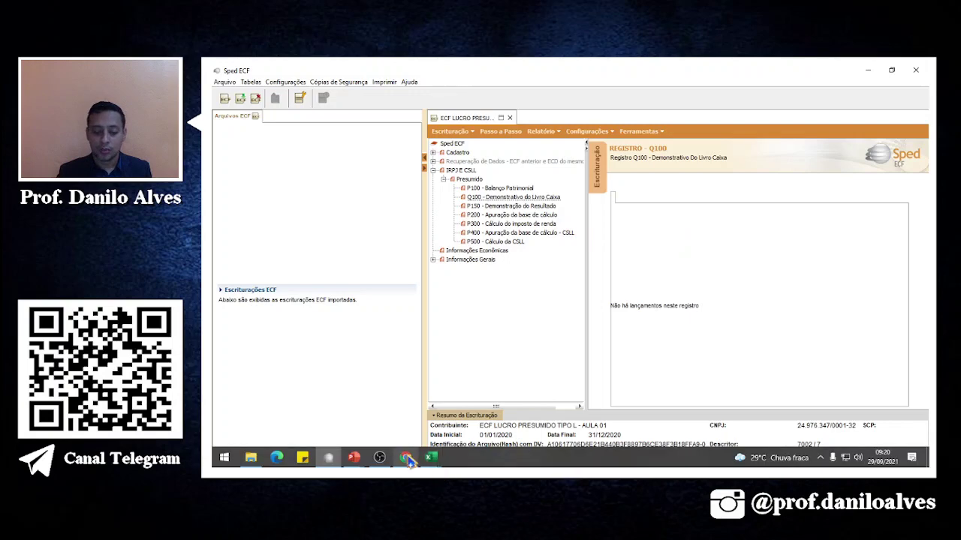
On sheet ECF 02, enter R$ 400.000 as 2nd-quarter (B4) and R$ 500.000 as 3rd-quarter (B5) revenue.
key("alt+Tab")
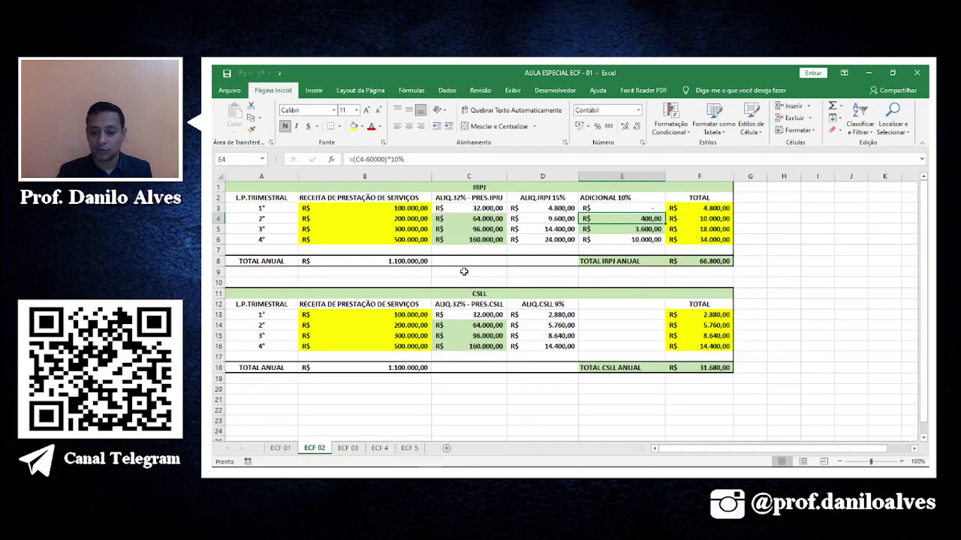
left_click(391, 262)
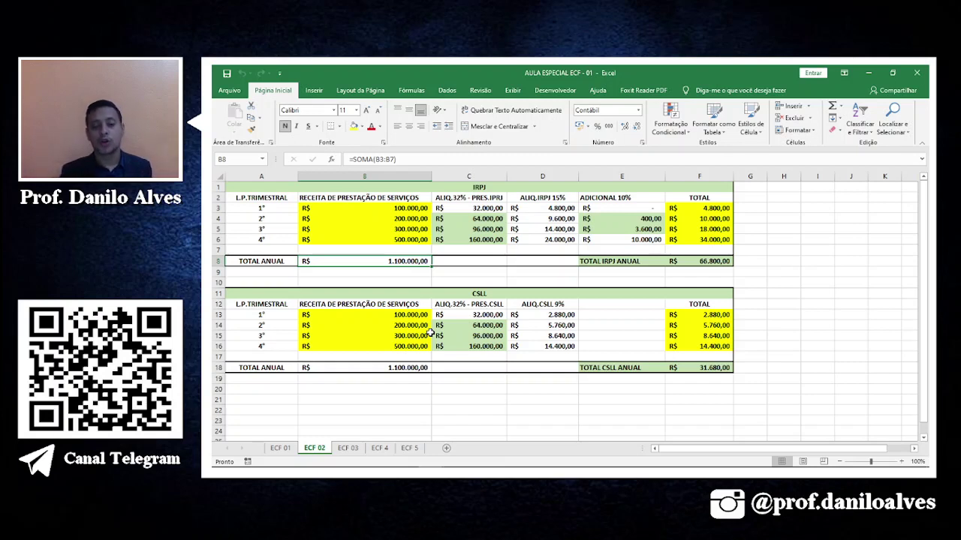
left_click(406, 218)
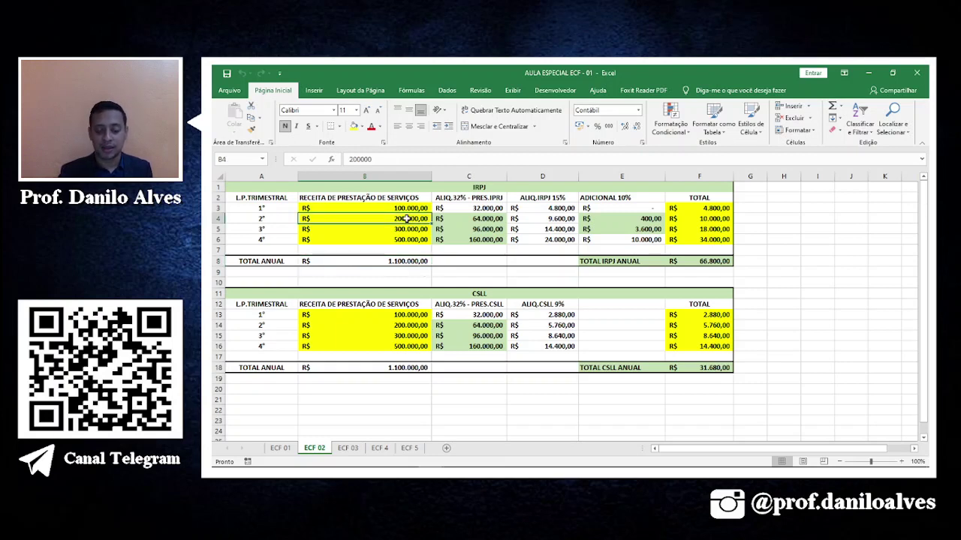
type("30000")
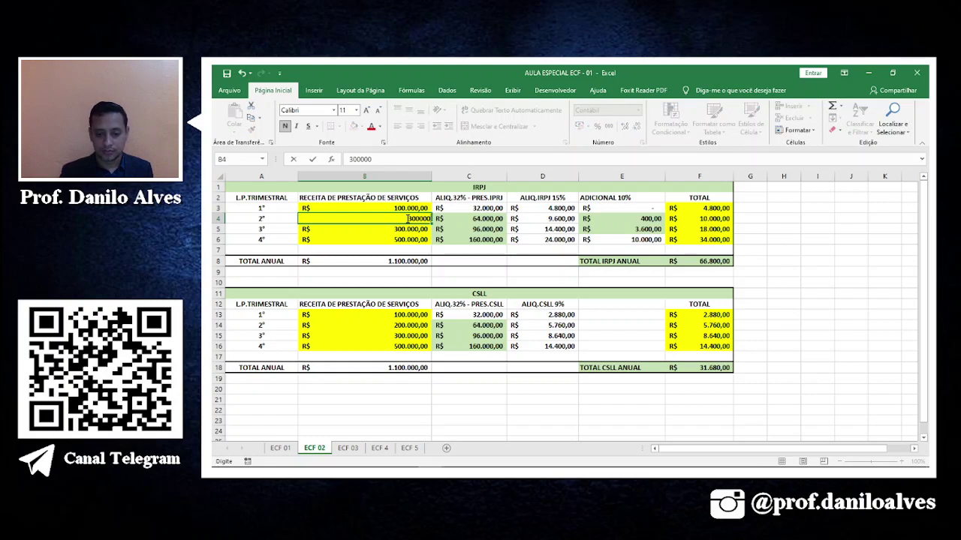
type("0")
key("Return")
type("5")
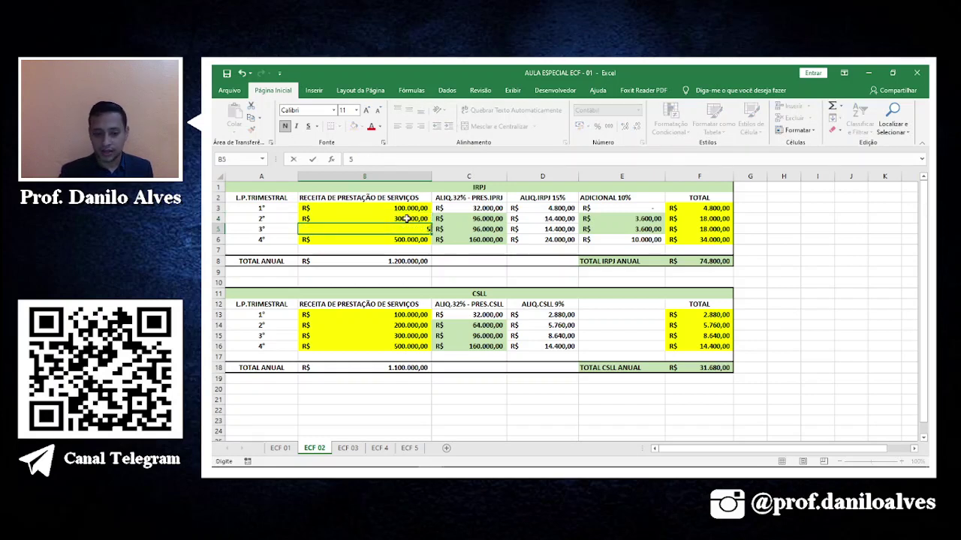
type("00")
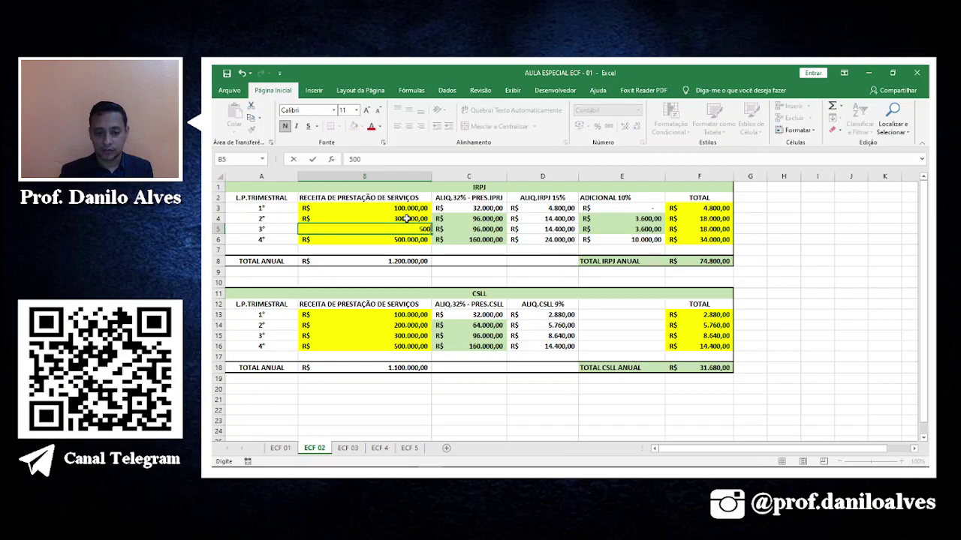
type("0000")
key("Return")
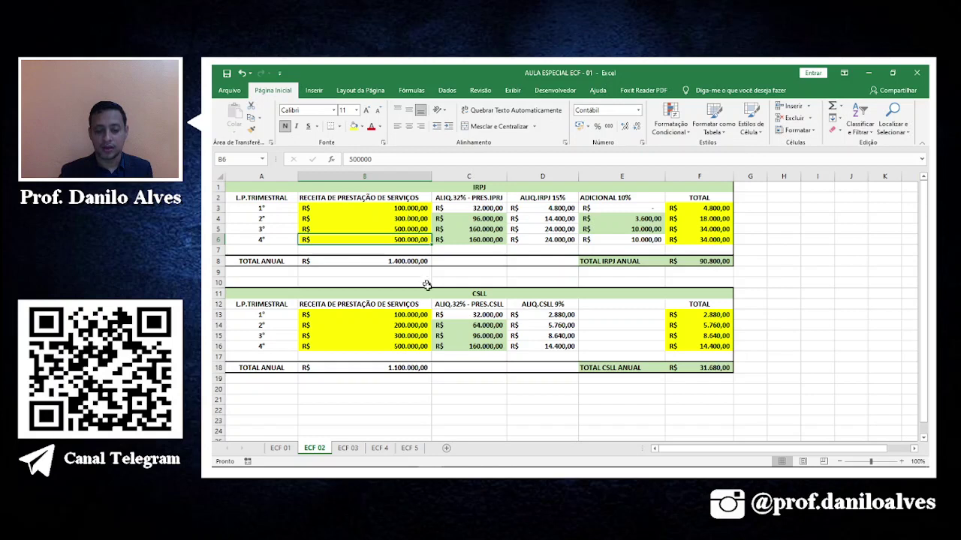
left_click(411, 217)
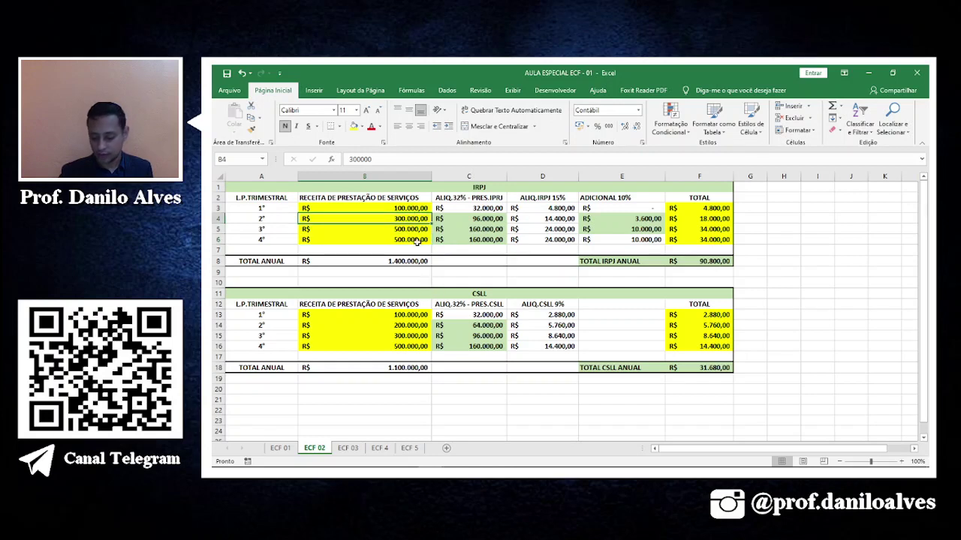
type("400.00")
key("Return")
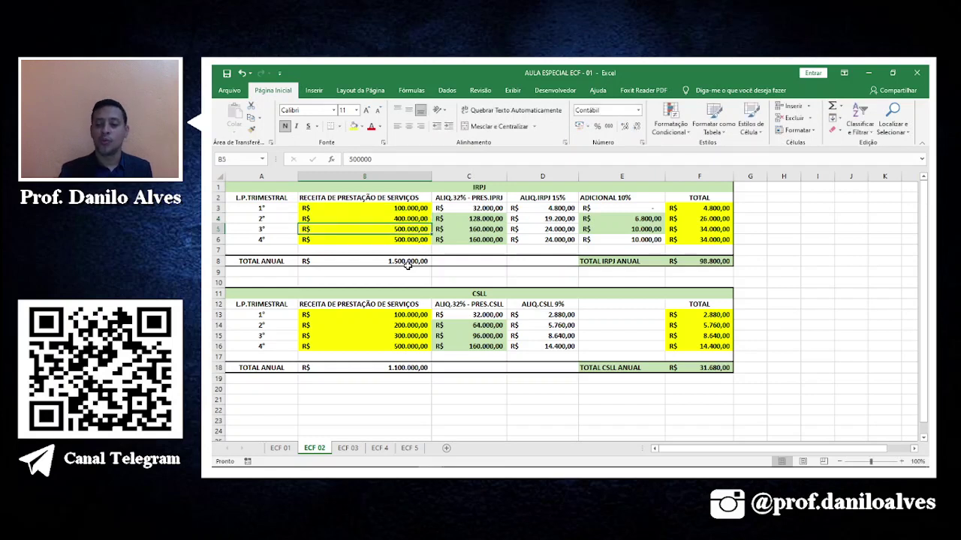
left_click(402, 258)
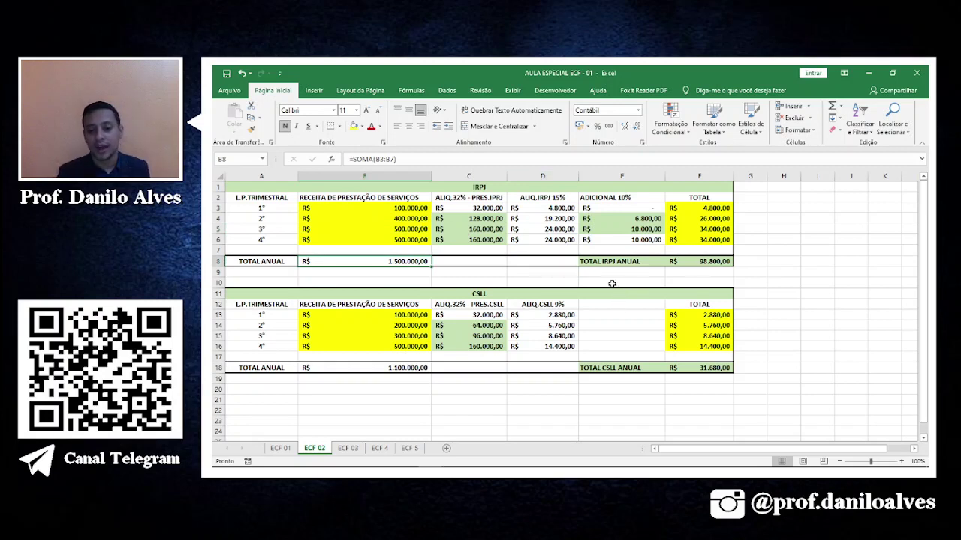
Review the 15% IRPJ, 10% additional tax and annual IRPJ total (F8) formulas.
left_click(486, 208)
left_click(550, 208)
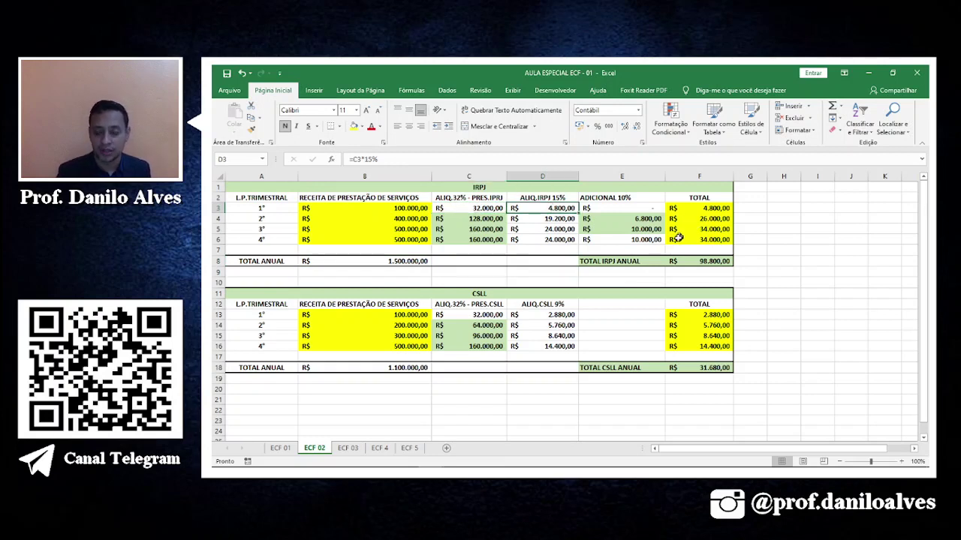
left_click(648, 228)
left_click(642, 238)
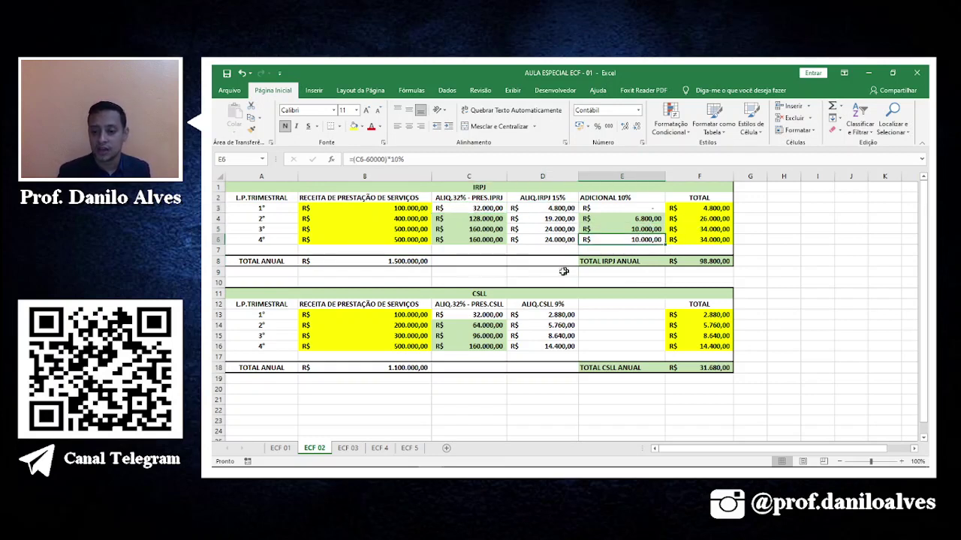
left_click(606, 220)
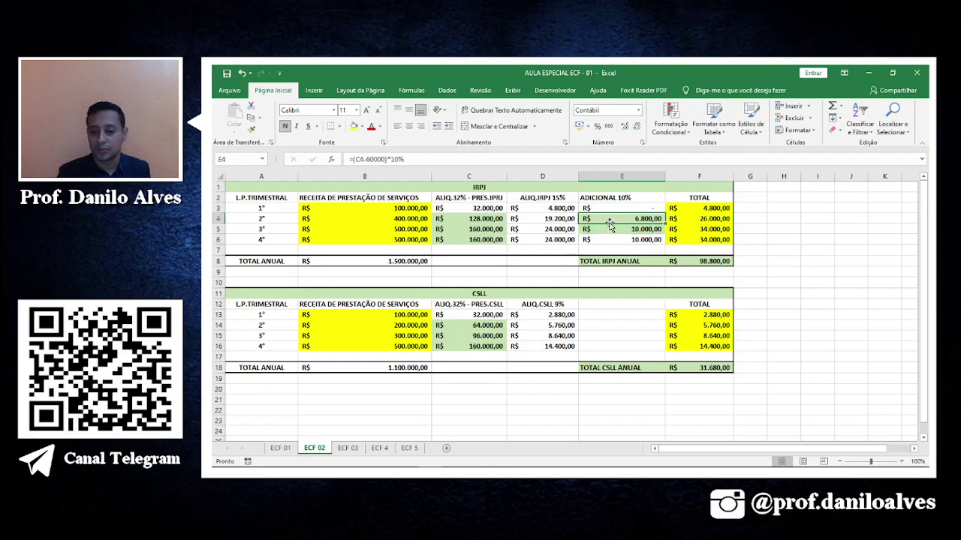
left_click(683, 257)
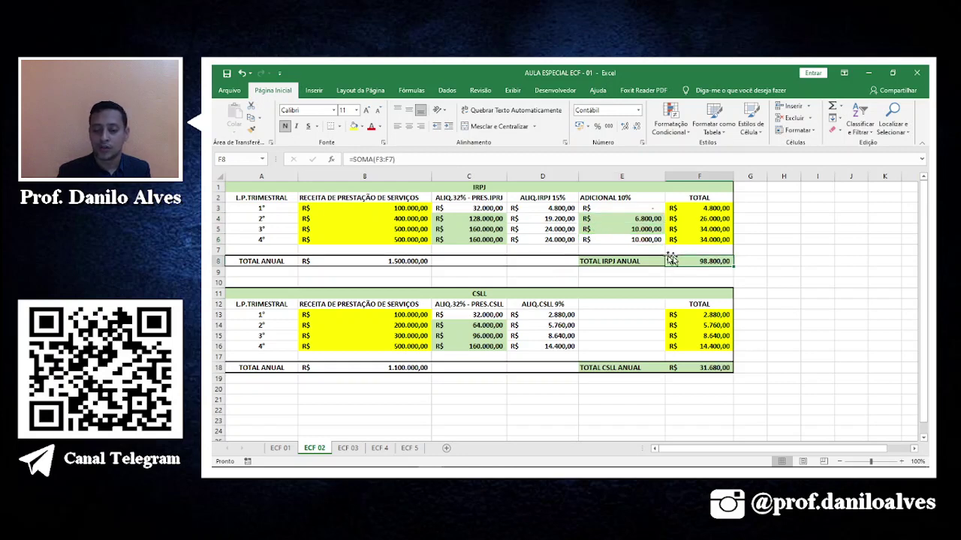
left_click(549, 218)
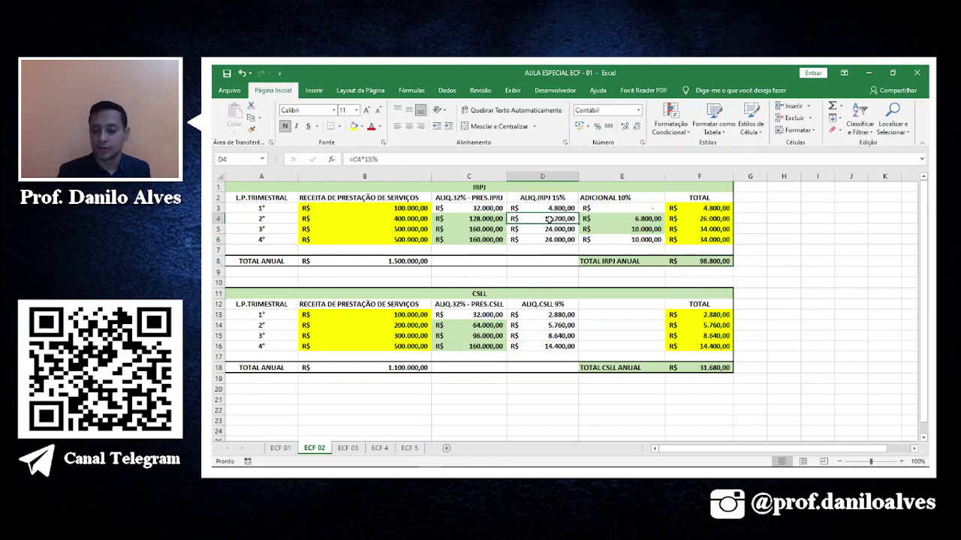
Check the quarterly IRPJ totals and annual revenue, then select revenues B3:B6.
left_click(644, 231)
left_click(651, 219)
left_click(711, 209)
left_click(709, 229)
left_click(717, 251)
left_click(710, 281)
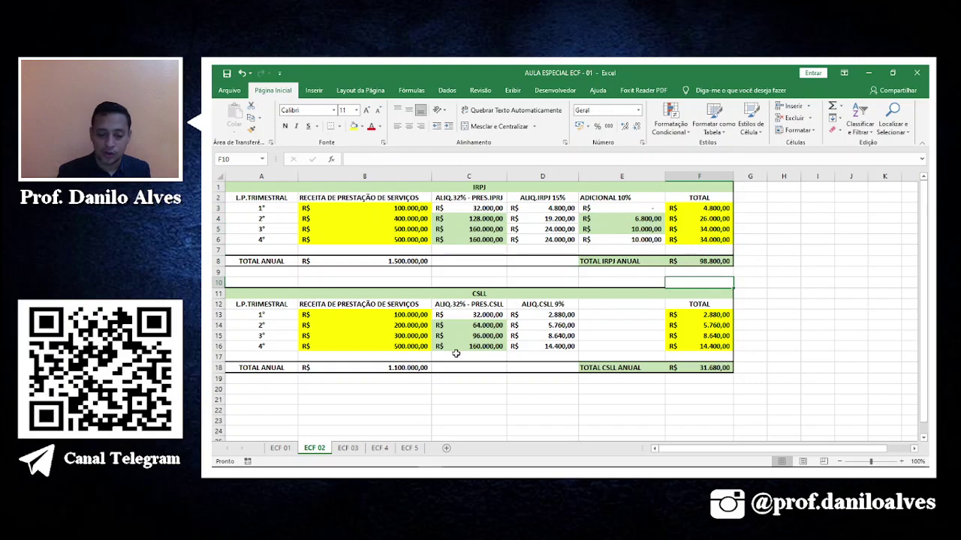
left_click(424, 260)
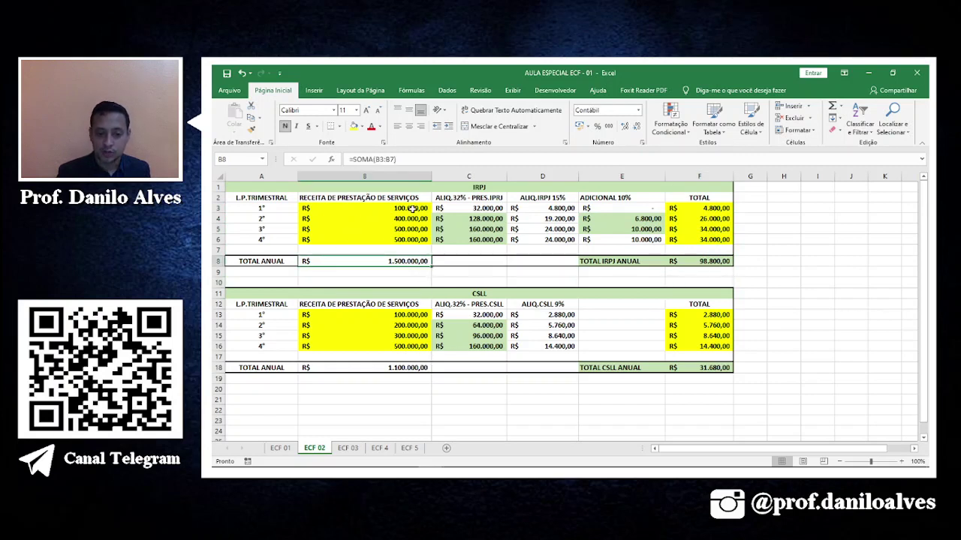
left_click_drag(412, 211, 413, 241)
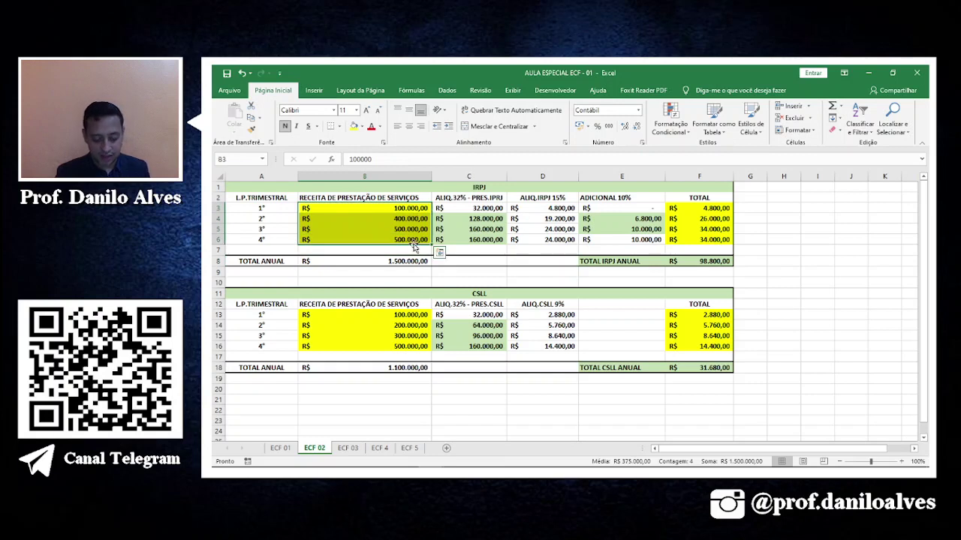
Copy the four quarterly revenues into the CSLL table starting at B13.
key("ctrl+c")
left_click(387, 315)
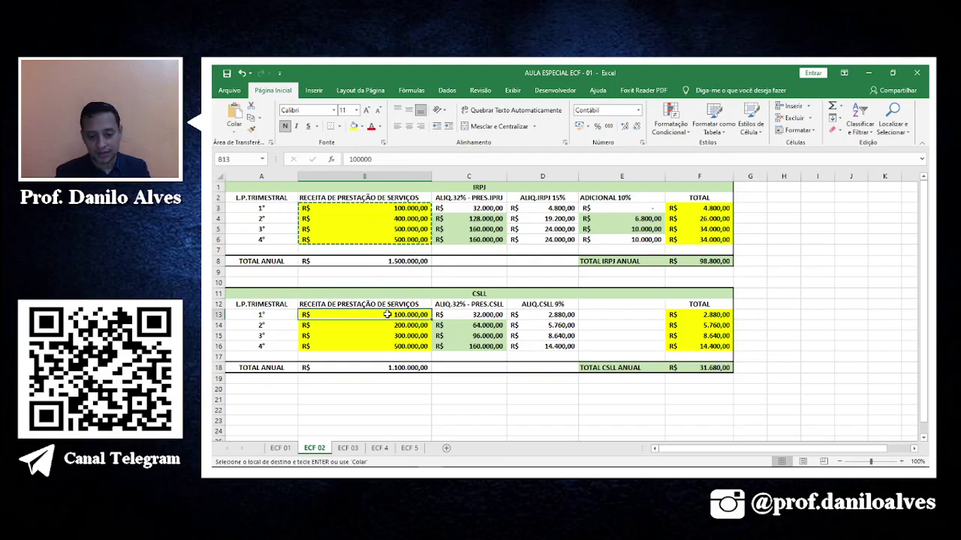
key("ctrl+v")
left_click(432, 402)
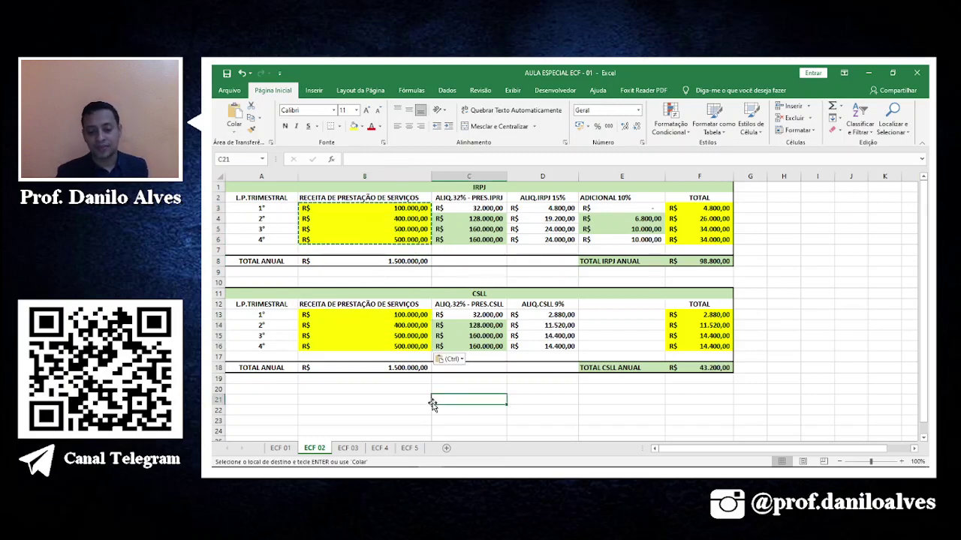
key("Escape")
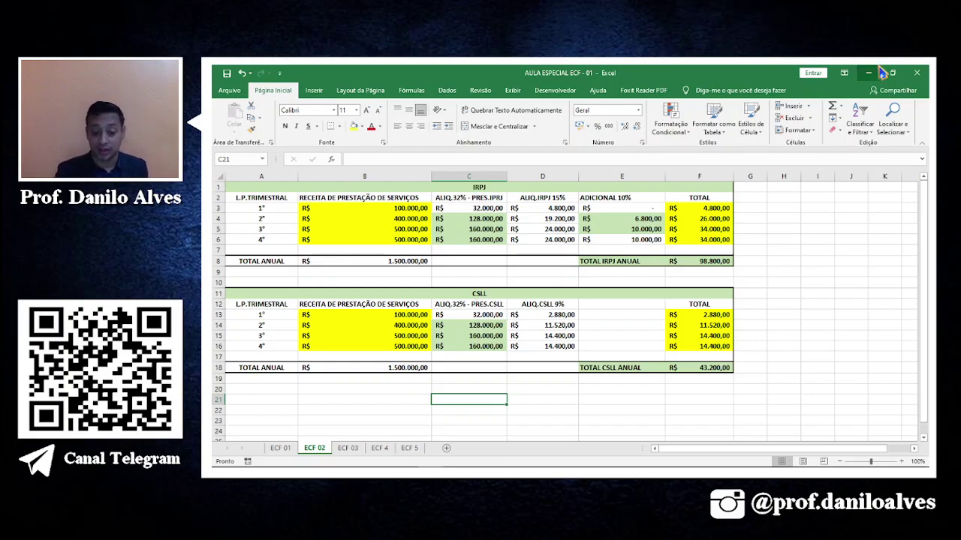
Select the IRPJ table's values and return to Sped ECF.
mouse_move(514, 472)
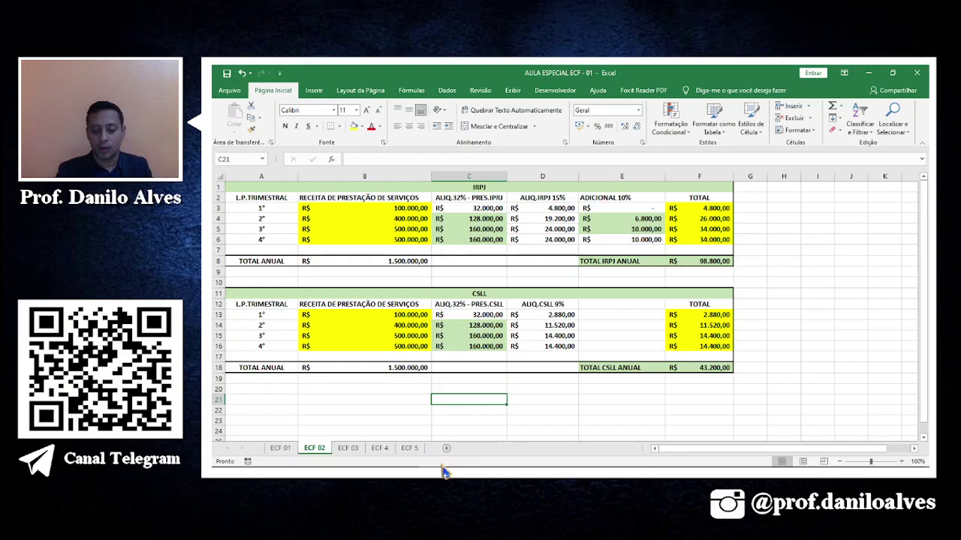
left_click(637, 315)
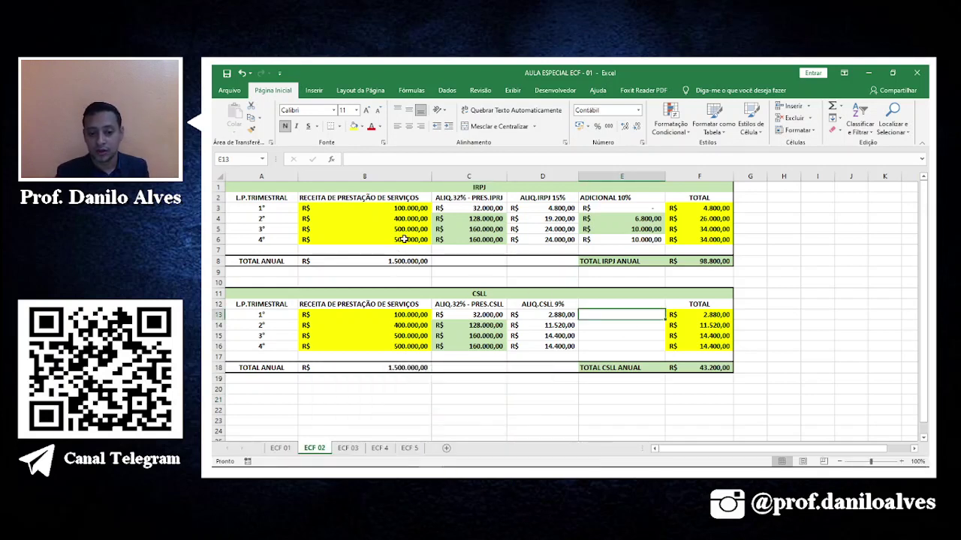
left_click_drag(373, 207, 710, 259)
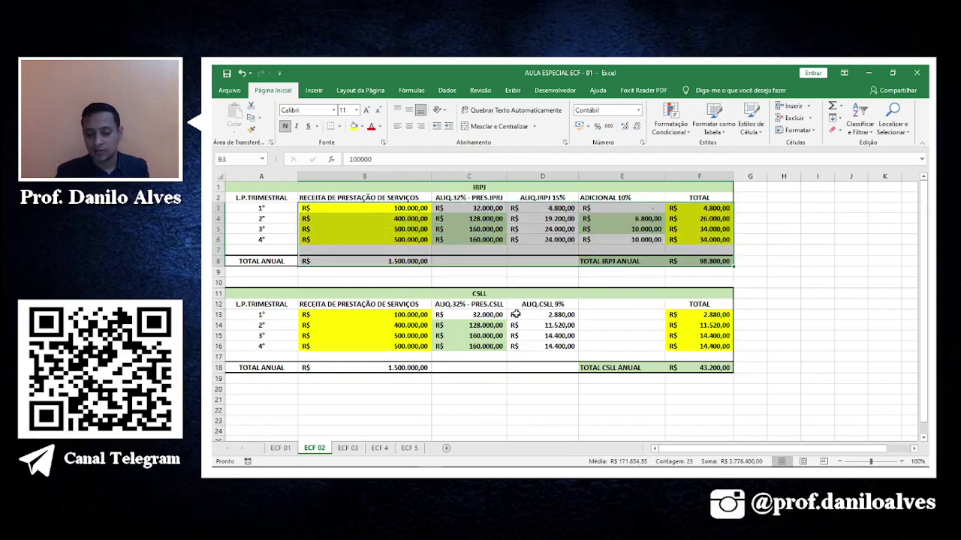
mouse_move(321, 463)
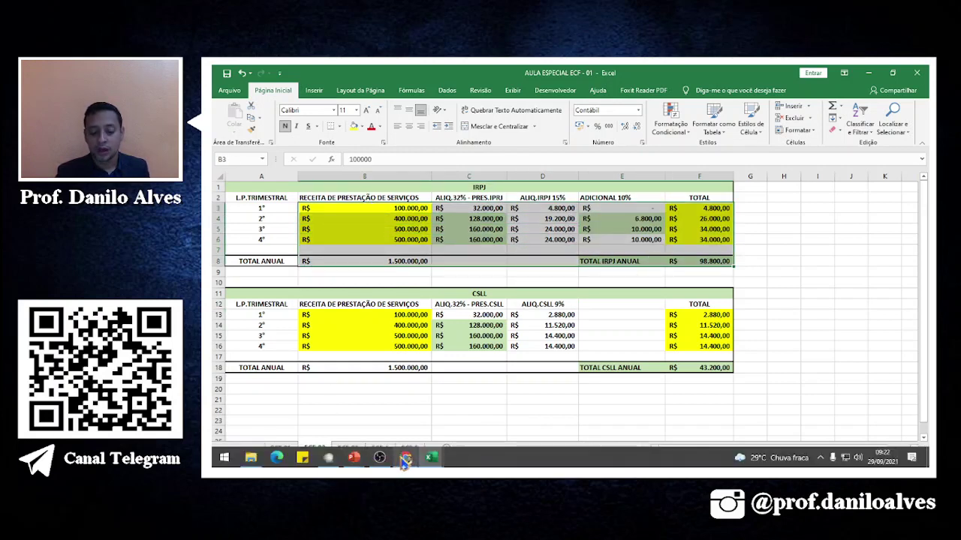
left_click(330, 463)
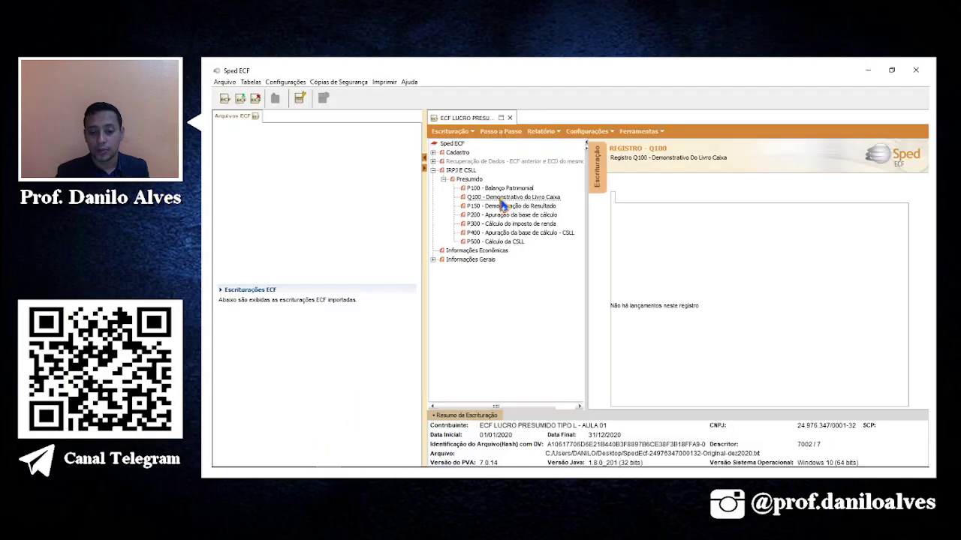
Start exporting the bookkeeping and browse into Documentos > OBS LIVES.
left_click(463, 134)
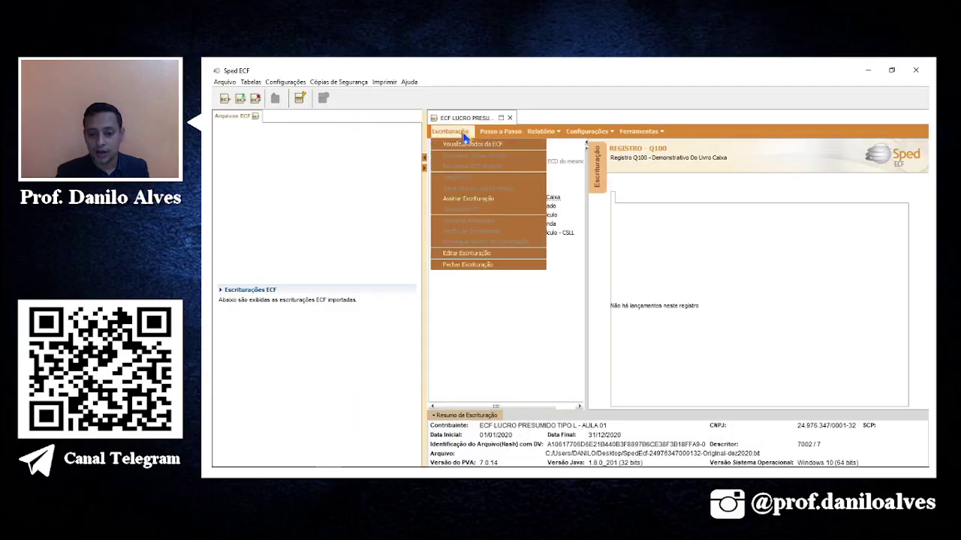
left_click(661, 132)
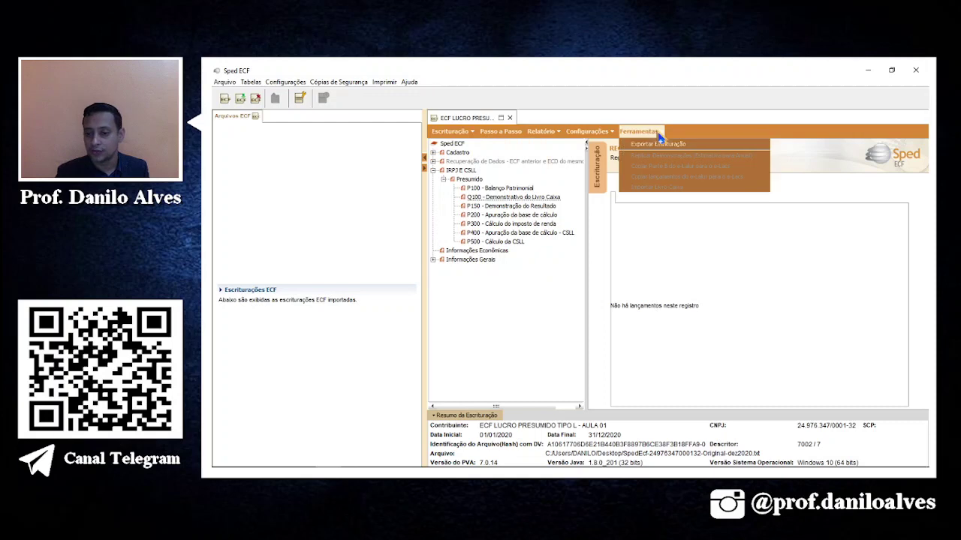
left_click(648, 147)
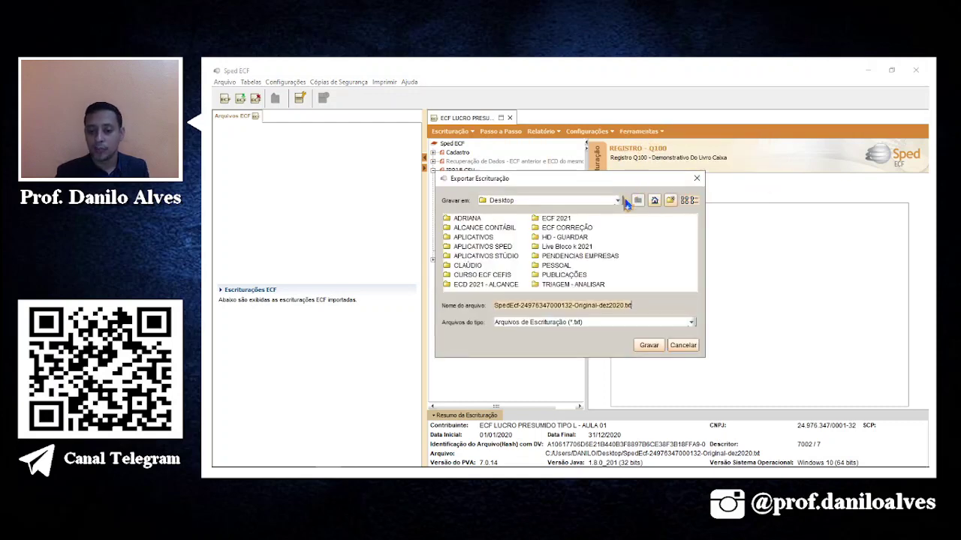
left_click(618, 201)
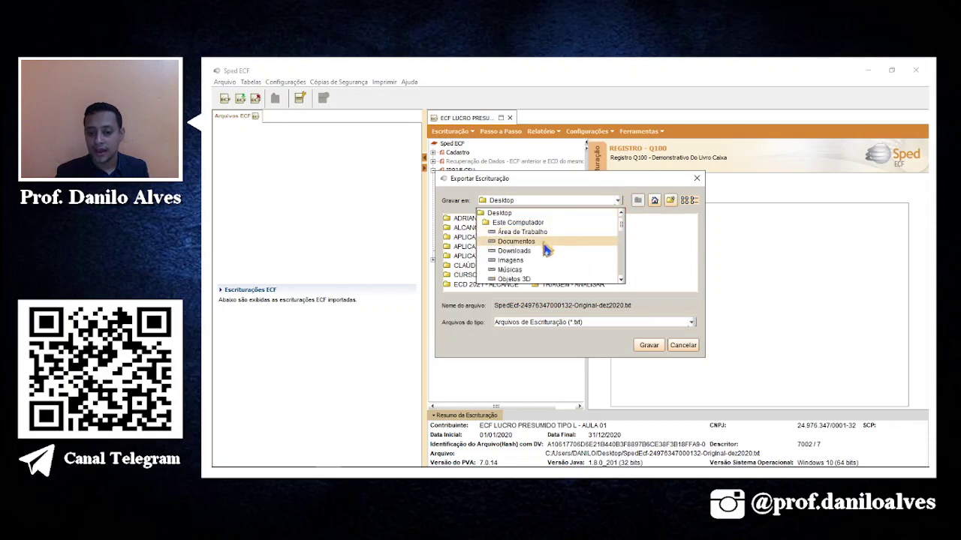
left_click(532, 242)
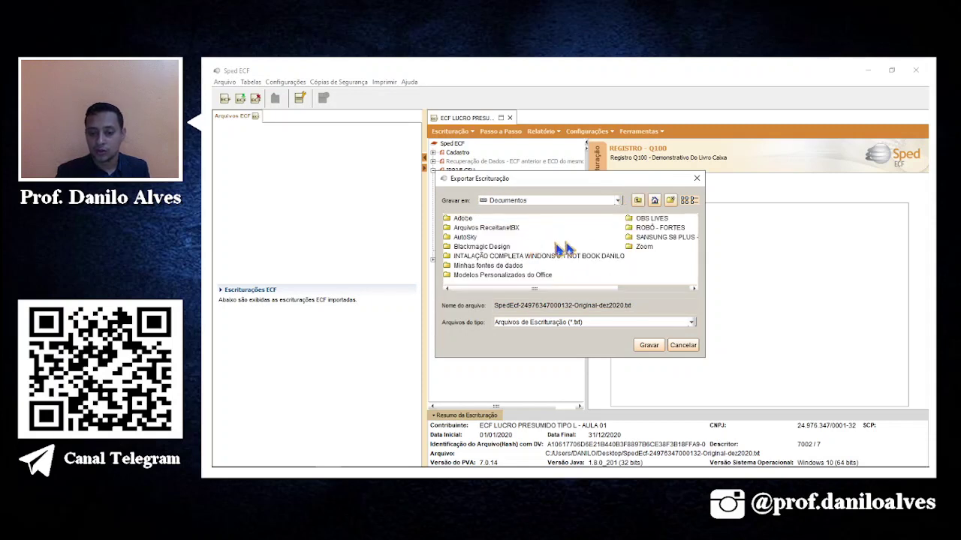
left_click(644, 228)
left_click(642, 220)
double_click(642, 218)
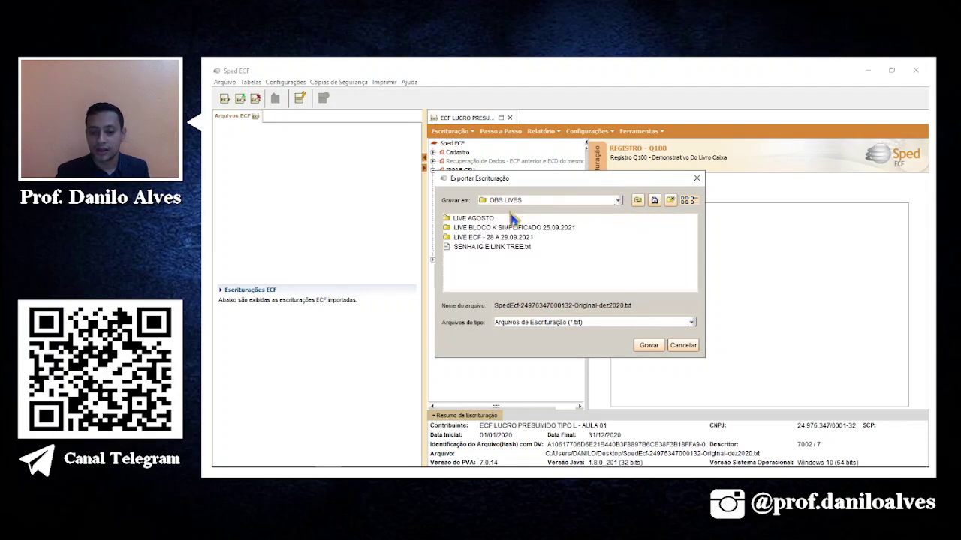
Save the exported .txt into LIVE ECF > CASOS PRÁTICOS > AULA 02 and confirm success.
double_click(499, 237)
double_click(480, 219)
double_click(472, 228)
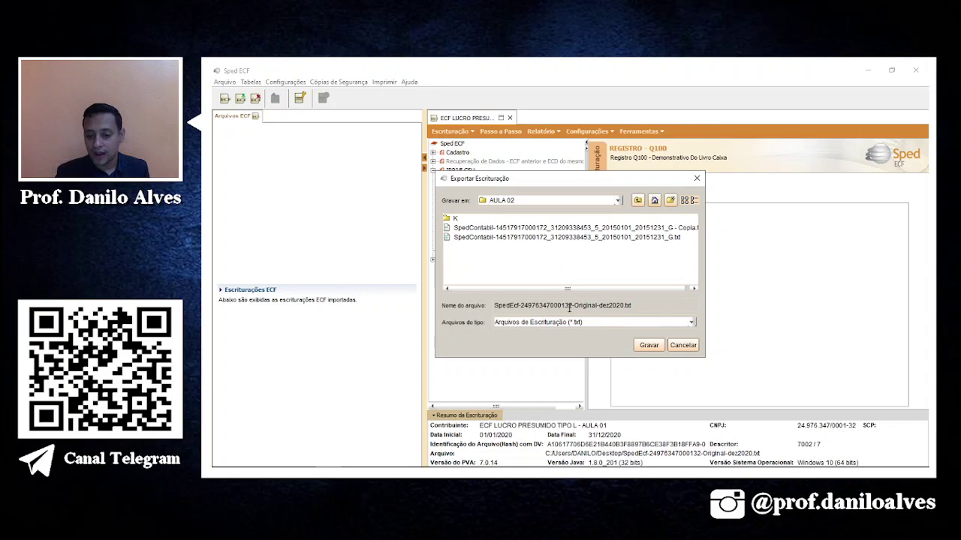
left_click_drag(573, 305, 494, 305)
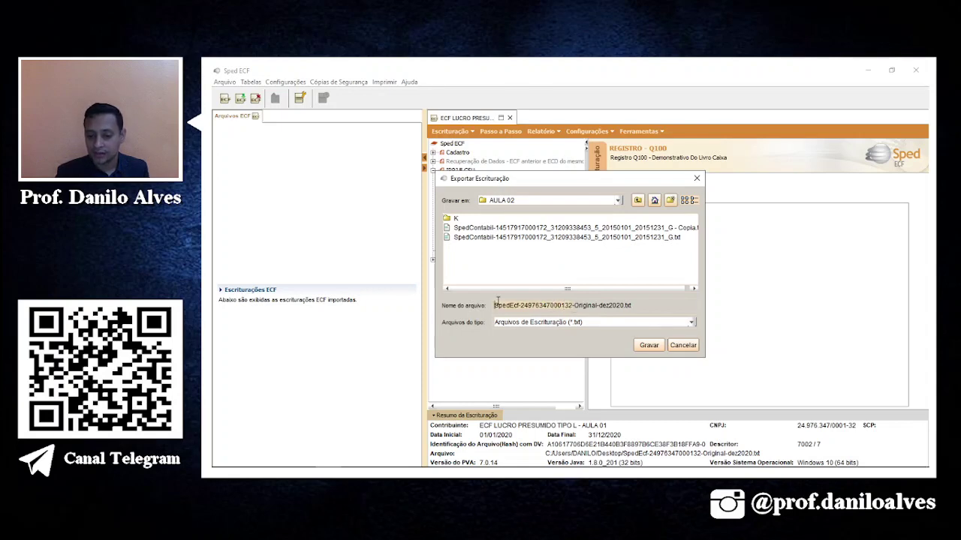
left_click(645, 346)
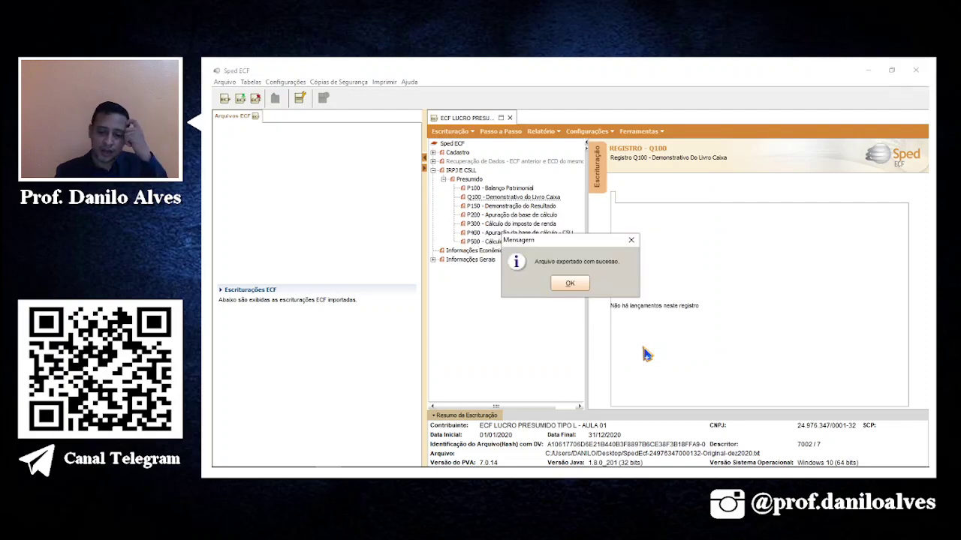
left_click(569, 285)
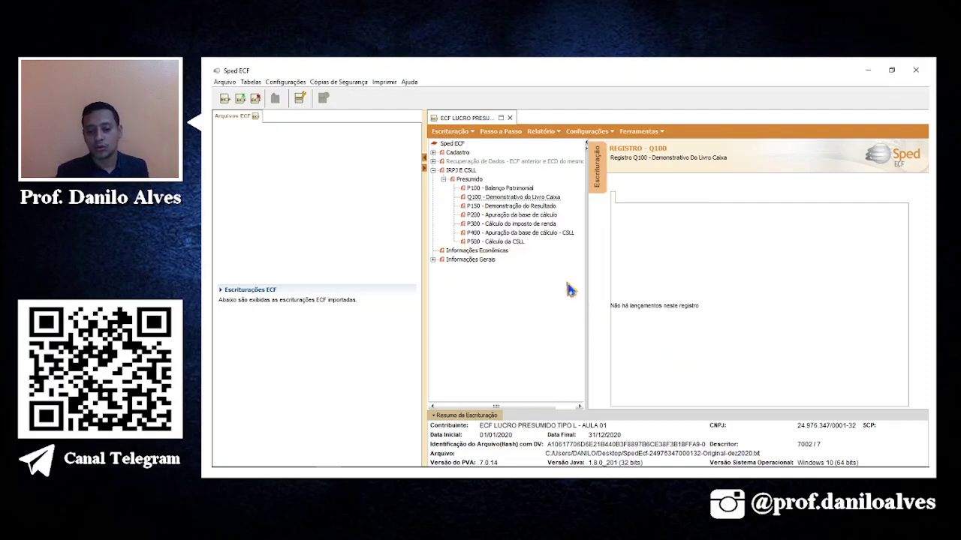
mouse_move(361, 472)
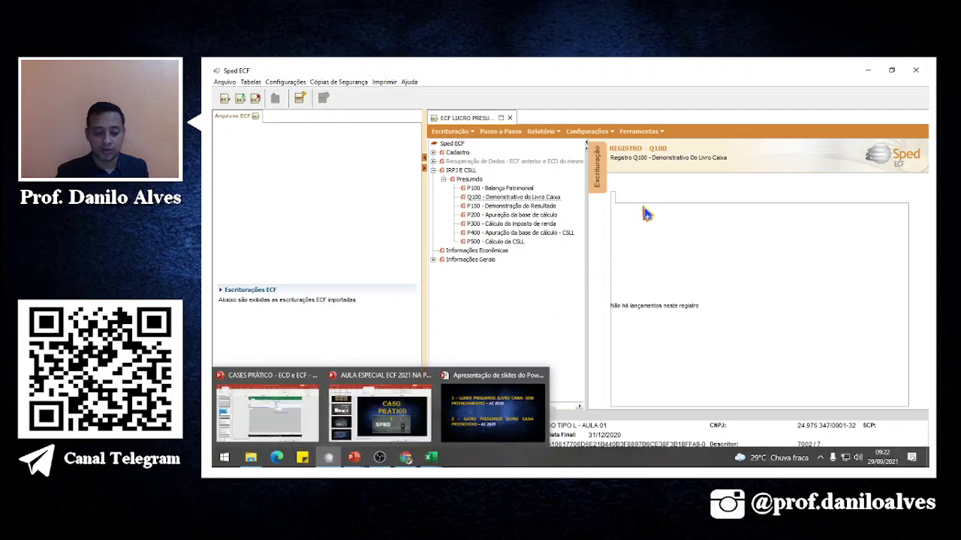
Open the SpedEcf Original-dez2020 text file from AULA 02 in a maximized Notepad window.
left_click(256, 468)
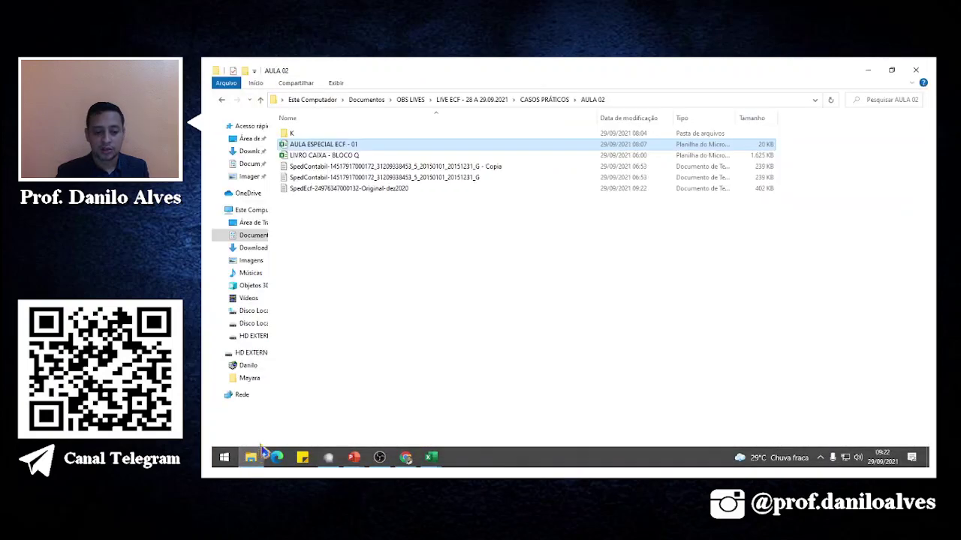
left_click(456, 253)
double_click(393, 192)
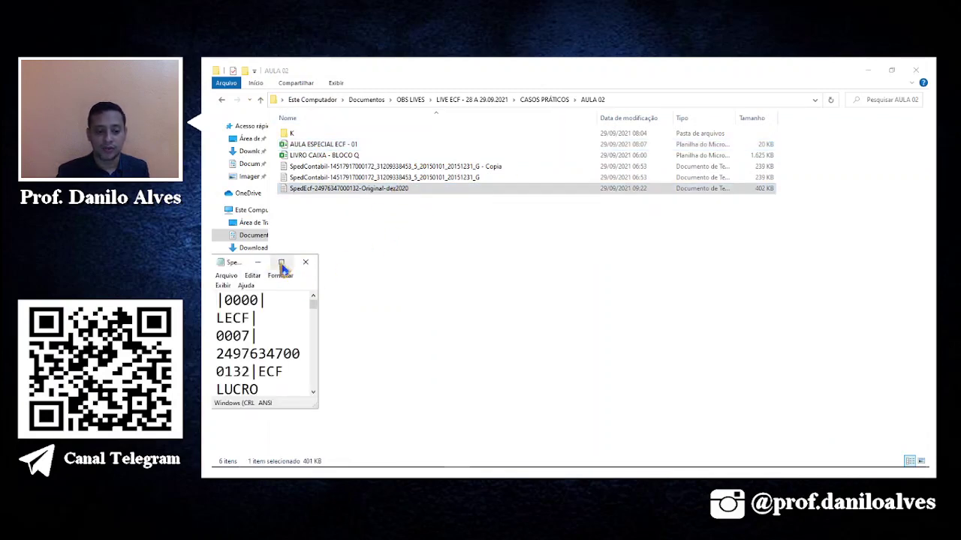
left_click(280, 262)
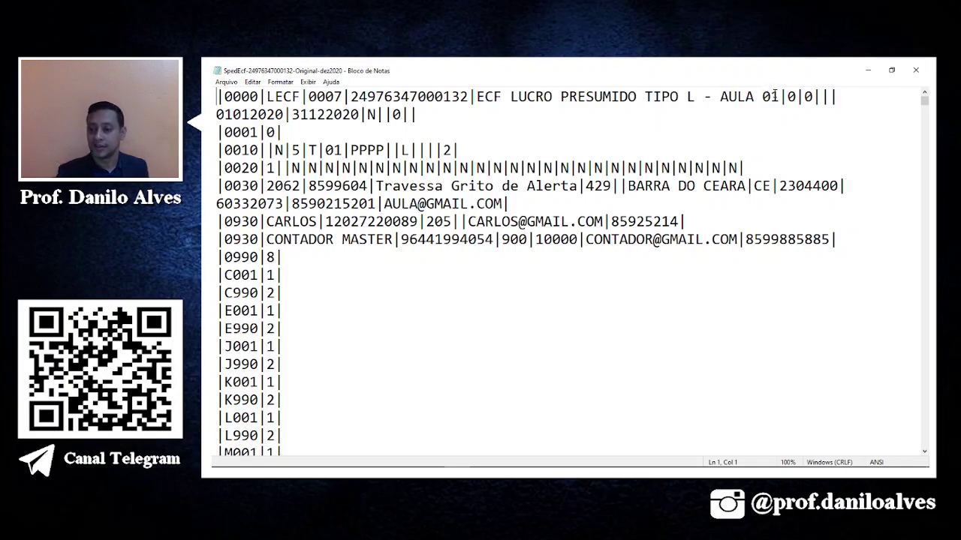
Change line 1's 'AULA 01' to 'AULA 02' and select the old CNPJ for replacement.
left_click(779, 96)
key("BackSpace")
type("2")
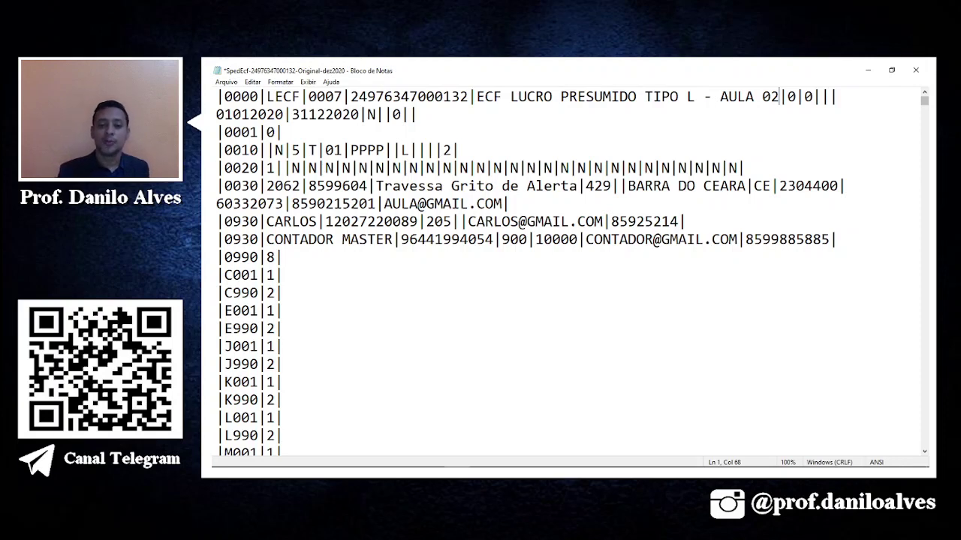
left_click(623, 334)
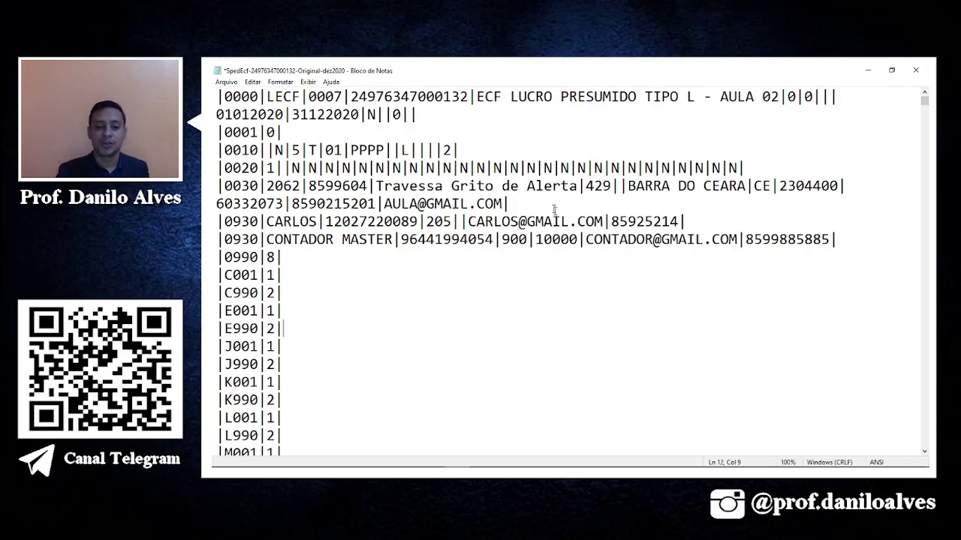
left_click_drag(467, 96, 351, 96)
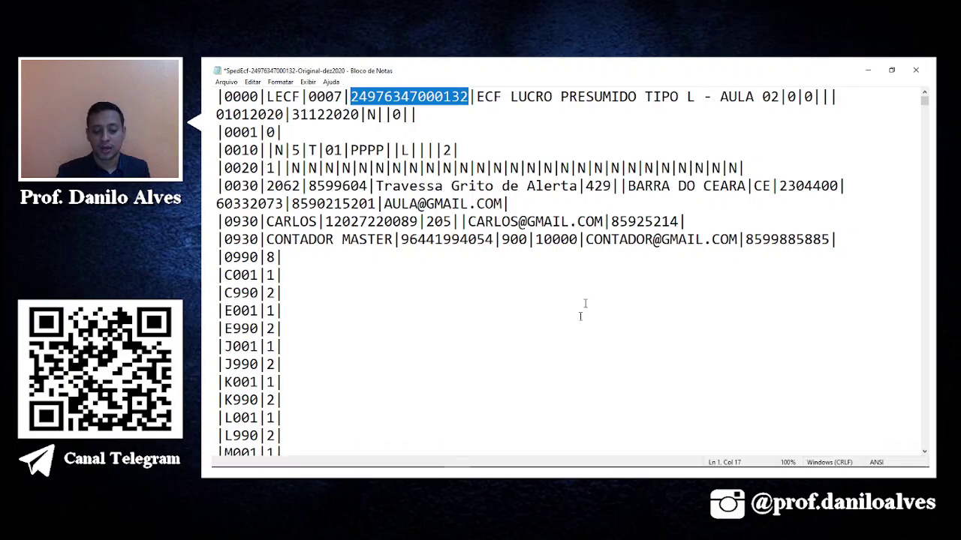
left_click(417, 465)
Search 'gerador de cnpj' and open 4Devs' company generator page.
left_click(375, 72)
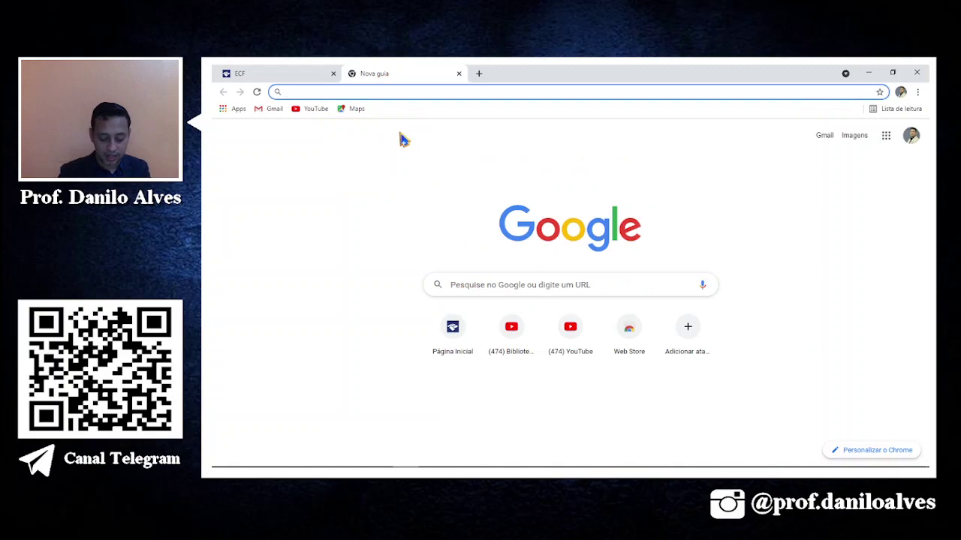
type("g")
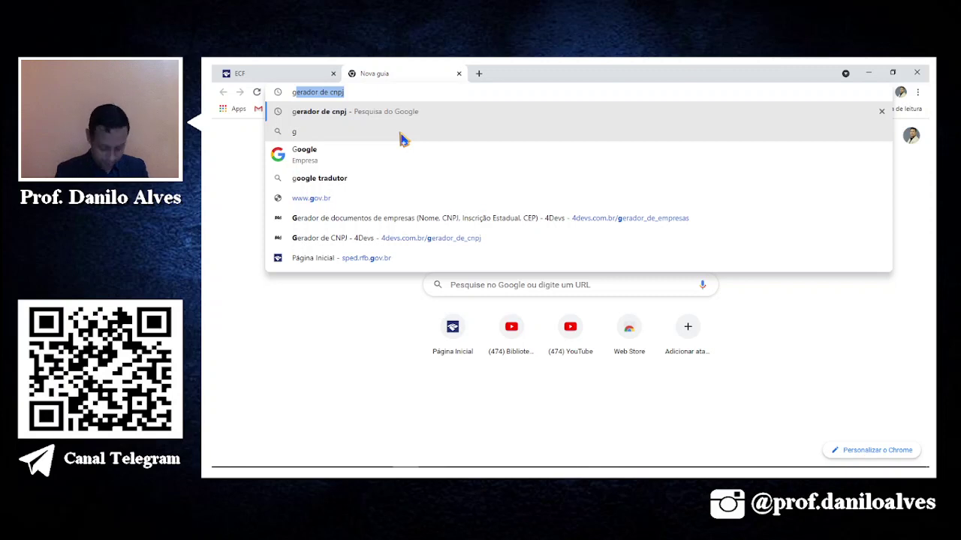
key("Return")
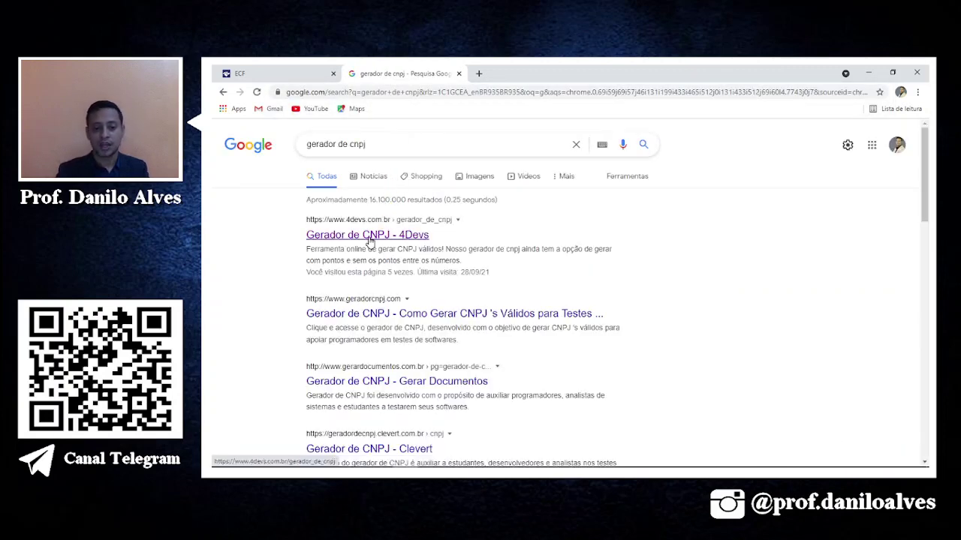
left_click(368, 237)
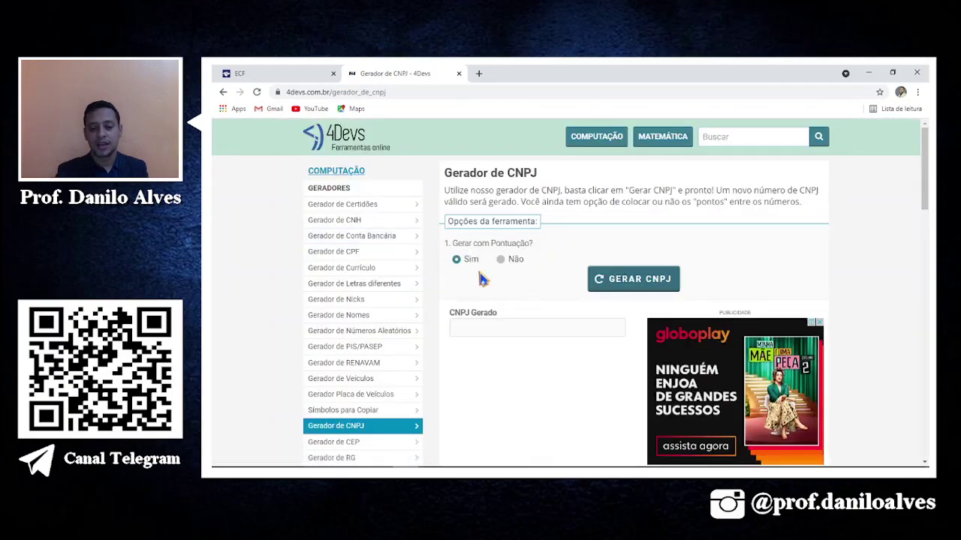
scroll(461, 298, "down", 5)
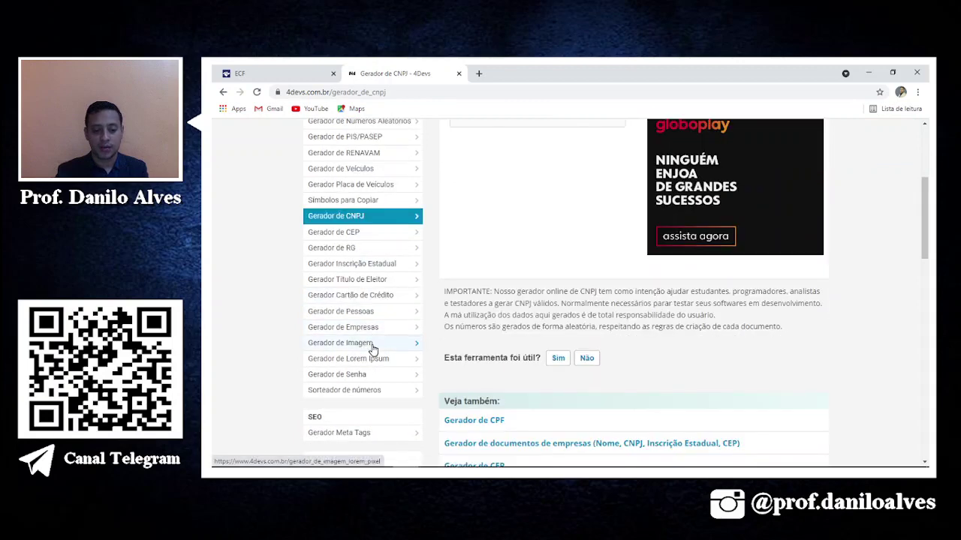
left_click(368, 329)
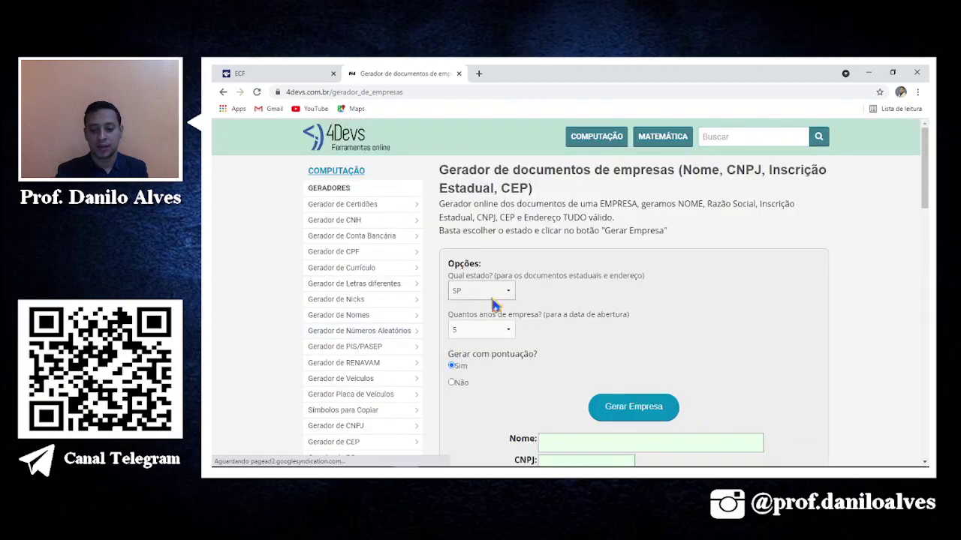
Generate a fictitious company for state CE with 10 years of activity.
left_click(491, 293)
left_click(488, 112)
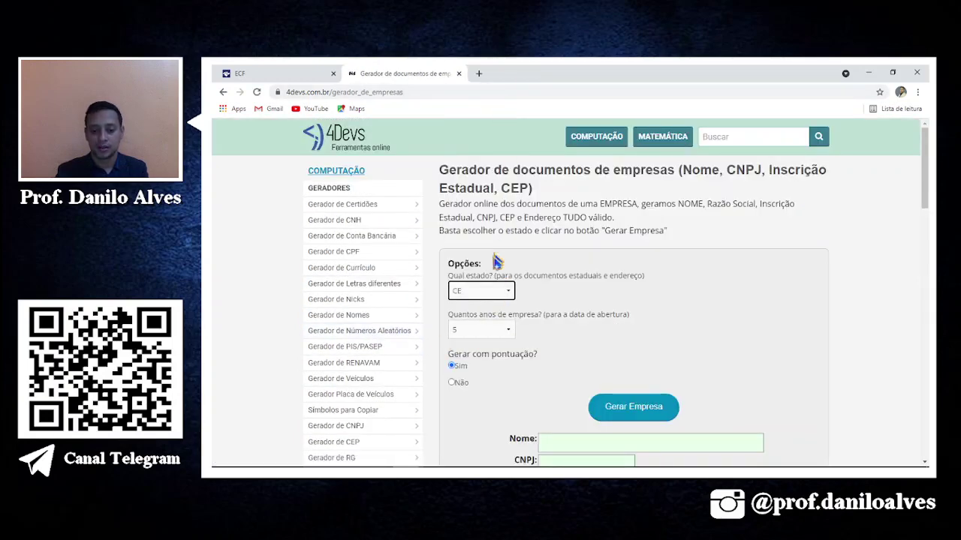
left_click(473, 332)
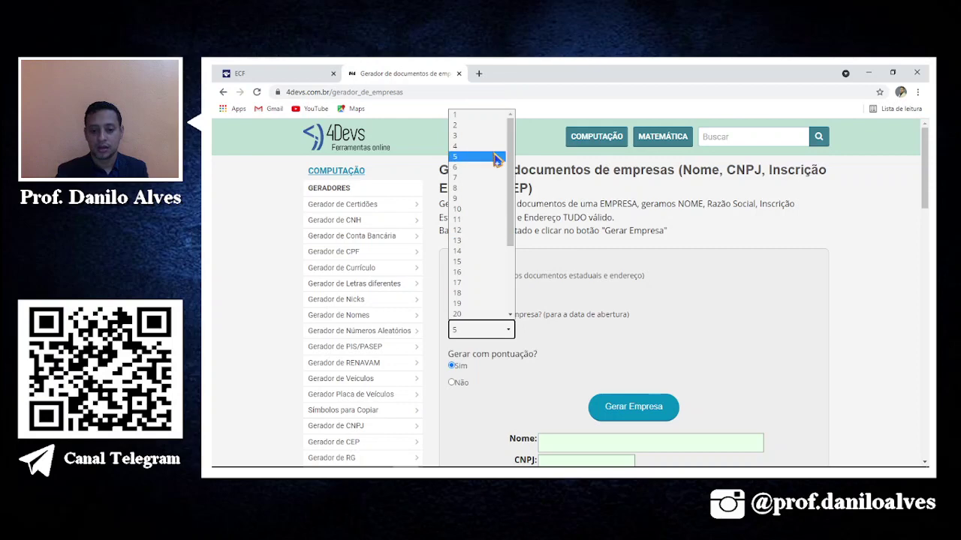
left_click(460, 211)
left_click(614, 411)
Copy the generated company's CNPJ and return to Notepad.
scroll(619, 412, "down", 2)
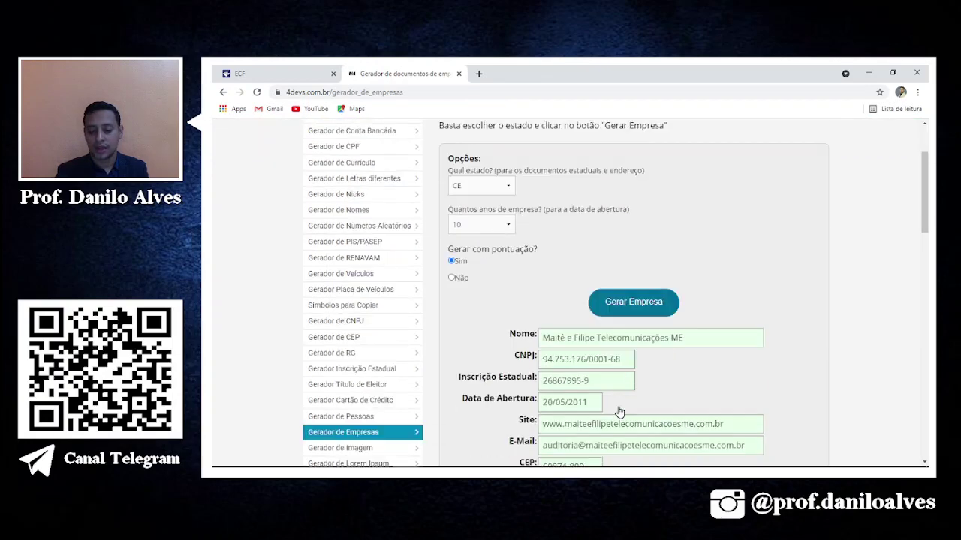
scroll(621, 412, "down", 2)
scroll(618, 388, "down", 2)
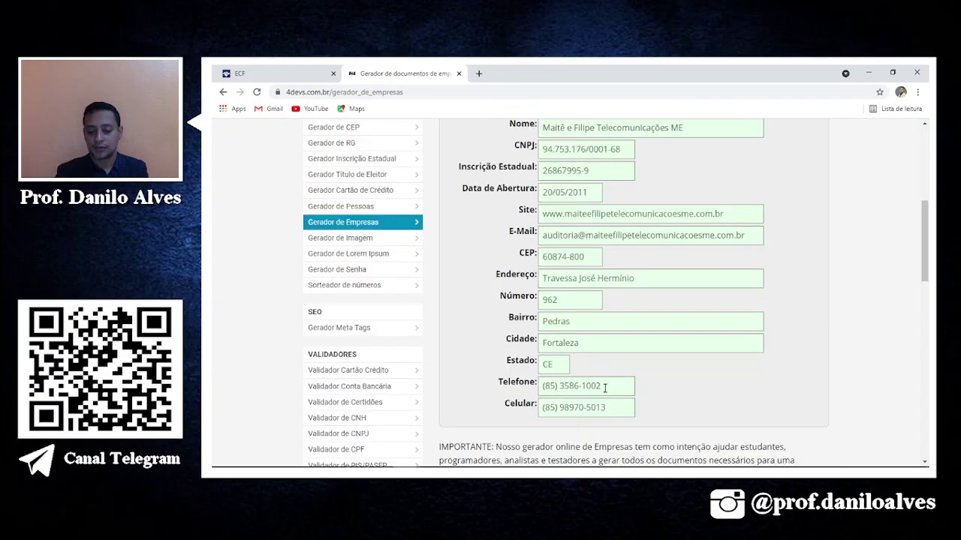
scroll(603, 384, "up", 2)
triple_click(610, 309)
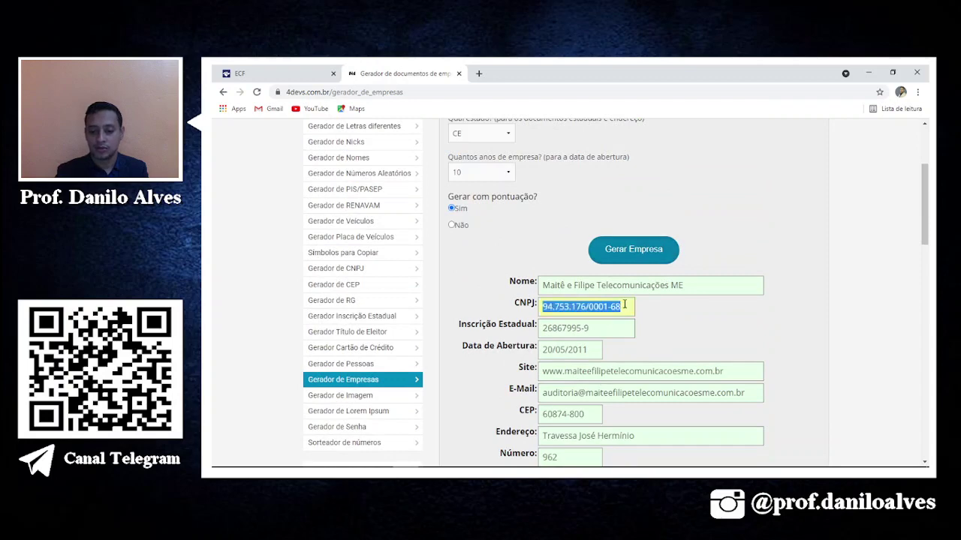
right_click(583, 305)
left_click(609, 178)
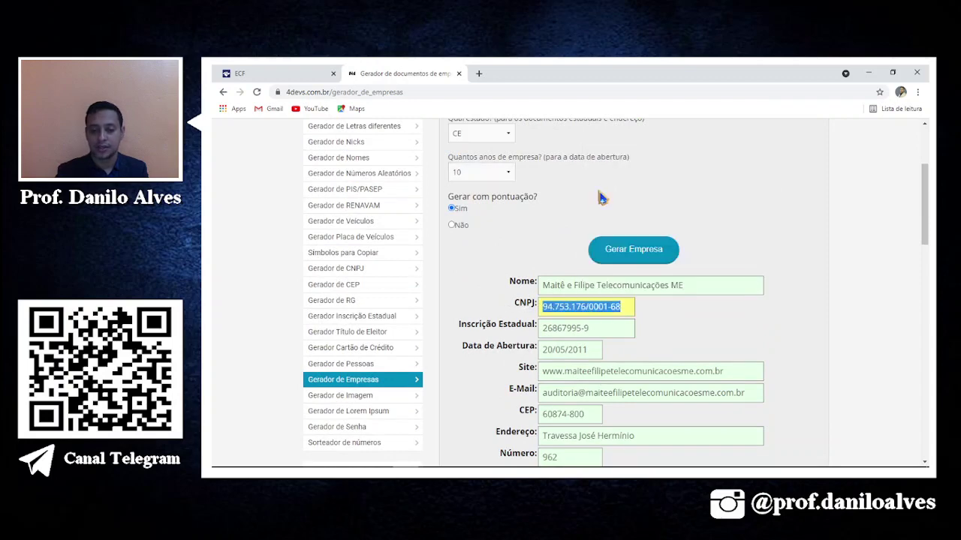
key("alt+Tab")
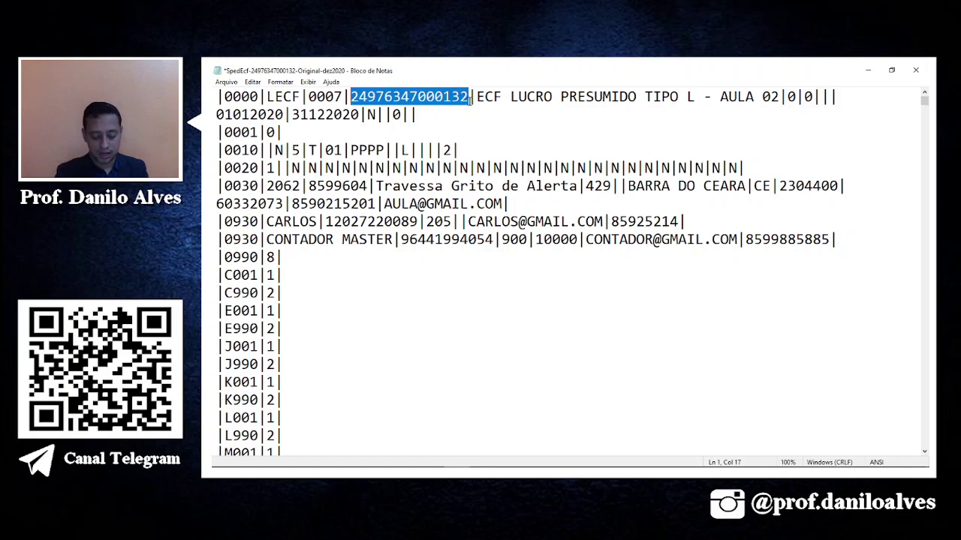
Paste the new CNPJ on line 1, strip its hyphen, slash and dots, then close Notepad.
key("ctrl+v")
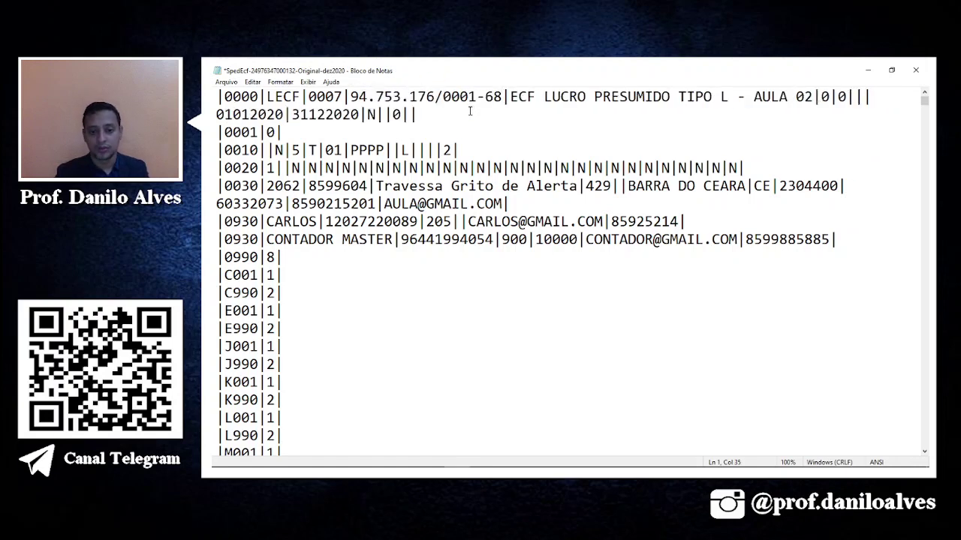
left_click(486, 96)
key("BackSpace")
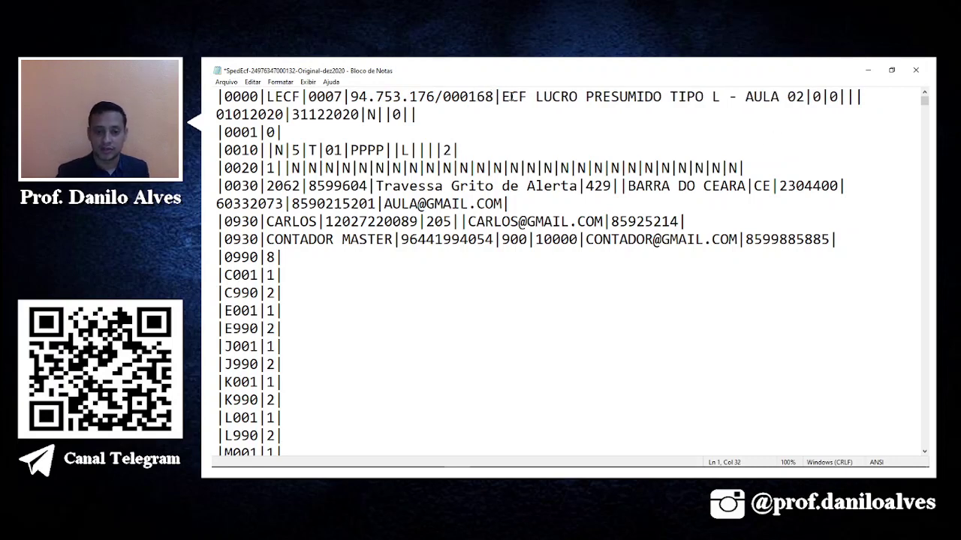
left_click(445, 96)
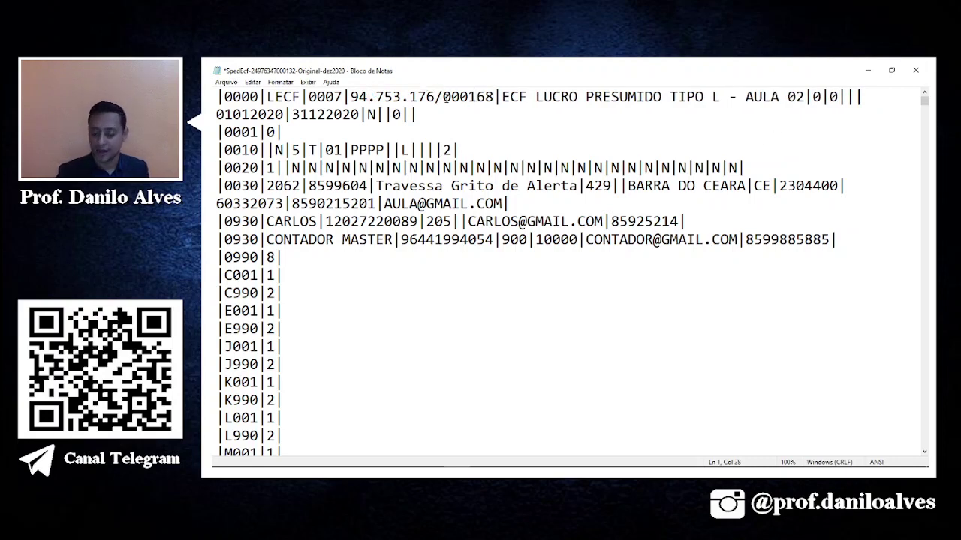
key("BackSpace")
key("Left")
key("Left")
key("Left")
key("BackSpace")
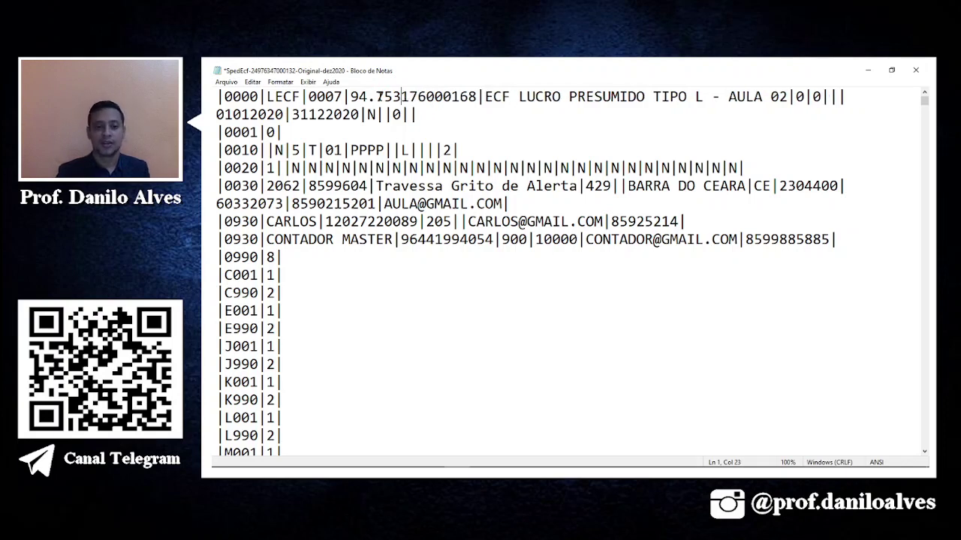
key("BackSpace")
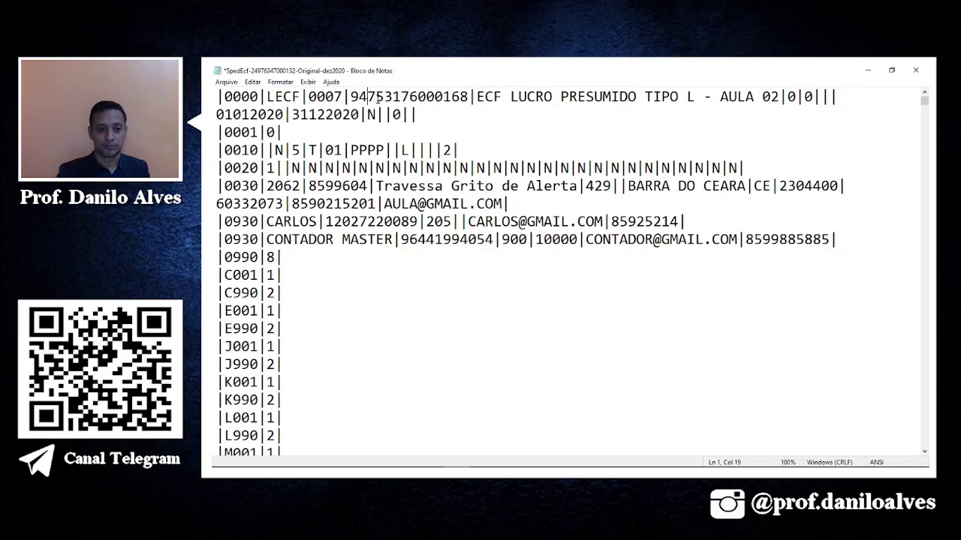
left_click(662, 128)
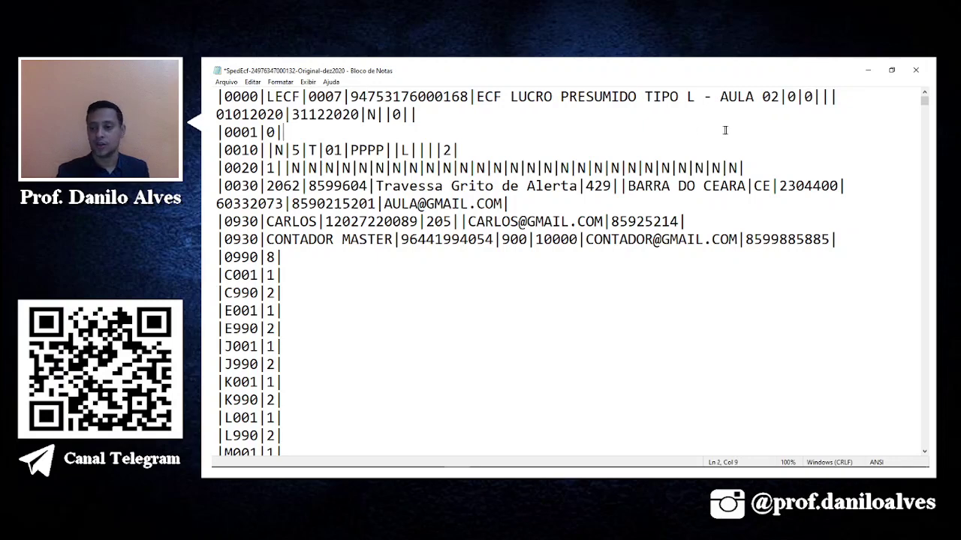
left_click(912, 71)
Save the edited text file and bring Sped ECF back to the front.
left_click(532, 289)
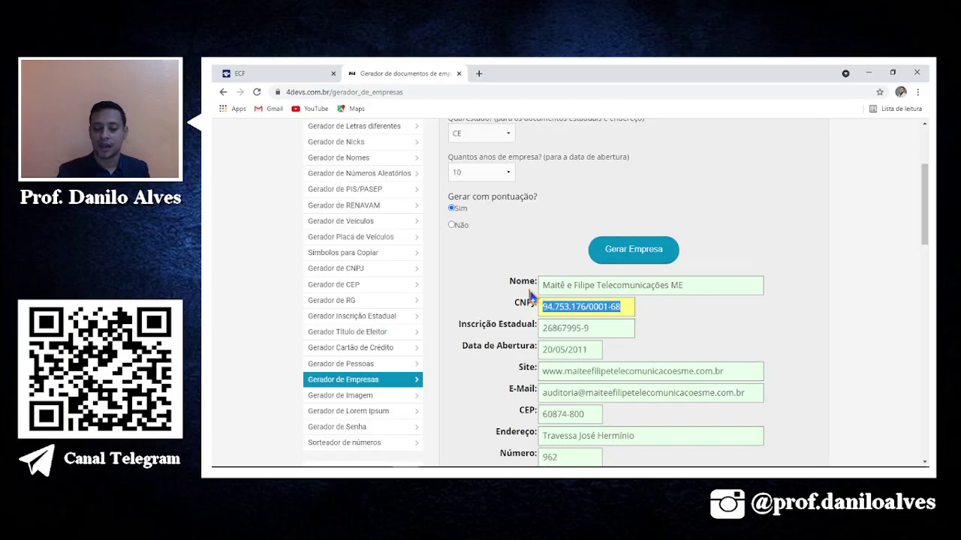
mouse_move(458, 467)
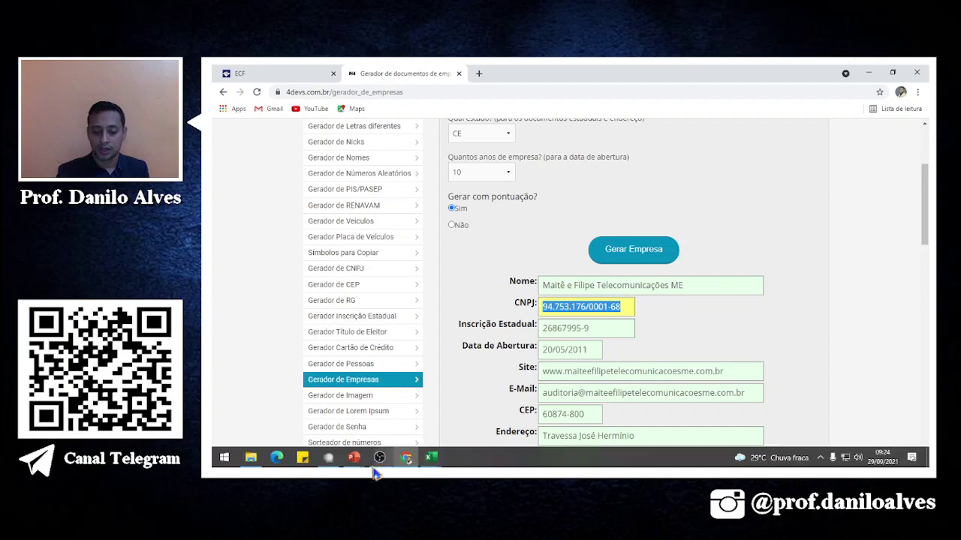
left_click(328, 459)
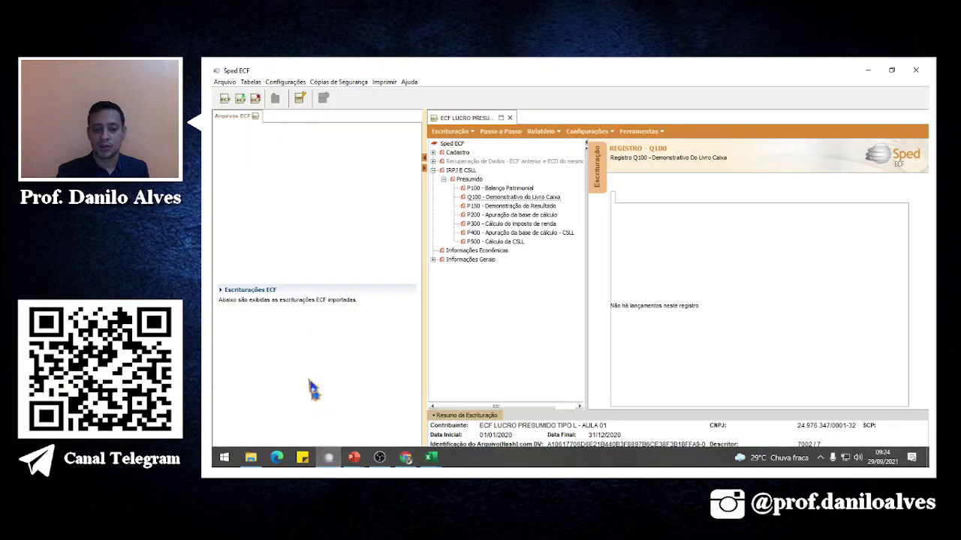
left_click(224, 82)
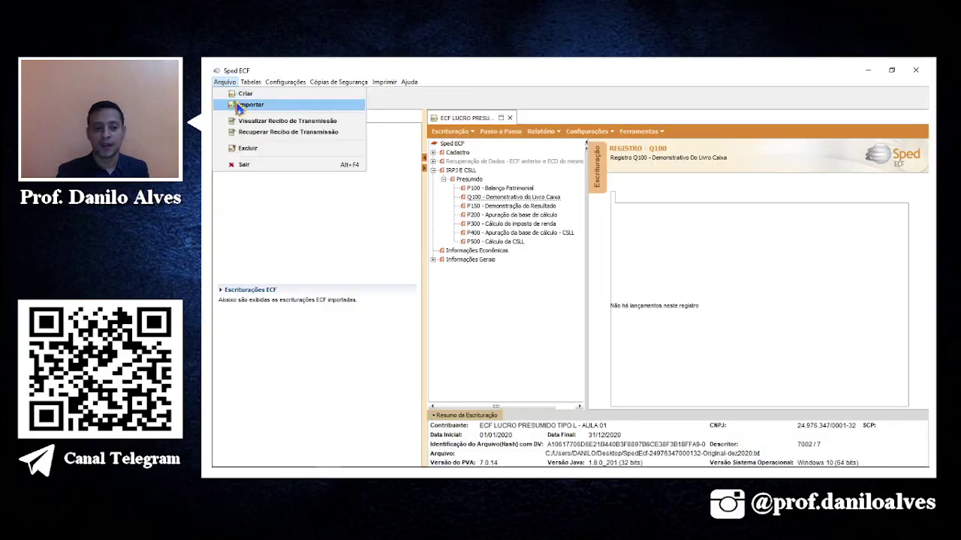
left_click(239, 107)
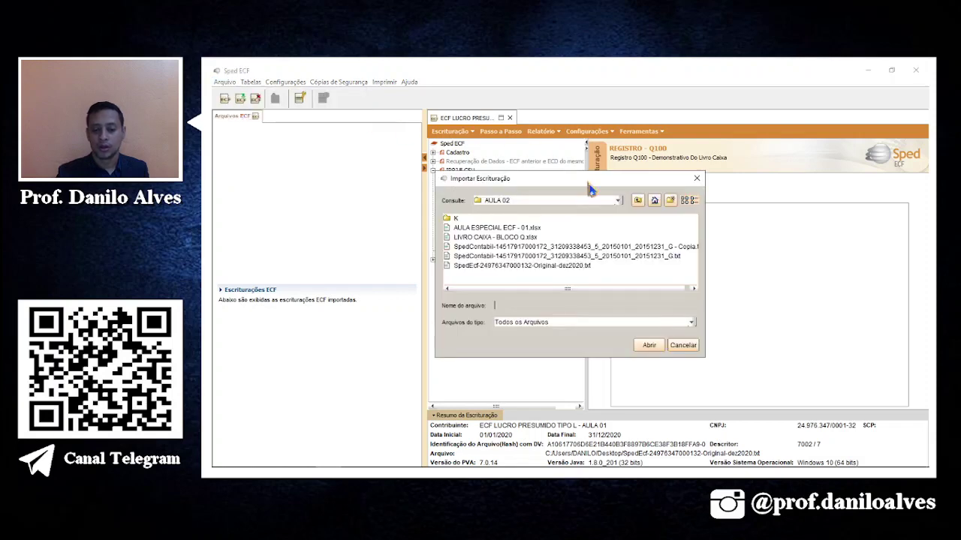
left_click(569, 267)
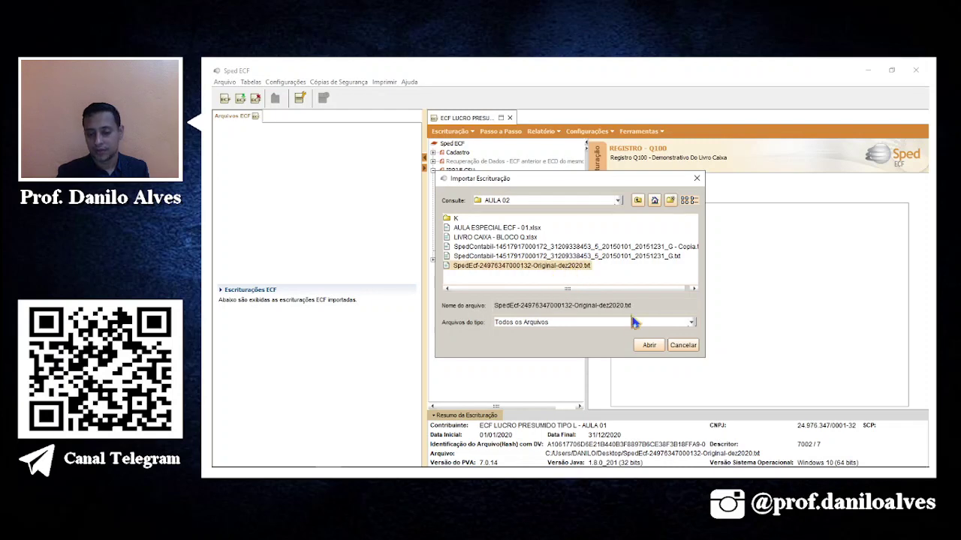
left_click(648, 346)
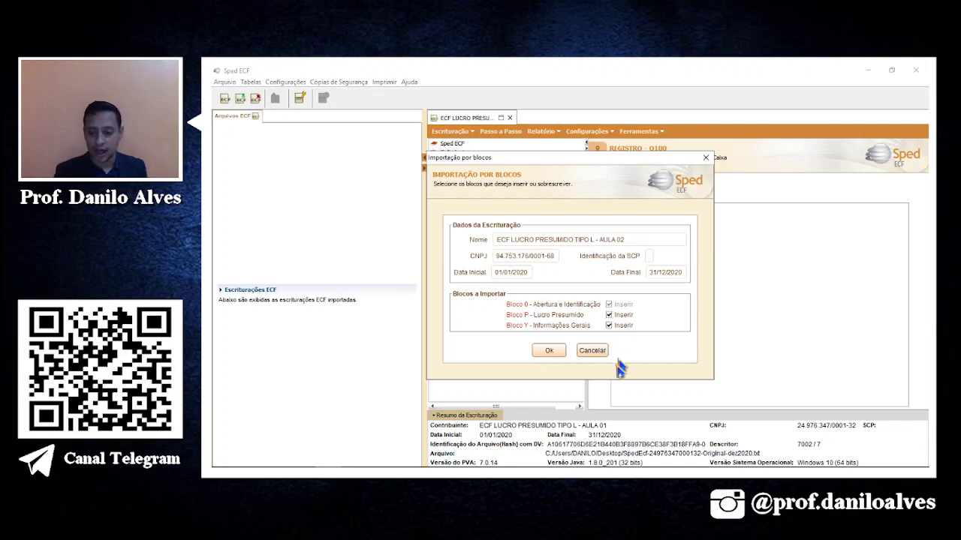
left_click(609, 315)
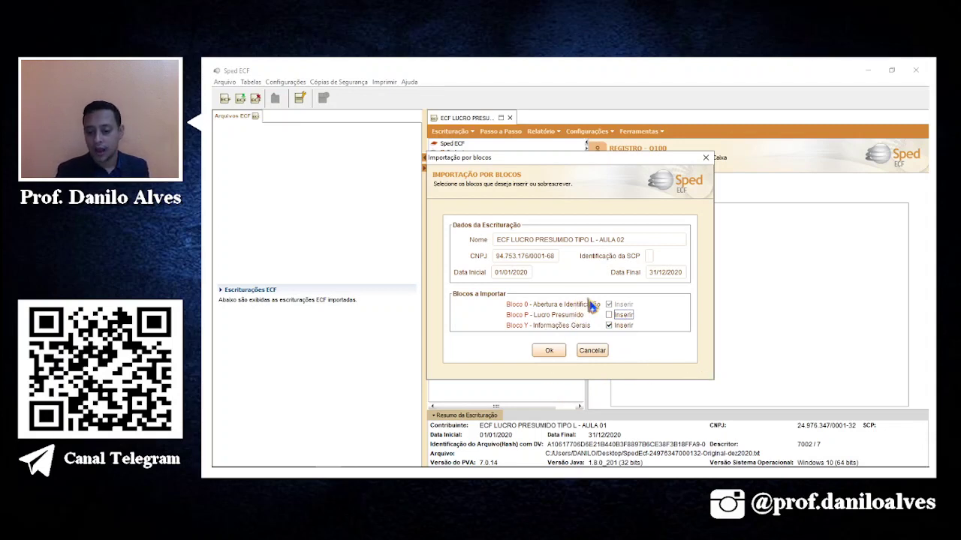
left_click(549, 354)
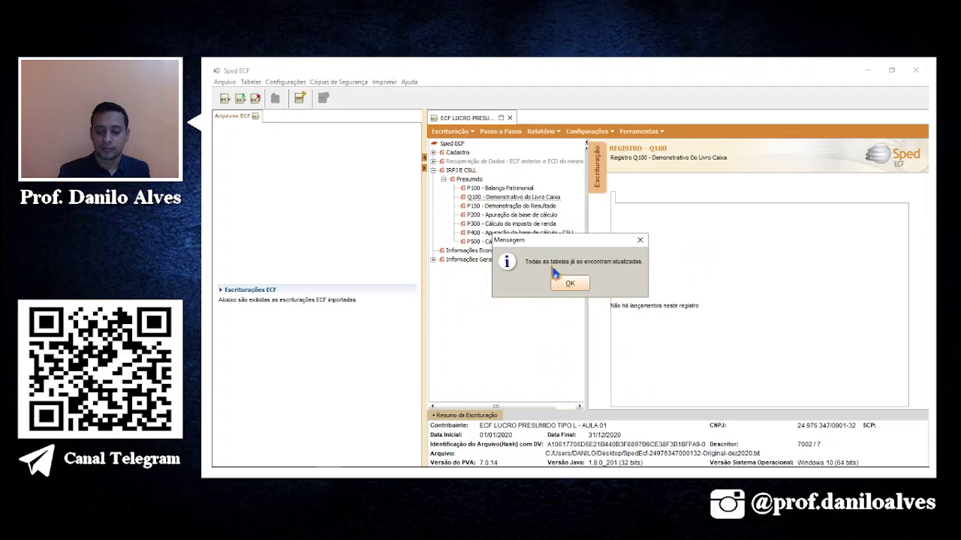
Accept the up-to-date tables, automatic transport-field updates, and open the imported bookkeeping.
left_click(571, 287)
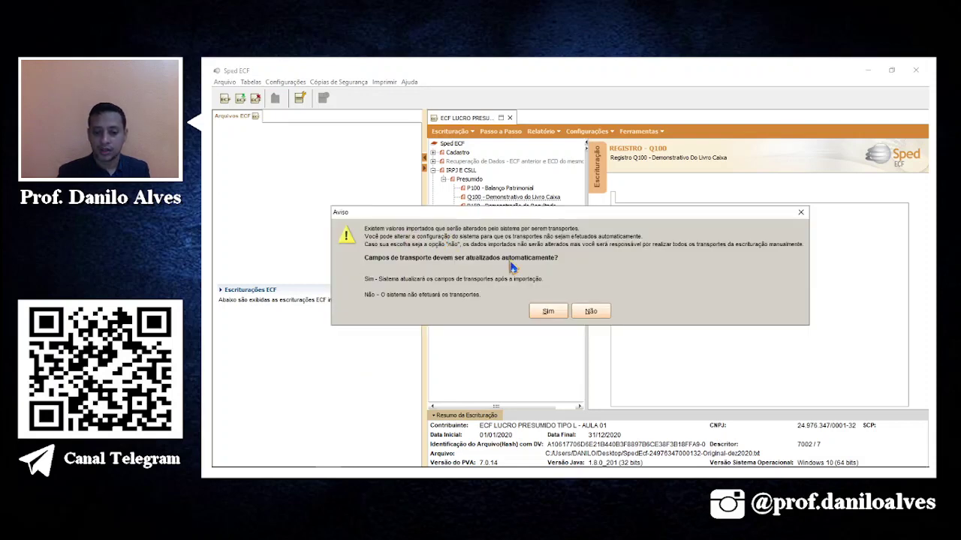
left_click(548, 312)
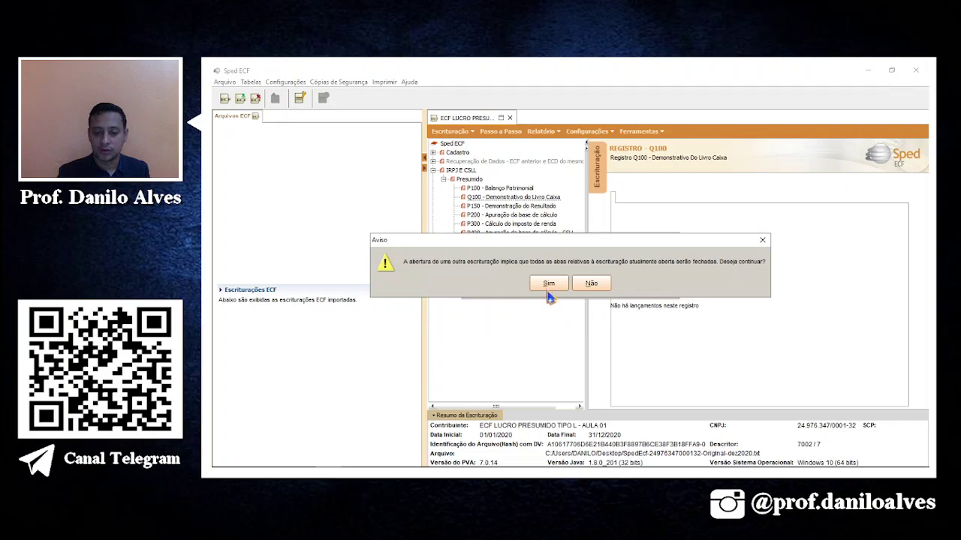
left_click(548, 284)
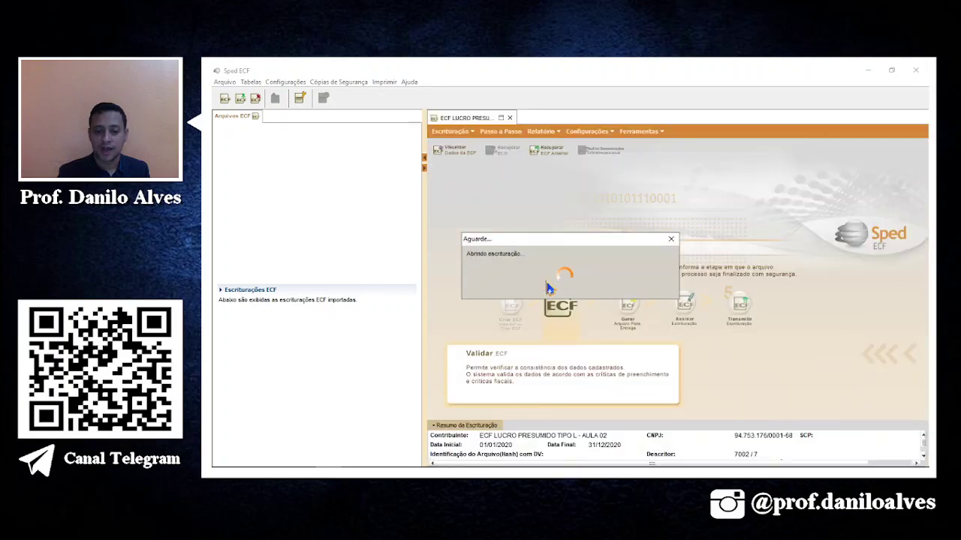
Review the Cadastro registers 0000, 0010 and 0020.
left_click(450, 152)
double_click(453, 153)
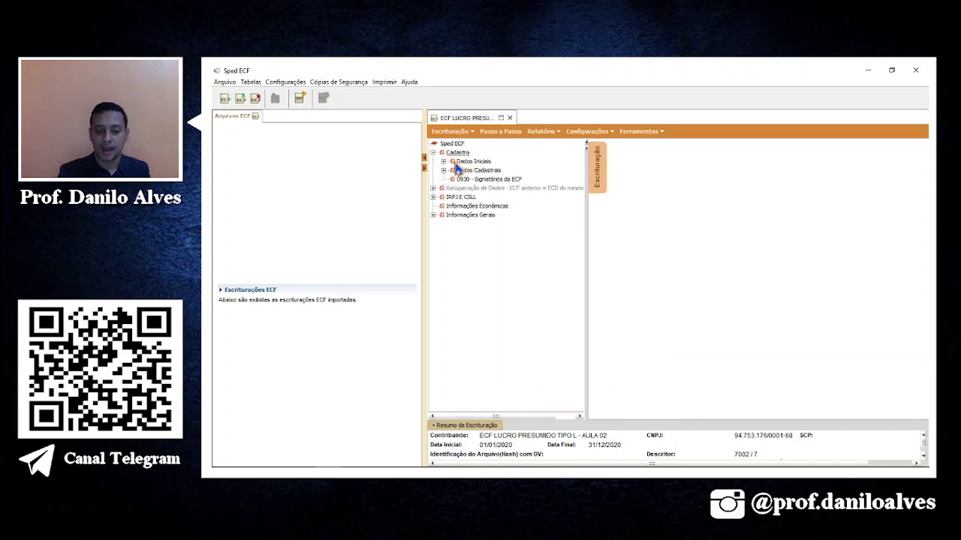
double_click(470, 162)
left_click(494, 172)
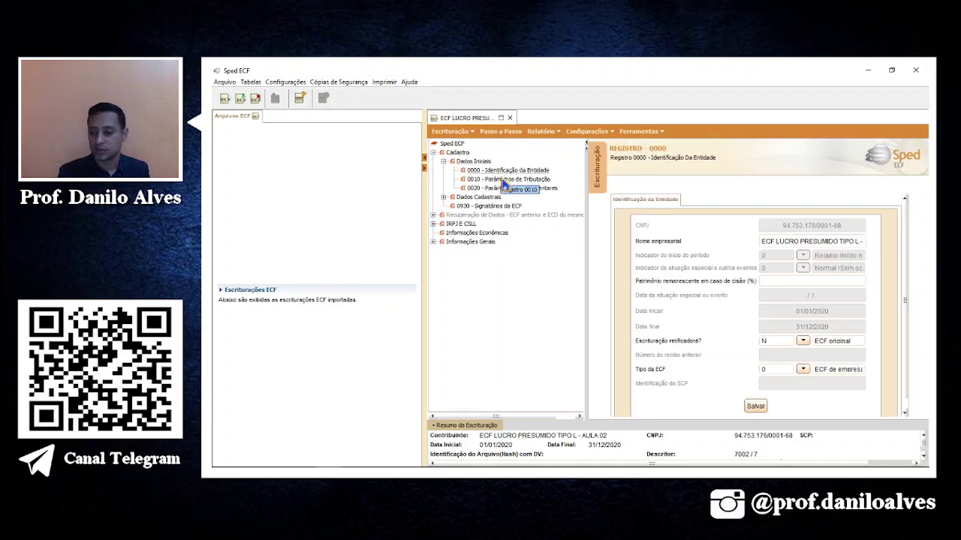
left_click(504, 180)
left_click(499, 188)
Check the IRPJ e CSLL Presumido P200 tax base table, then go back to Passo a Passo.
left_click(444, 196)
double_click(459, 232)
double_click(461, 233)
double_click(469, 235)
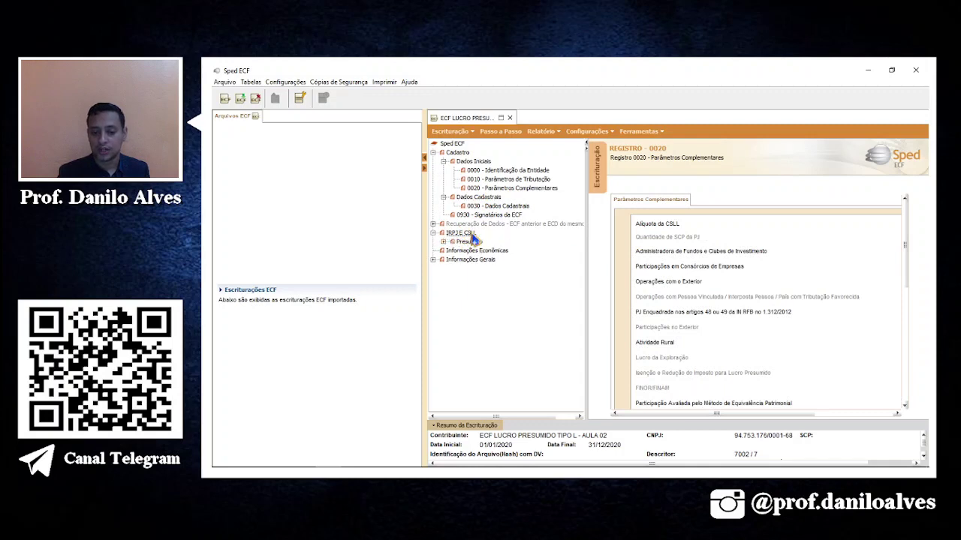
double_click(471, 241)
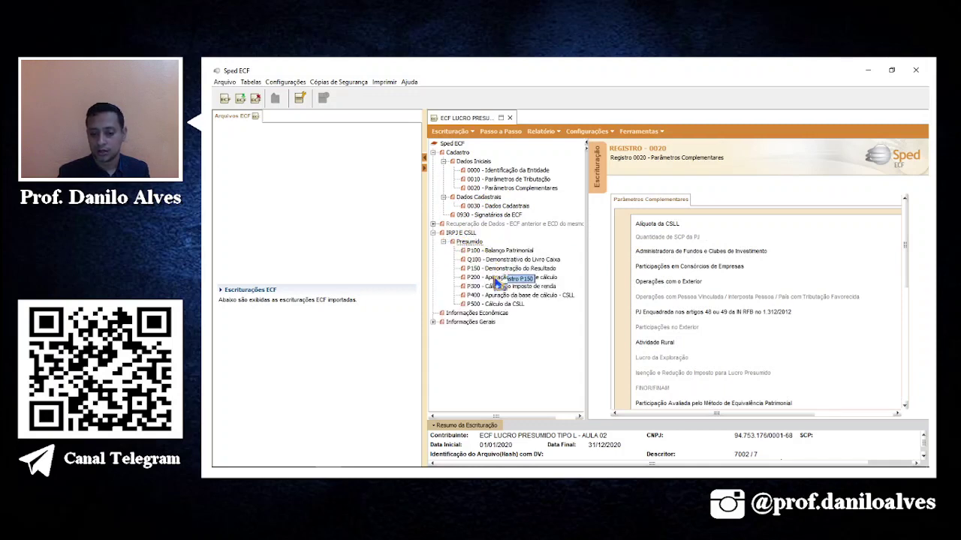
left_click(497, 277)
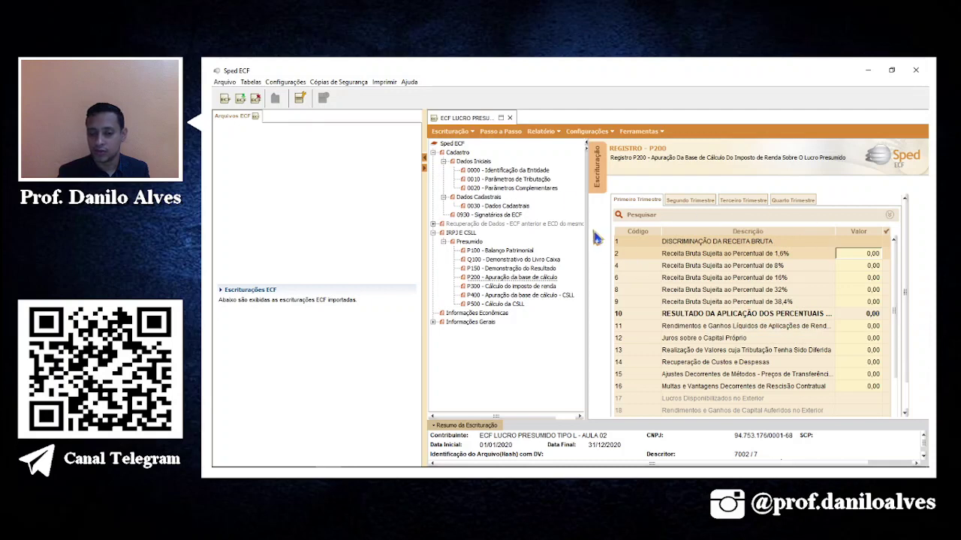
left_click(500, 131)
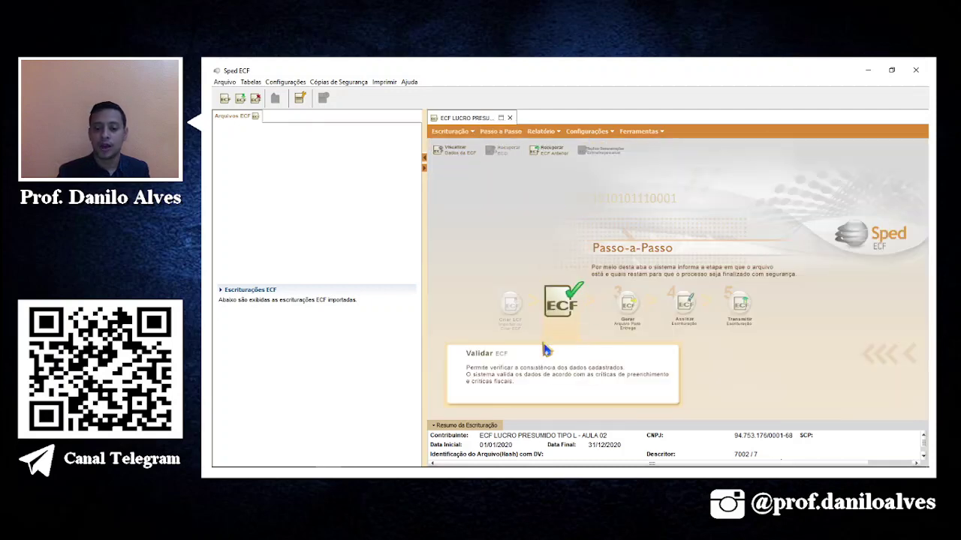
Run Validar ECF and review the three zero-revenue warnings in Pendências de Validação.
left_click(561, 321)
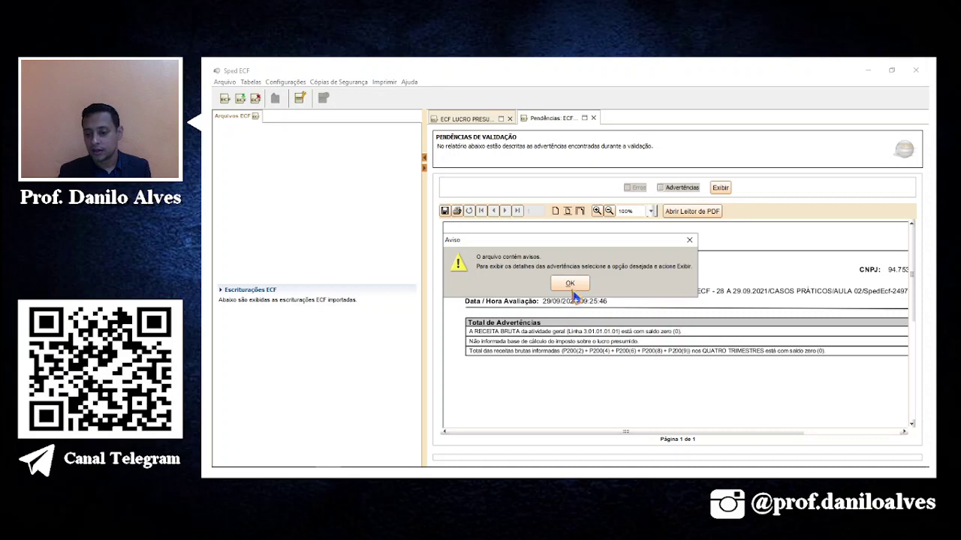
left_click(571, 285)
left_click_drag(653, 432, 601, 422)
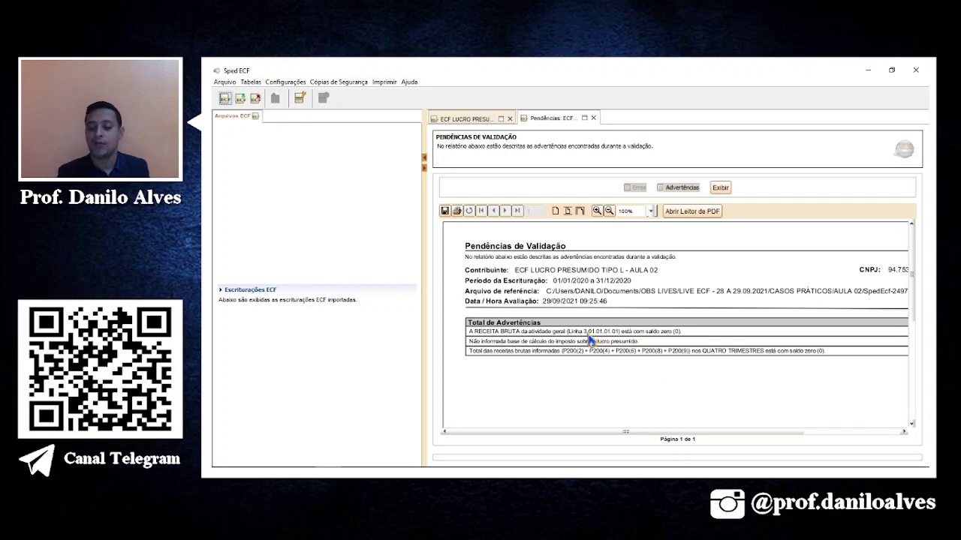
left_click_drag(553, 439, 674, 443)
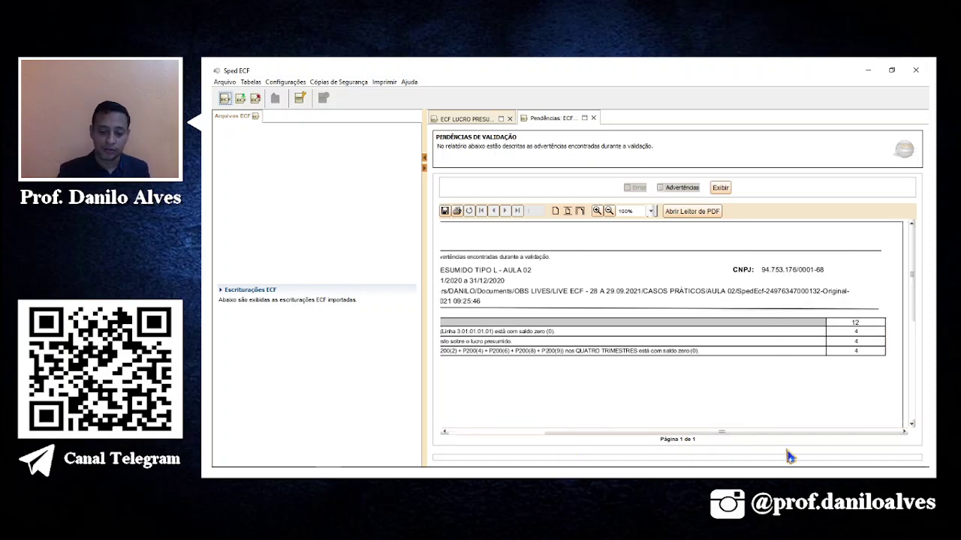
left_click_drag(784, 432, 660, 435)
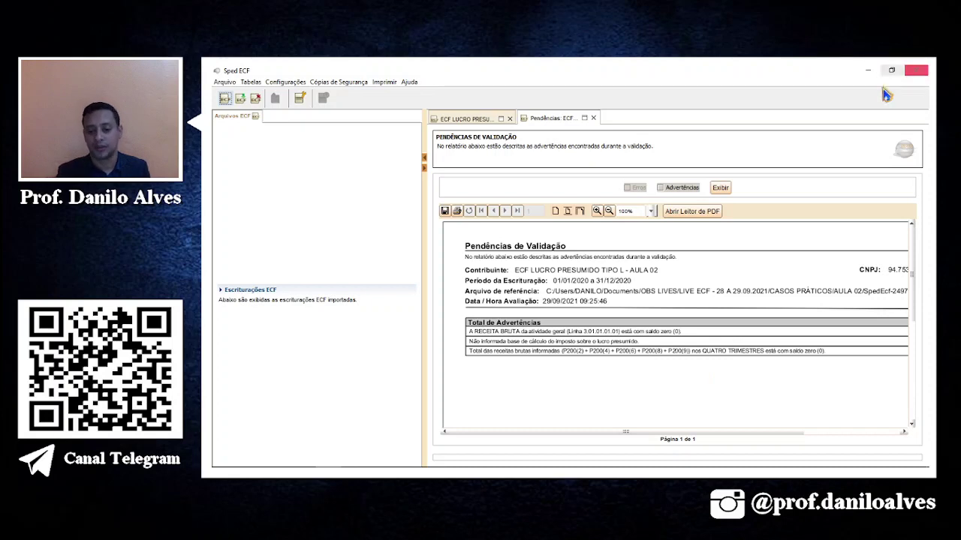
left_click(489, 120)
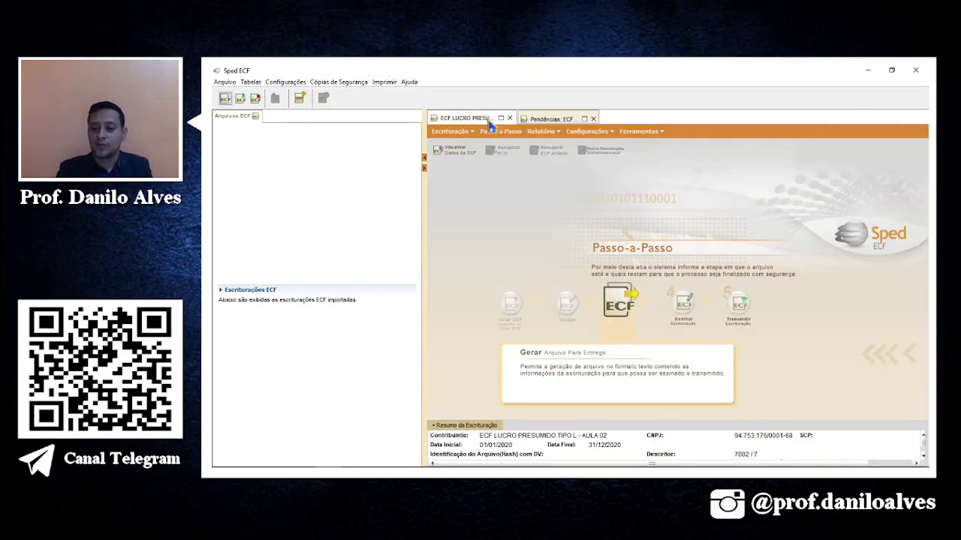
Reopen the bookkeeping for editing and confirm the prompt.
left_click(645, 132)
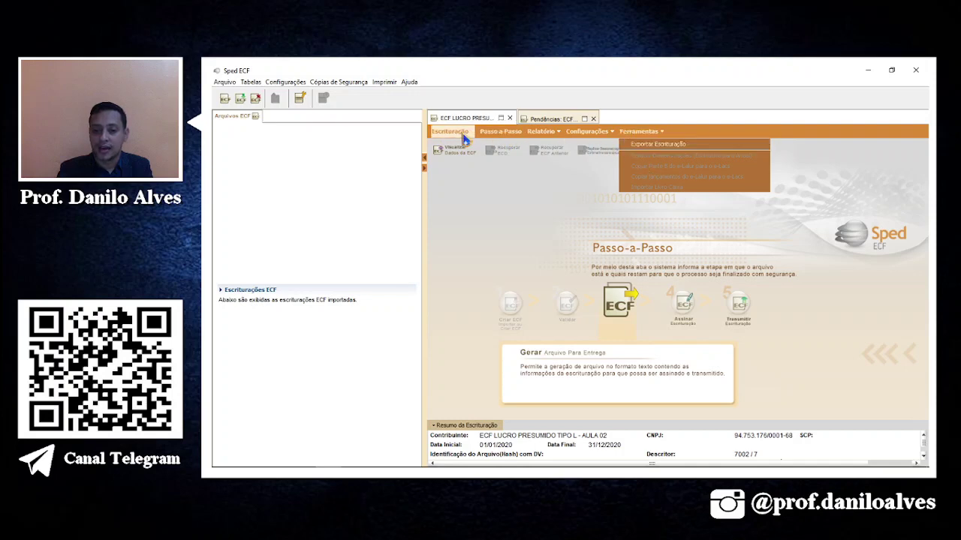
left_click(455, 133)
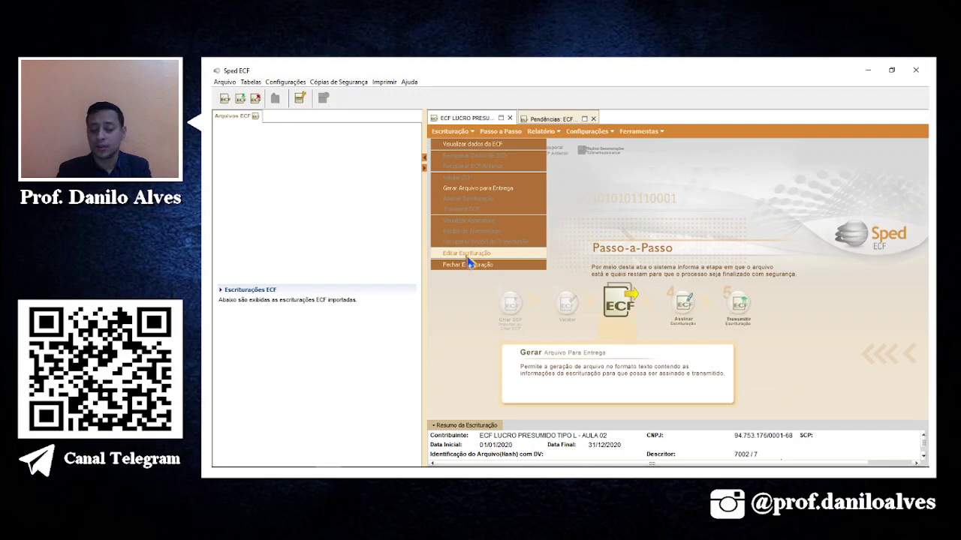
left_click(466, 256)
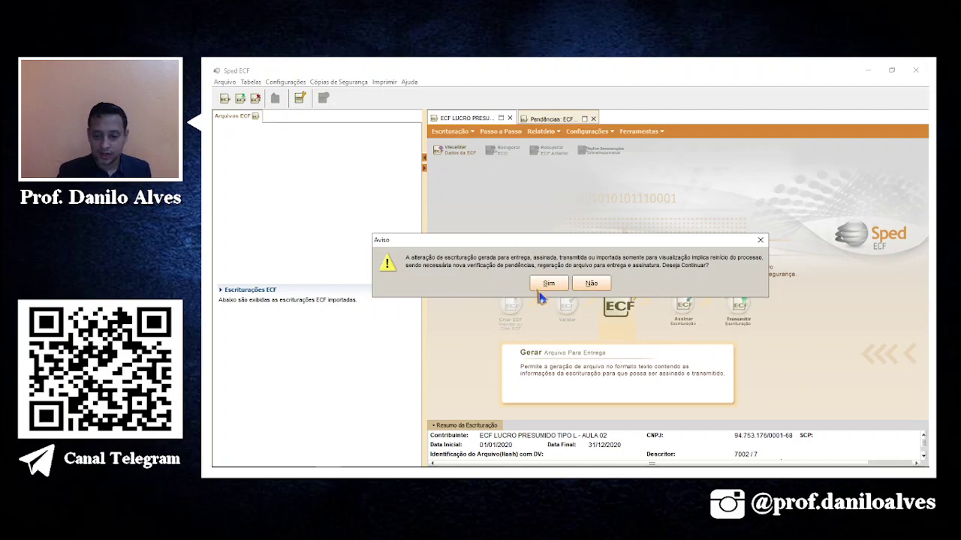
left_click(547, 284)
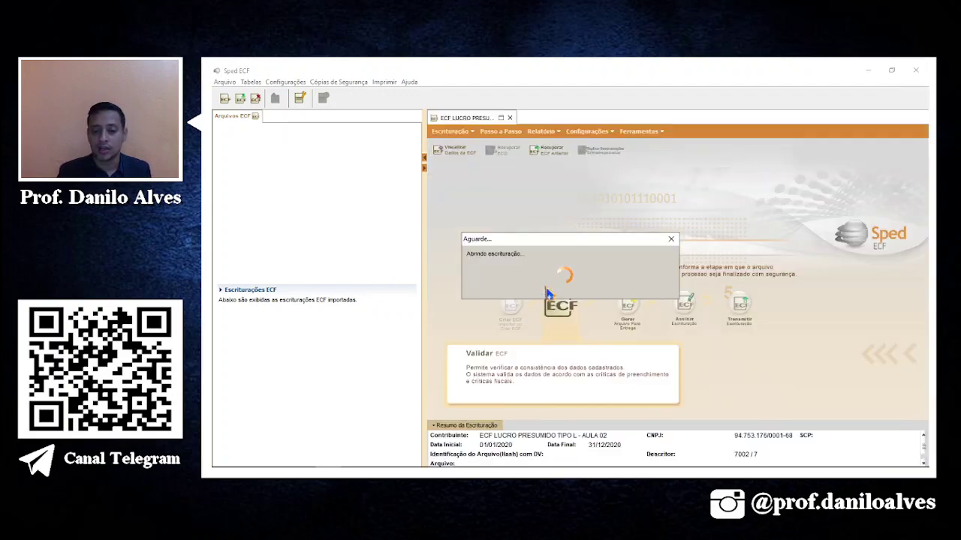
Expand IRPJ e CSLL > Presumido and open P200, with first-quarter revenues at 0,00.
left_click(457, 152)
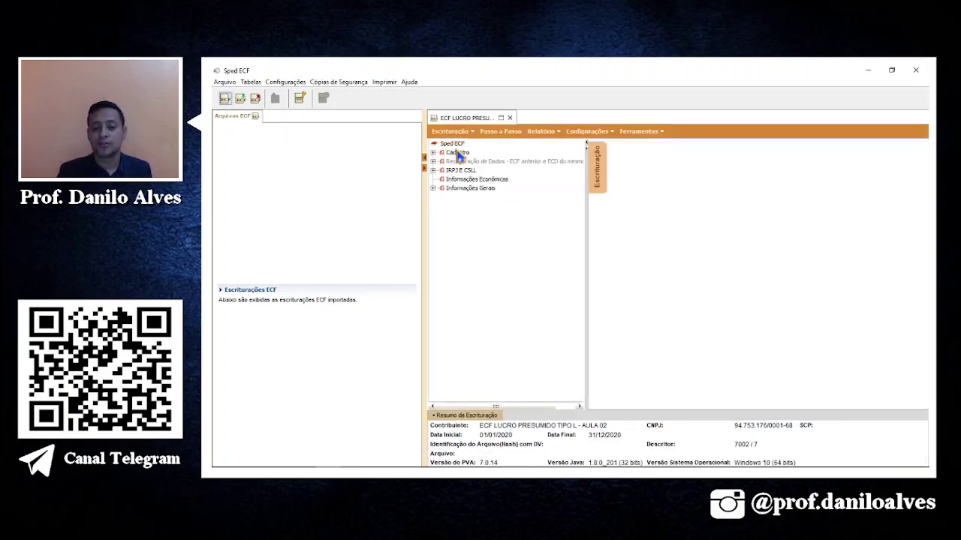
double_click(461, 171)
double_click(459, 182)
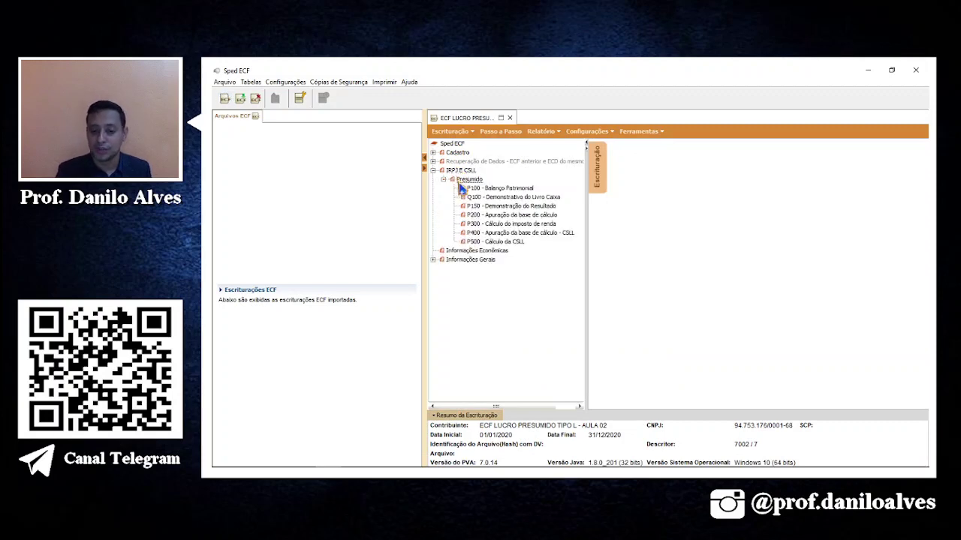
left_click(513, 217)
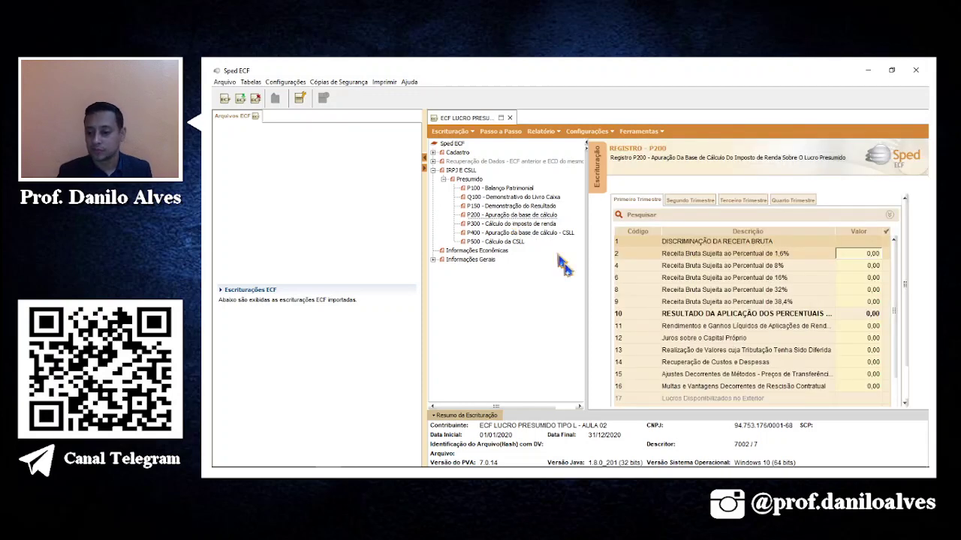
mouse_move(505, 474)
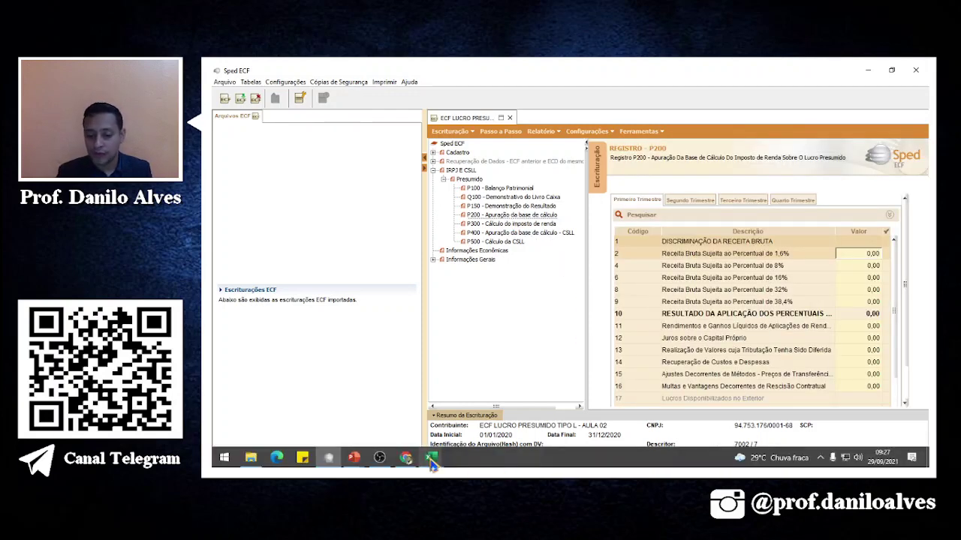
mouse_move(431, 457)
left_click(443, 420)
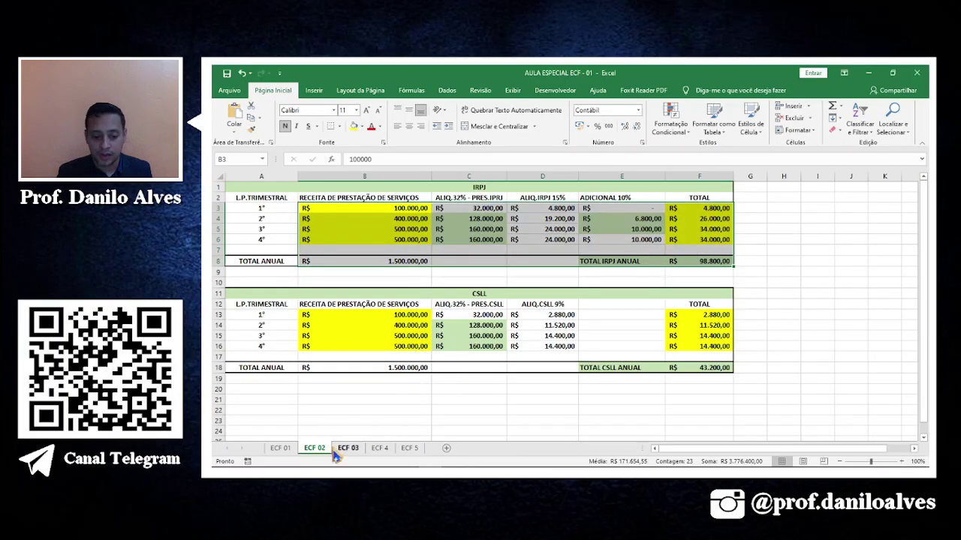
left_click(404, 213)
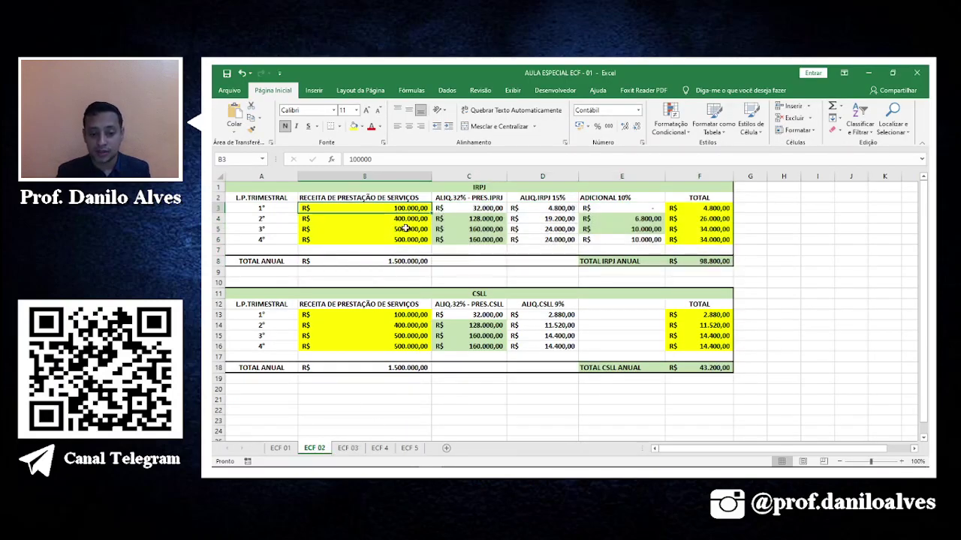
left_click(405, 229)
left_click(412, 219)
left_click(406, 229)
left_click(402, 239)
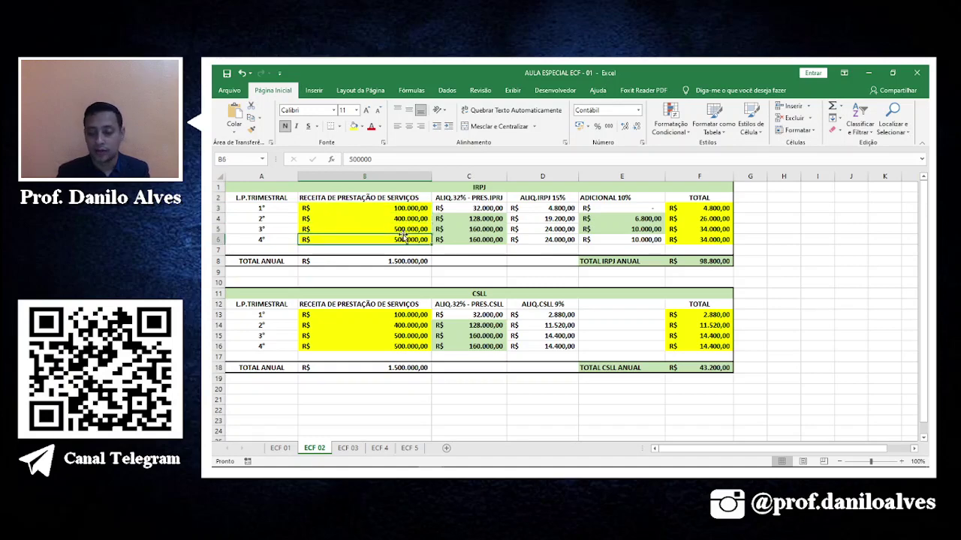
key("alt+Tab")
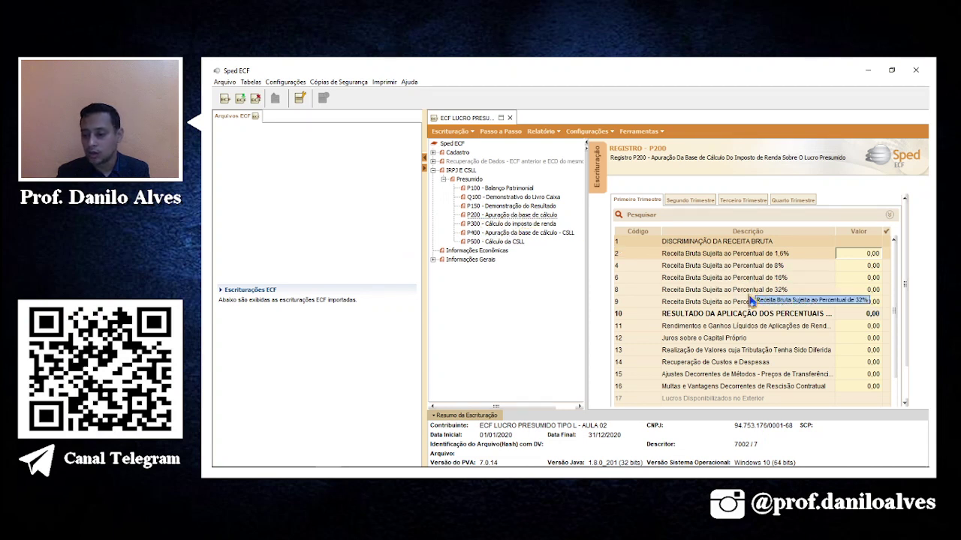
In P200, enter 32% revenue of 100.000,00 for quarter one and 400.000,00 for quarter two.
left_click(855, 291)
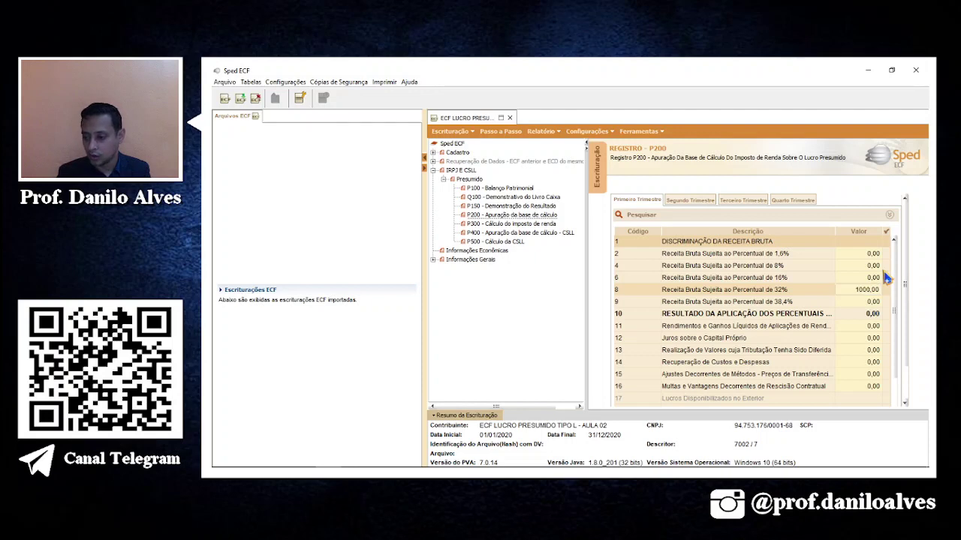
type("100.000")
key("Return")
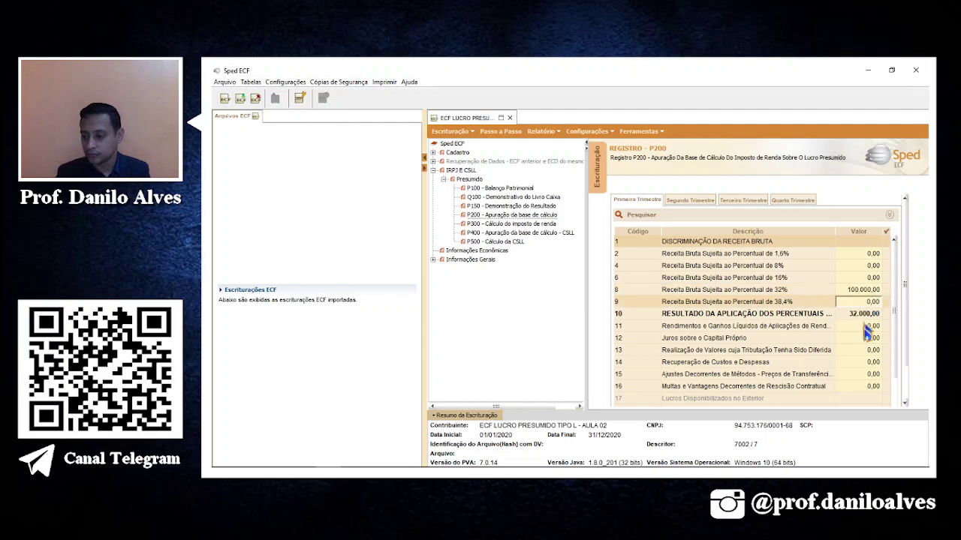
left_click(690, 200)
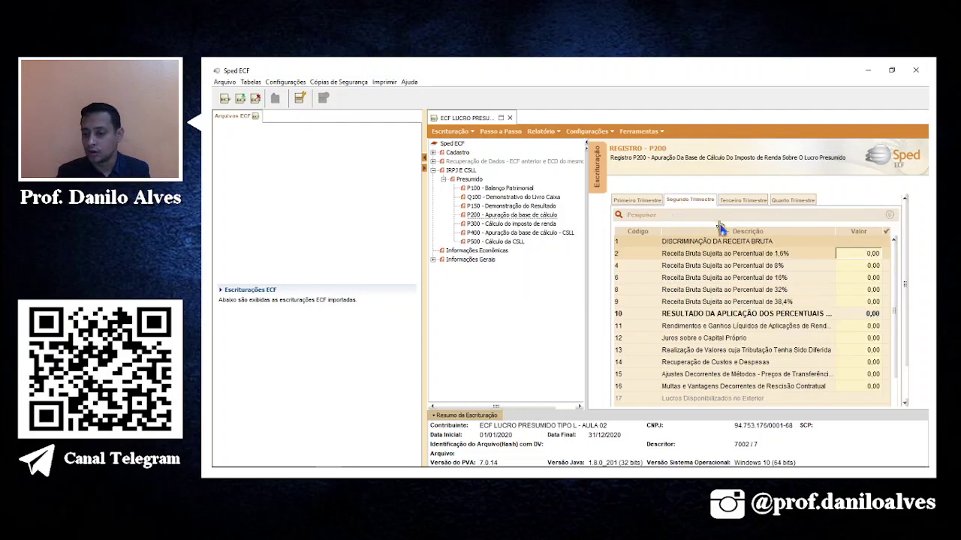
left_click(858, 293)
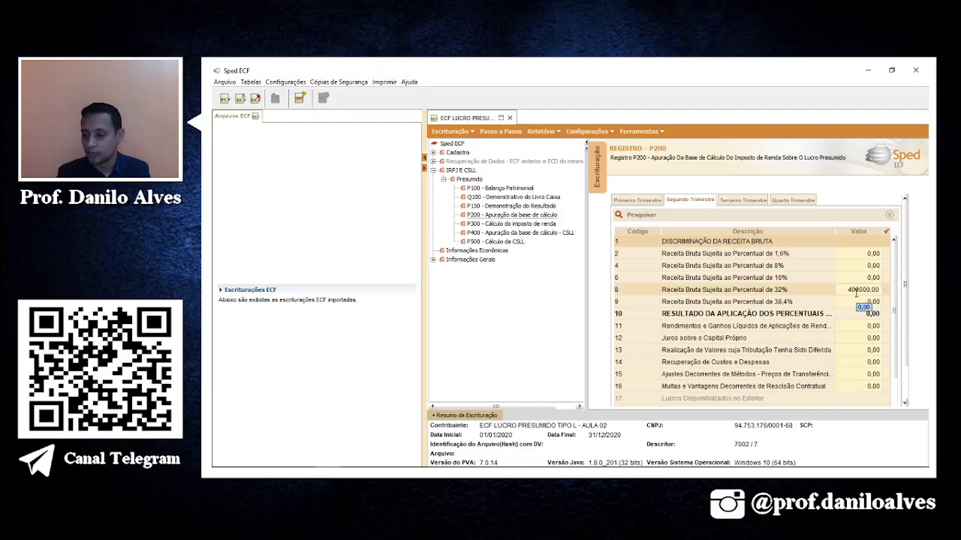
key("Return")
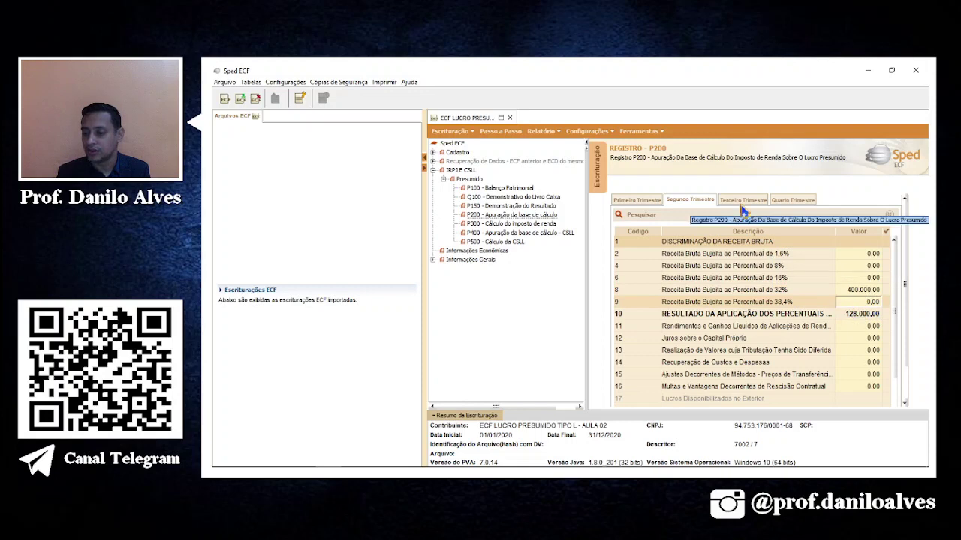
Enter 500.000,00 at 32% for both the third and fourth quarters.
left_click(742, 199)
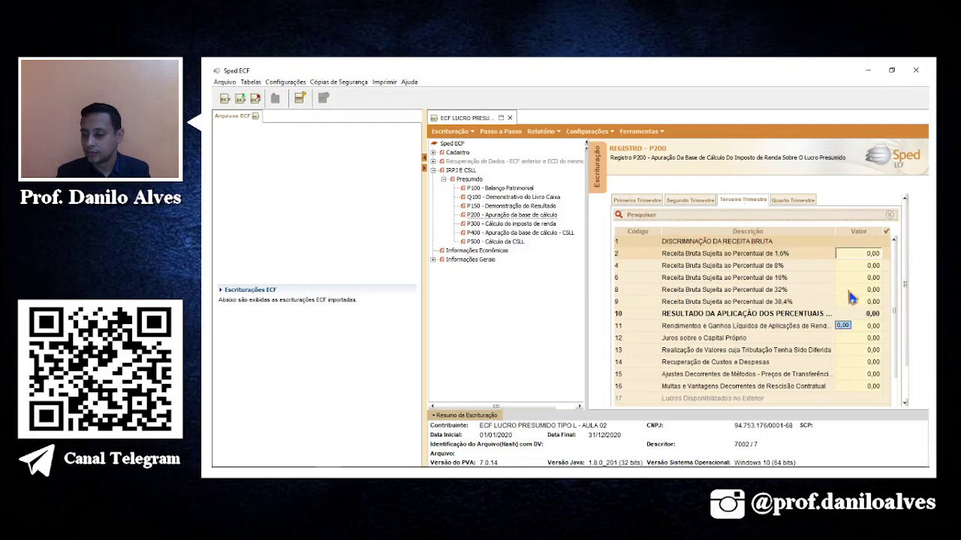
left_click(853, 290)
left_click(861, 290)
key("Return")
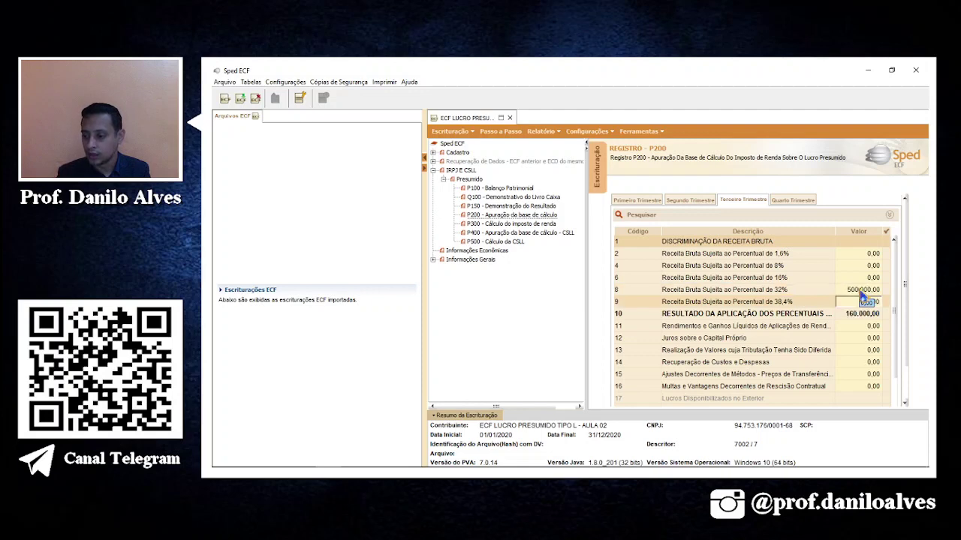
left_click(794, 200)
left_click(861, 294)
left_click(861, 293)
key("Return")
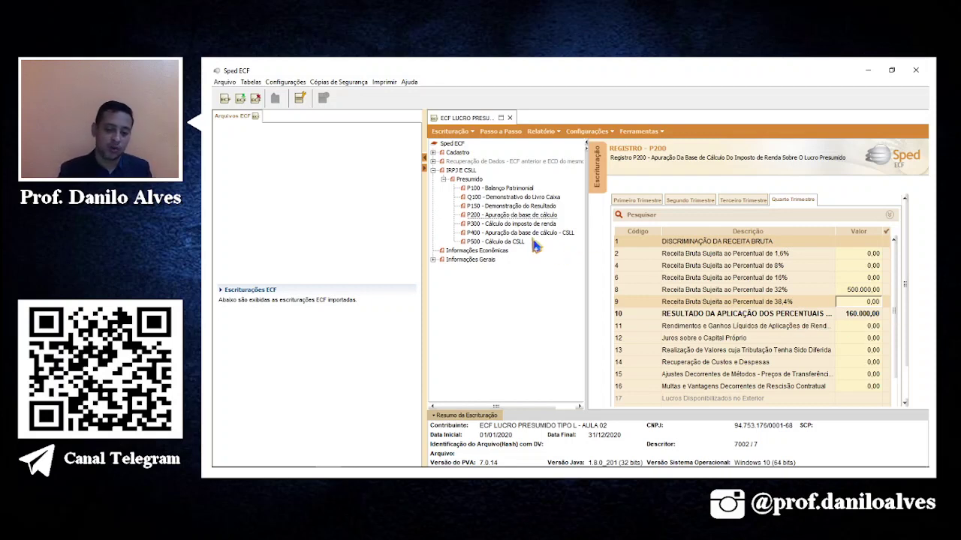
View P300's first-quarter calculation (4.800,00 IRPJ) and dismiss the critical error message.
left_click(476, 225)
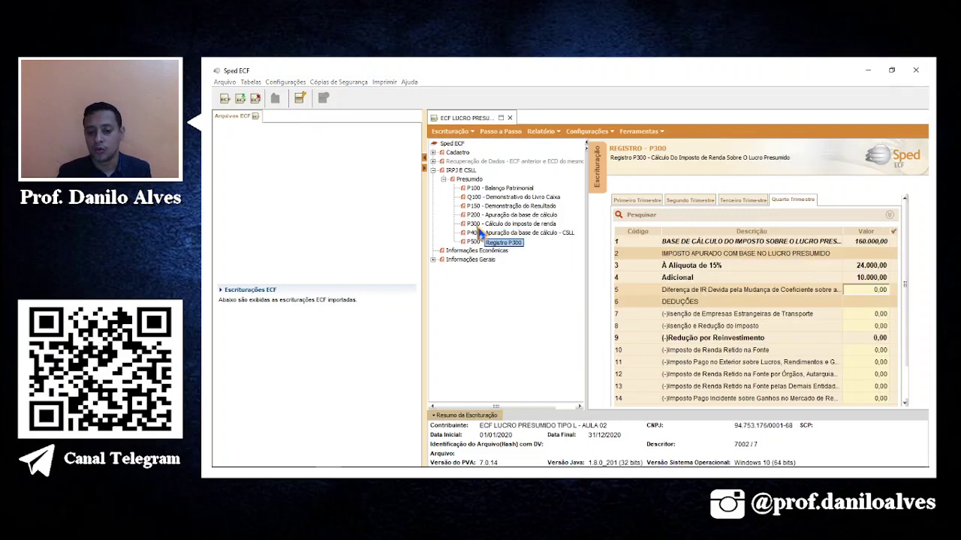
left_click(638, 205)
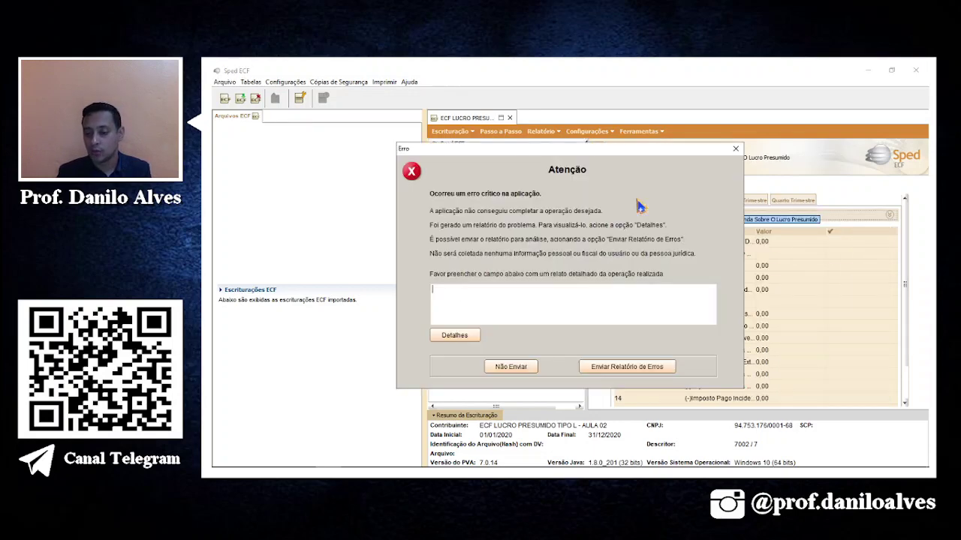
left_click(518, 367)
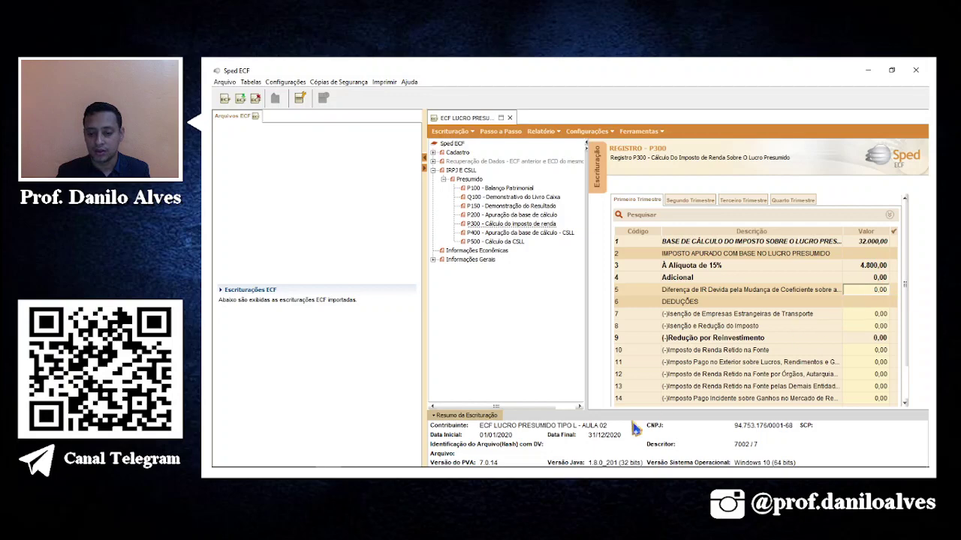
key("alt+Tab")
Remove the yellow fill from the IRPJ totals F3:F6 and CSLL totals F12:F16.
left_click(714, 209)
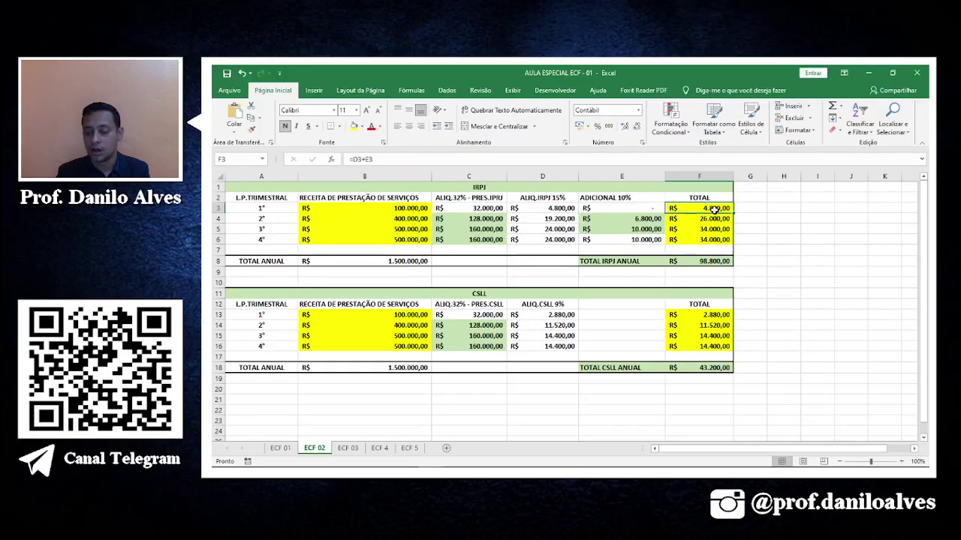
left_click_drag(717, 210, 718, 239)
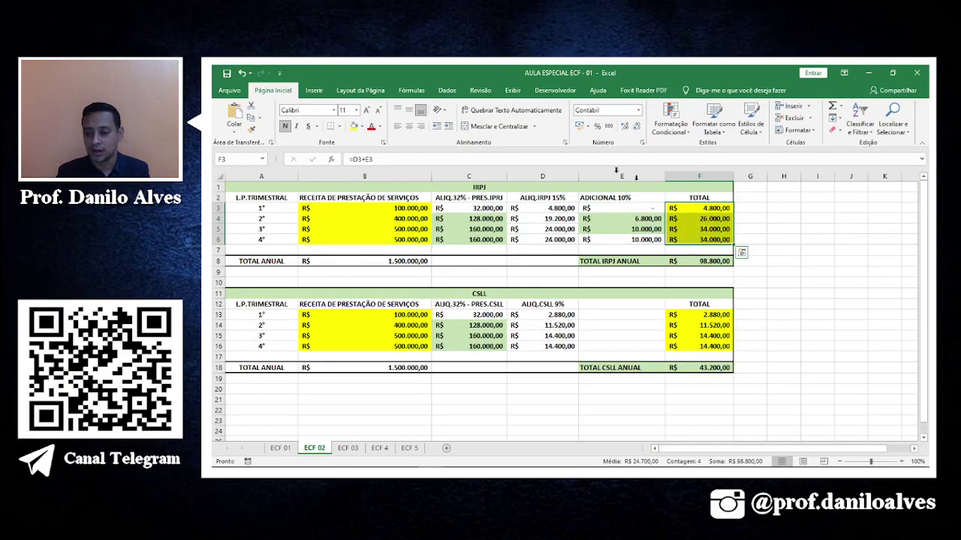
left_click(364, 127)
left_click(390, 217)
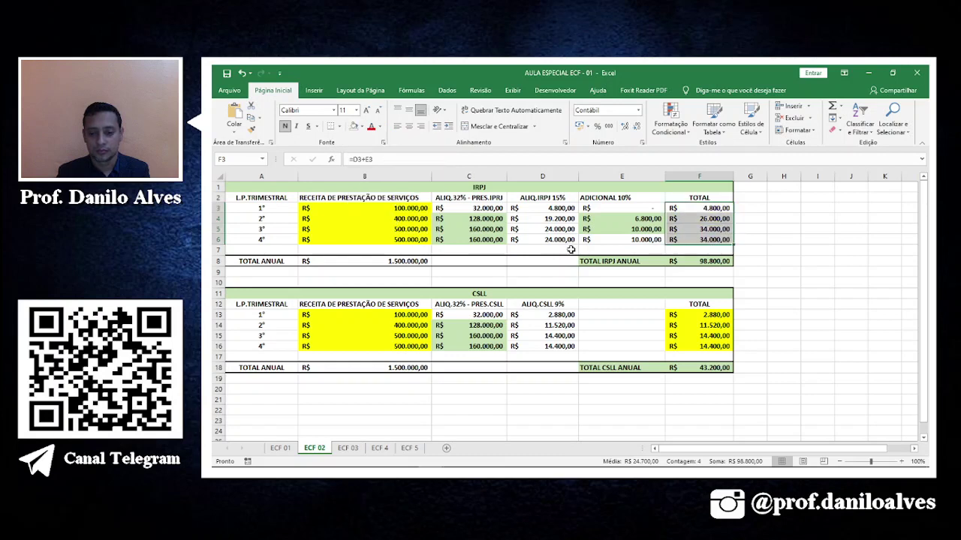
left_click_drag(683, 304, 687, 347)
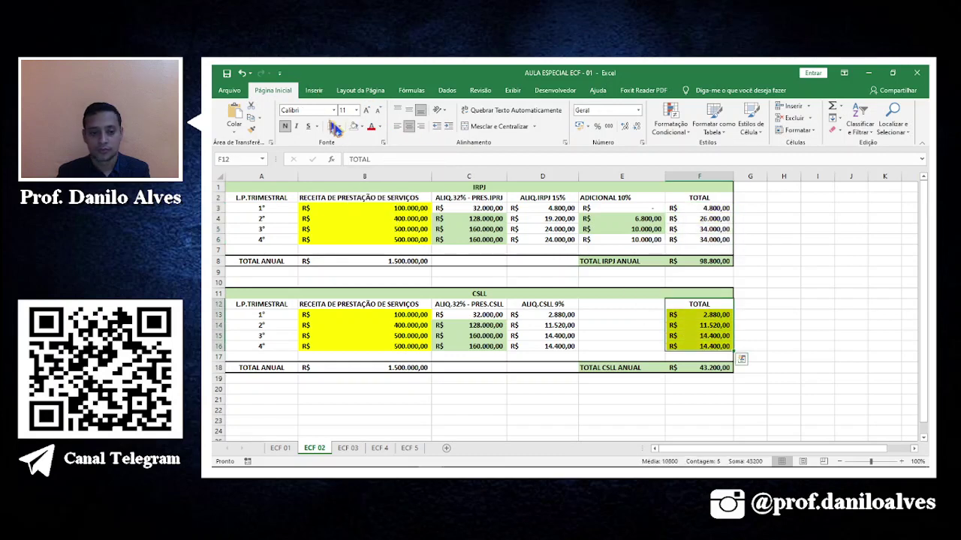
left_click(357, 127)
left_click(847, 241)
Fill the first-quarter IRPJ total in F3 yellow.
left_click(718, 208)
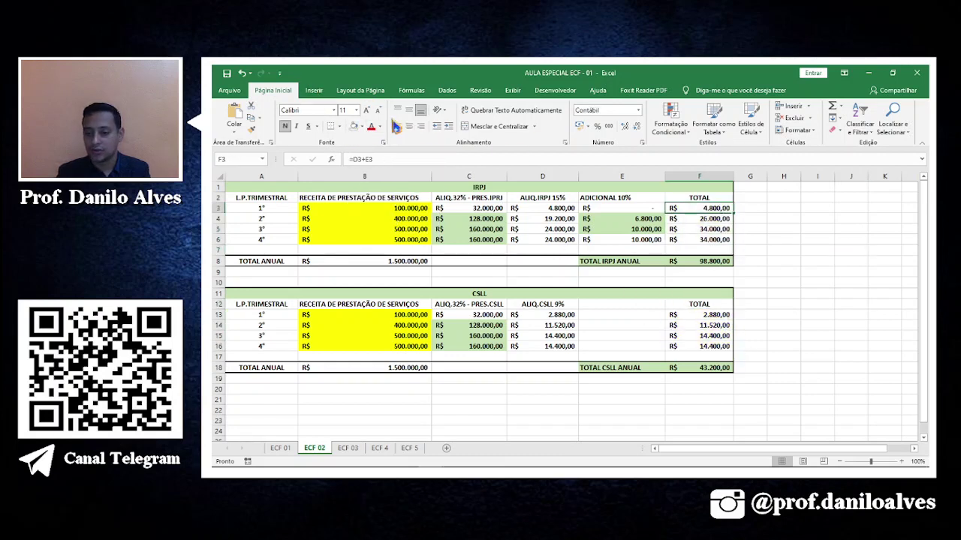
left_click(363, 128)
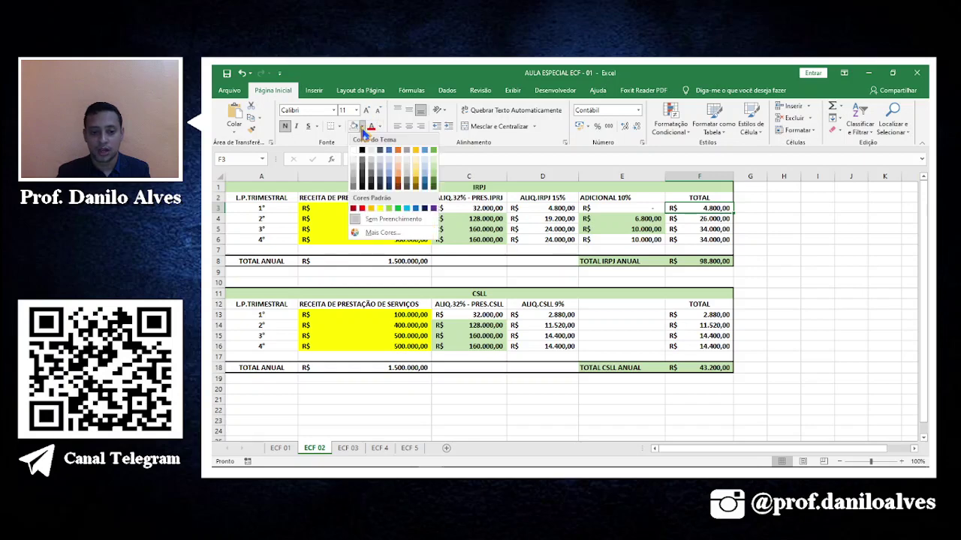
left_click(380, 208)
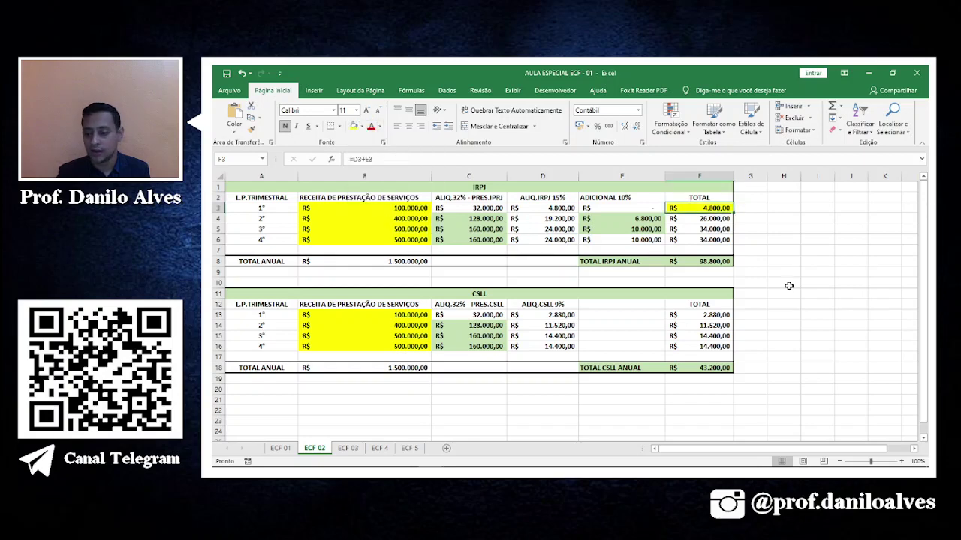
key("alt+Tab")
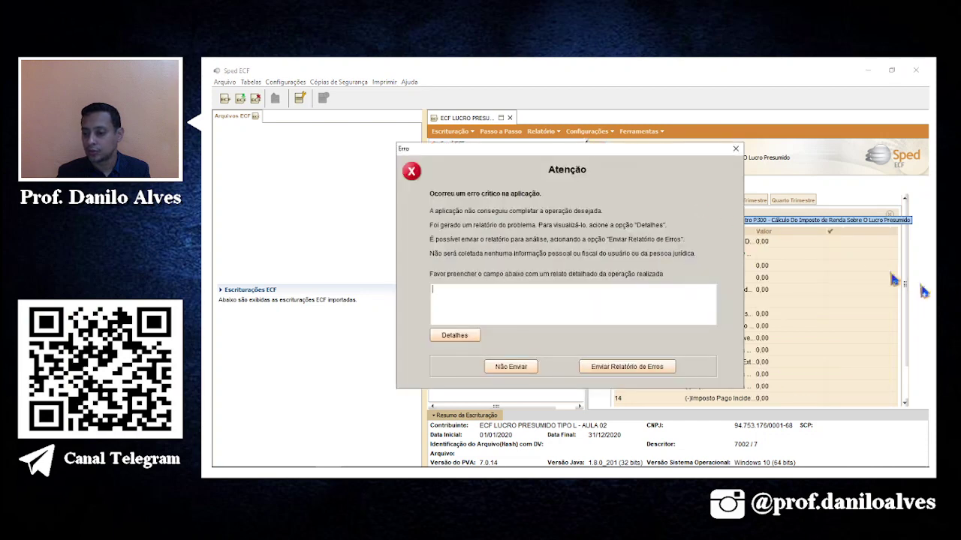
Dismiss the error without a report and shade the second-quarter IRPJ total F4 yellow.
left_click(513, 367)
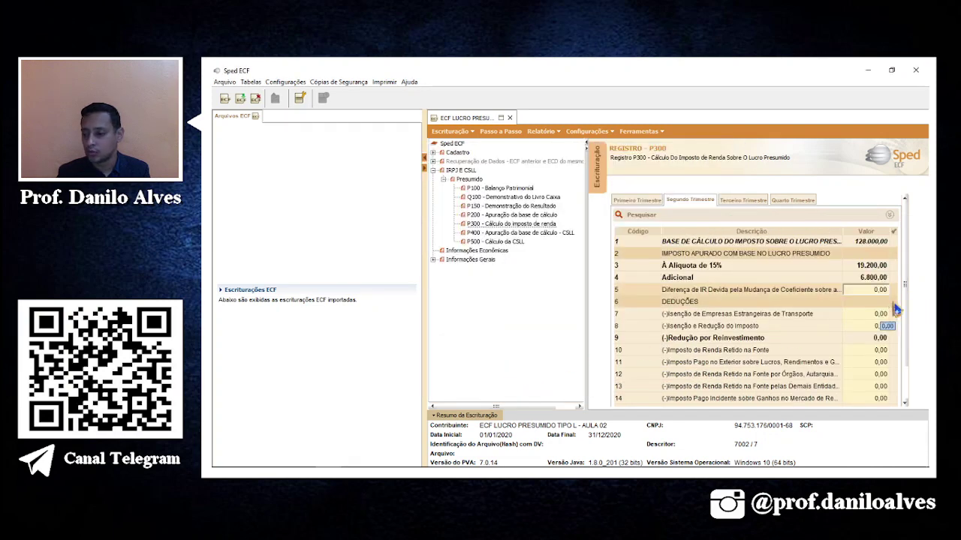
scroll(906, 279, "down", 2)
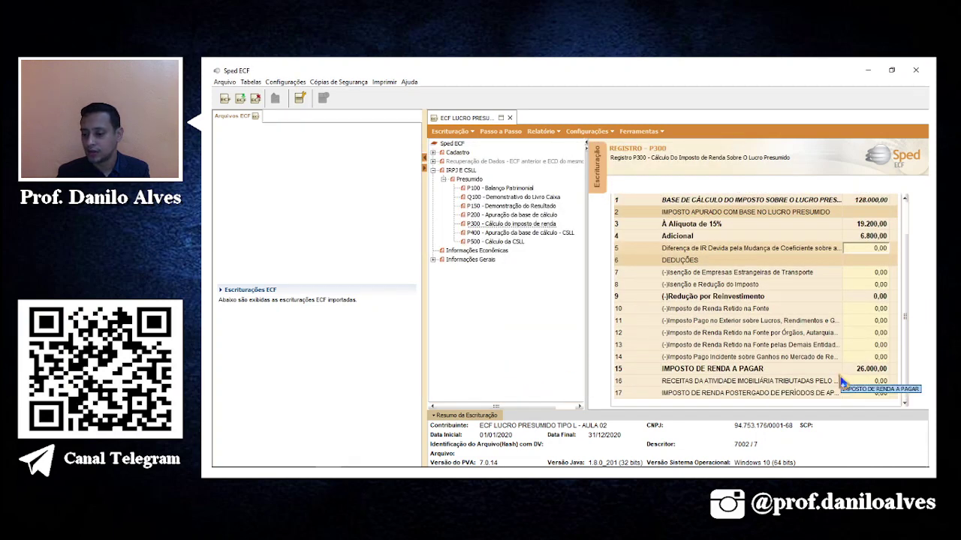
key("alt+Tab")
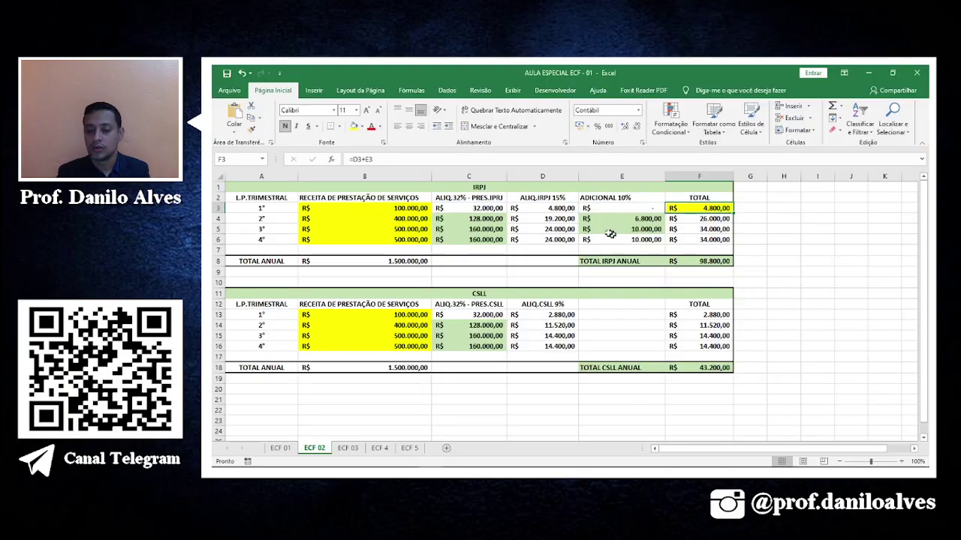
left_click(725, 227)
left_click(702, 219)
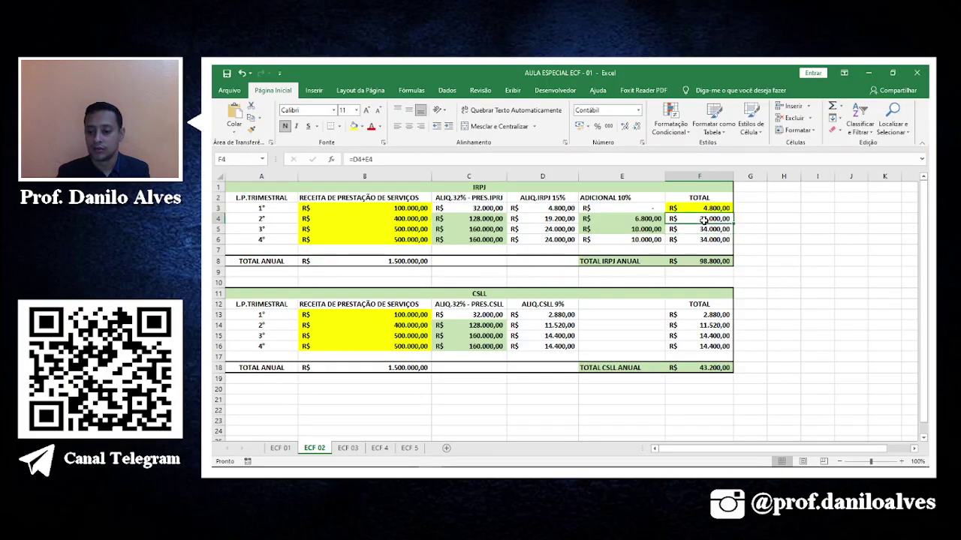
left_click(352, 126)
left_click(717, 231)
key("alt+Tab")
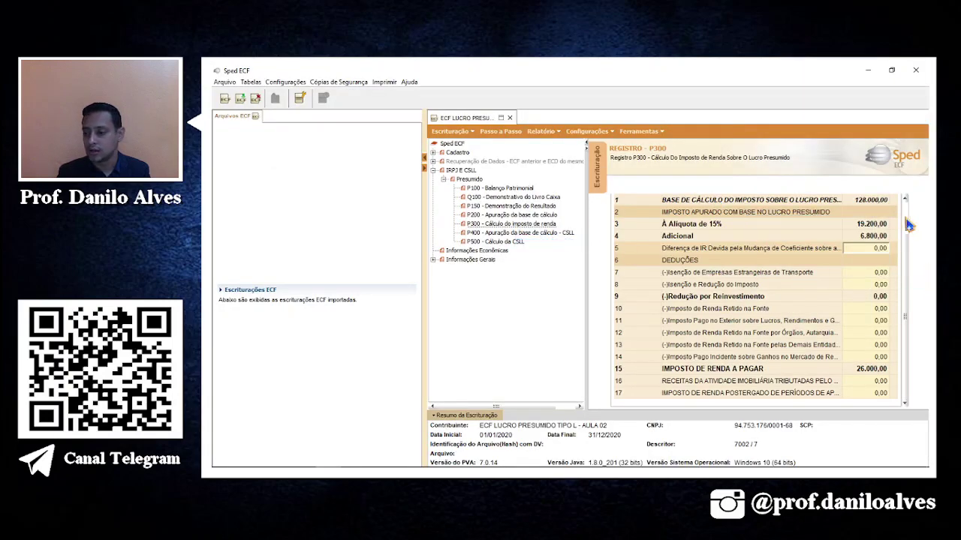
Check the 34.000,00 income tax payable on P300's third-quarter tab.
left_click(751, 201)
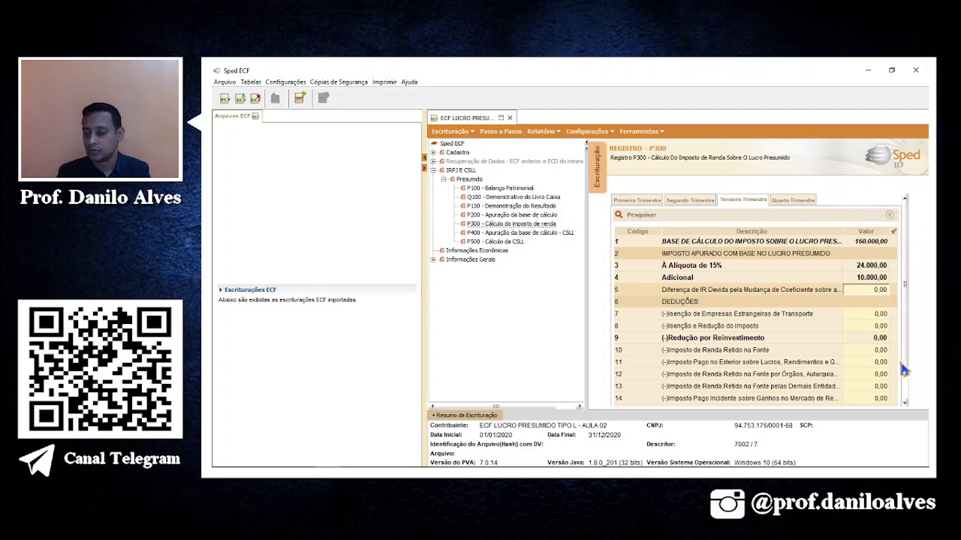
scroll(908, 331, "down", 1)
scroll(908, 331, "down", 1)
left_click(869, 246)
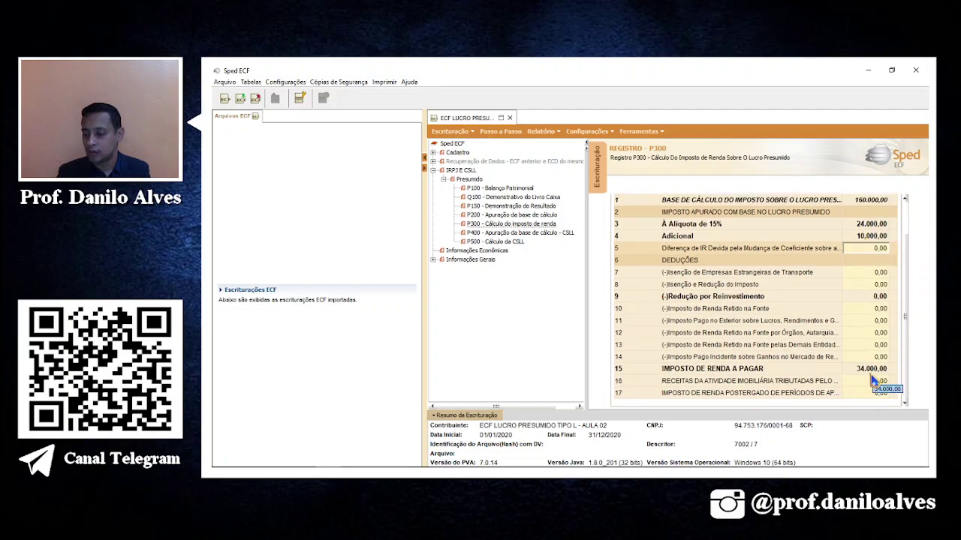
scroll(906, 255, "up", 1)
scroll(907, 256, "up", 3)
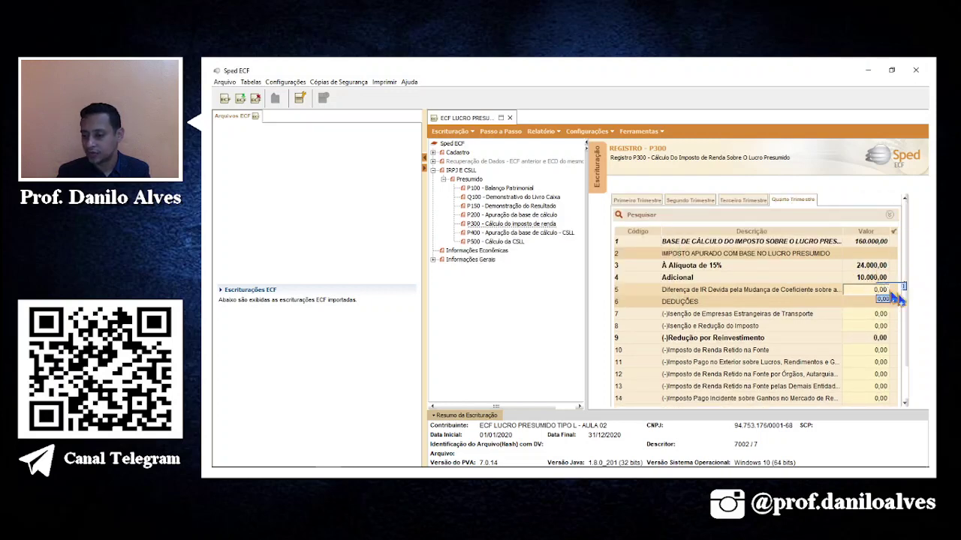
scroll(910, 294, "down", 2)
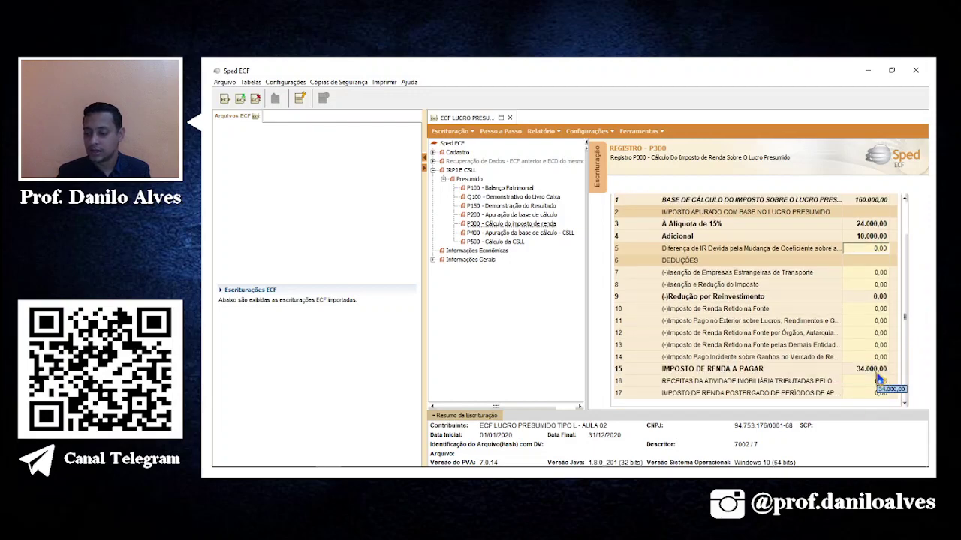
left_click(492, 233)
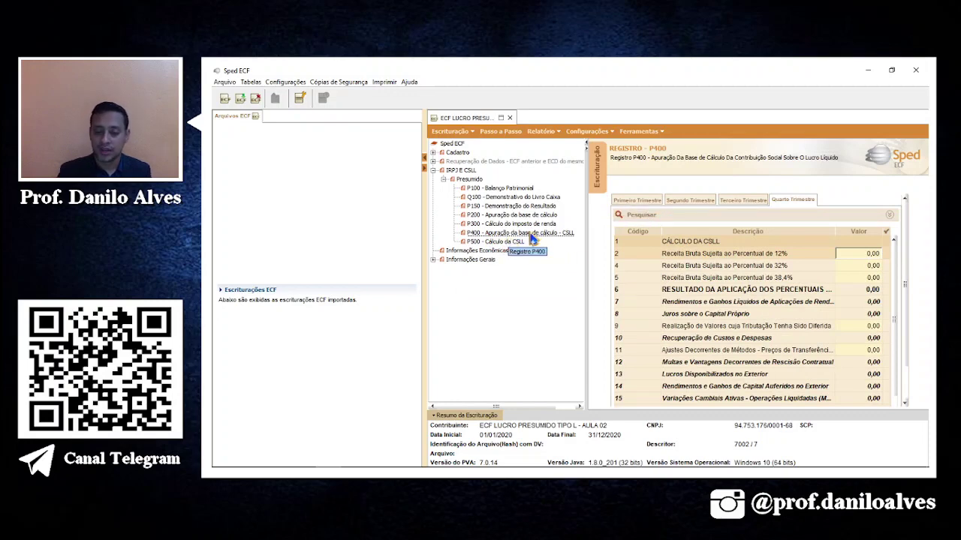
Enter P400 32% revenue of 100.000,00 and 400.000,00 for the first two quarters.
left_click(625, 201)
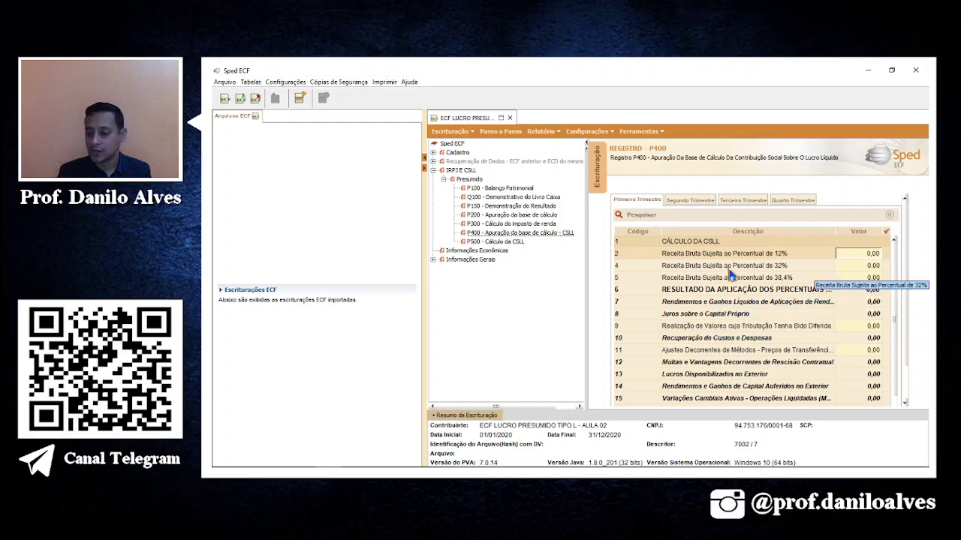
left_click(851, 268)
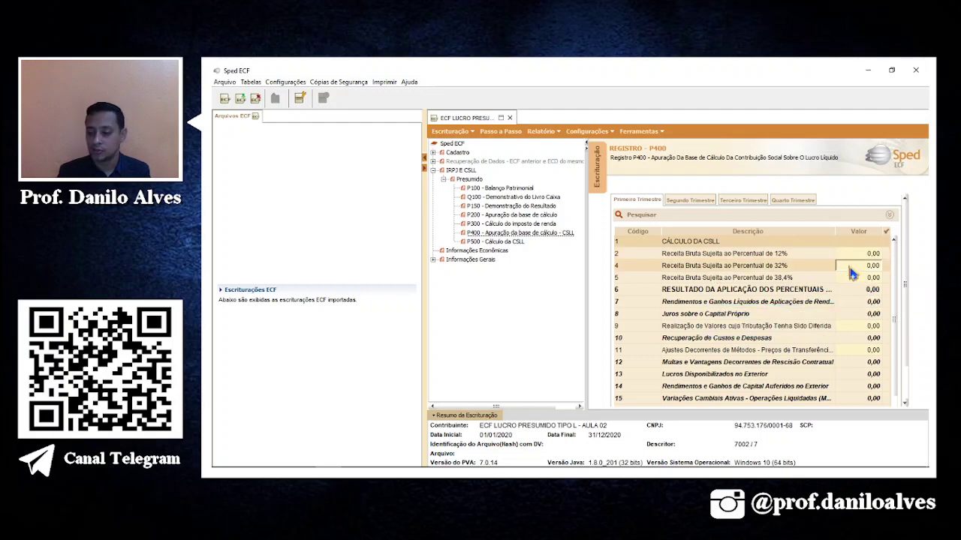
type("100")
key("Return")
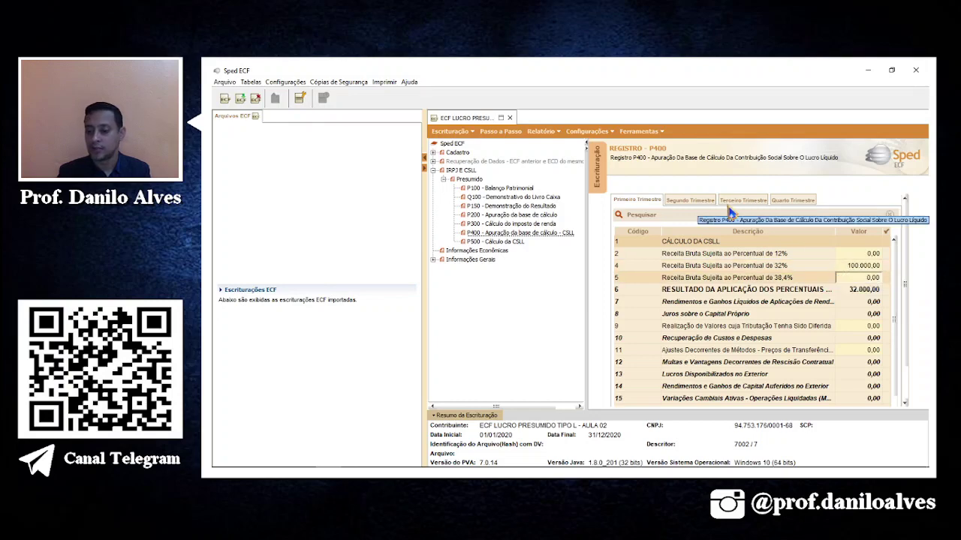
left_click(711, 202)
left_click(858, 267)
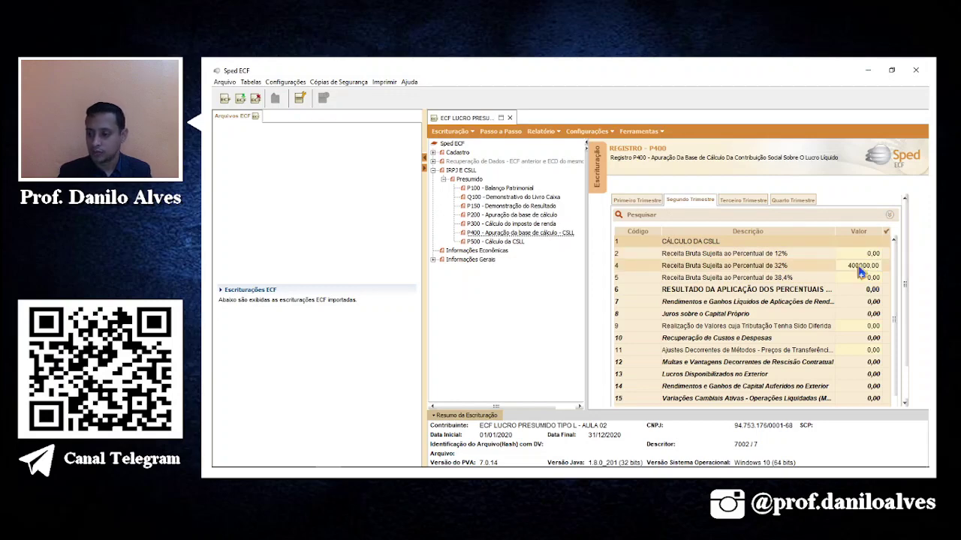
type("400000")
key("Return")
Enter 500.000,00 at 32% for the third and fourth quarters.
left_click(743, 200)
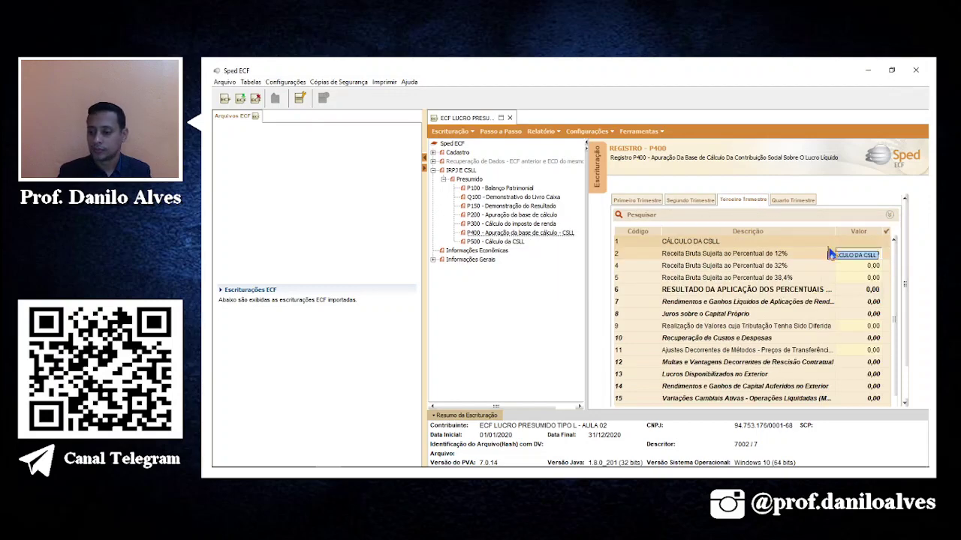
left_click(857, 267)
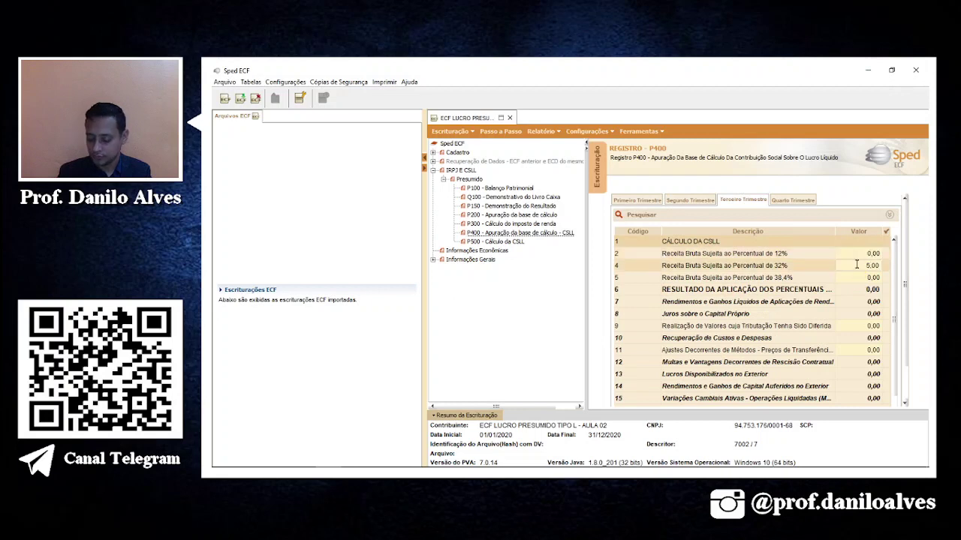
type("500000")
key("Return")
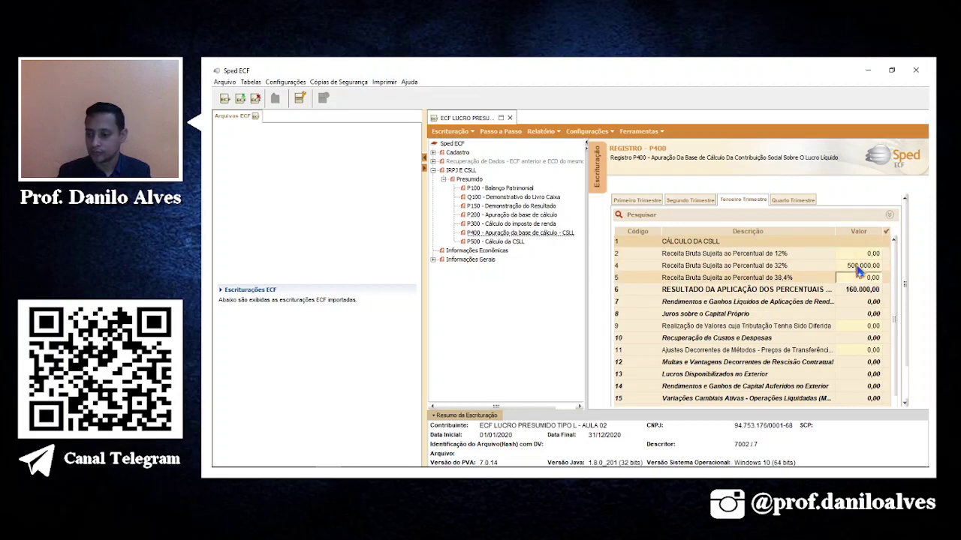
left_click(793, 200)
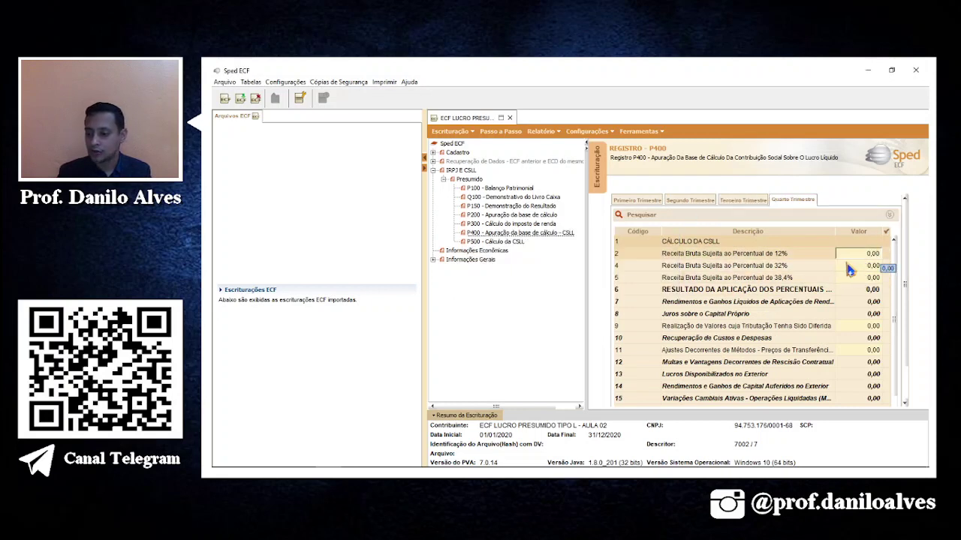
left_click(847, 268)
type("50000")
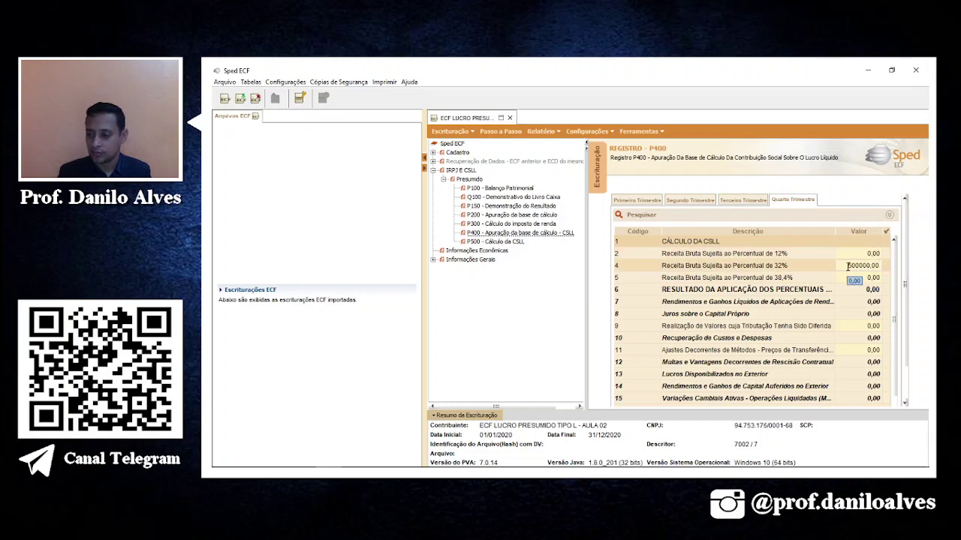
left_click(853, 276)
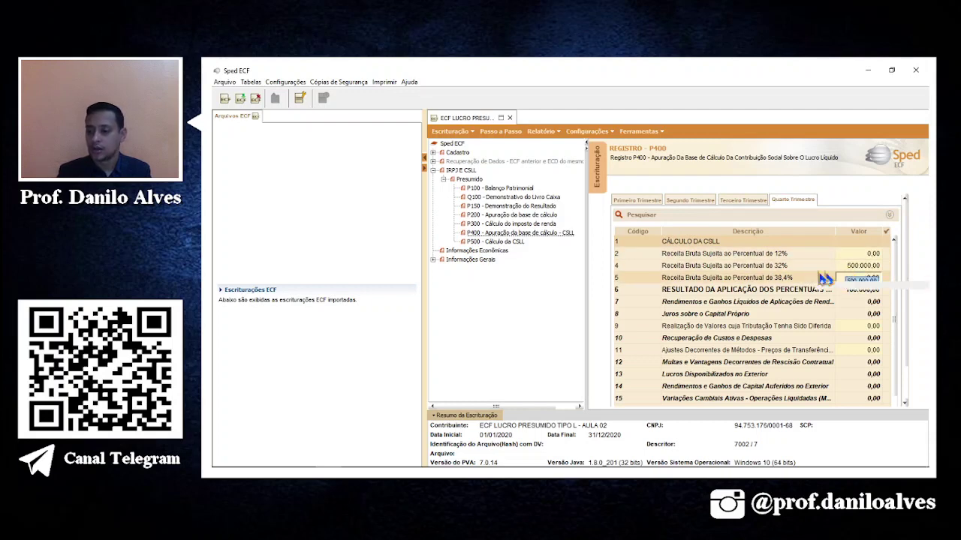
left_click(506, 246)
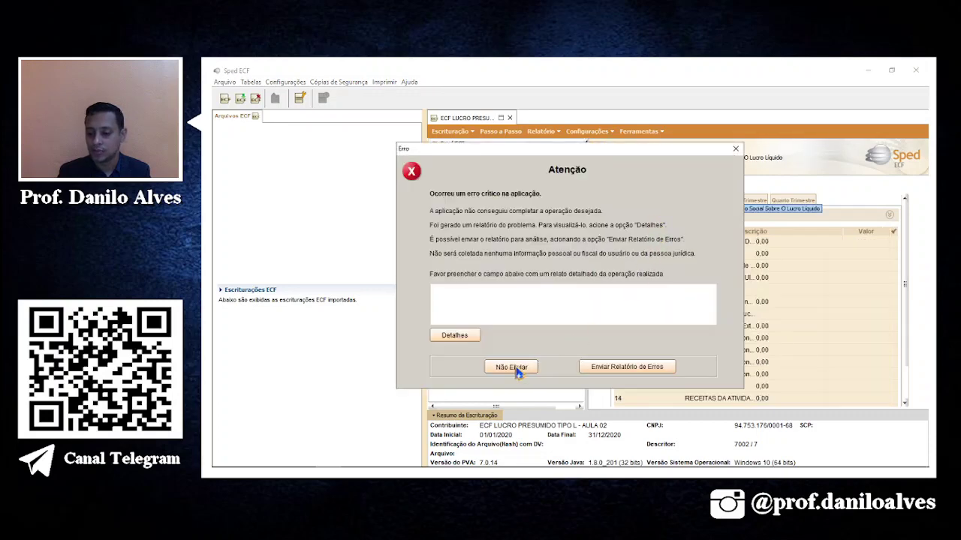
Dismiss the error report and shade the first-quarter CSLL total F13 yellow as matching.
left_click(512, 368)
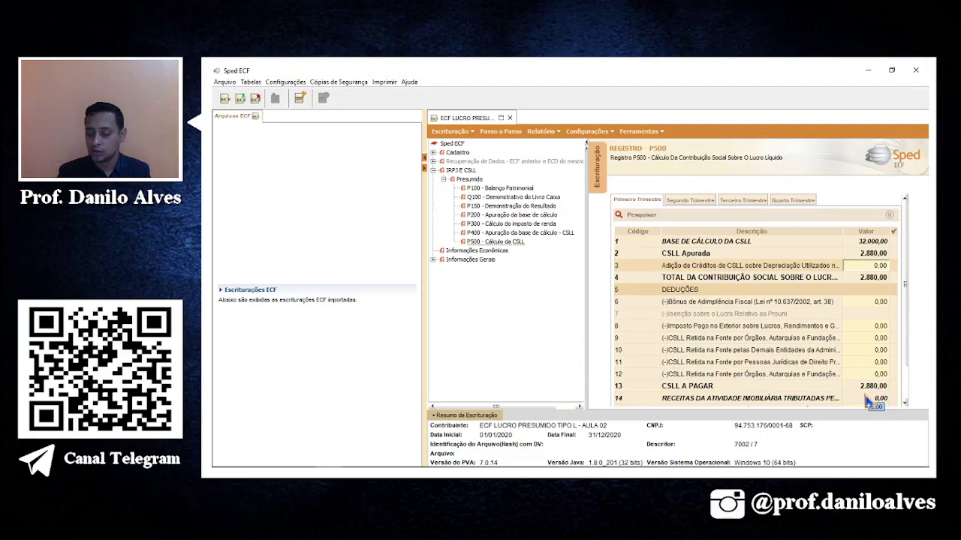
key("alt+Tab")
left_click(713, 315)
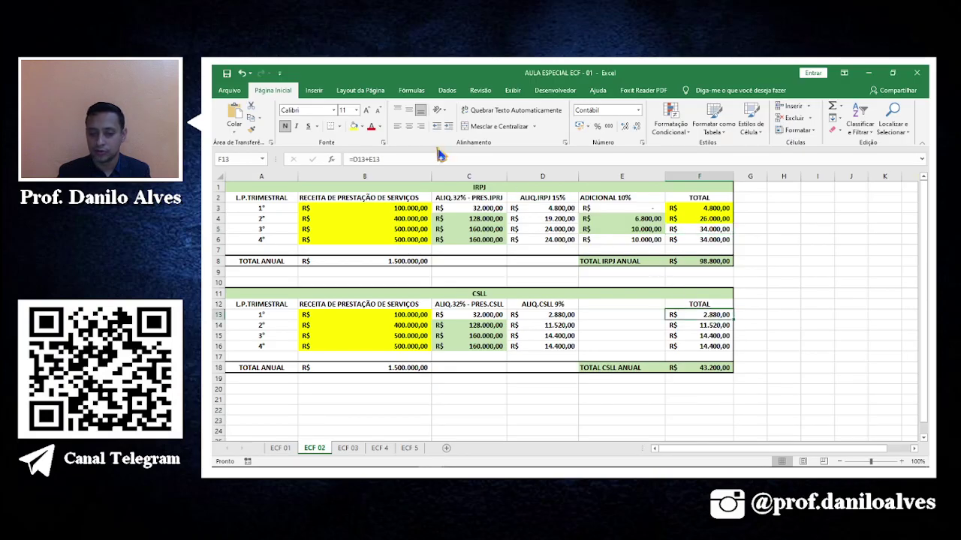
left_click(353, 126)
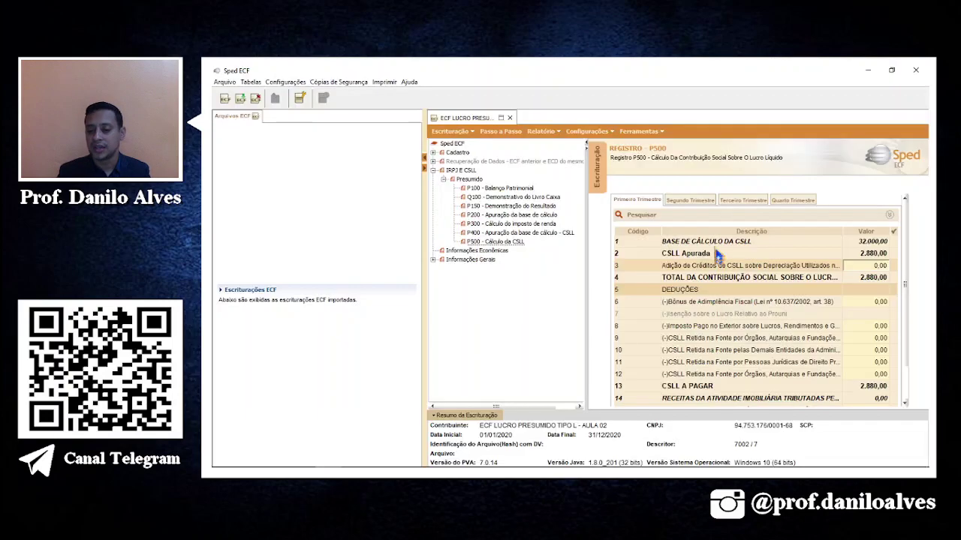
key("alt+Tab")
Compare quarters two to four CSLL payable (11.520,00, 14.400,00, 14.400,00) and shade F14:F16 yellow.
left_click(715, 206)
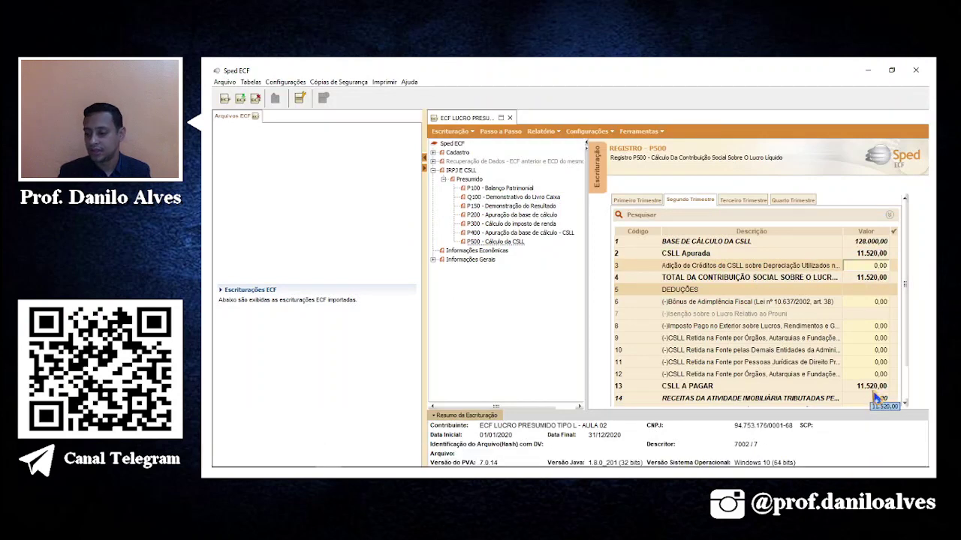
left_click(751, 200)
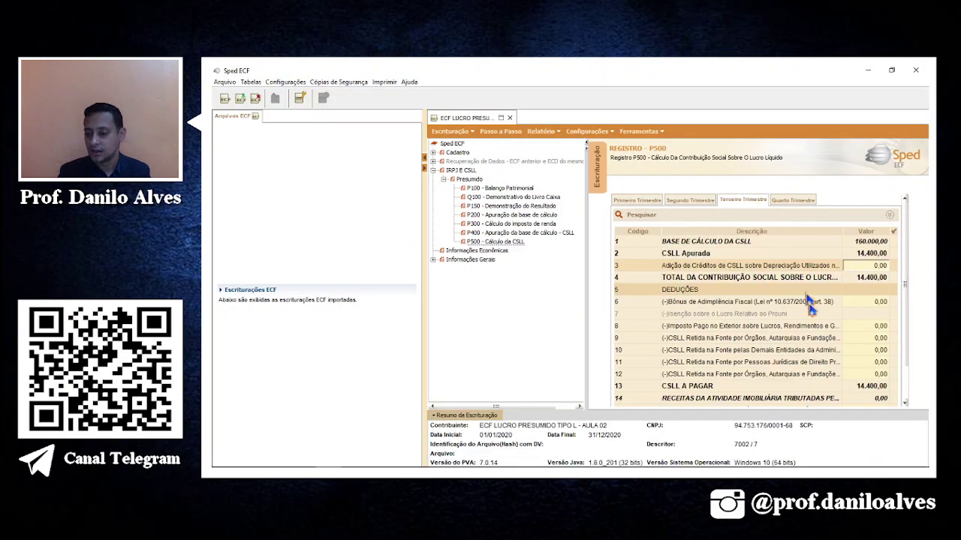
key("alt+Tab")
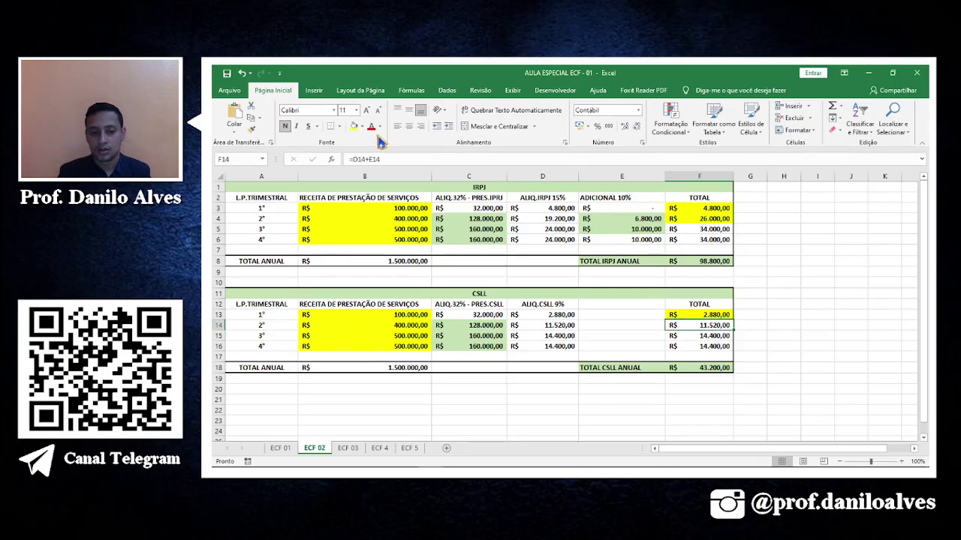
left_click(354, 126)
left_click(712, 335)
left_click(354, 126)
left_click(713, 345)
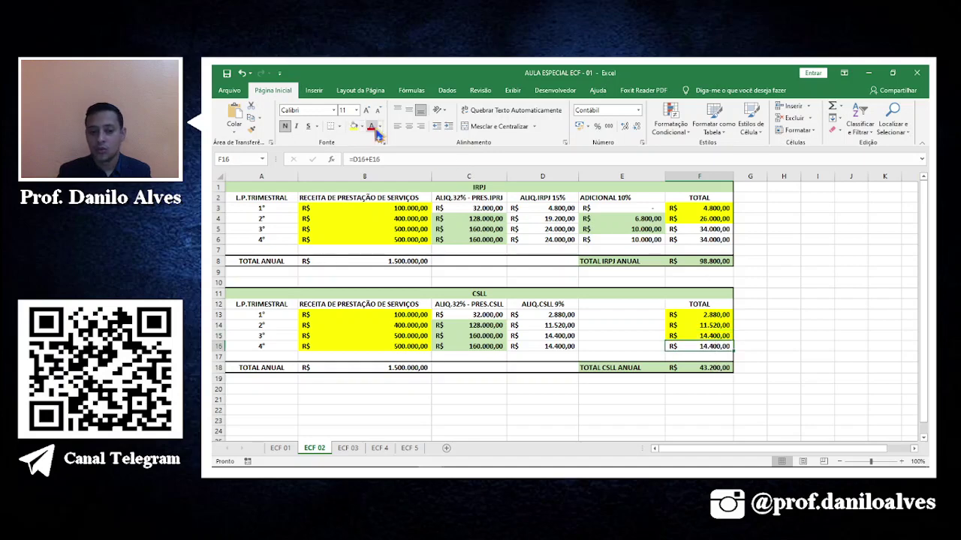
left_click(354, 126)
key("alt+Tab")
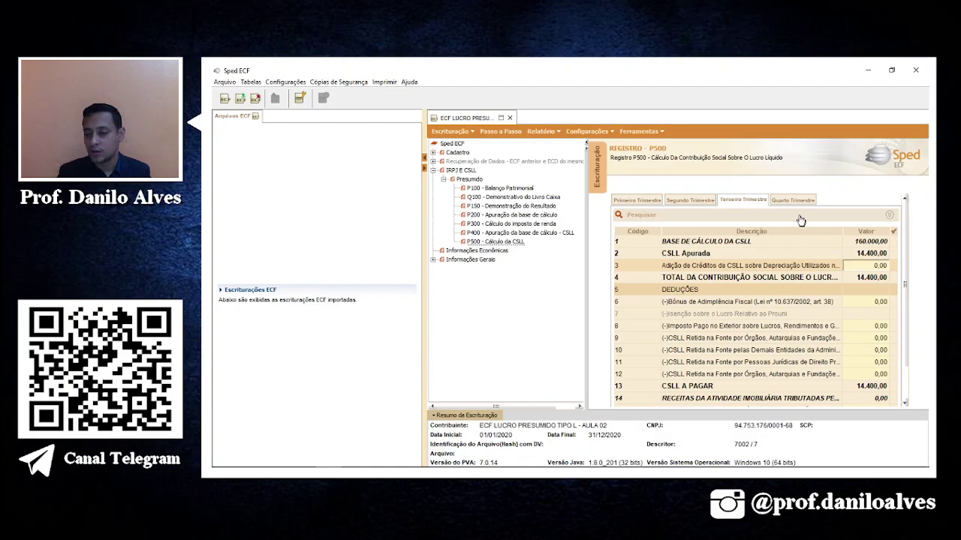
left_click(792, 201)
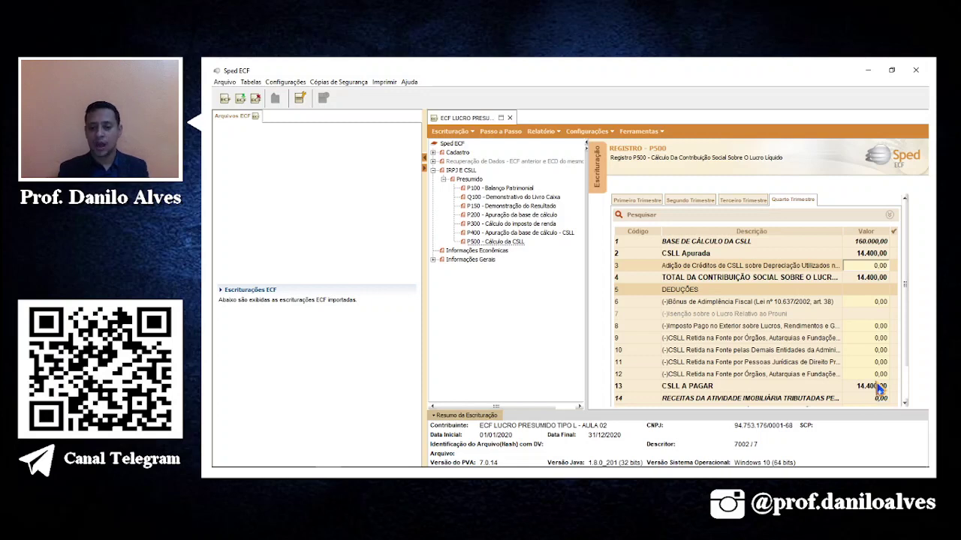
Run the bookkeeping validation and dismiss the validation errors notice.
left_click(498, 133)
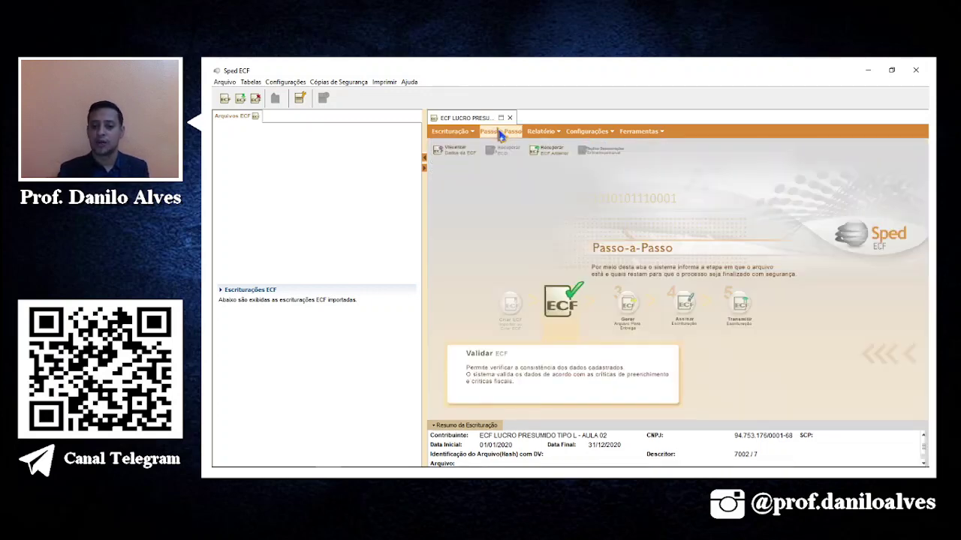
left_click(563, 305)
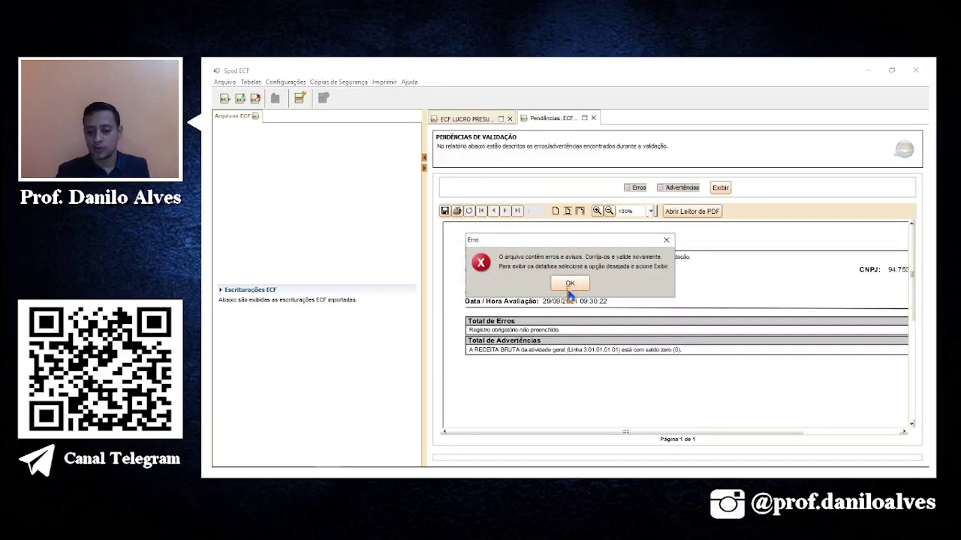
left_click(568, 284)
Read the Pendências de Validação counts and tick Erros for the detailed report.
left_click_drag(539, 433, 748, 434)
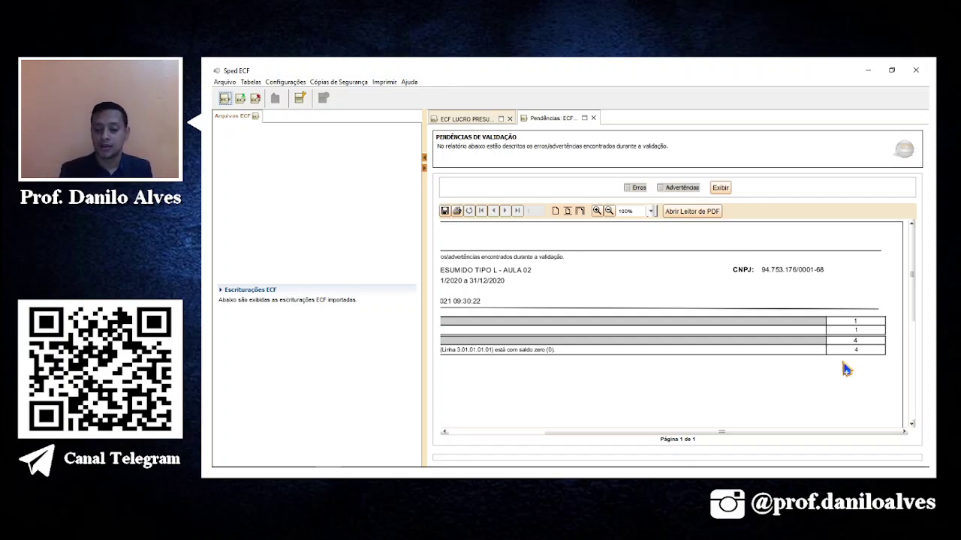
left_click_drag(575, 433, 467, 433)
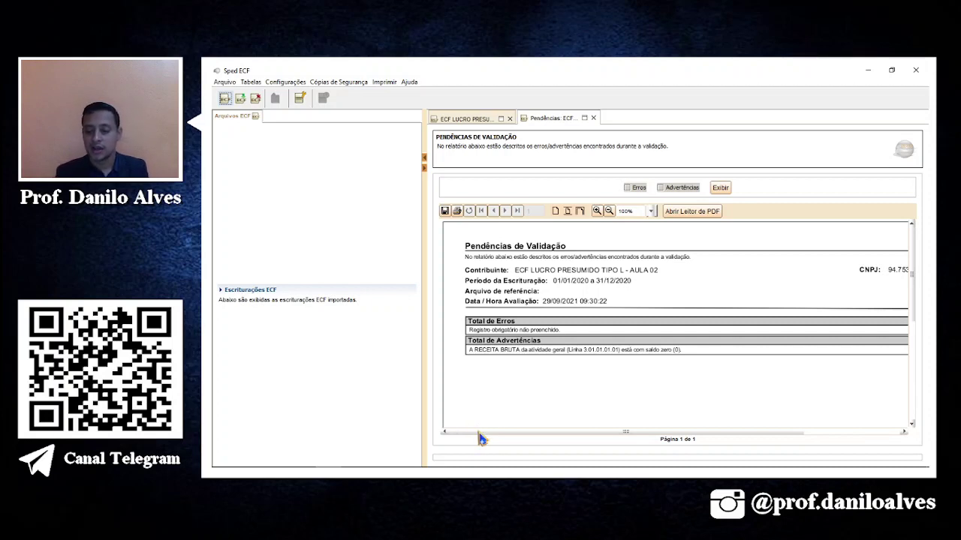
left_click_drag(480, 434, 692, 414)
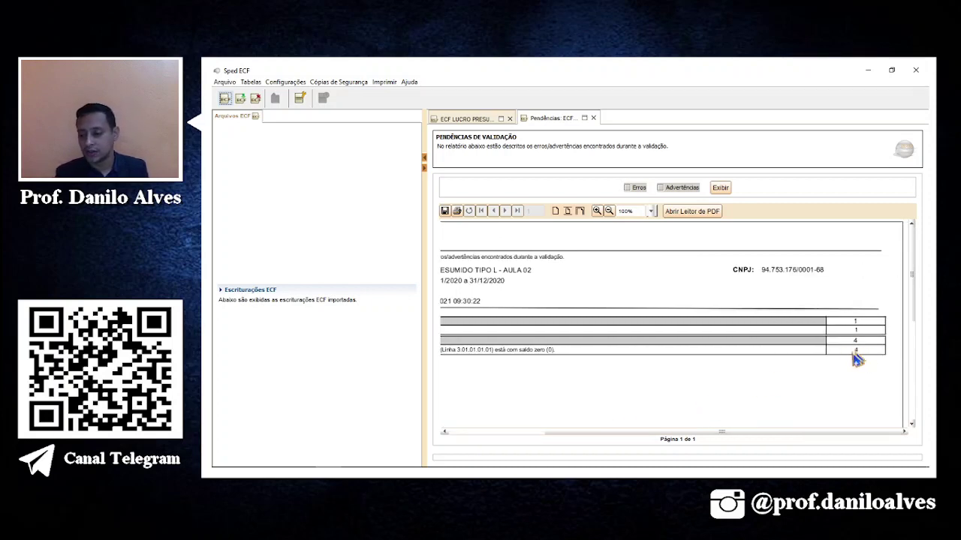
left_click_drag(759, 434, 482, 362)
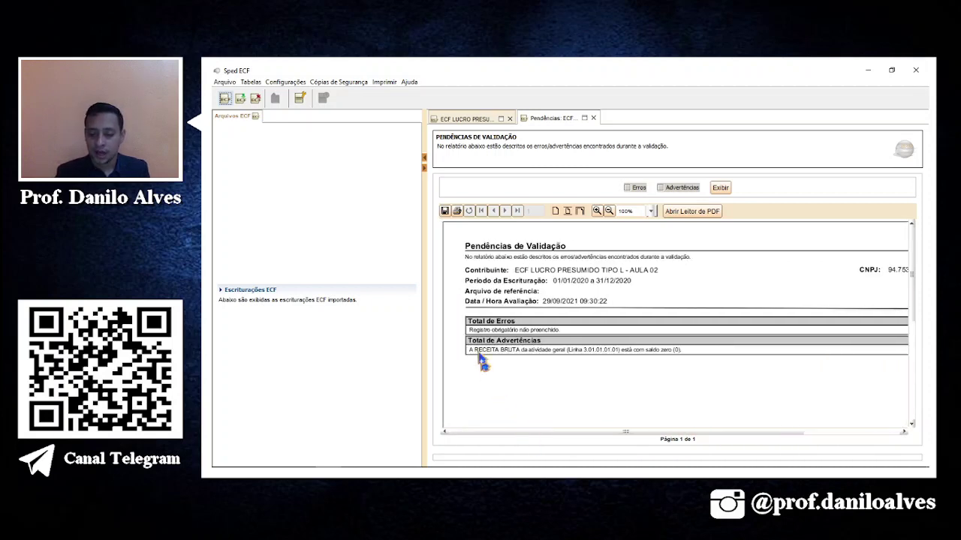
left_click(632, 190)
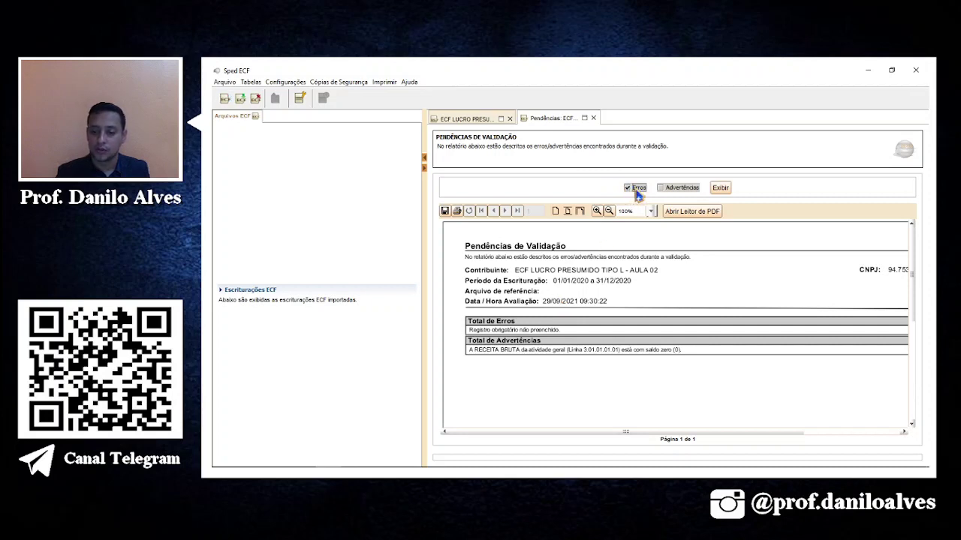
Show the detailed validation error list enlarged to 125%.
left_click(719, 189)
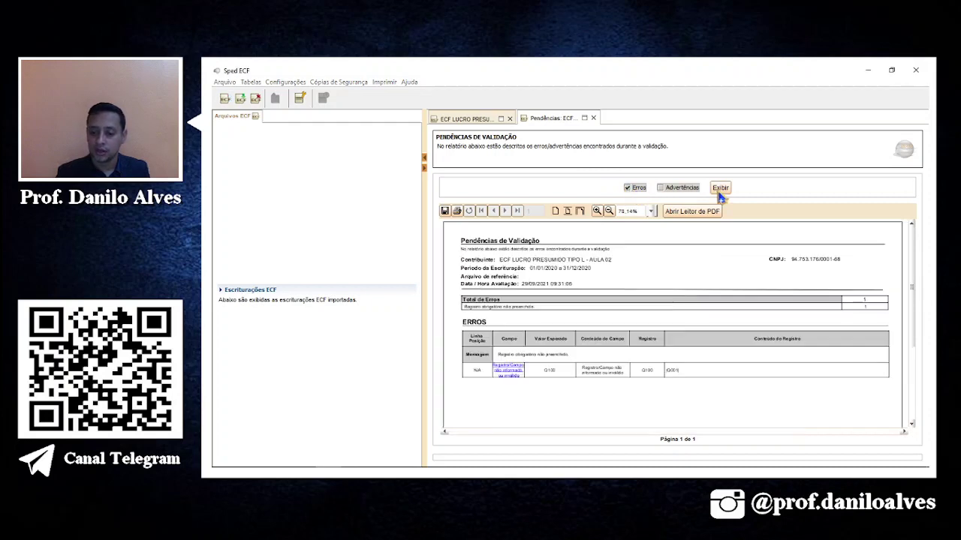
left_click(597, 211)
scroll(634, 322, "down", 3)
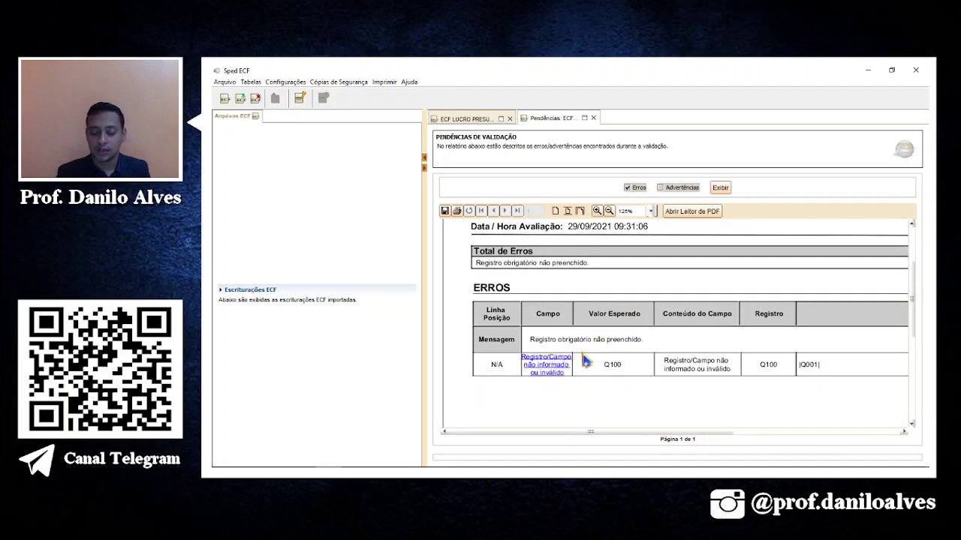
Check the annual revenue in B8 of the AULA ESPECIAL ECF workbook, then open Q100 from the error.
mouse_move(441, 459)
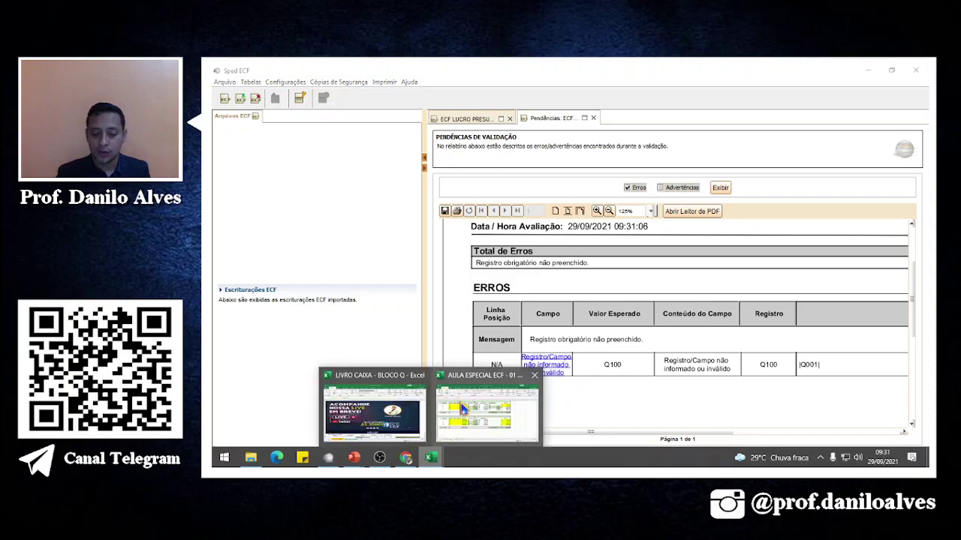
left_click(461, 405)
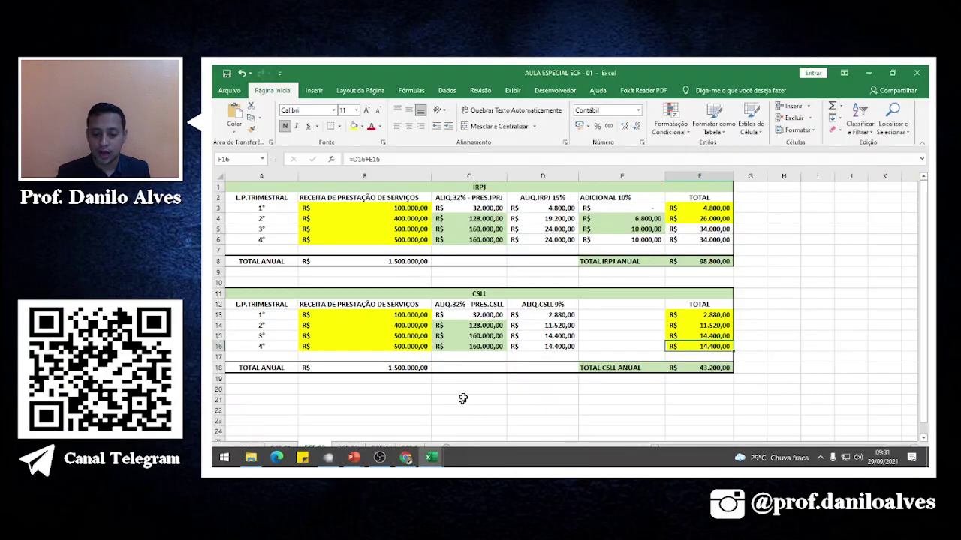
left_click(409, 263)
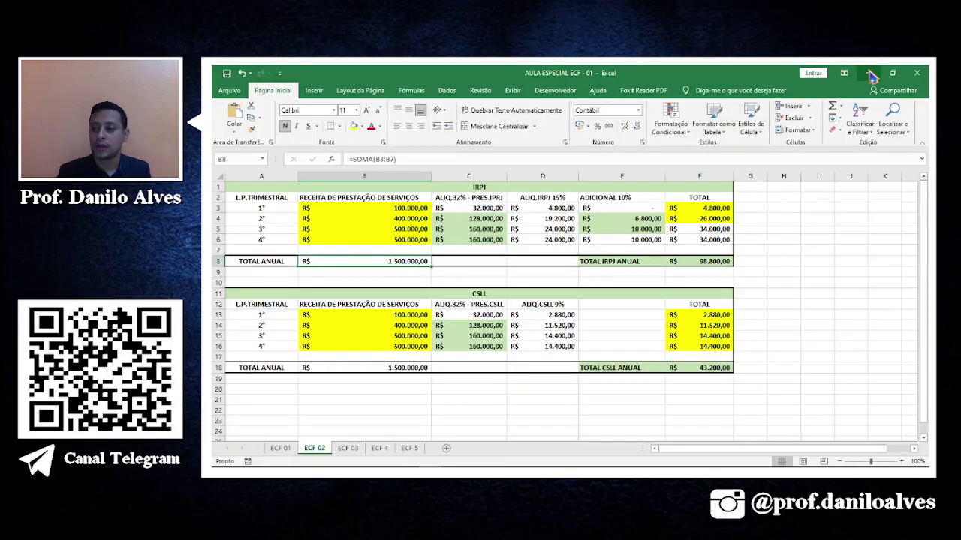
left_click(869, 73)
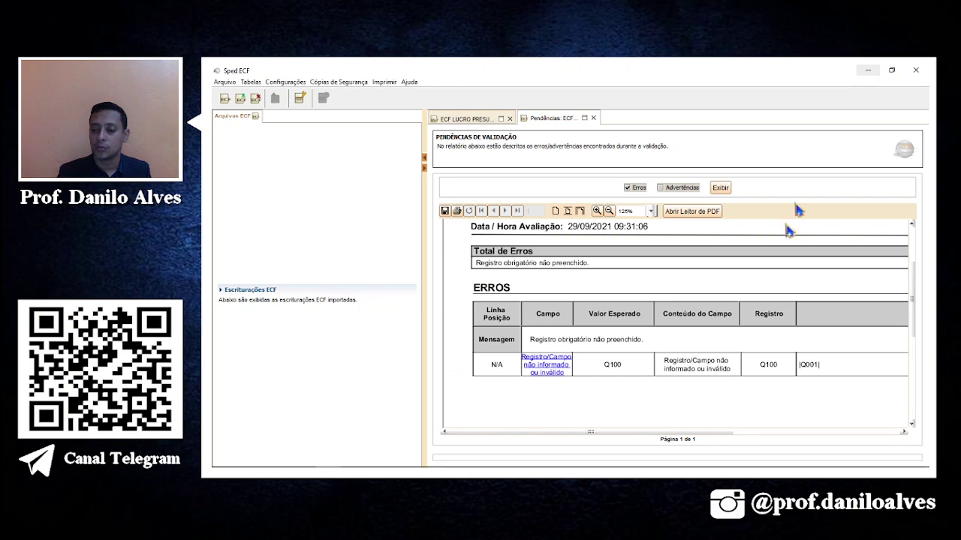
left_click(556, 364)
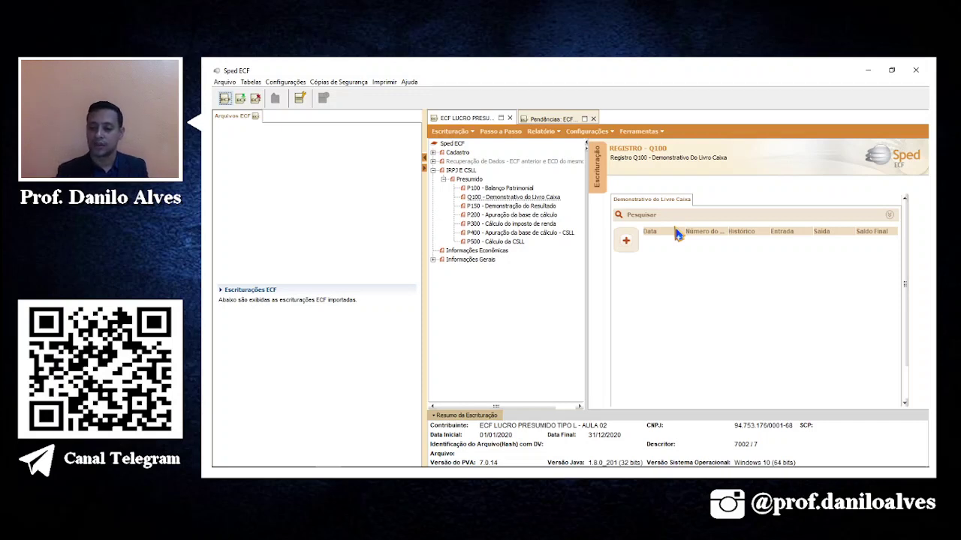
Look at the Importar Livro Caixa file dialog, close it without importing, and go to Chrome.
left_click(627, 243)
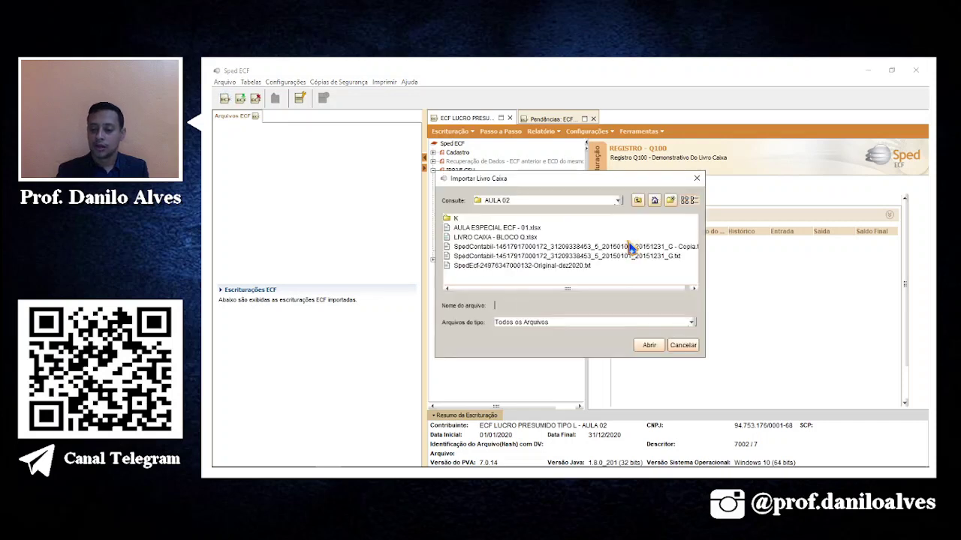
left_click(697, 179)
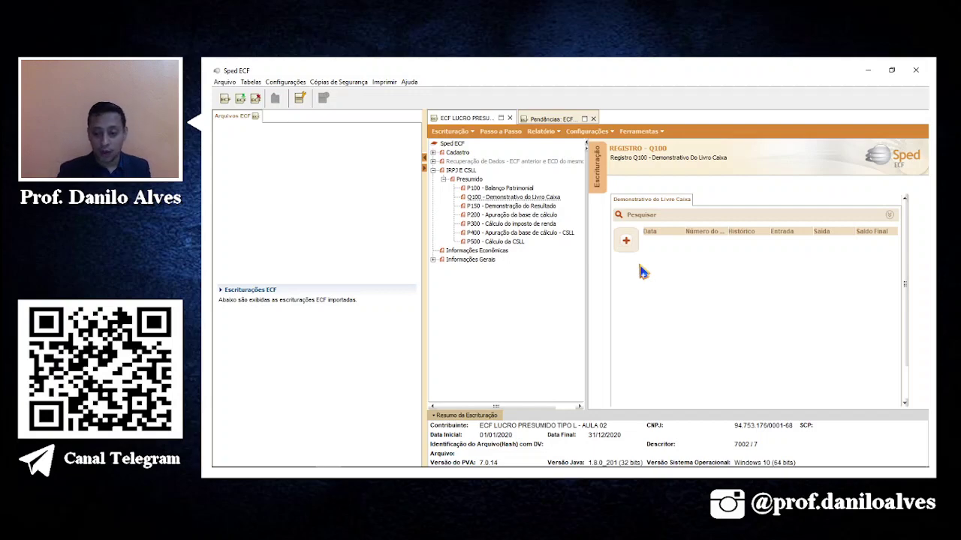
left_click(406, 458)
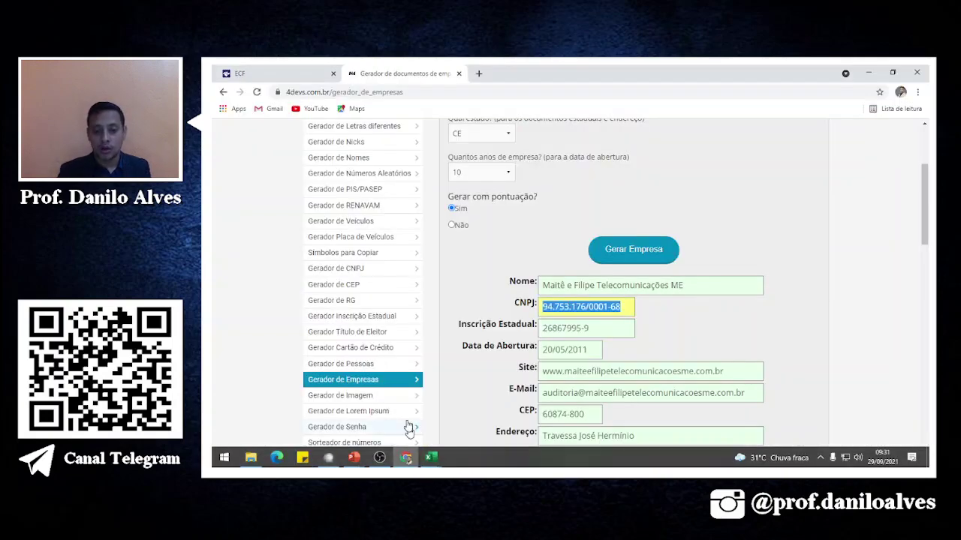
Open the ECF Leiaute 7 manual PDF from the Sped site's manuals list.
left_click(263, 73)
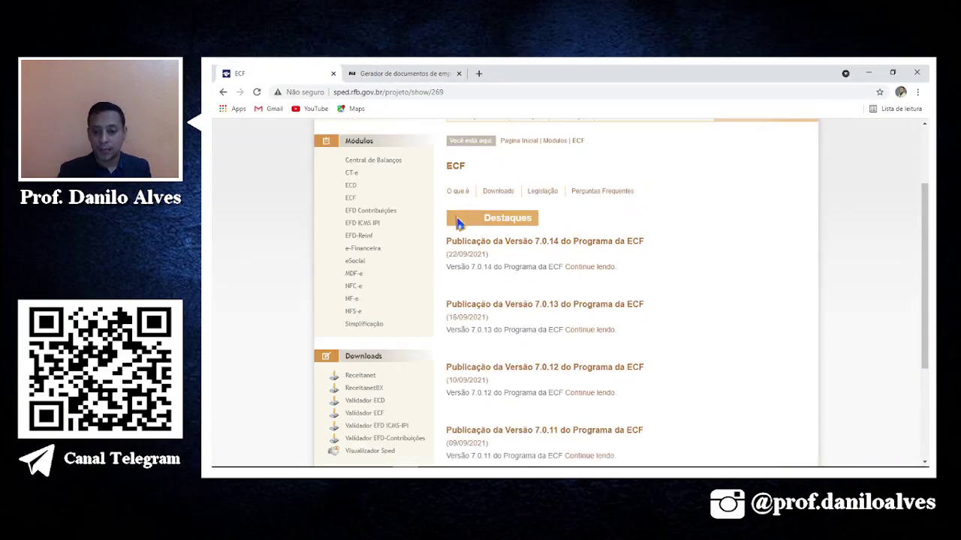
scroll(458, 222, "up", 1)
mouse_move(497, 243)
left_click(500, 268)
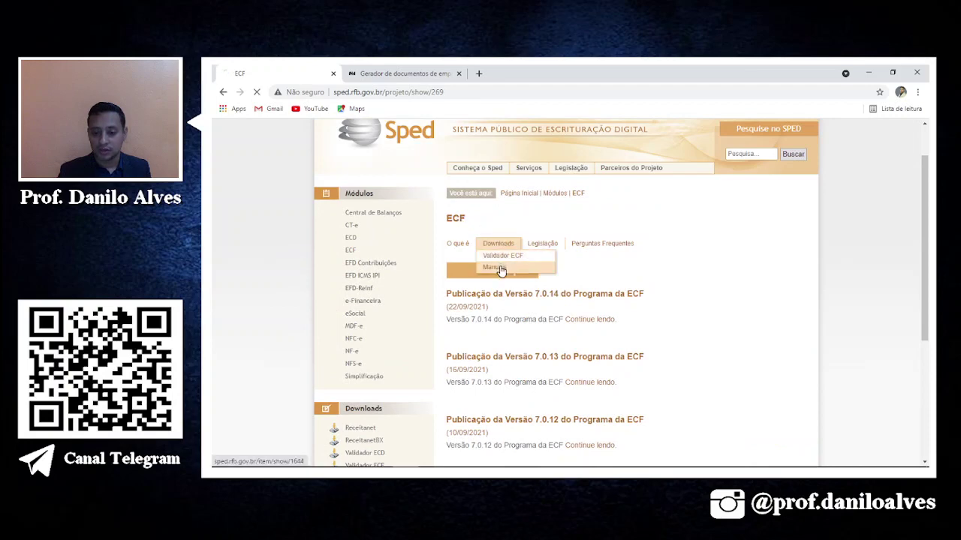
scroll(499, 270, "down", 1)
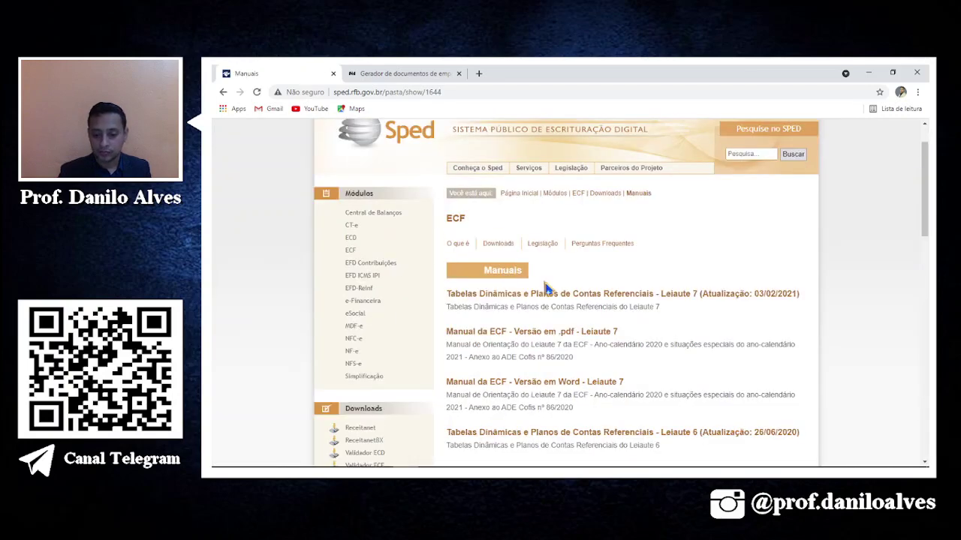
left_click(550, 334)
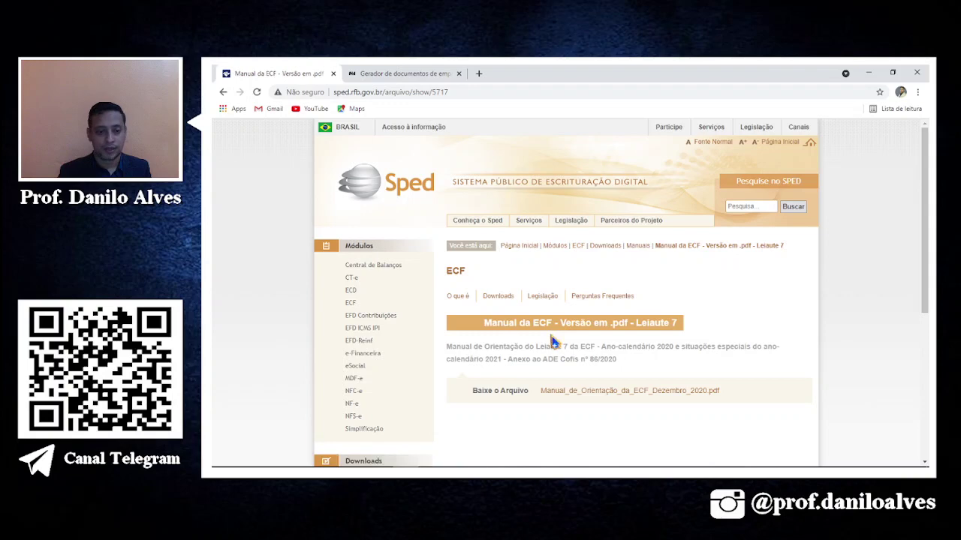
scroll(552, 341, "down", 1)
left_click(570, 342)
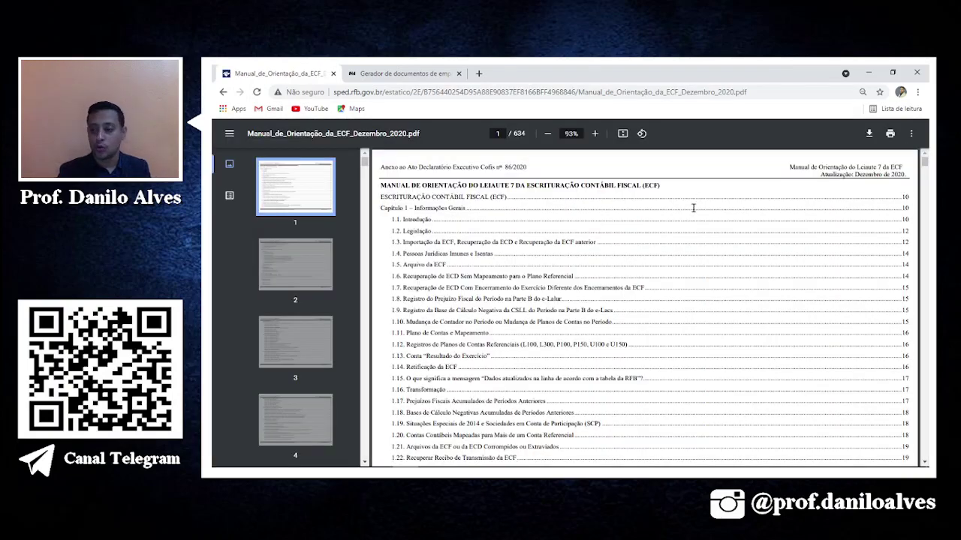
Search the manual for 'bloco q', go to page 331 and highlight the R$ 1.200.000,00 limit.
key("ctrl+f")
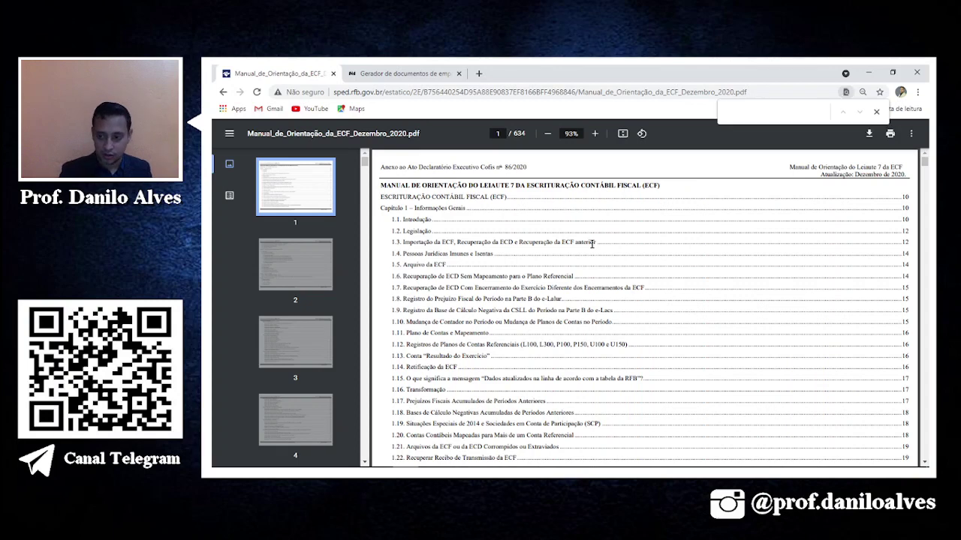
type("bloco q")
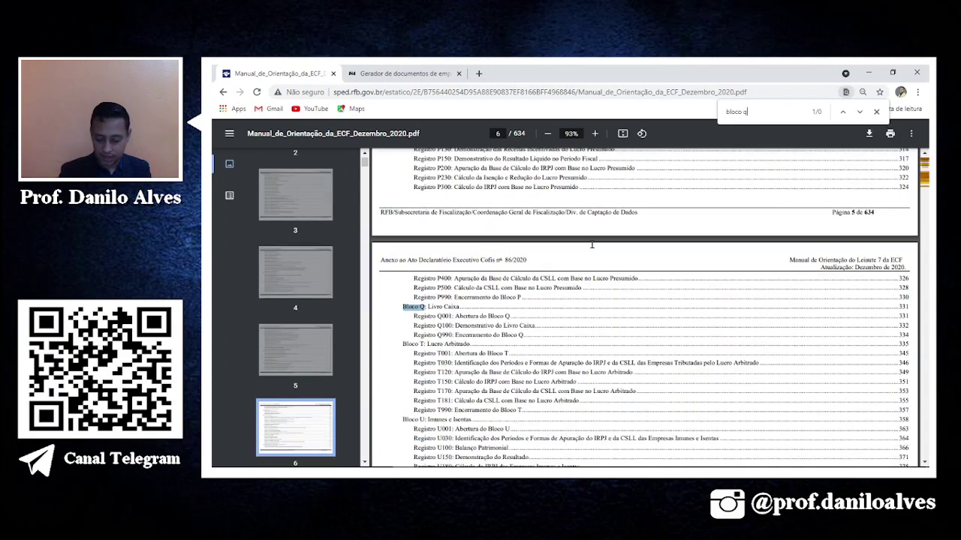
key("Return")
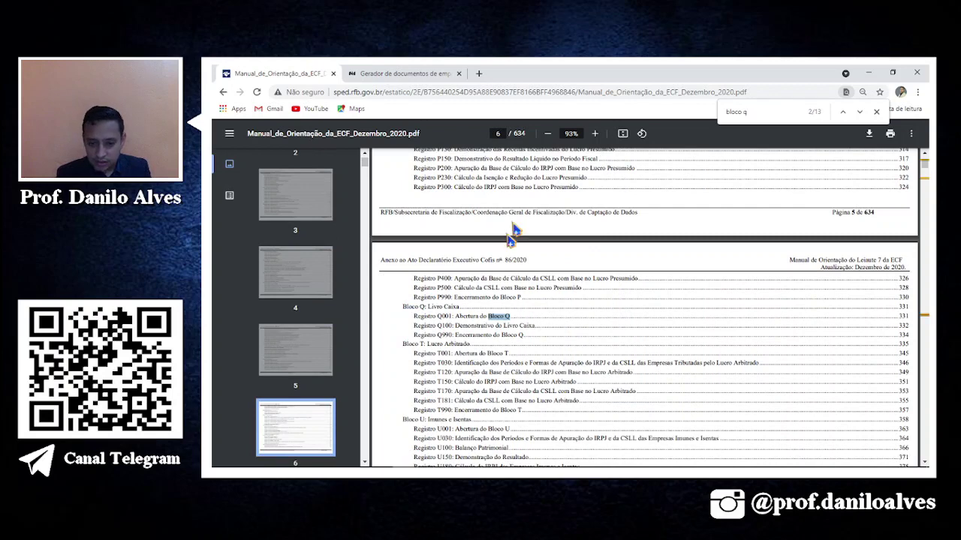
type("331")
key("Return")
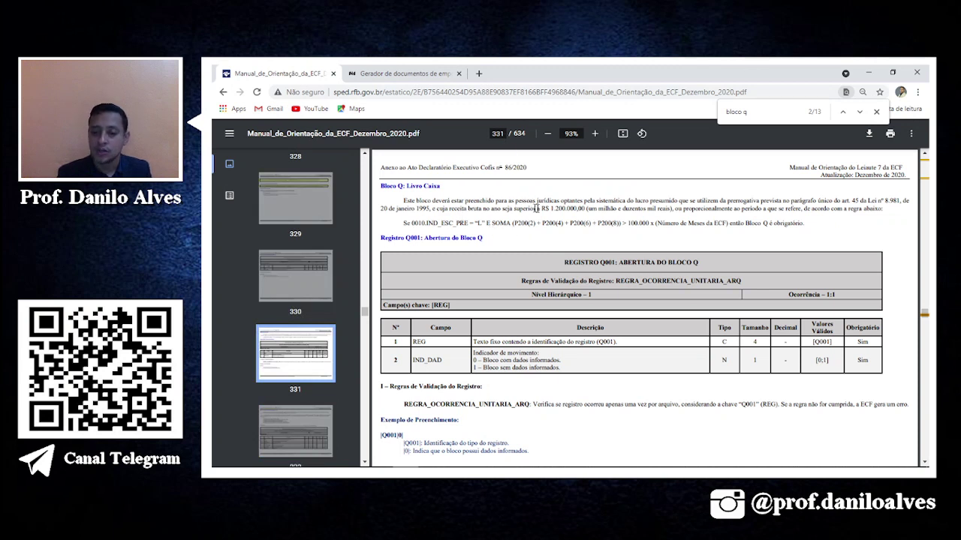
left_click_drag(541, 208, 586, 209)
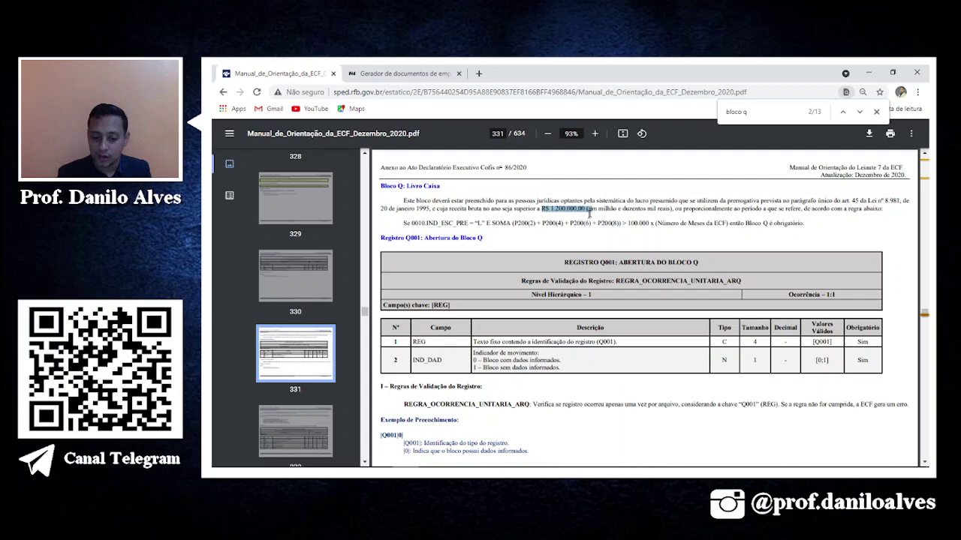
scroll(583, 222, "down", 2)
scroll(583, 221, "down", 4)
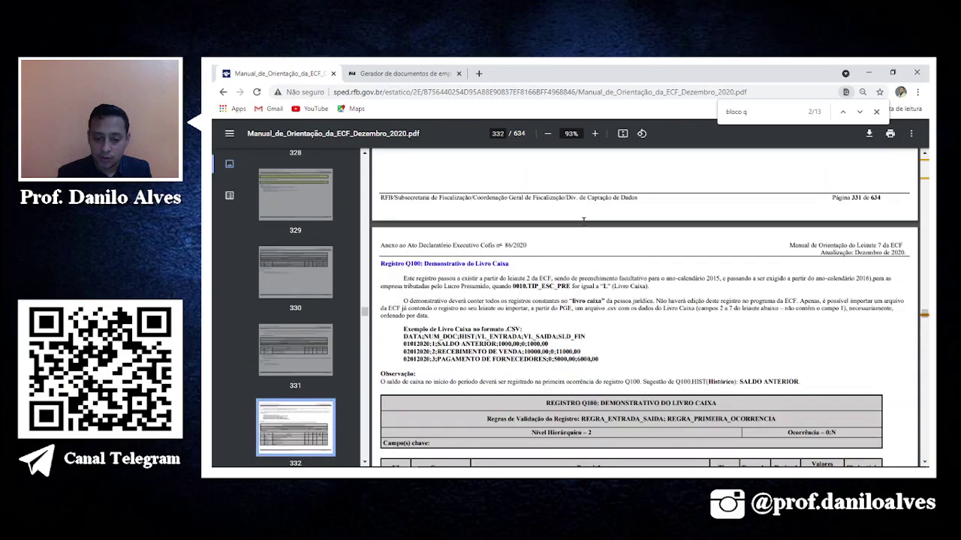
scroll(583, 220, "up", 2)
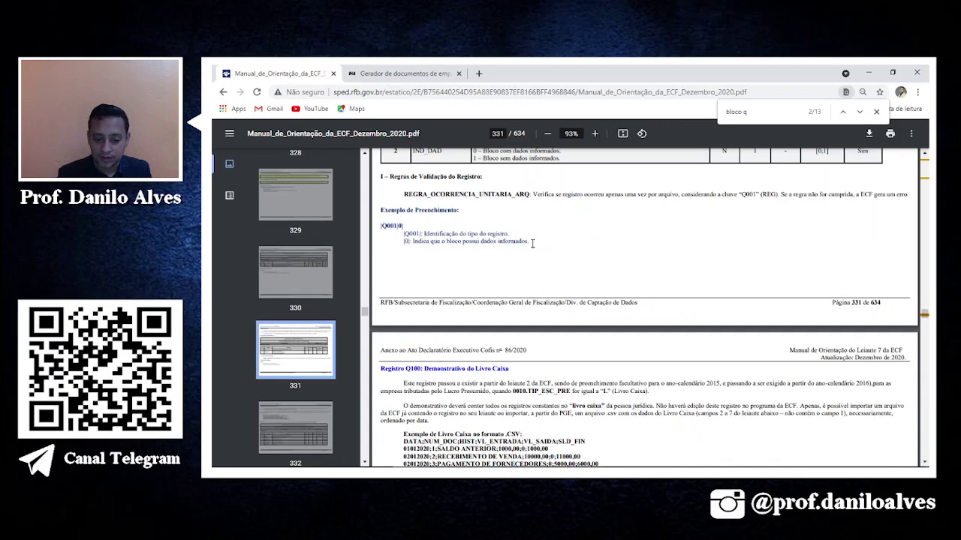
scroll(532, 244, "down", 2)
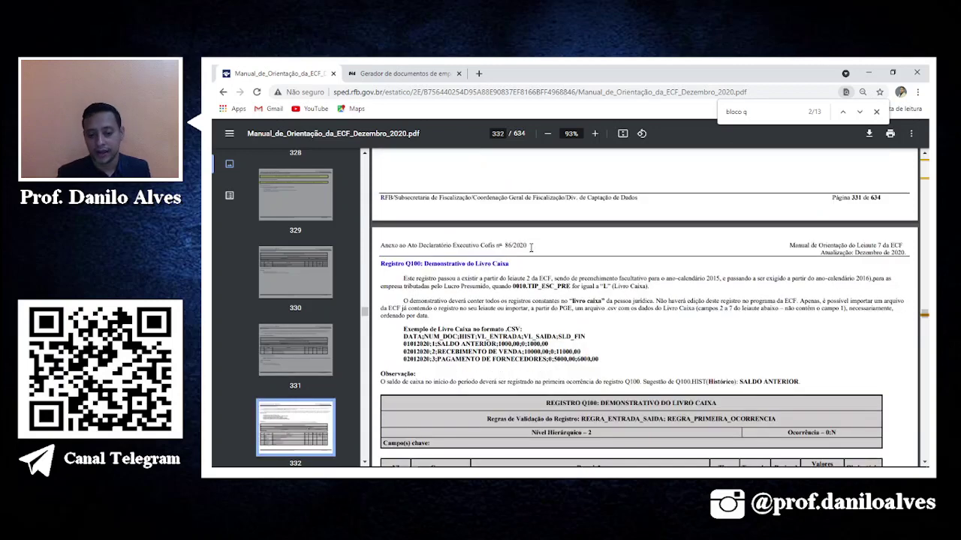
Zoom the ECF manual to 150% and bring the Livro Caixa CSV example on page 332 into view.
left_click(594, 134)
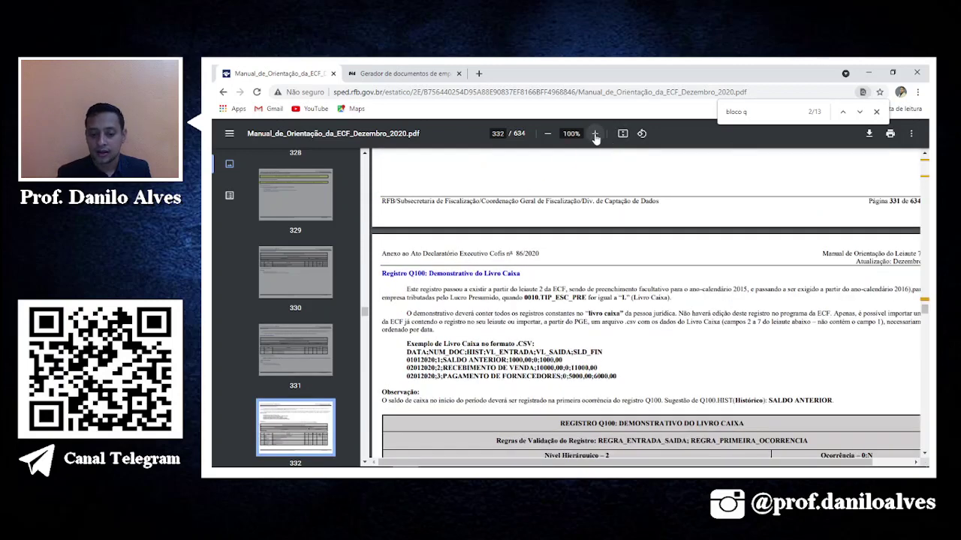
left_click(594, 133)
left_click(594, 134)
left_click(595, 134)
scroll(600, 284, "down", 3)
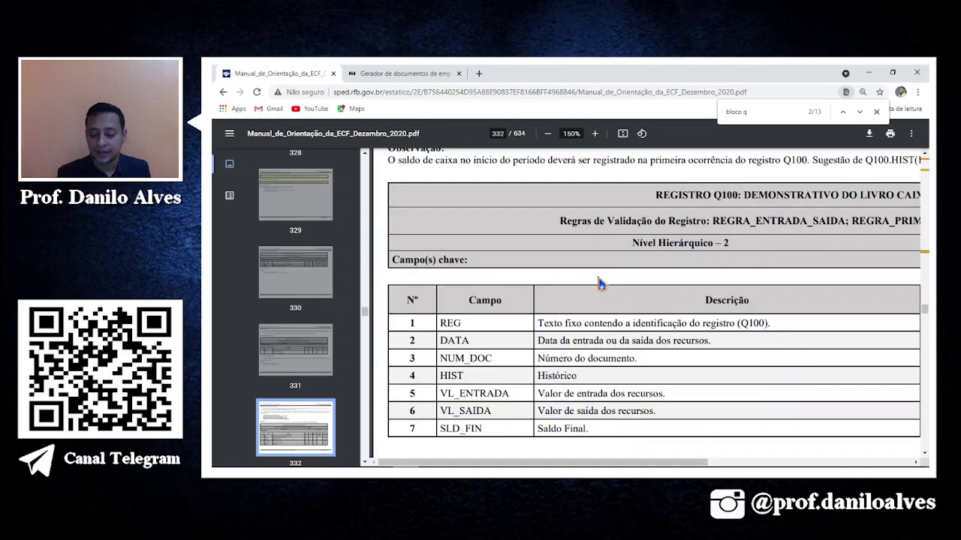
scroll(601, 284, "up", 4)
scroll(600, 283, "down", 2)
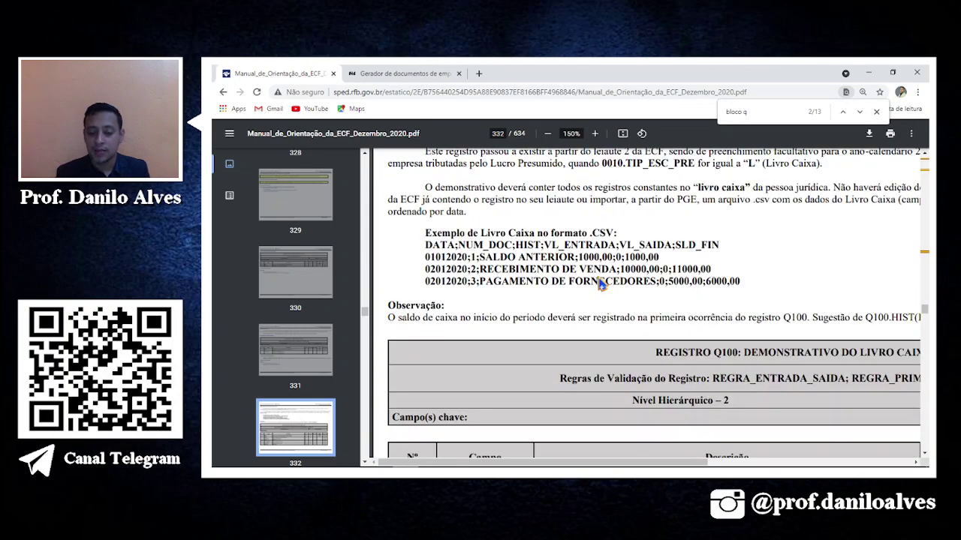
Highlight the CSV example heading, its column header line and the three sample entries, then deselect.
left_click_drag(425, 234, 623, 223)
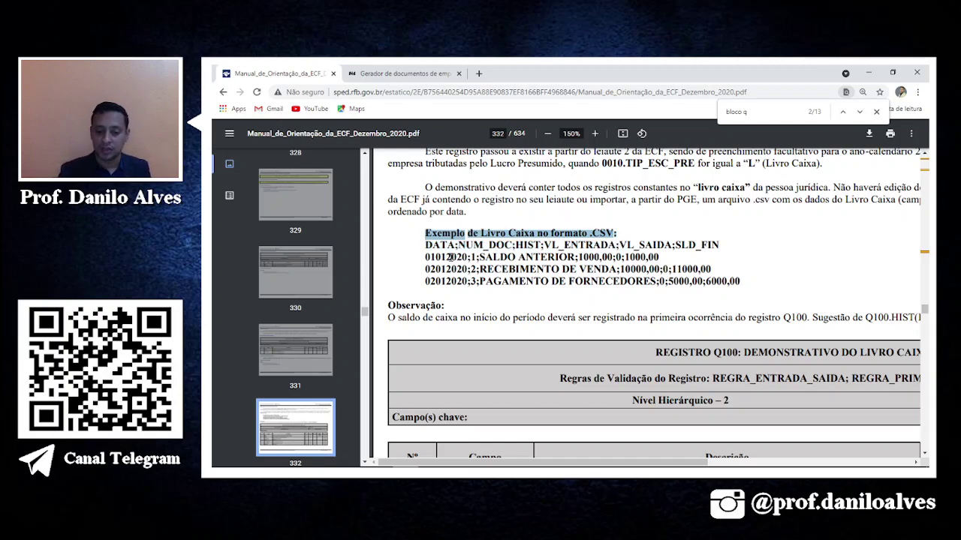
left_click(421, 248)
left_click_drag(421, 248, 740, 246)
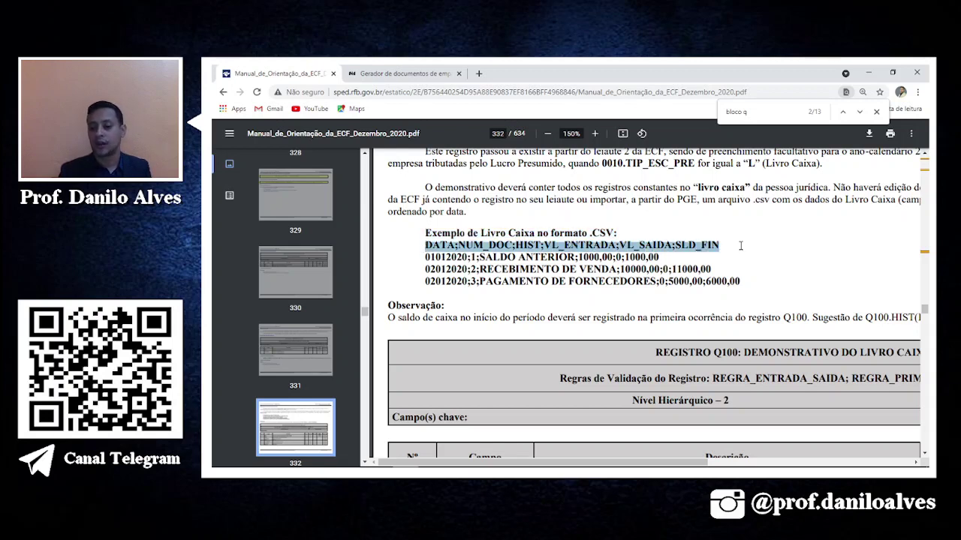
left_click(421, 257)
left_click_drag(421, 257, 743, 281)
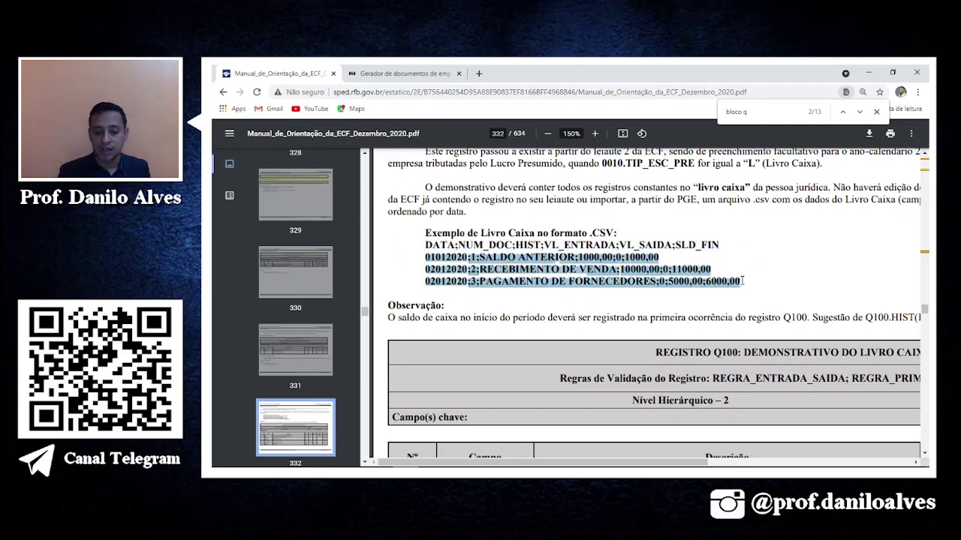
left_click(780, 288)
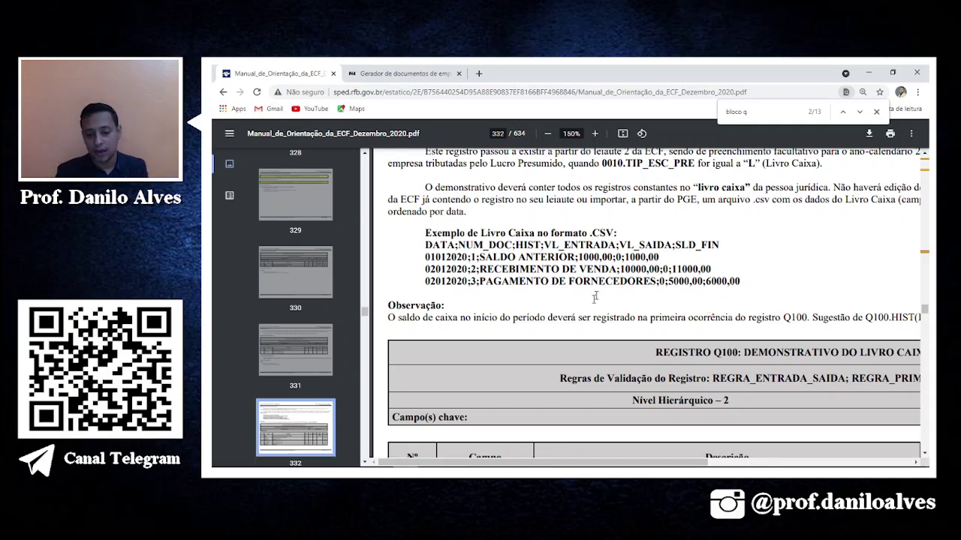
Switch to the LIVRO CAIXA - BLOCO Q workbook, open the LIVRO CAIXA - Modelo sheet and zoom to 110%.
mouse_move(466, 475)
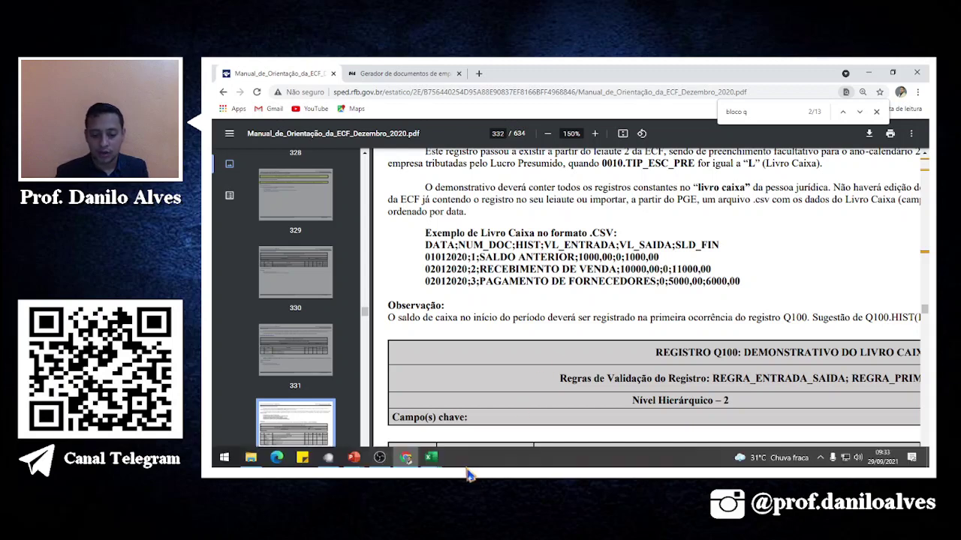
mouse_move(432, 457)
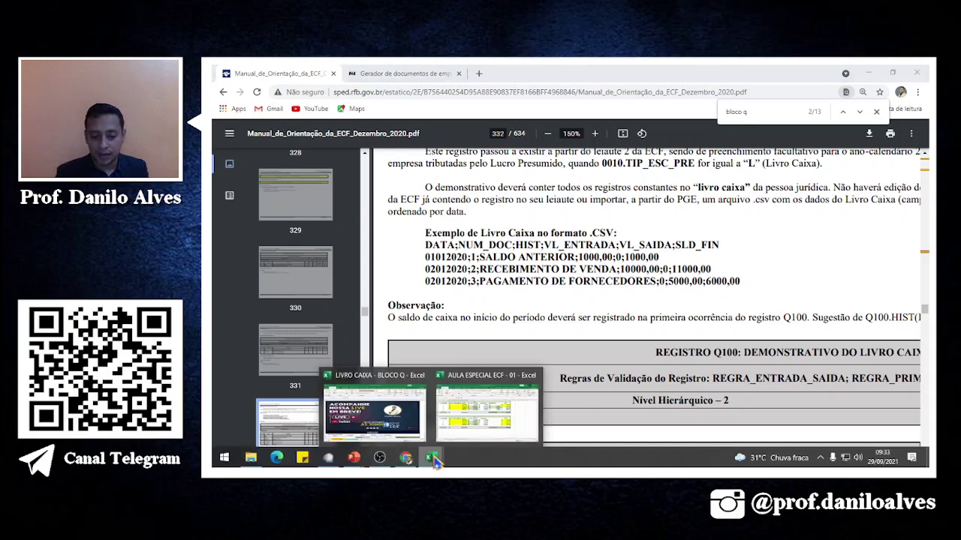
left_click(405, 423)
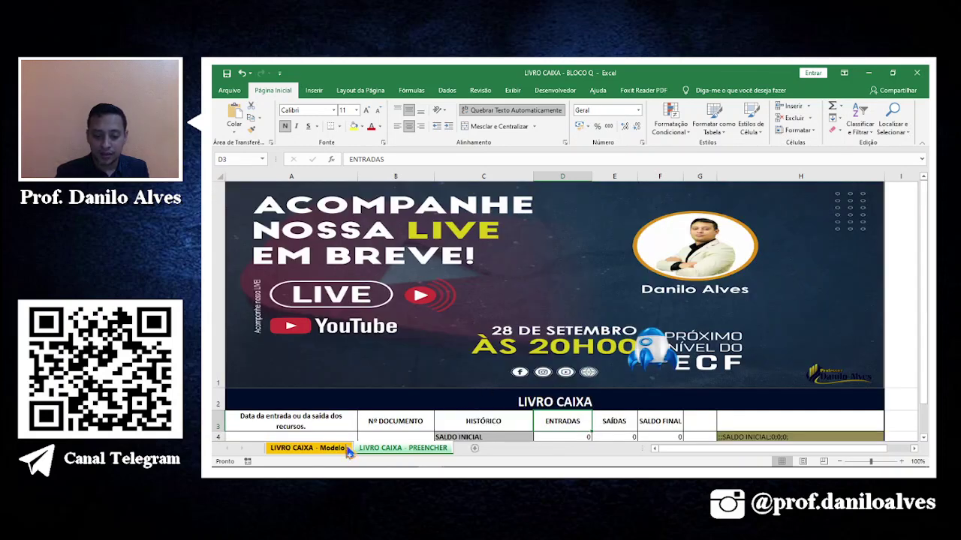
left_click(323, 448)
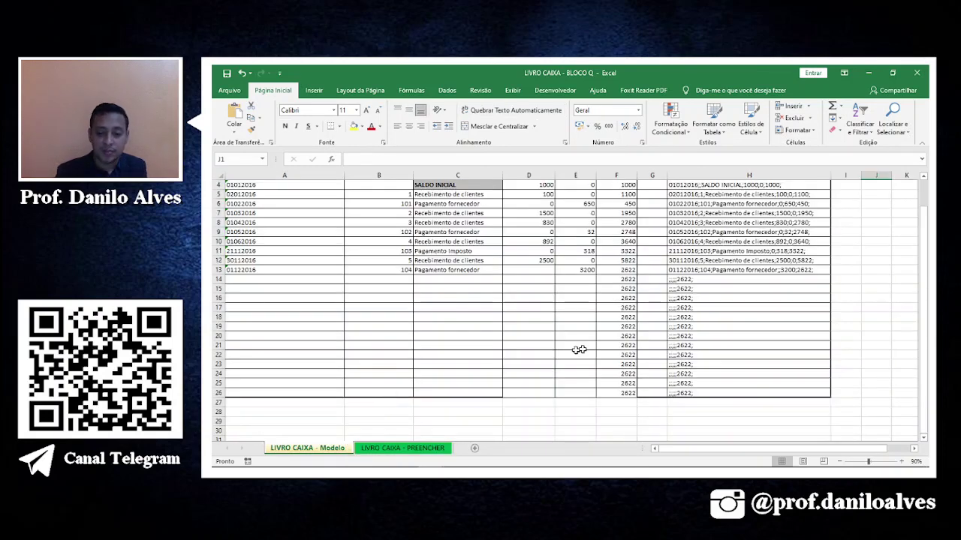
left_click(626, 344)
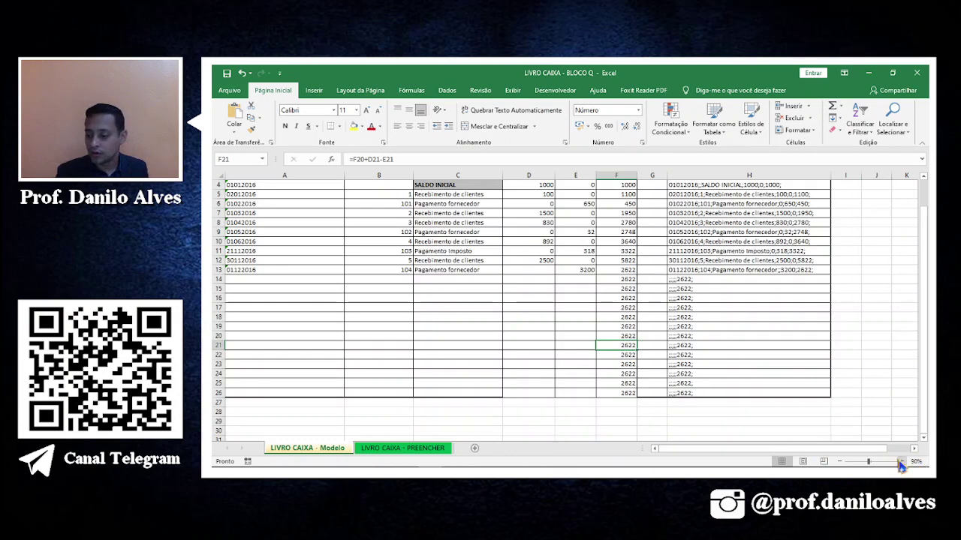
left_click(901, 461)
left_click(901, 461)
scroll(520, 331, "up", 2)
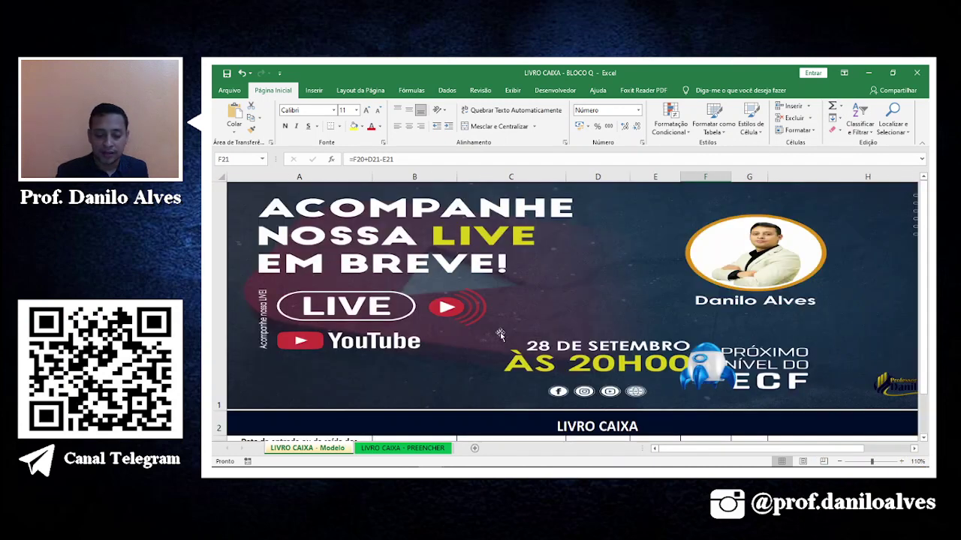
scroll(500, 334, "down", 1)
Check the first date 01012016 in A4, then step through the row 3 headers to SAÍDAS.
left_click(292, 245)
left_click(253, 190)
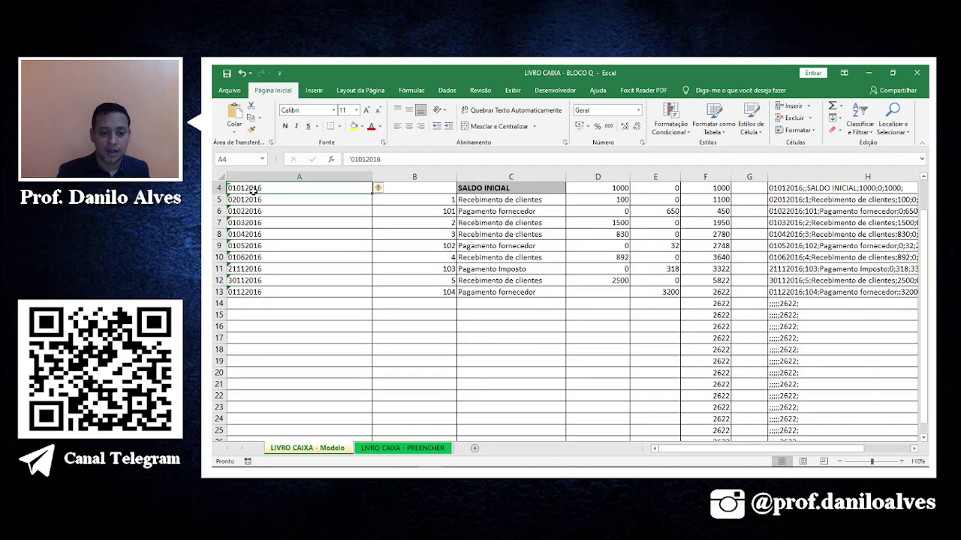
key("Up")
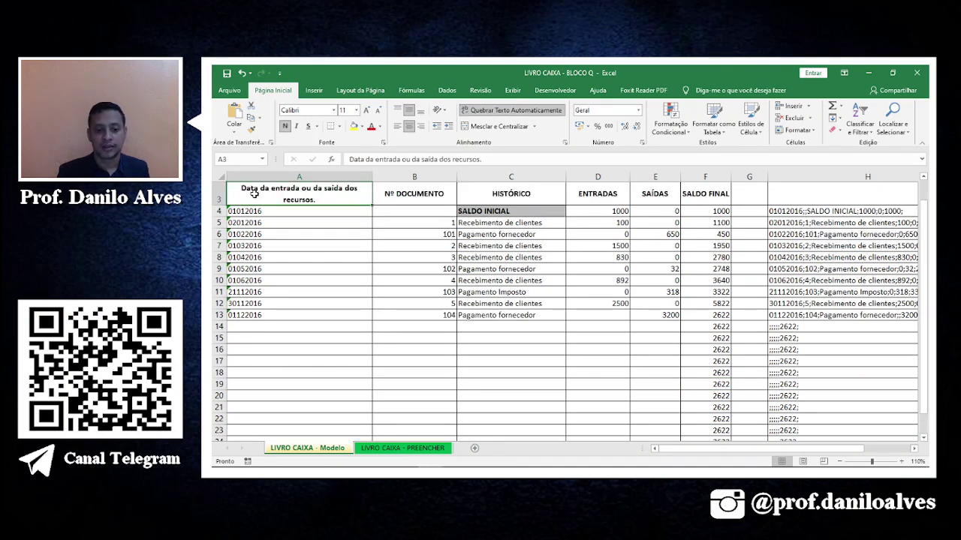
key("Right")
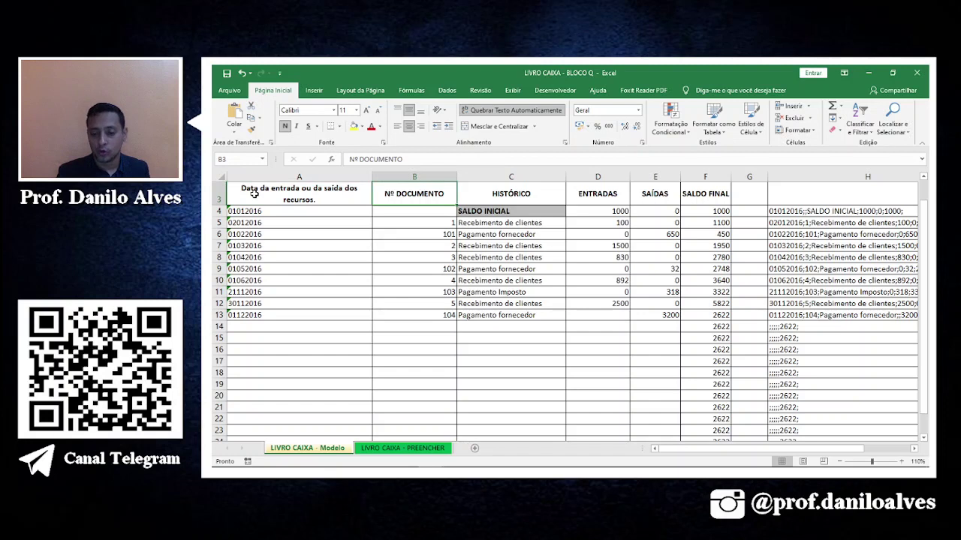
key("Right")
key("Right")
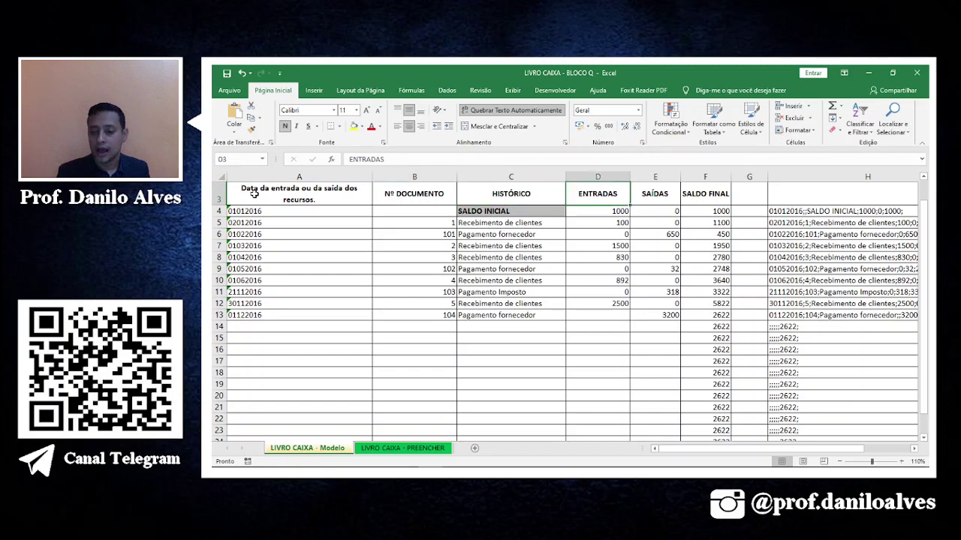
key("Right")
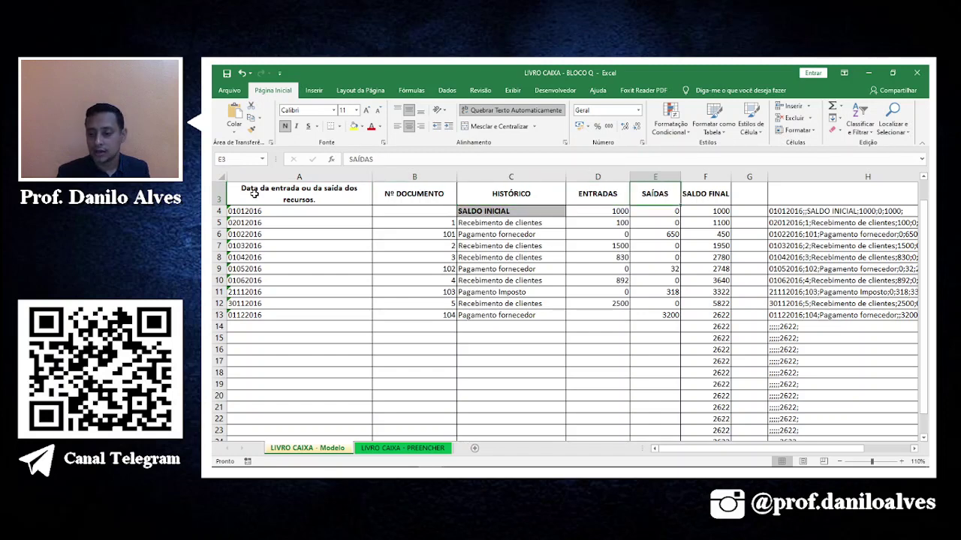
key("Right")
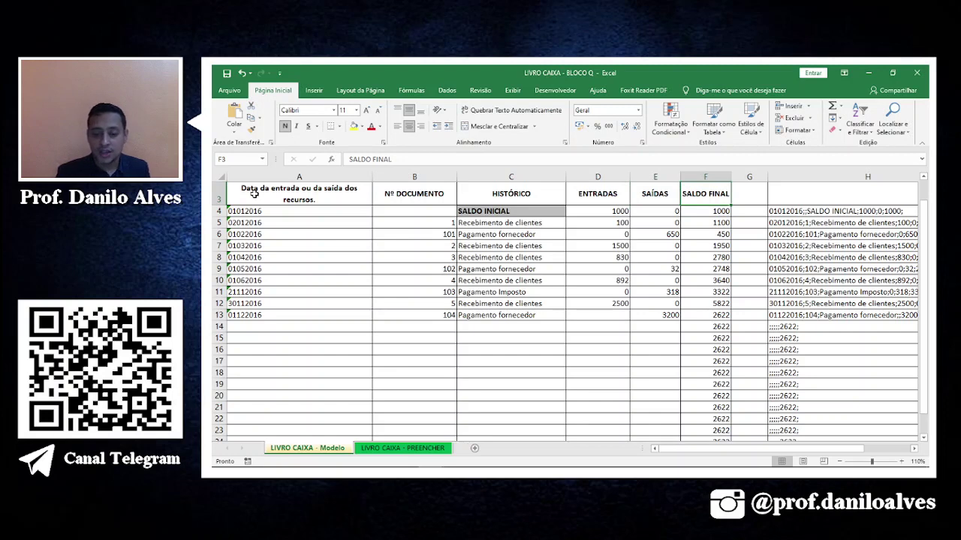
Review the last entry's date 01122016, document number 104, description and ENTRADAS value.
key("Home")
left_click(279, 313)
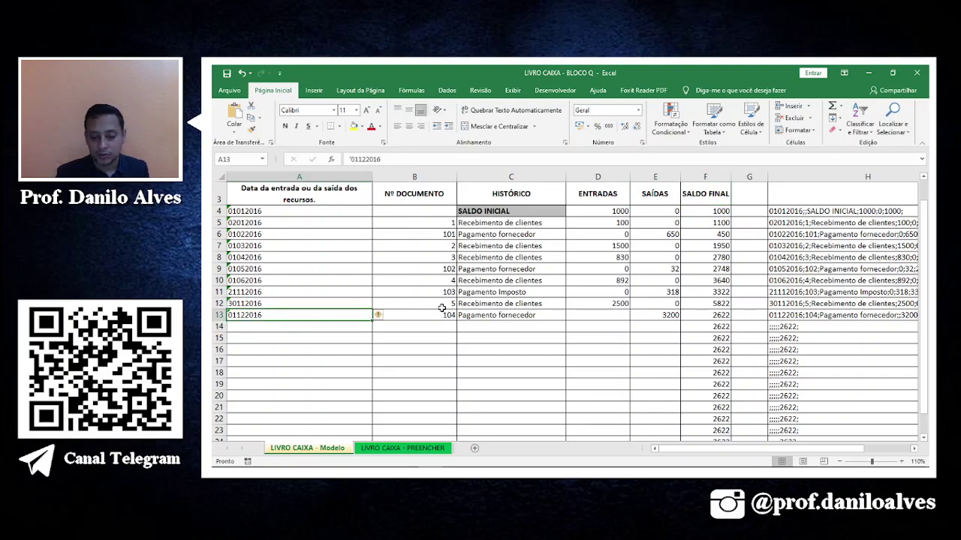
left_click(443, 312)
left_click(496, 315)
left_click(431, 312)
left_click(508, 315)
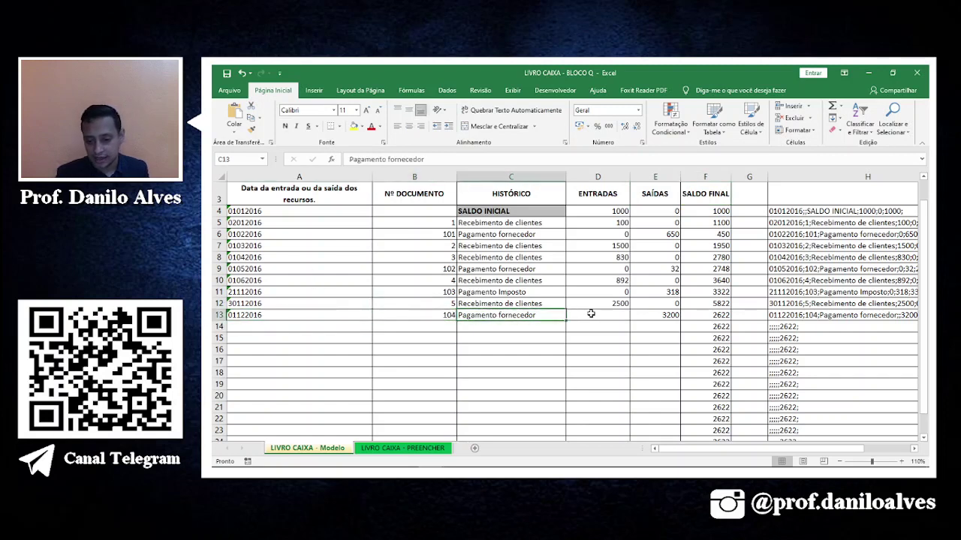
left_click(589, 314)
Inspect the empty row 14 ENTRADAS and SAÍDAS cells and the SALDO FINAL balance formula in F6.
left_click(606, 338)
left_click(606, 327)
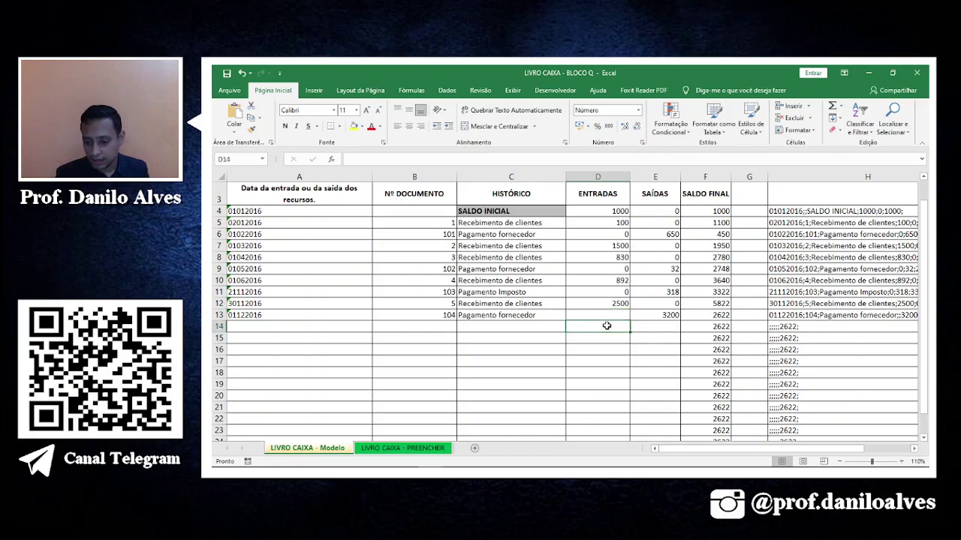
left_click(657, 328)
left_click(585, 324)
left_click(638, 328)
left_click(592, 324)
left_click(650, 324)
left_click(611, 326)
left_click(689, 190)
left_click(718, 236)
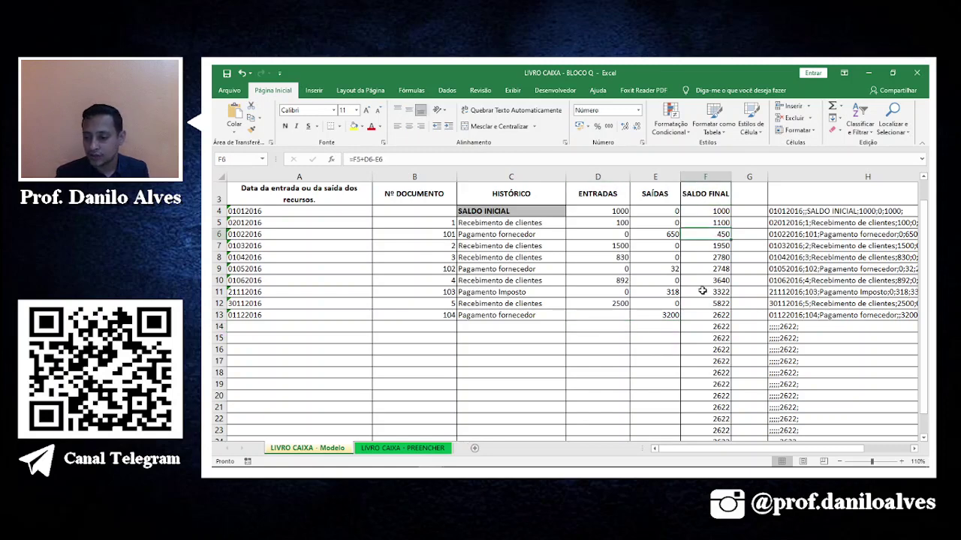
left_click(914, 448)
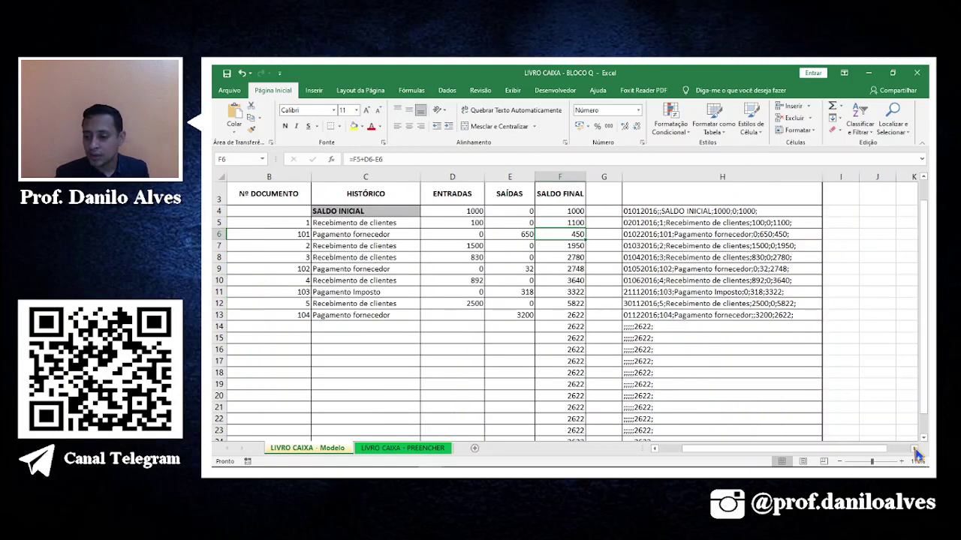
Inspect the column H formulas joining each row's A–F values with semicolons, H4 through H13.
left_click(681, 214)
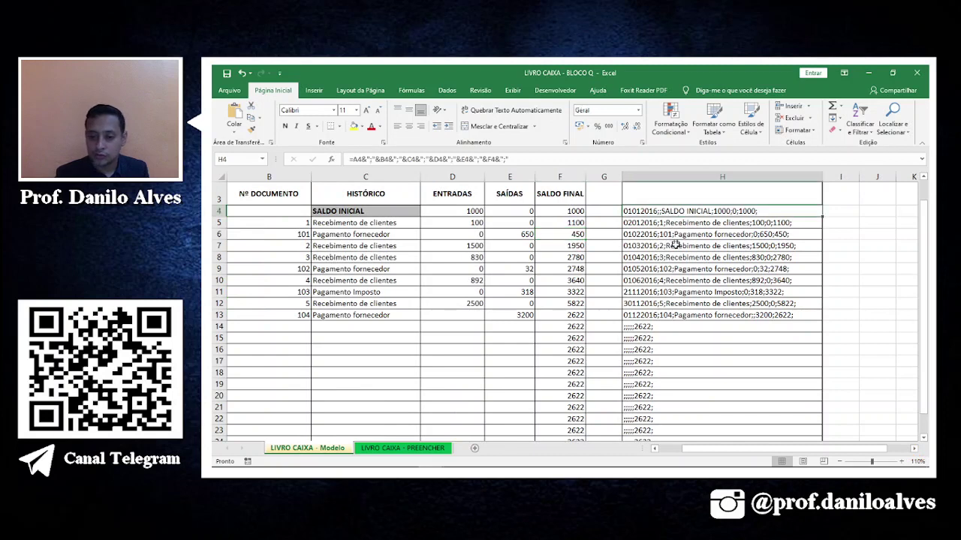
left_click(674, 256)
left_click(675, 291)
left_click(666, 316)
left_click(674, 282)
left_click(663, 233)
left_click(668, 213)
left_click(671, 246)
left_click(672, 256)
left_click(671, 269)
left_click(672, 280)
left_click(674, 303)
Select the cash-book entries A5:F13, then clear the selection.
left_click_drag(776, 453, 757, 429)
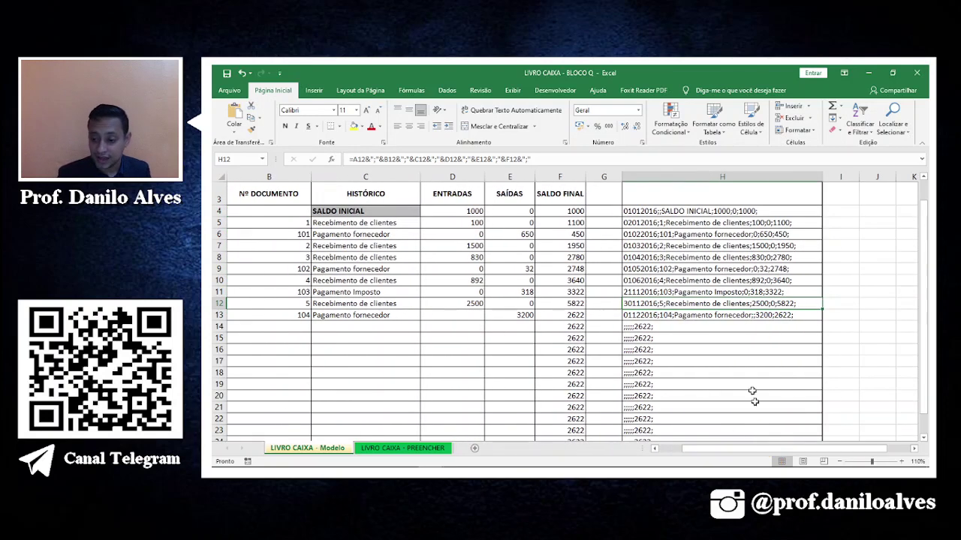
left_click_drag(574, 315, 223, 209)
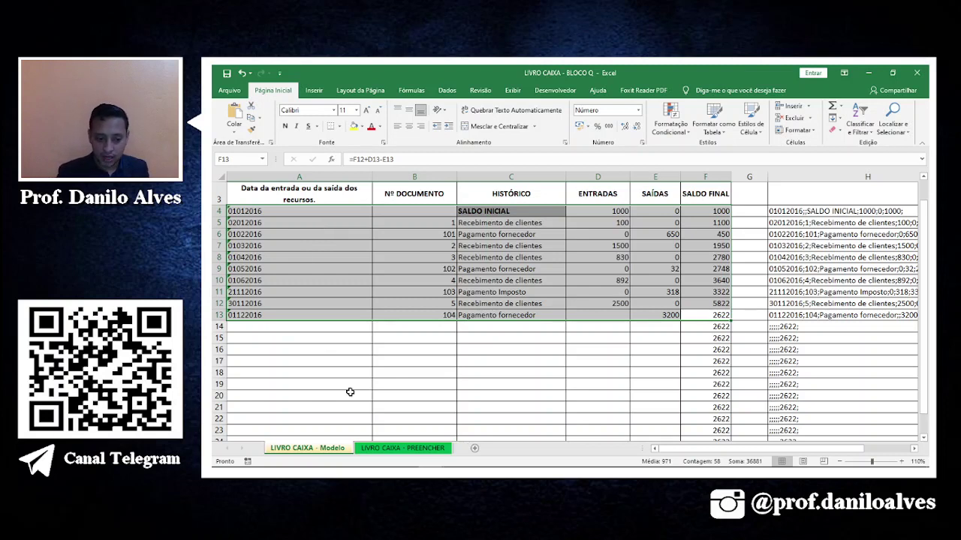
left_click(331, 407)
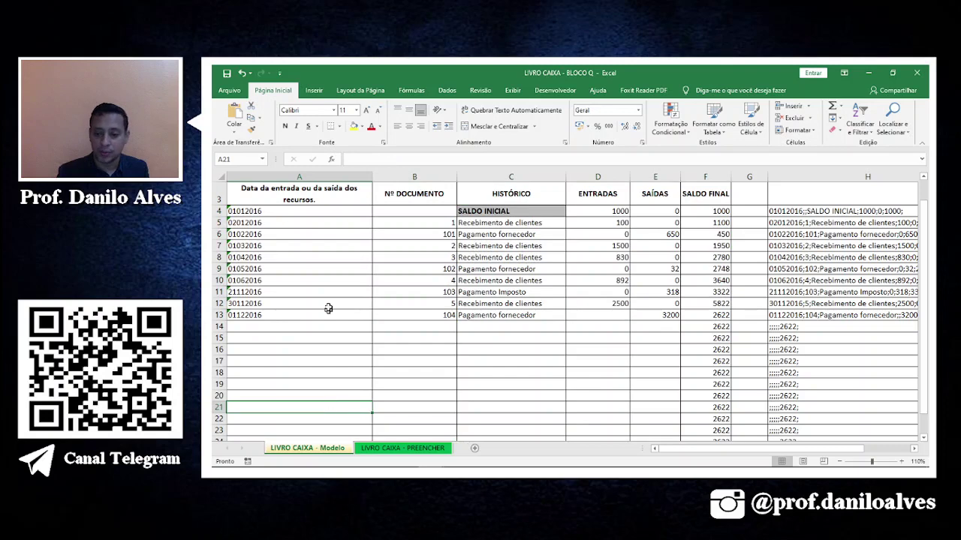
left_click(379, 451)
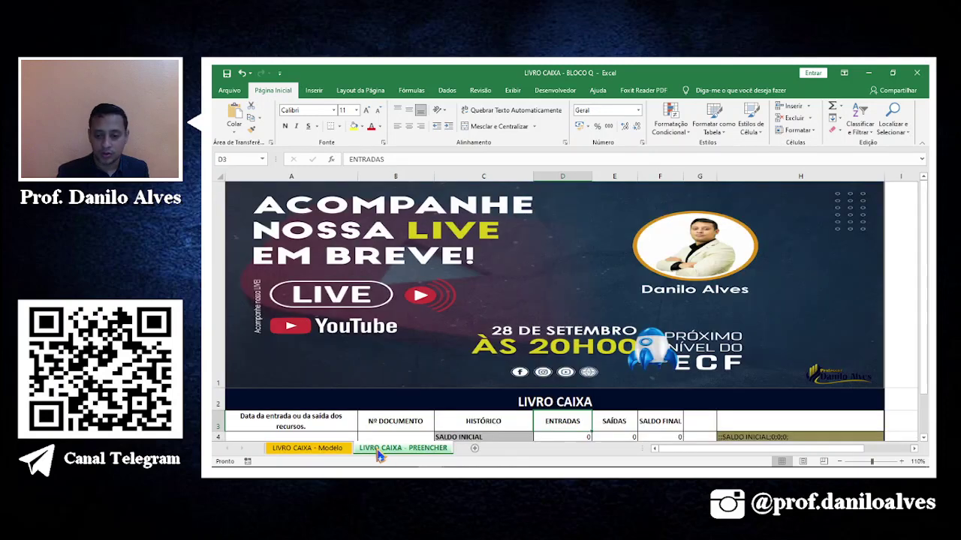
scroll(382, 408, "down", 1)
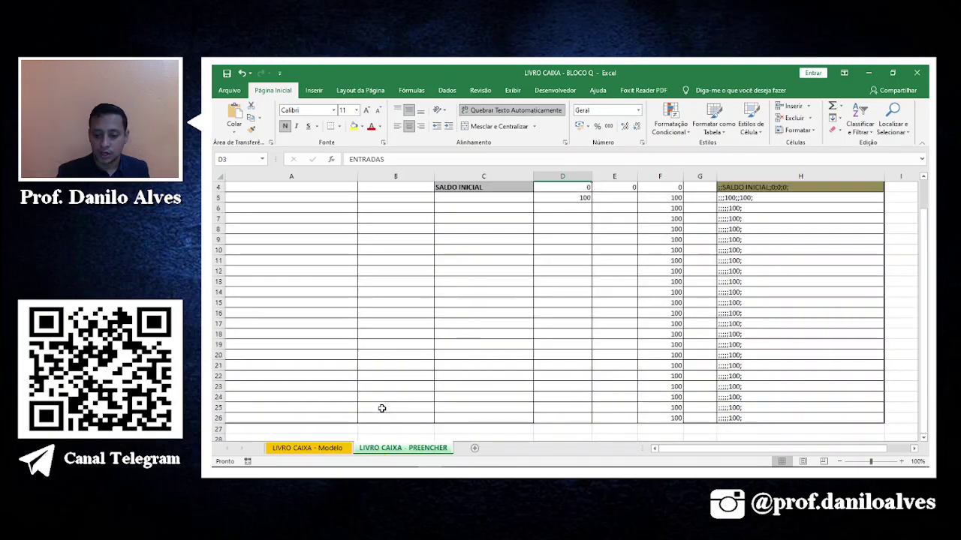
left_click(333, 448)
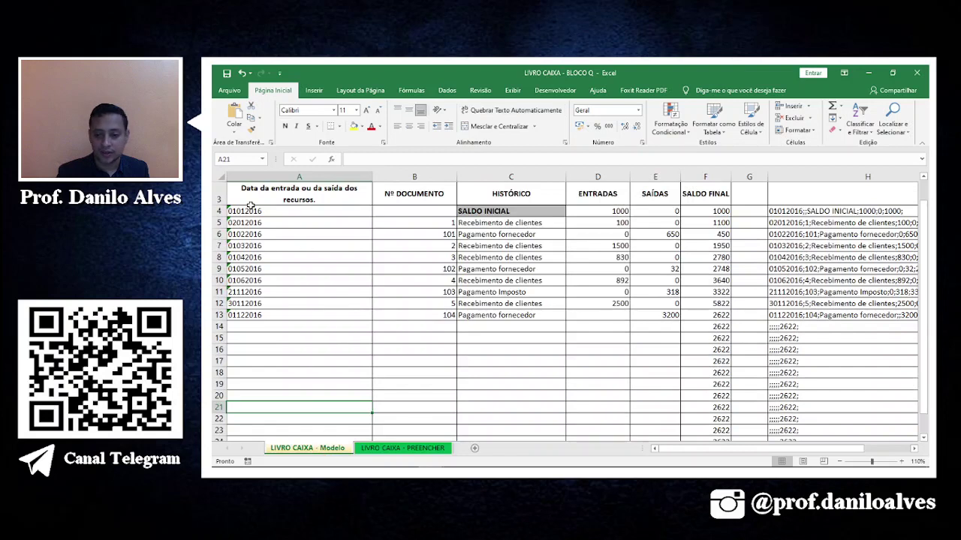
left_click_drag(247, 211, 682, 309)
right_click(683, 298)
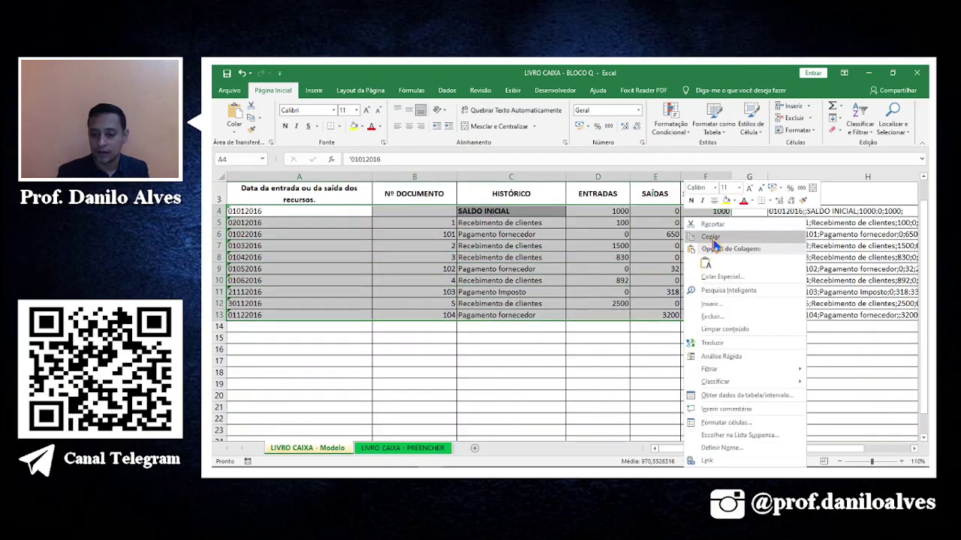
left_click(714, 239)
left_click(442, 449)
scroll(324, 241, "up", 3)
scroll(319, 256, "down", 3)
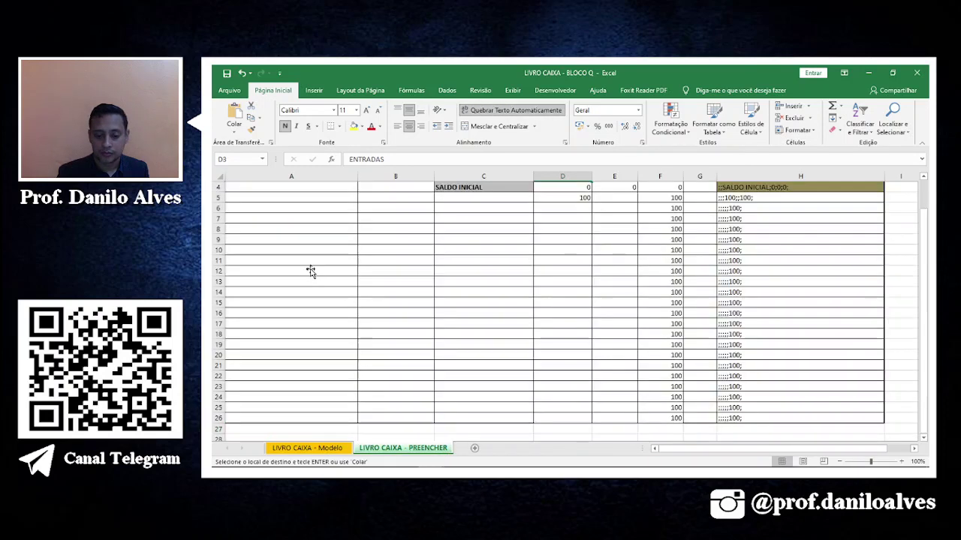
right_click(269, 189)
left_click(291, 230)
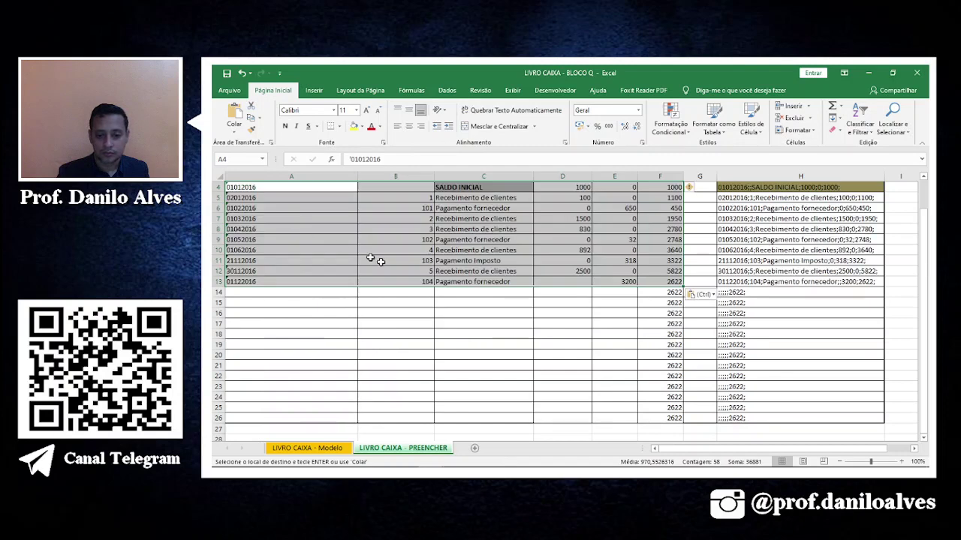
left_click(510, 348)
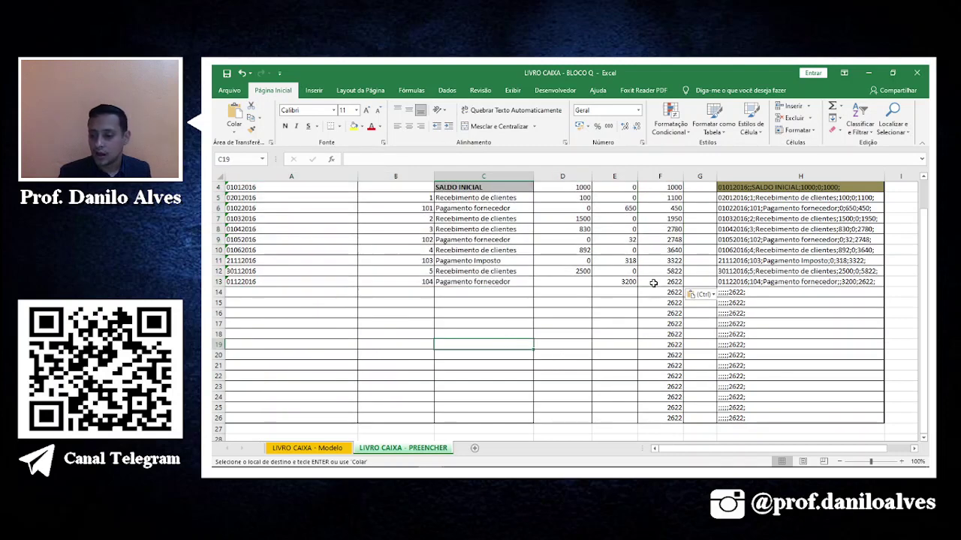
left_click(742, 190)
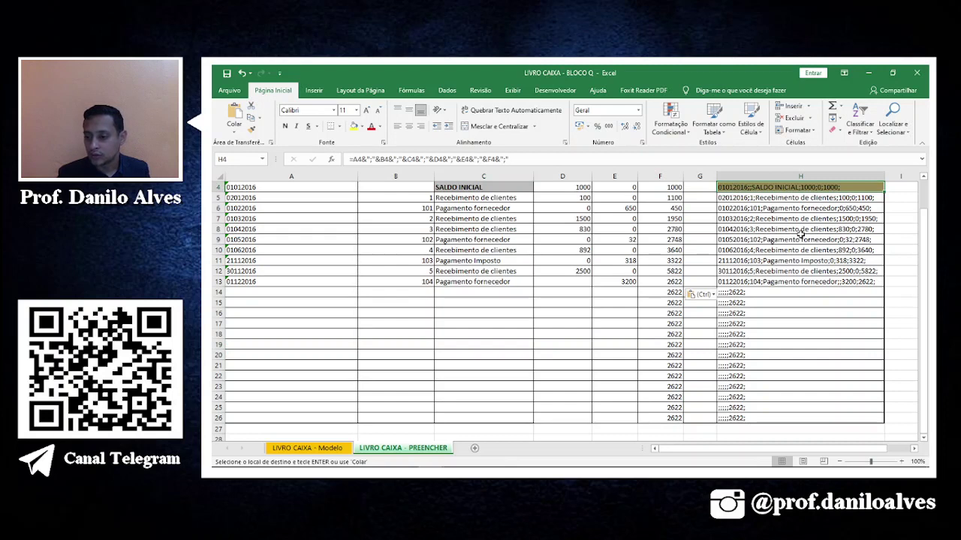
left_click(243, 187)
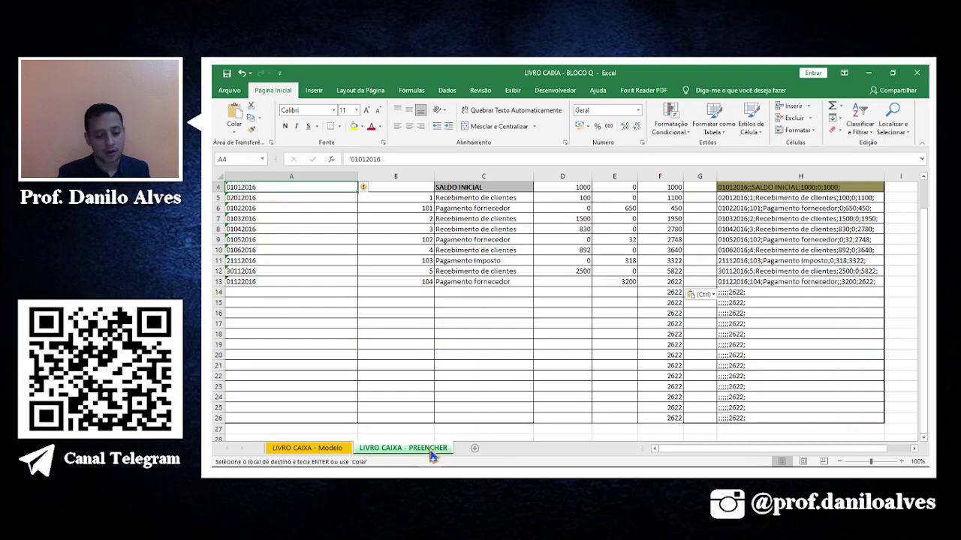
Replace every 2016 with 2020 on the sheet using Substituir tudo.
left_click(908, 123)
left_click(865, 154)
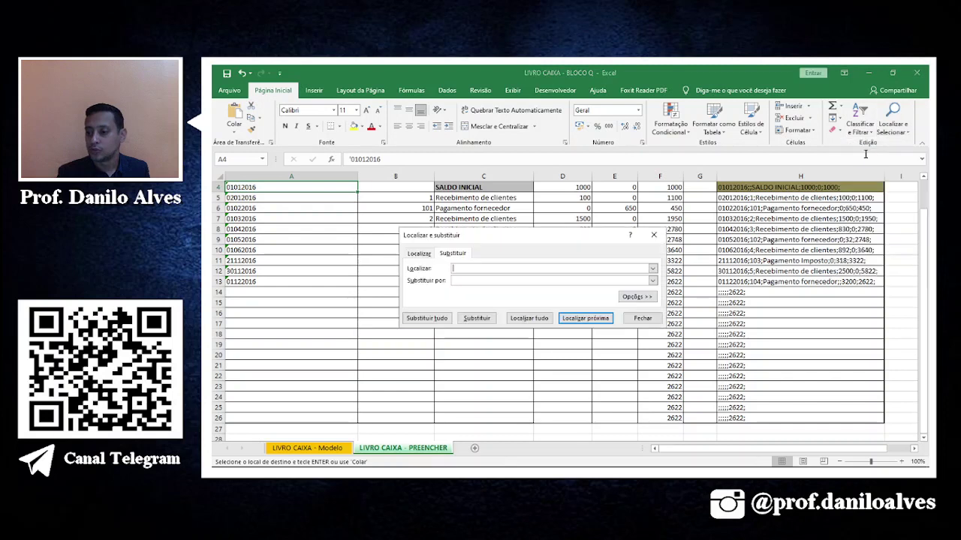
left_click(477, 280)
type("2020")
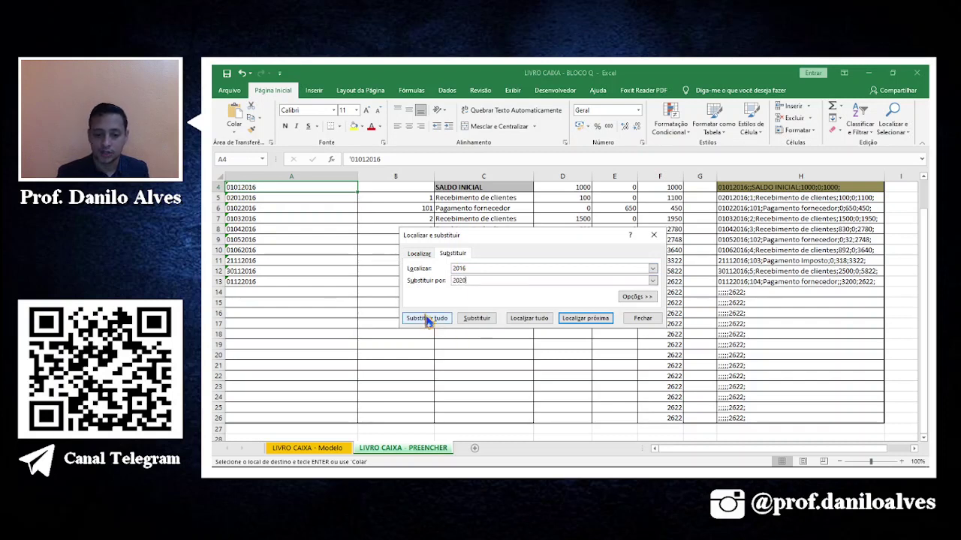
left_click(427, 320)
left_click(568, 303)
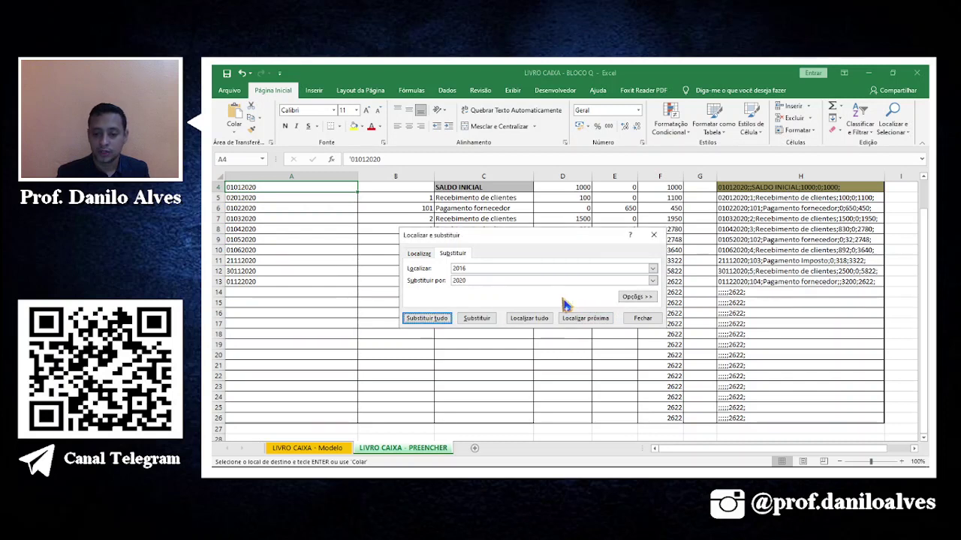
left_click(642, 318)
Verify the dates in A4:A13 and the row 9 joined line now read 2020.
left_click(258, 197)
left_click(240, 250)
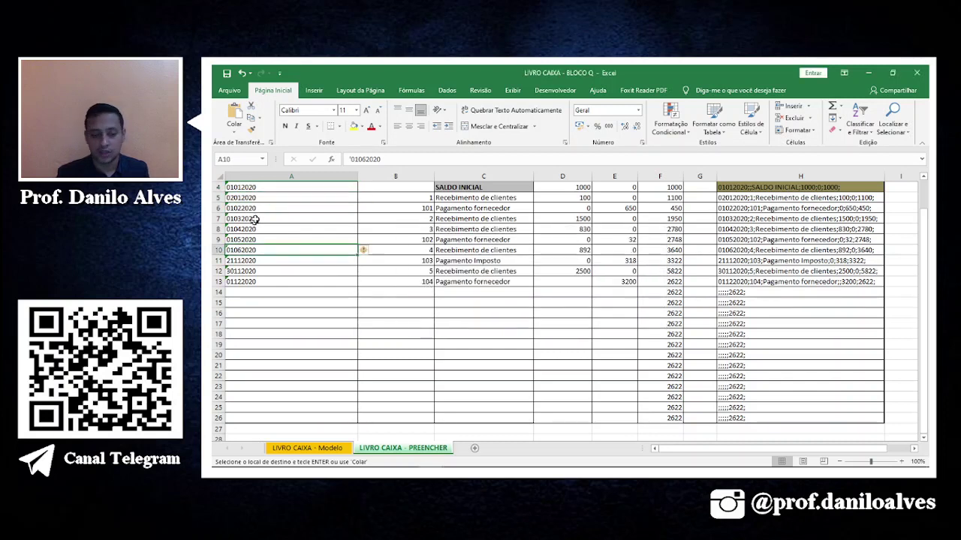
left_click_drag(259, 188, 261, 283)
left_click(816, 238)
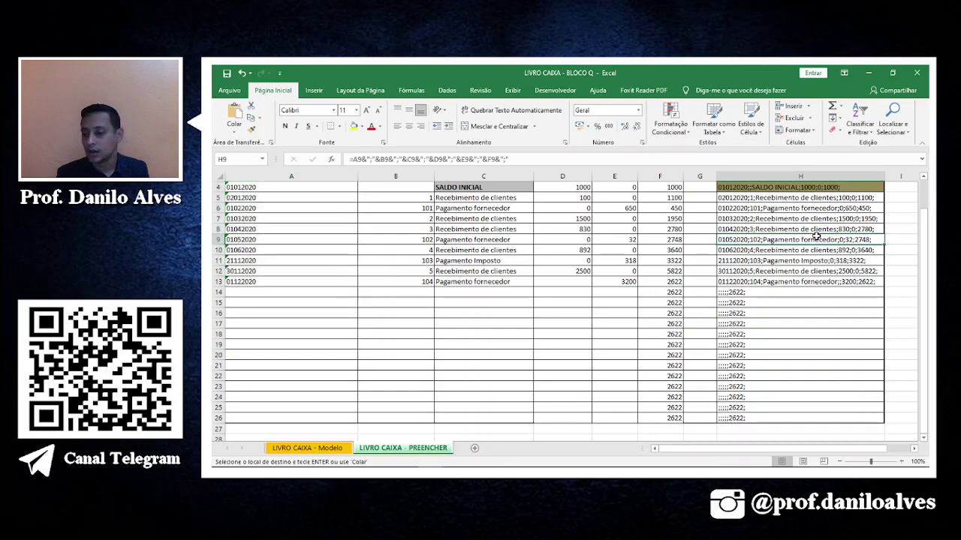
left_click(268, 188)
left_click(260, 198)
left_click(258, 219)
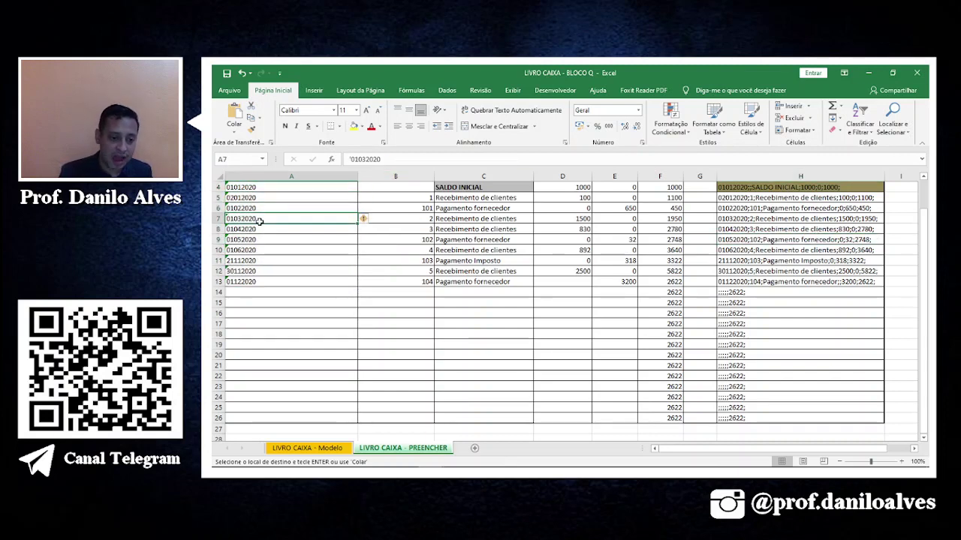
left_click(259, 199)
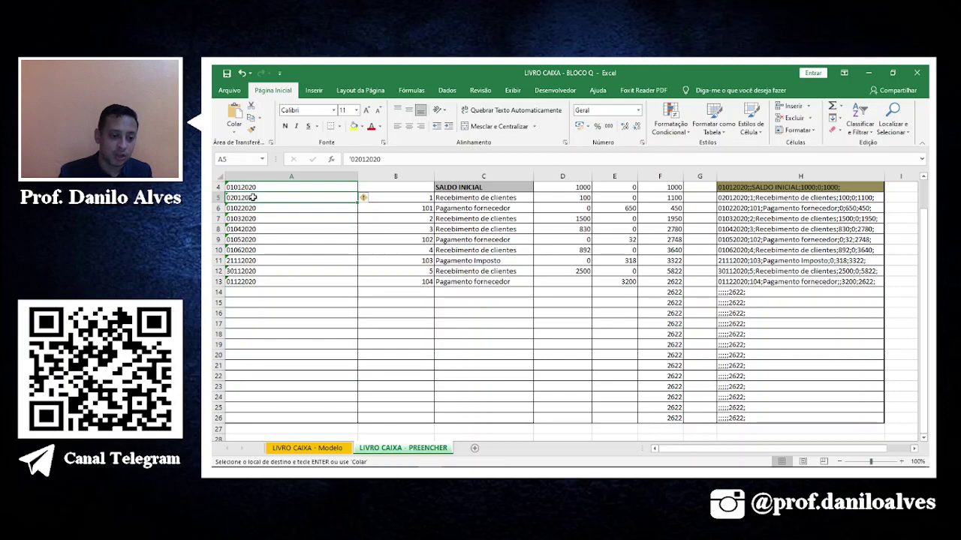
left_click(244, 212)
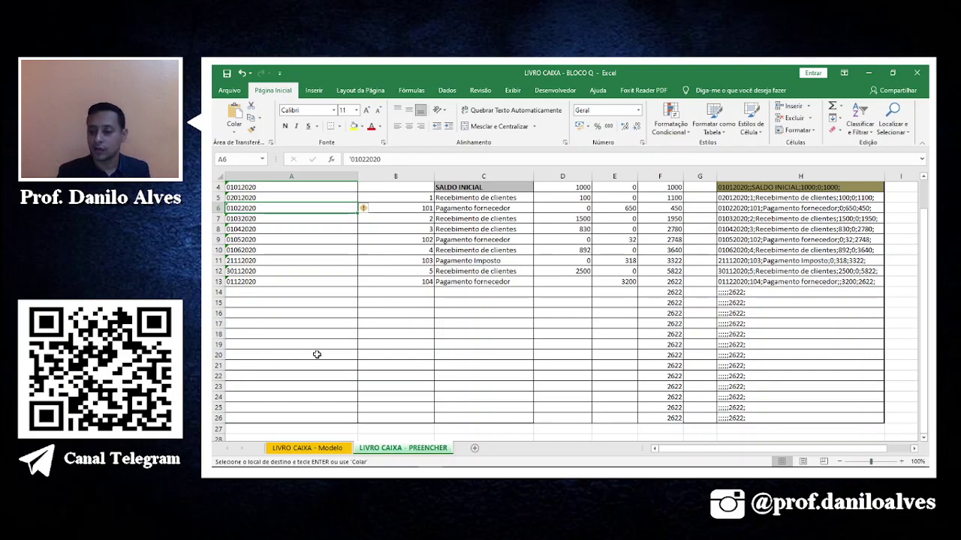
Copy the ten joined lines in H4:H13 and paste them into a new maximized Notepad document.
left_click_drag(758, 188, 765, 273)
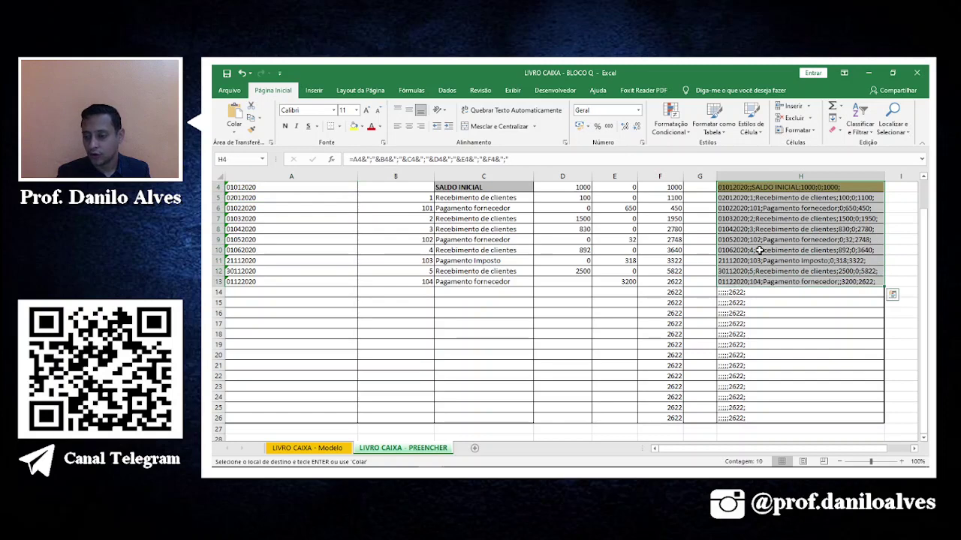
right_click(760, 250)
left_click(796, 267)
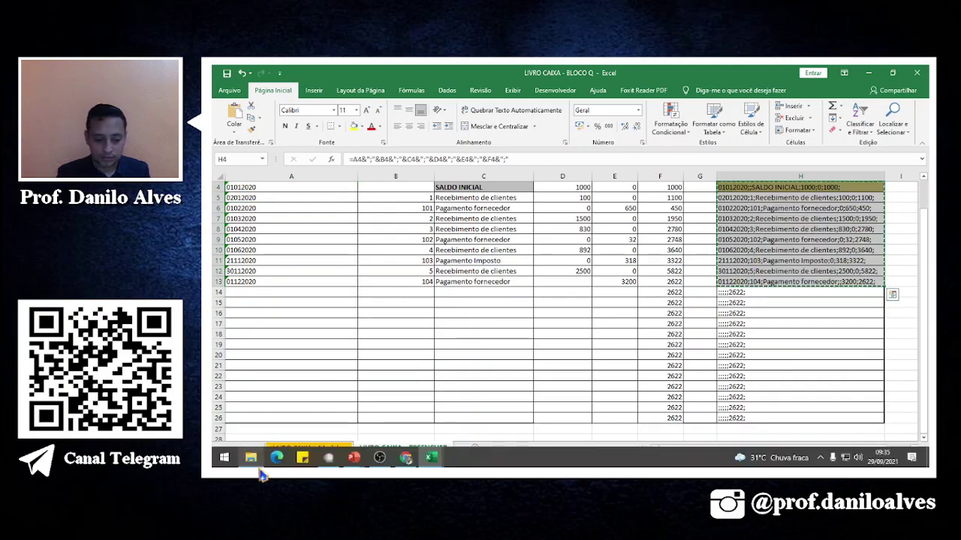
left_click(218, 465)
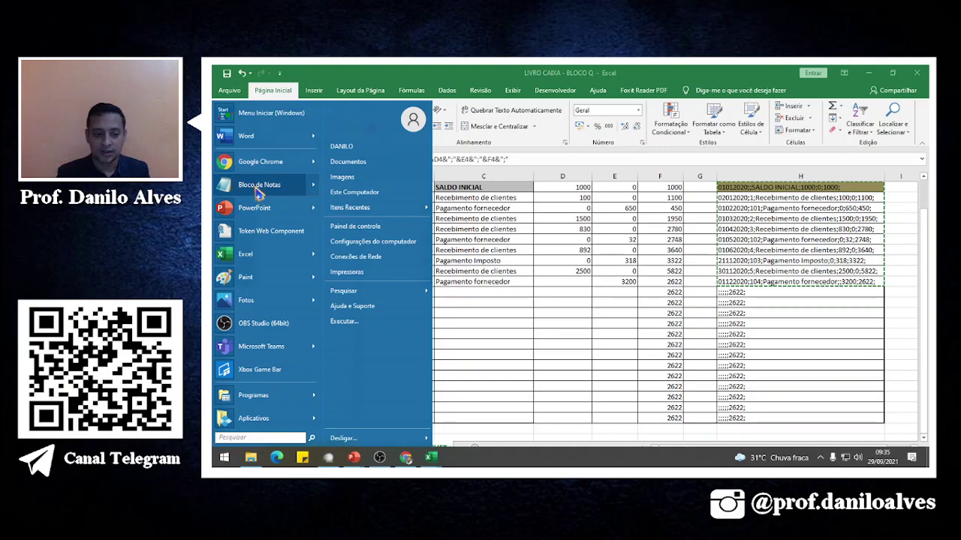
left_click(259, 188)
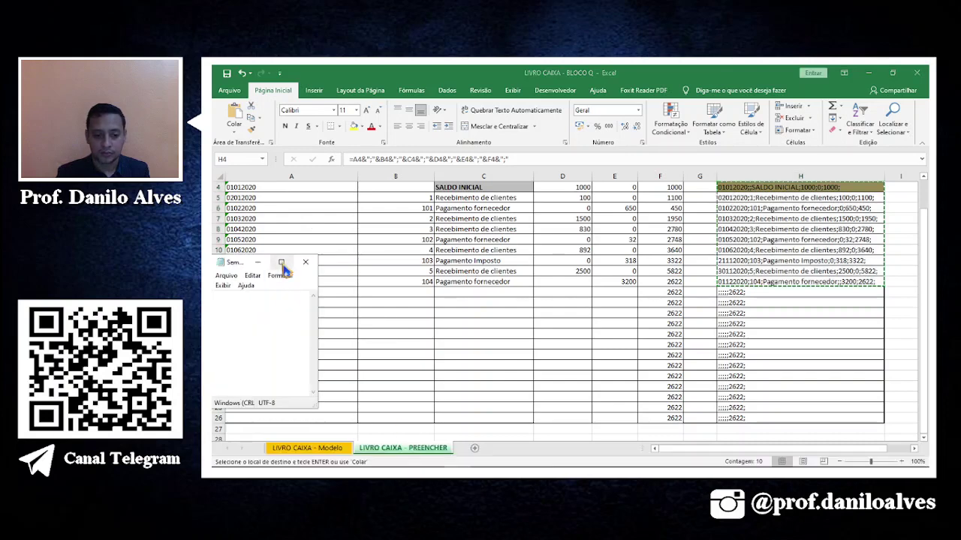
left_click(281, 262)
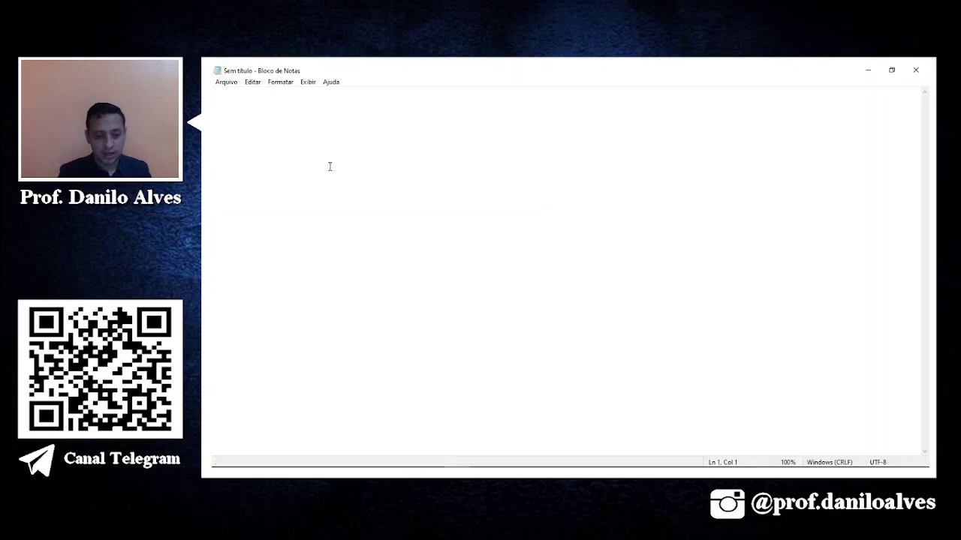
key("ctrl+v")
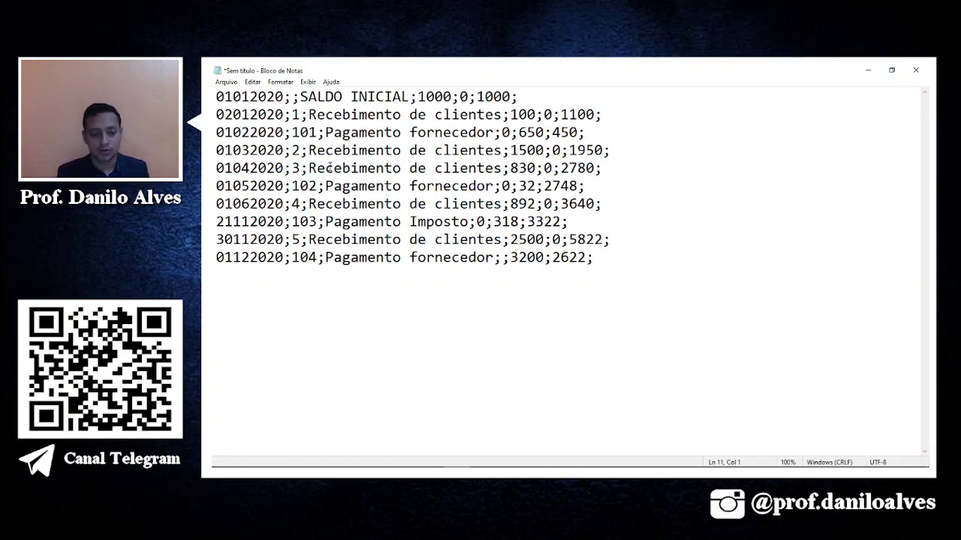
left_click(226, 82)
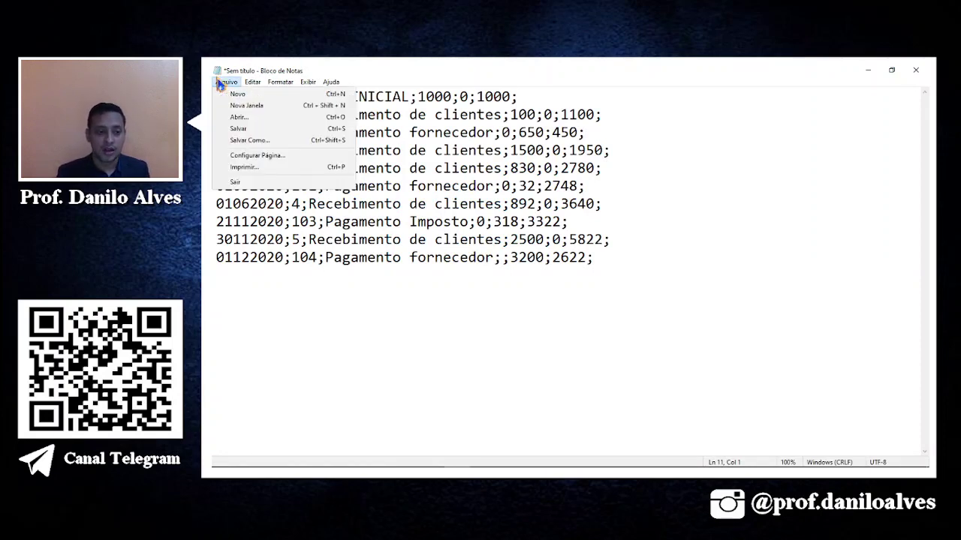
Save the text as 'livro caiza' in Documentos > OBS LIVES > LIVE ECF > CASOS PRÁTICOS > AULA 02.
left_click(239, 129)
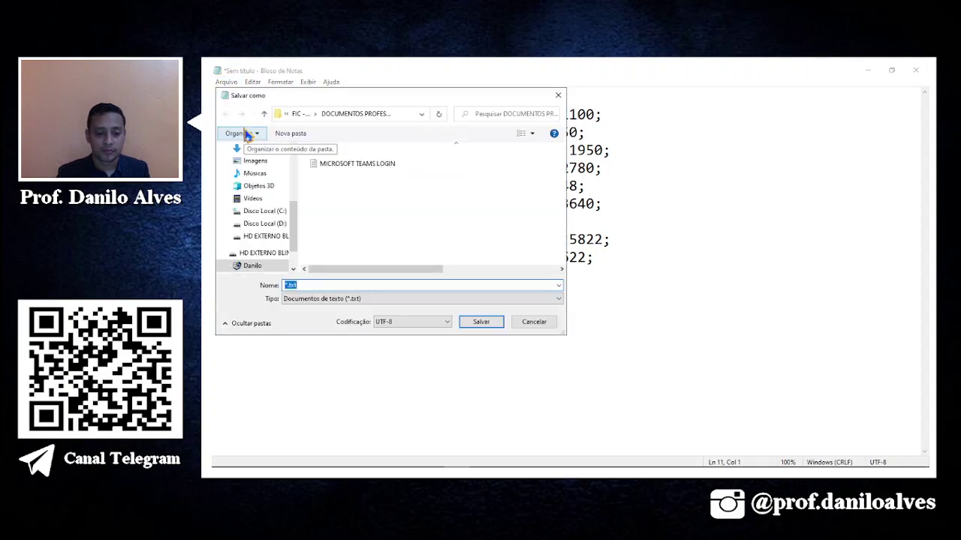
scroll(272, 196, "up", 2)
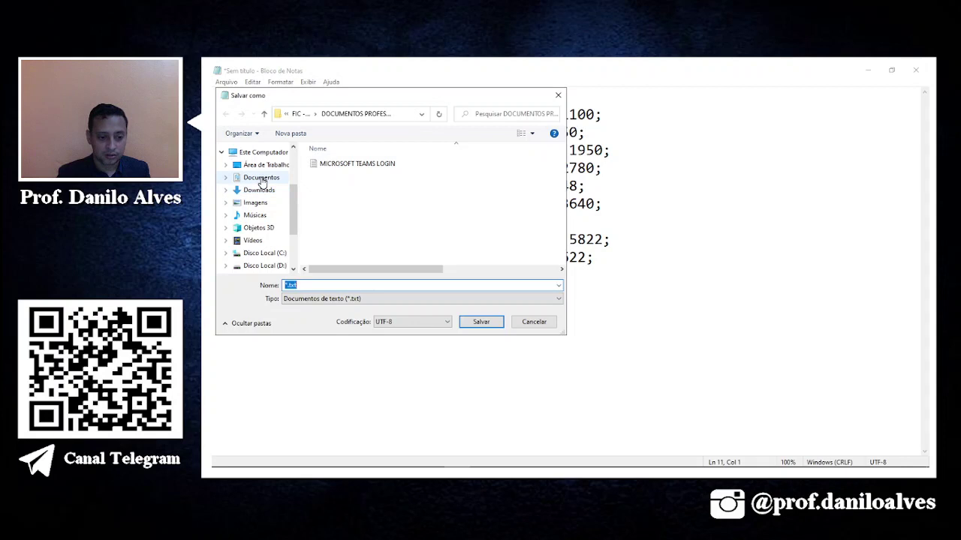
left_click(262, 180)
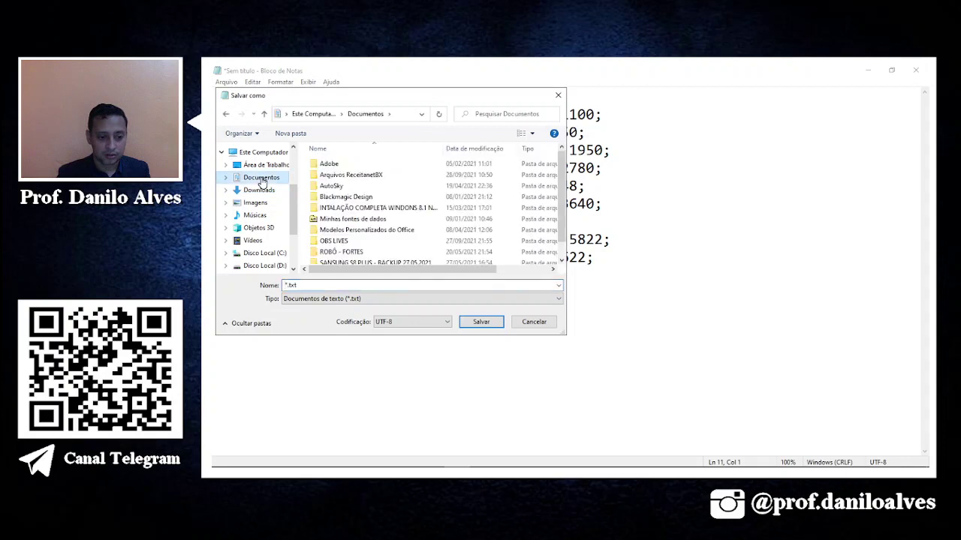
double_click(344, 241)
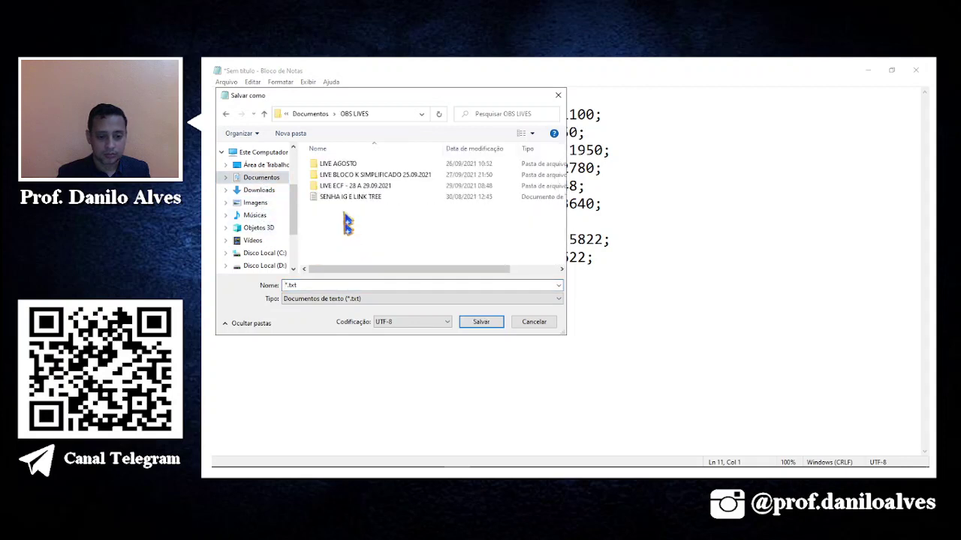
double_click(350, 186)
double_click(347, 184)
double_click(343, 180)
left_click(290, 286)
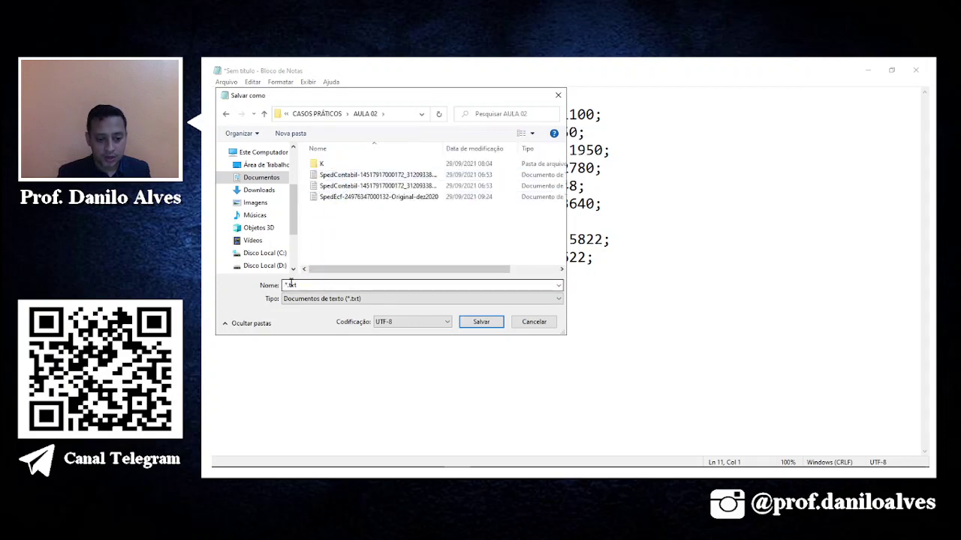
double_click(287, 285)
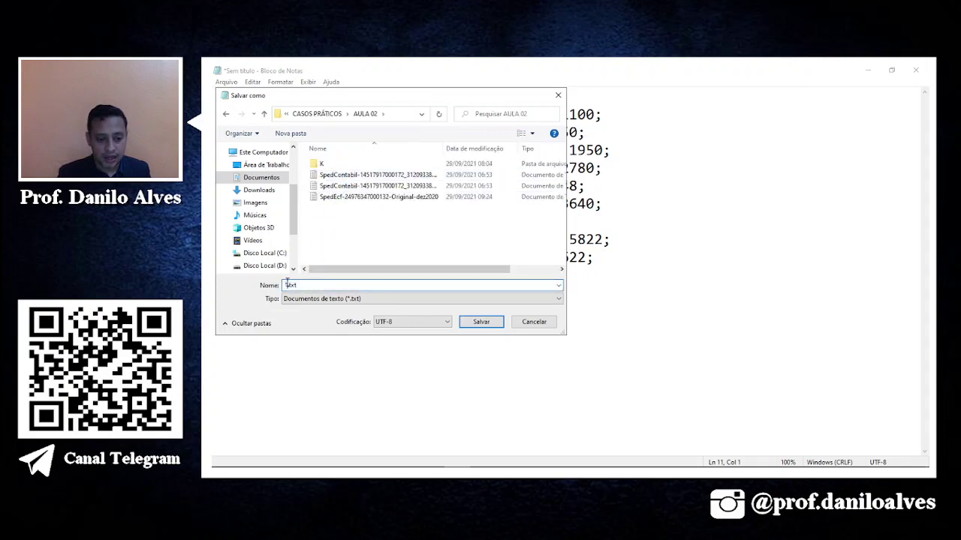
mouse_move(660, 474)
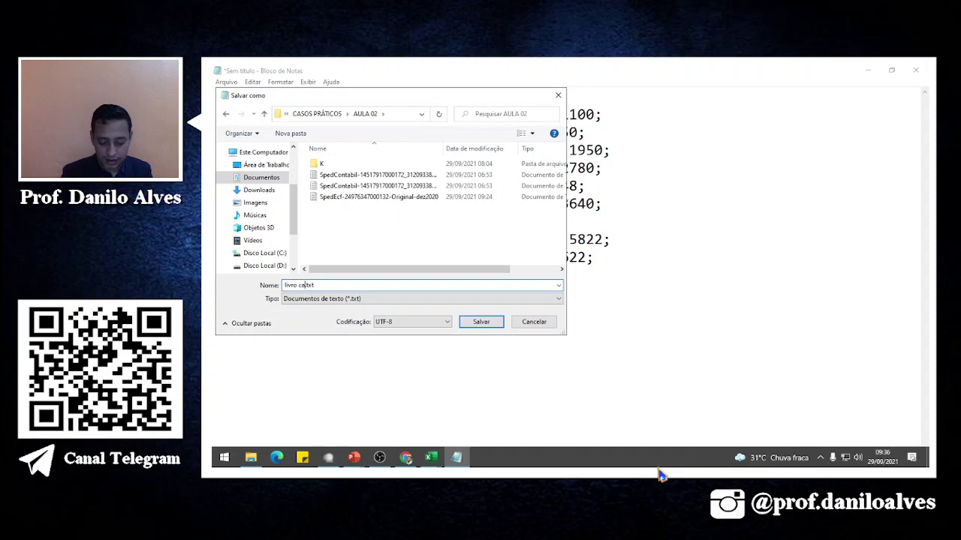
key("Return")
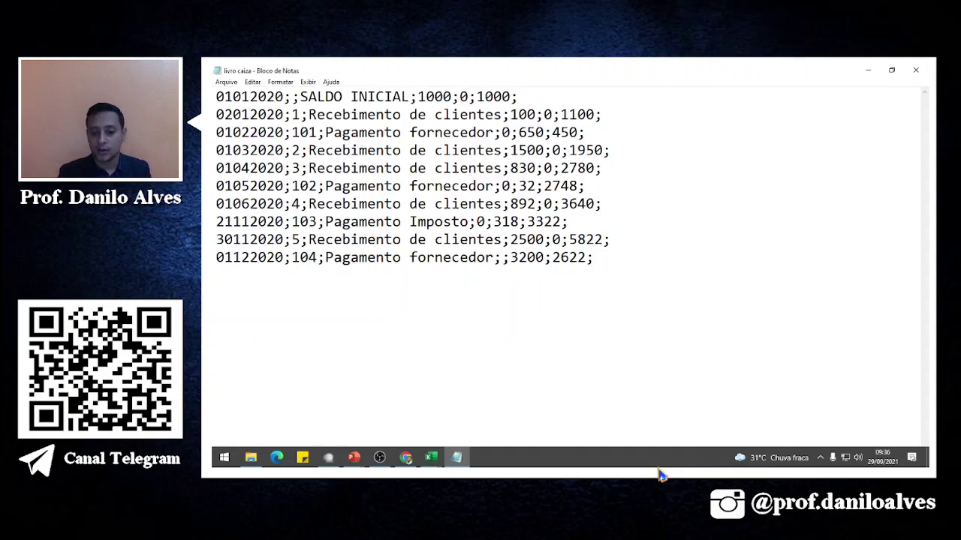
Add a blank line after the last Notepad entry and return to the LIVRO CAIXA workbook.
key("Return")
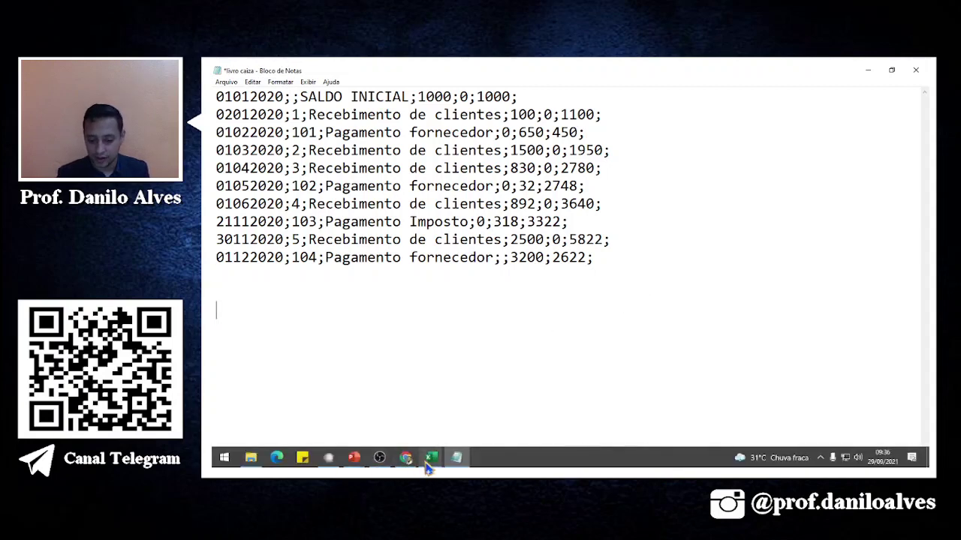
left_click(426, 458)
left_click(420, 439)
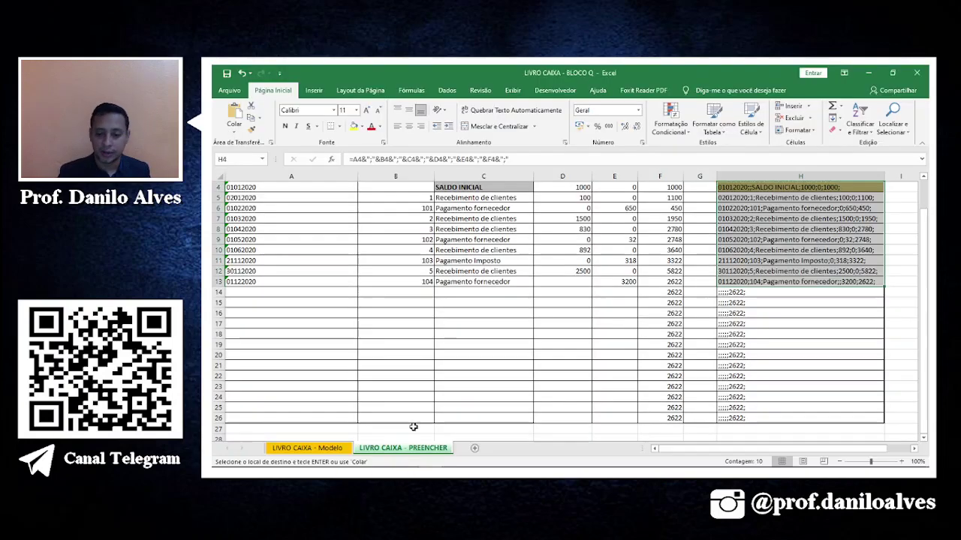
left_click(705, 279)
Inspect the entry values in column D and the final balance in row 13.
left_click(570, 198)
scroll(568, 225, "up", 2)
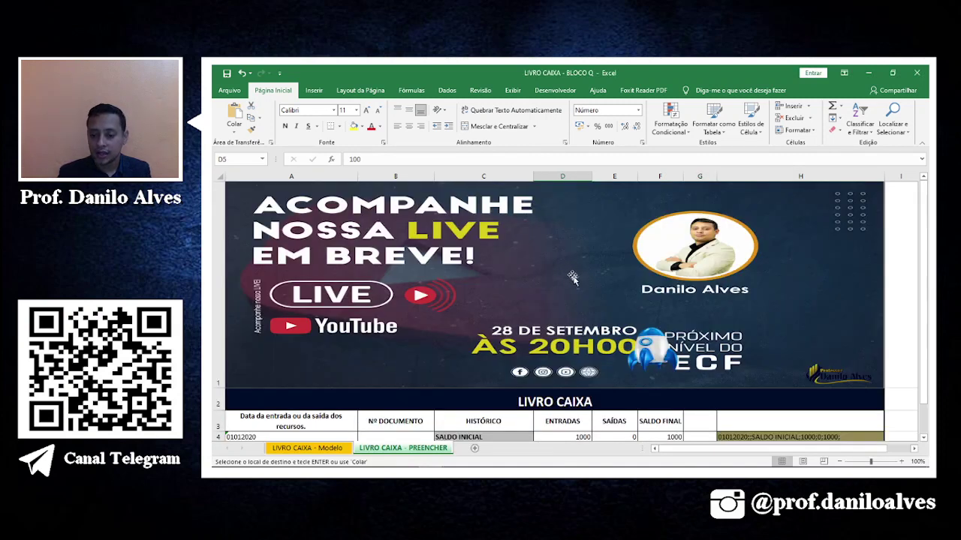
scroll(572, 270, "down", 2)
left_click(566, 241)
left_click(575, 228)
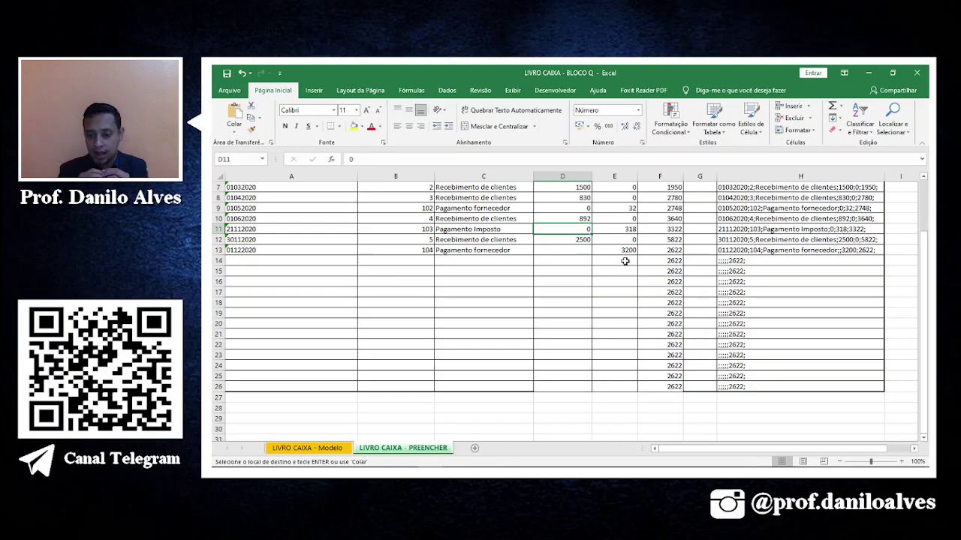
scroll(622, 253, "up", 2)
scroll(626, 267, "down", 1)
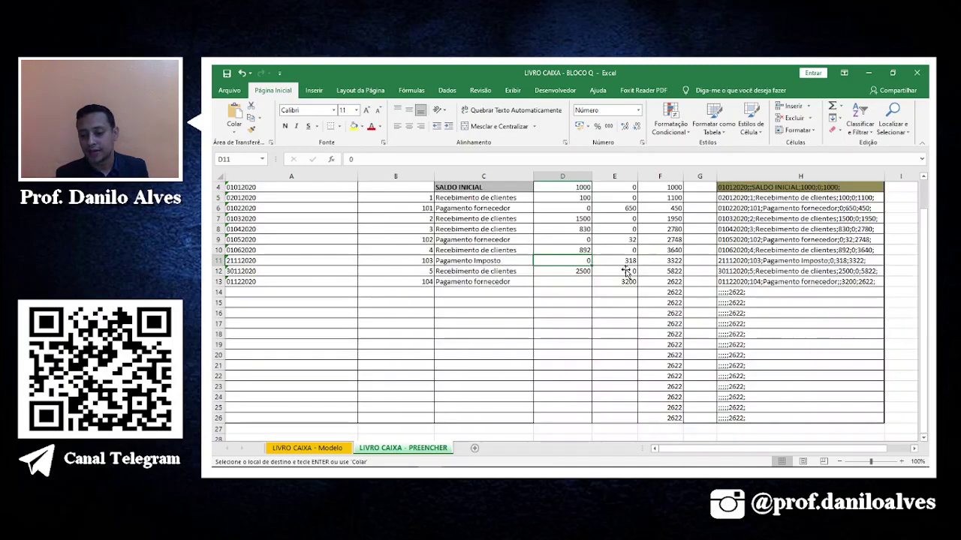
left_click(661, 280)
left_click(654, 313)
Copy the ten cash-book entries in A4:F13 and select the existing lines in the livro caiza file.
left_click_drag(666, 284, 255, 219)
left_click_drag(234, 180, 250, 438)
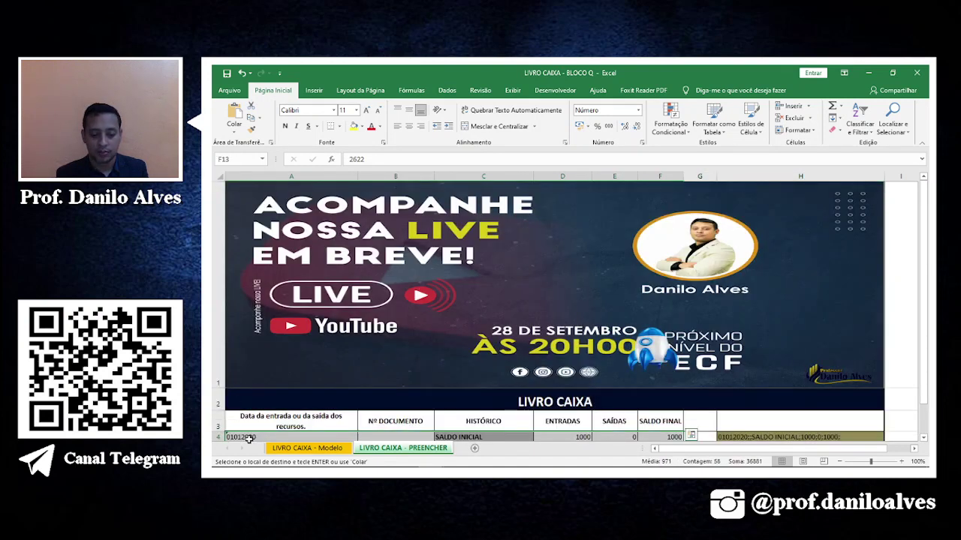
right_click(250, 438)
left_click(273, 210)
scroll(440, 339, "down", 2)
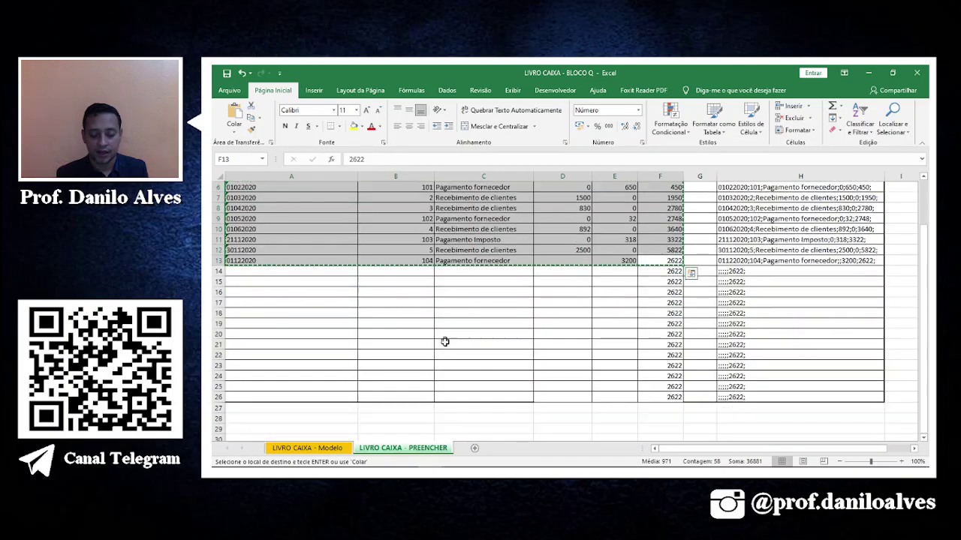
left_click(456, 460)
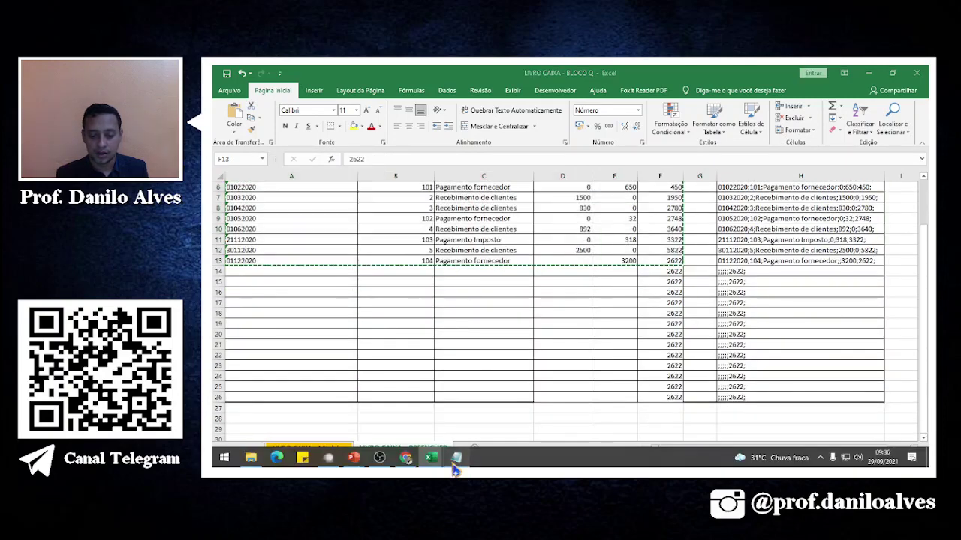
left_click_drag(619, 268, 215, 84)
Paste the copied entries below the existing lines and replace every tab with a semicolon.
left_click(325, 305)
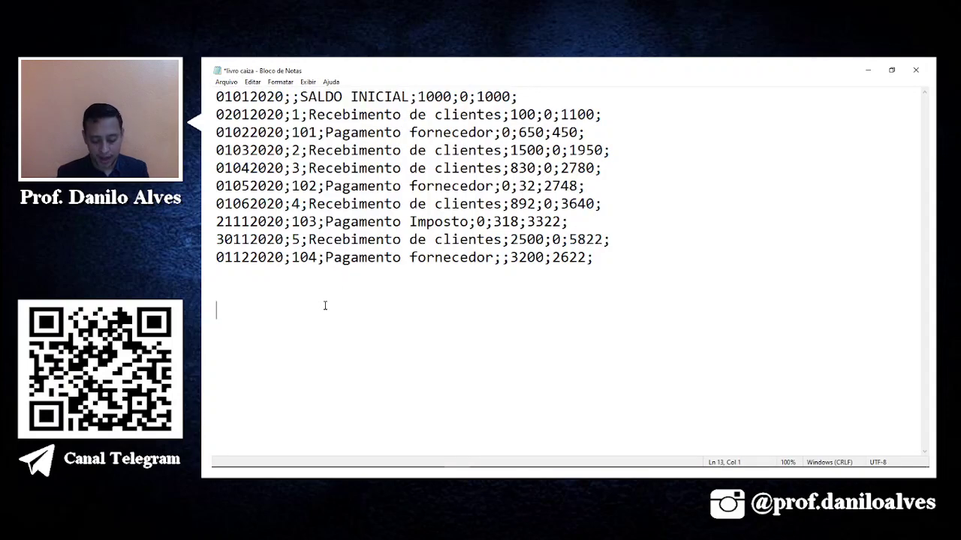
key("ctrl+v")
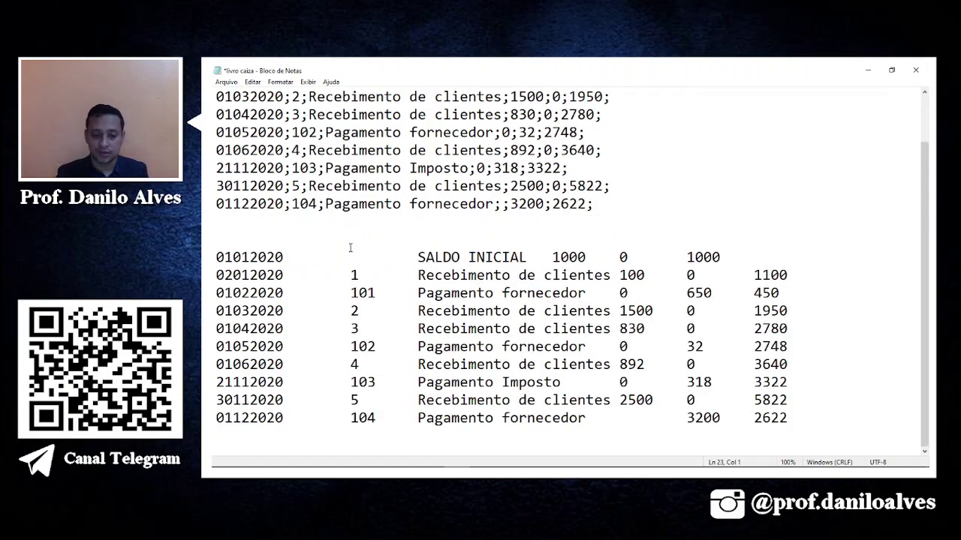
left_click_drag(351, 276, 305, 278)
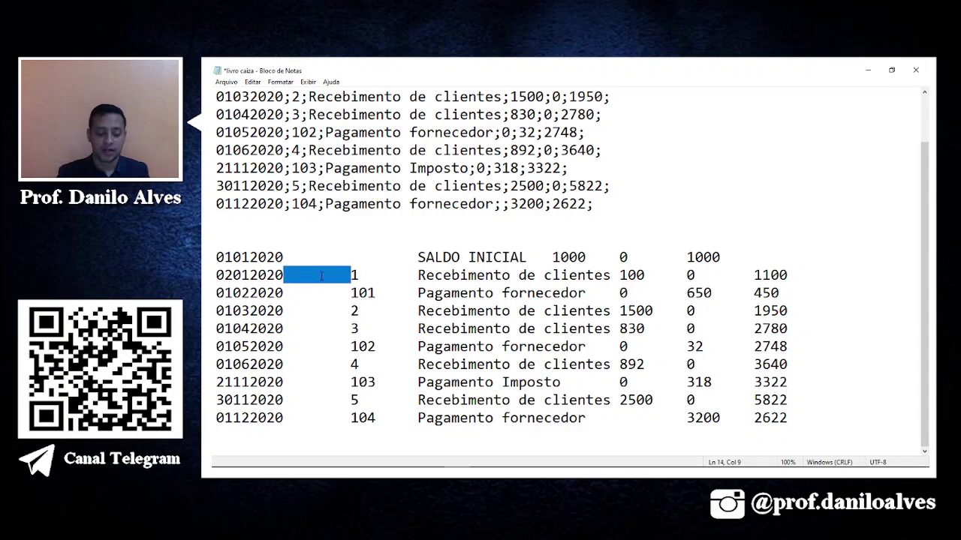
right_click(321, 276)
left_click(345, 313)
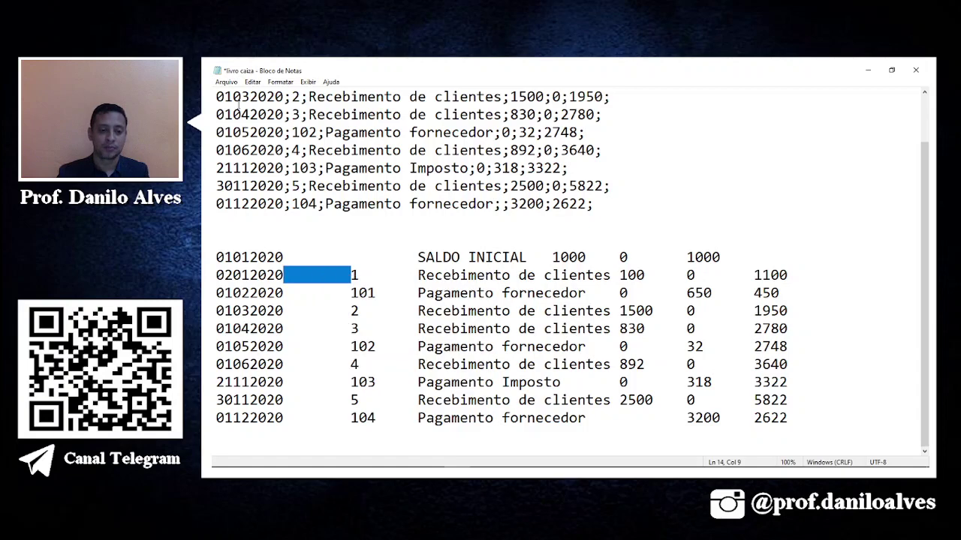
left_click(253, 82)
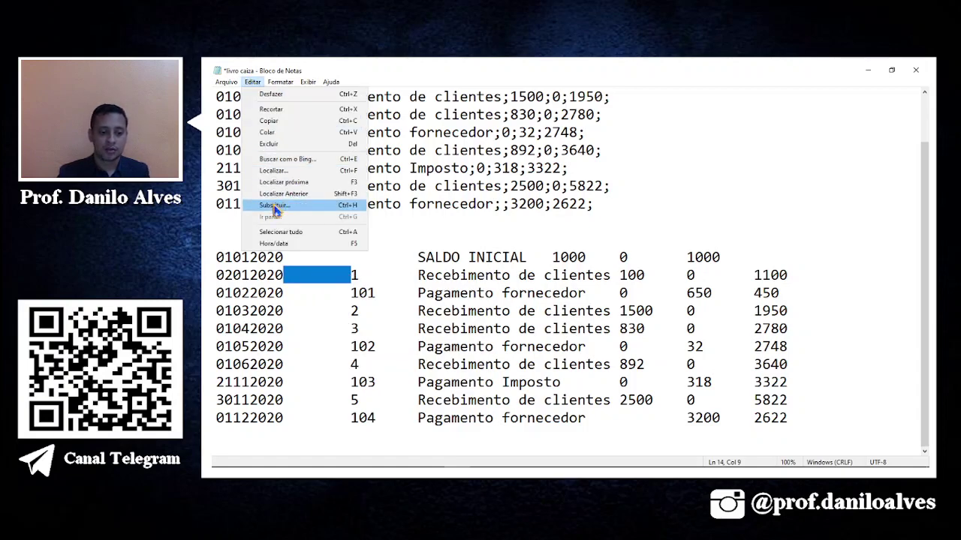
left_click(274, 207)
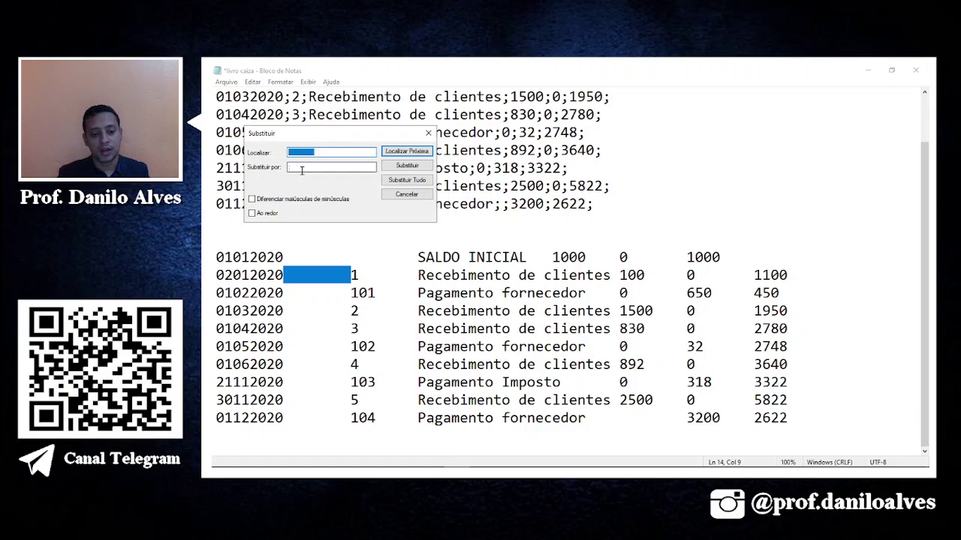
left_click(430, 187)
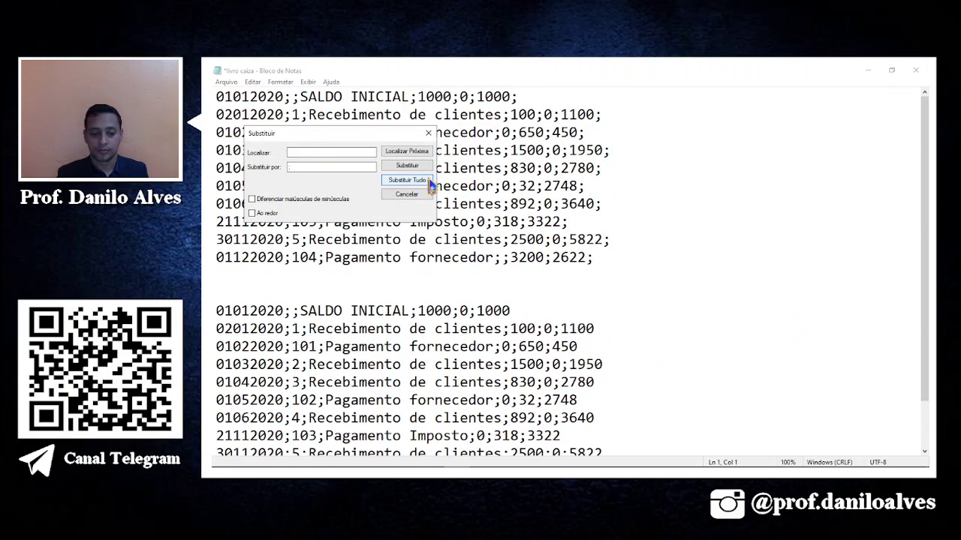
left_click(428, 134)
Copy the full SALDO INICIAL opening-balance line and paste it on empty line 12.
scroll(371, 356, "down", 1)
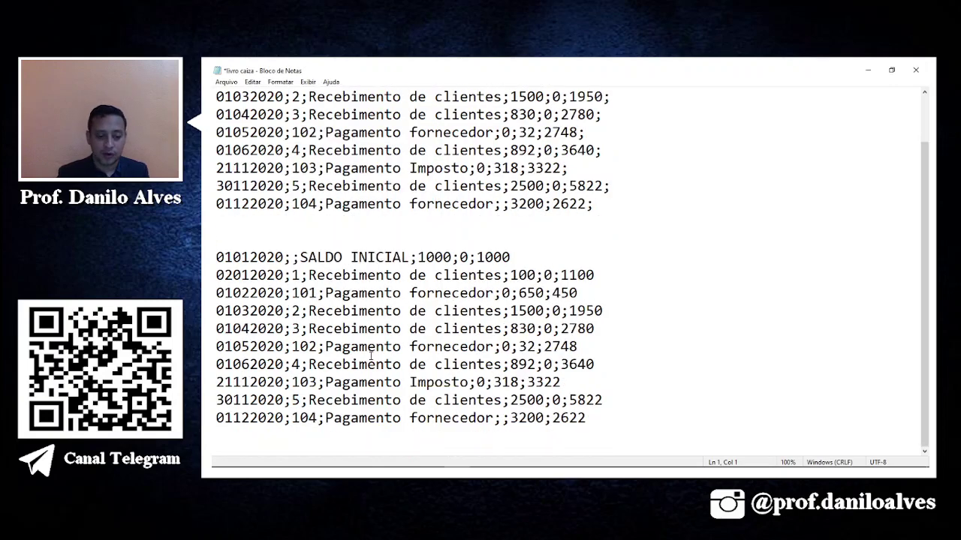
scroll(374, 355, "up", 1)
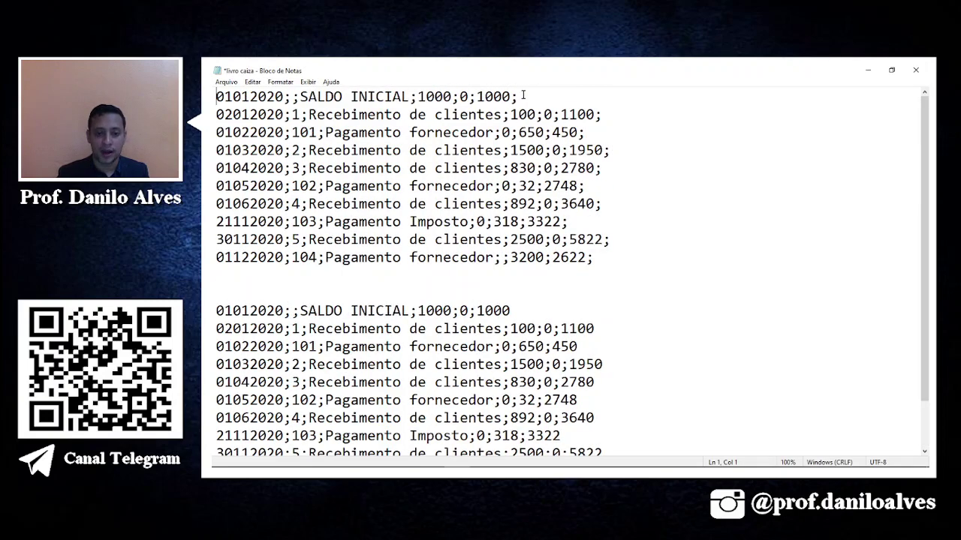
left_click_drag(523, 95, 221, 97)
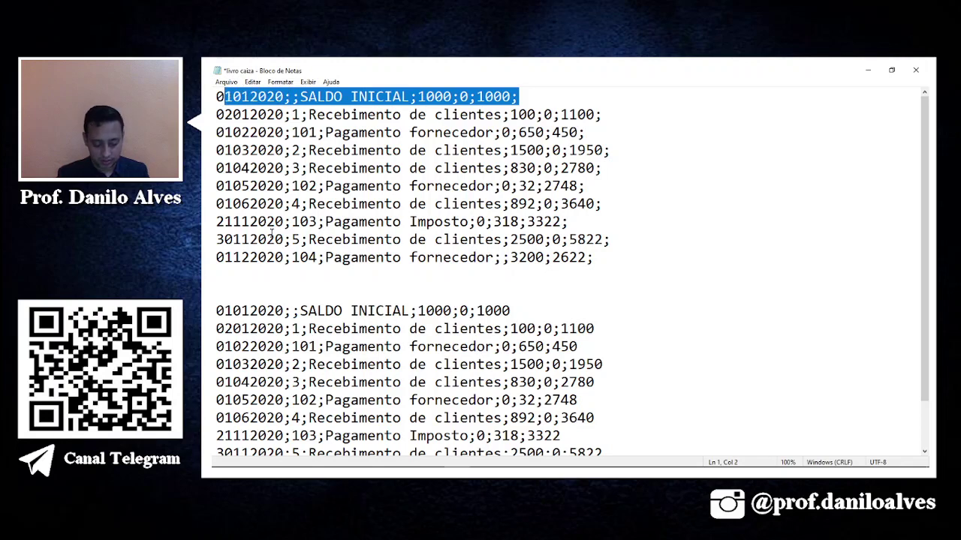
left_click(220, 298)
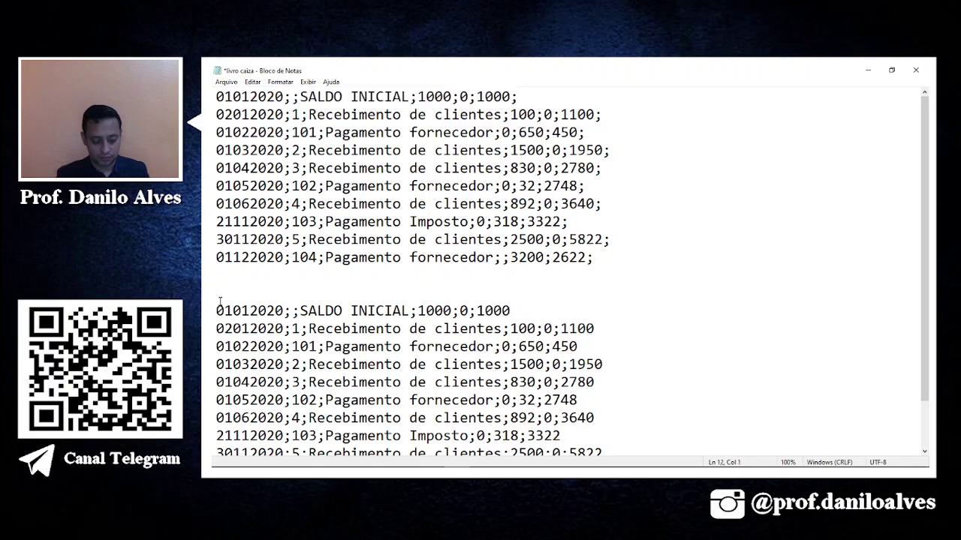
key("ctrl+v")
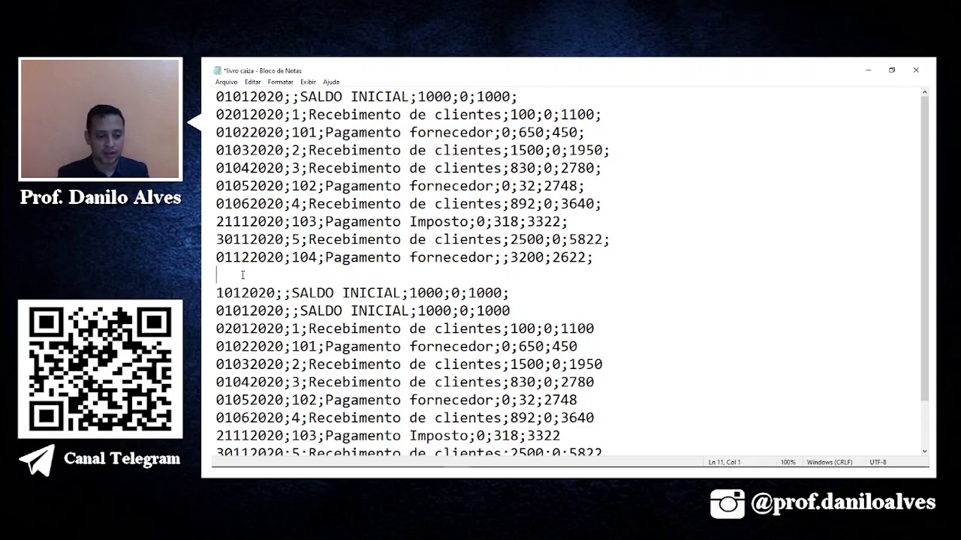
key("ctrl+z")
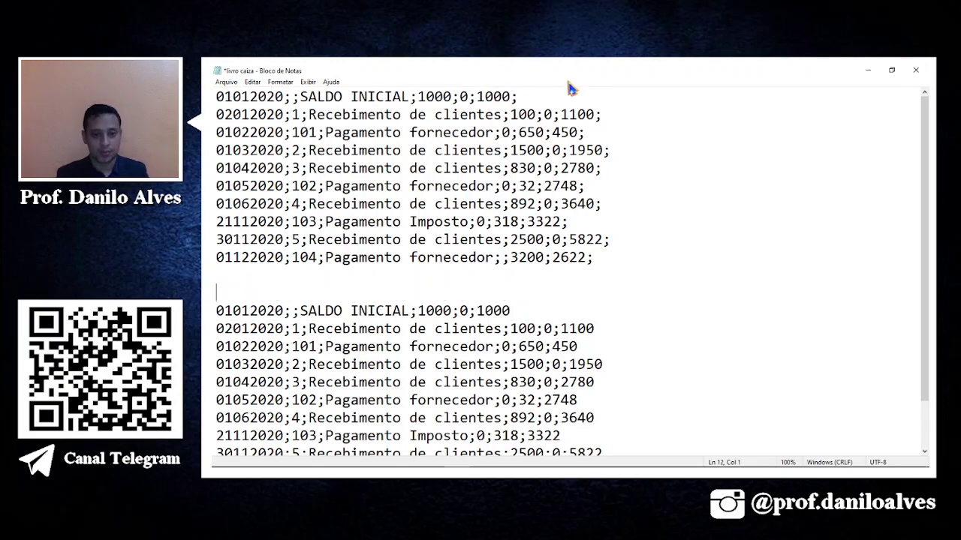
left_click_drag(529, 98, 213, 100)
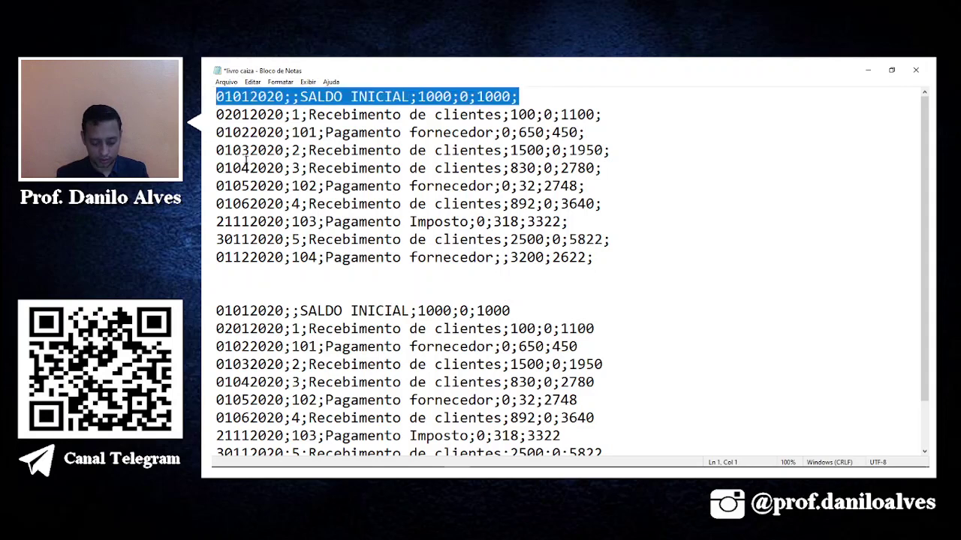
left_click(226, 293)
key("ctrl+v")
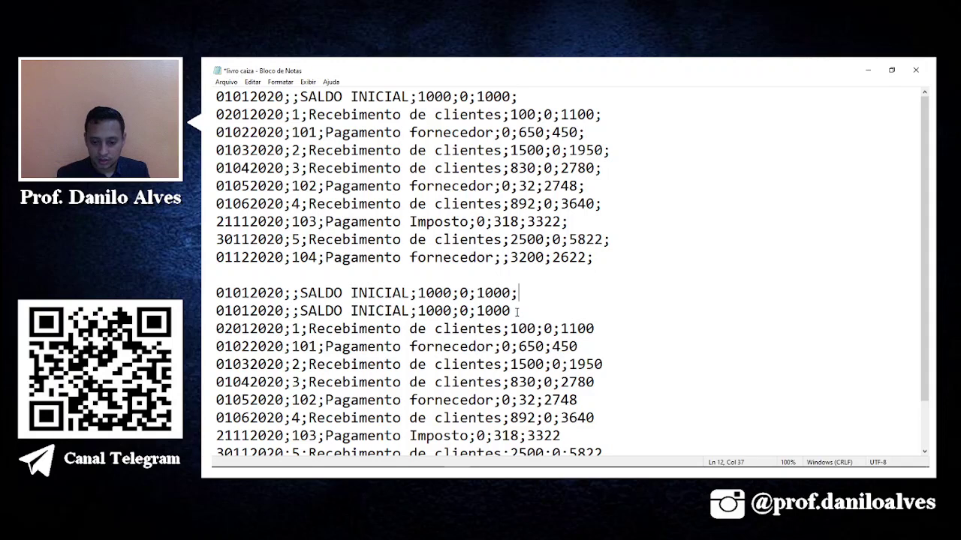
Close the text file without saving the changes.
scroll(561, 188, "down", 1)
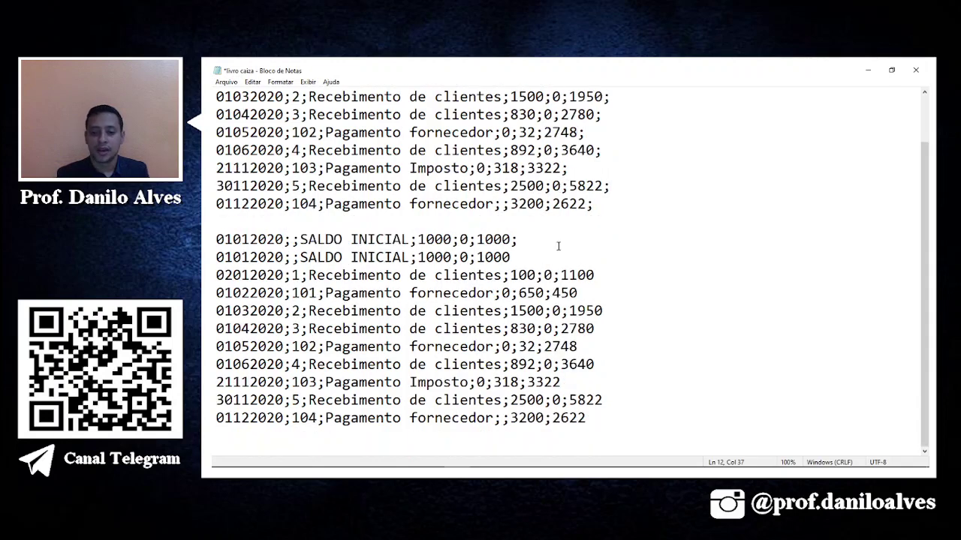
scroll(558, 246, "up", 1)
left_click(916, 70)
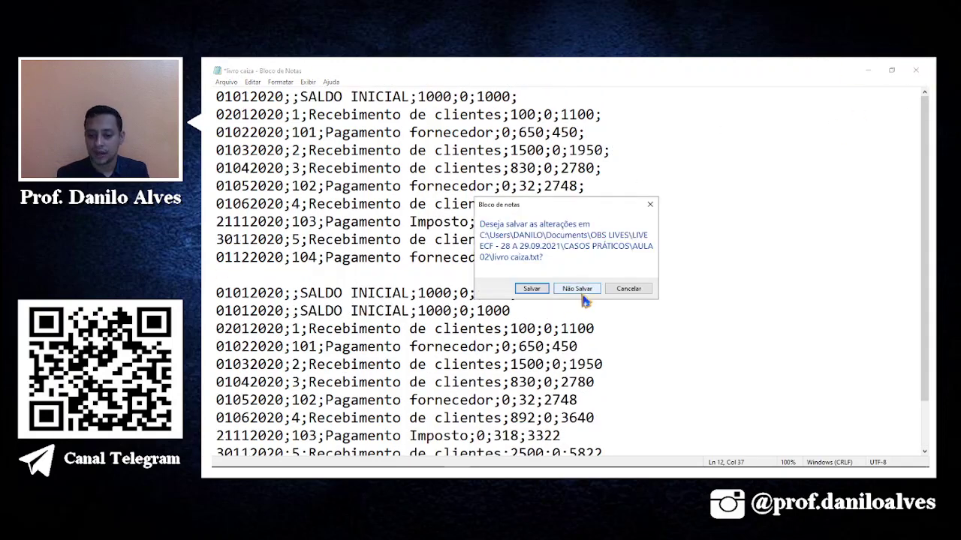
left_click(577, 288)
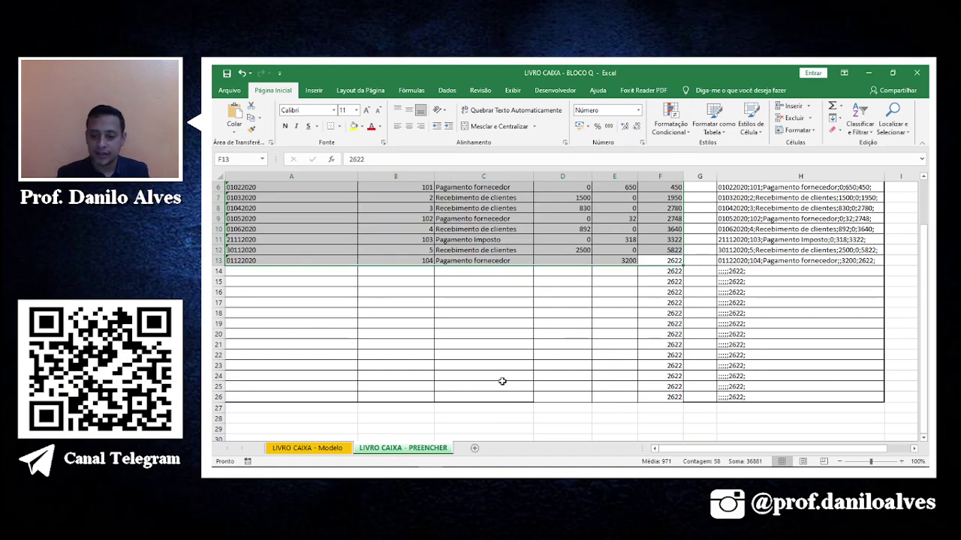
scroll(502, 382, "up", 1)
left_click(692, 315)
left_click(684, 398)
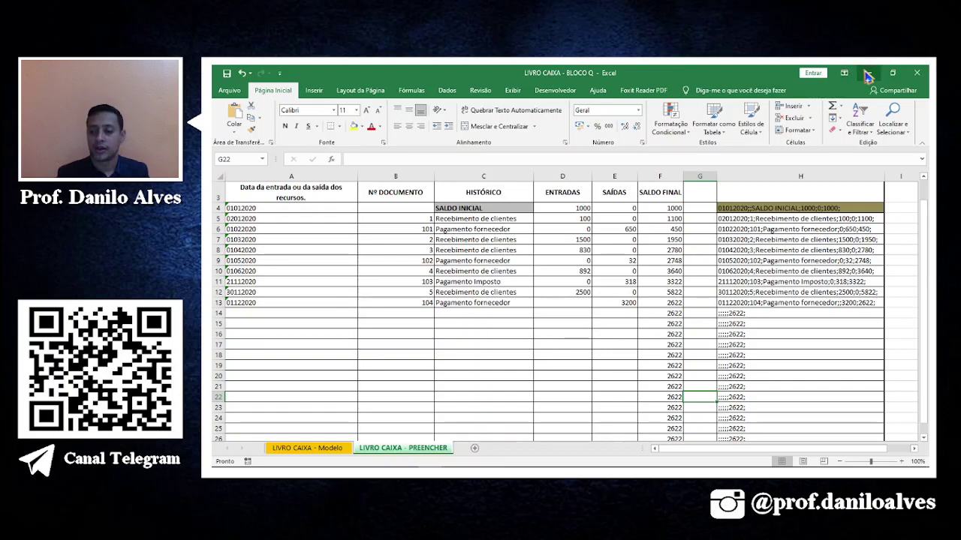
mouse_move(464, 471)
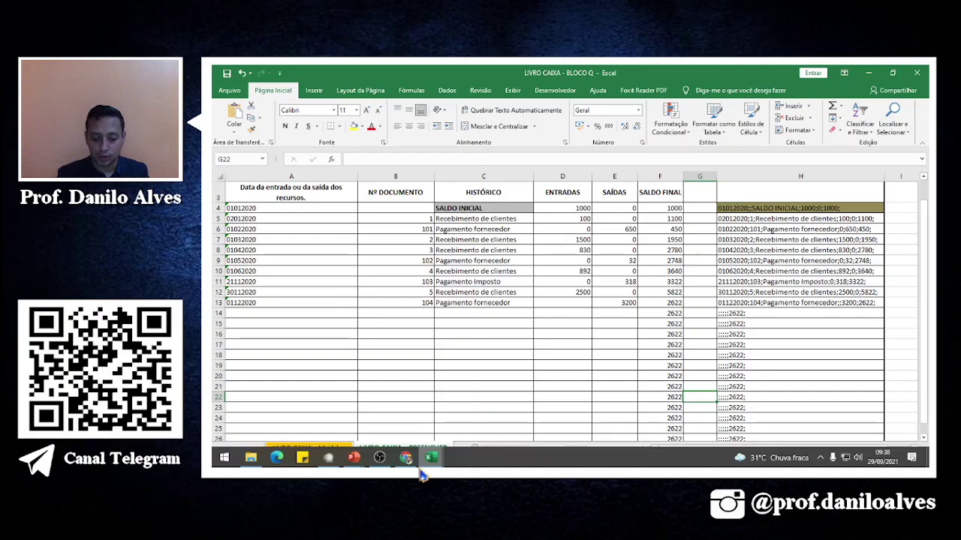
Import the cash book file livro caixa.txt into Sped ECF.
left_click(328, 459)
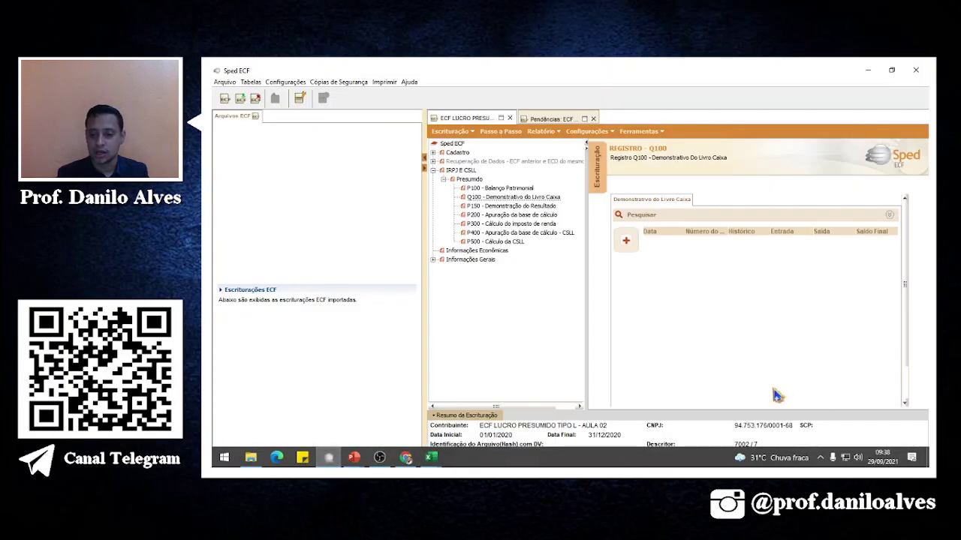
left_click(626, 241)
left_click(631, 255)
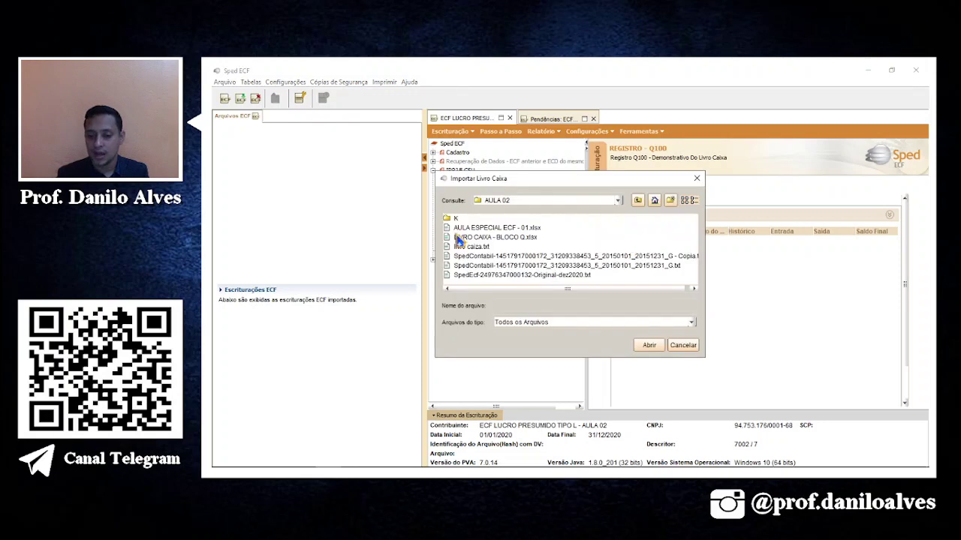
left_click(480, 247)
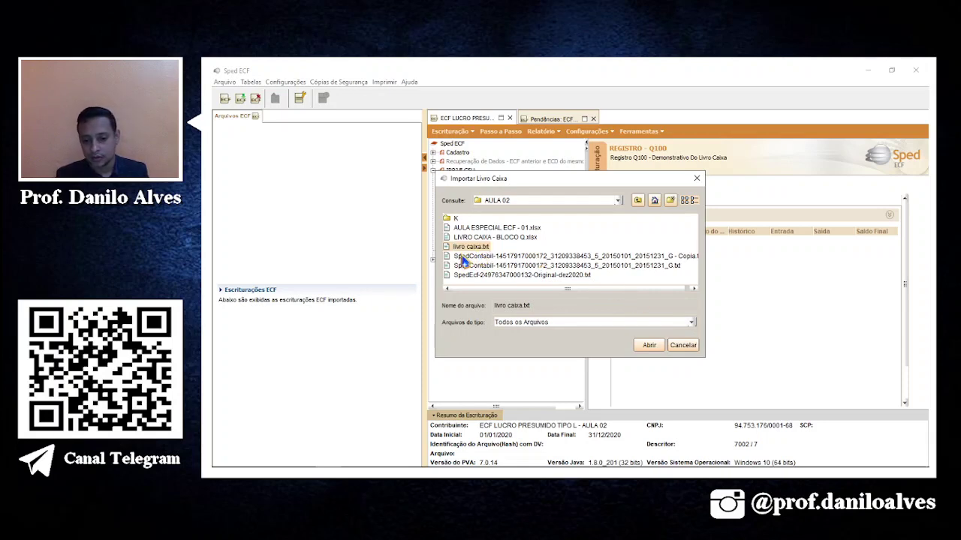
left_click(649, 345)
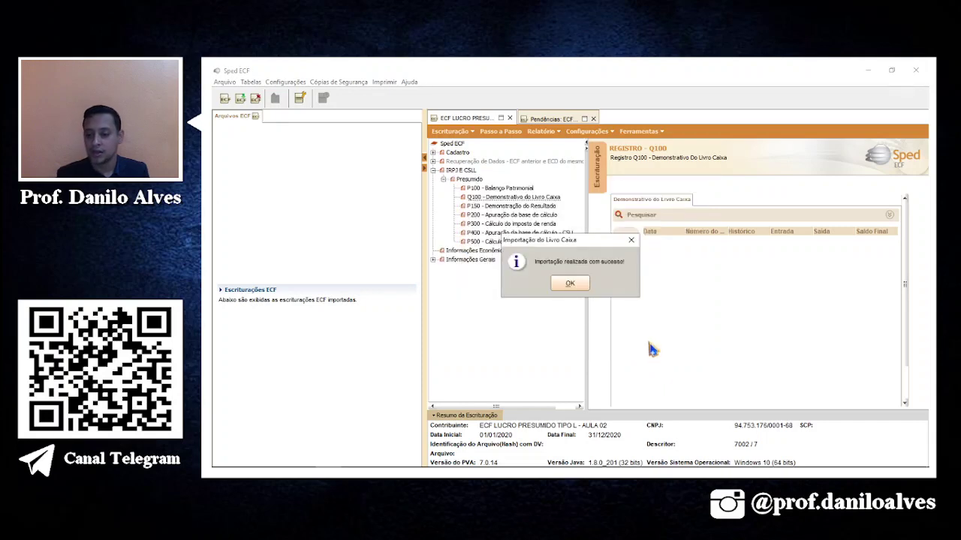
left_click(568, 283)
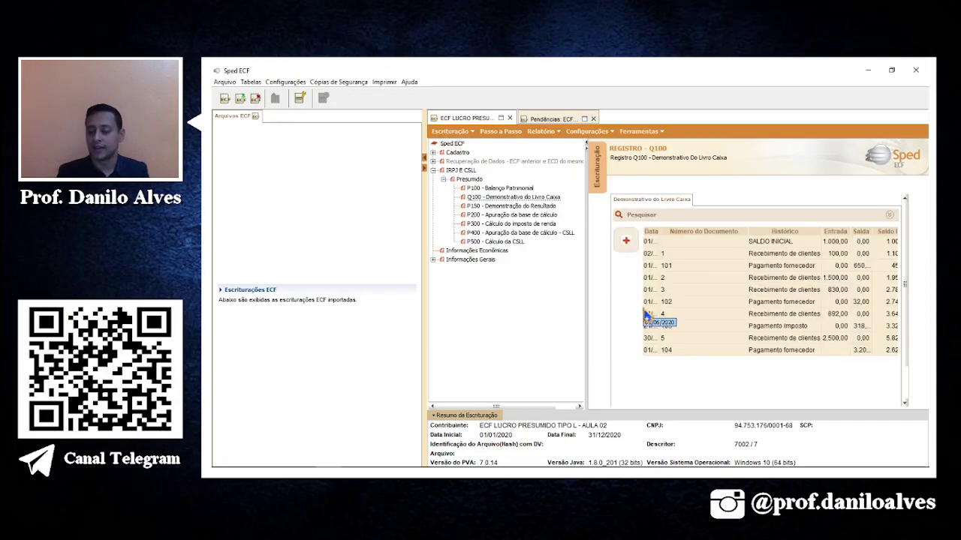
View the Q100 cash book entries down to 2.622,00 with a narrower side panel.
left_click(540, 407)
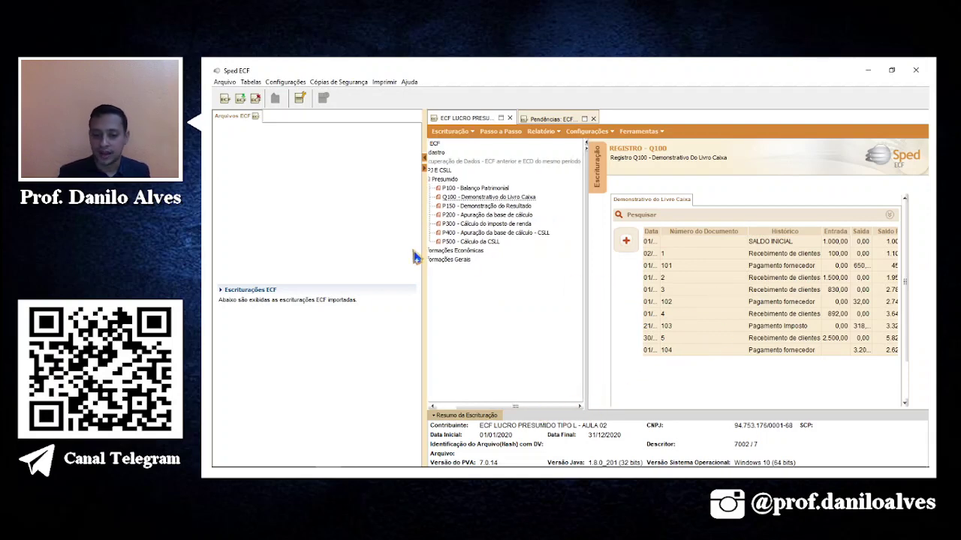
left_click_drag(423, 268, 257, 265)
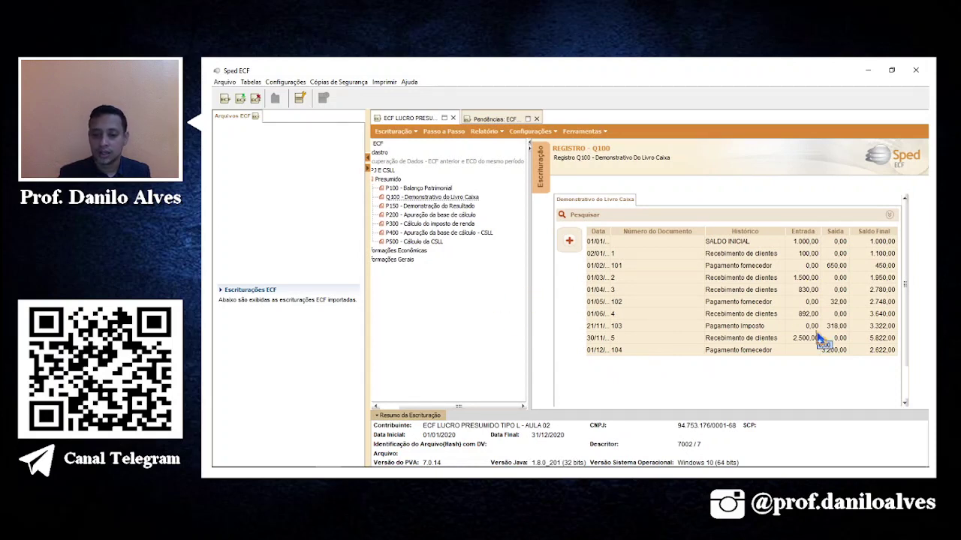
left_click(484, 131)
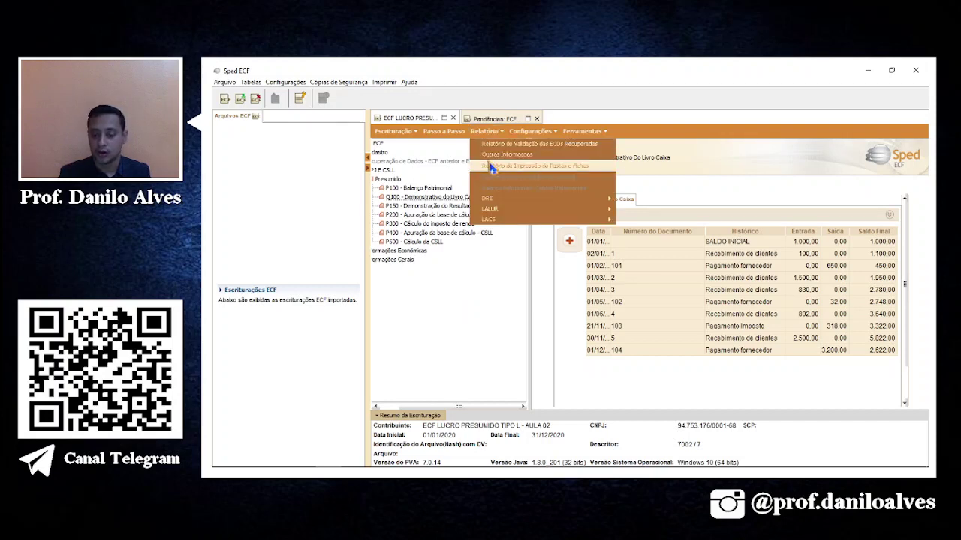
Review the Pastas e Fichas report options, including the IRPJ e CSLL and Mapeamento Contábil/Referencial lists.
left_click(491, 166)
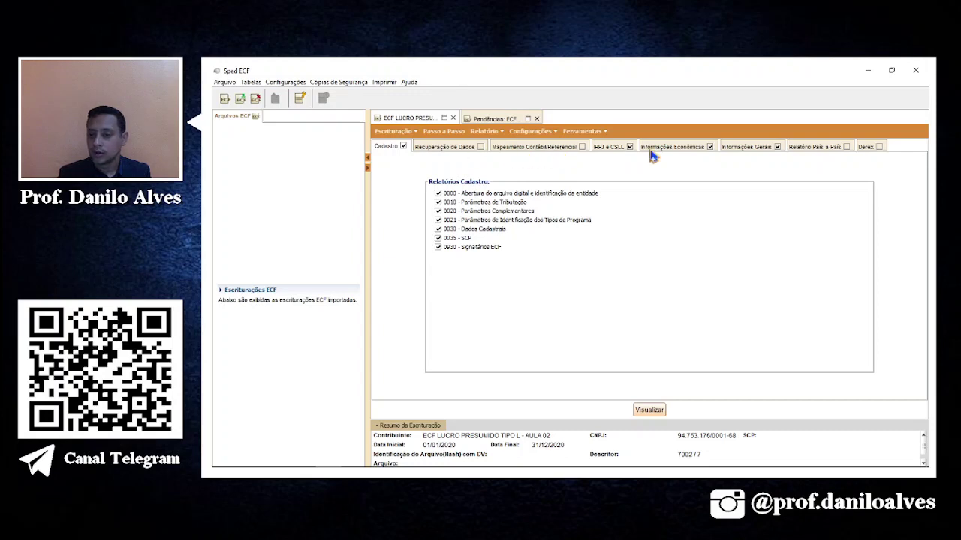
left_click(608, 147)
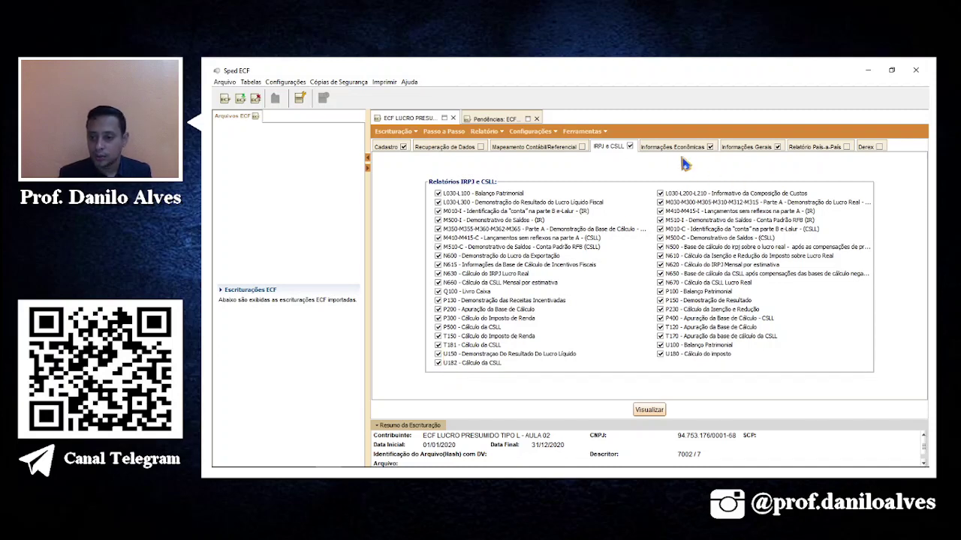
left_click(553, 148)
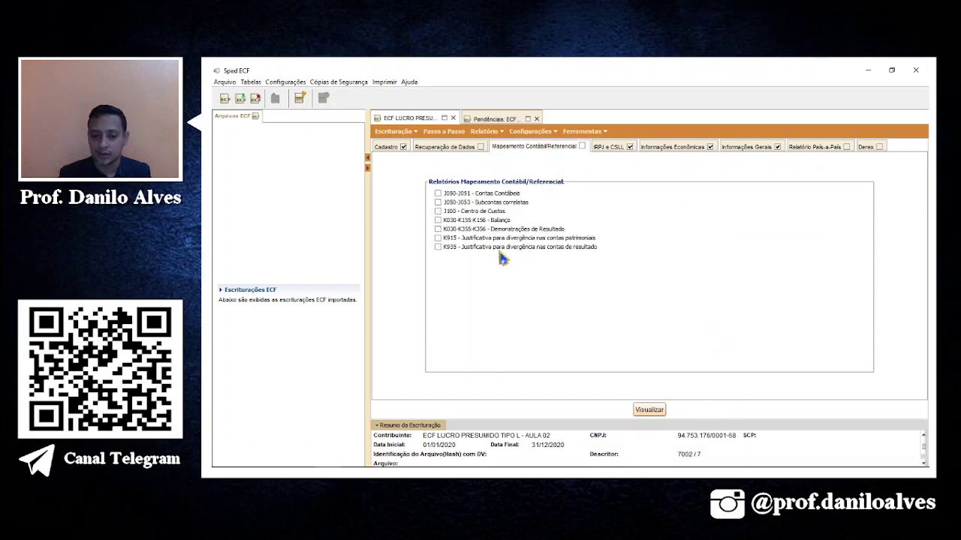
left_click(498, 135)
left_click(765, 273)
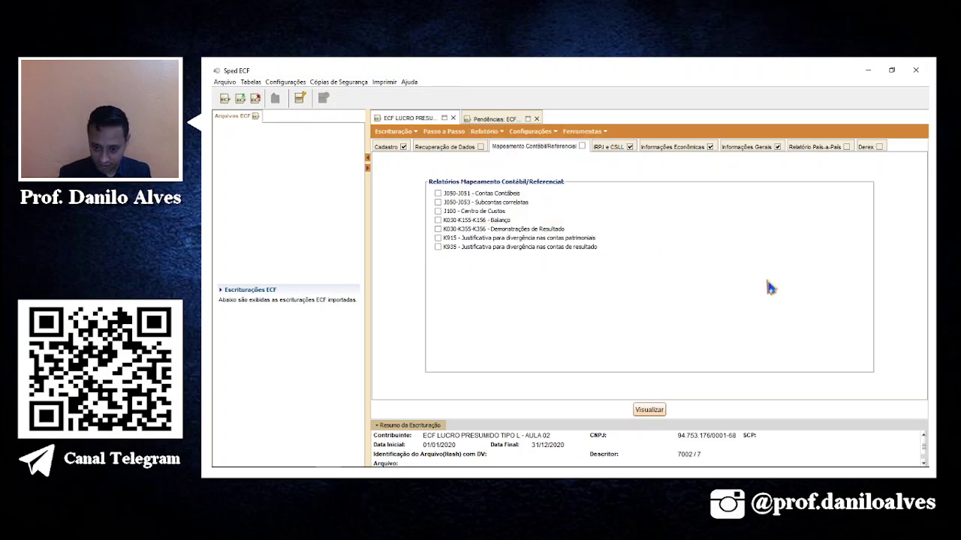
Preview the report, save it as a PDF in AULA 02, and return to Passo a Passo.
left_click(649, 410)
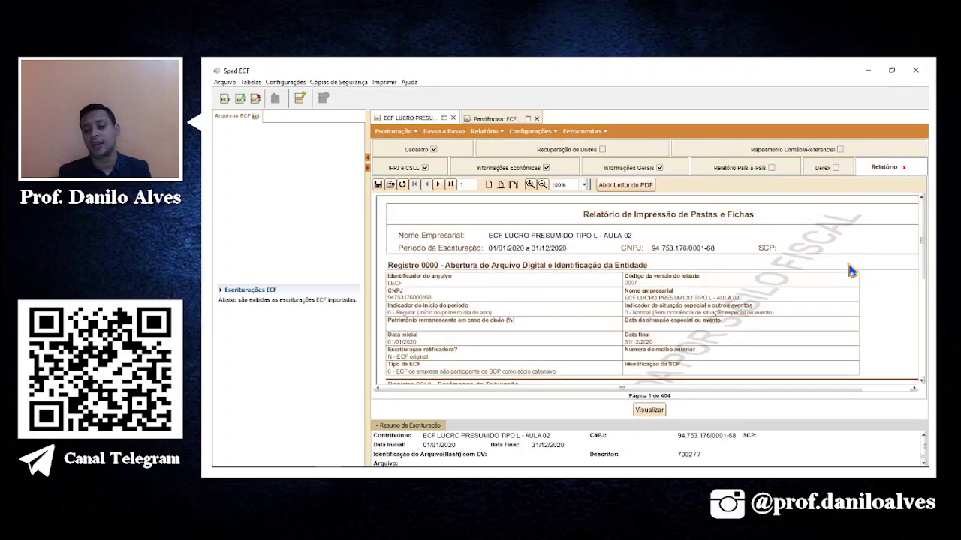
left_click(379, 185)
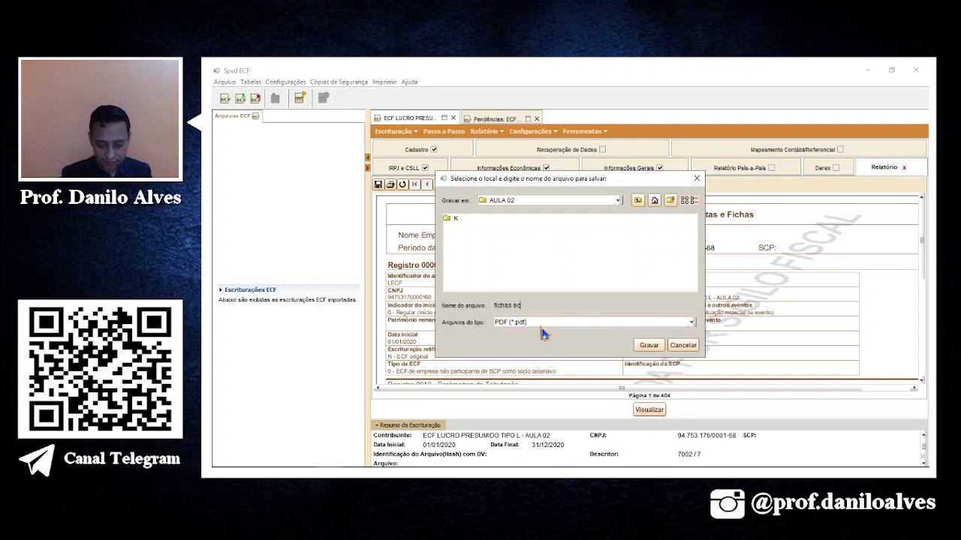
key("Return")
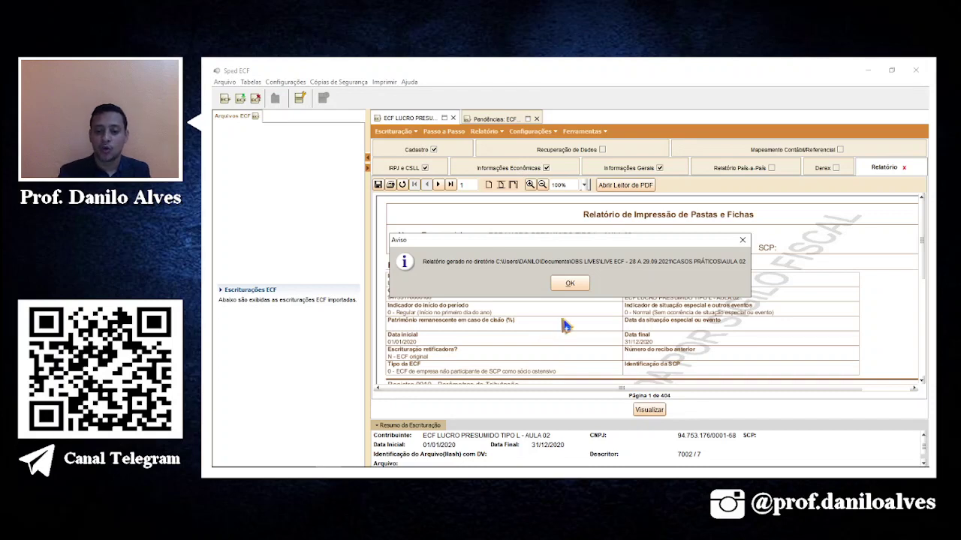
left_click(578, 284)
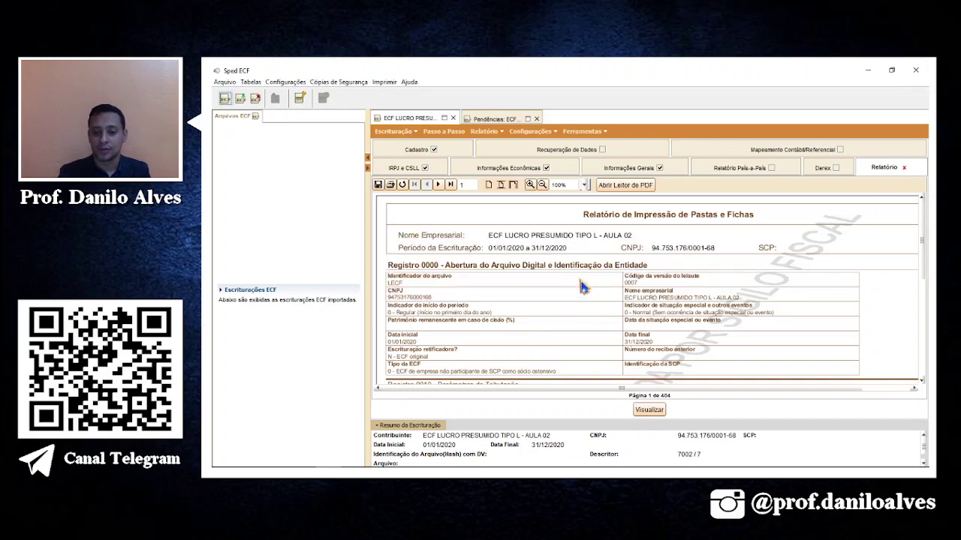
left_click(439, 133)
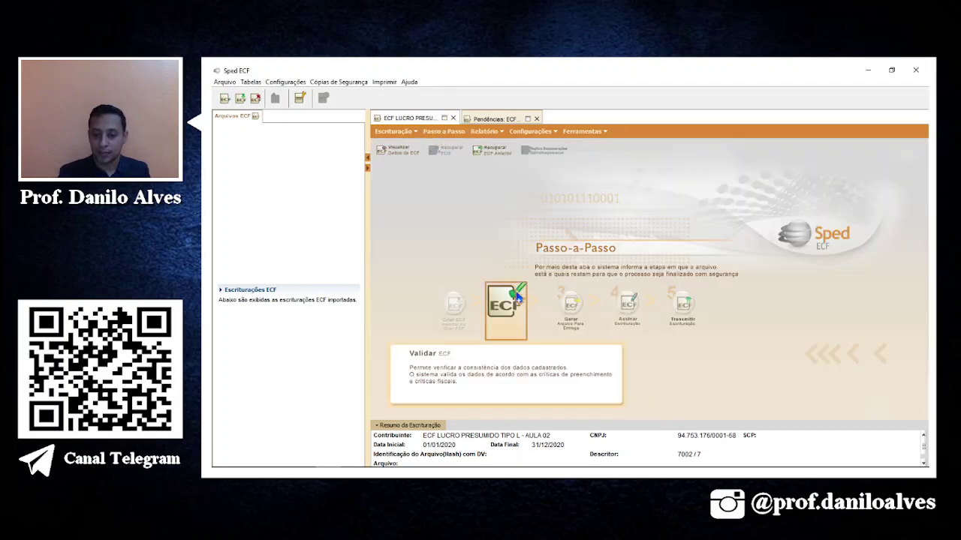
Run Validar ECF twice, dismissing the error and not-yet-validated warnings each time.
left_click(519, 300)
left_click(574, 285)
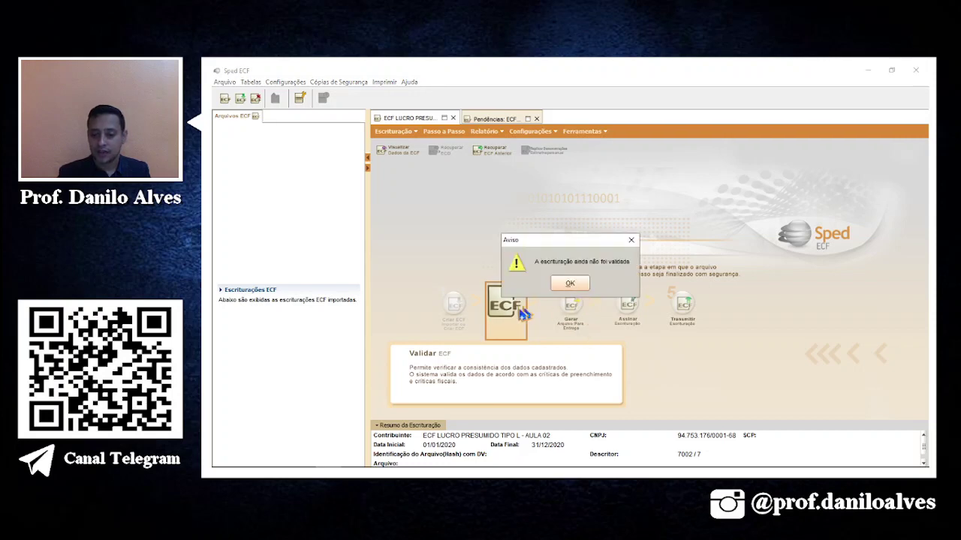
left_click(568, 284)
left_click(507, 304)
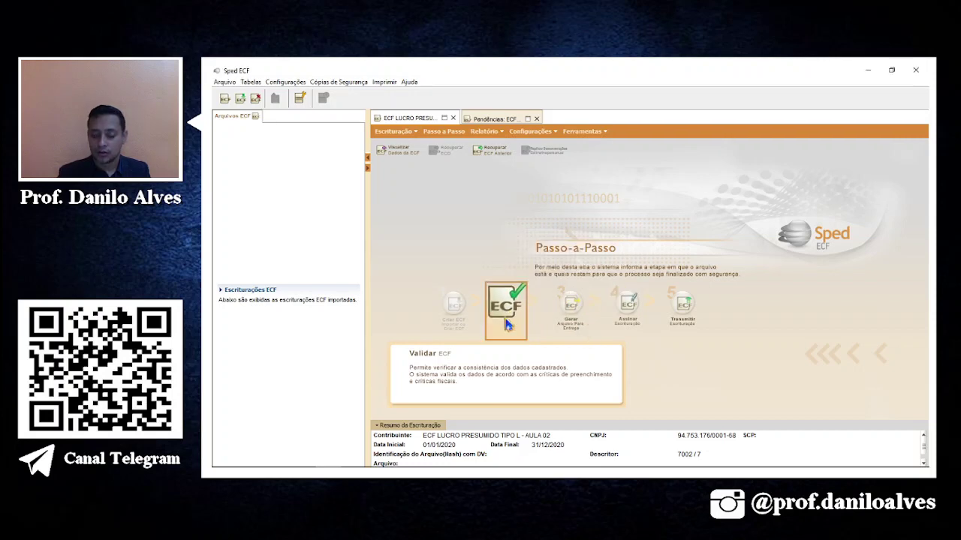
left_click(574, 285)
left_click(568, 286)
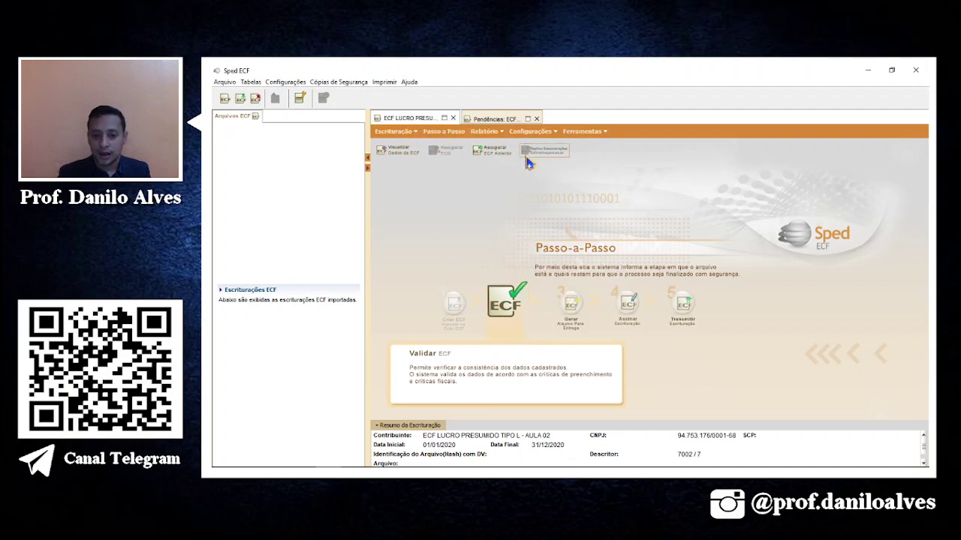
Follow the Pendências error to the Q100 register and select the 21/11 tax payment entry.
left_click(516, 119)
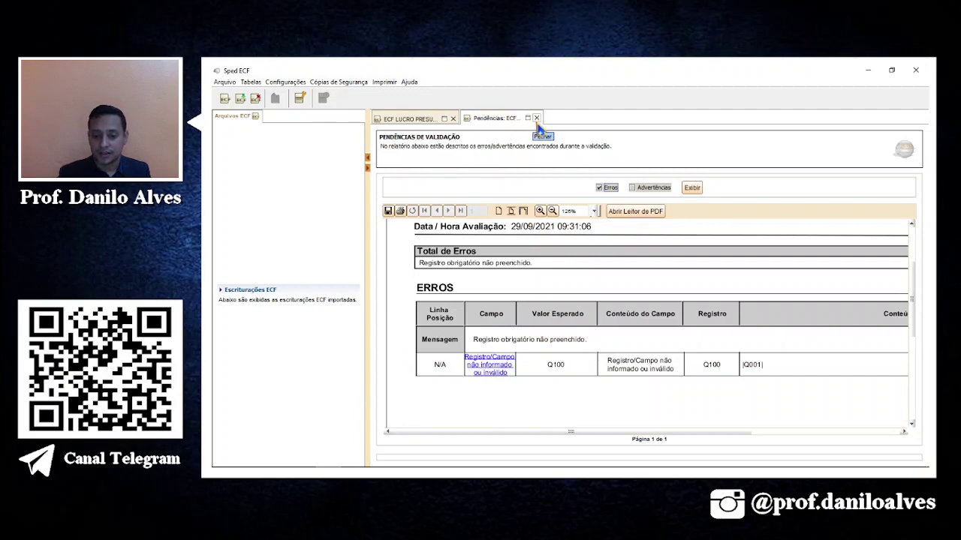
left_click(480, 366)
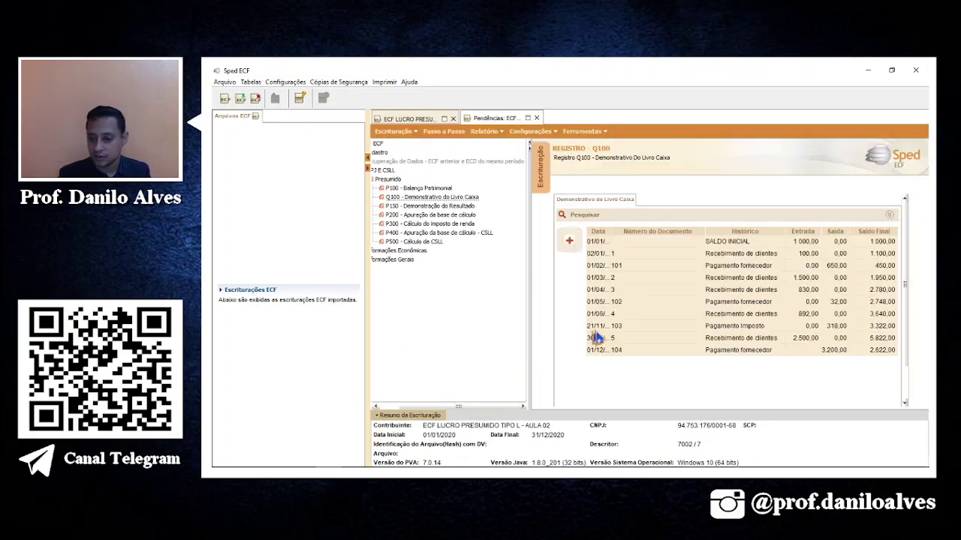
left_click(612, 328)
left_click(581, 134)
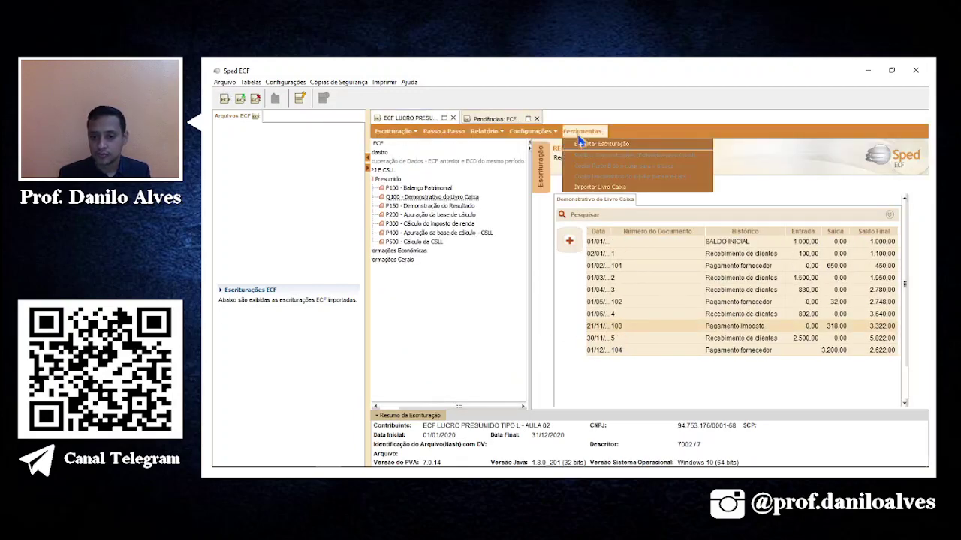
Revalidate the bookkeeping from Passo a Passo and dismiss the resulting messages.
left_click(463, 135)
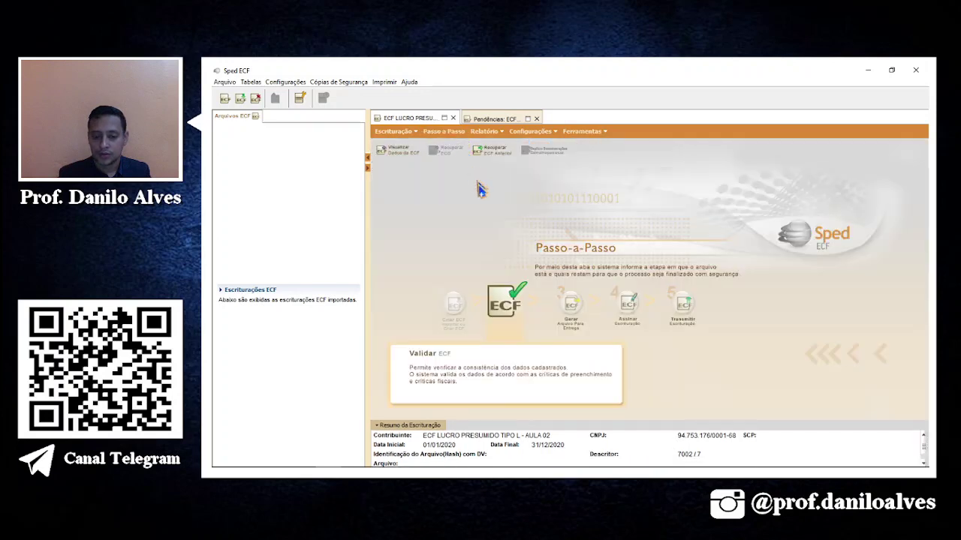
left_click(506, 306)
left_click(568, 287)
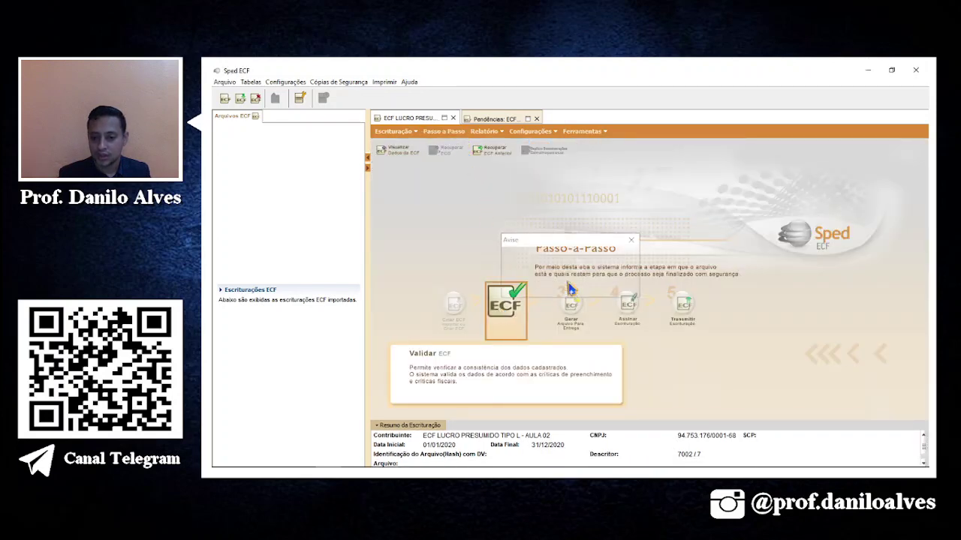
left_click(569, 286)
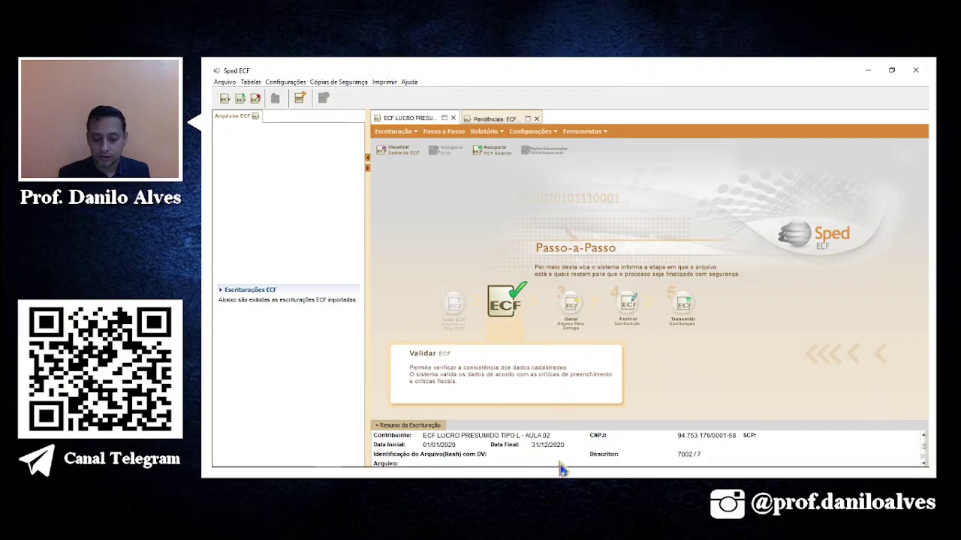
mouse_move(553, 467)
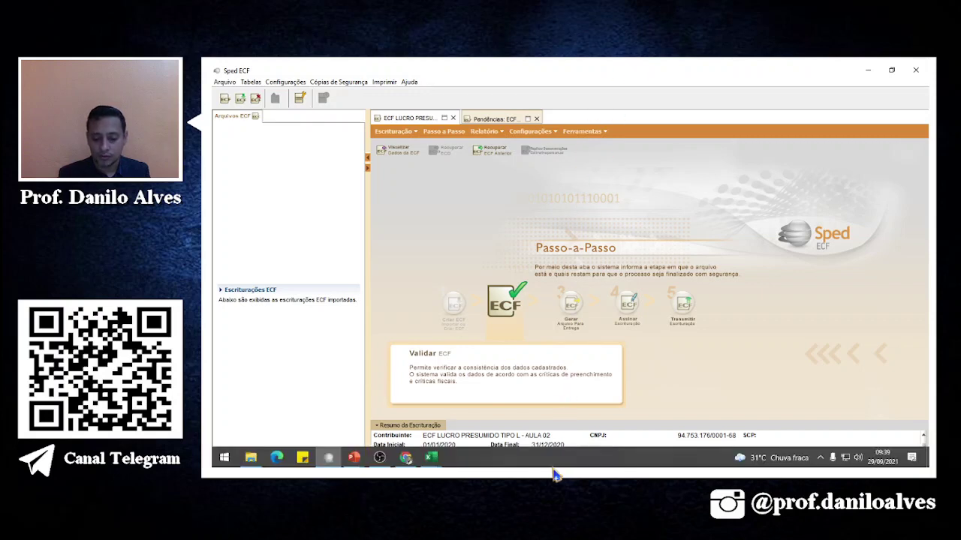
Put the SLIDE + WEBCAM scene with the Lucro Presumido cases on air in OBS.
left_click(384, 464)
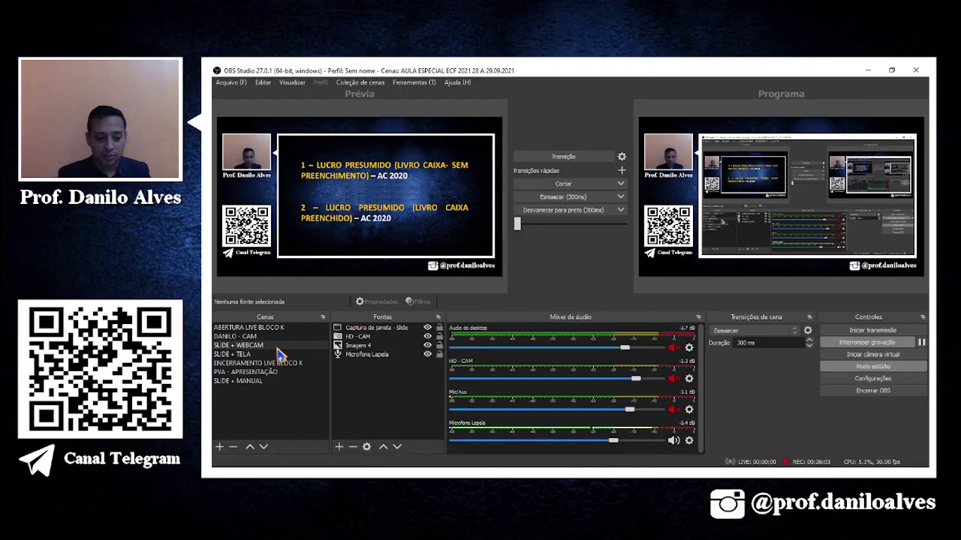
left_click(563, 156)
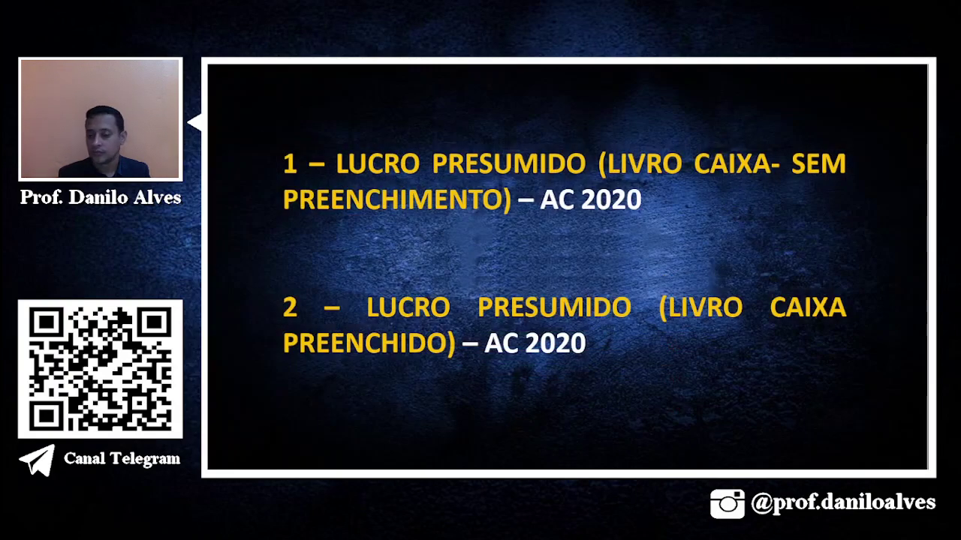
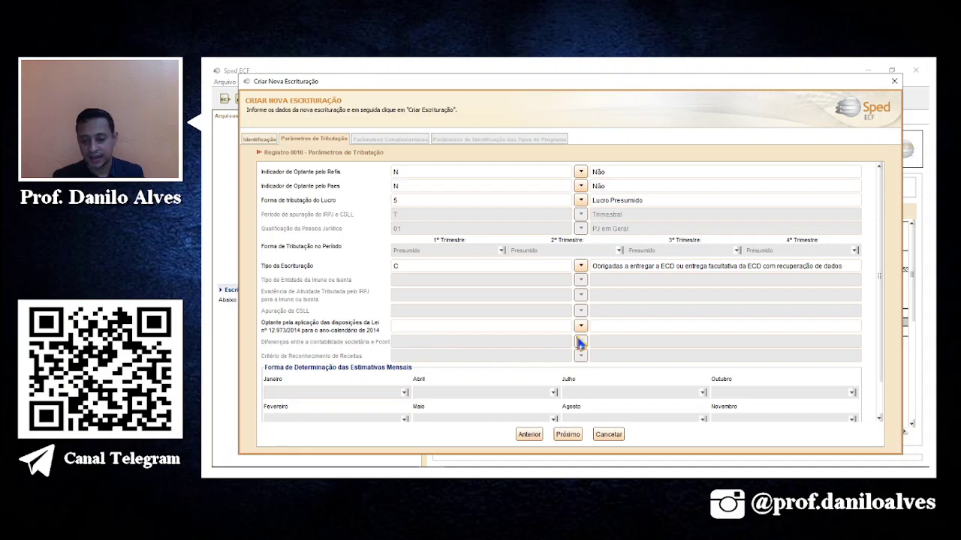
Set Optante Lei 12.973/2014 and Diferenças Contabilidade/Fcont to N, then advance to Parâmetros Complementares.
left_click(579, 328)
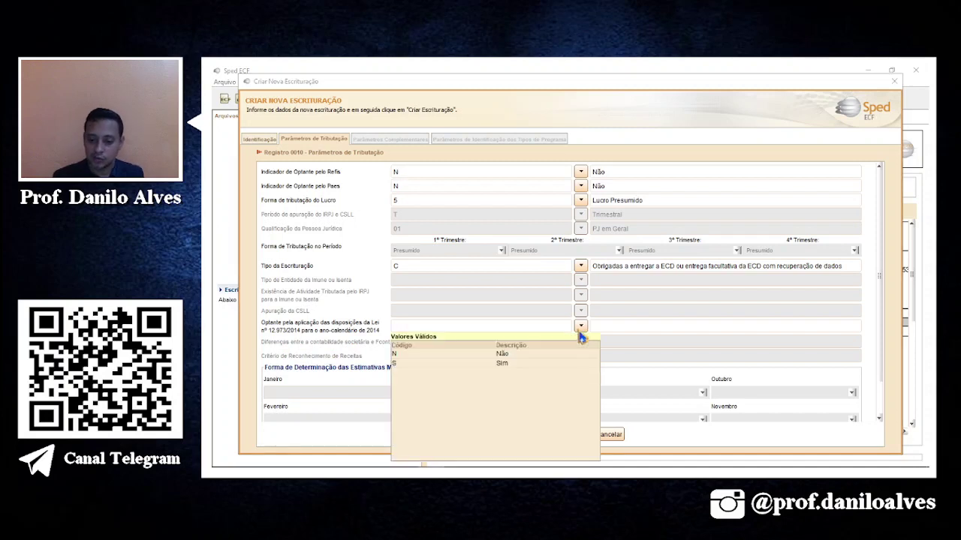
left_click(492, 358)
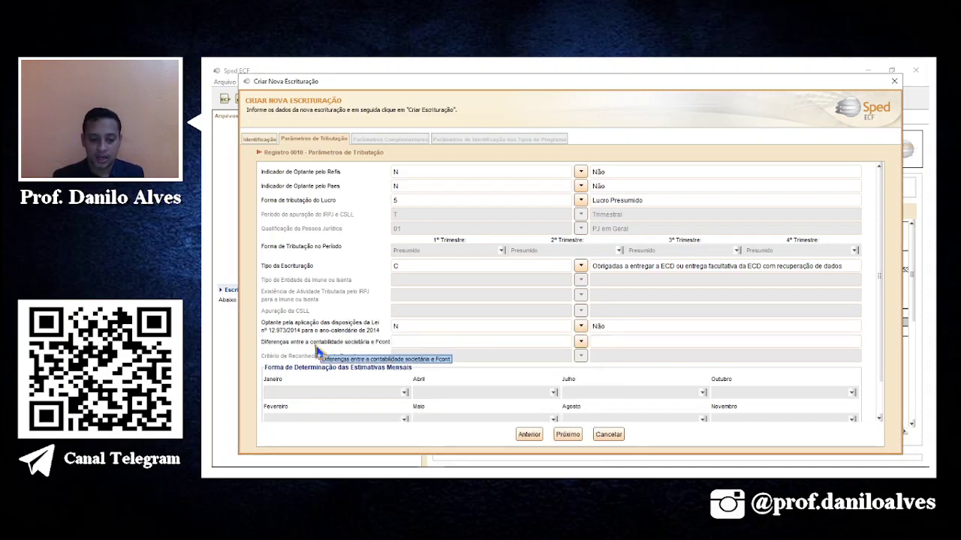
left_click(580, 343)
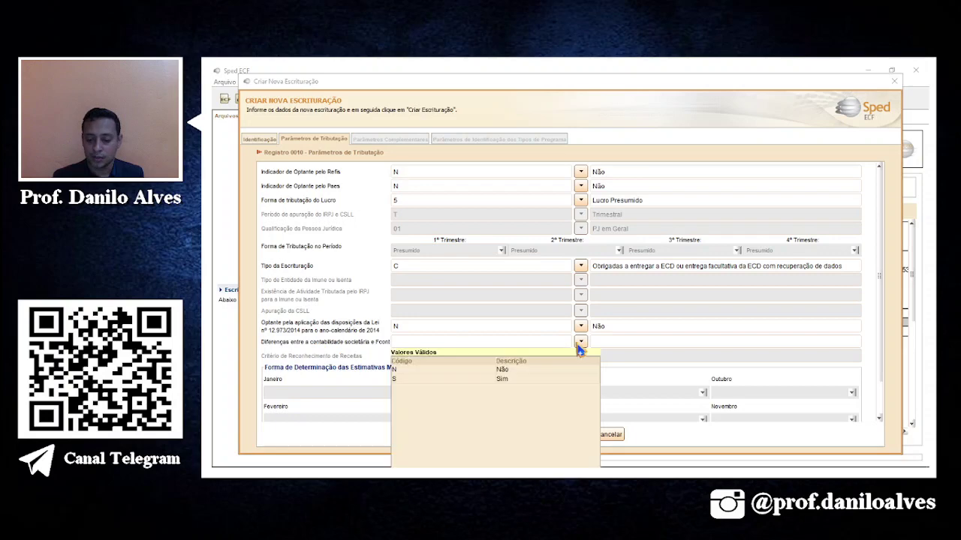
left_click(510, 372)
scroll(579, 375, "down", 3)
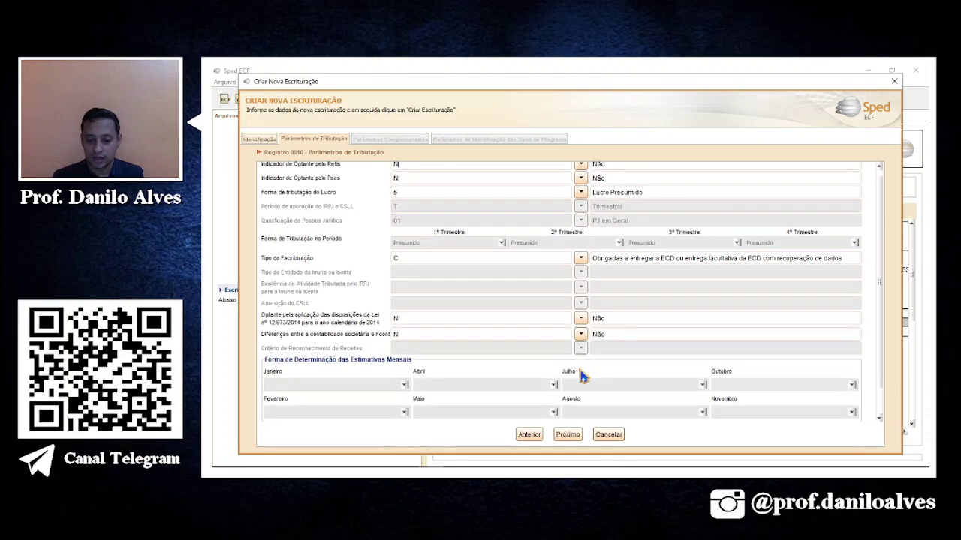
scroll(582, 377, "up", 3)
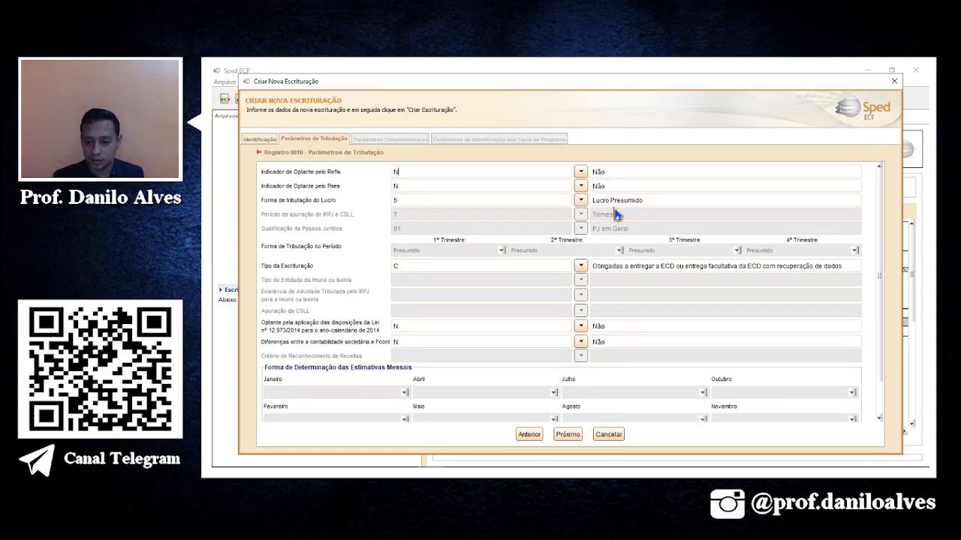
left_click(568, 435)
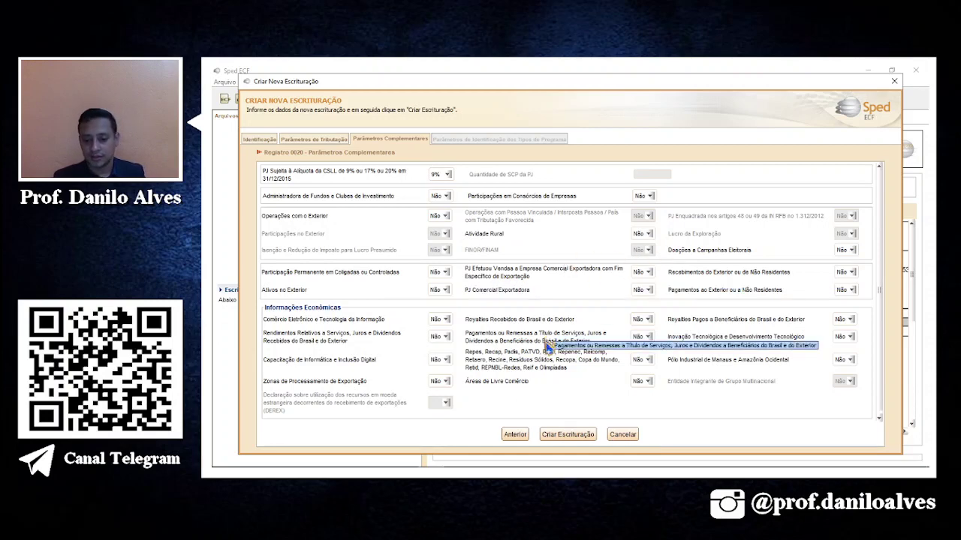
Create the Lucro Presumido escrituração, confirming Sim to close the currently open one.
left_click(569, 436)
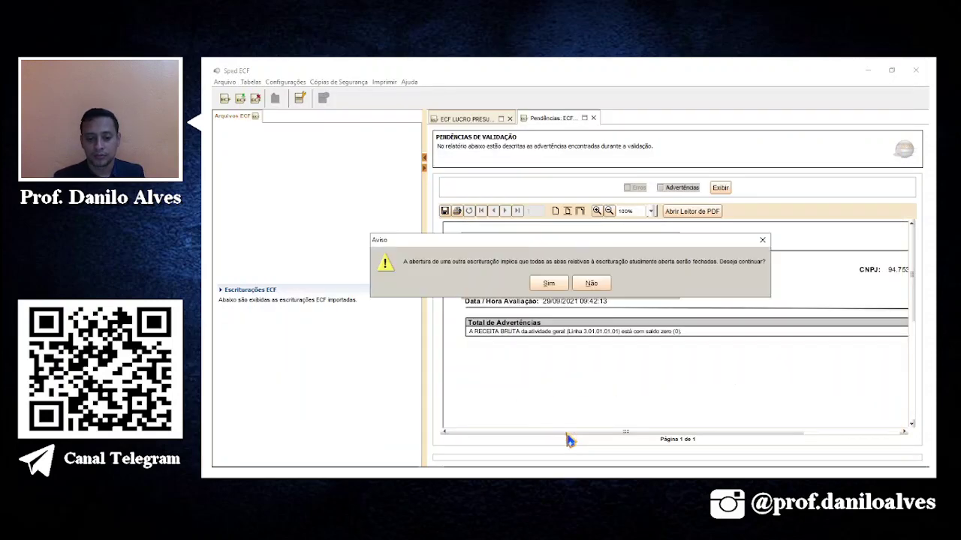
left_click(561, 287)
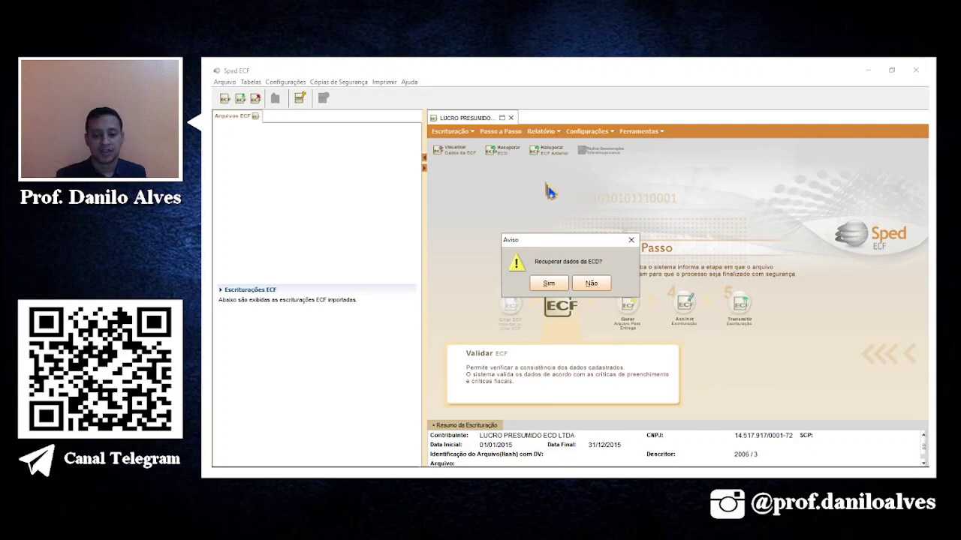
Accept ECD recovery and browse to OBS LIVES > LIVE ECF > CASOS PRÁTICOS > AULA 02.
left_click(548, 284)
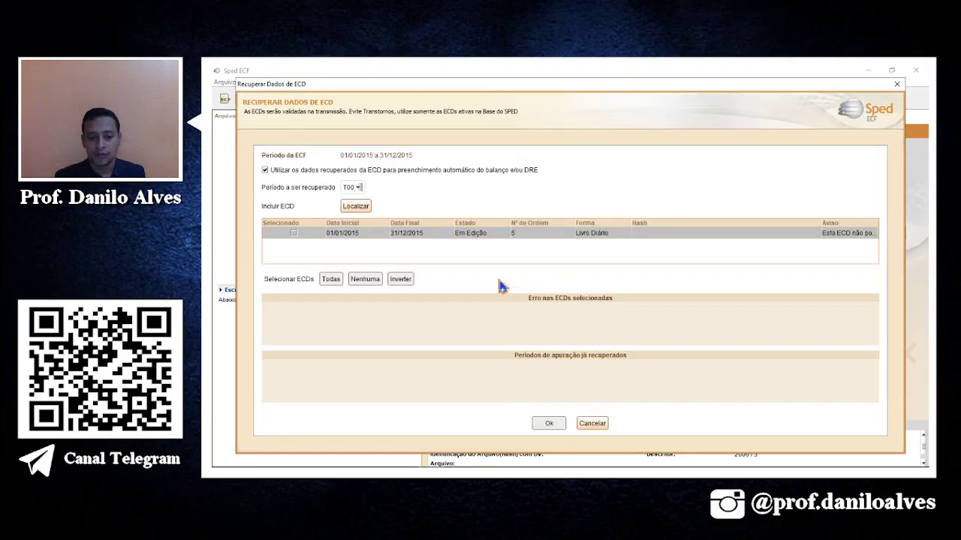
left_click(368, 211)
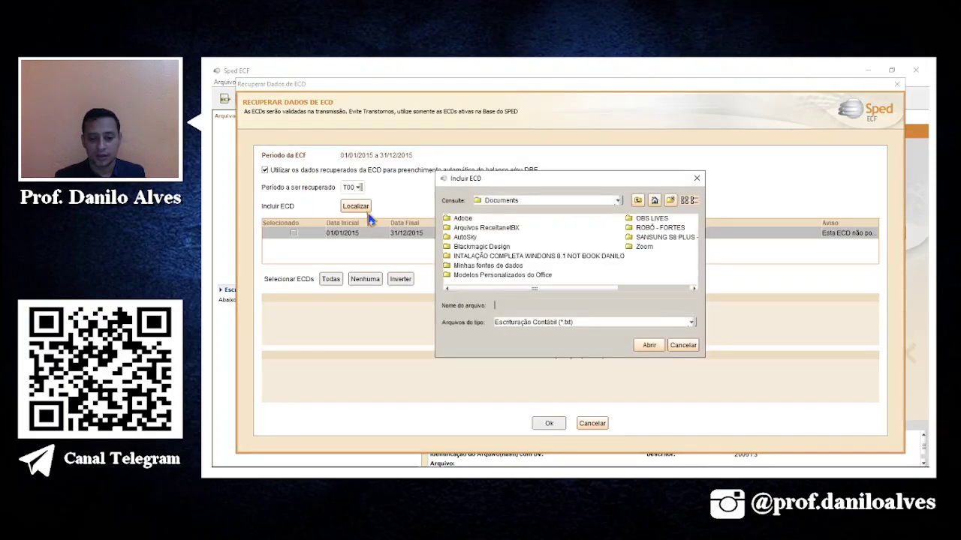
left_click(652, 219)
double_click(657, 221)
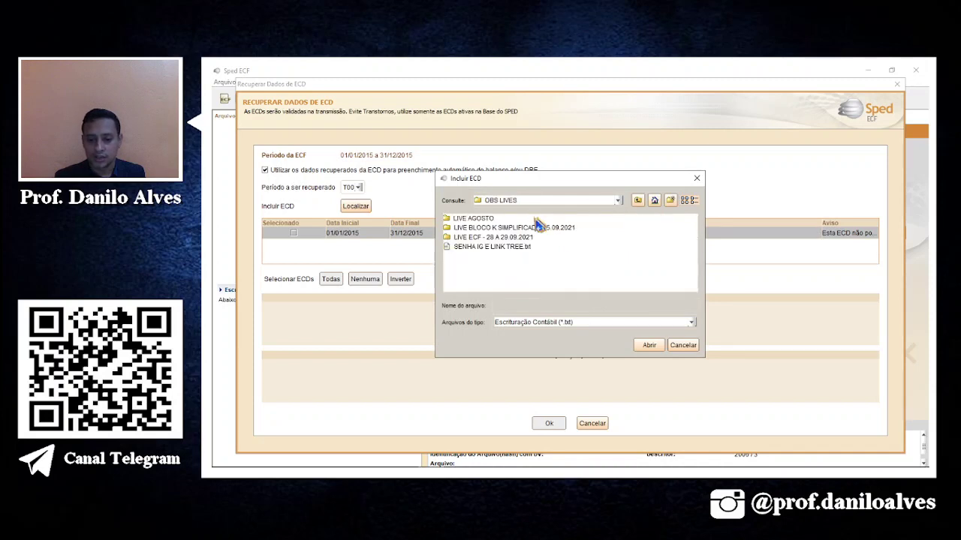
double_click(491, 238)
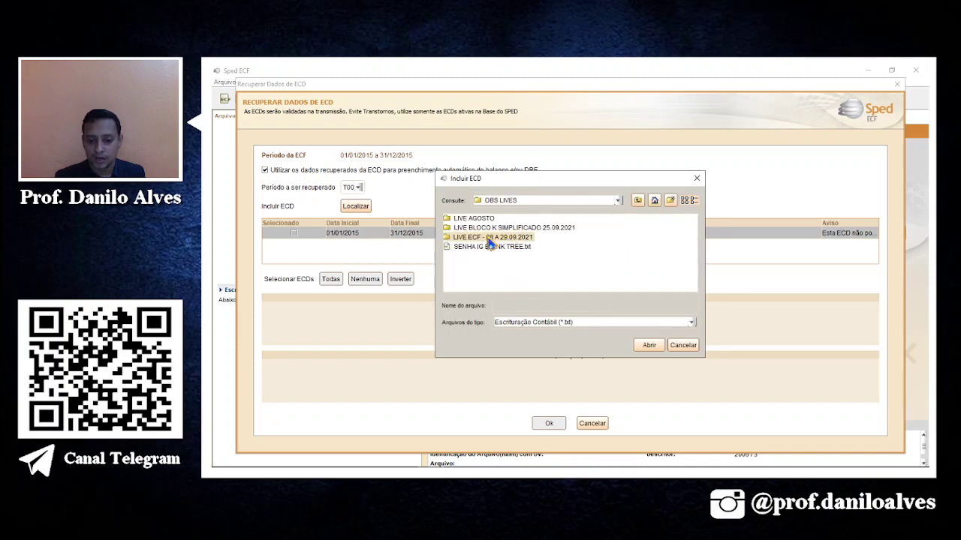
double_click(479, 219)
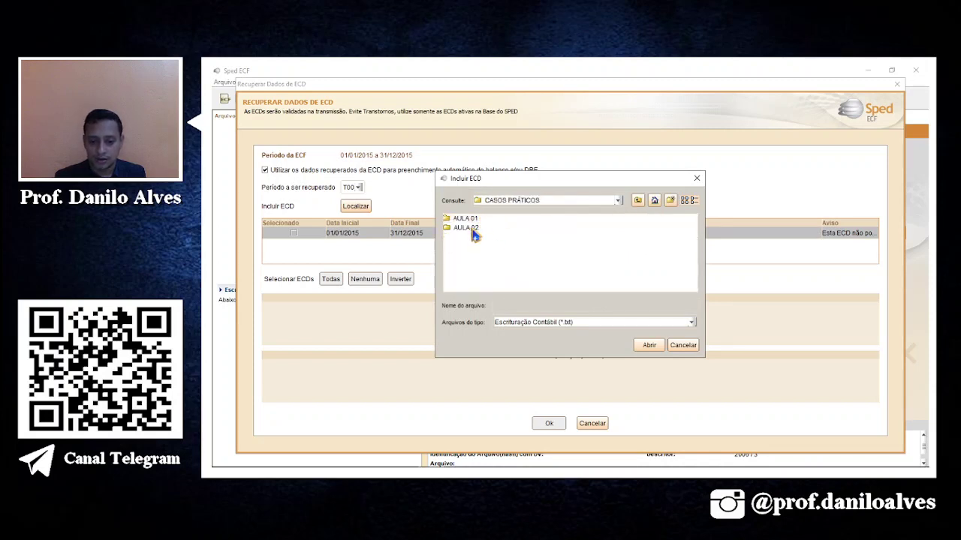
double_click(471, 228)
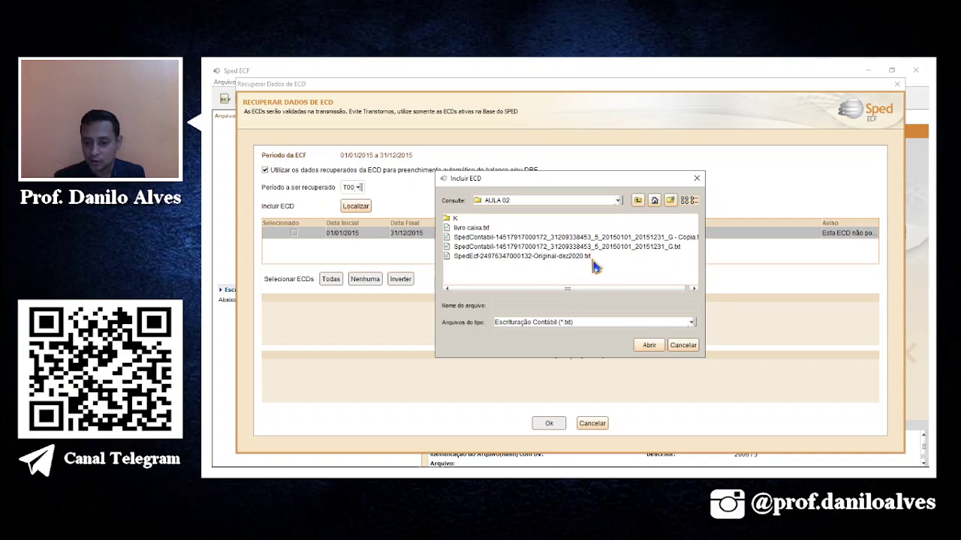
In File Explorer, go to Documentos > OBS LIVES > LIVE ECF > CASOS PRÁTICOS > AULA 02.
left_click(250, 459)
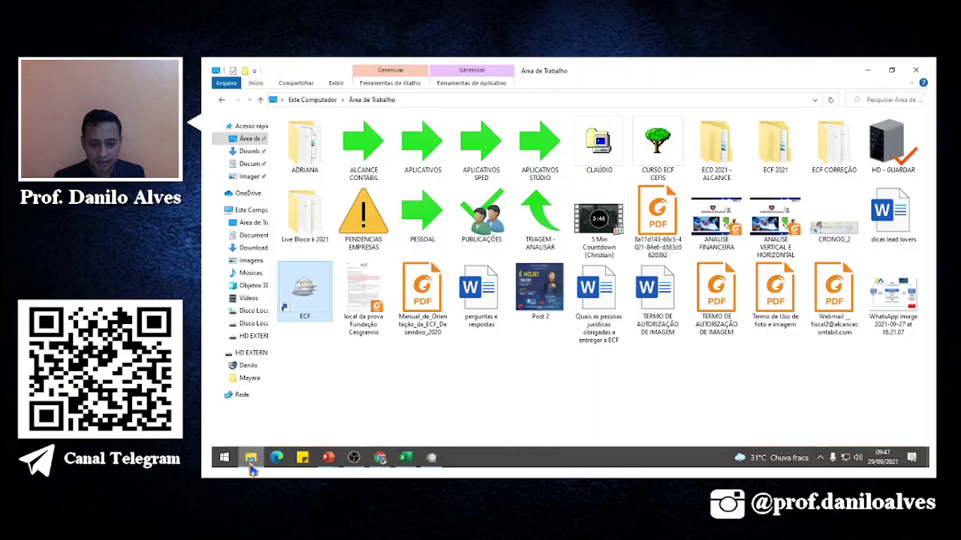
left_click(252, 466)
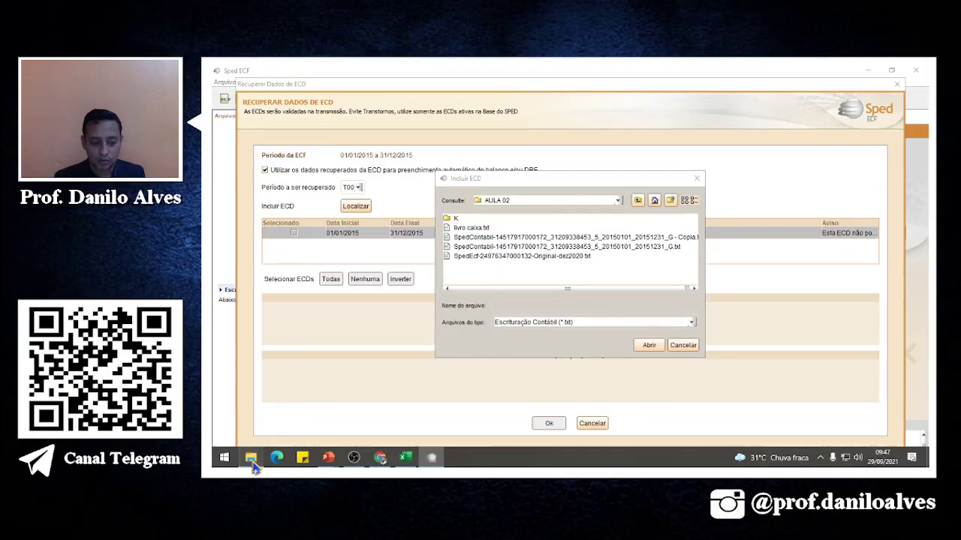
left_click(253, 465)
left_click(249, 164)
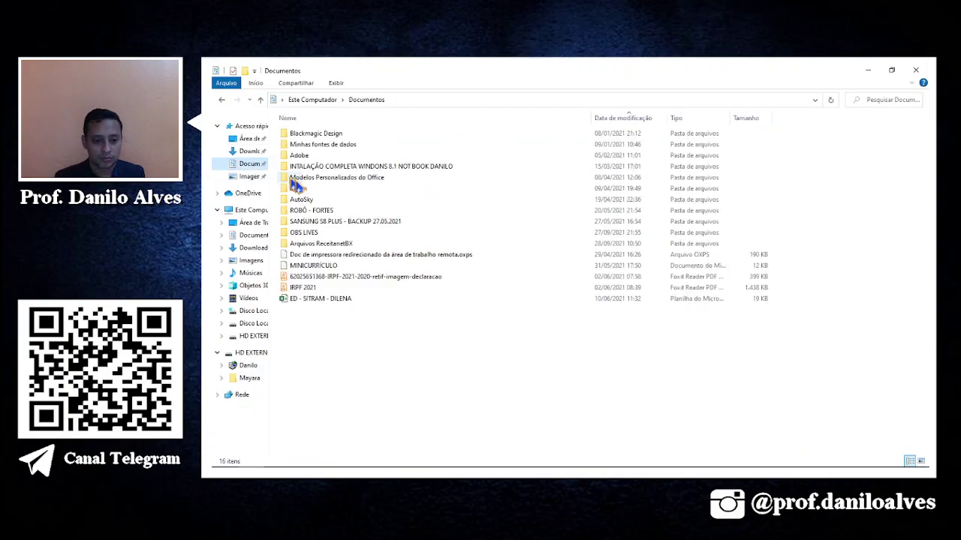
double_click(321, 233)
double_click(343, 156)
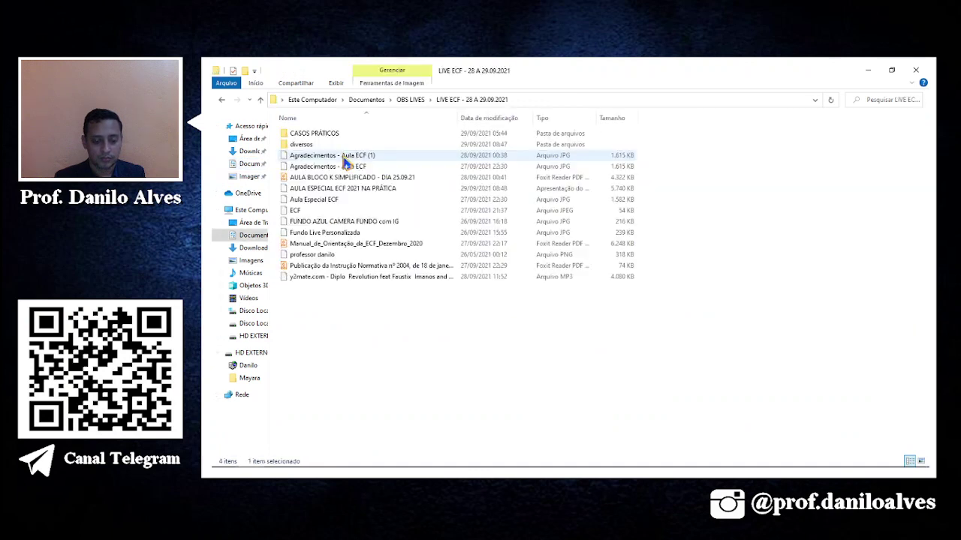
double_click(349, 133)
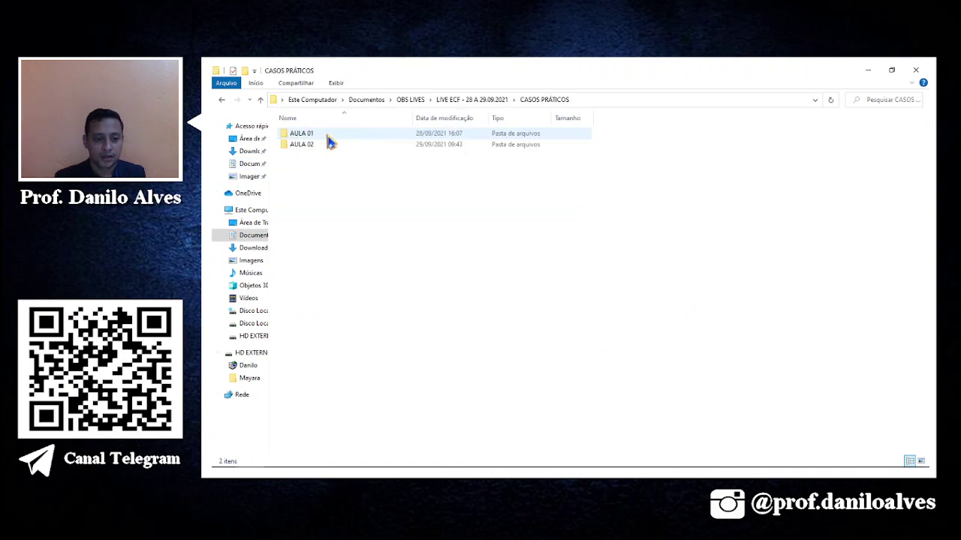
double_click(313, 145)
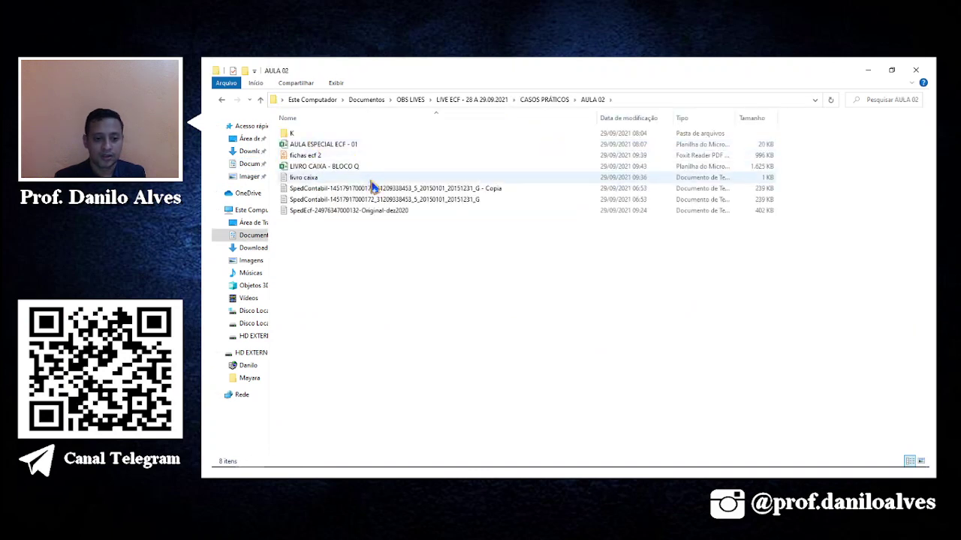
View the SpedContabil _G ECD text in Notepad, check the K folder, and return to Sped ECF.
double_click(427, 200)
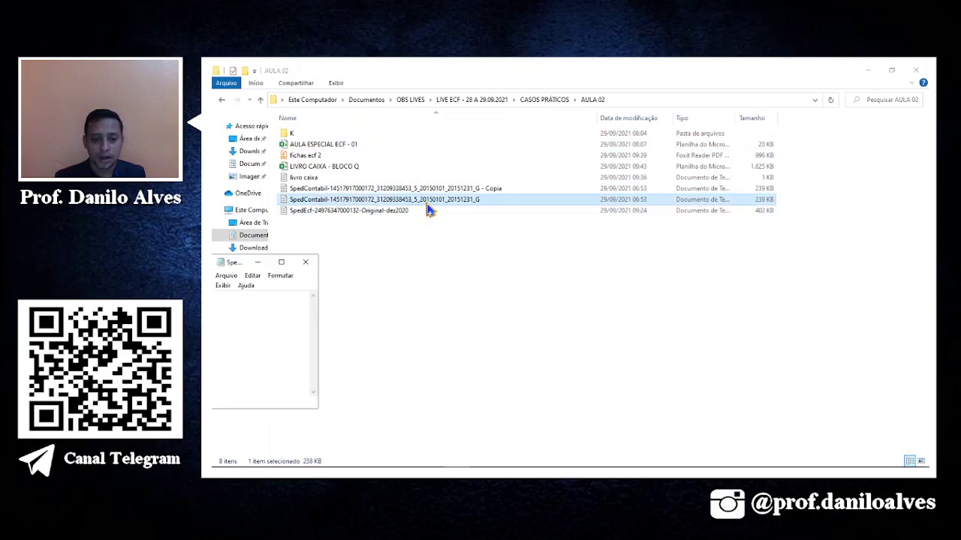
left_click(280, 263)
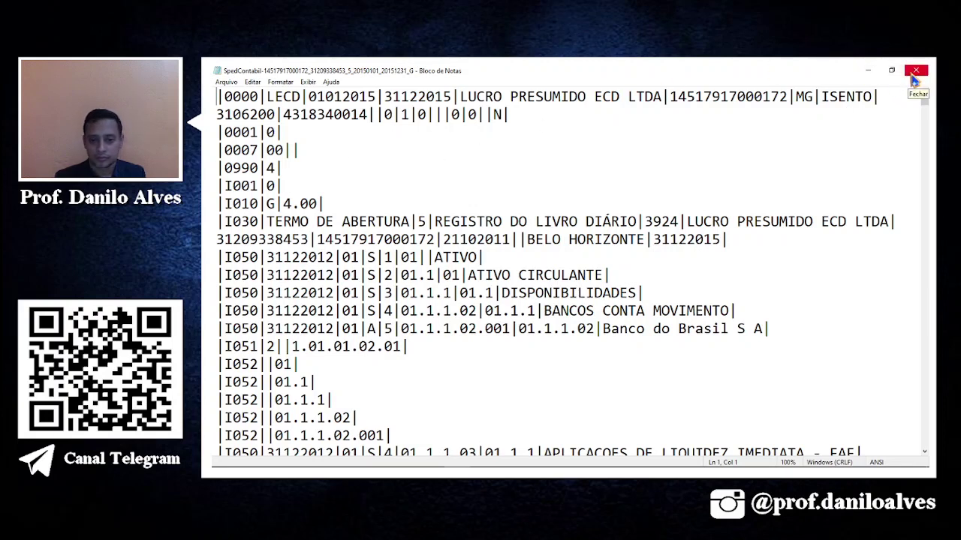
left_click(915, 75)
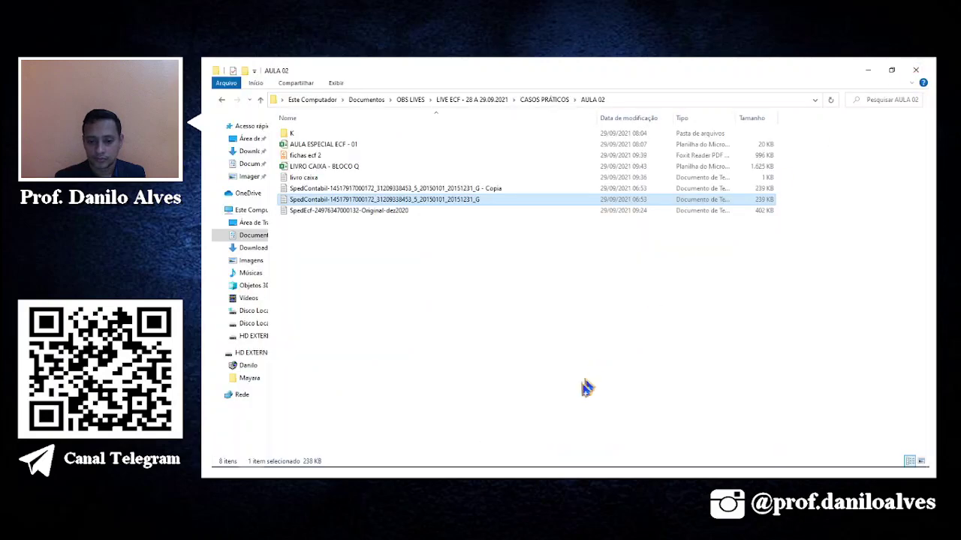
mouse_move(476, 474)
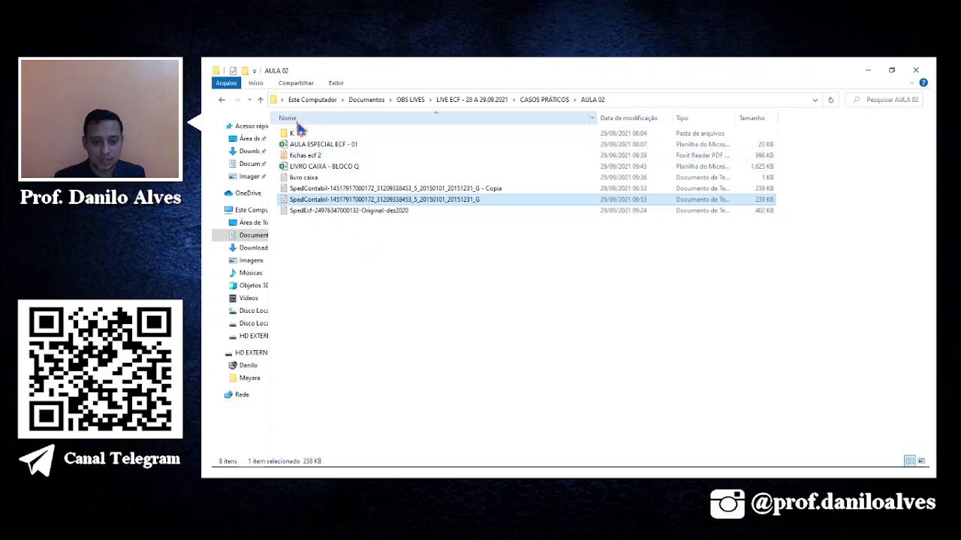
double_click(292, 133)
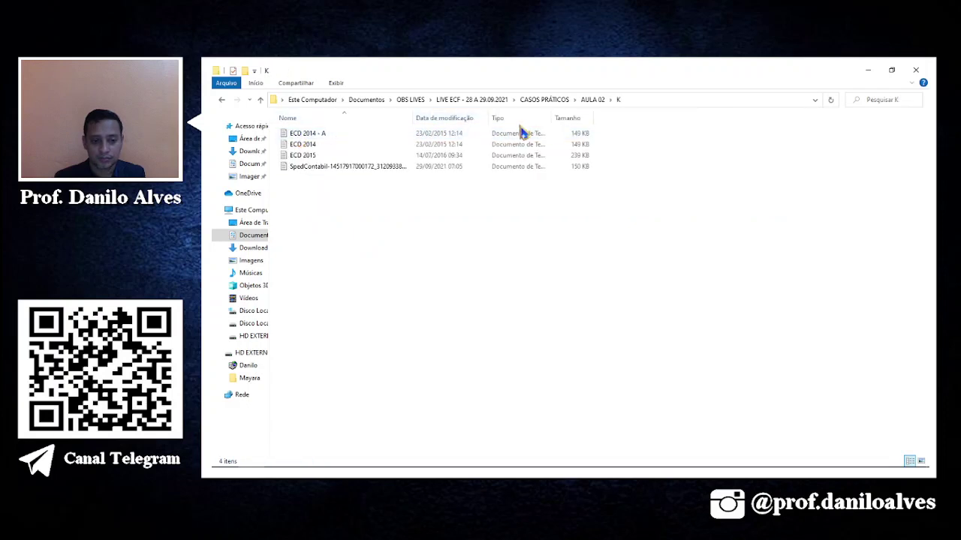
left_click(545, 99)
mouse_move(457, 471)
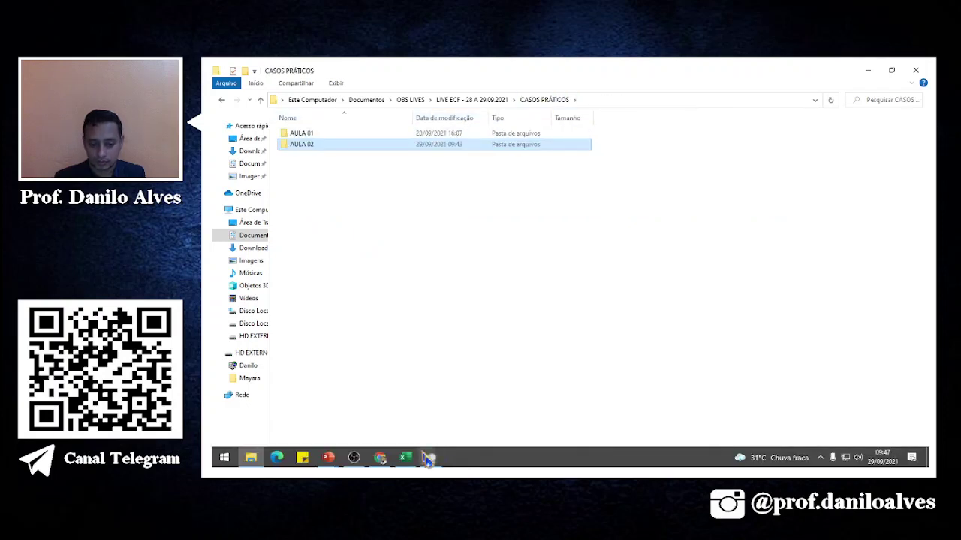
left_click(427, 458)
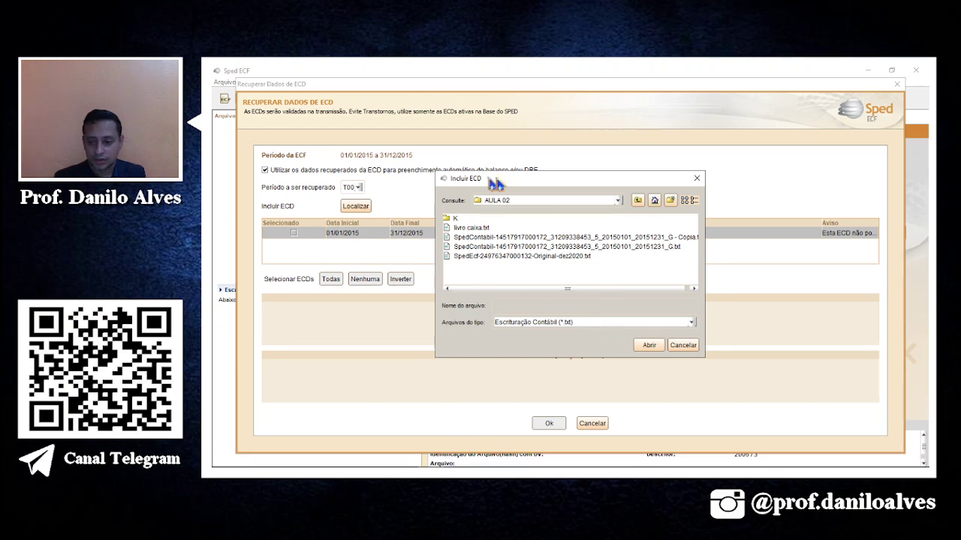
Add the SpedContabil _G ECD .txt file as a candidate ECD.
left_click_drag(670, 185, 626, 285)
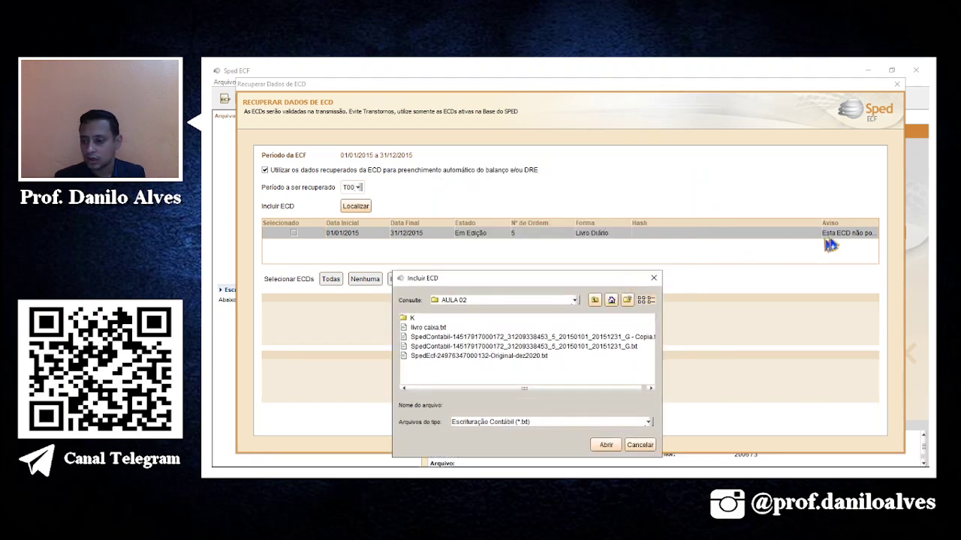
left_click(586, 348)
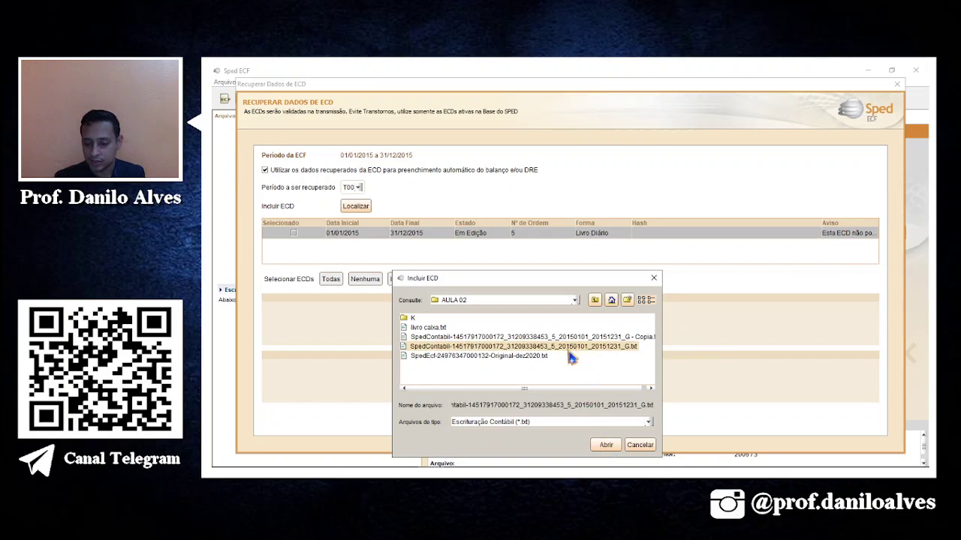
left_click(605, 446)
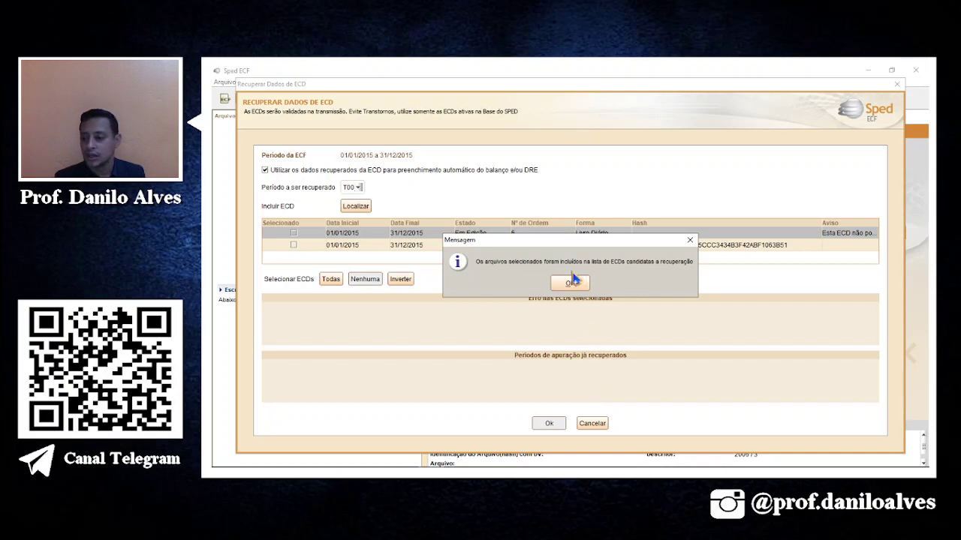
left_click(571, 281)
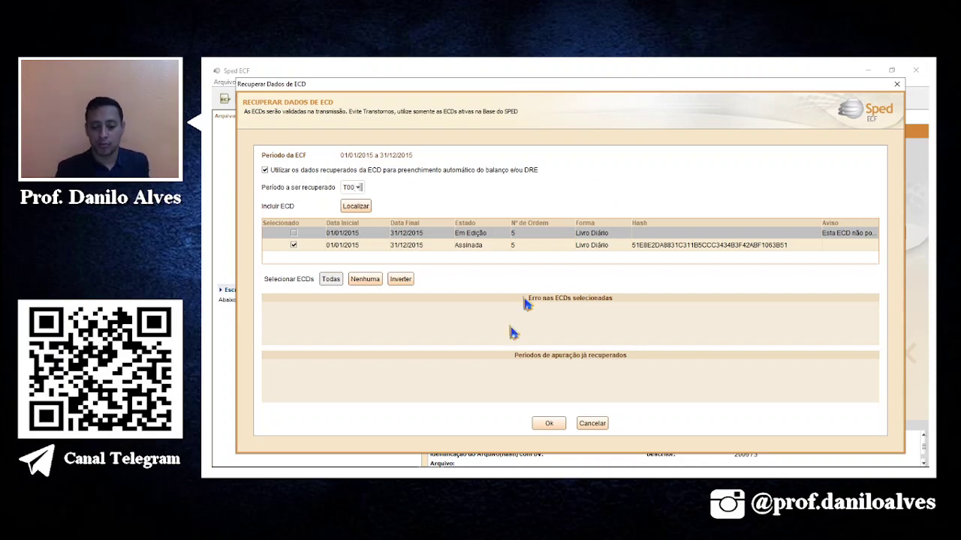
Recover the signed ECD's data, overwriting the existing balance and DRE mapping.
left_click(547, 424)
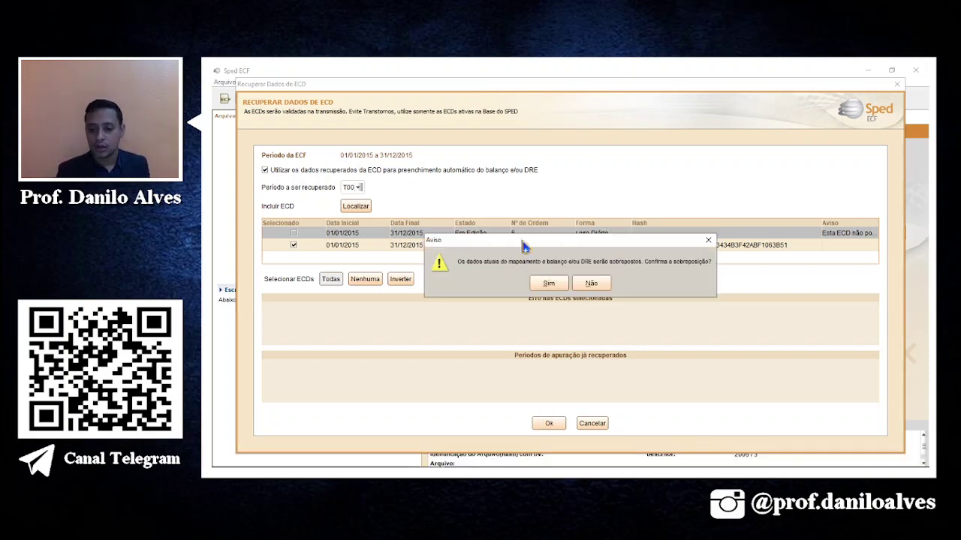
left_click(548, 285)
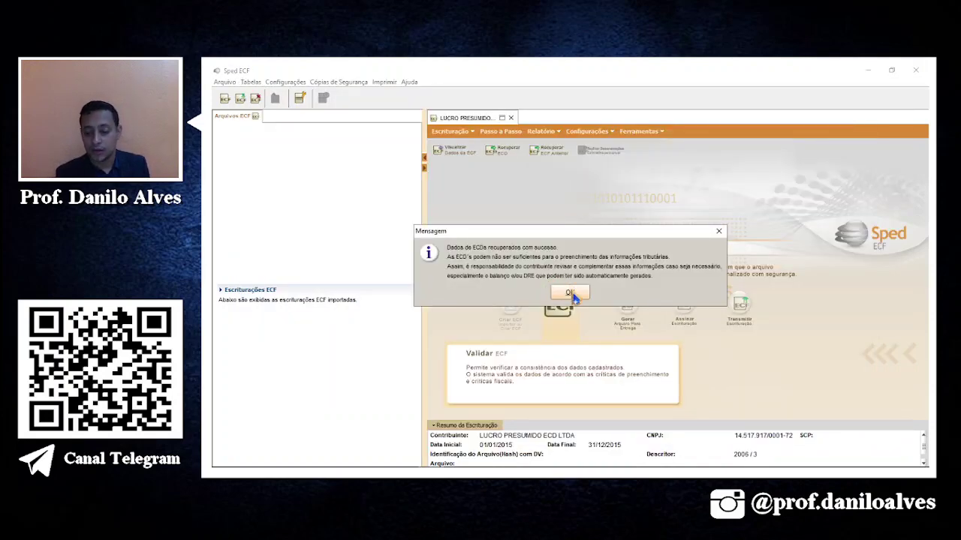
left_click(573, 294)
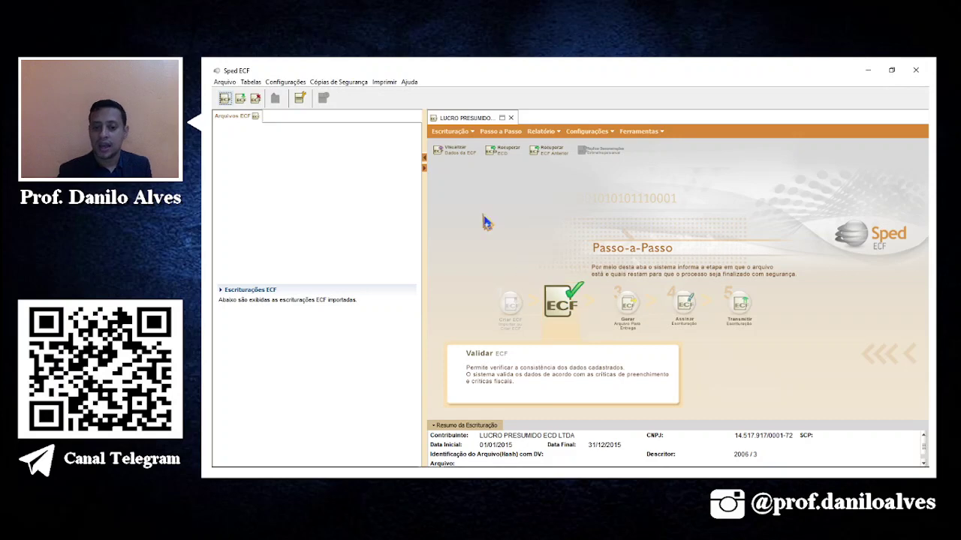
Review recovered ECD record C040 with its details, cost centres, periodic and result balances.
left_click(456, 151)
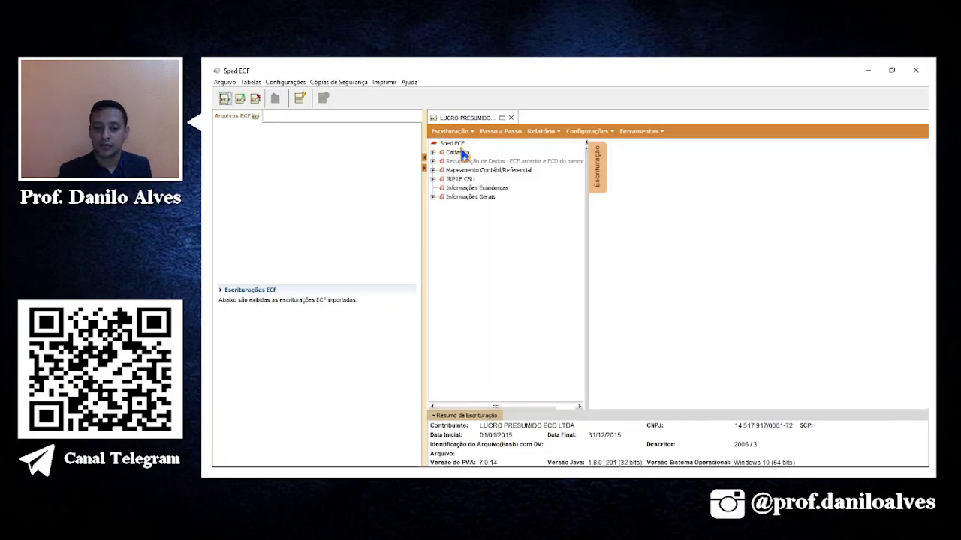
double_click(462, 162)
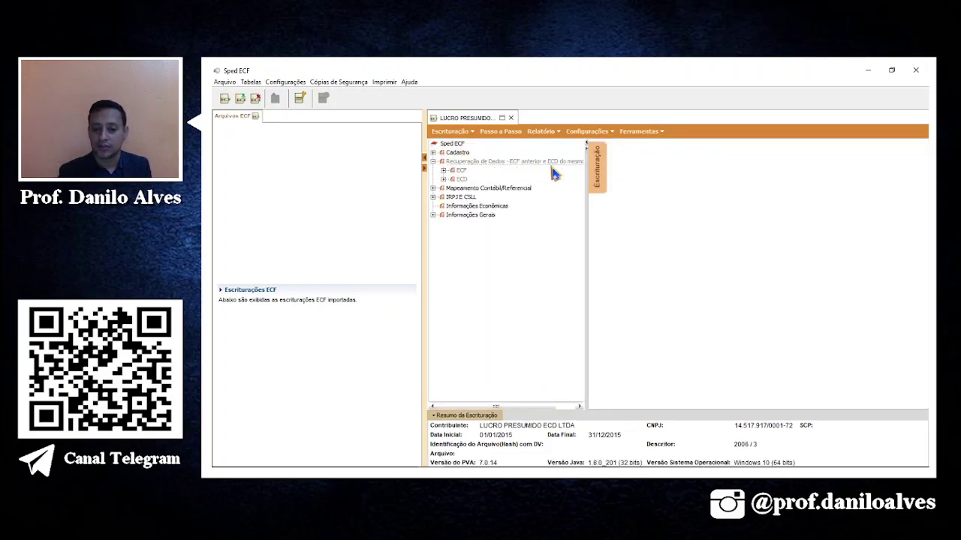
double_click(462, 181)
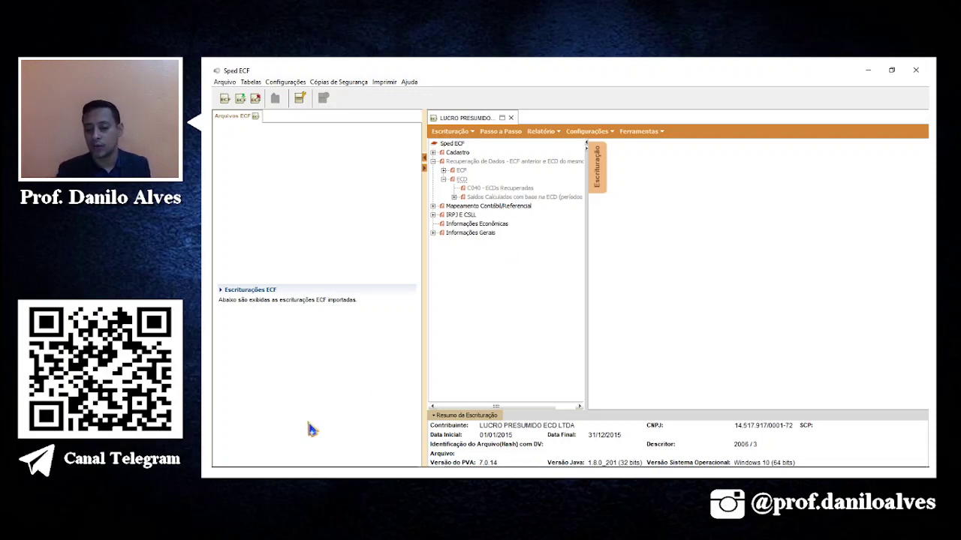
left_click(503, 188)
left_click(705, 242)
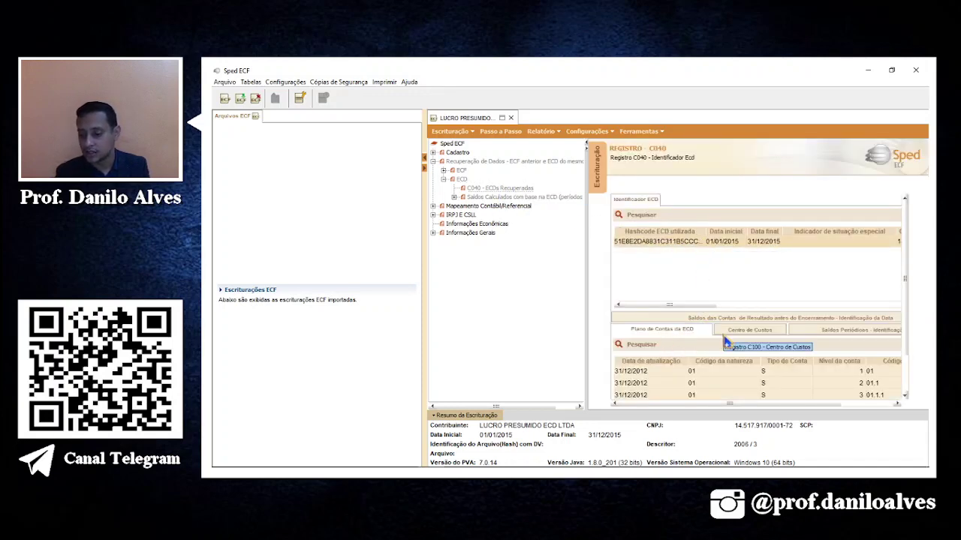
left_click(739, 332)
left_click(804, 334)
left_click(772, 319)
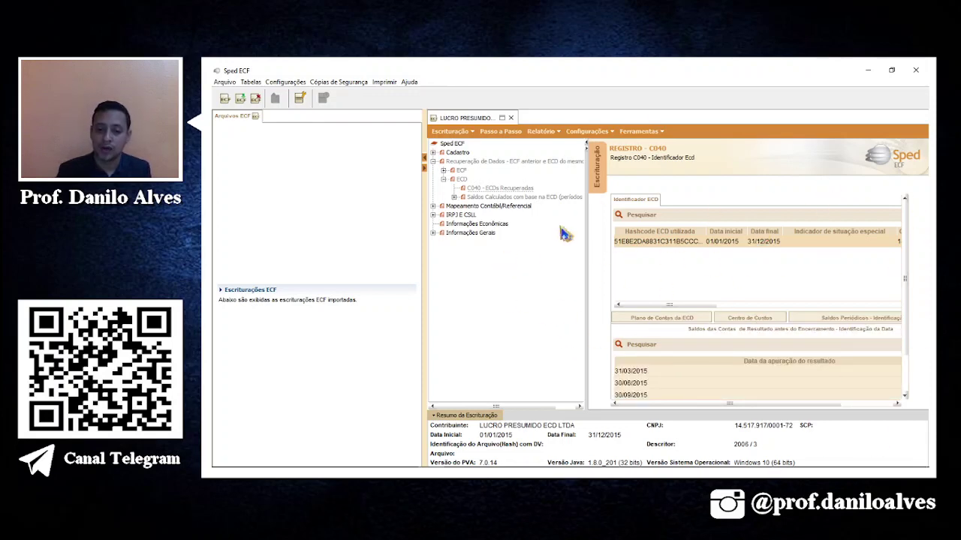
Open J050 - Contas Contábeis under Mapeamento Contábil/Referencial > Plano de contas.
double_click(516, 208)
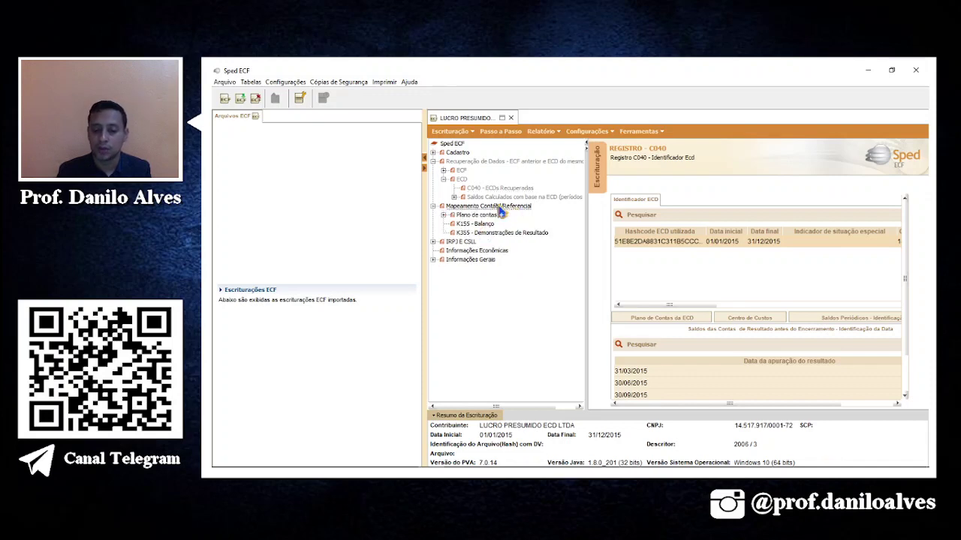
double_click(473, 215)
left_click(474, 224)
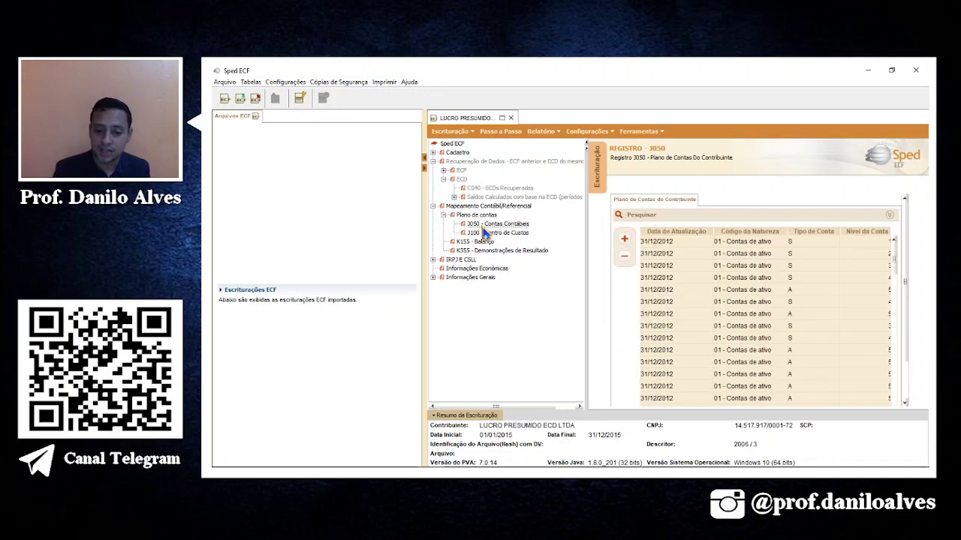
Inspect J050 accounts' referential codes, e.g. Títulos para Negociação mapped to 1.01.01.05.01.
left_click(657, 243)
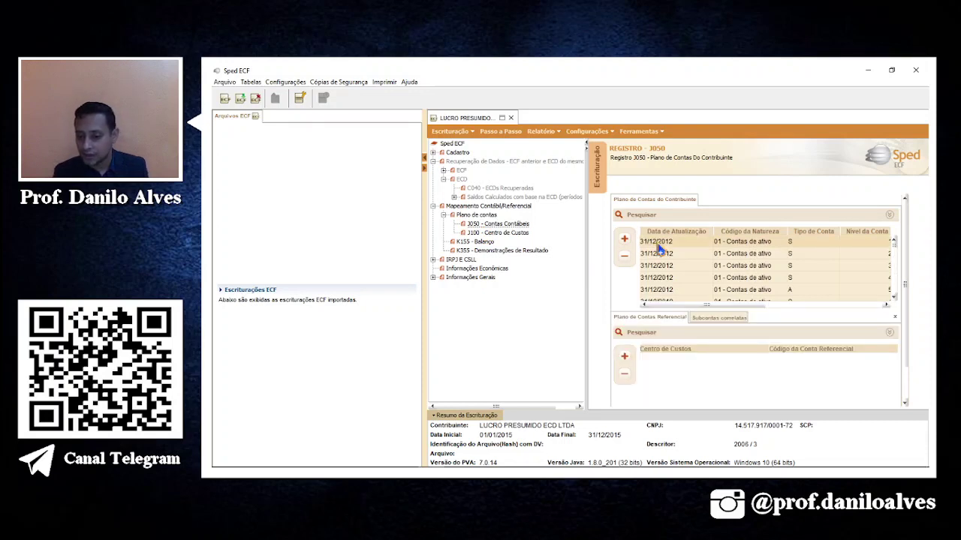
left_click(790, 255)
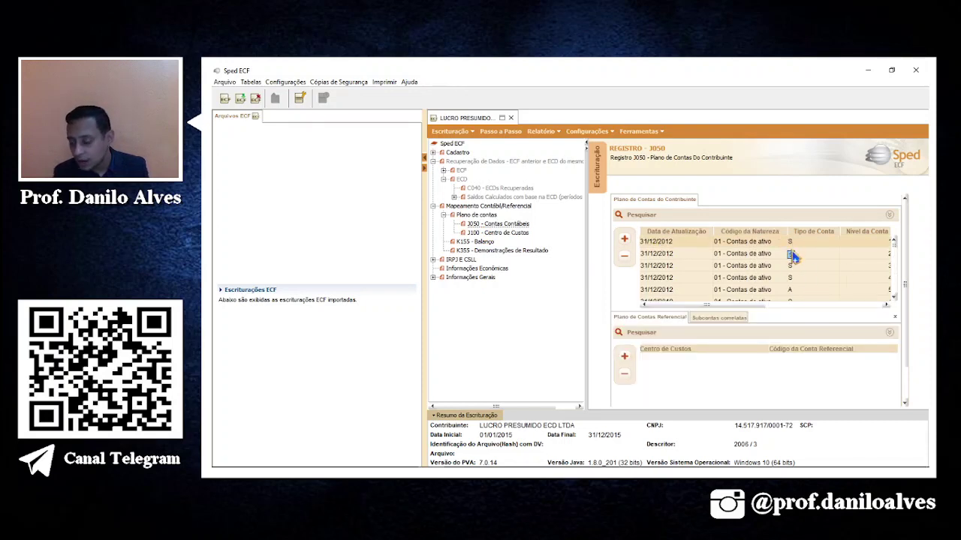
left_click(780, 291)
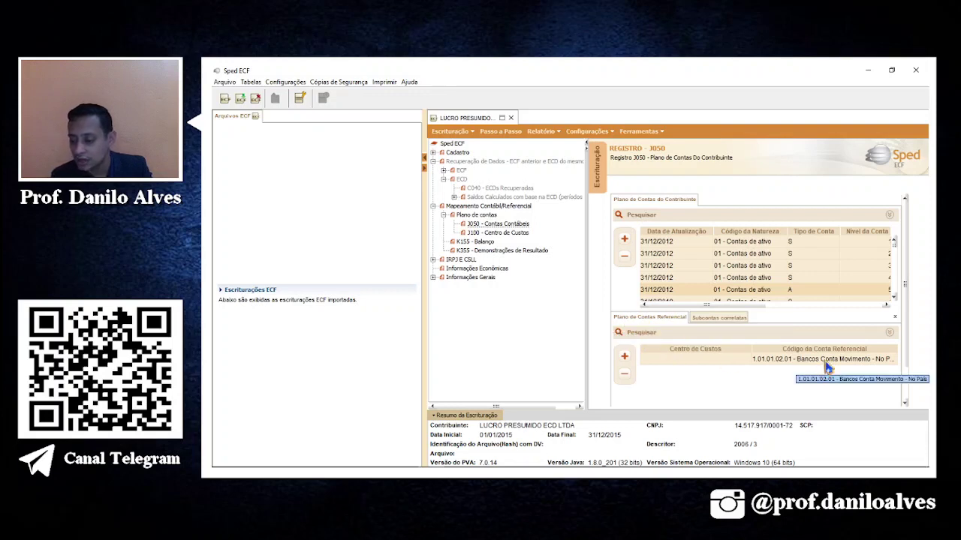
scroll(800, 294, "down", 1)
left_click(793, 278)
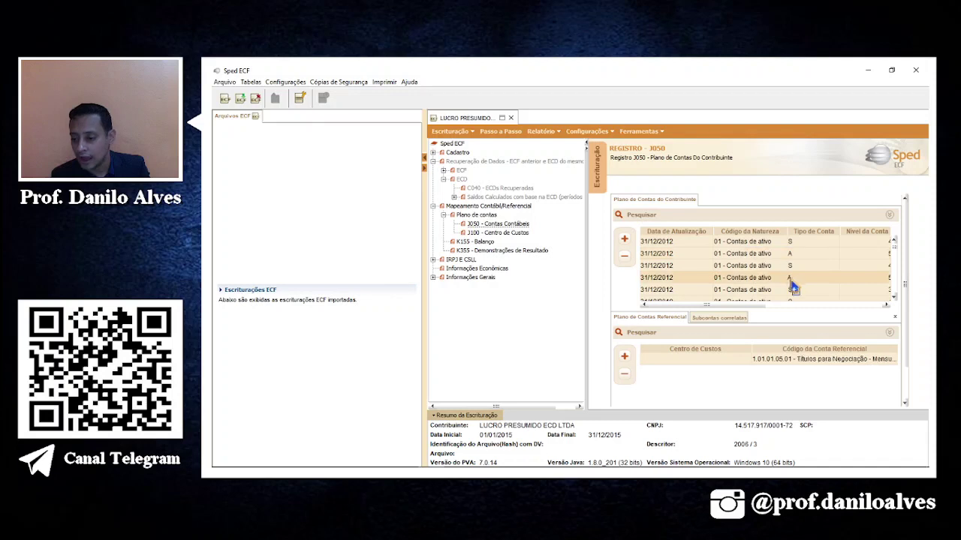
double_click(675, 360)
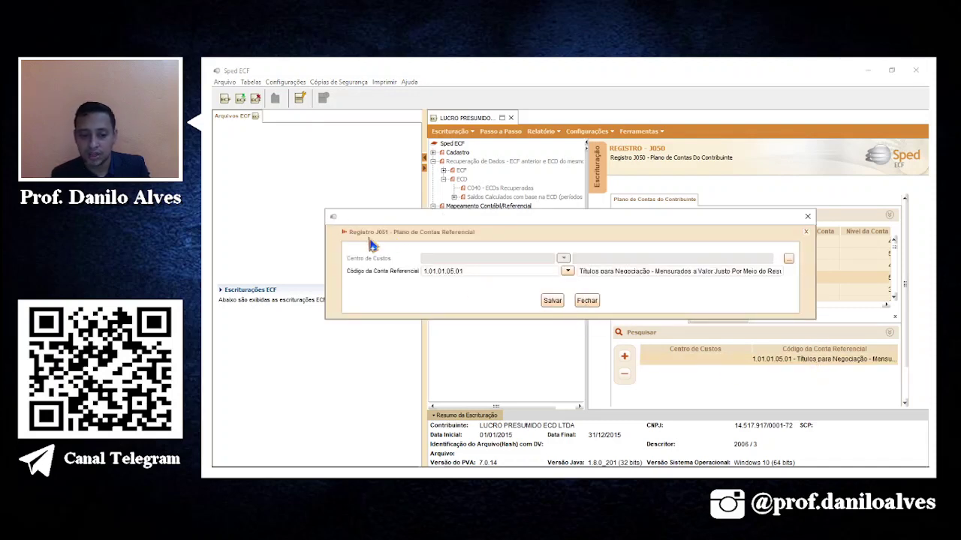
left_click(592, 302)
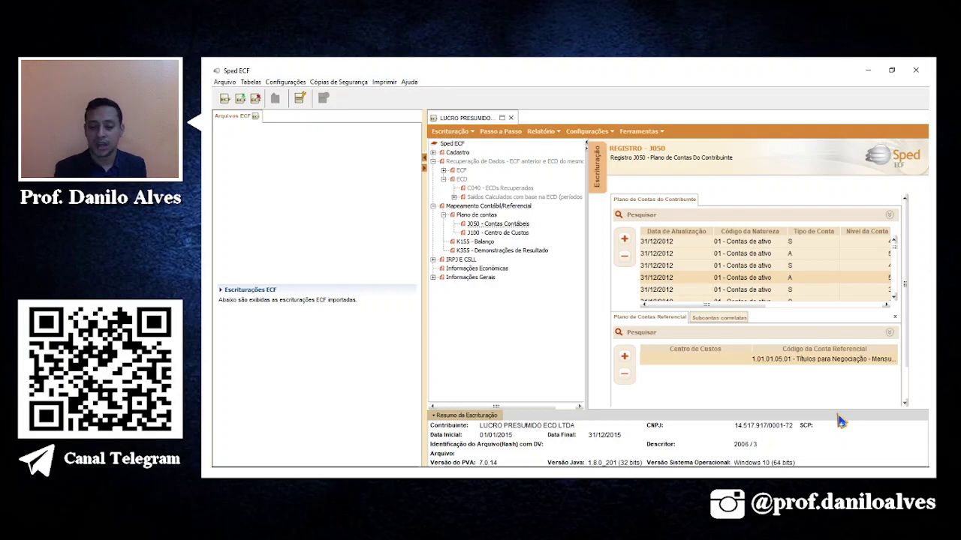
Browse J100, K155 balances and K355 result balances (services revenue 107.022,62 C), then expand IRPJ e CSLL.
left_click(525, 234)
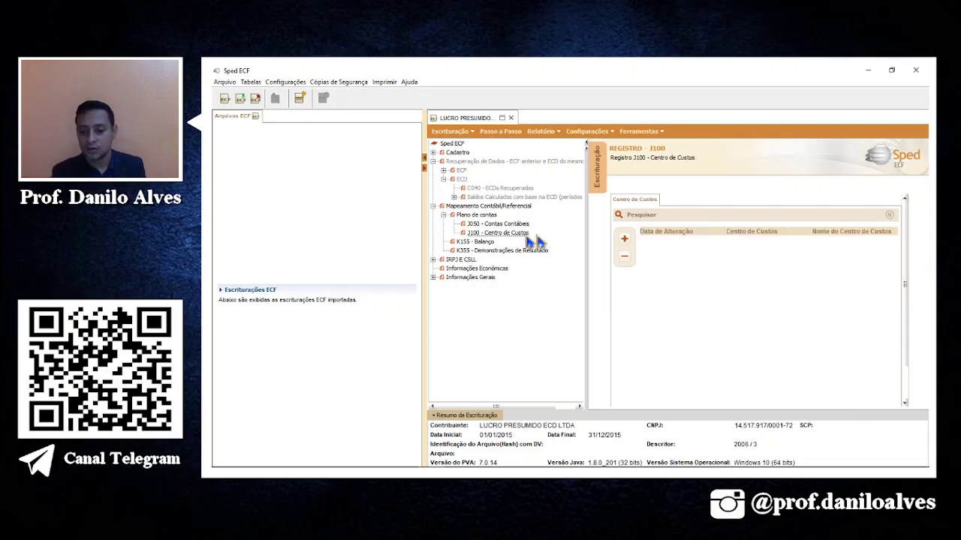
left_click(485, 243)
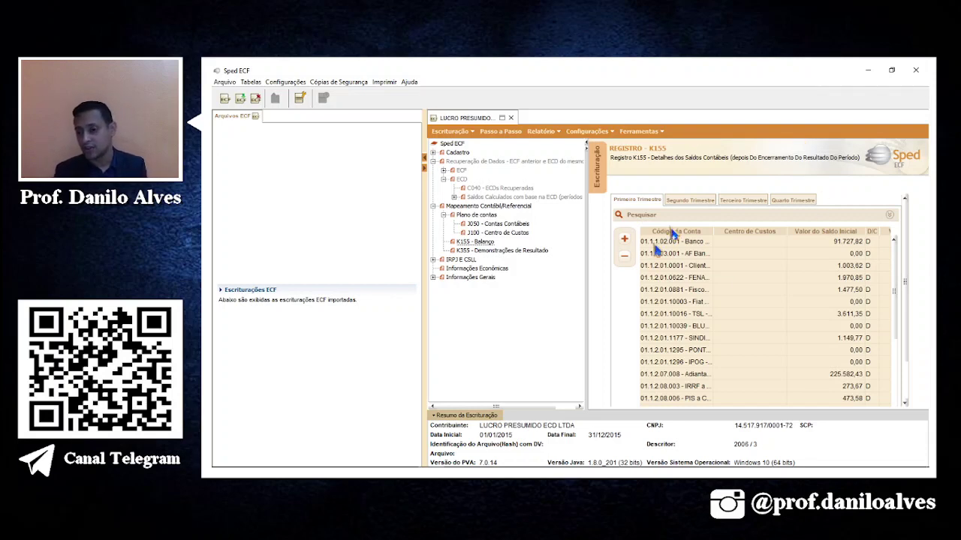
left_click(481, 253)
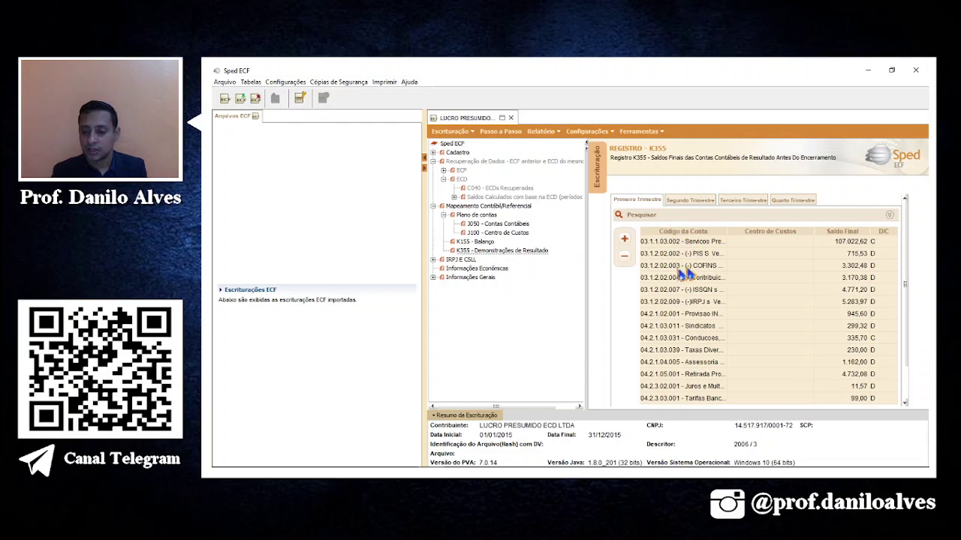
double_click(458, 260)
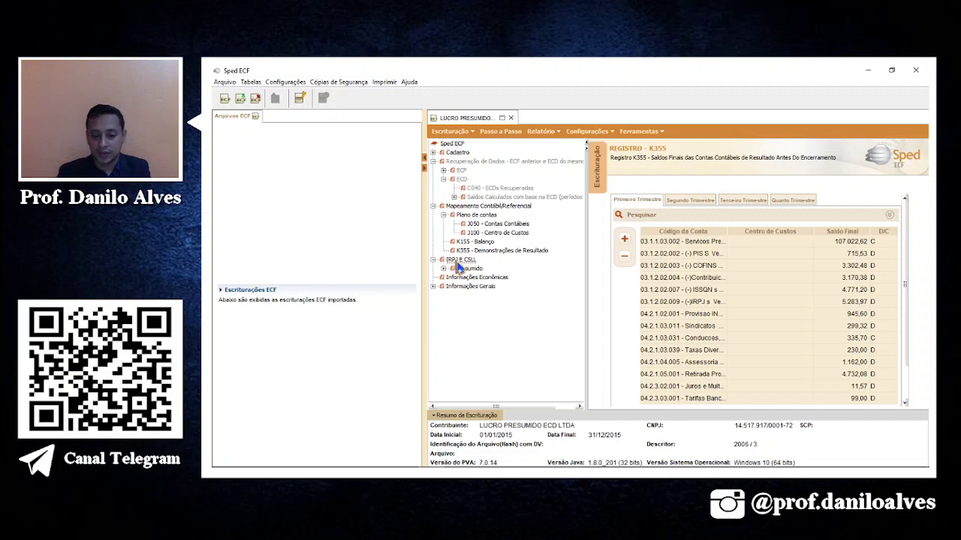
Expand Presumido and review the P100 balance sheet across all four quarters.
double_click(461, 269)
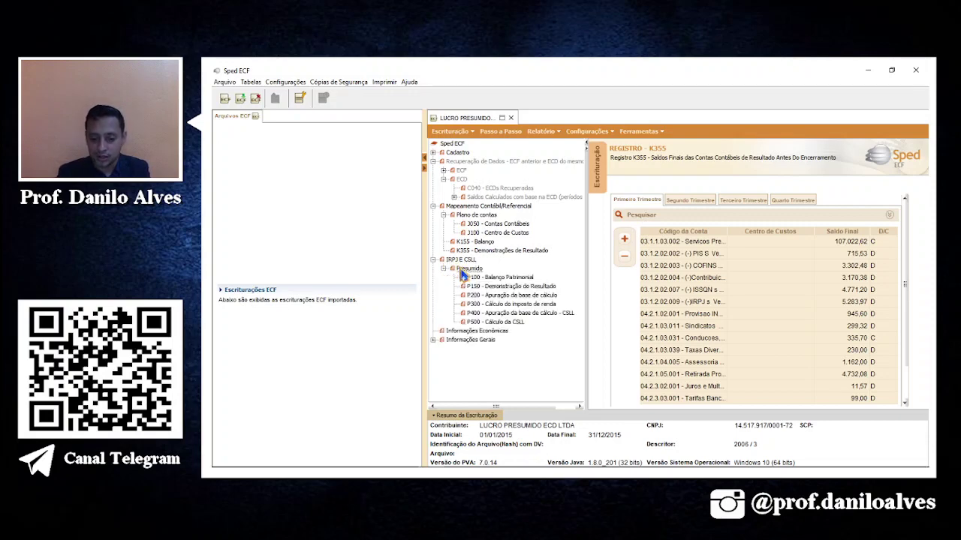
left_click(495, 278)
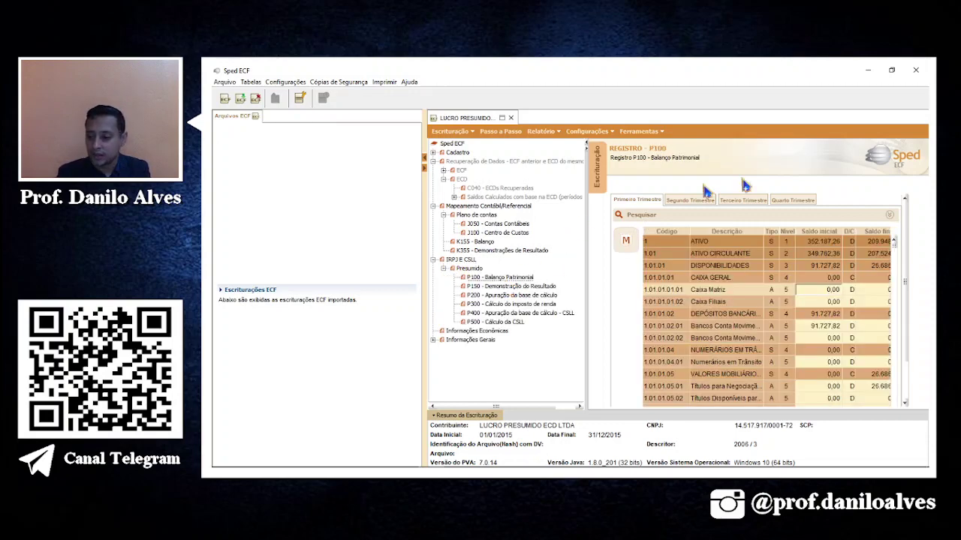
left_click(690, 200)
left_click(743, 199)
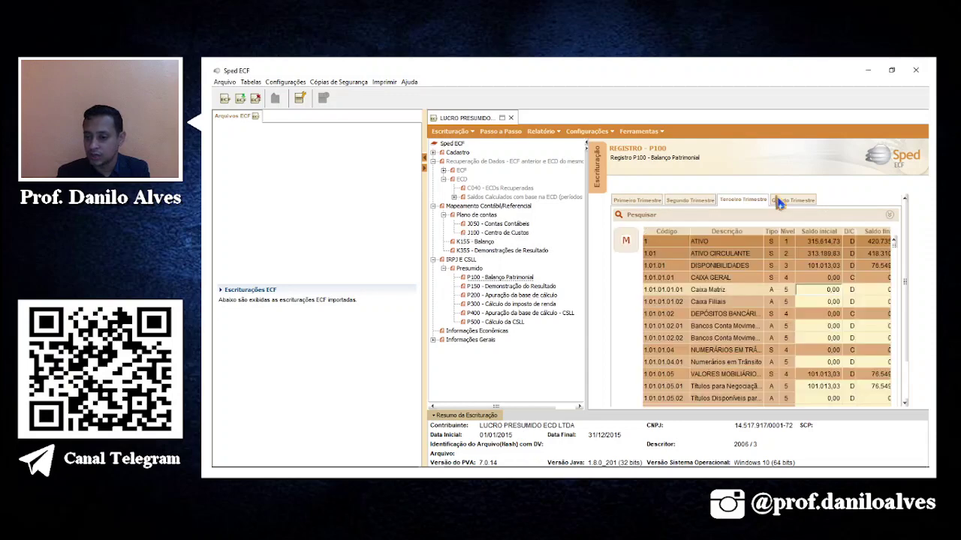
left_click(779, 201)
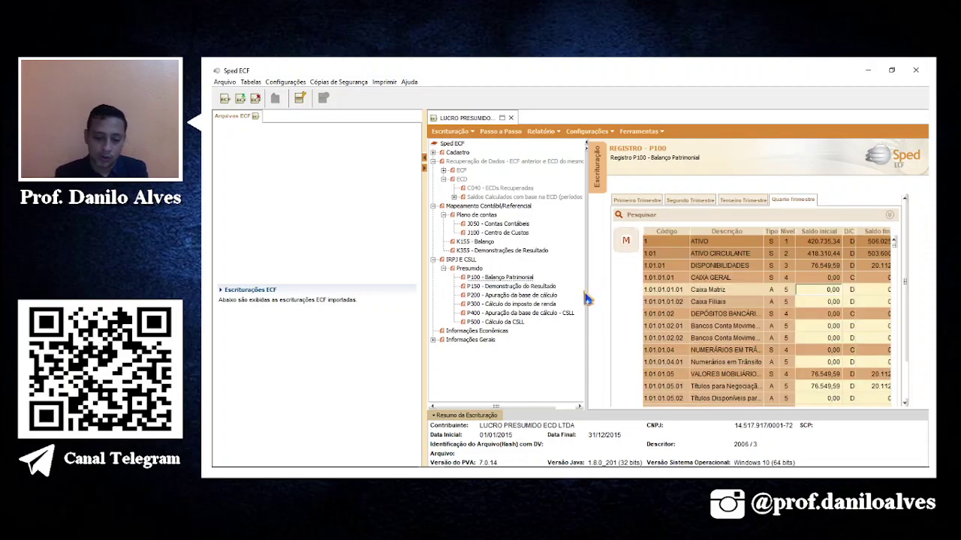
Check the P150 first-quarter income statement, then open P200.
left_click(525, 288)
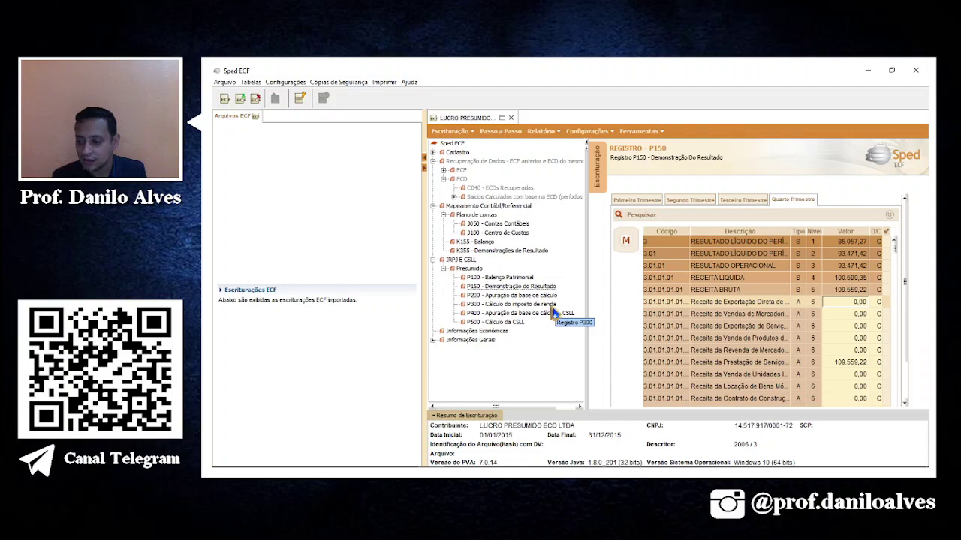
left_click(636, 200)
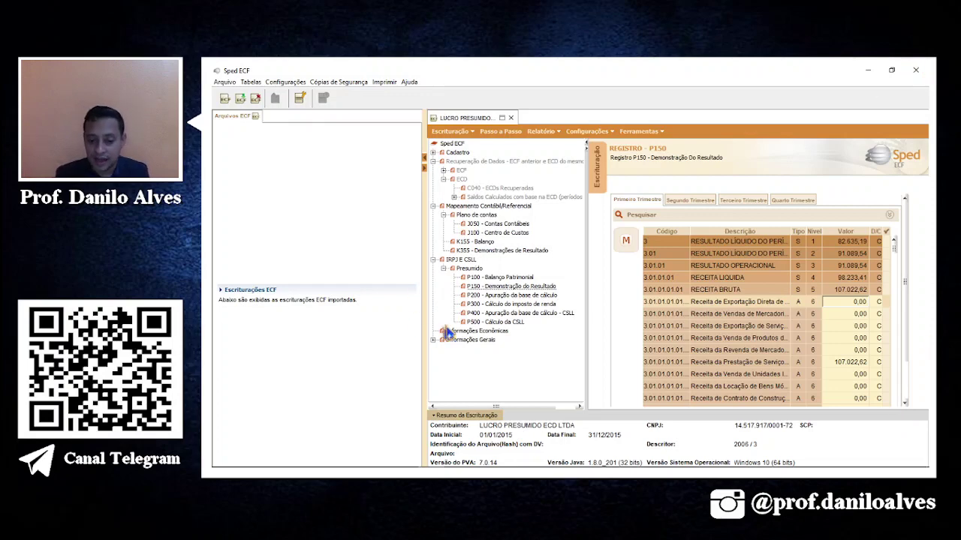
left_click(506, 298)
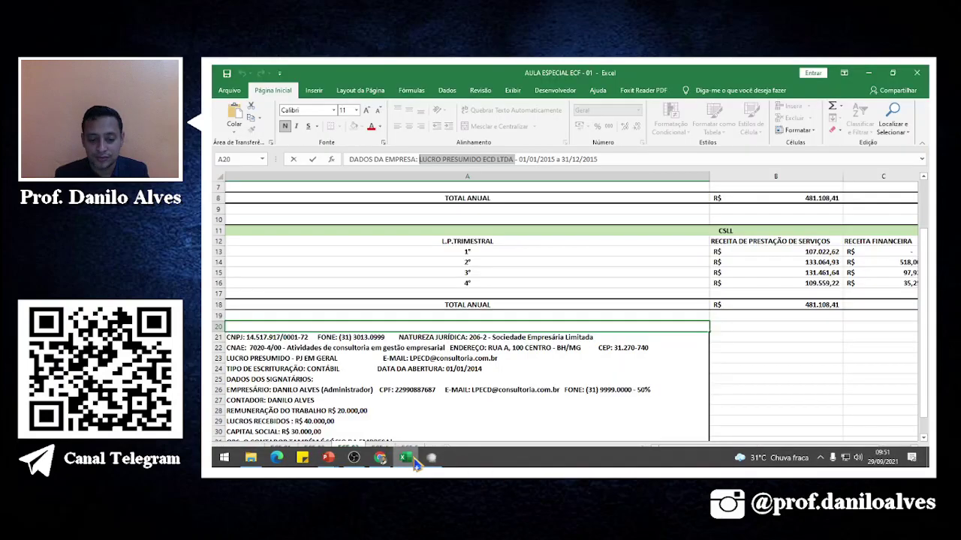
left_click(407, 457)
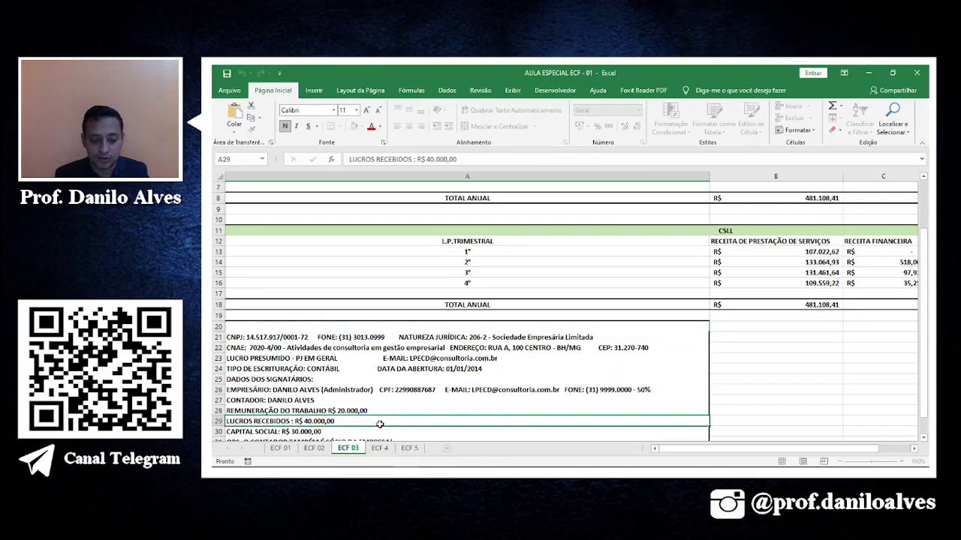
scroll(379, 424, "down", 2)
scroll(380, 425, "up", 4)
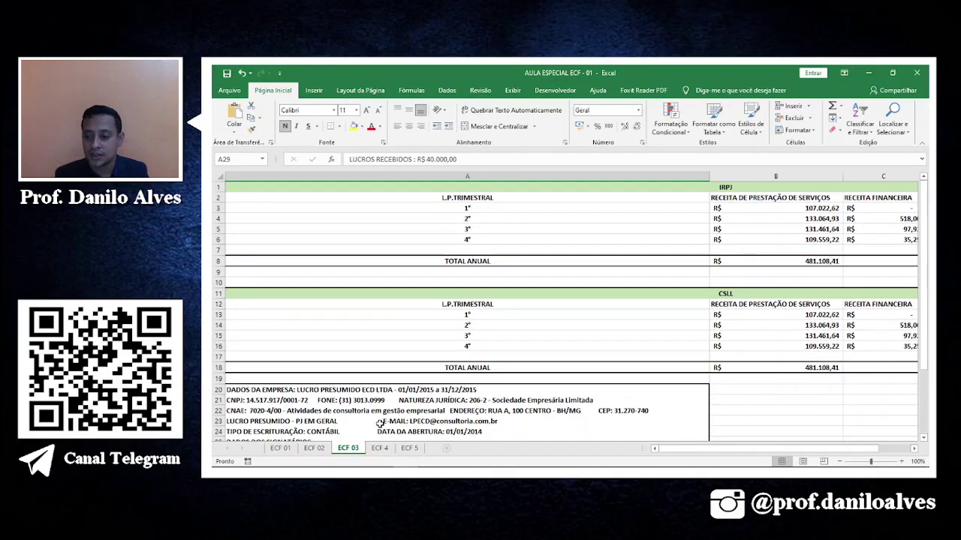
left_click(818, 219)
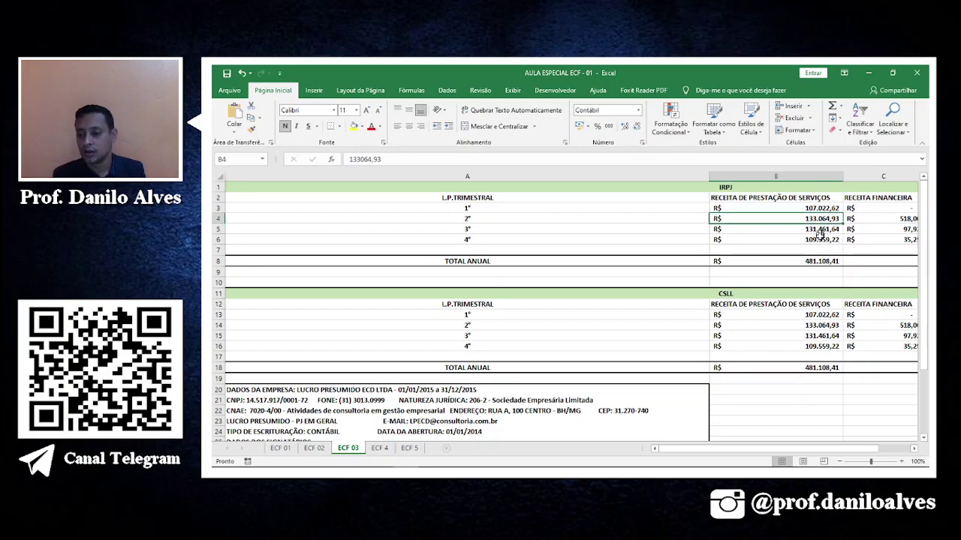
left_click(821, 208)
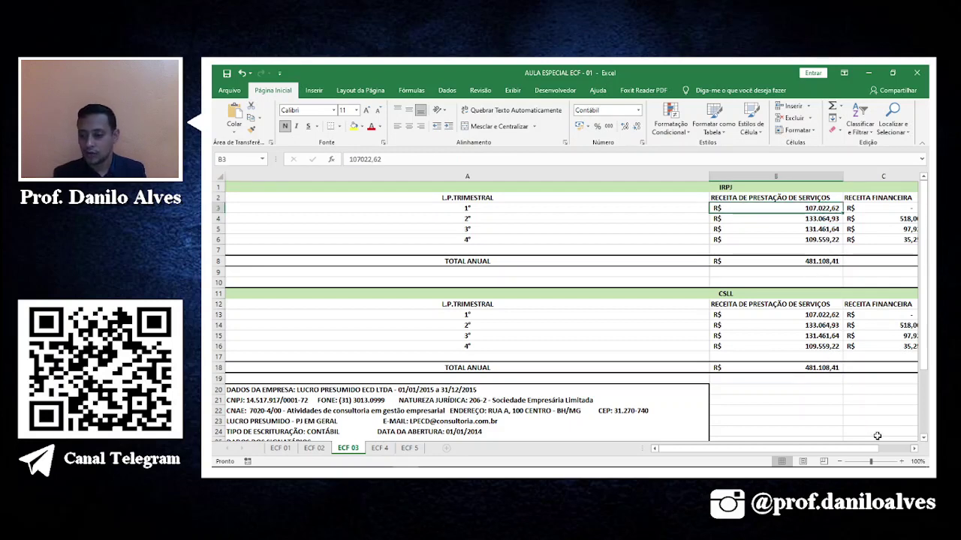
key("alt+Tab")
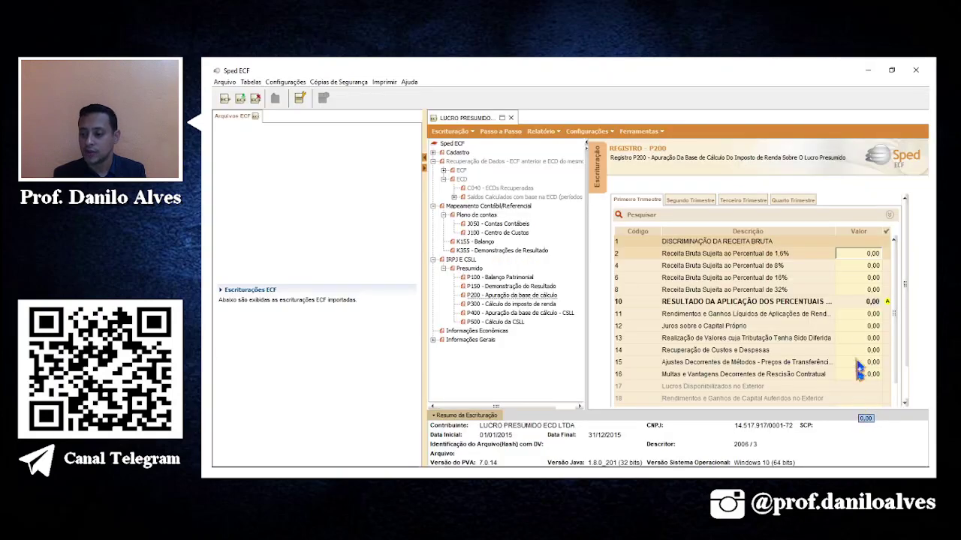
key("alt+Tab")
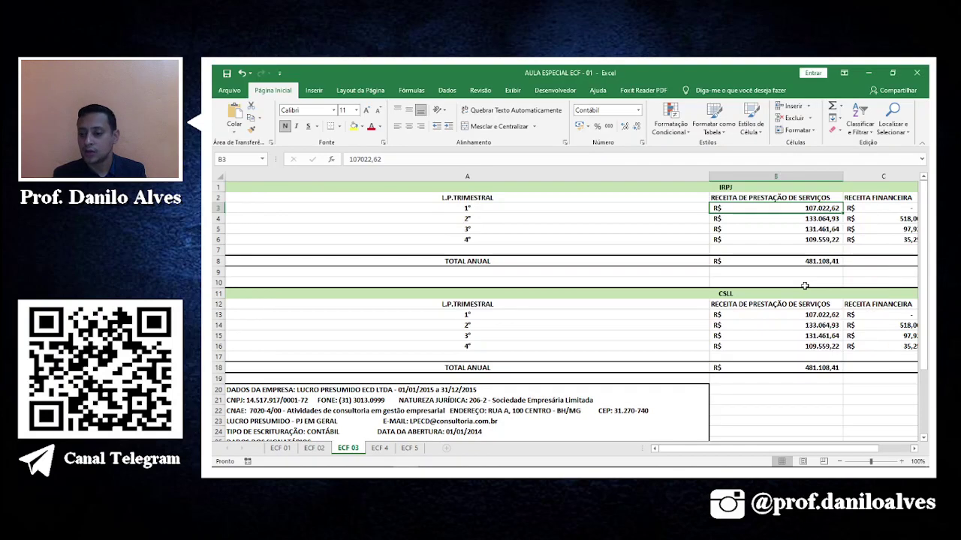
left_click(912, 449)
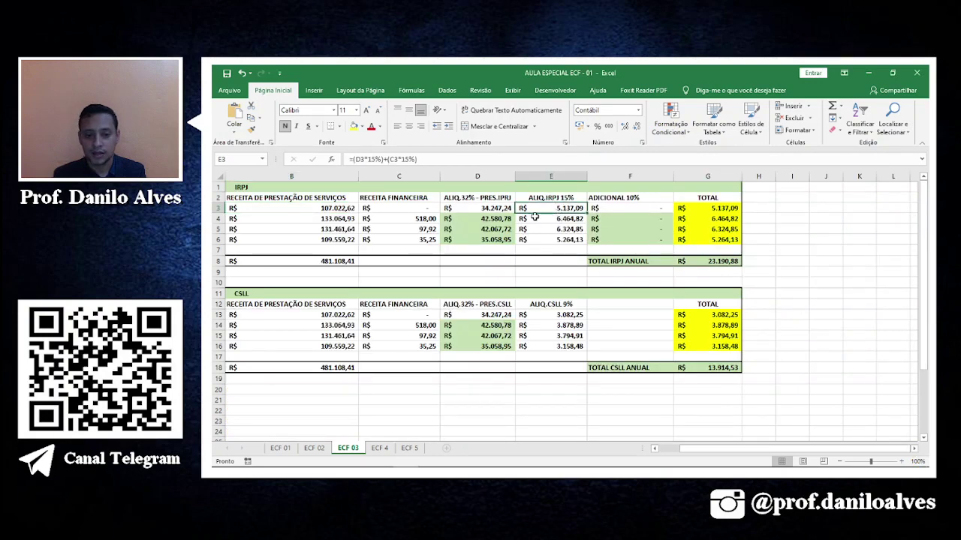
left_click(502, 217)
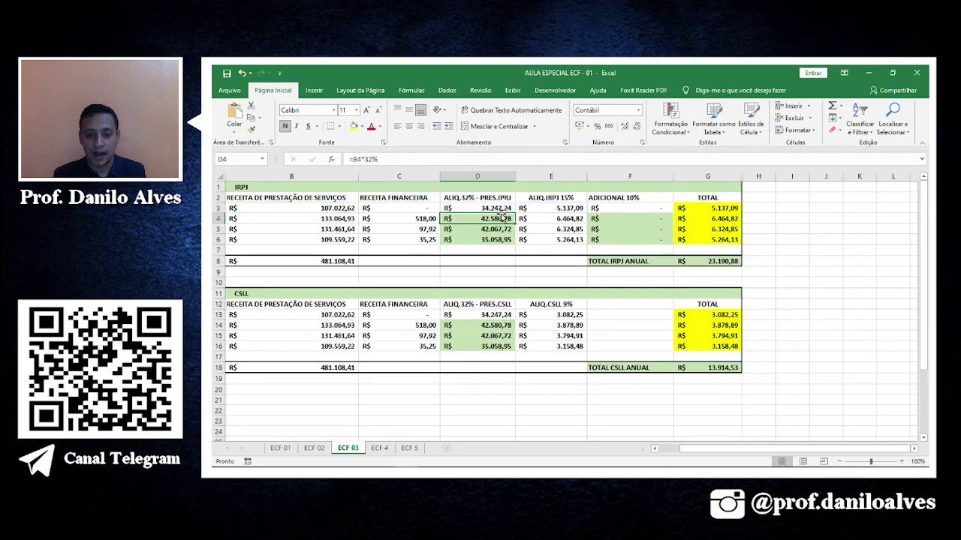
left_click(338, 218)
left_click(339, 208)
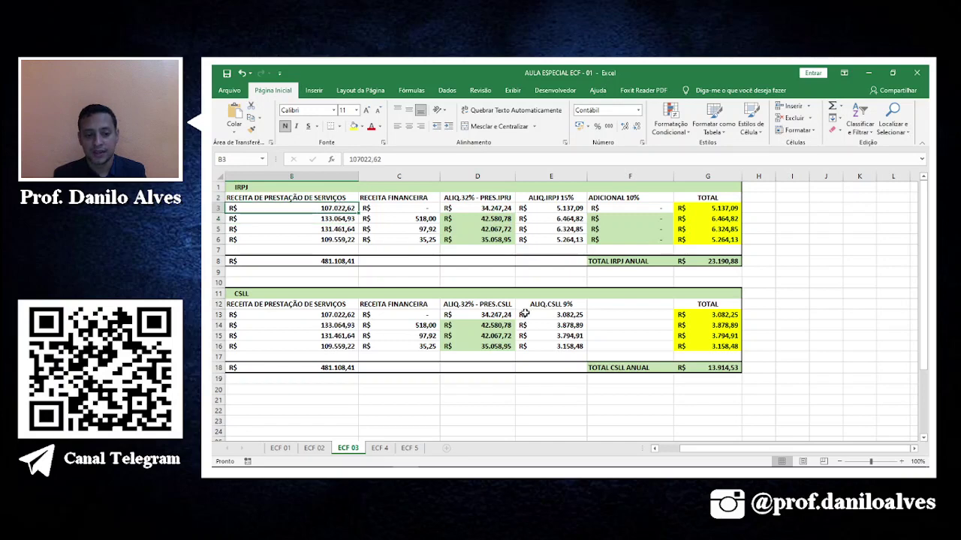
key("alt+Tab")
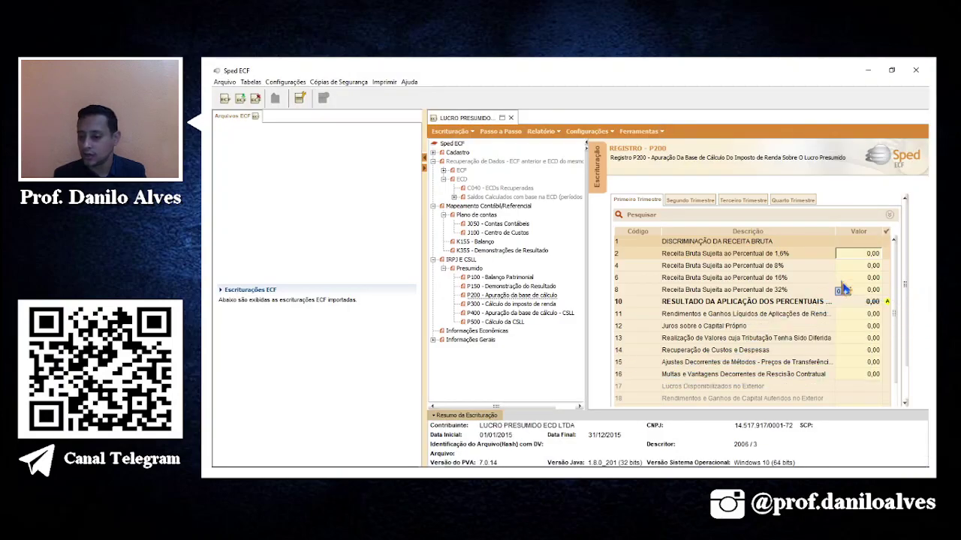
Enter 107.022,62 as first-quarter 32% revenue, then select the second-quarter 32% line.
left_click(855, 292)
double_click(863, 288)
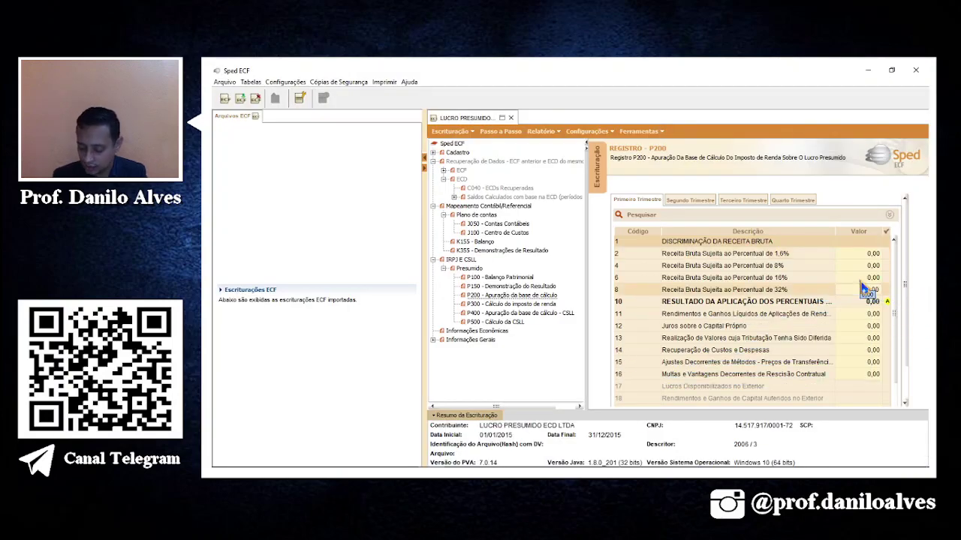
type("107")
key("Return")
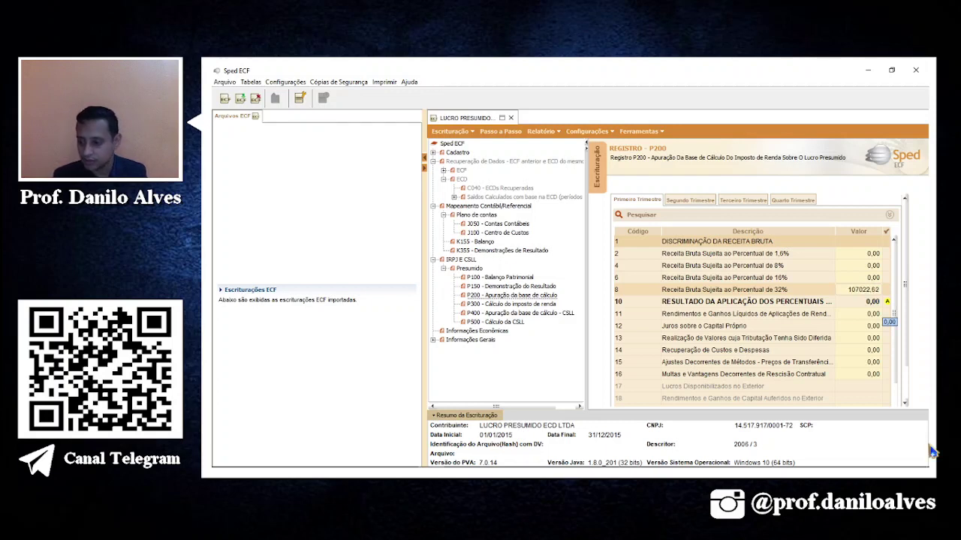
left_click(703, 201)
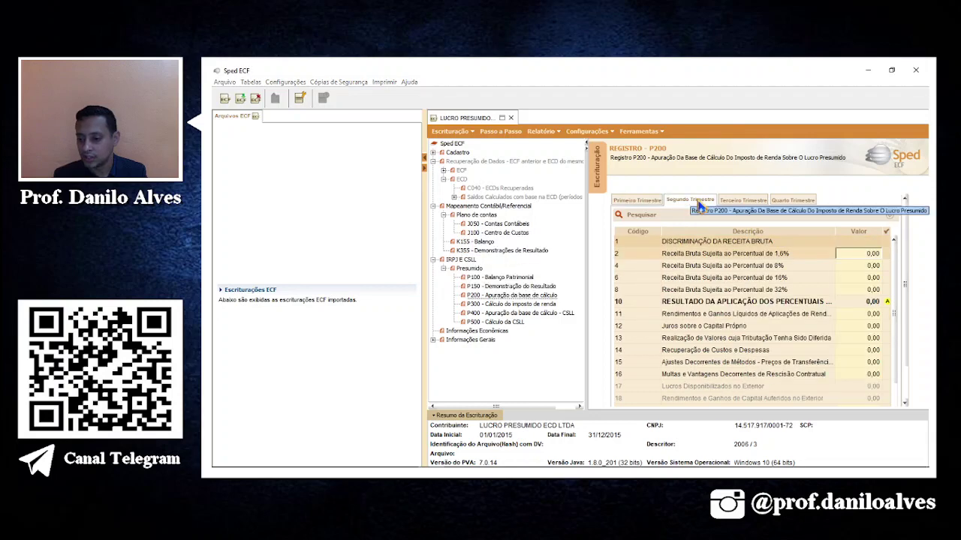
left_click(850, 291)
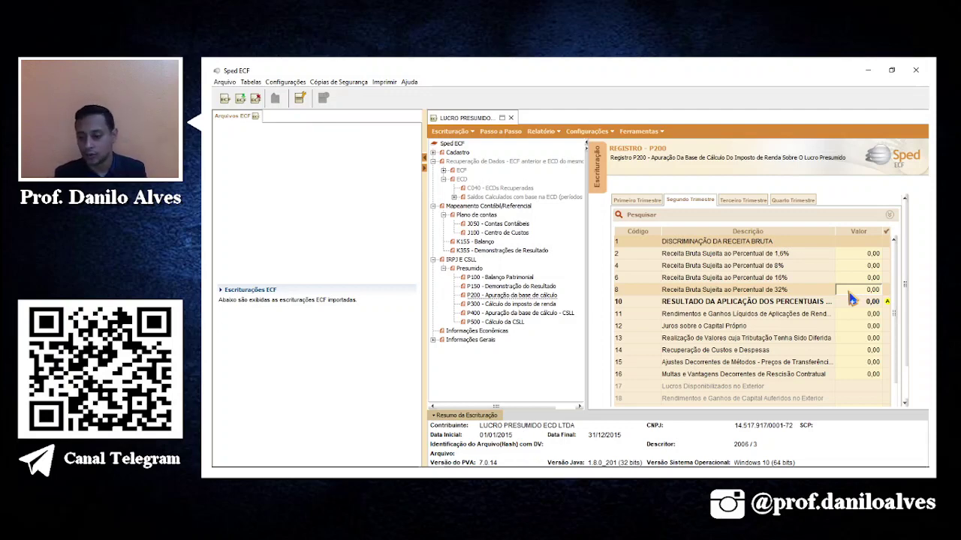
Paste 133.094,63 from Excel as the second-quarter P200 revenue at 32%.
key("alt+Tab")
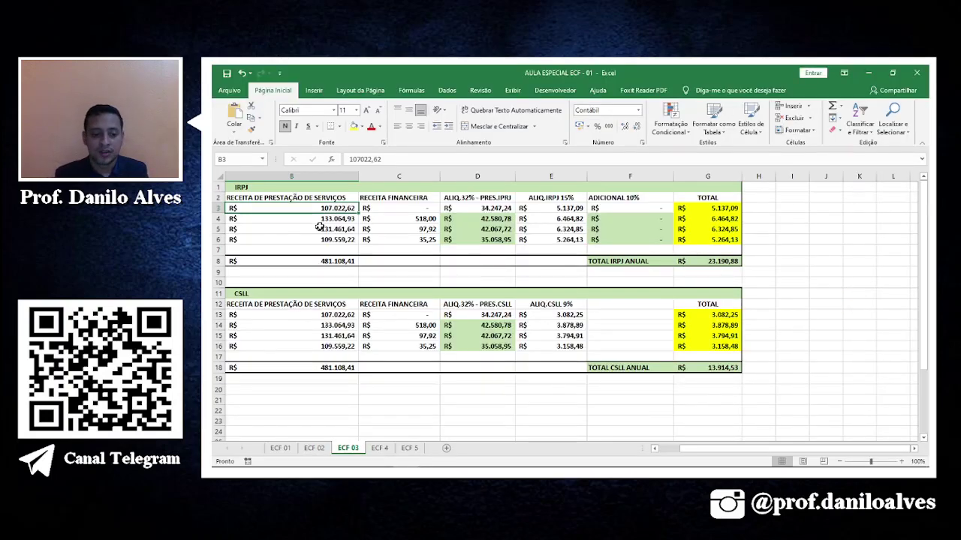
left_click(342, 228)
left_click(345, 220)
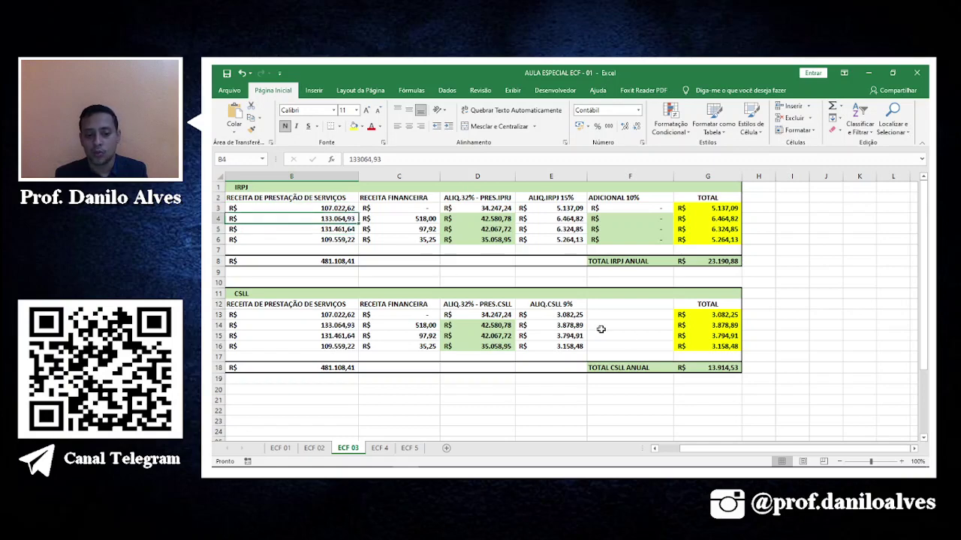
key("alt+Tab")
type("13,00")
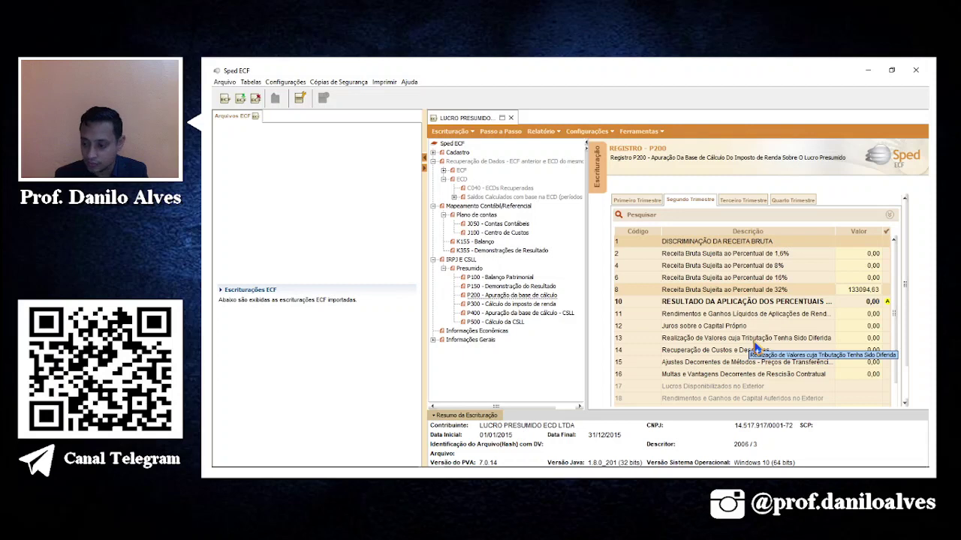
key("Return")
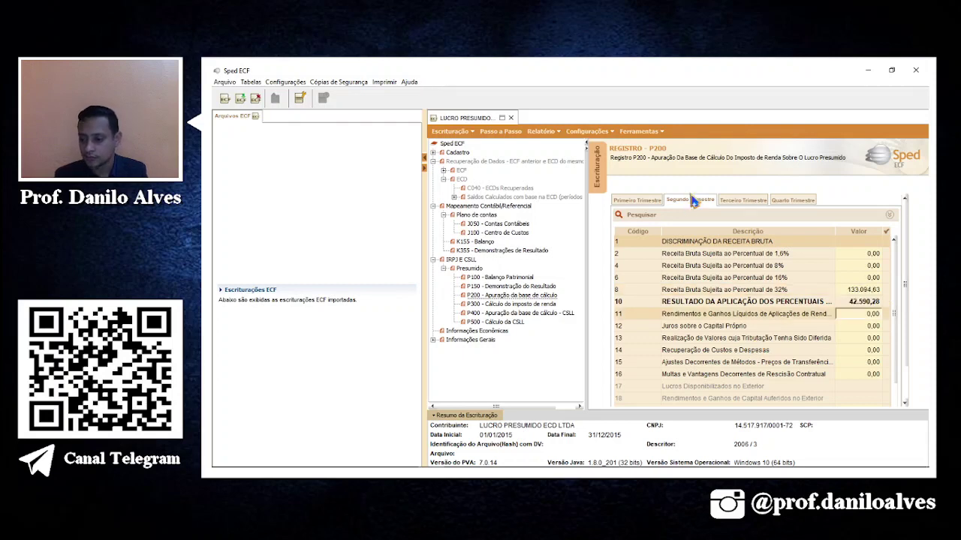
Enter 131.461,64 as the third-quarter 32% gross revenue in line 8.
left_click(732, 199)
left_click(865, 293)
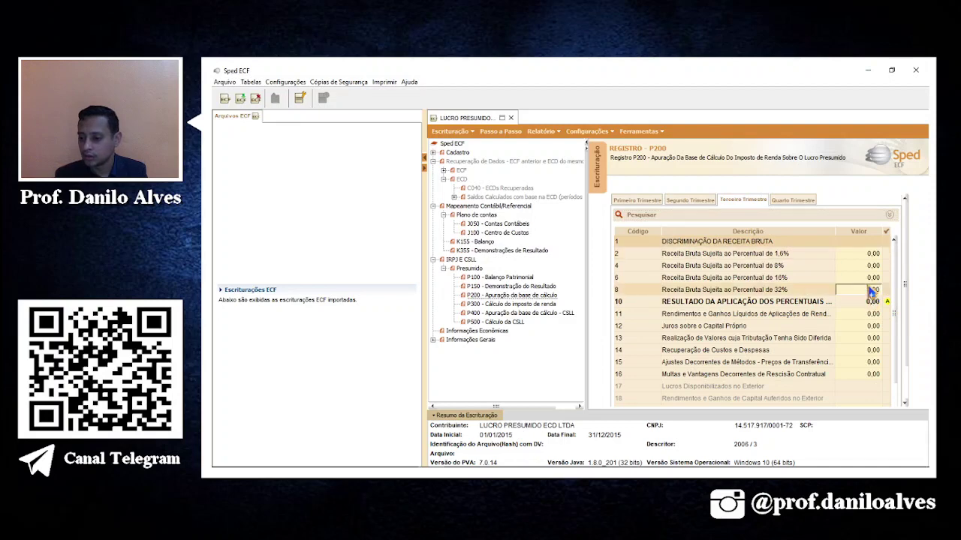
key("alt+Tab")
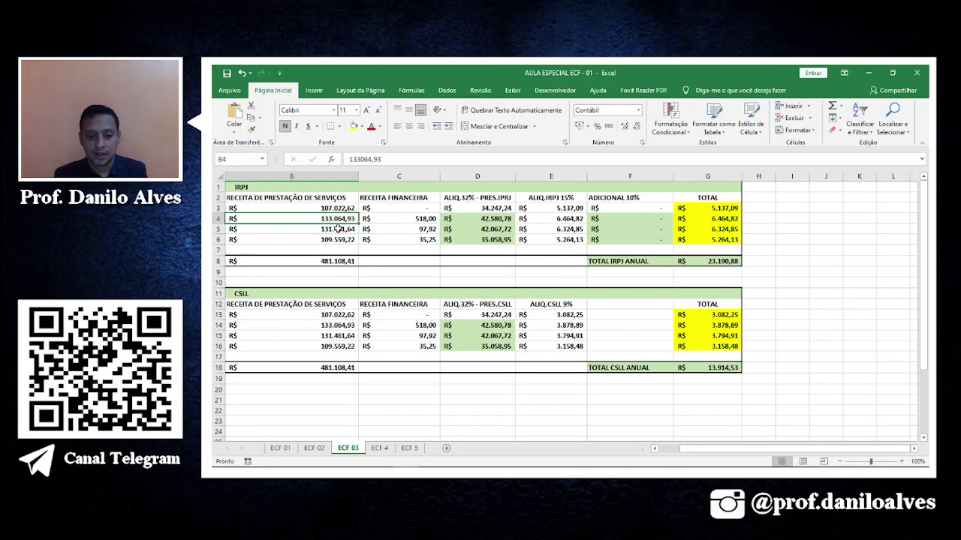
left_click(337, 230)
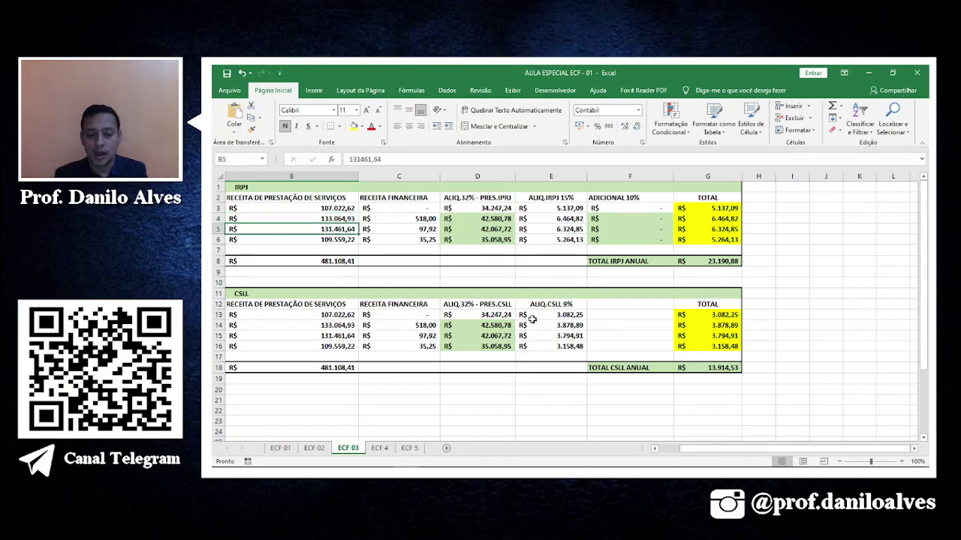
key("alt+Tab")
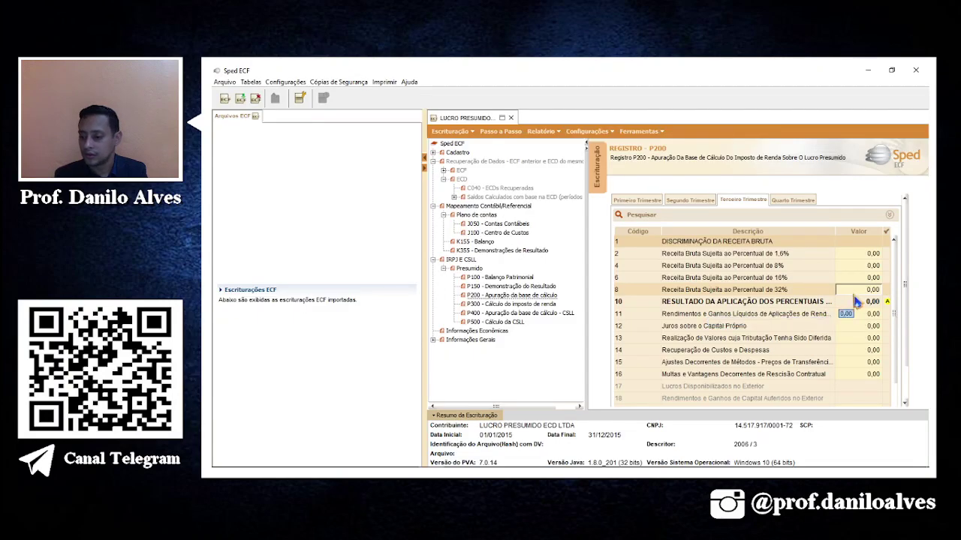
type("131.461,64")
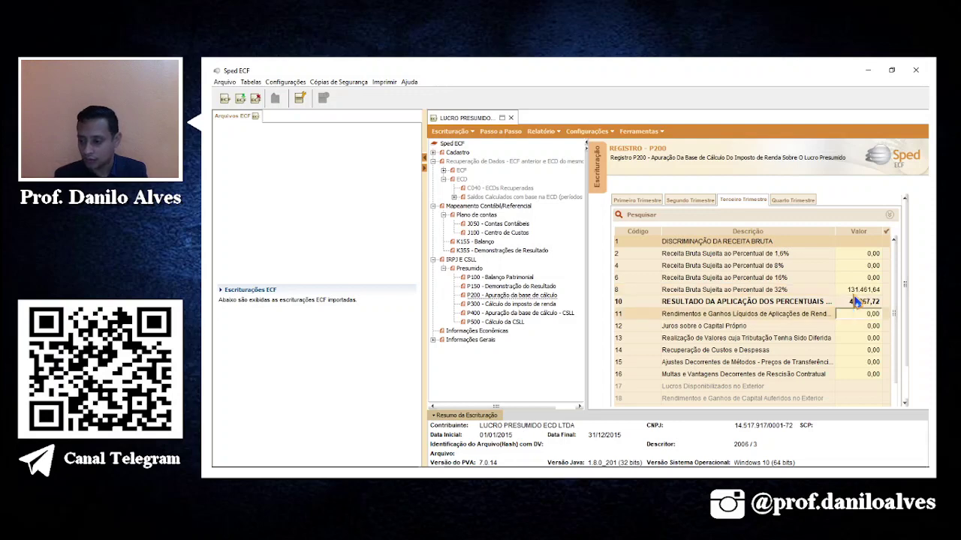
left_click(799, 200)
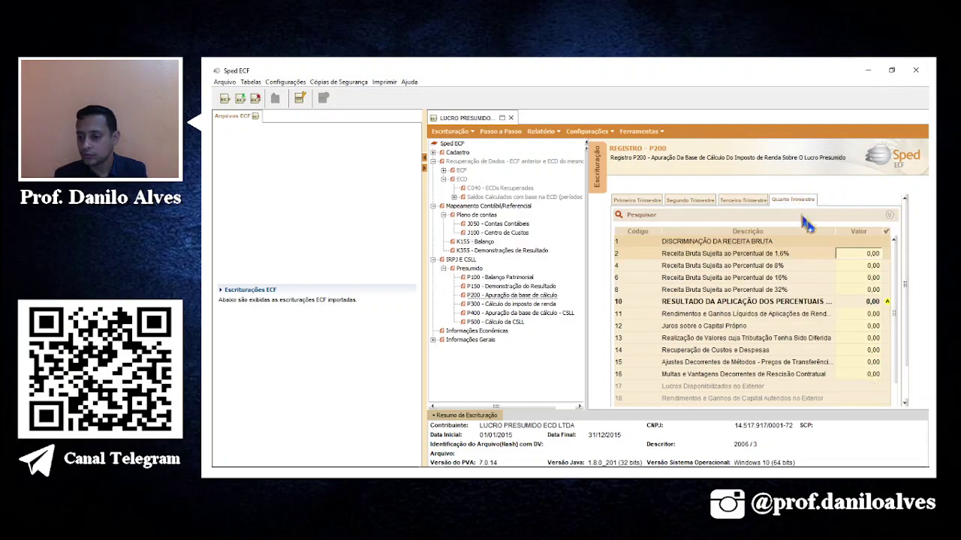
Enter 109.559,22 as the fourth-quarter 32% gross revenue, then open register P300.
left_click(870, 290)
key("alt+Tab")
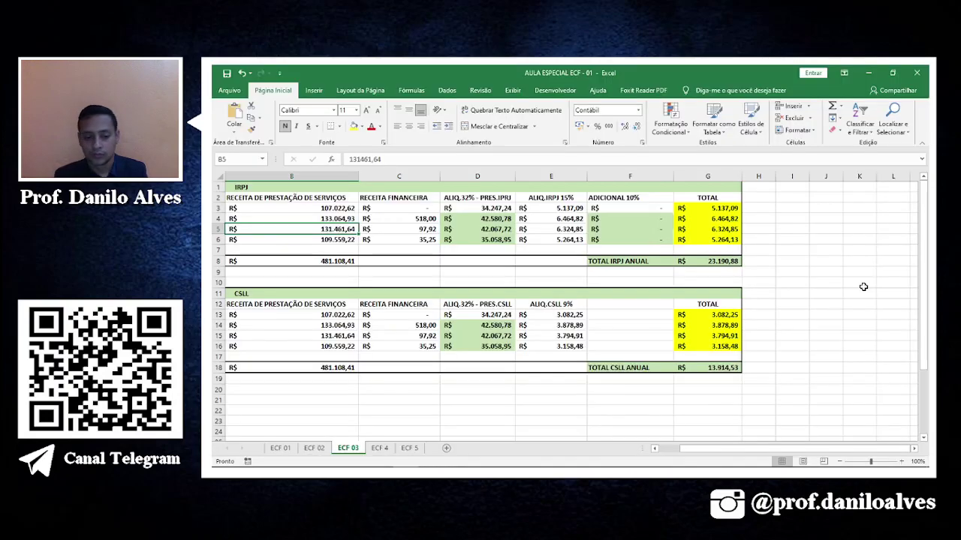
left_click(341, 240)
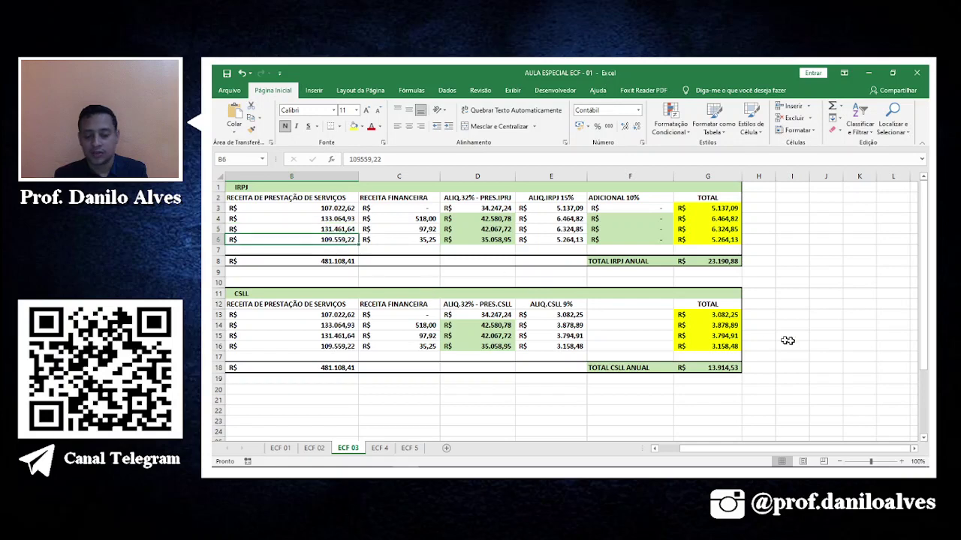
key("alt+Tab")
type("1")
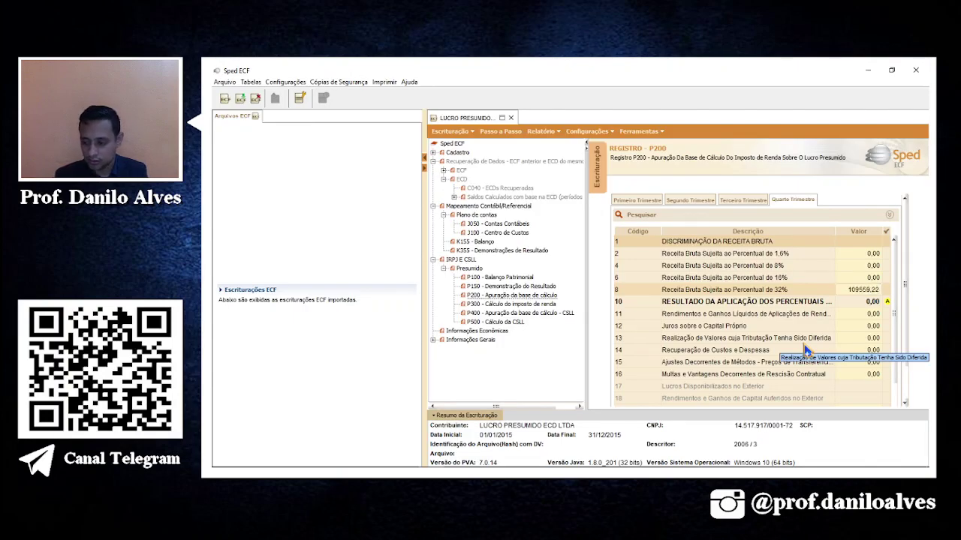
key("Return")
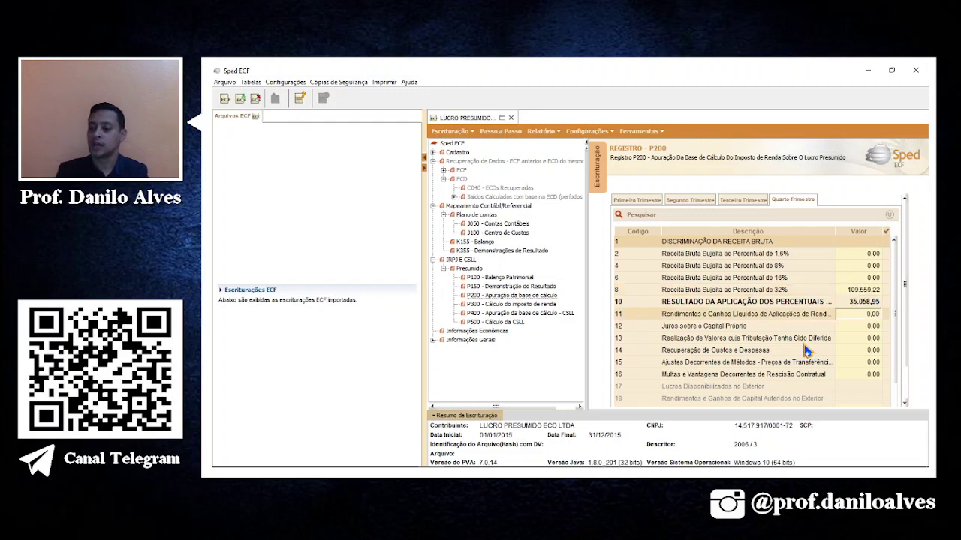
left_click(508, 306)
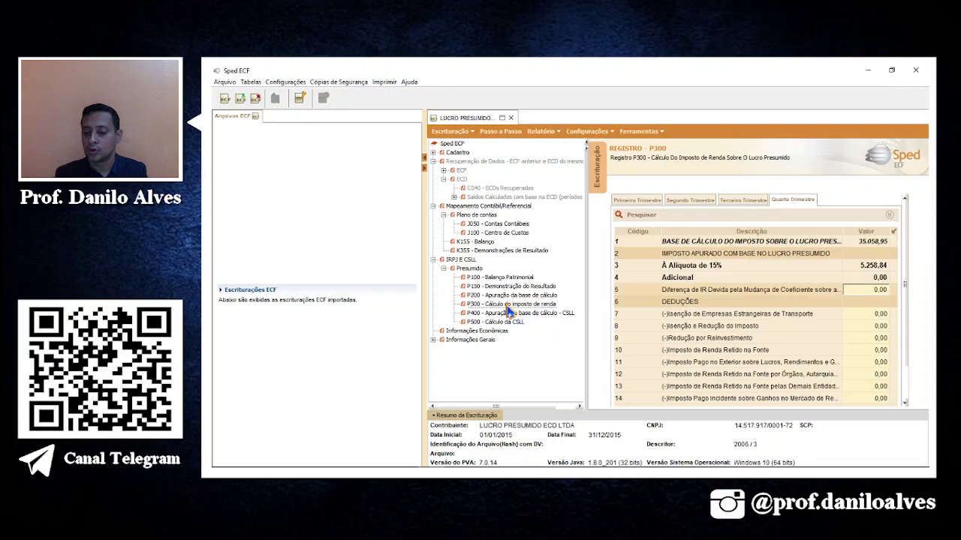
View P300's first quarter, skip the error report, and compare IRPJ with Excel G3.
left_click(637, 200)
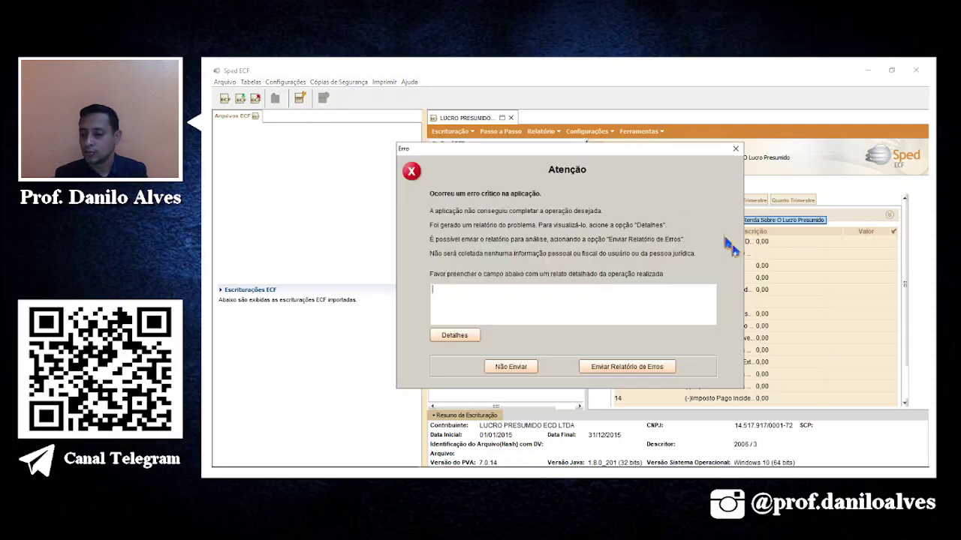
left_click(518, 369)
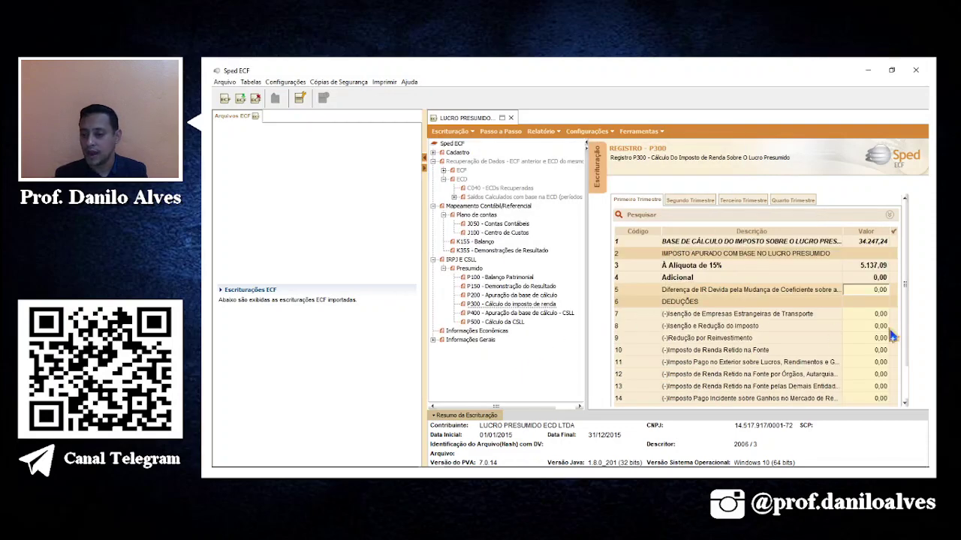
scroll(903, 393, "down", 2)
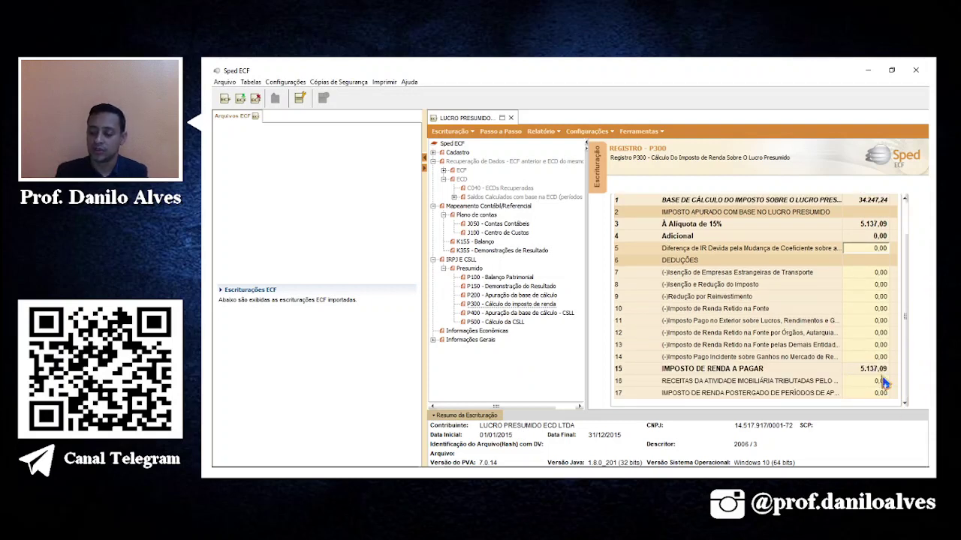
key("alt+Tab")
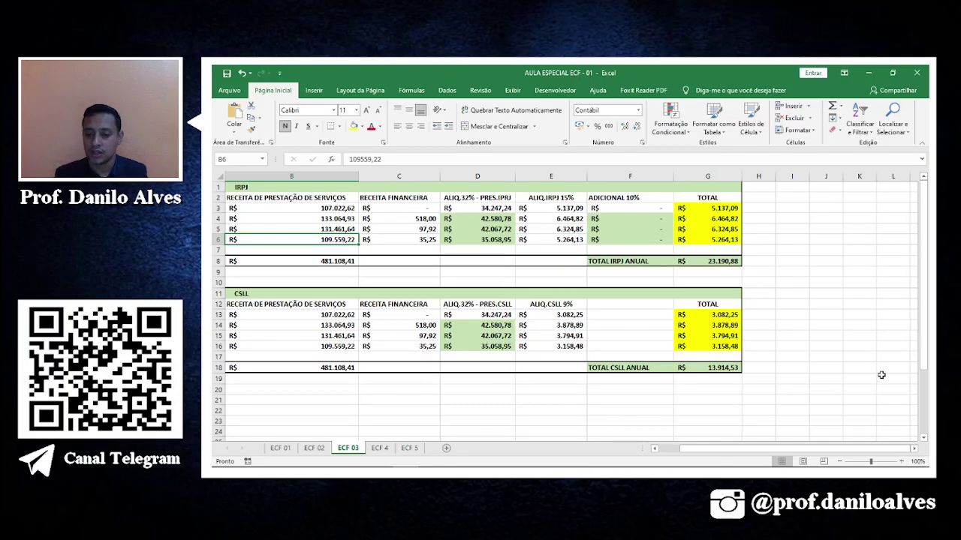
left_click(714, 208)
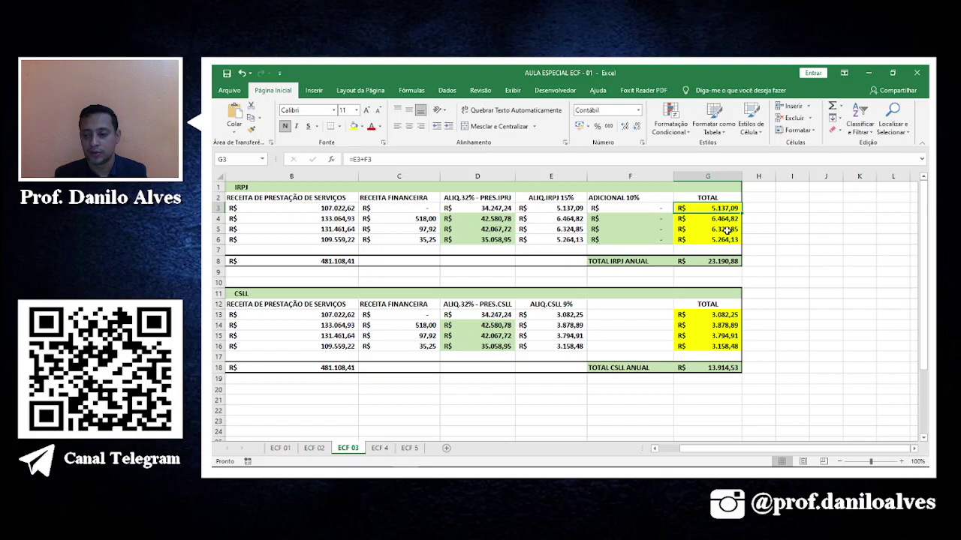
Clear the yellow fill from G3:G6 and G13:G16, then mark G3 yellow as checked.
left_click_drag(721, 209, 720, 239)
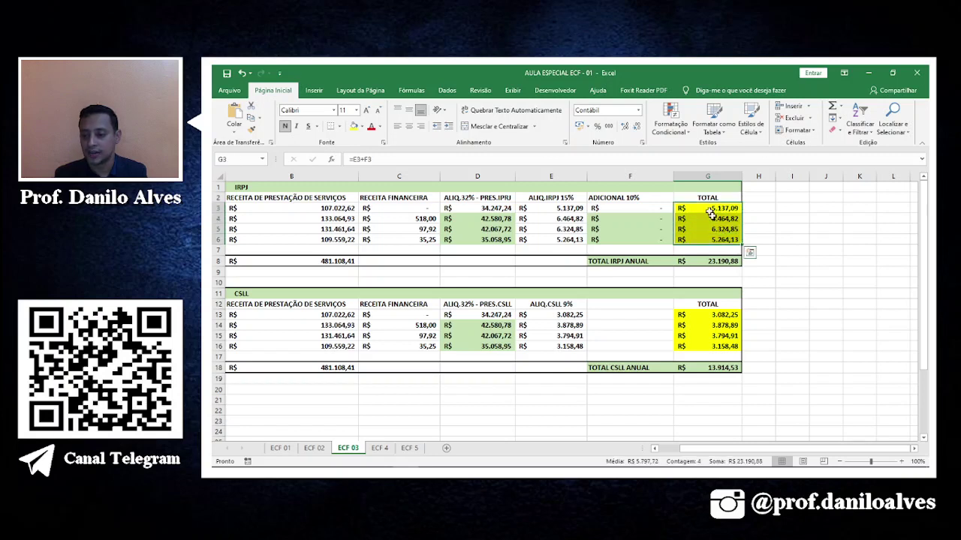
left_click(361, 126)
left_click(385, 219)
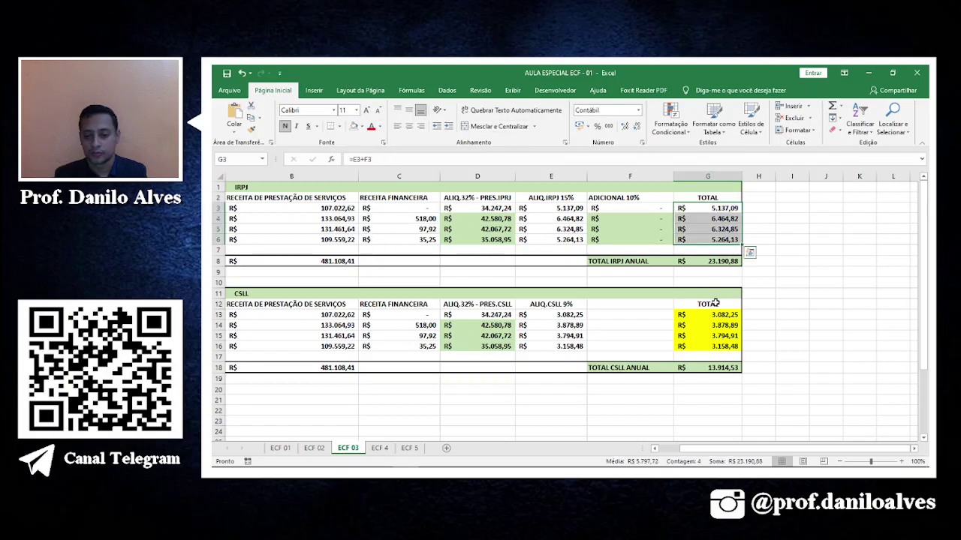
left_click_drag(712, 315, 712, 346)
left_click(354, 126)
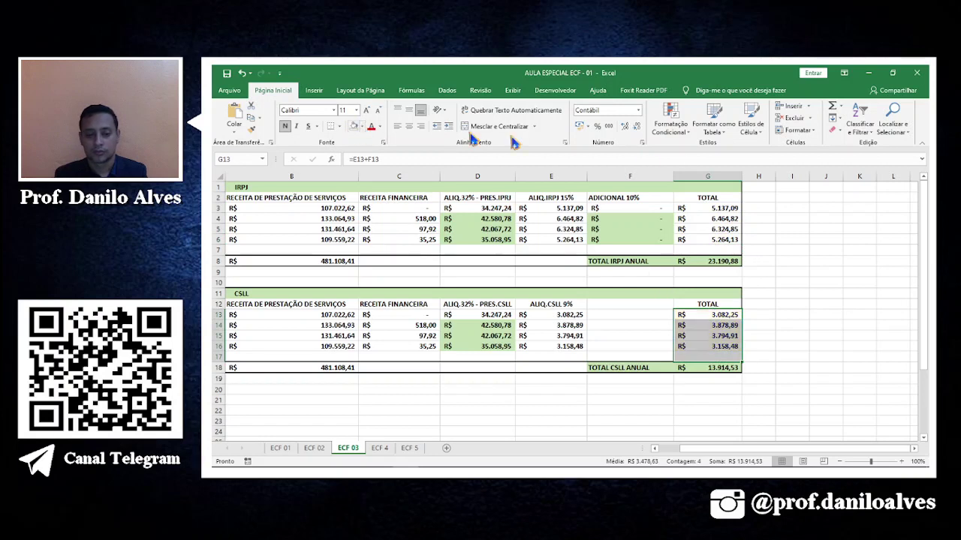
left_click(698, 205)
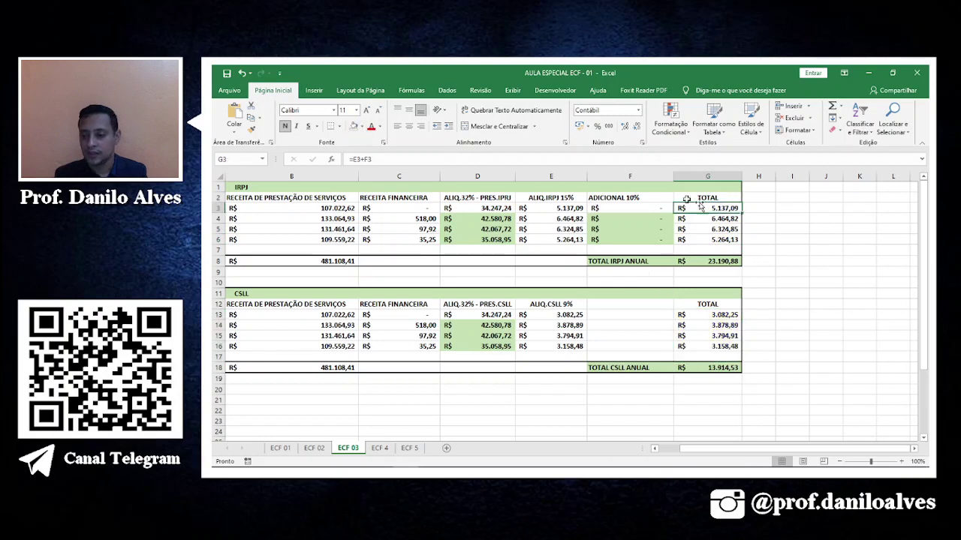
left_click(361, 126)
left_click(382, 209)
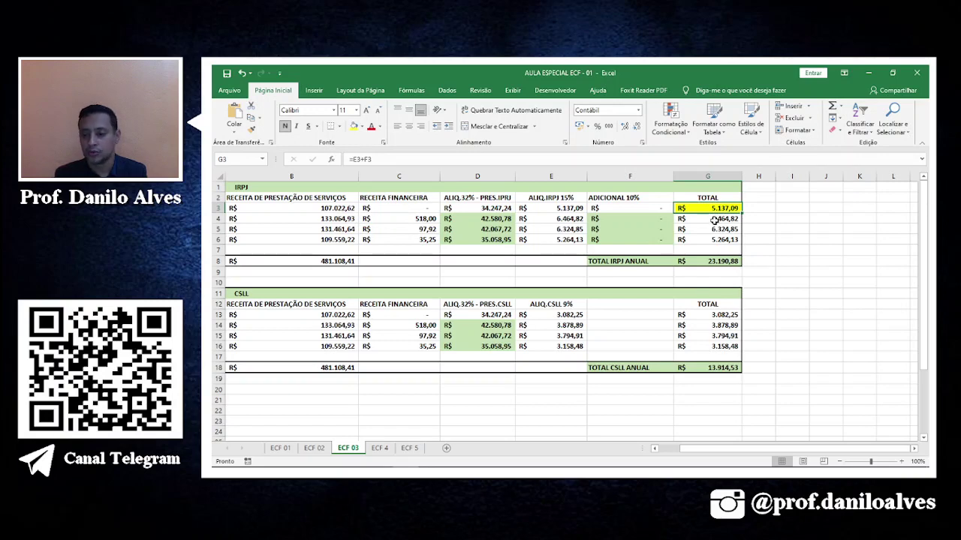
Compare second-quarter P300 figures, highlight the 518 financial revenue in C4, and reopen P200.
key("alt+Tab")
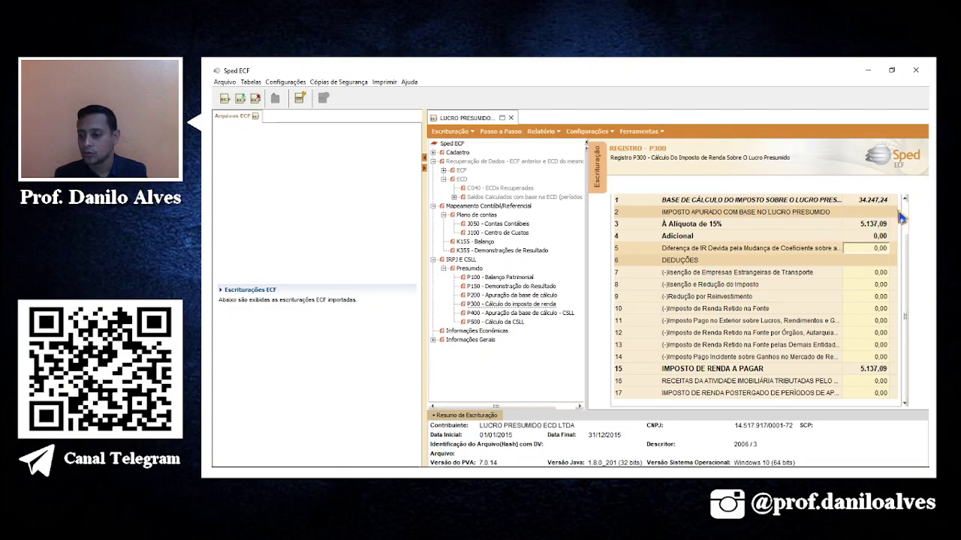
left_click(698, 204)
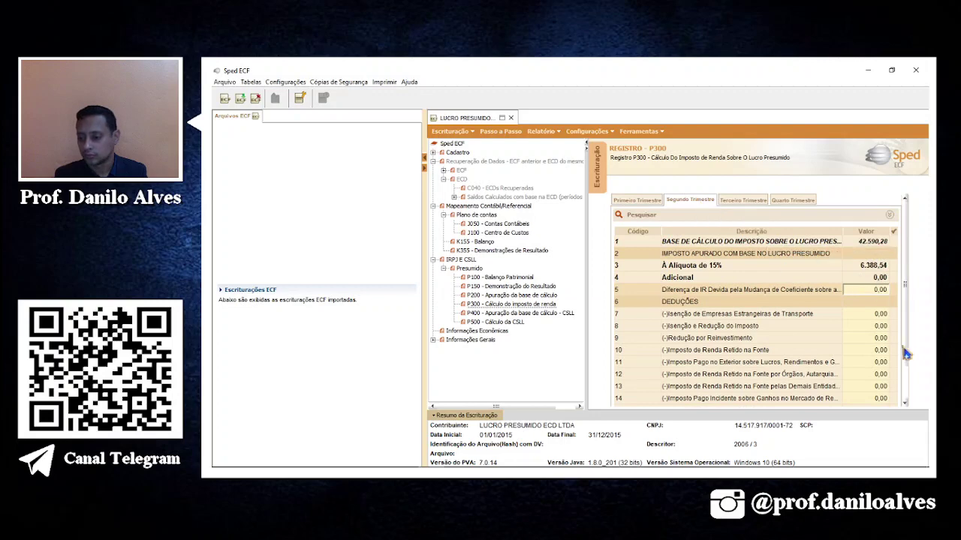
scroll(906, 316, "down", 3)
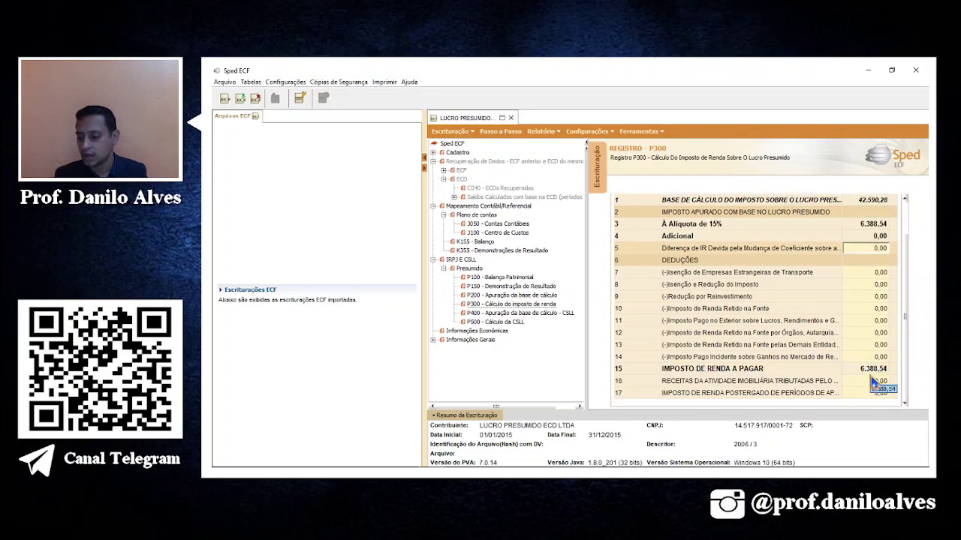
key("alt+Tab")
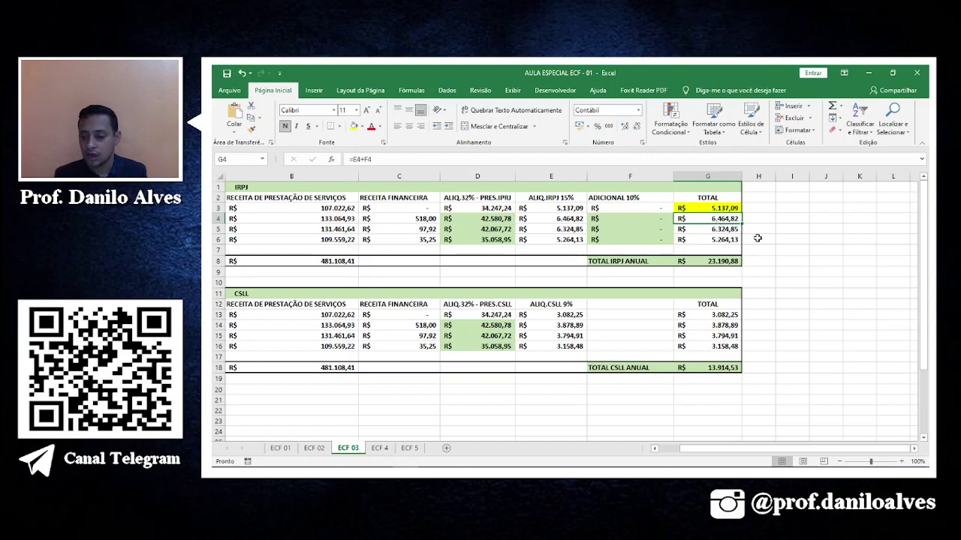
left_click(422, 218)
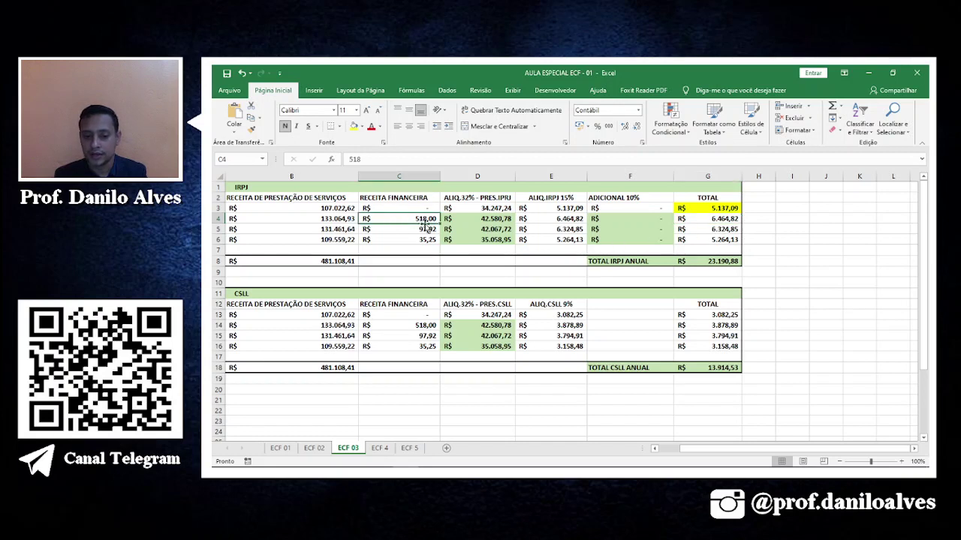
left_click(353, 126)
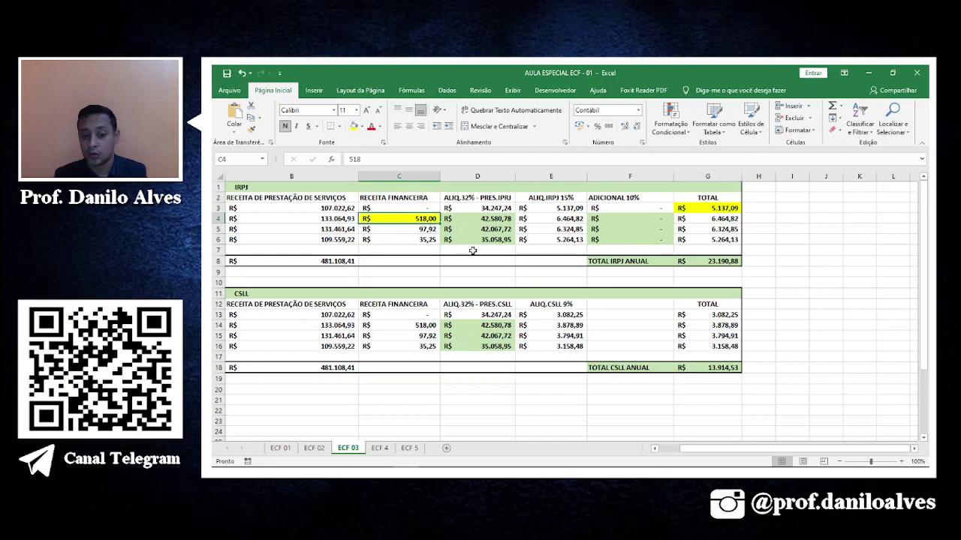
key("alt")
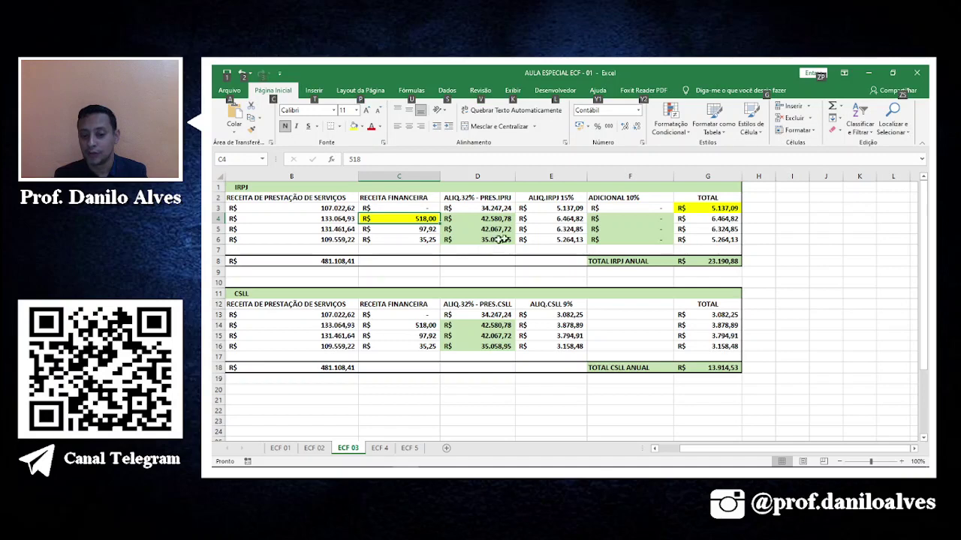
key("alt+Tab")
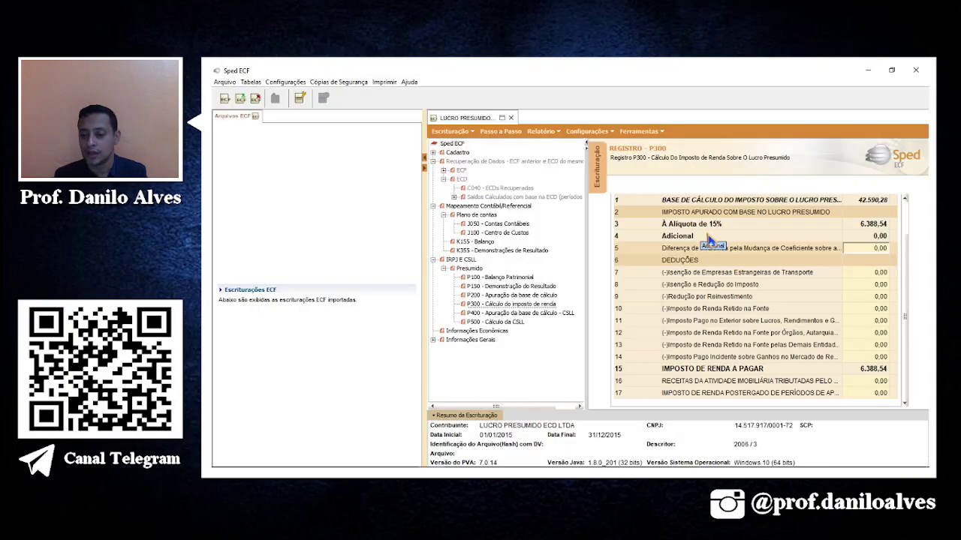
left_click(512, 298)
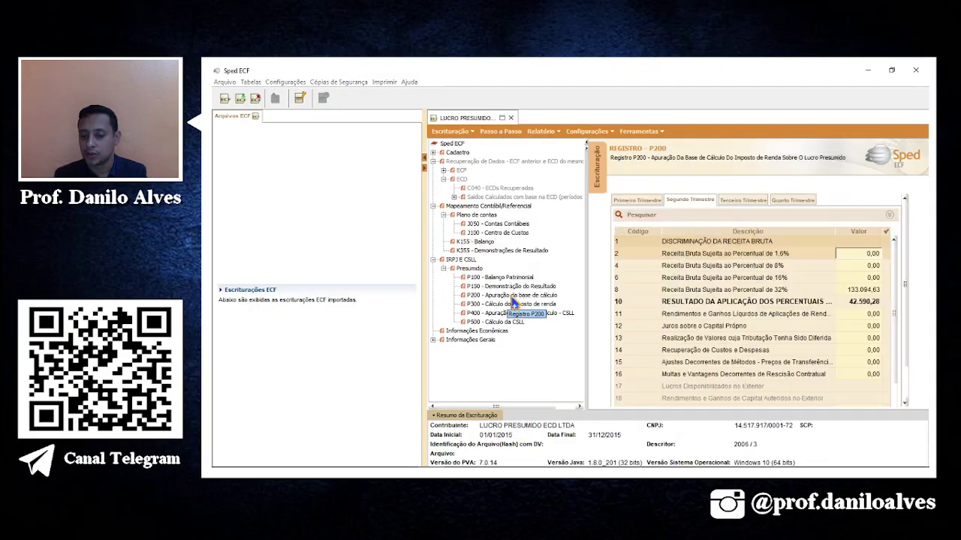
Enter 518,00 second-quarter financial income in P200 row 11 and mark matching IRPJ G4 yellow.
left_click(856, 315)
type("51")
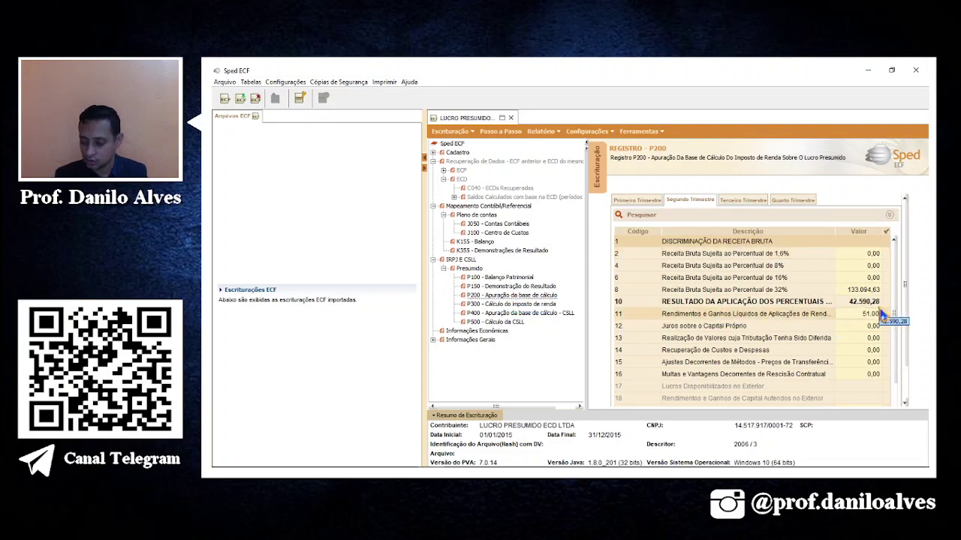
type("8")
left_click(844, 377)
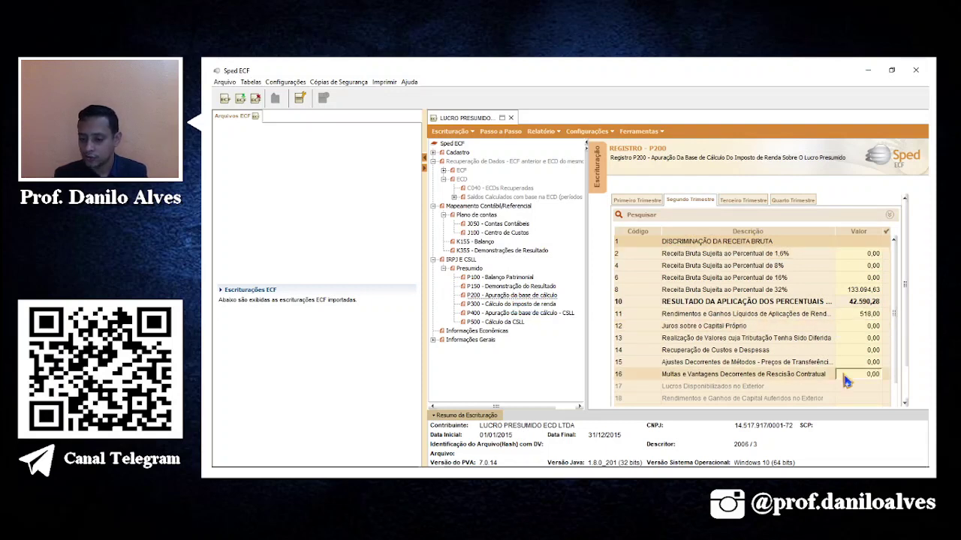
left_click(490, 307)
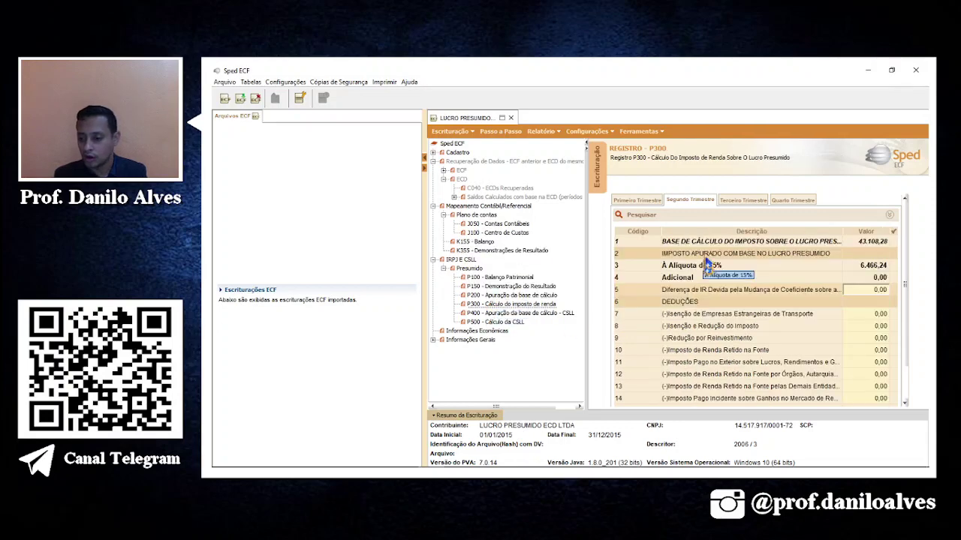
left_click(857, 315)
scroll(907, 285, "down", 3)
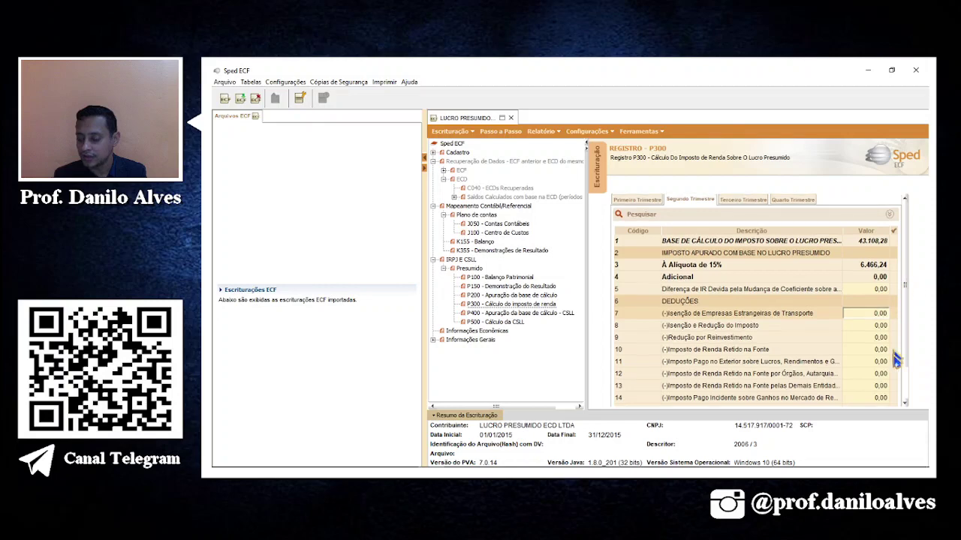
key("alt+Tab")
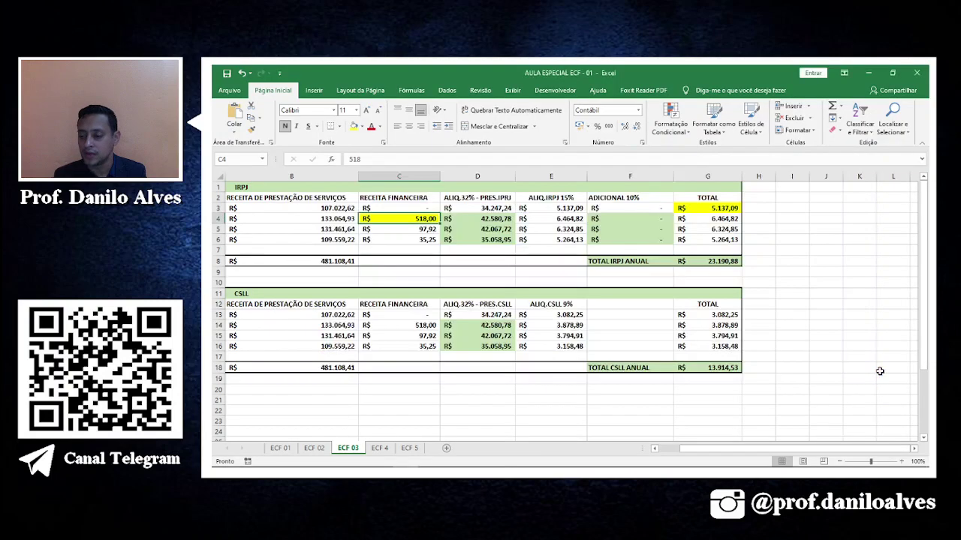
left_click(736, 219)
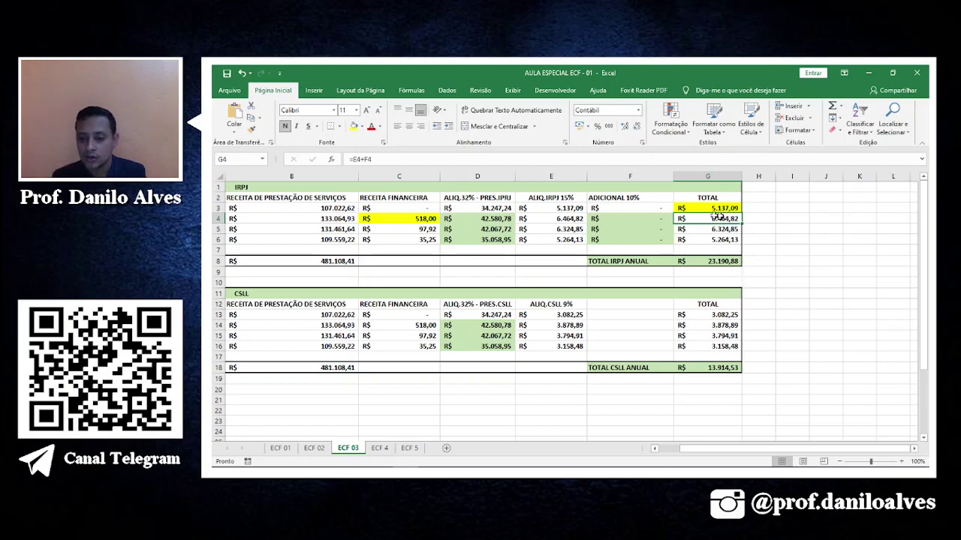
left_click(353, 126)
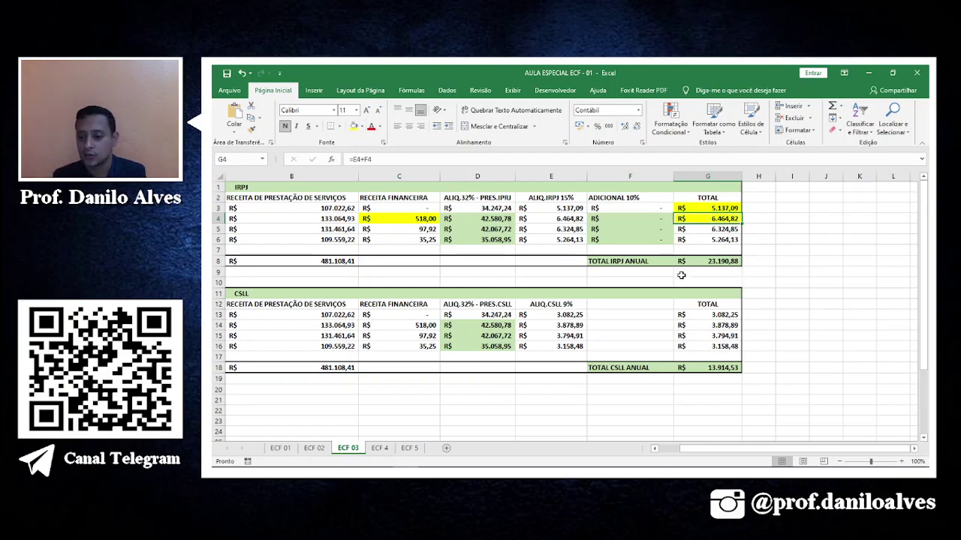
key("alt+Tab")
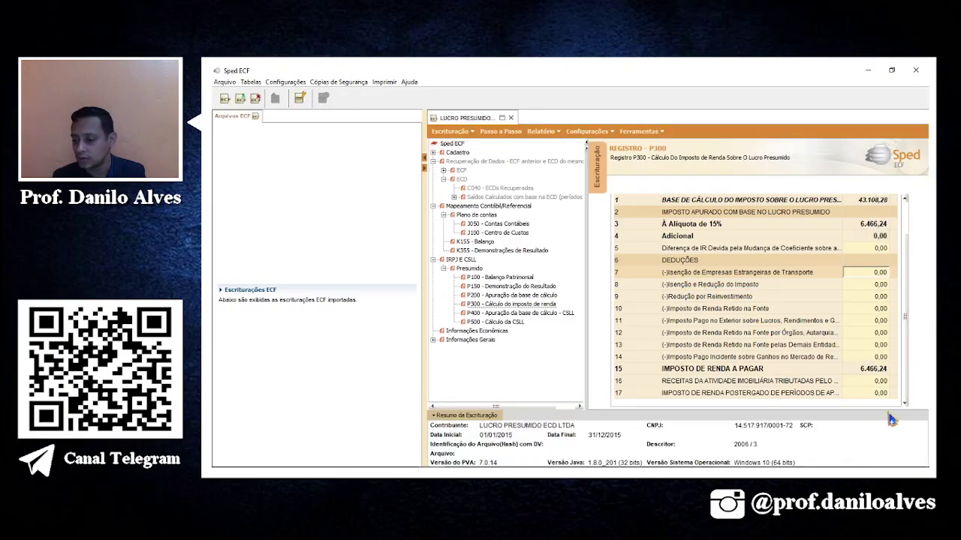
Return to P200's second quarter and check the row 8 revenue against Excel B4.
left_click(511, 286)
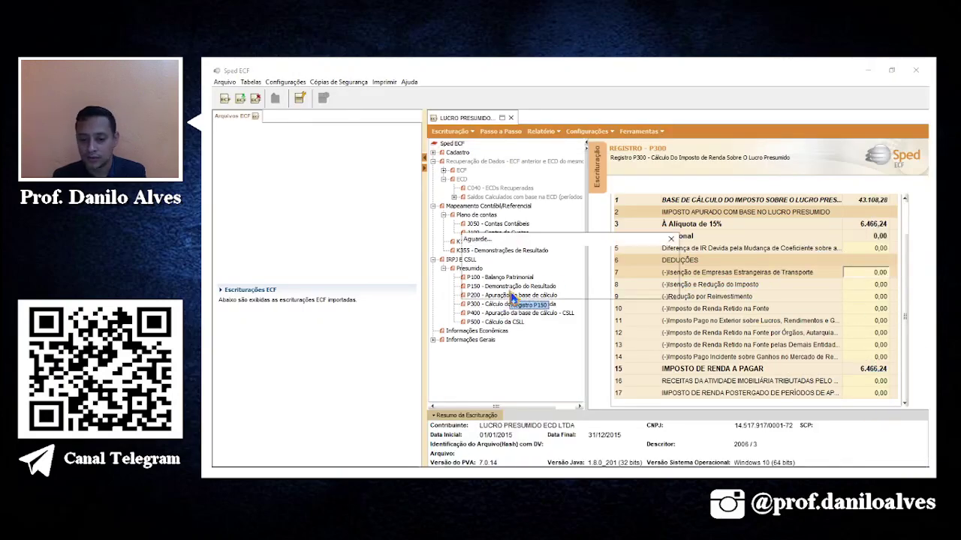
left_click(525, 295)
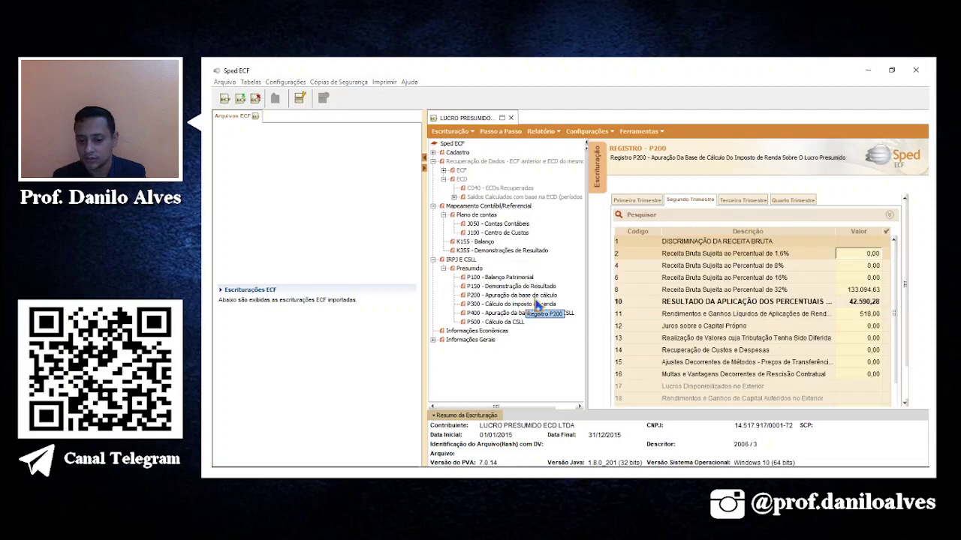
left_click(871, 314)
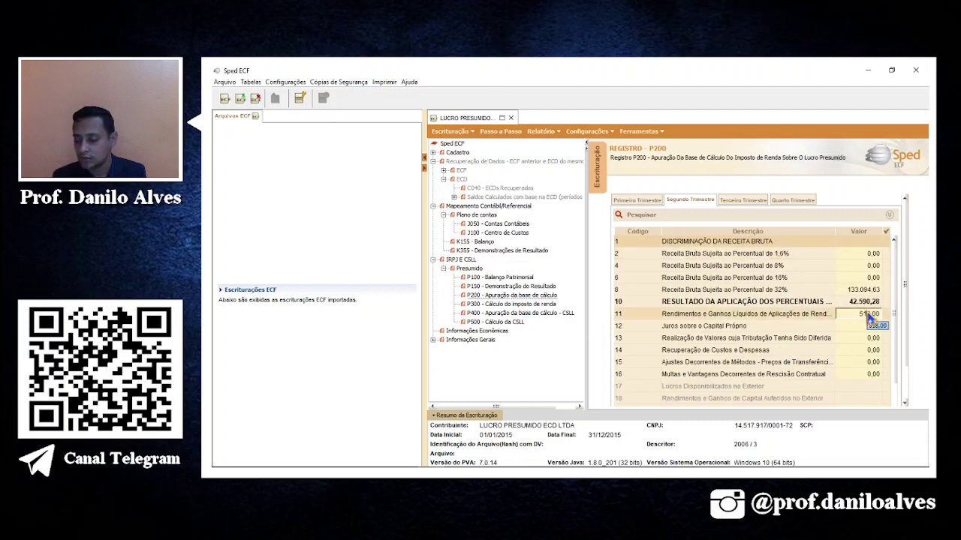
left_click(864, 292)
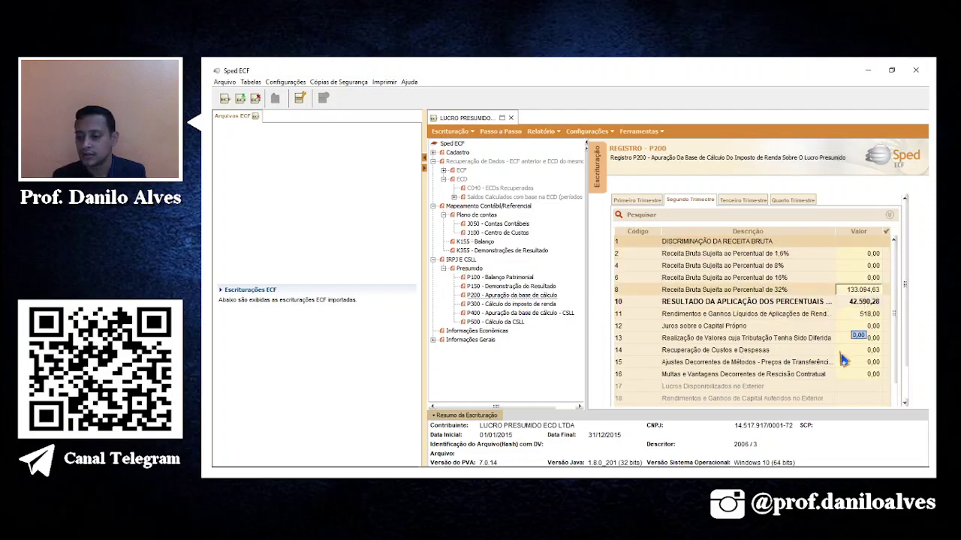
key("alt+Tab")
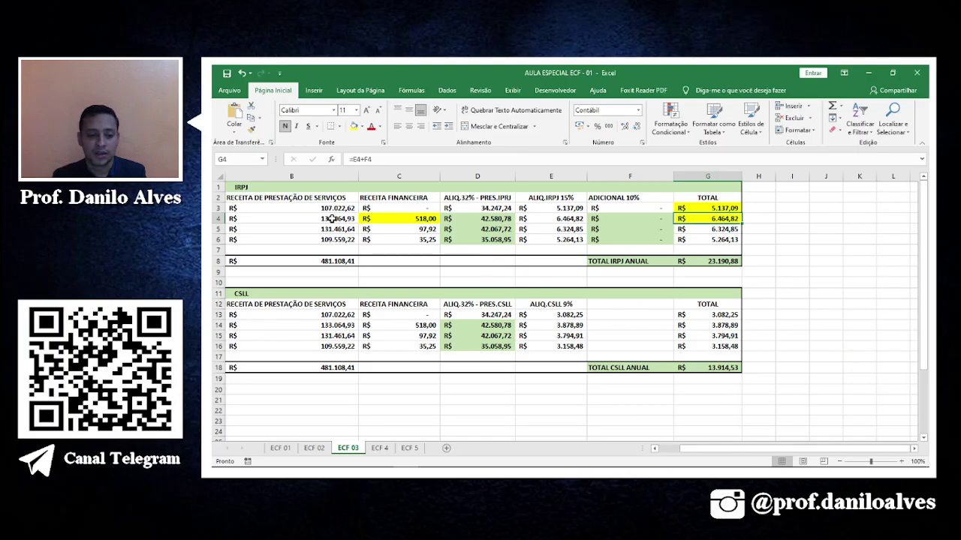
left_click(337, 218)
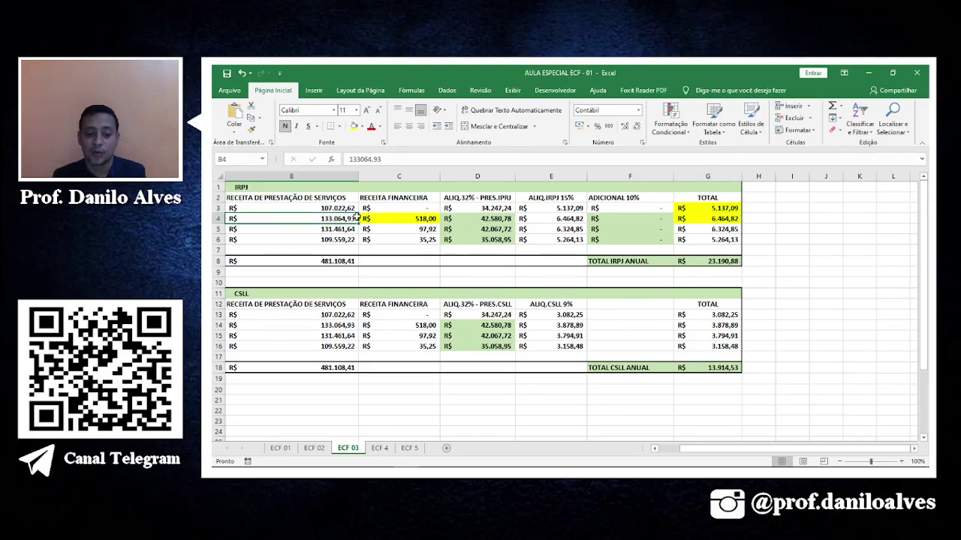
key("alt+Tab")
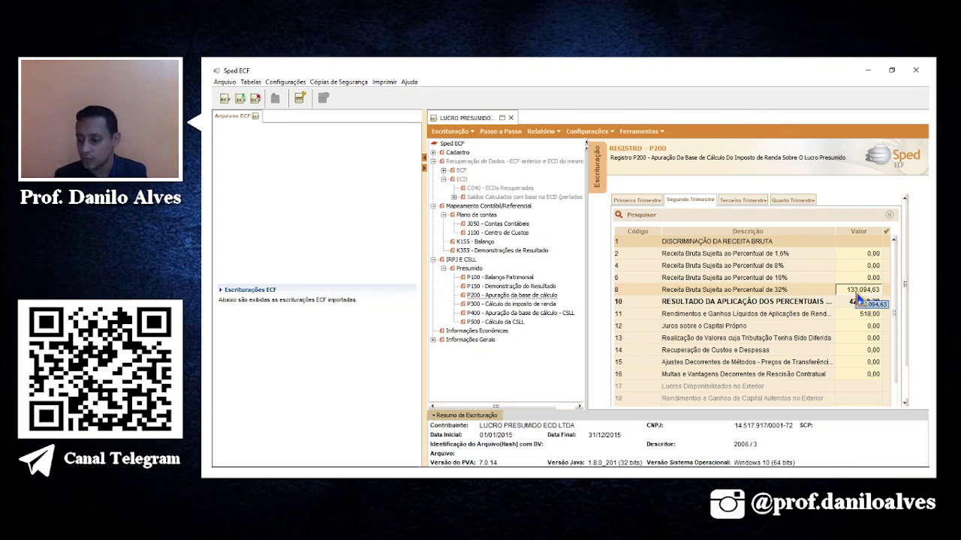
Correct the row 8 revenue at 32% to 133.064,93 and open P300.
key("alt+Tab")
key("alt+Tab")
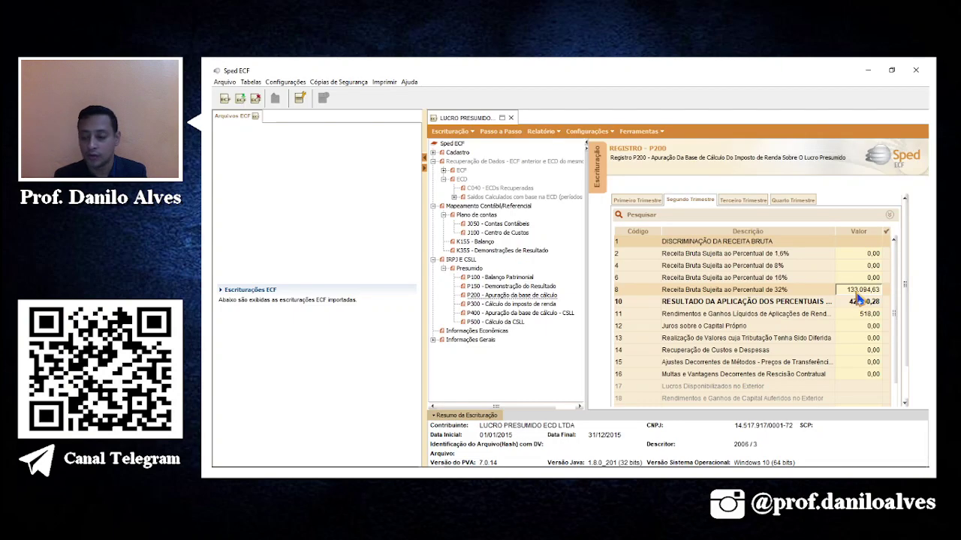
type("1")
key("Return")
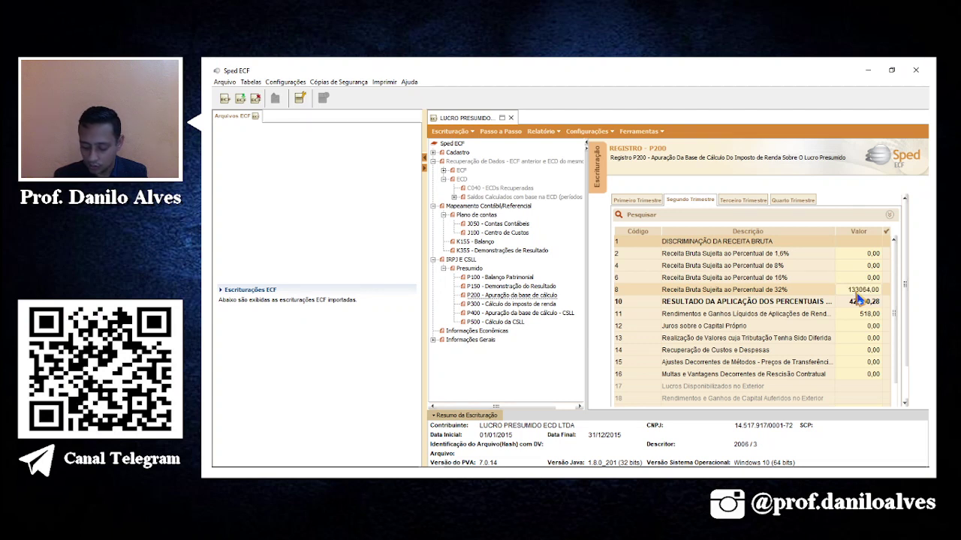
type("3")
key("Return")
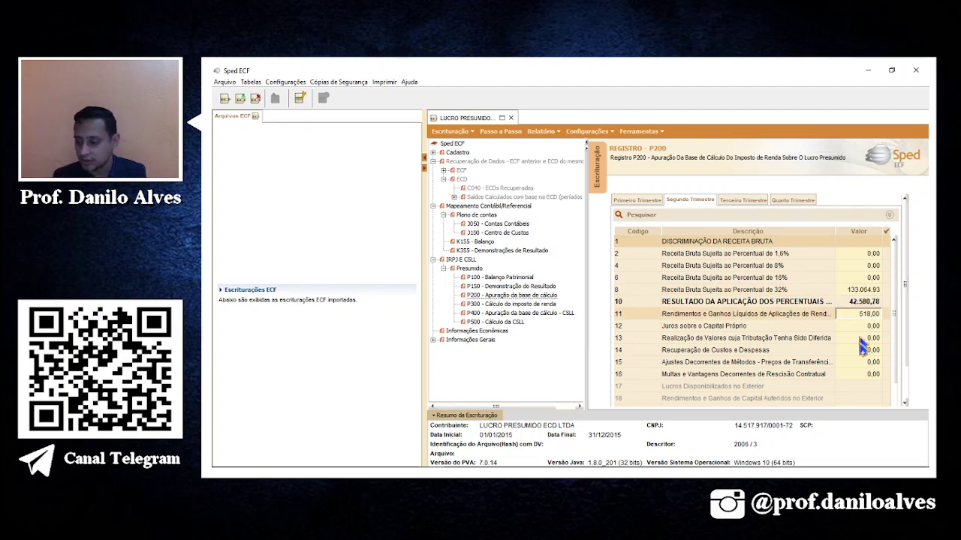
key("Down")
key("Down")
key("Down")
key("Down")
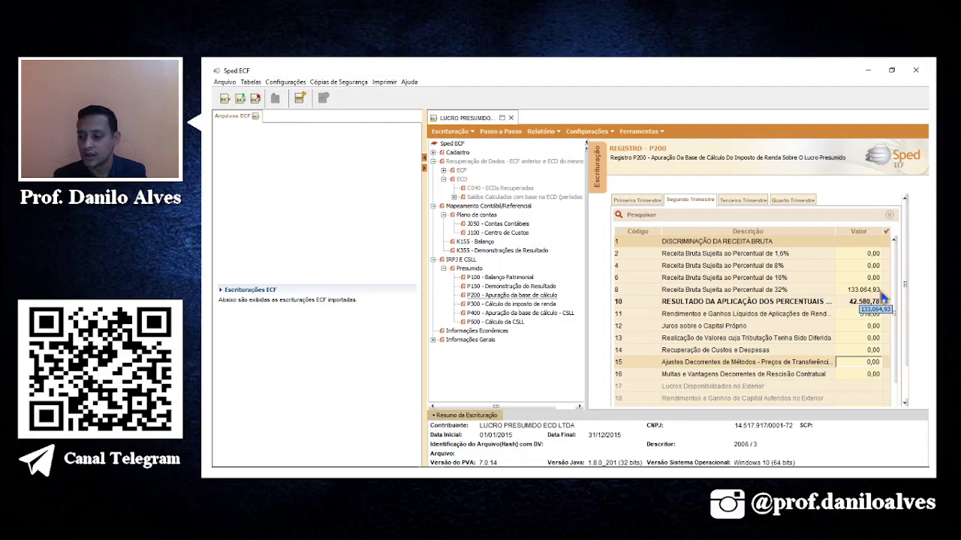
key("alt+Tab")
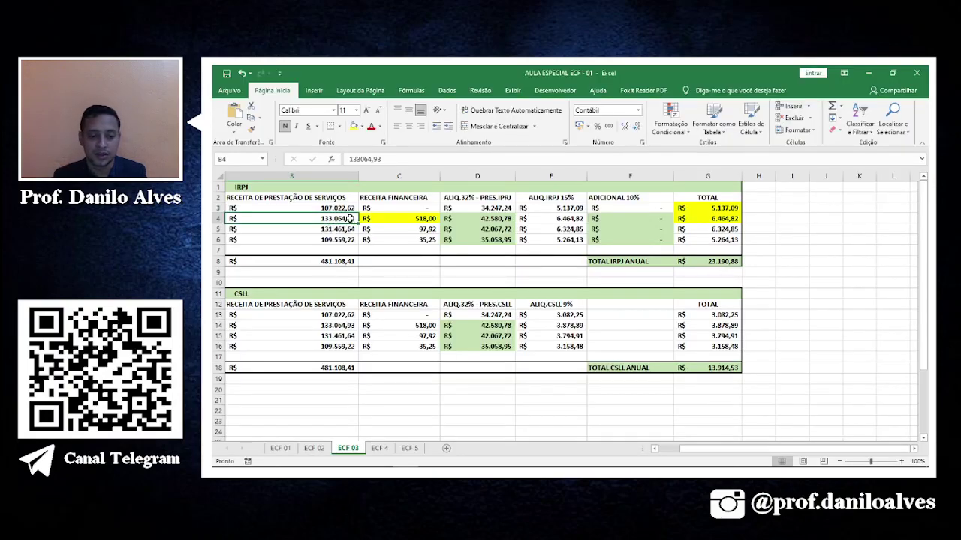
key("alt+Tab")
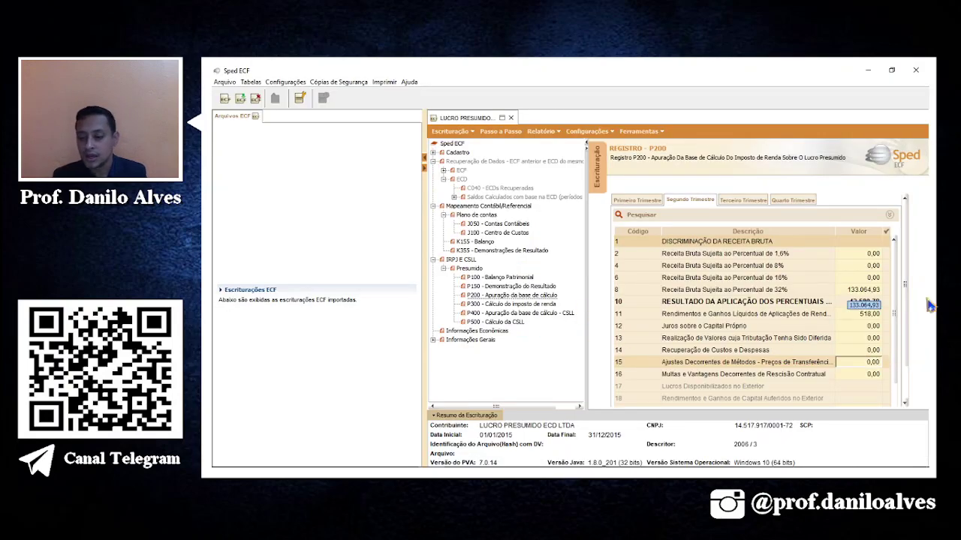
left_click(507, 304)
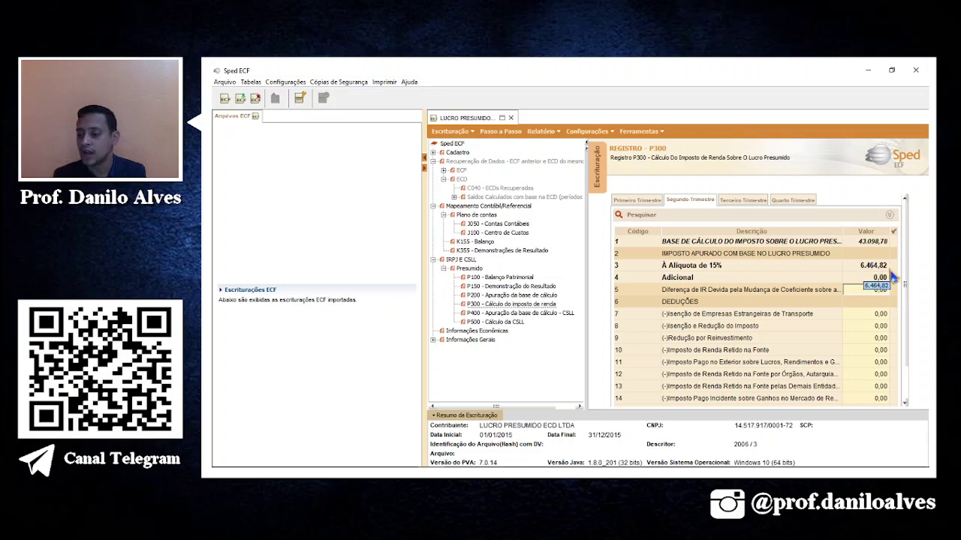
Mark the 97,92 third-quarter financial revenue in C5 yellow and return to P200.
key("alt+Tab")
left_click(731, 219)
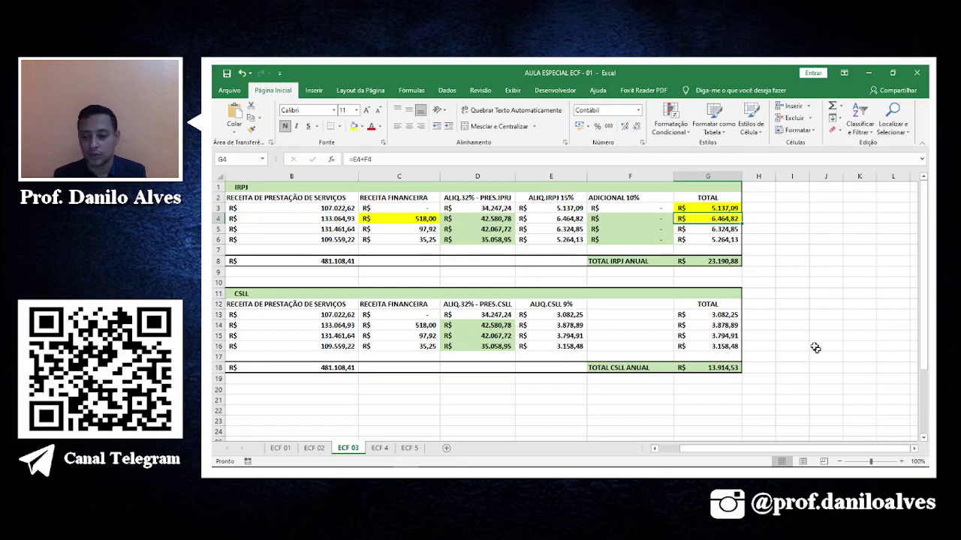
left_click_drag(433, 228, 403, 241)
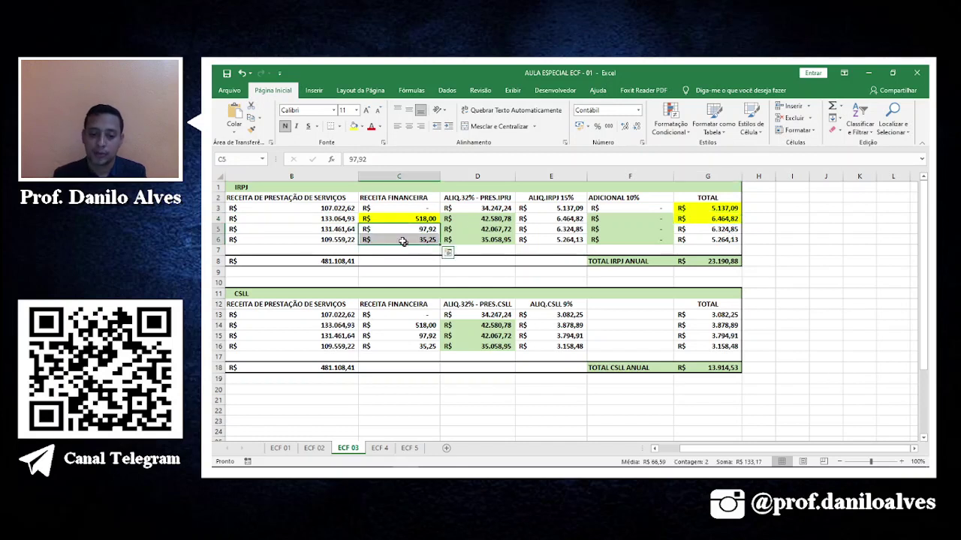
left_click(430, 230)
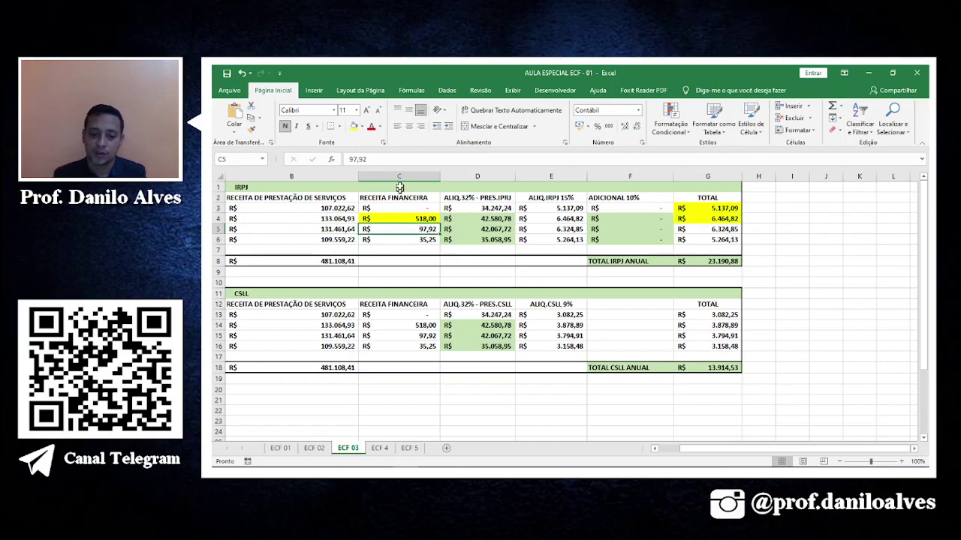
left_click(354, 128)
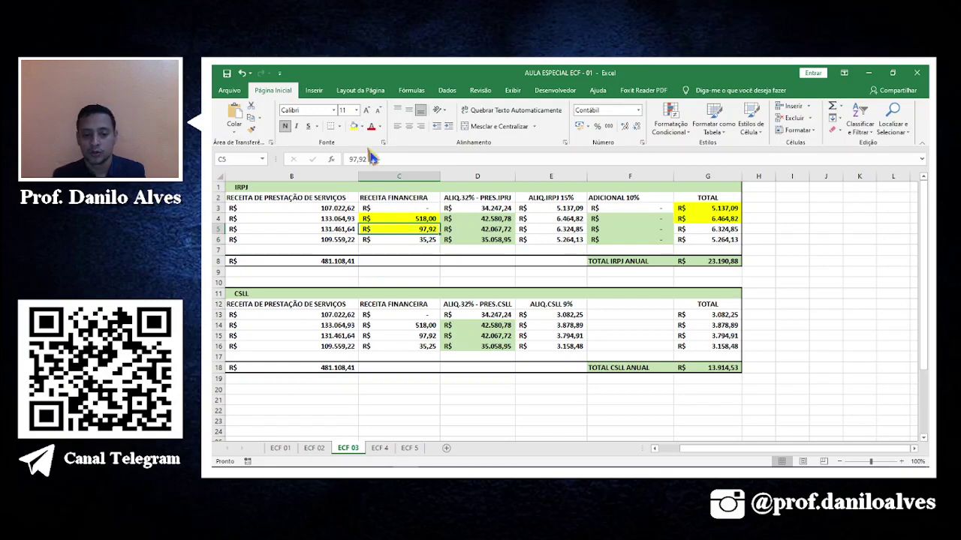
key("alt+Tab")
left_click(534, 296)
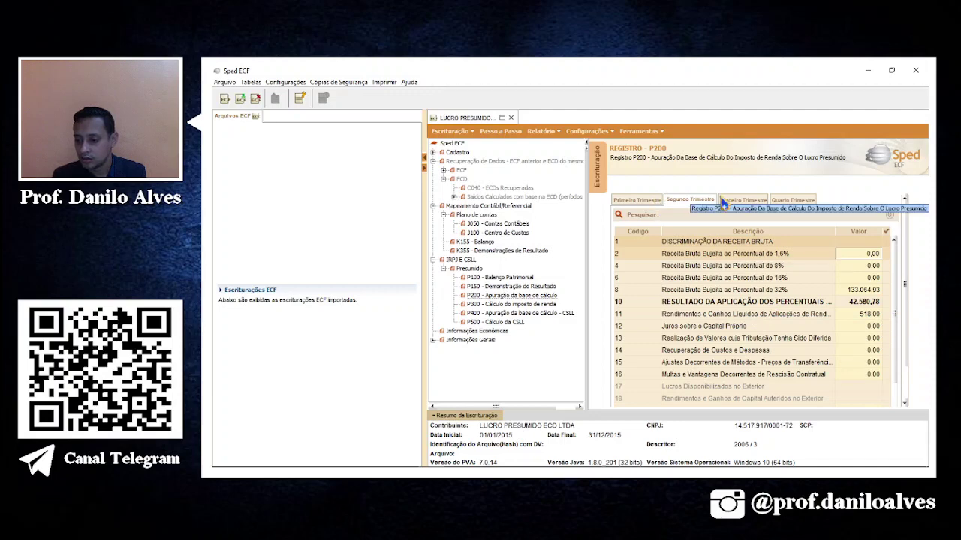
Enter 97,92 as third-quarter financial investment income in row 11.
left_click(728, 201)
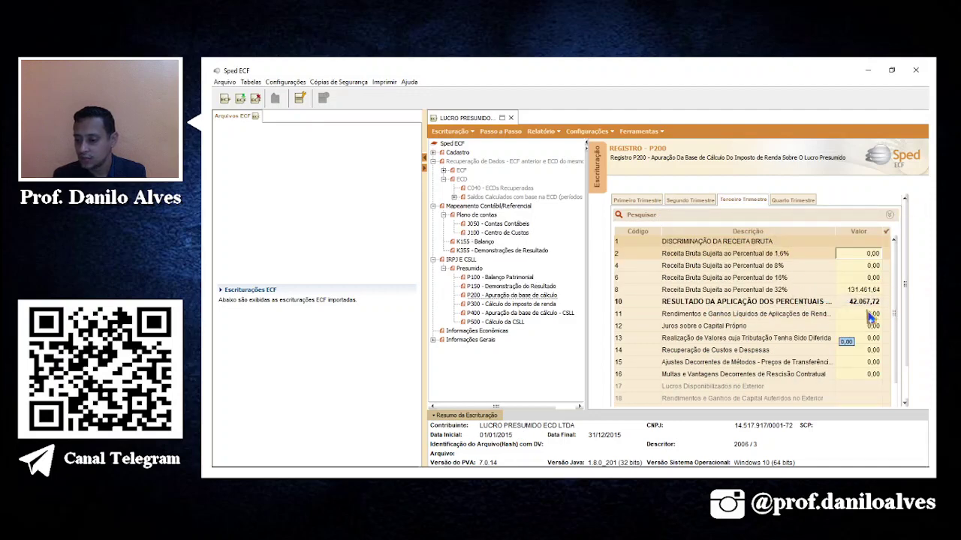
left_click(872, 315)
mouse_move(929, 469)
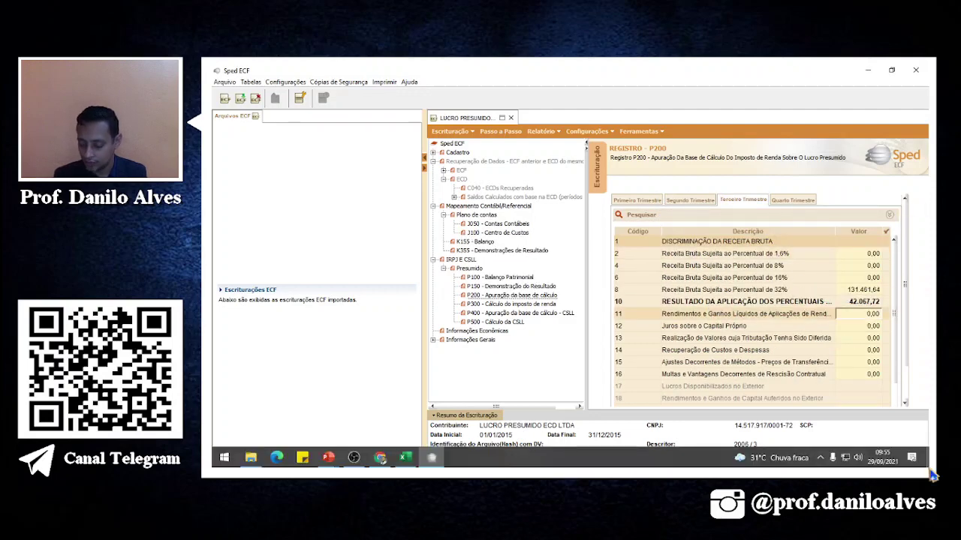
type("97")
key("Return")
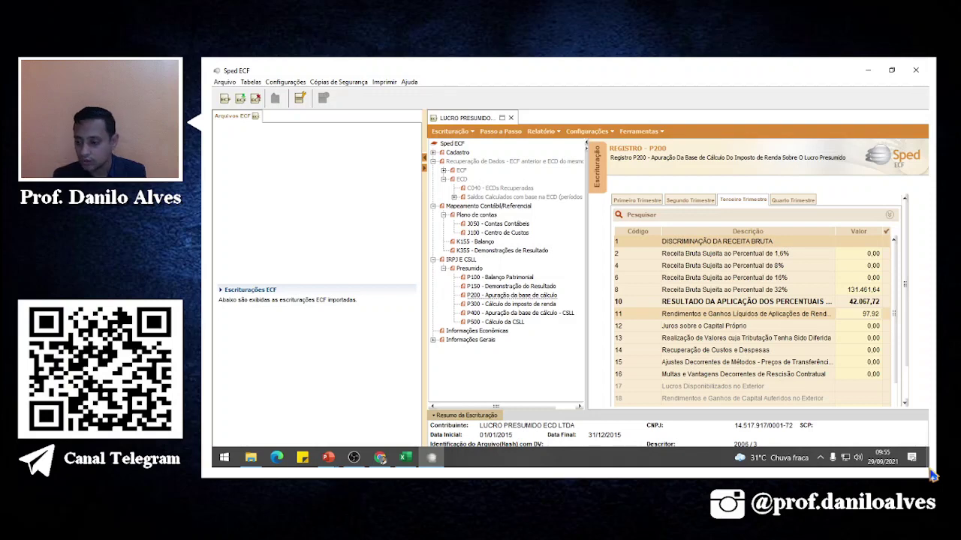
Copy 35,25 from Excel C6 into the fourth-quarter row 11 financial income.
left_click(782, 201)
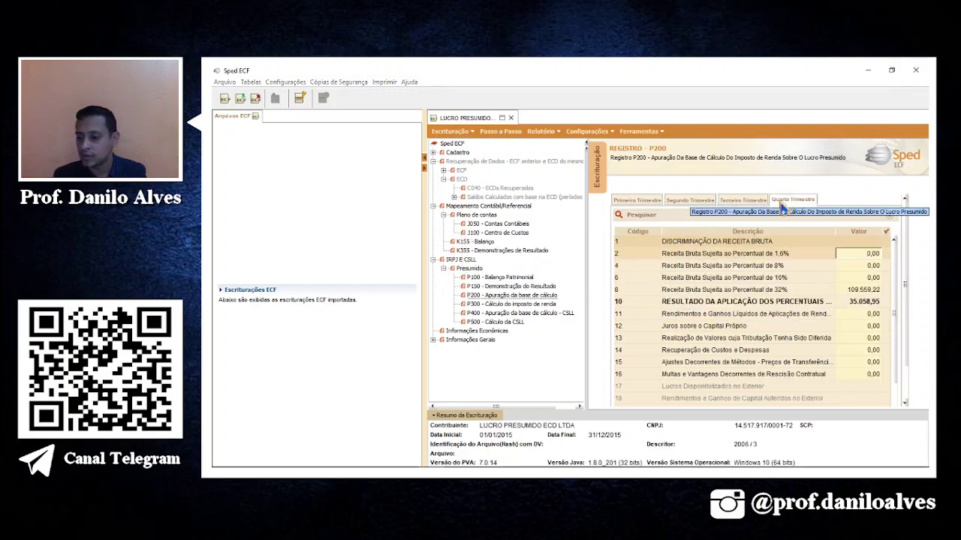
left_click(867, 316)
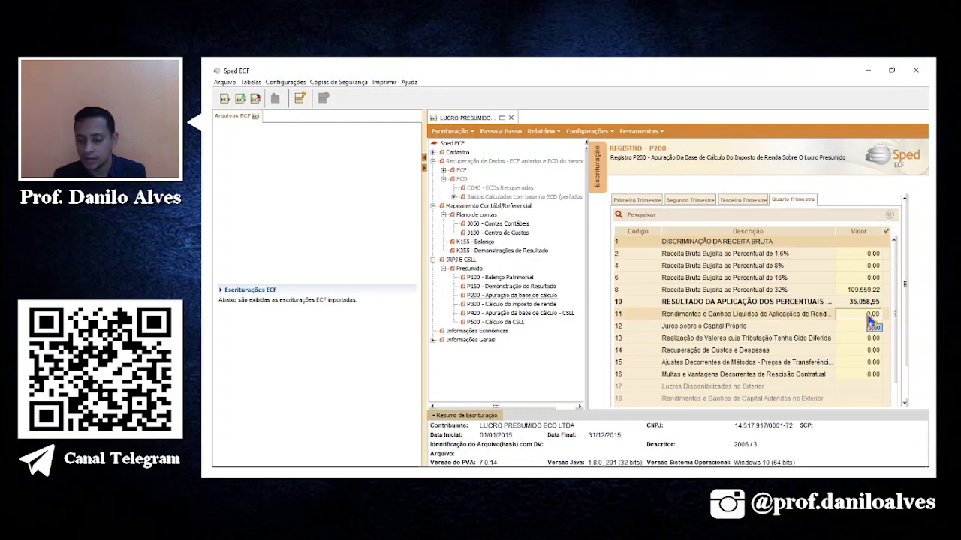
key("alt+Tab")
left_click(422, 238)
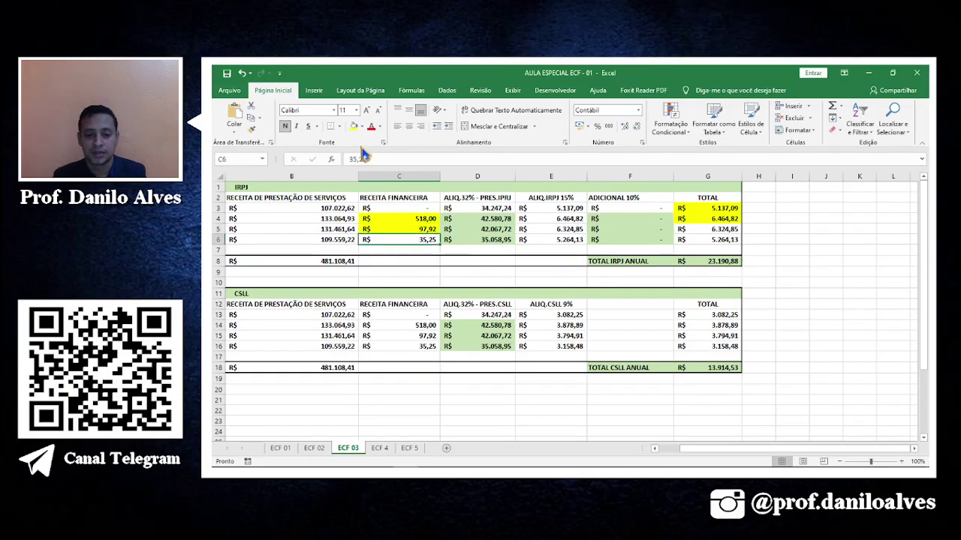
key("ctrl+c")
key("alt+Tab")
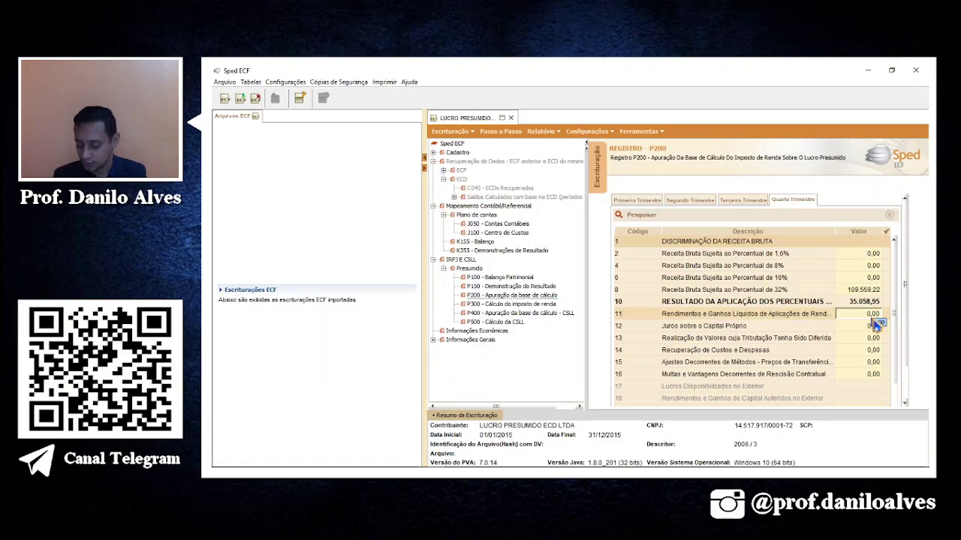
key("ctrl+v")
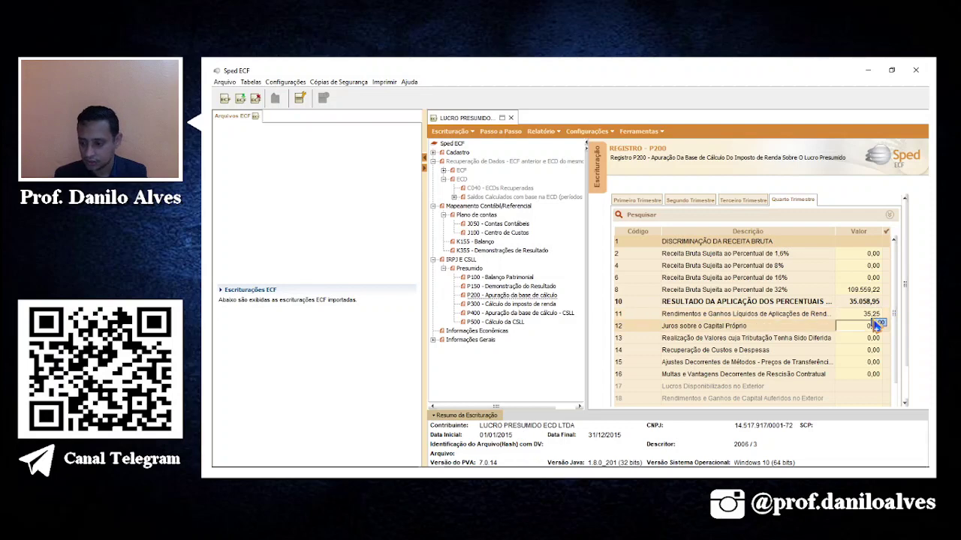
left_click(766, 350)
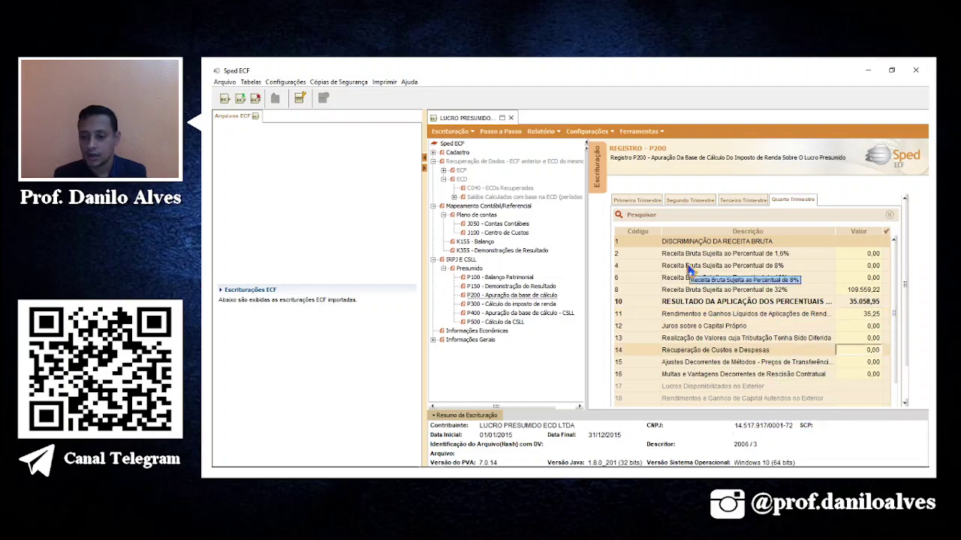
Check P300 third- and fourth-quarter IRPJ (6.324,85, 5.264,13) and mark Excel G5 and G6 yellow.
left_click(507, 304)
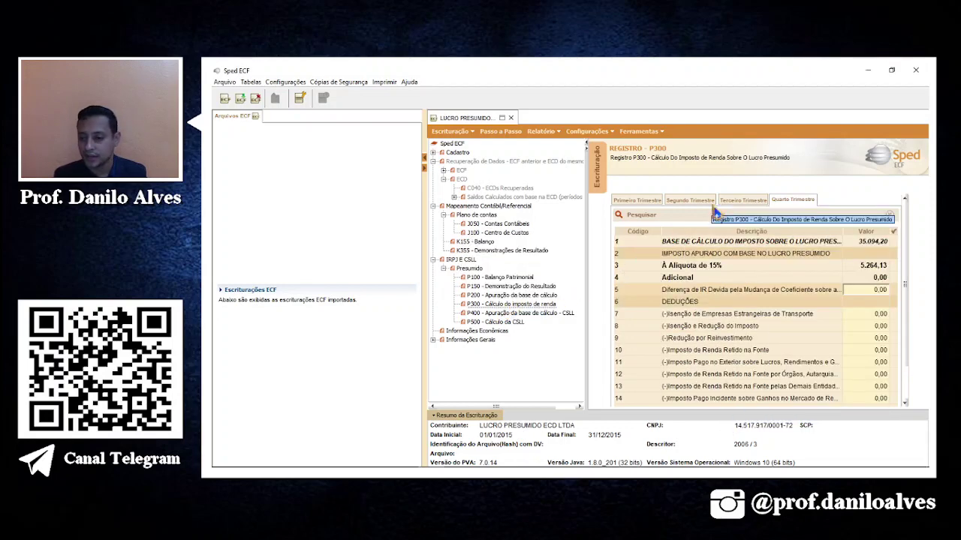
left_click(739, 200)
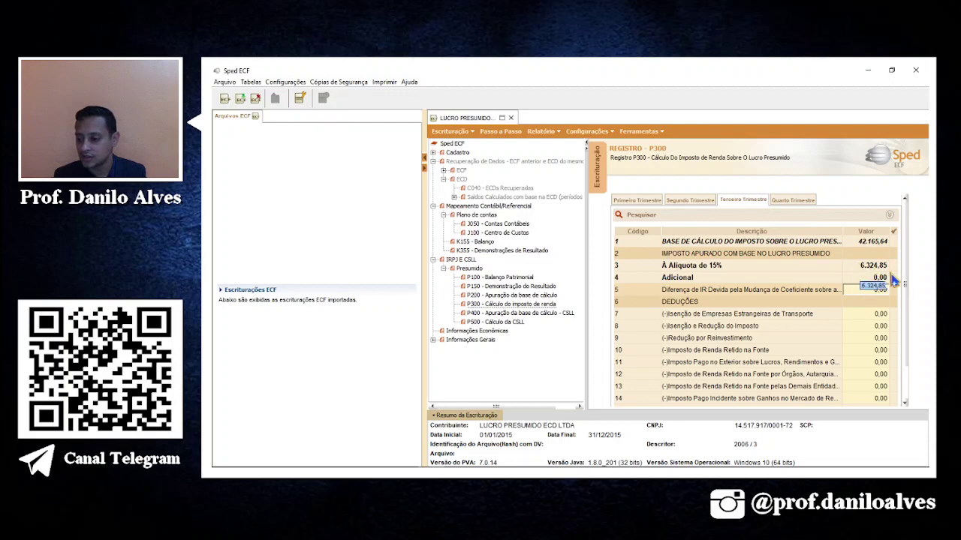
key("alt+Tab")
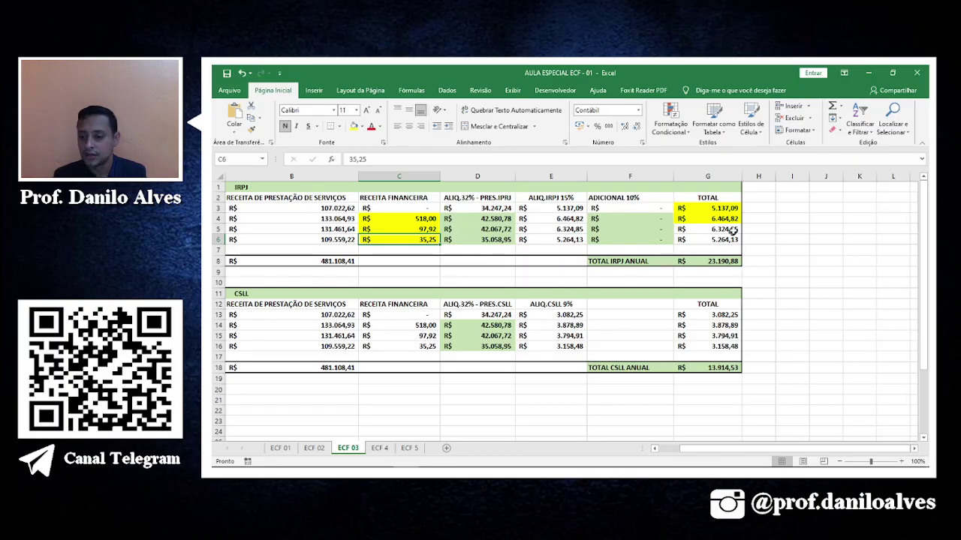
left_click(731, 230)
left_click(354, 126)
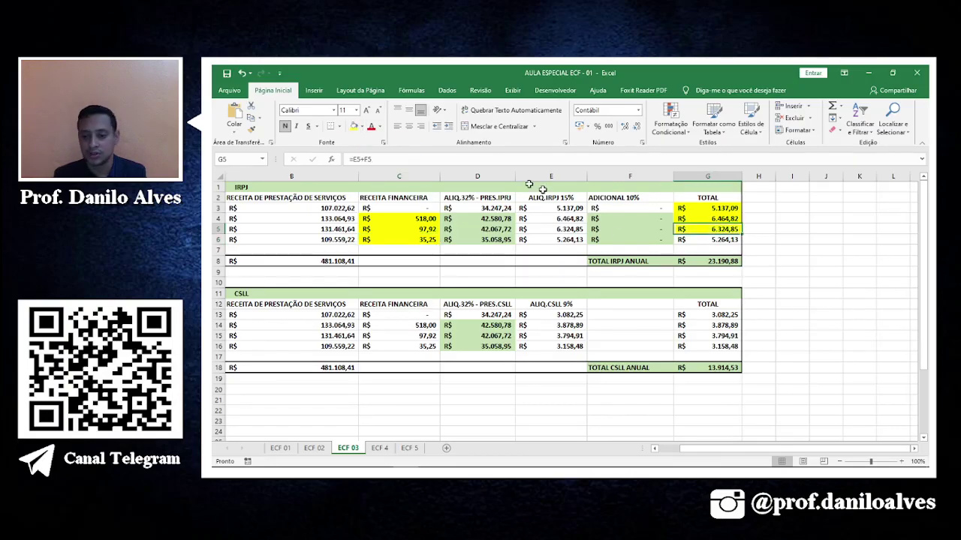
left_click(698, 244)
left_click(355, 127)
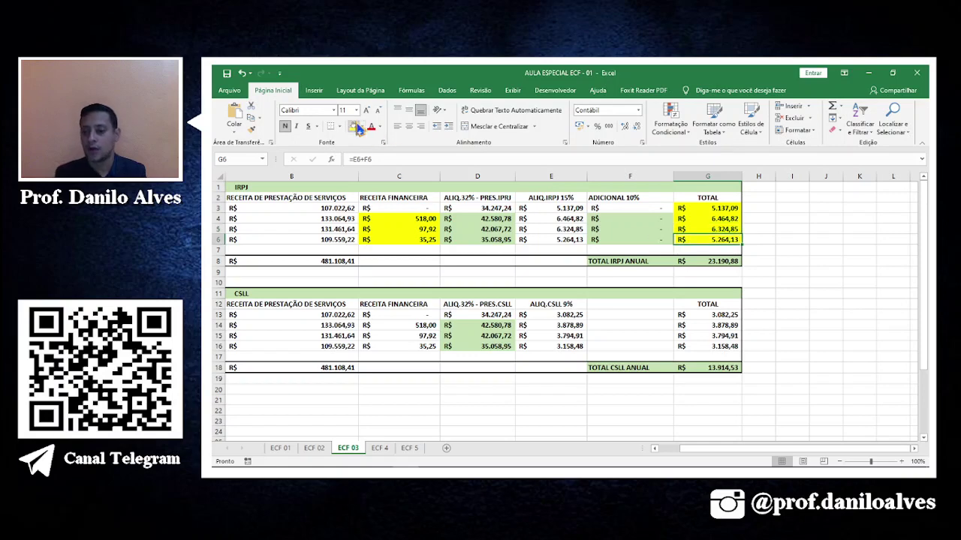
key("alt+Tab")
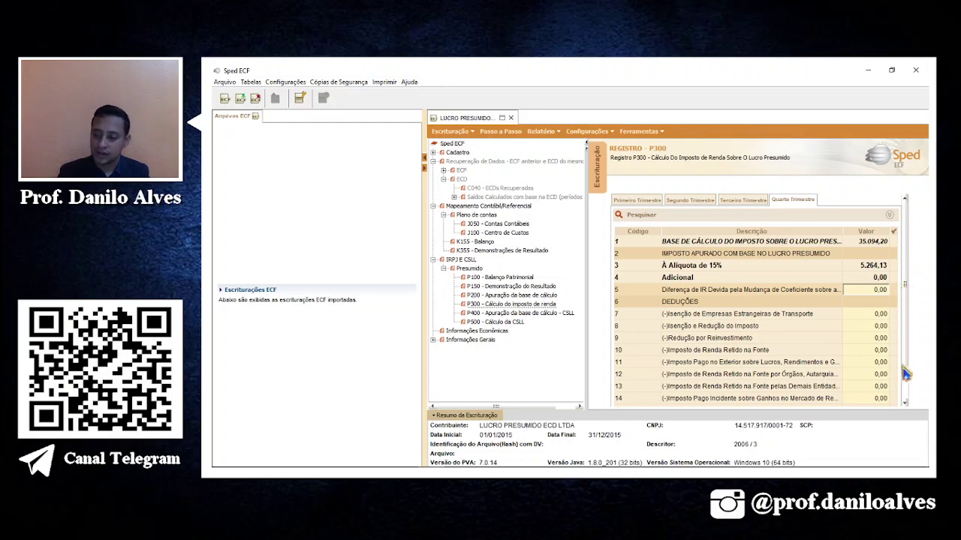
scroll(903, 383, "down", 2)
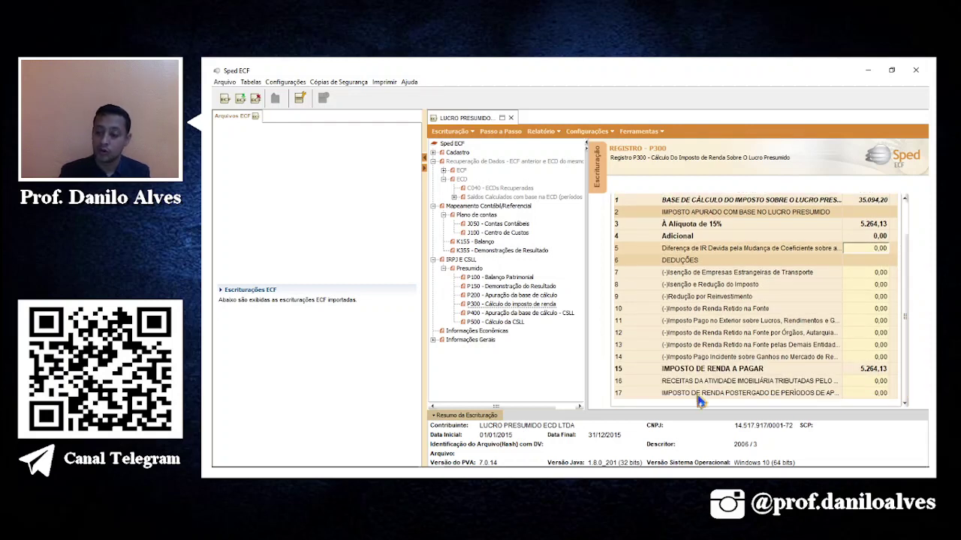
Enter 107.022,62 as the P400 first-quarter 32% revenue, giving a 34.247,24 CSLL base.
left_click(542, 321)
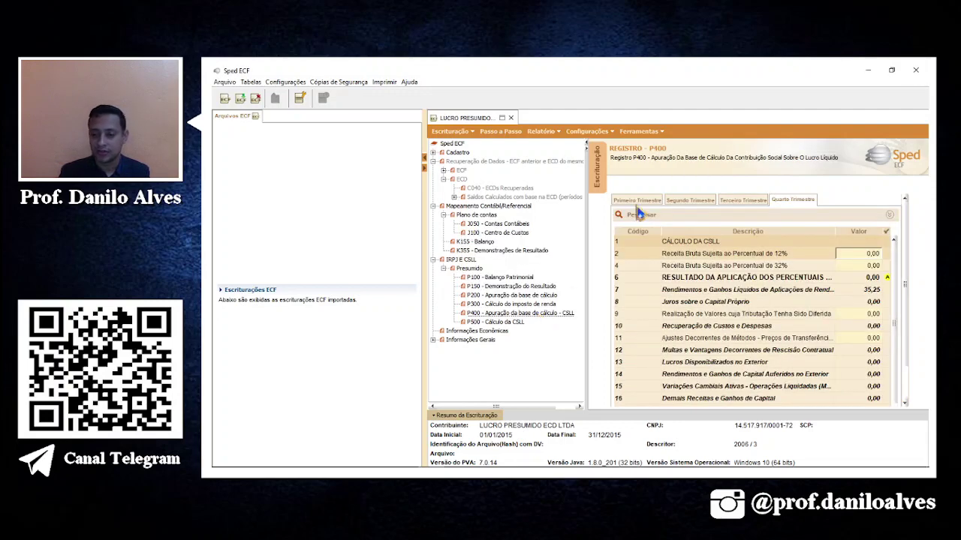
left_click(640, 203)
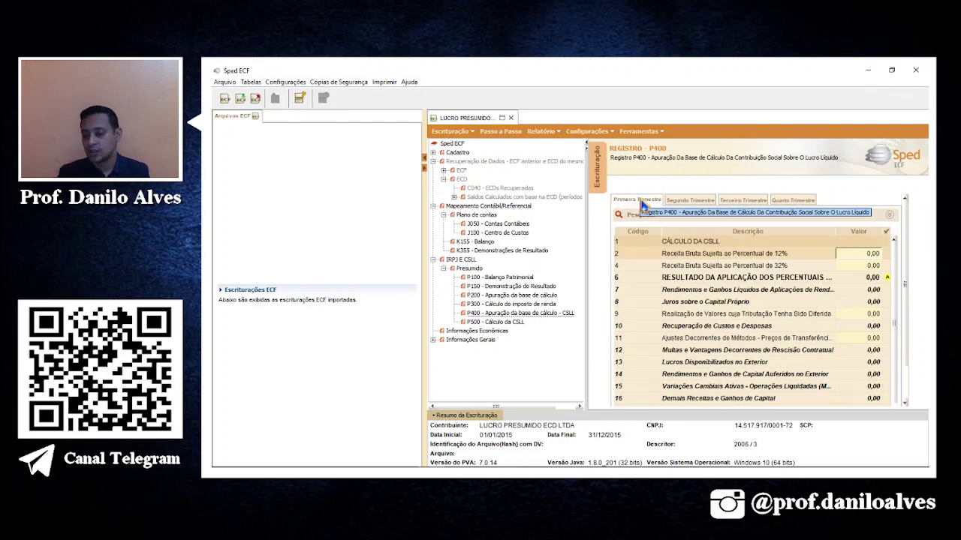
left_click(851, 267)
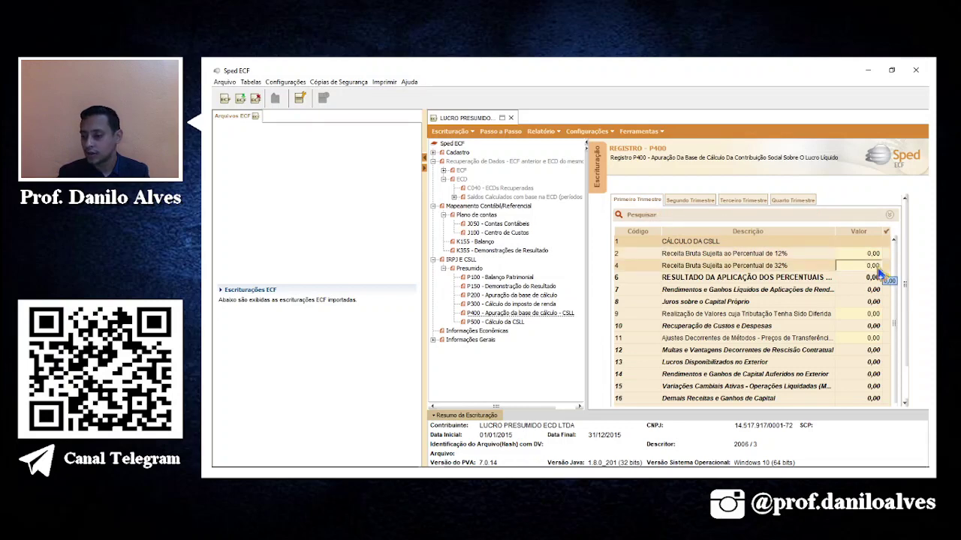
key("alt+Tab")
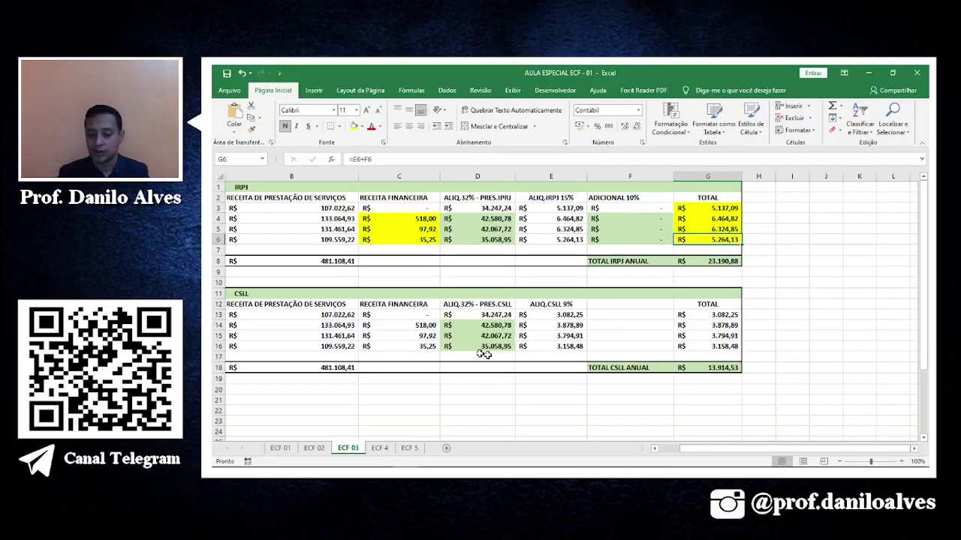
left_click(346, 318)
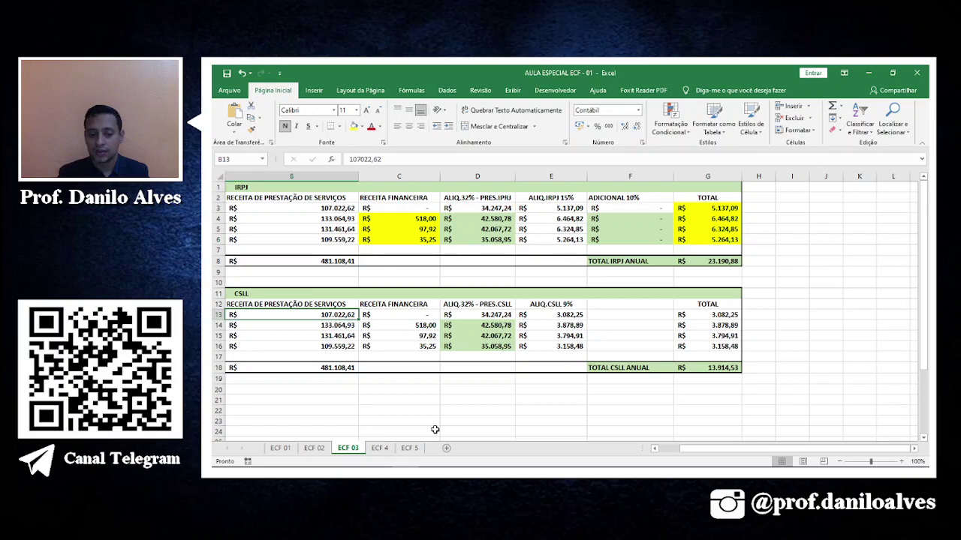
key("alt+Tab")
type("107.00")
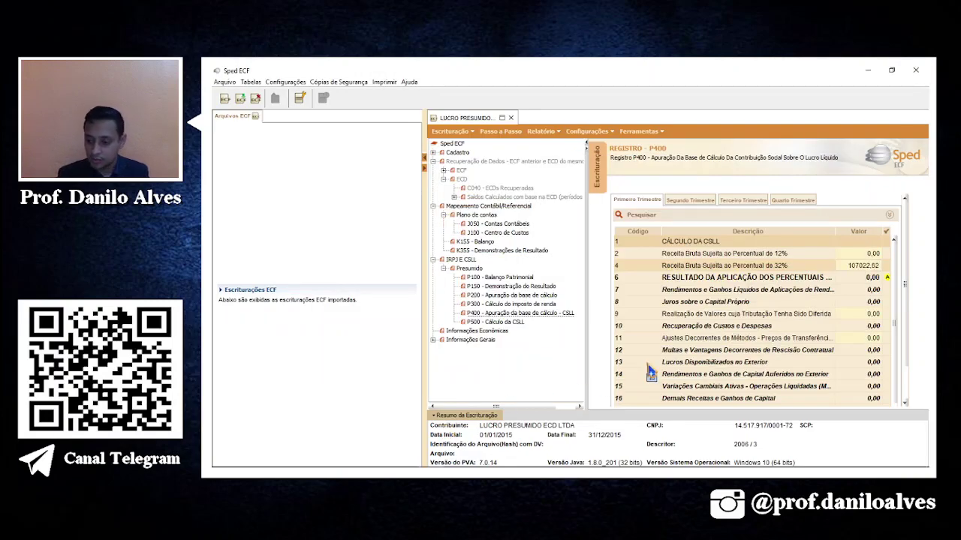
key("Return")
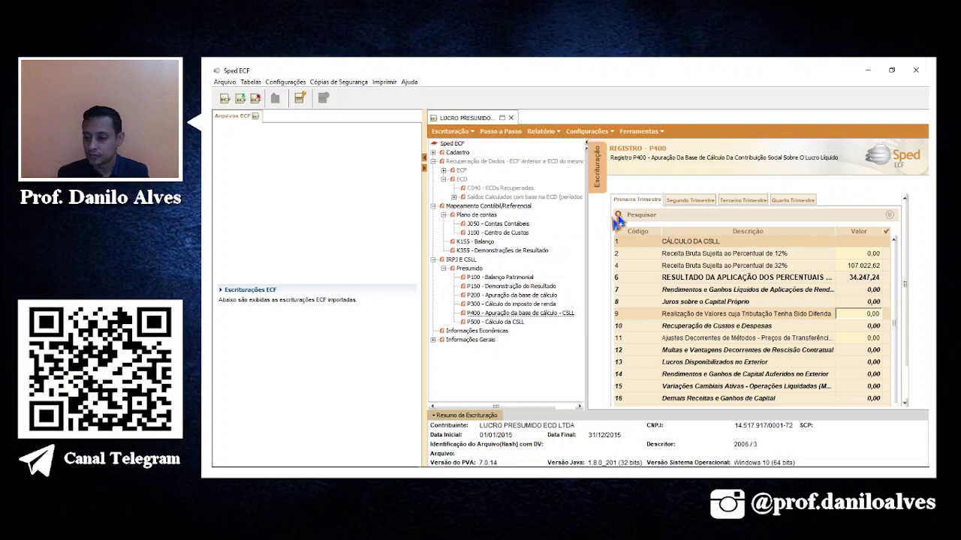
left_click(689, 199)
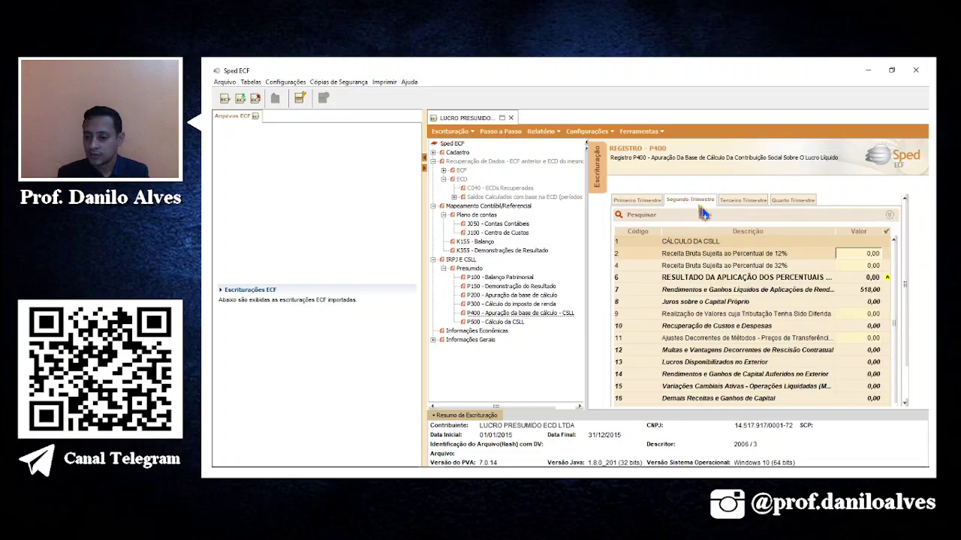
Enter 133.064,93 as the P400 second-quarter 32% revenue, fixing a mistyped amount.
left_click(856, 269)
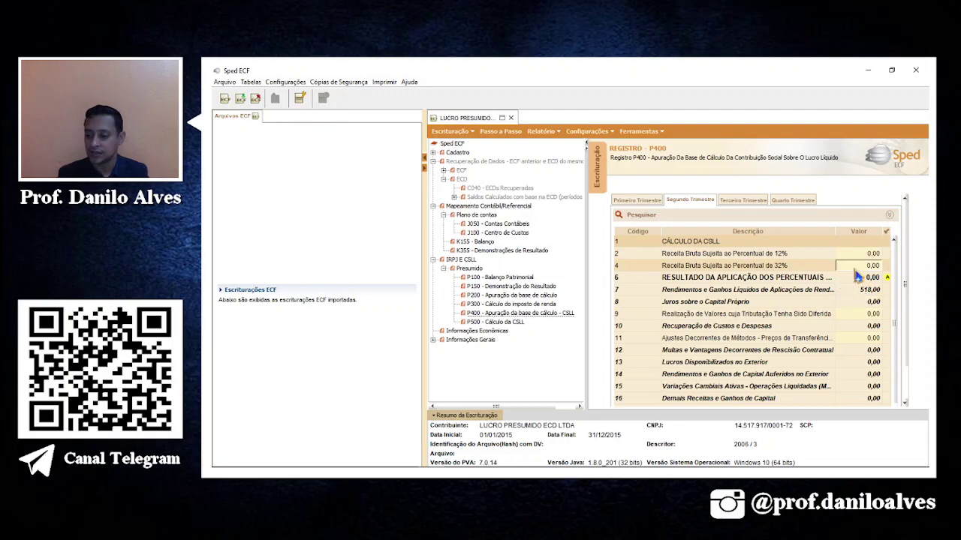
key("alt+Tab")
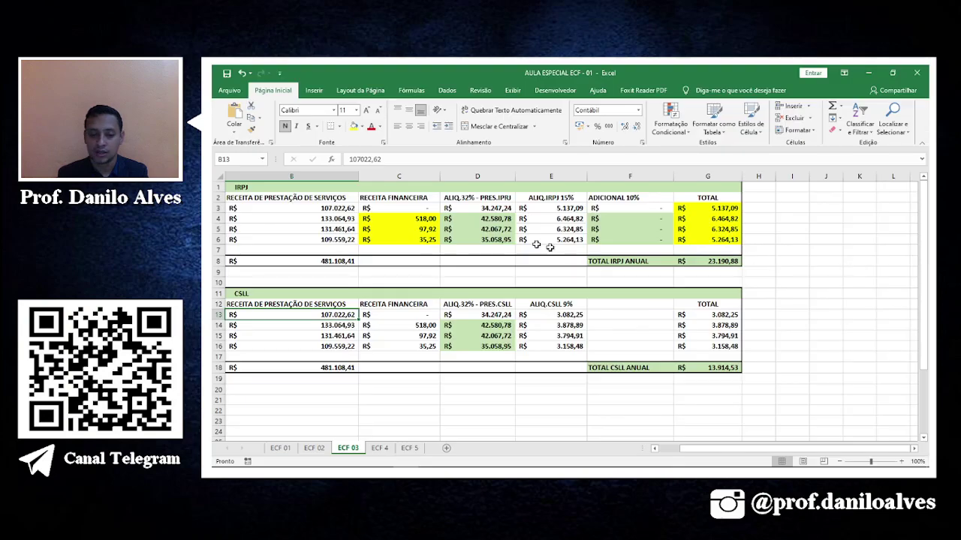
left_click(336, 324)
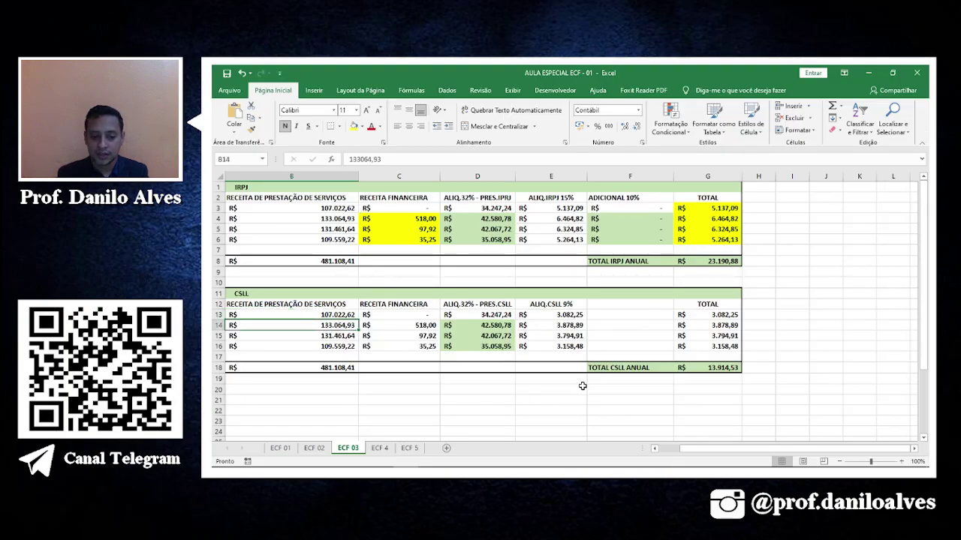
key("alt+Tab")
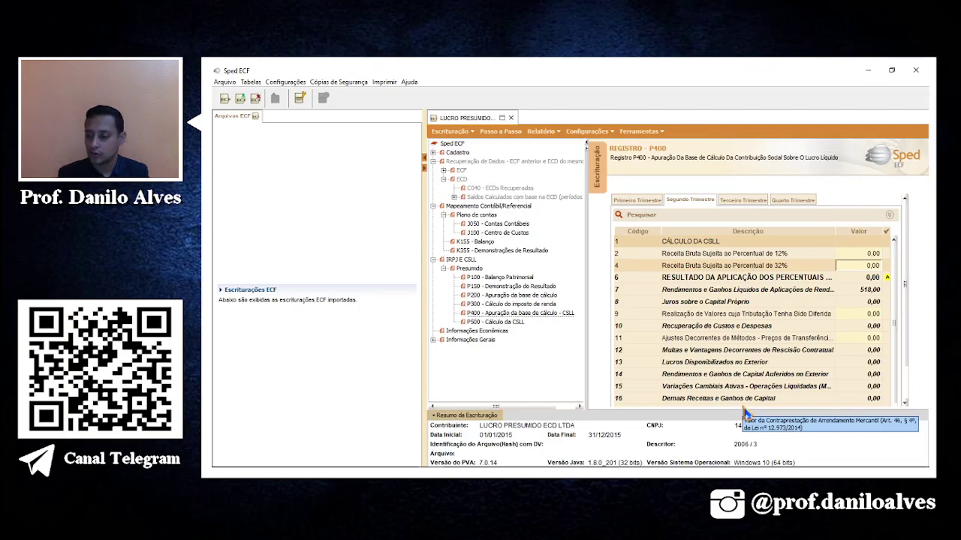
type("1300")
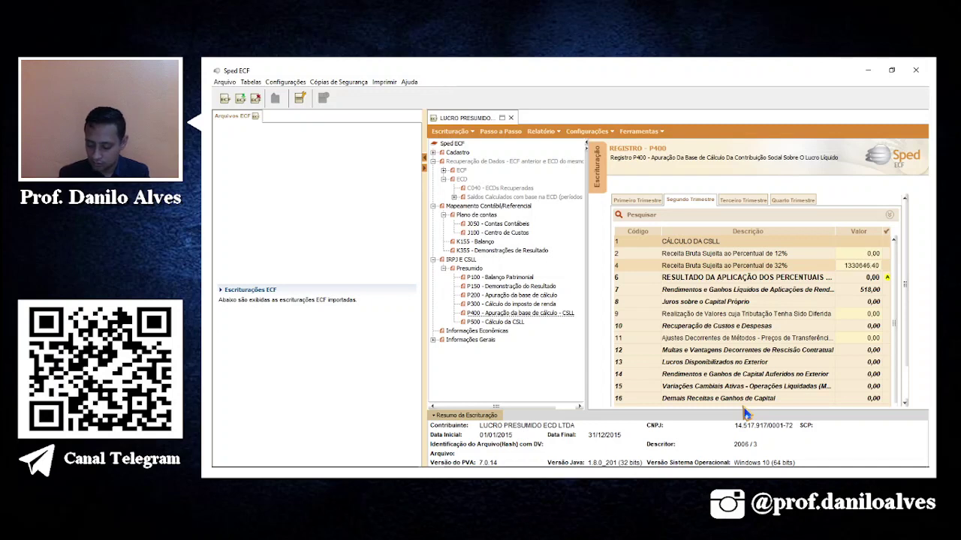
left_click(868, 268)
key("Delete")
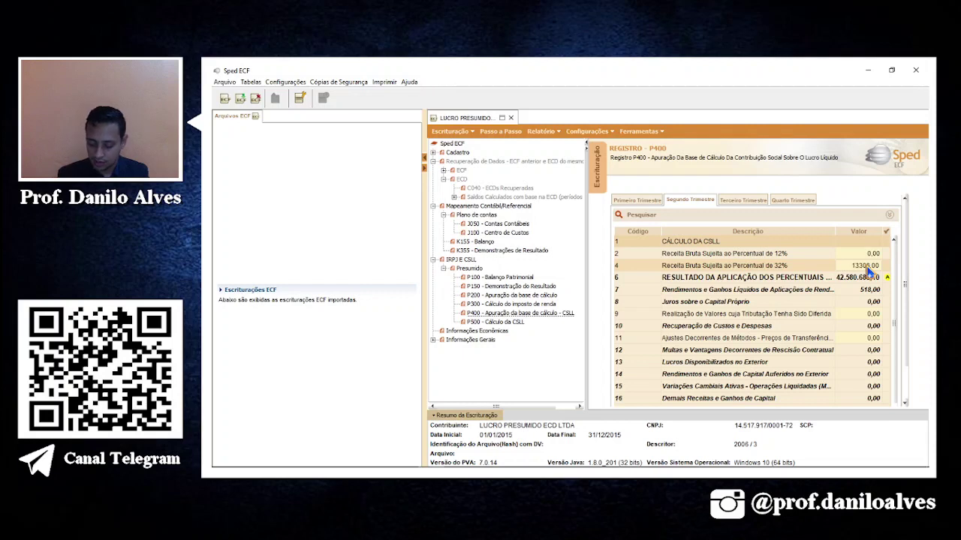
key("Return")
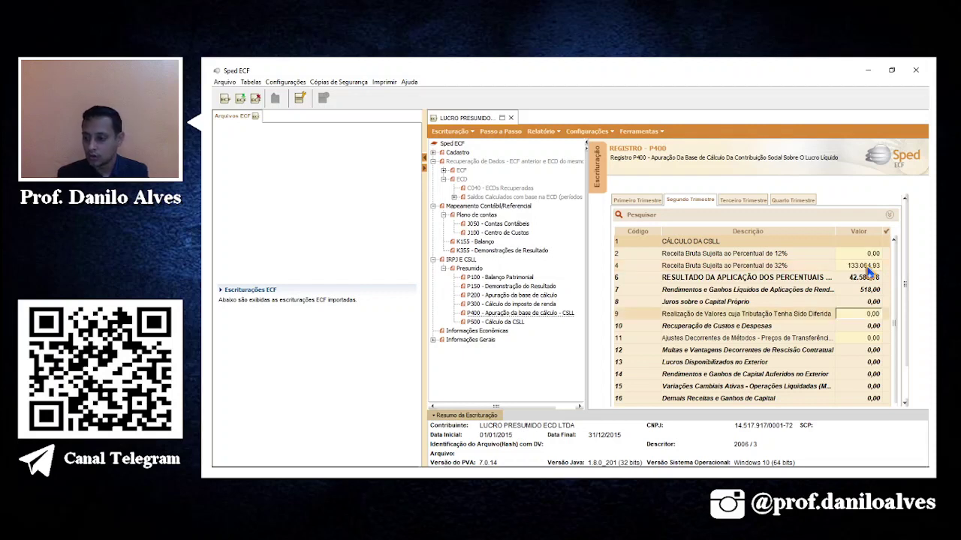
left_click(867, 326)
key("alt+Tab")
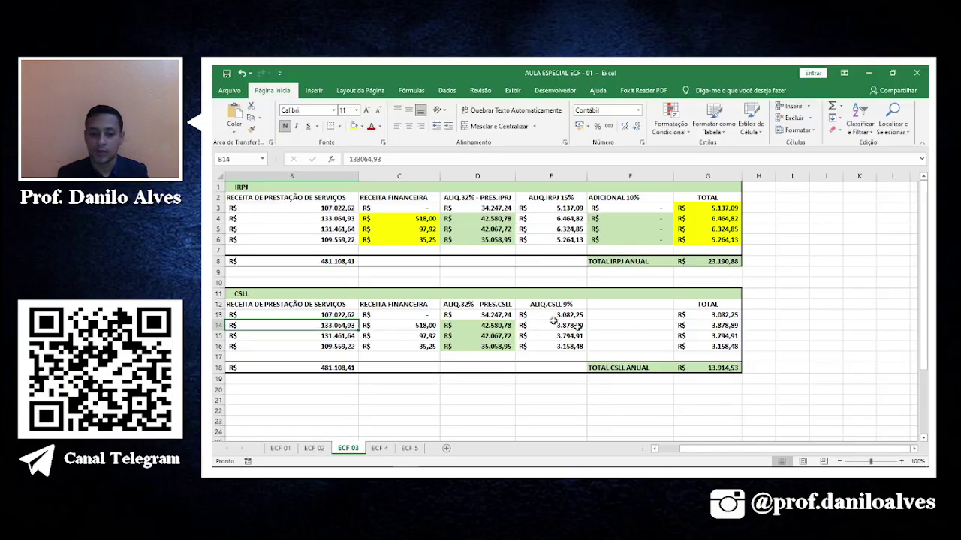
key("alt+Tab")
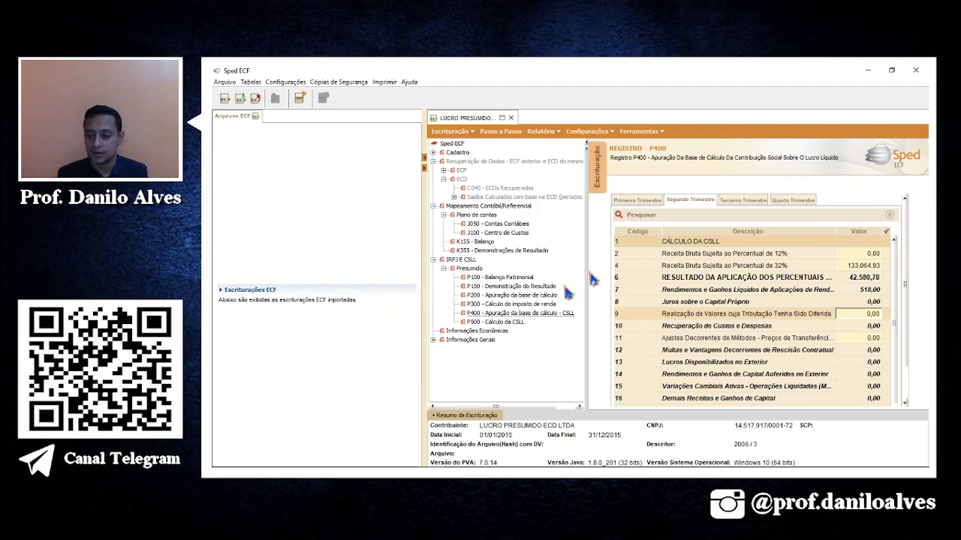
Enter 131.461,64 as the third-quarter 32% revenue in line 4.
left_click(742, 199)
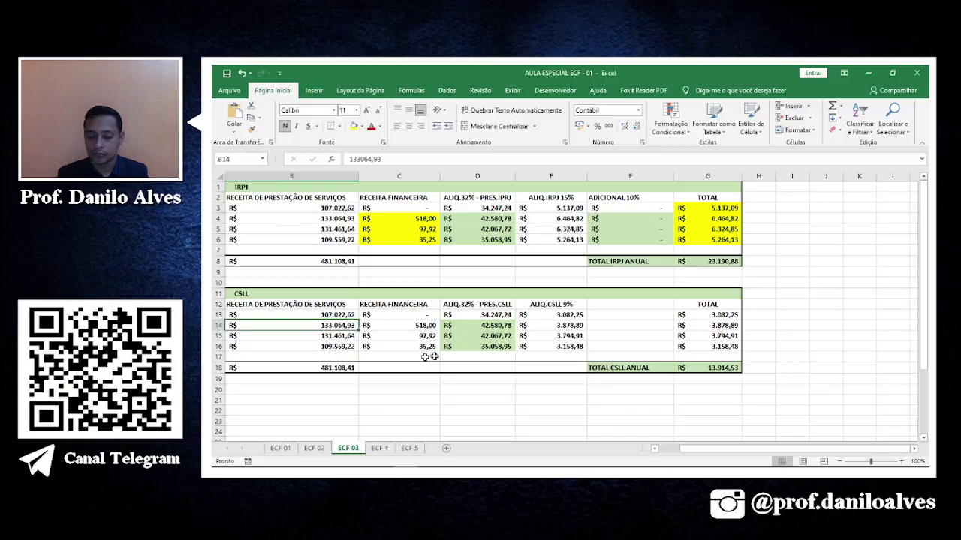
key("alt+Tab")
left_click(339, 337)
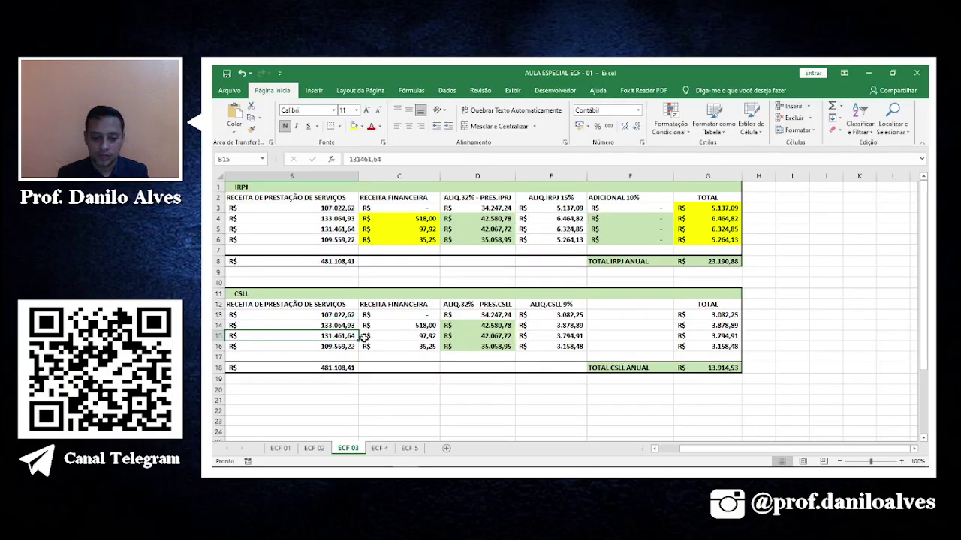
key("alt+Tab")
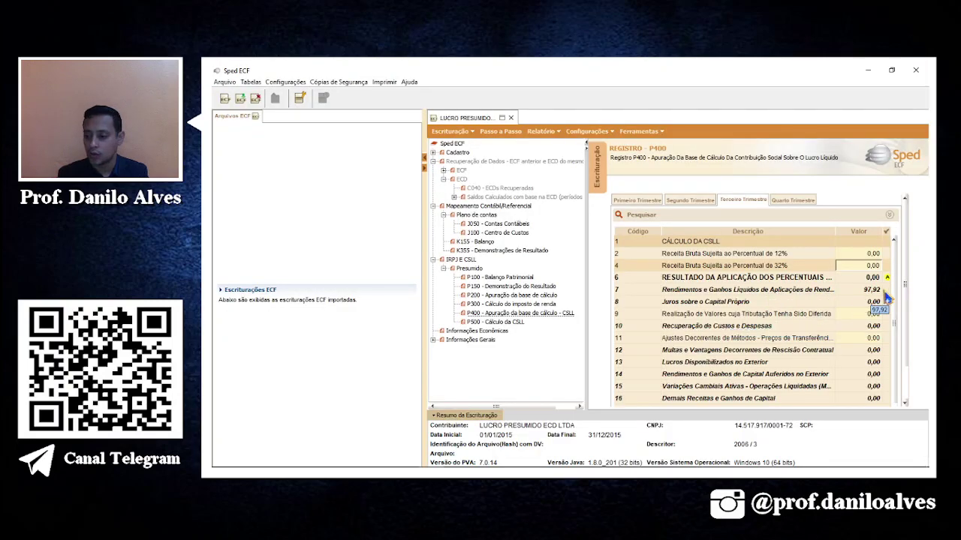
type("13")
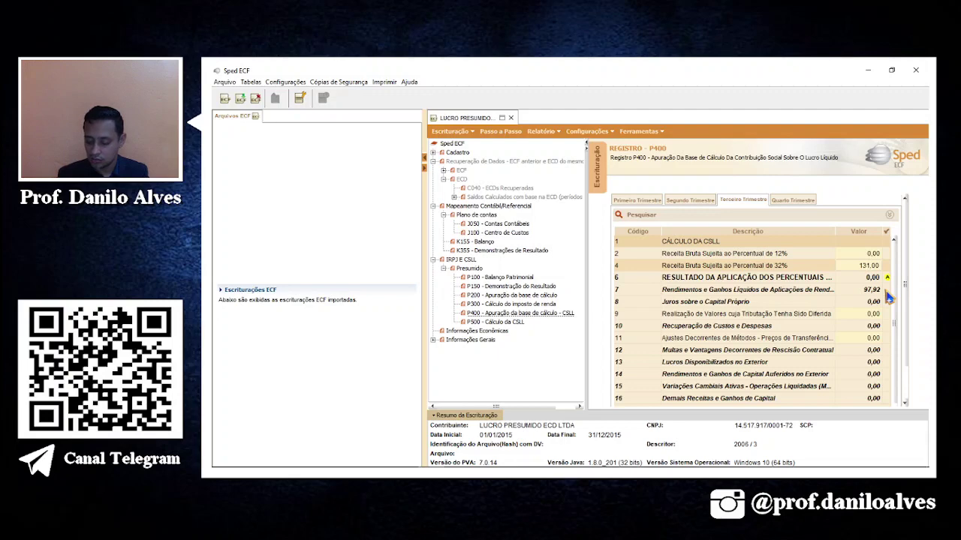
type("1")
key("alt+Tab")
key("alt+Tab")
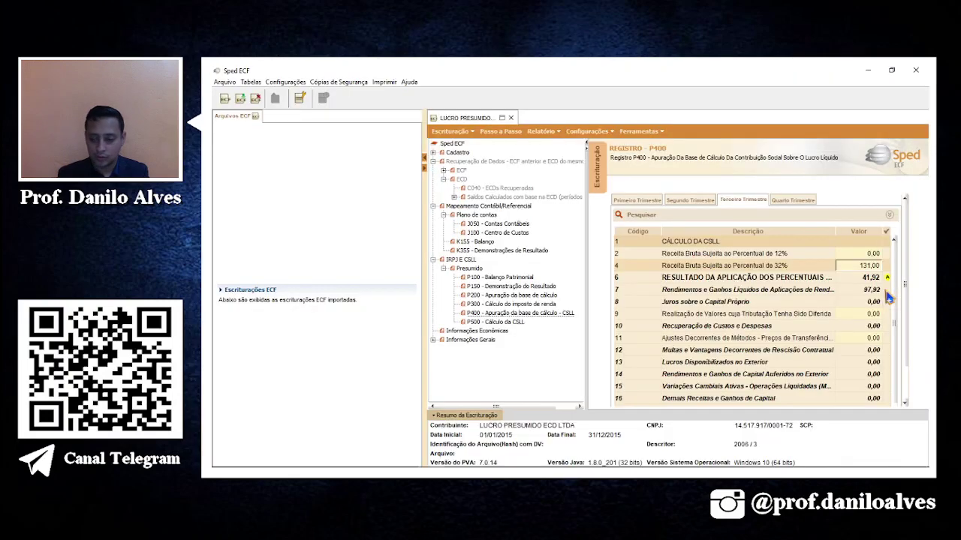
key("BackSpace")
key("BackSpace")
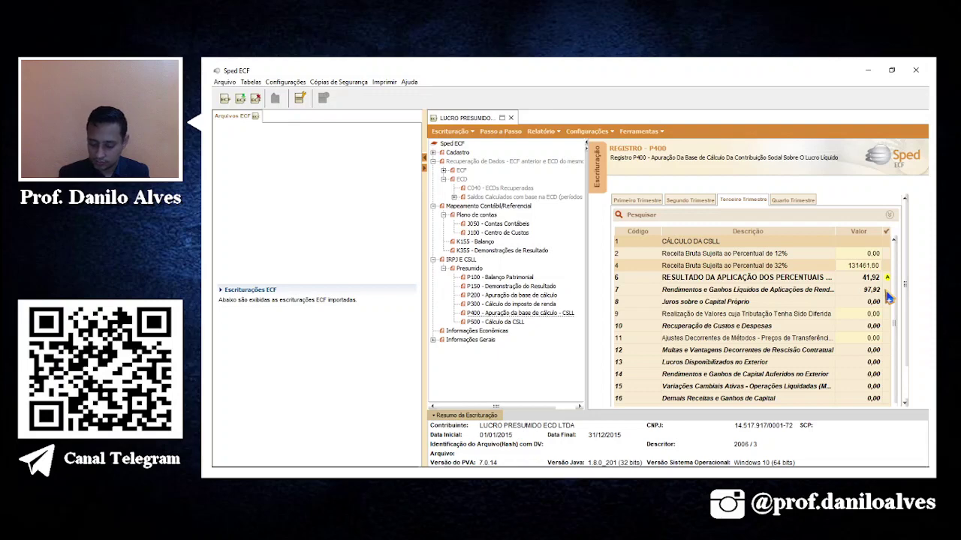
type("4")
key("Return")
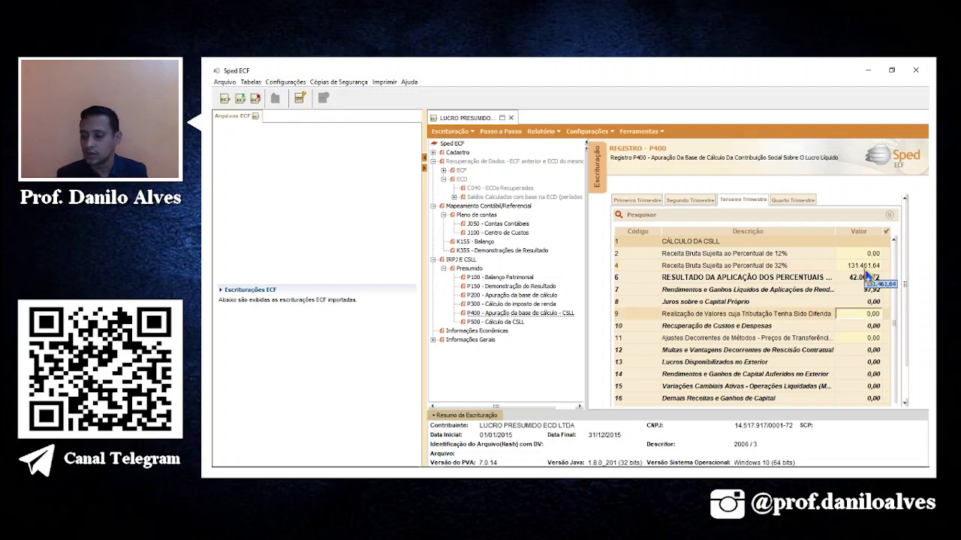
key("alt+Tab")
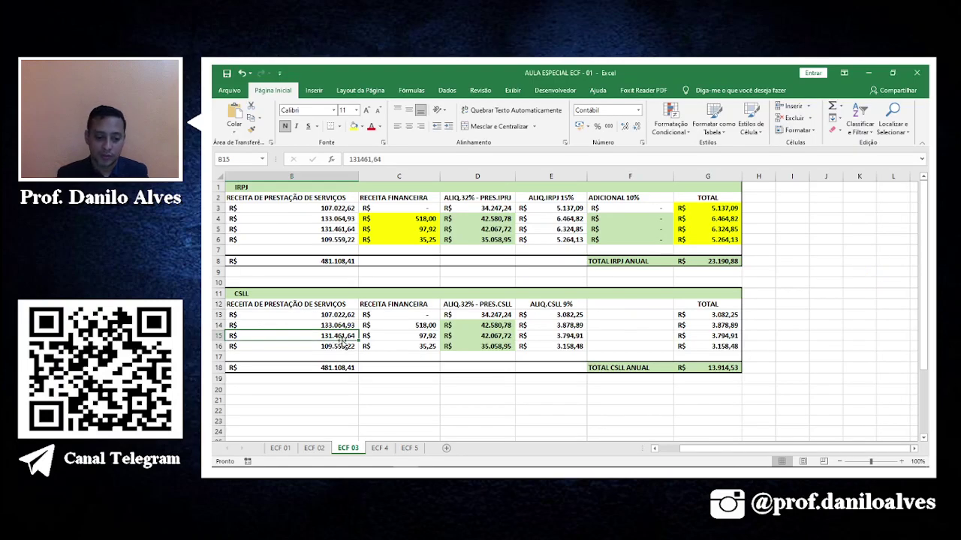
key("alt+Tab")
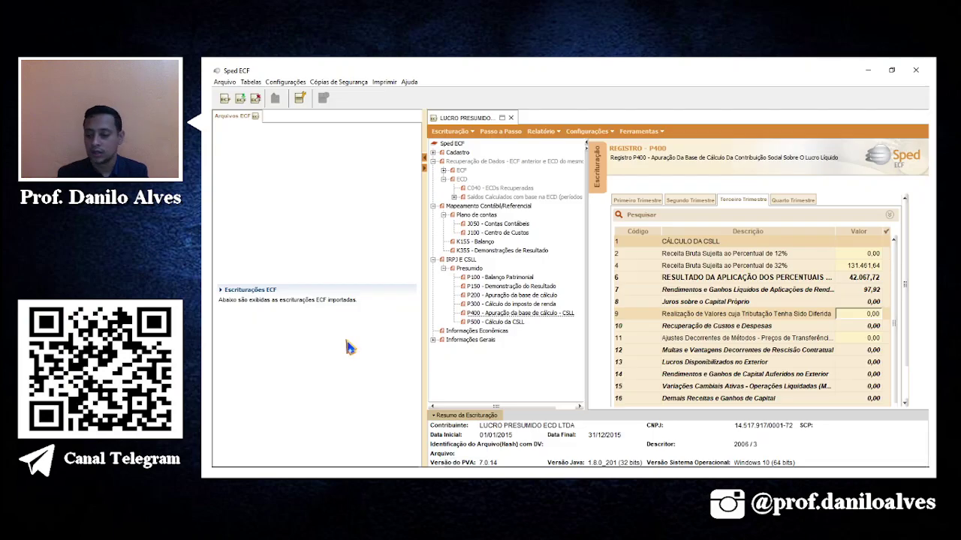
Enter 109.559,22 as the fourth-quarter 32% revenue and open register P500.
left_click(785, 203)
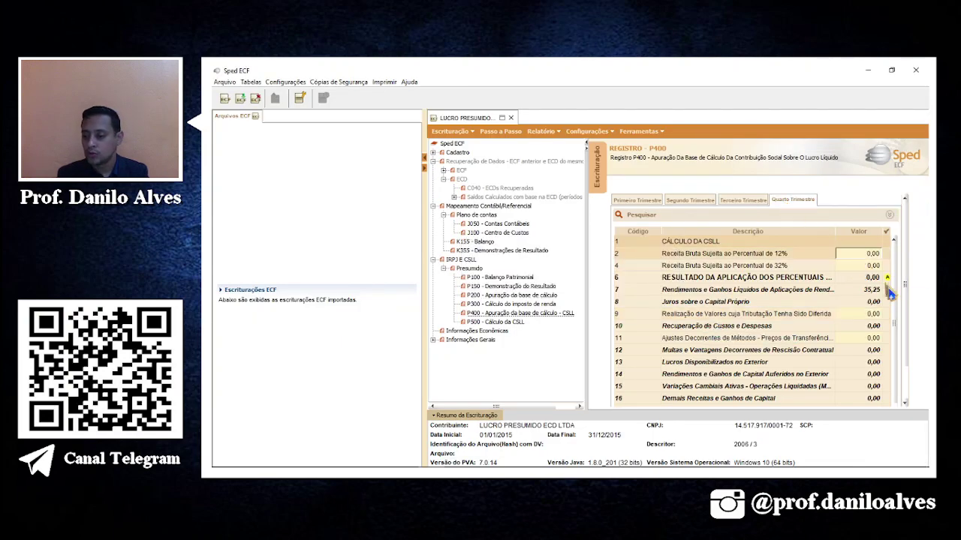
left_click(869, 267)
key("alt+Tab")
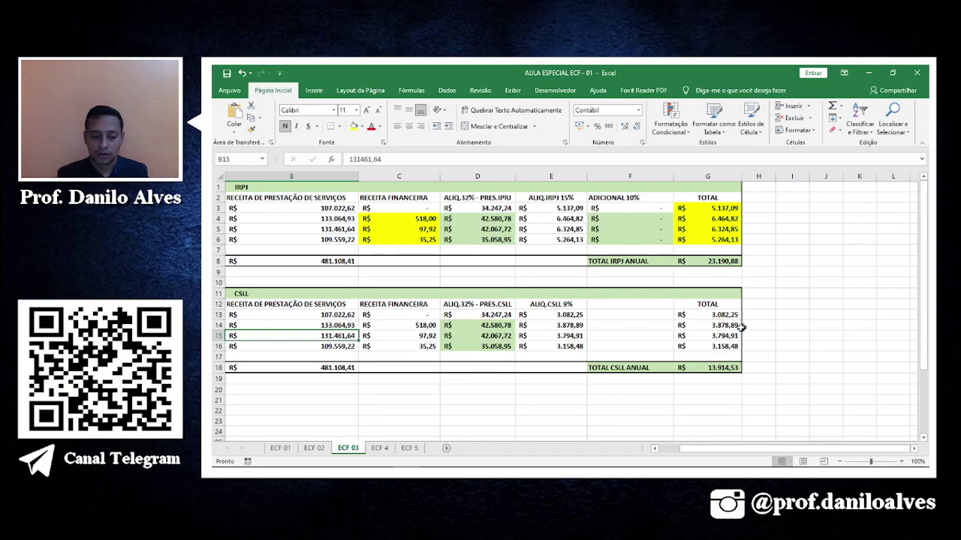
key("Down")
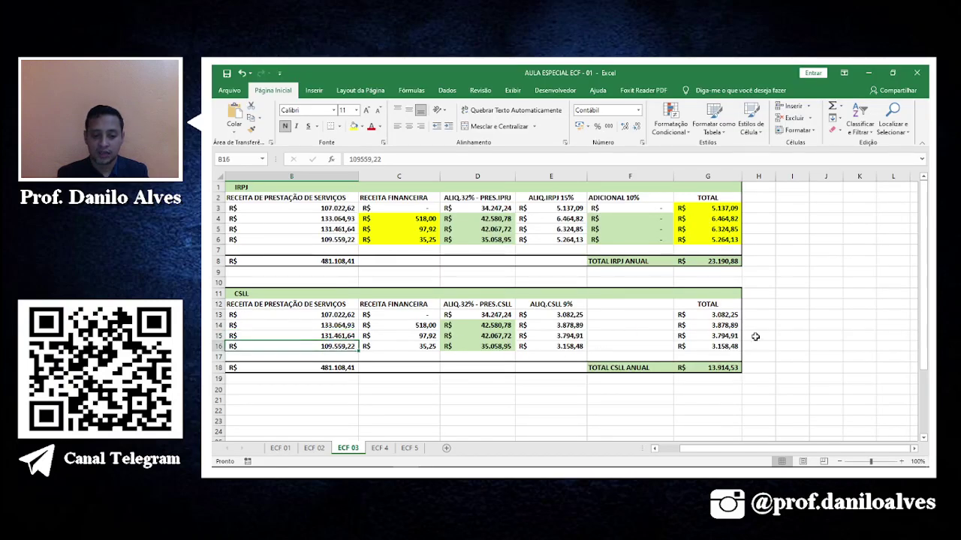
key("alt+Tab")
type("1")
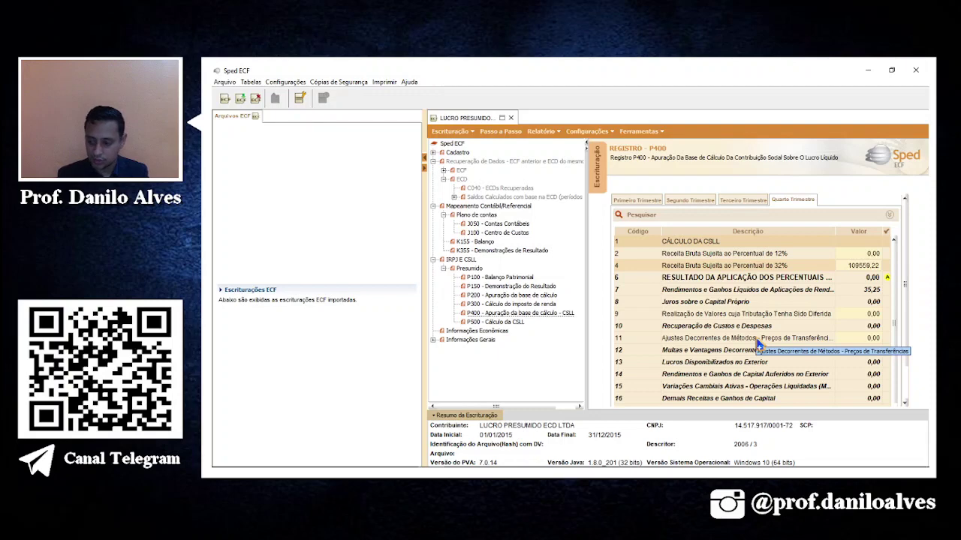
left_click(758, 342)
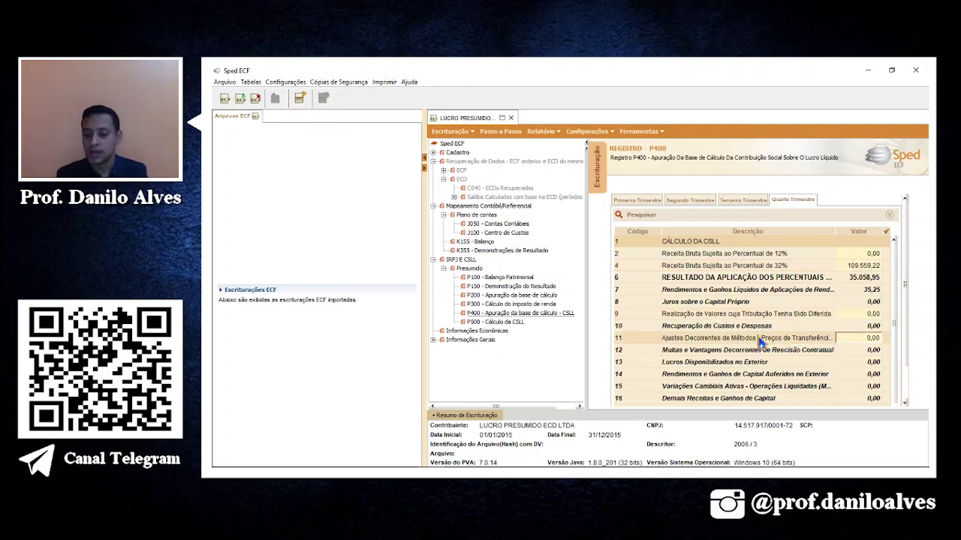
left_click(519, 324)
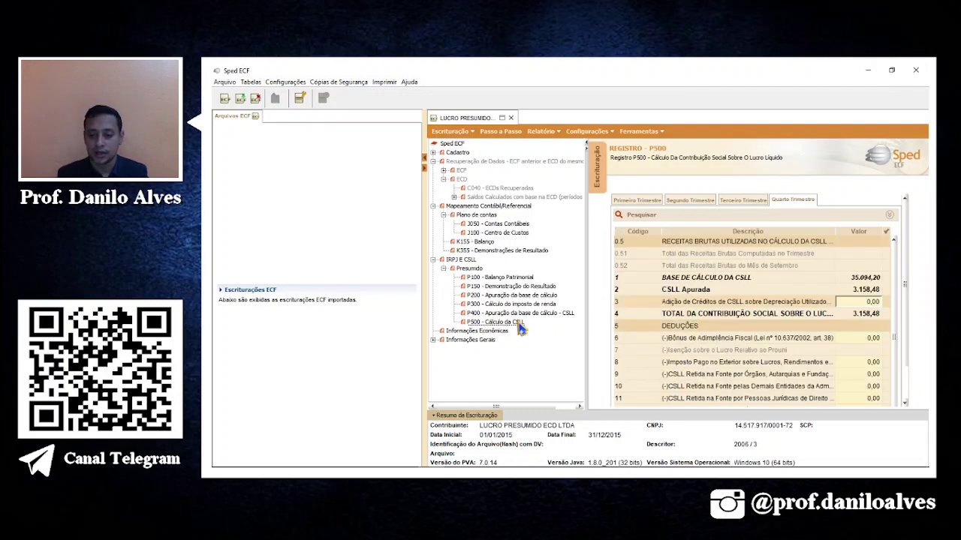
Match the first- and second-quarter P500 CSLL against Excel, marking G13 and G14 yellow.
left_click(637, 199)
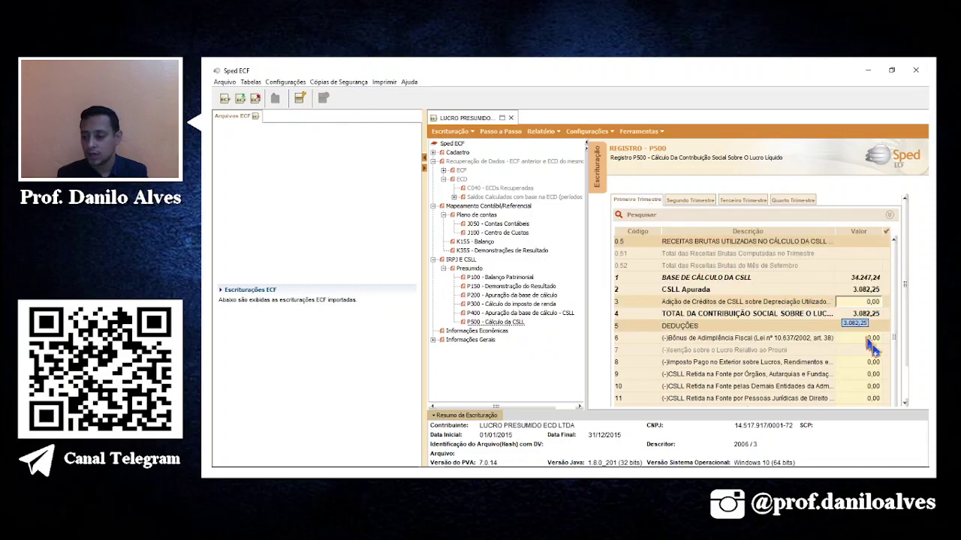
key("alt+Tab")
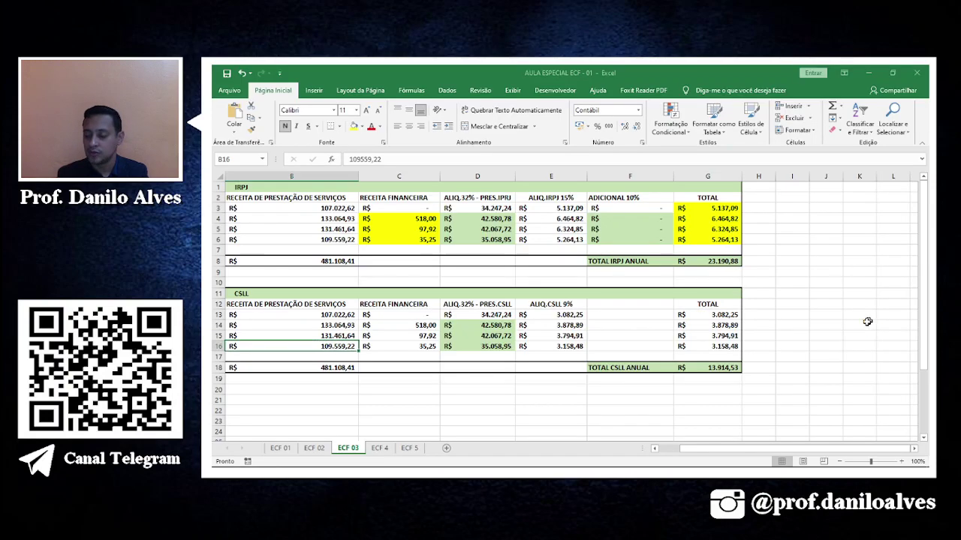
left_click(733, 315)
left_click(353, 126)
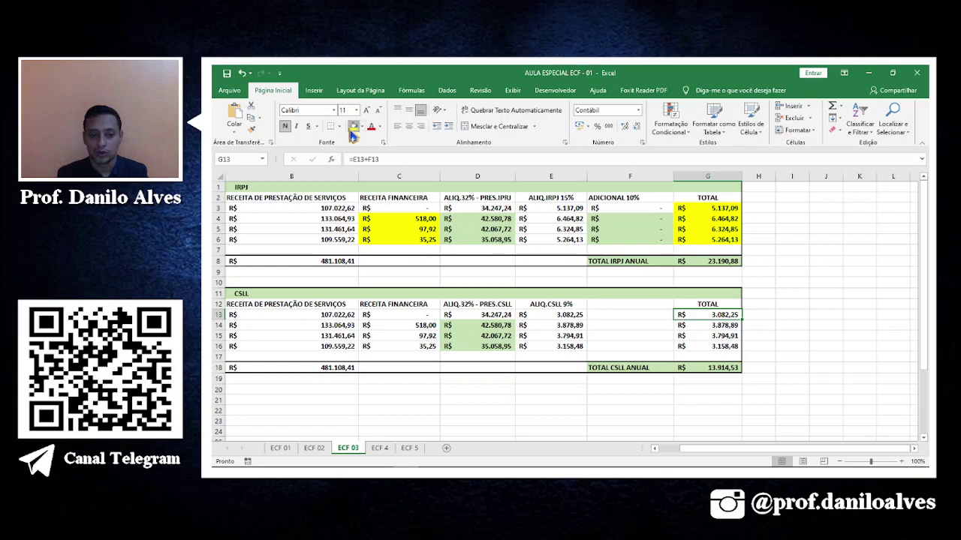
left_click(727, 326)
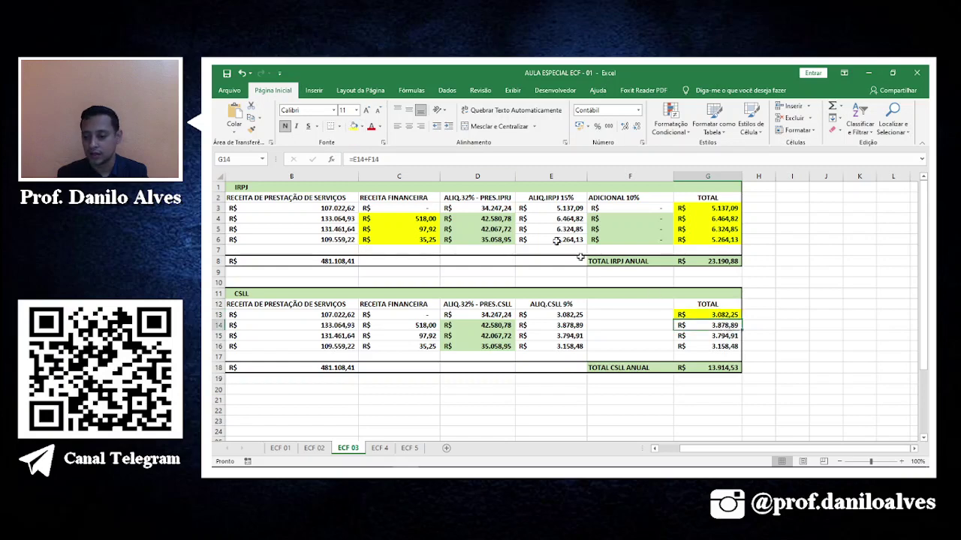
left_click(353, 126)
Match the third- and fourth-quarter CSLL (3.158,48), marking G15 and G16 yellow.
key("alt+Tab")
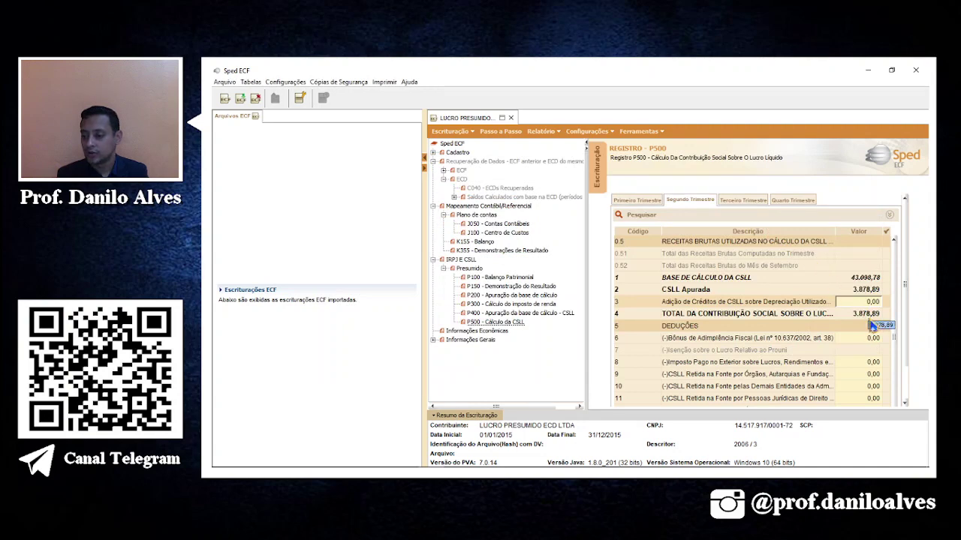
left_click(751, 203)
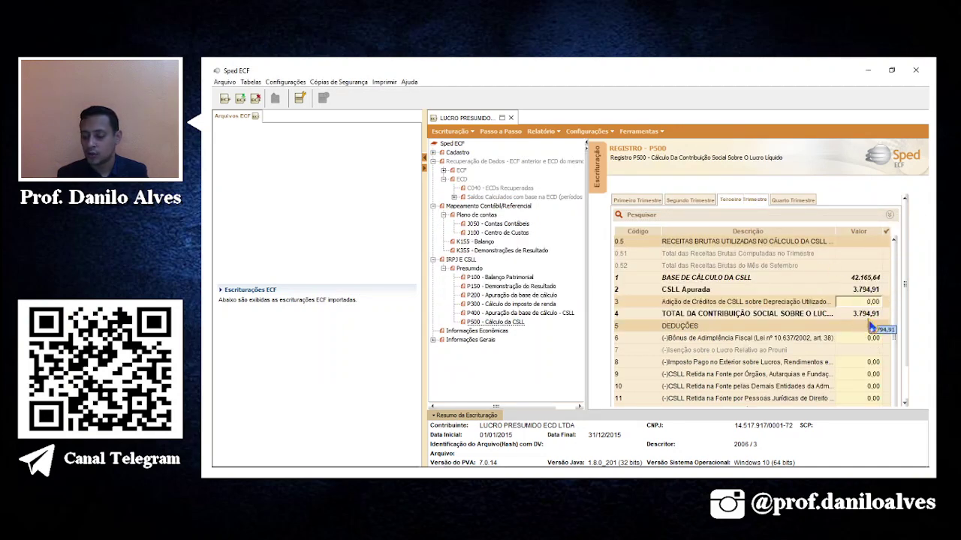
key("alt+Tab")
key("Down")
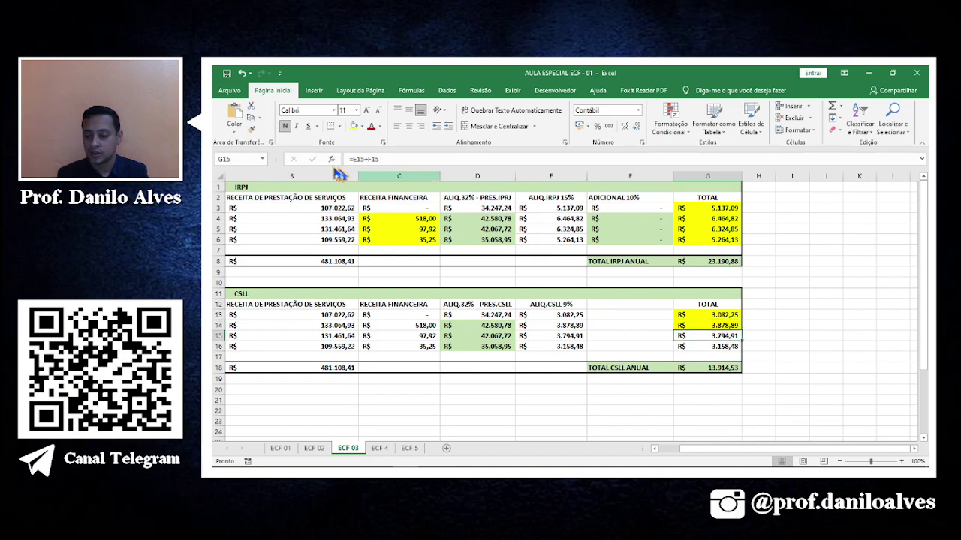
left_click(354, 126)
left_click(738, 348)
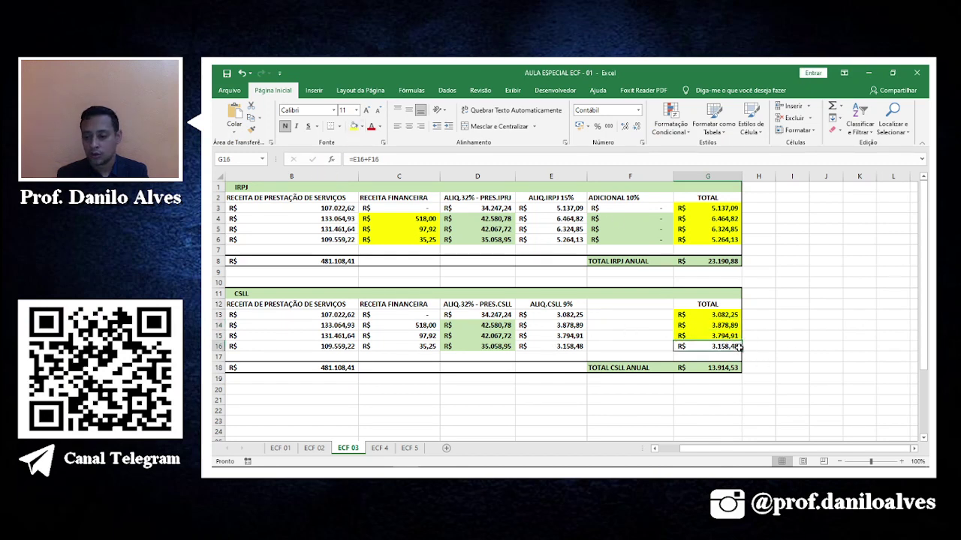
left_click(353, 126)
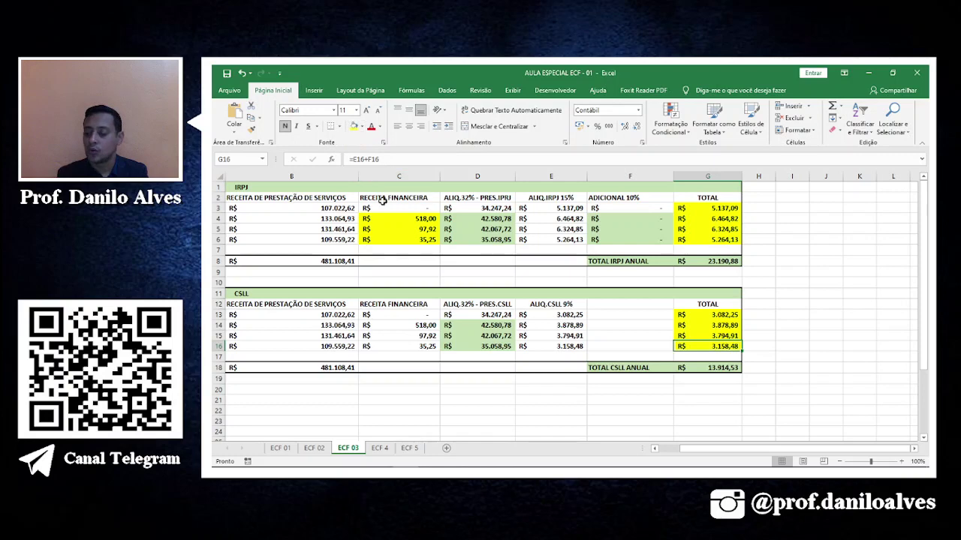
key("alt+Tab")
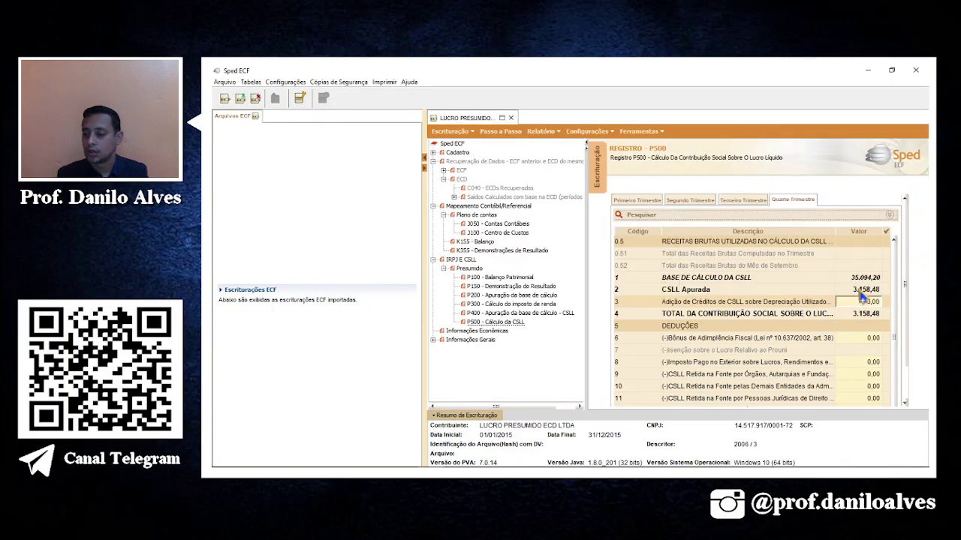
key("alt+Tab")
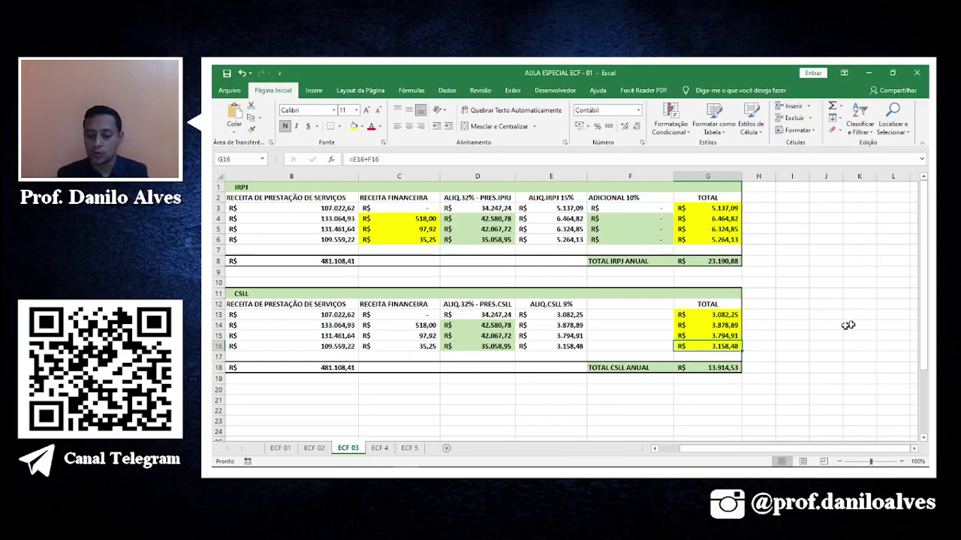
key("alt+Tab")
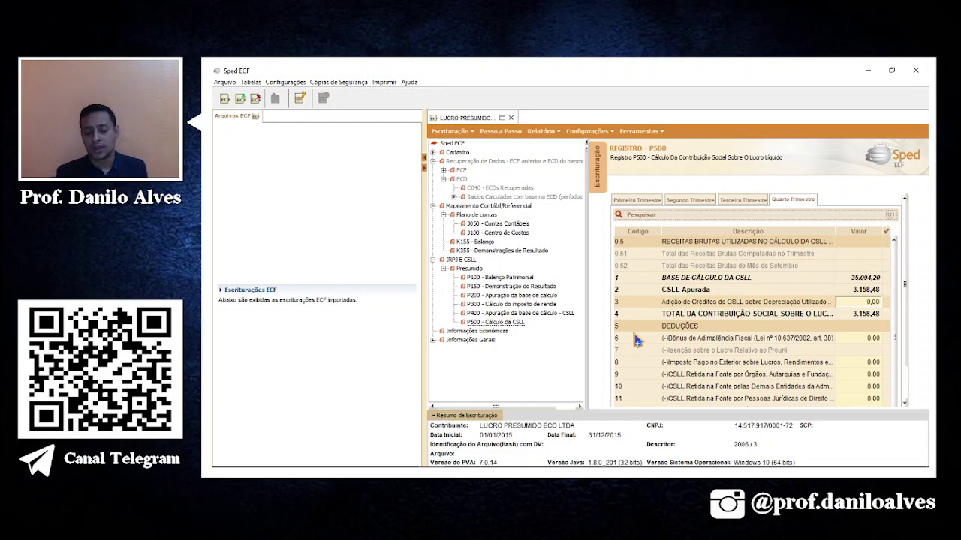
Run Validar ECF from the Passo a Passo page and acknowledge the error message.
left_click(500, 132)
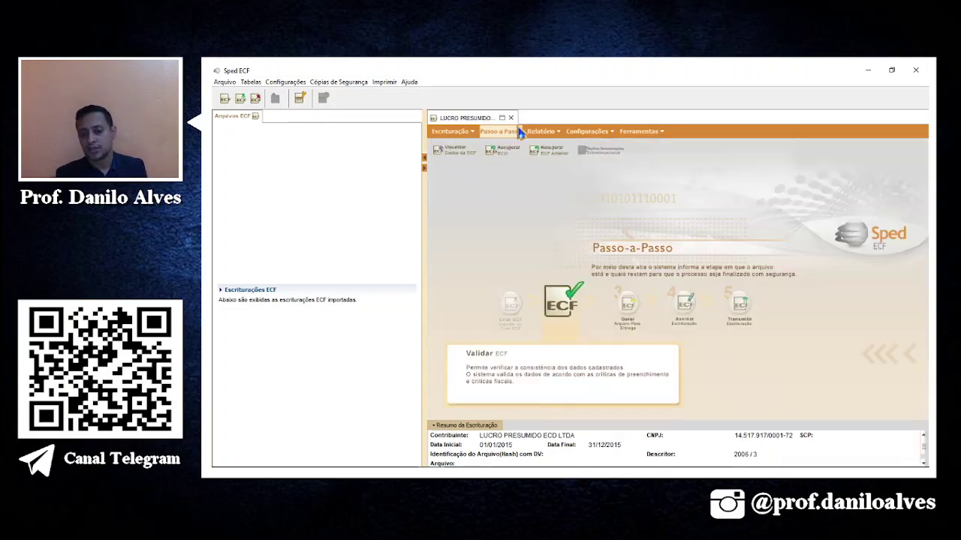
left_click(568, 318)
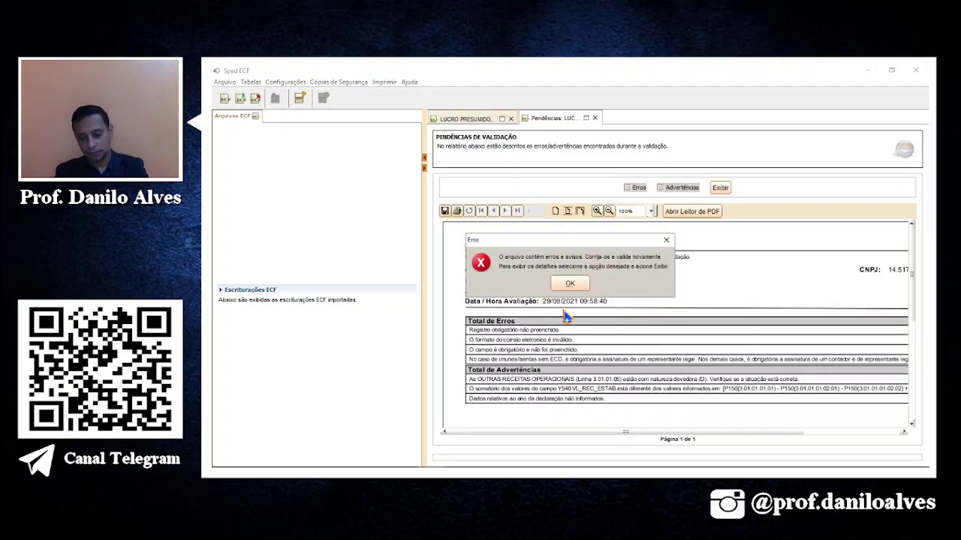
left_click(569, 283)
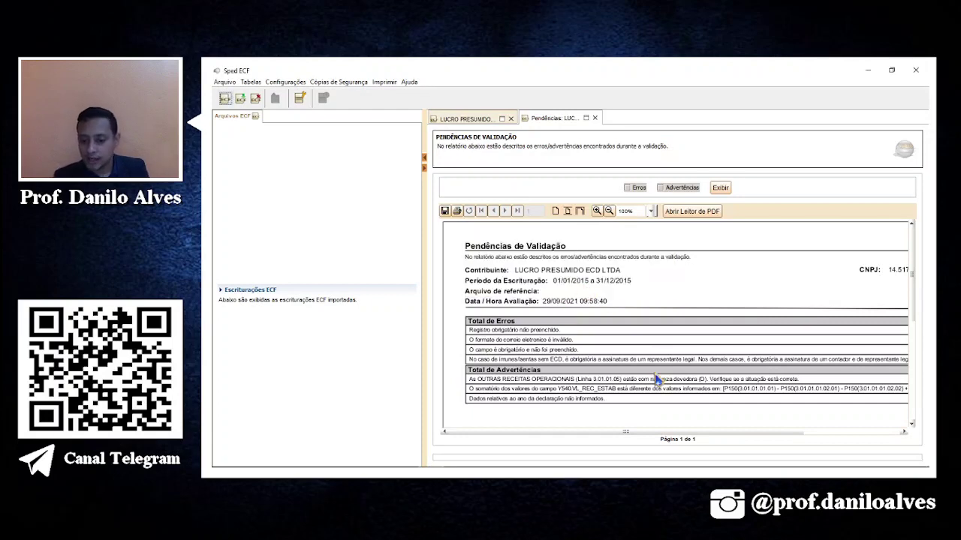
Show only Erros in the pendências report and go to the first error's register.
left_click_drag(643, 431, 620, 450)
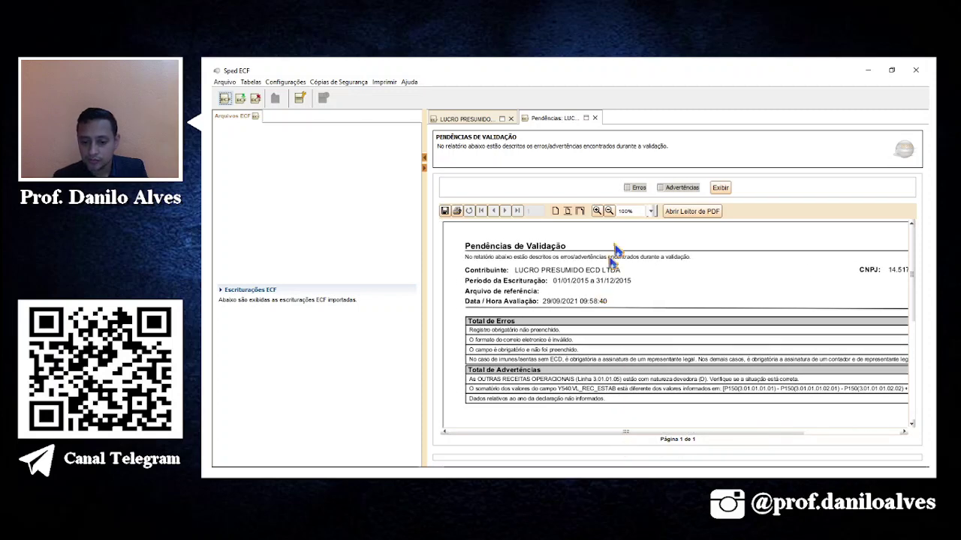
left_click(635, 189)
left_click(719, 189)
scroll(670, 304, "down", 1)
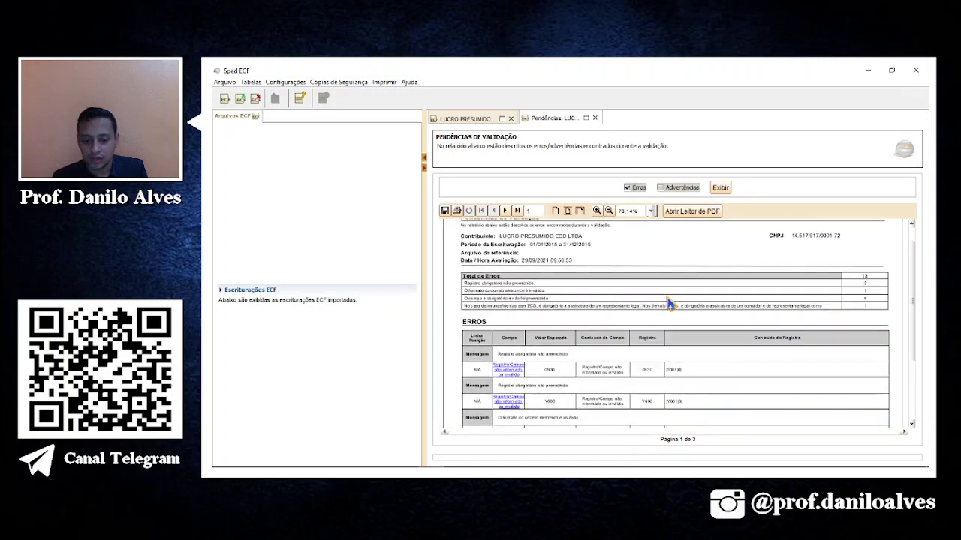
scroll(670, 303, "down", 4)
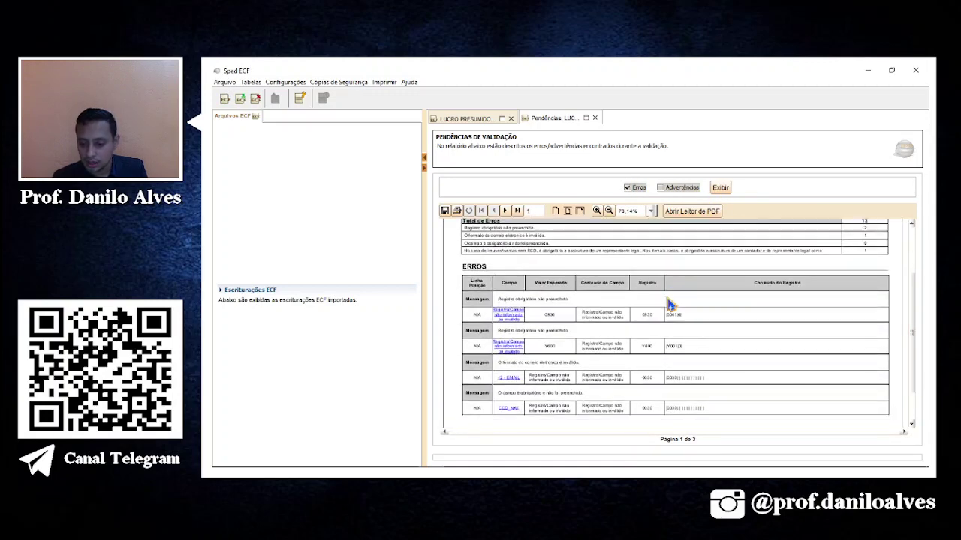
scroll(670, 303, "down", 1)
left_click(509, 294)
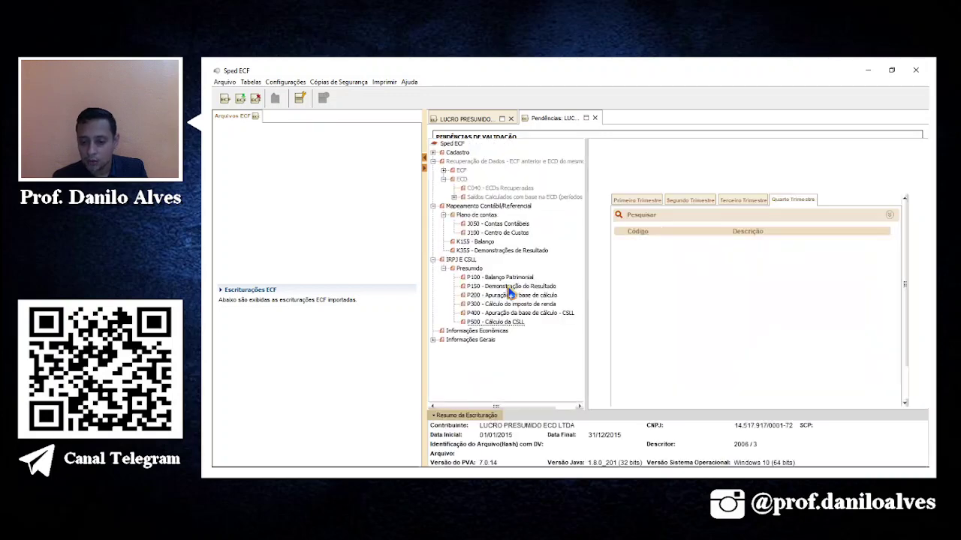
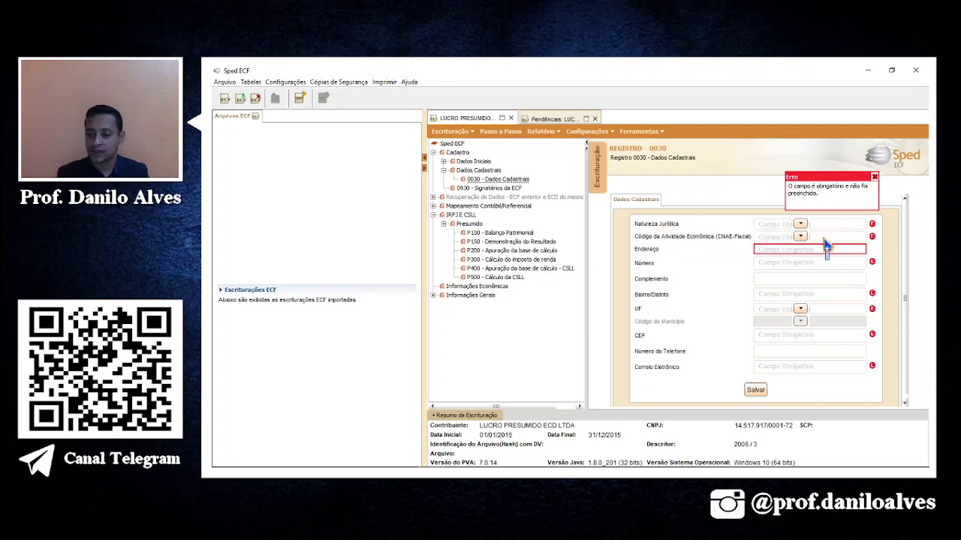
Switch to the Excel workbook AULA ESPECIAL ECF - 01 on its ECF 03 sheet.
key("alt+Tab")
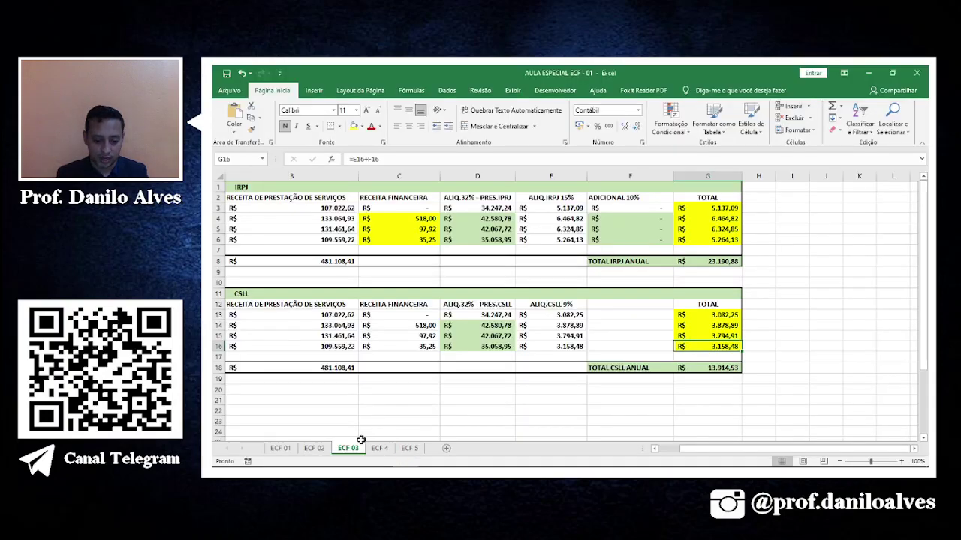
Review the quarterly IRPJ and CSLL tables on the ECF 02, ECF 4 and ECF 03 sheets.
left_click(354, 439)
scroll(393, 392, "down", 4)
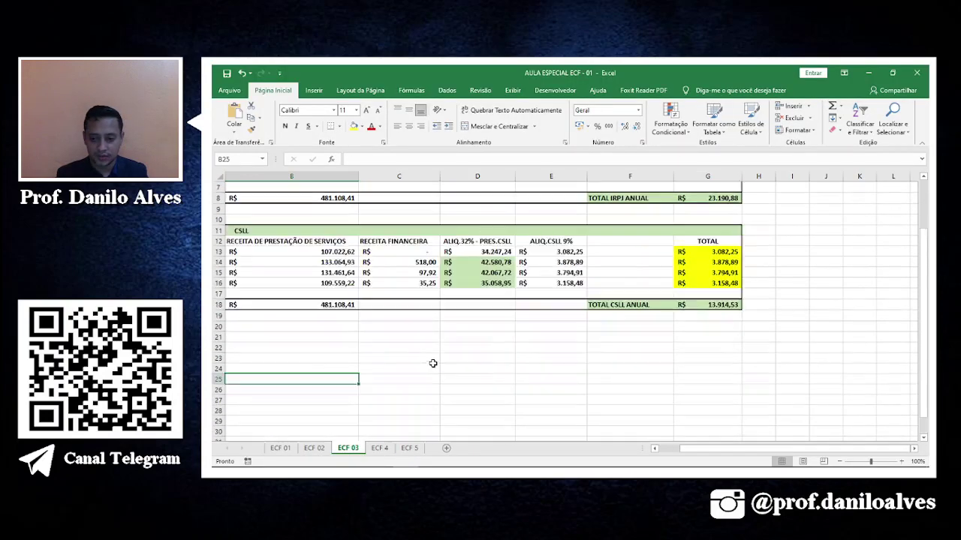
scroll(433, 363, "up", 4)
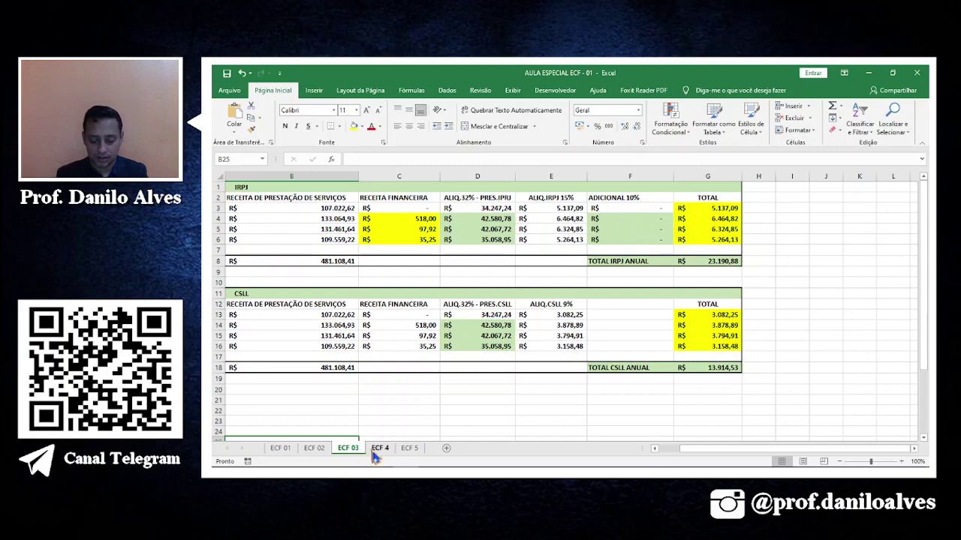
left_click(314, 448)
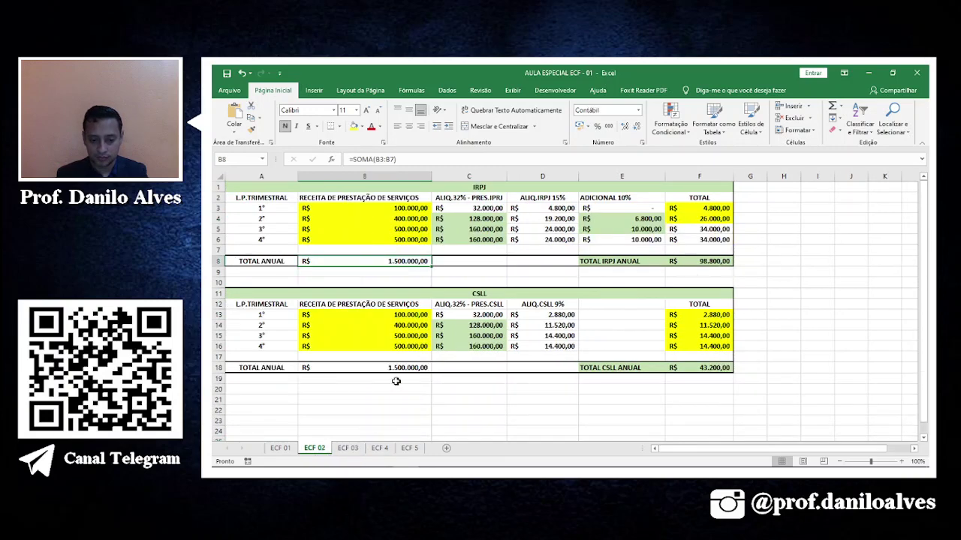
left_click(379, 448)
left_click(347, 448)
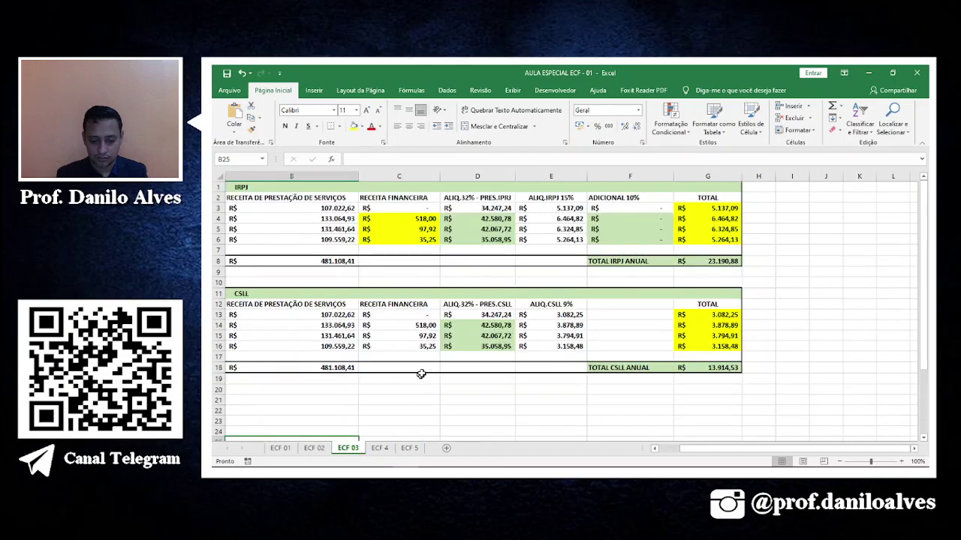
scroll(433, 358, "down", 6)
scroll(433, 358, "up", 4)
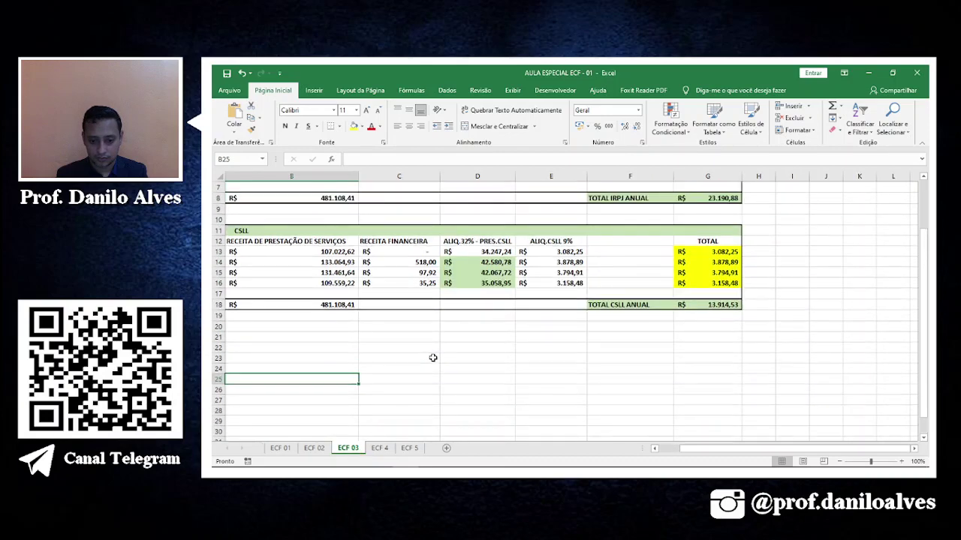
scroll(433, 358, "up", 2)
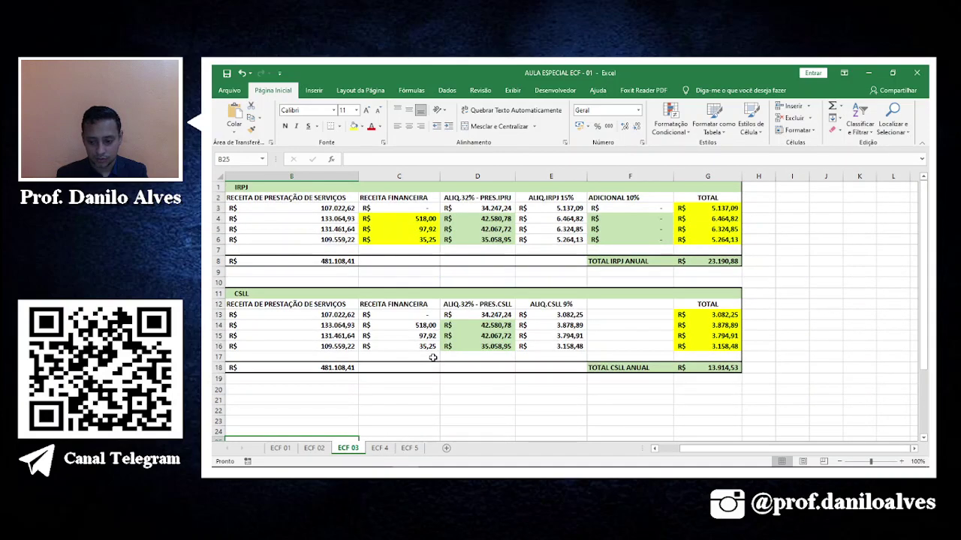
Back in register 0030, set Natureza Jurídica to code 2062.
key("alt+Tab")
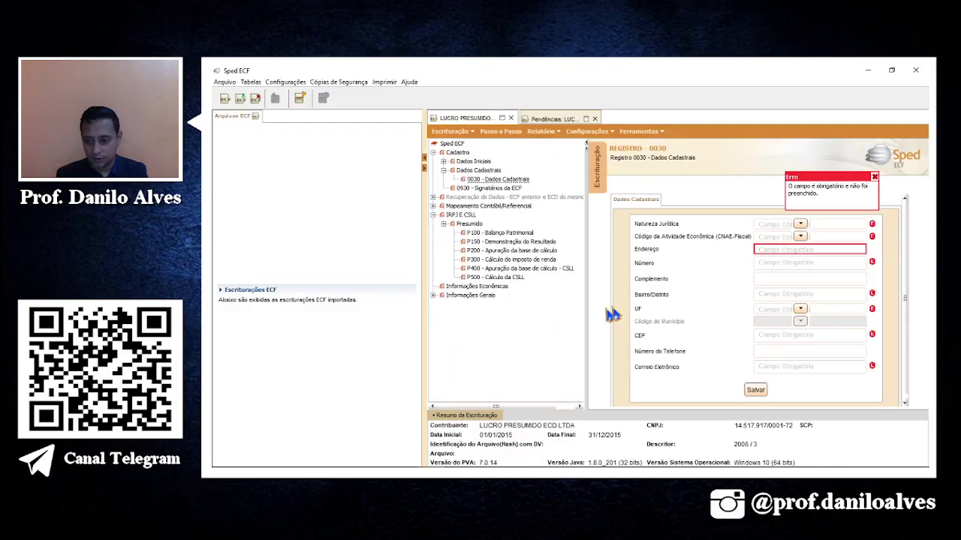
left_click(801, 224)
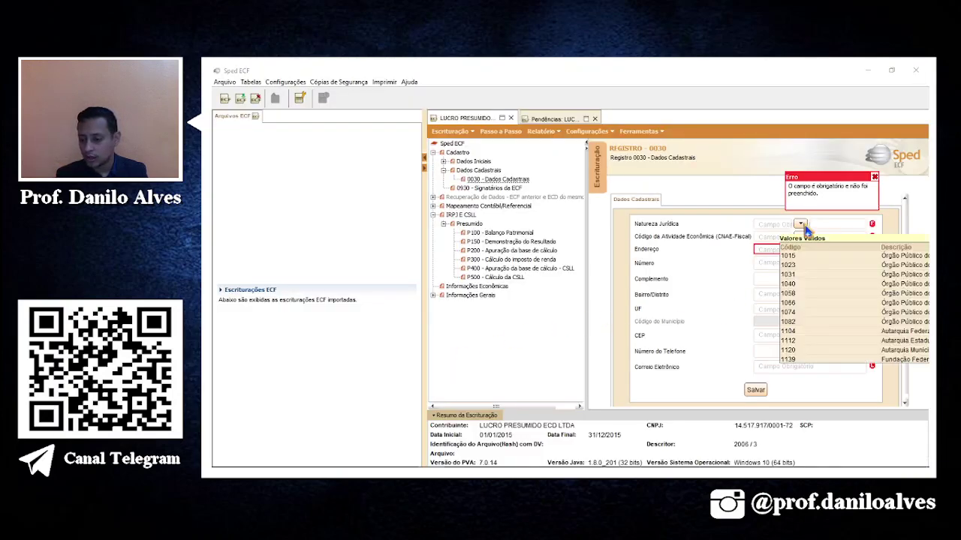
left_click(762, 225)
type("2062")
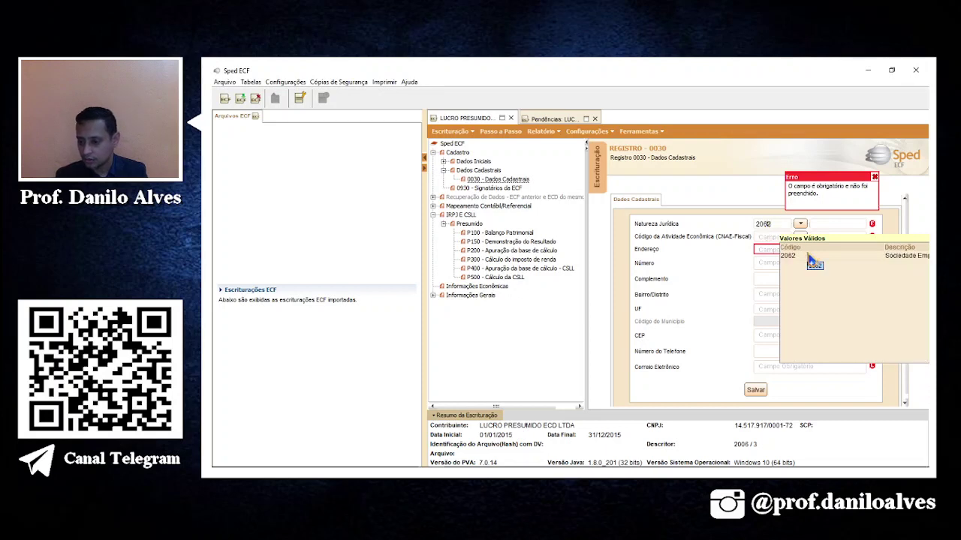
left_click(809, 256)
Search the valid CNAE values for training activities and pick 8599604.
left_click(800, 237)
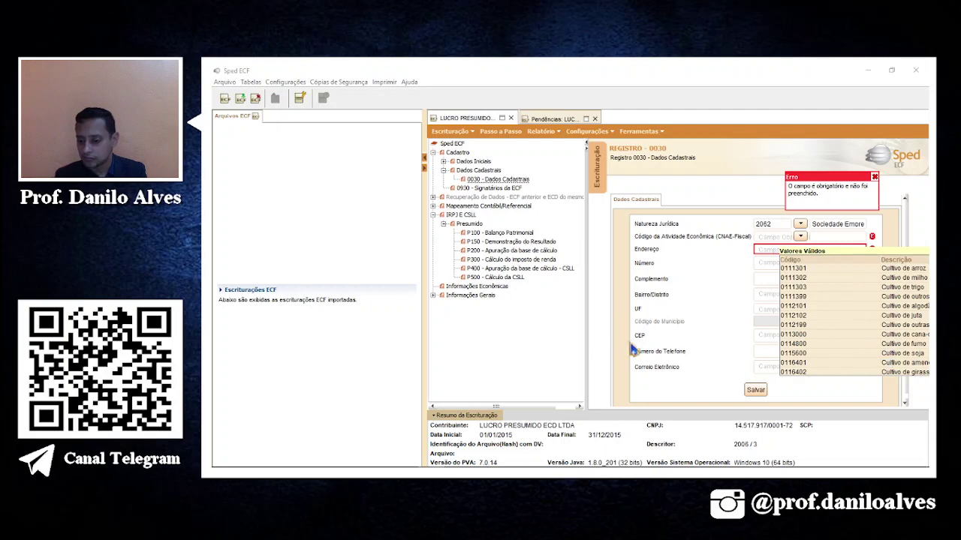
scroll(864, 345, "down", 10)
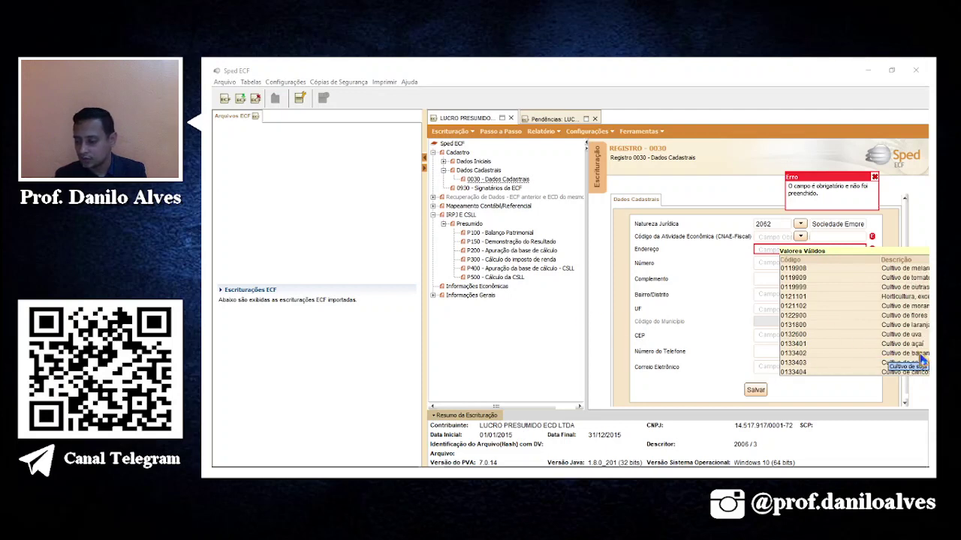
left_click(834, 239)
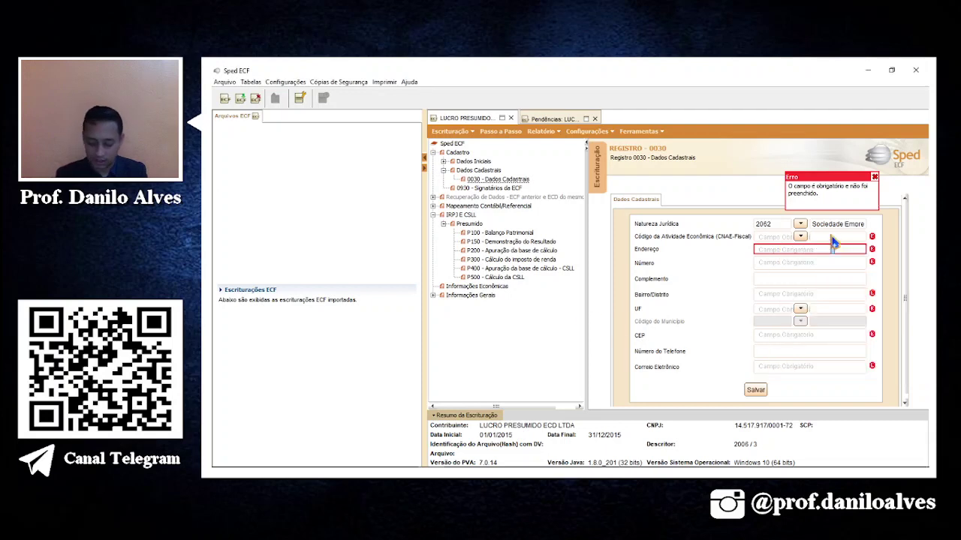
type("trel")
type("u")
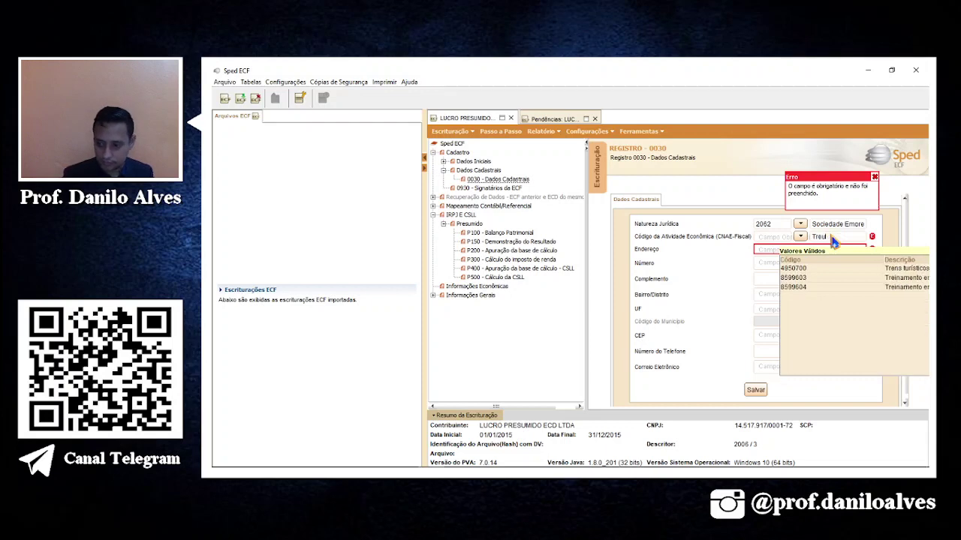
key("BackSpace")
key("BackSpace")
key("BackSpace")
type("ein")
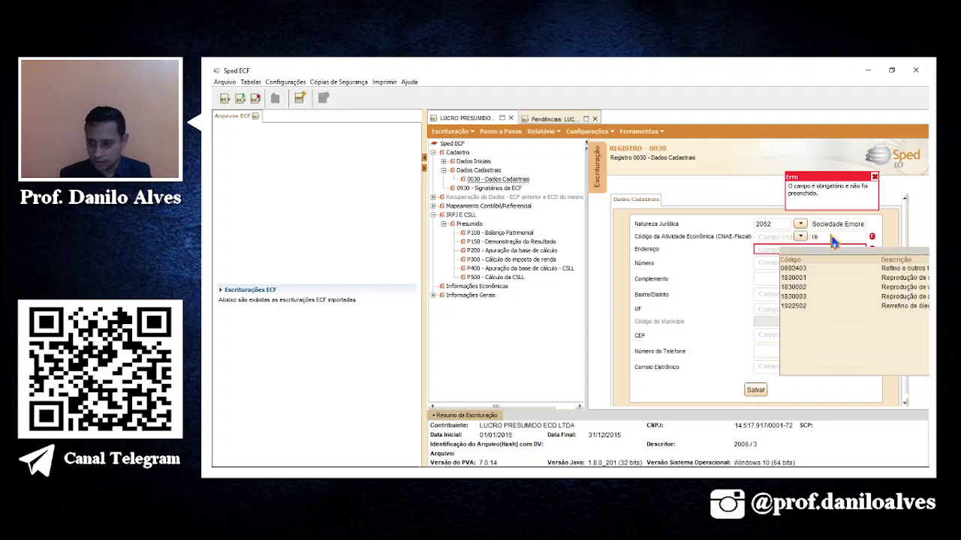
key("BackSpace")
key("BackSpace")
type("tre")
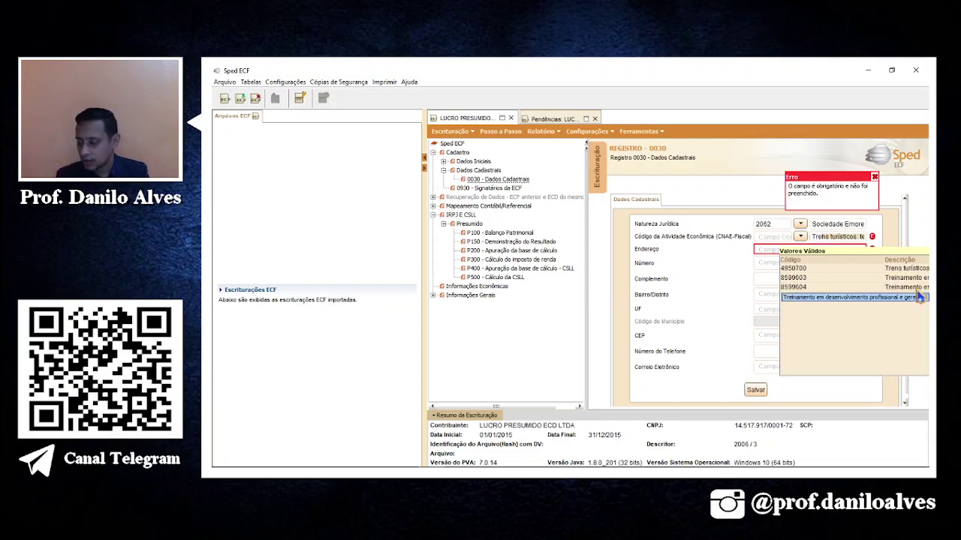
left_click(919, 297)
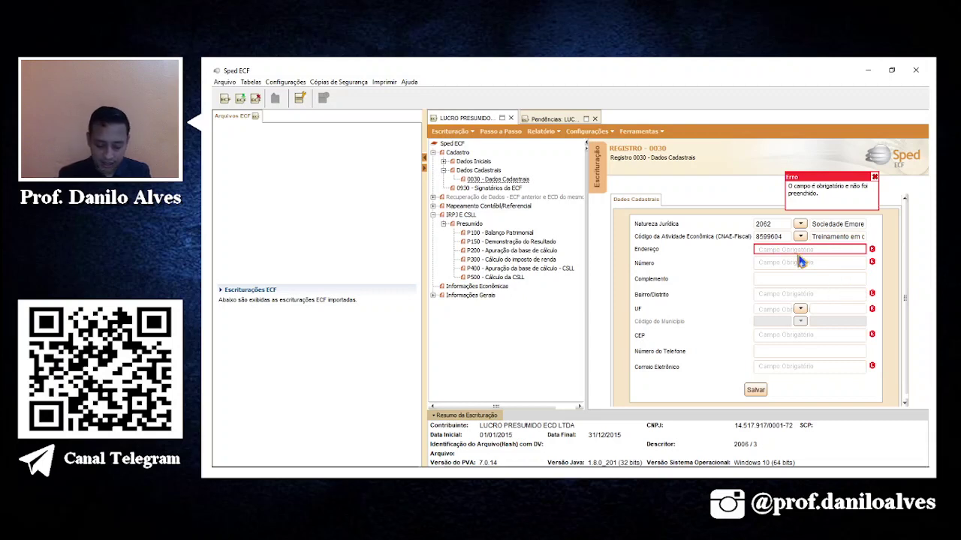
type("rua")
key("BackSpace")
key("BackSpace")
key("BackSpace")
key("Return")
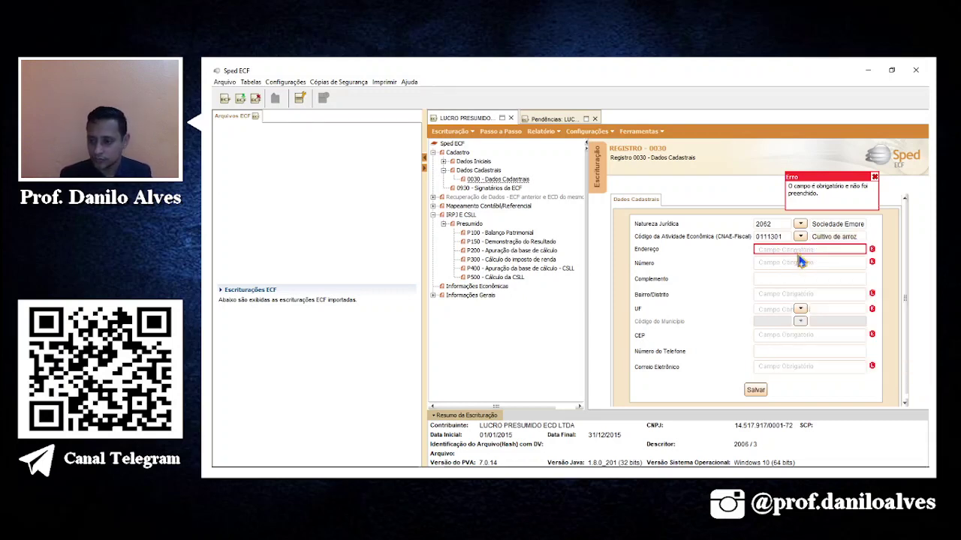
Search the CNAE list again with 'Treina' and select 8599604, professional training.
left_click(822, 238)
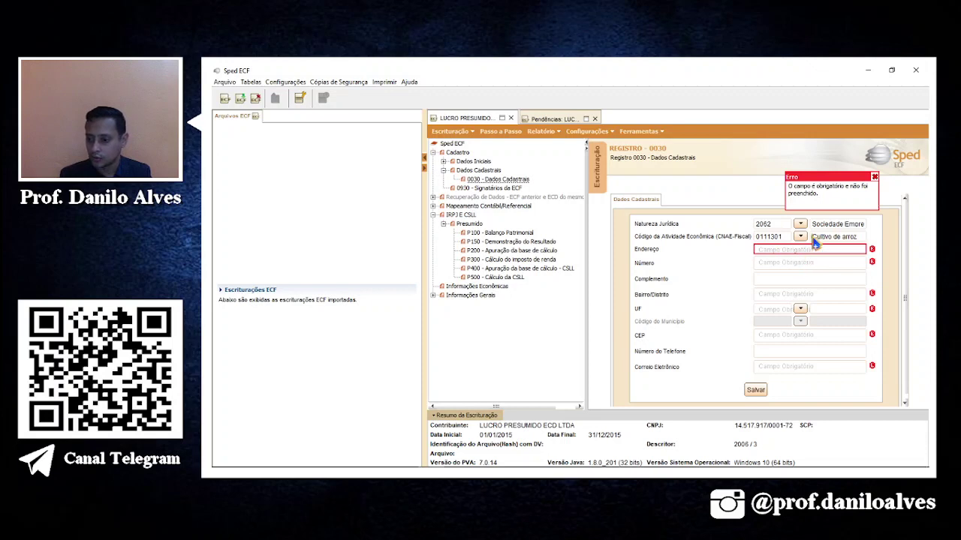
type("trel")
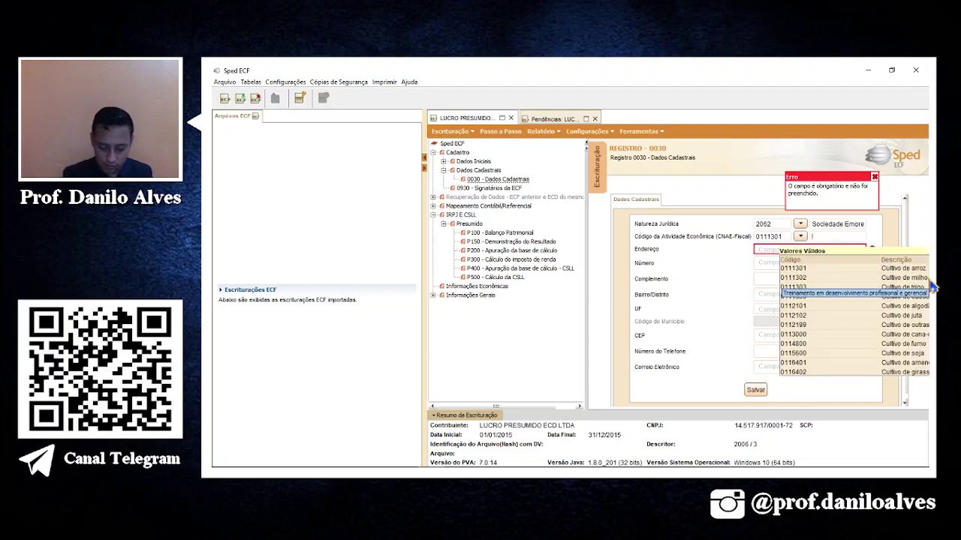
type("namento em li")
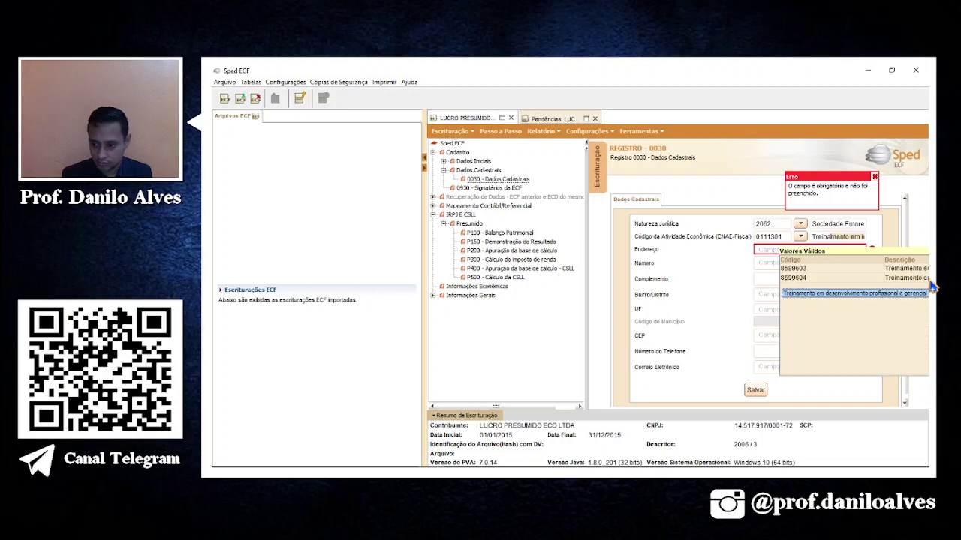
left_click(829, 278)
type("rual")
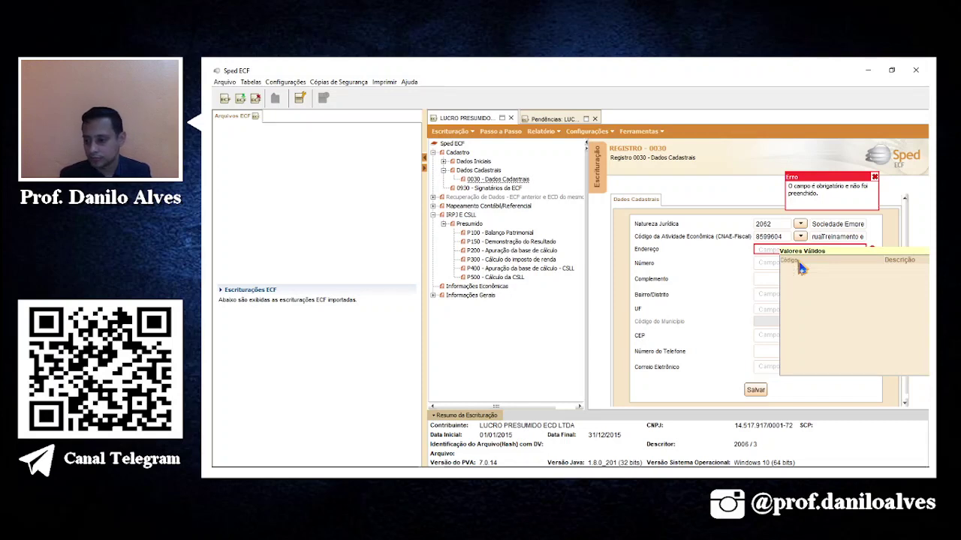
key("BackSpace")
key("BackSpace")
key("BackSpace")
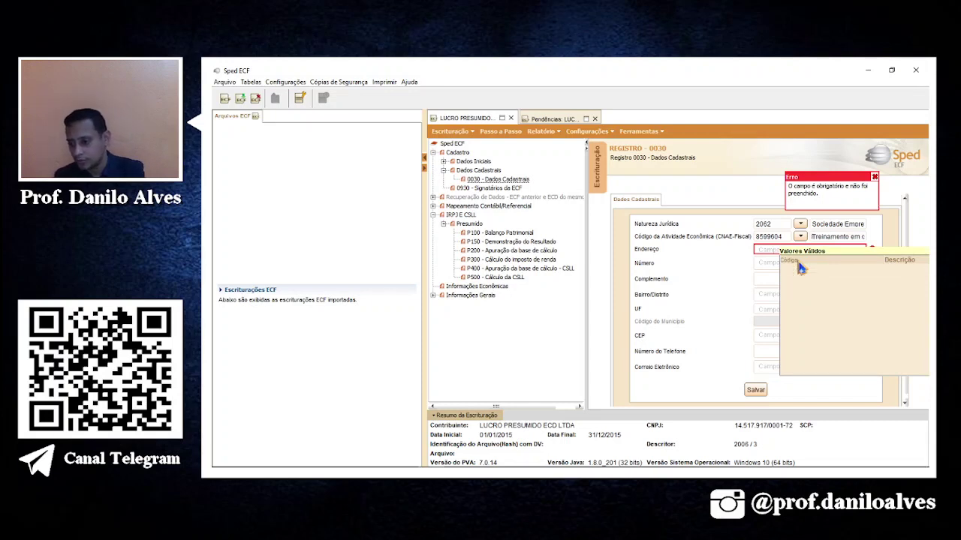
left_click(777, 301)
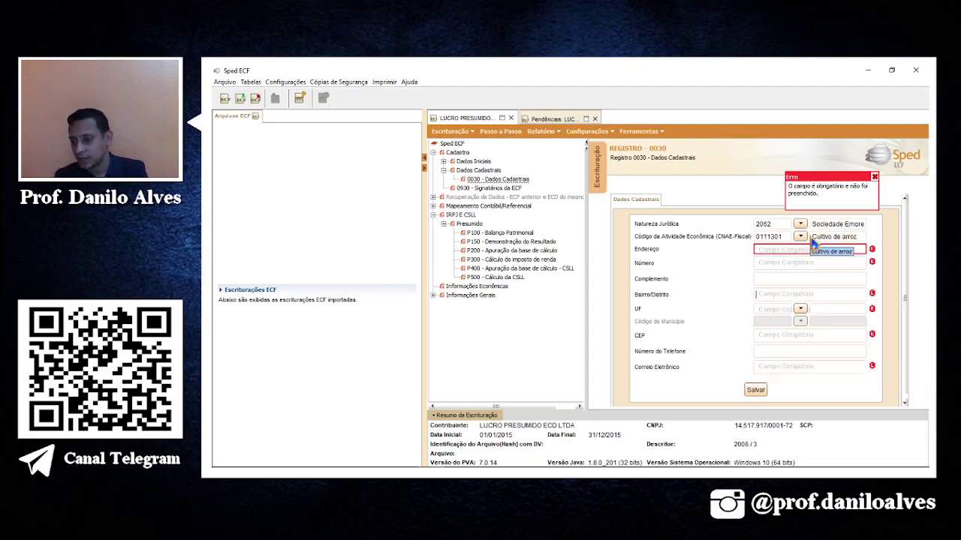
type("Tr")
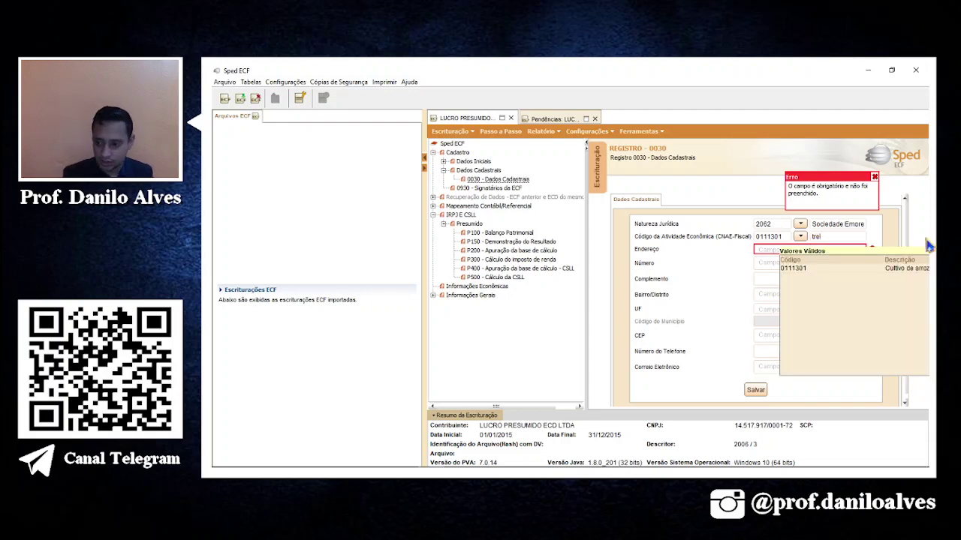
type("einamento em i")
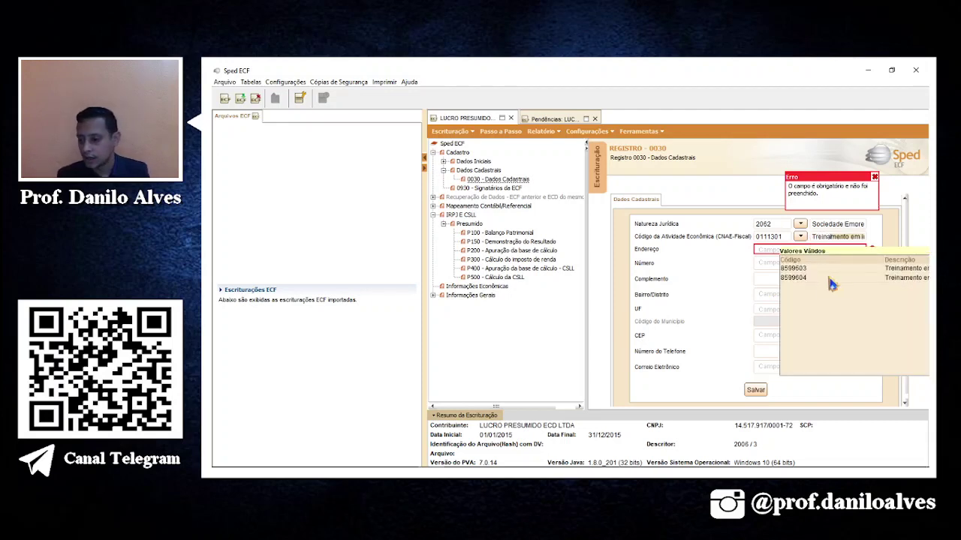
left_click(837, 286)
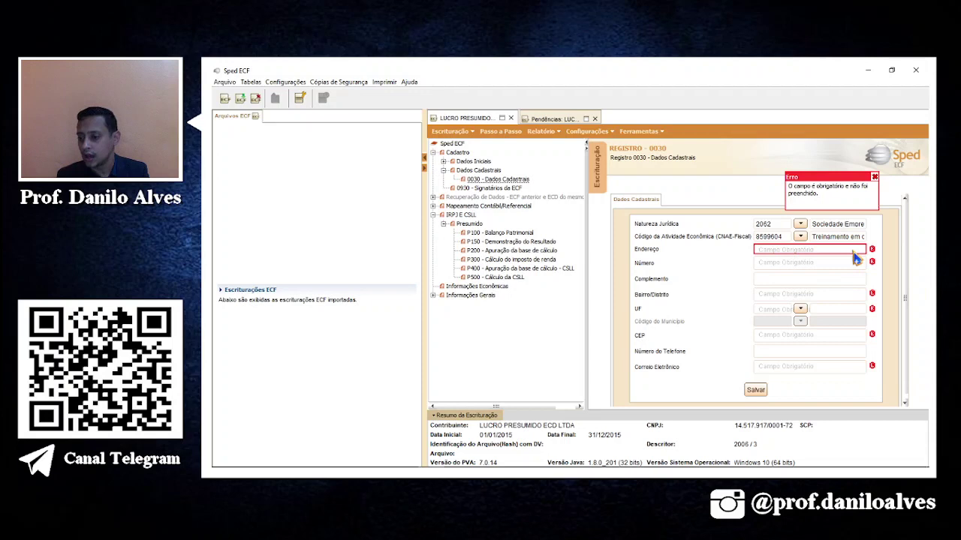
Fill in the company's street, number and neighborhood, and set the state to CE.
left_click(853, 252)
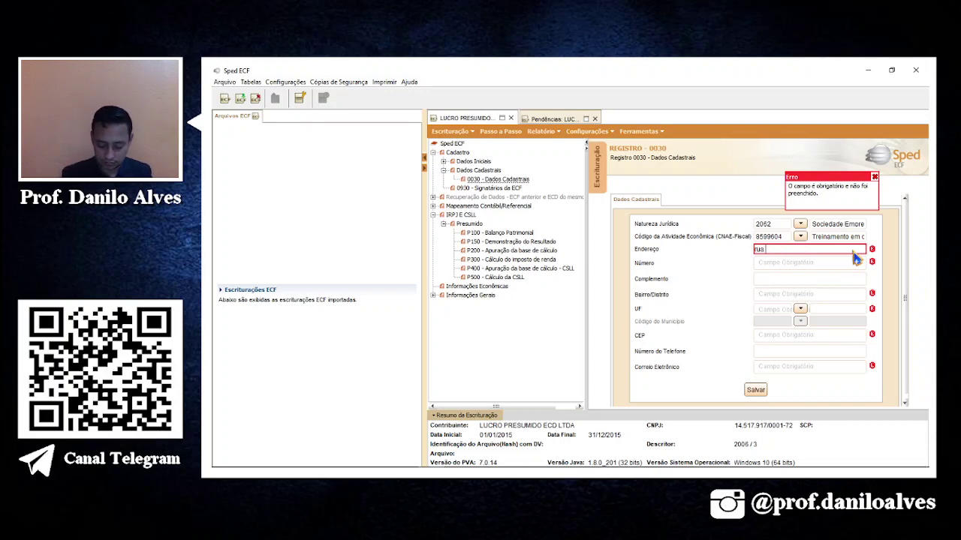
key("Tab")
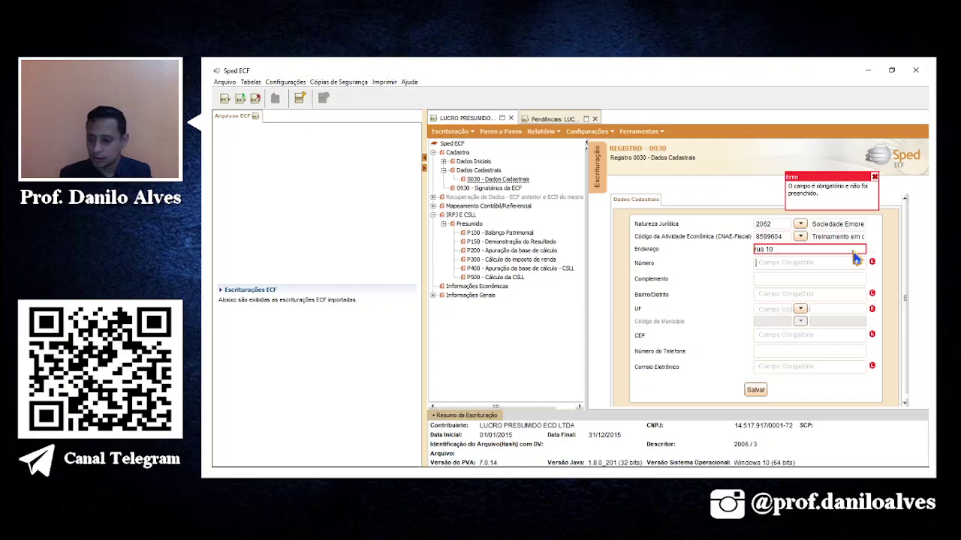
key("Tab")
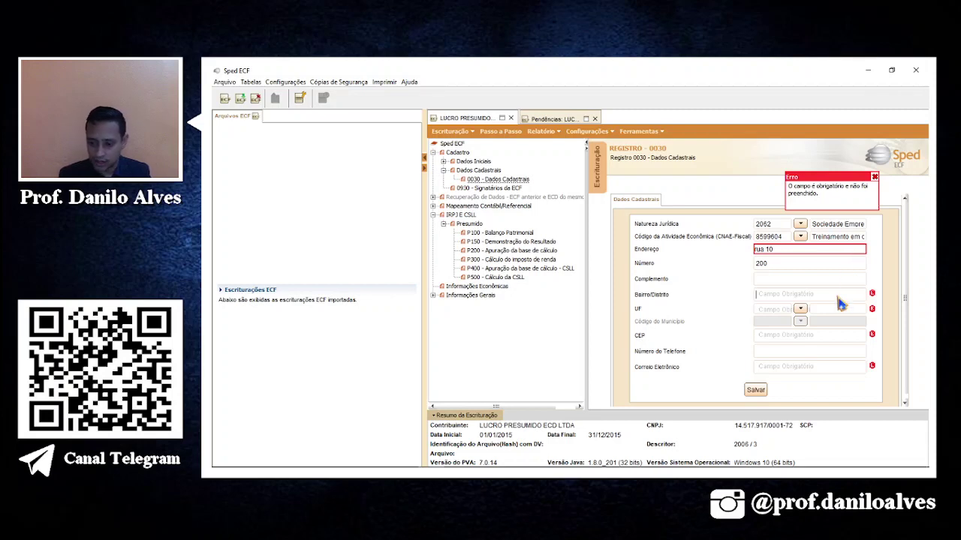
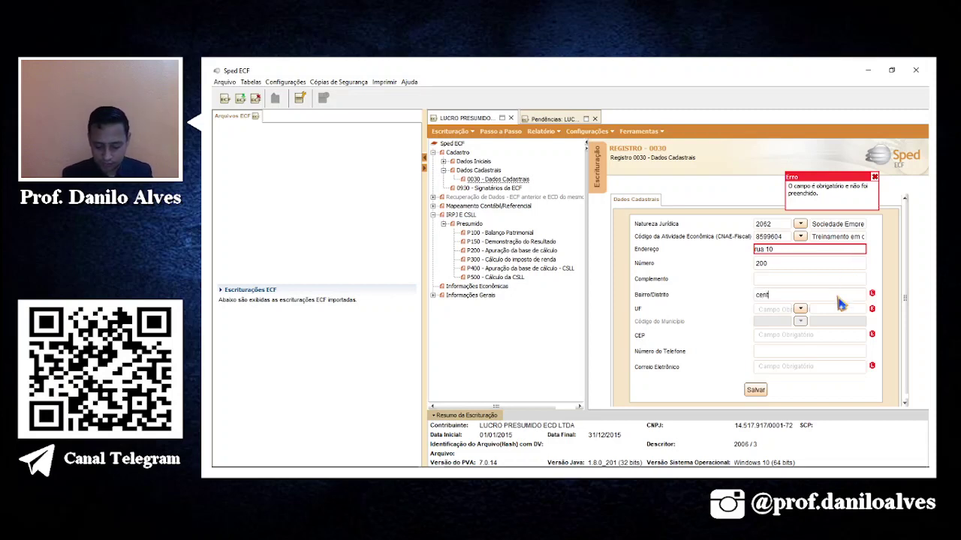
left_click(775, 316)
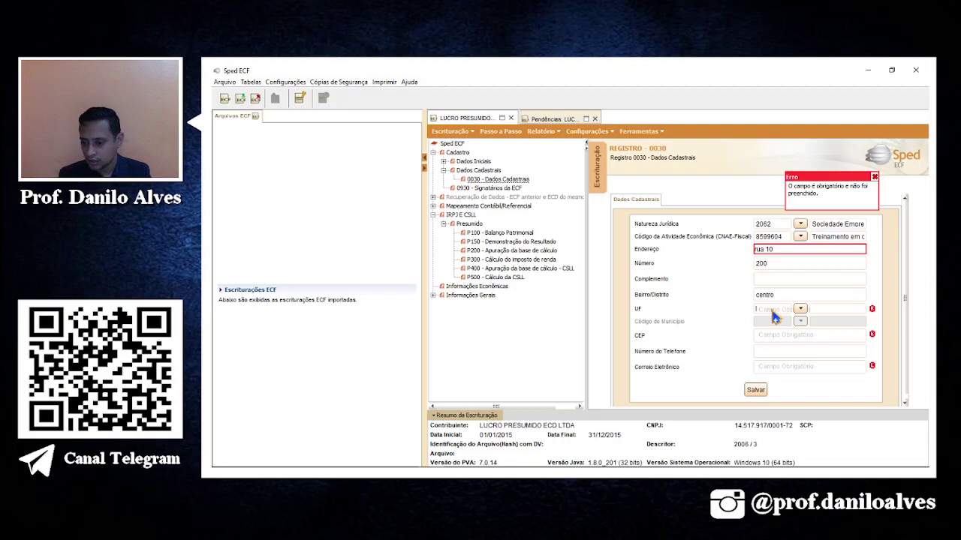
type("CE")
key("Return")
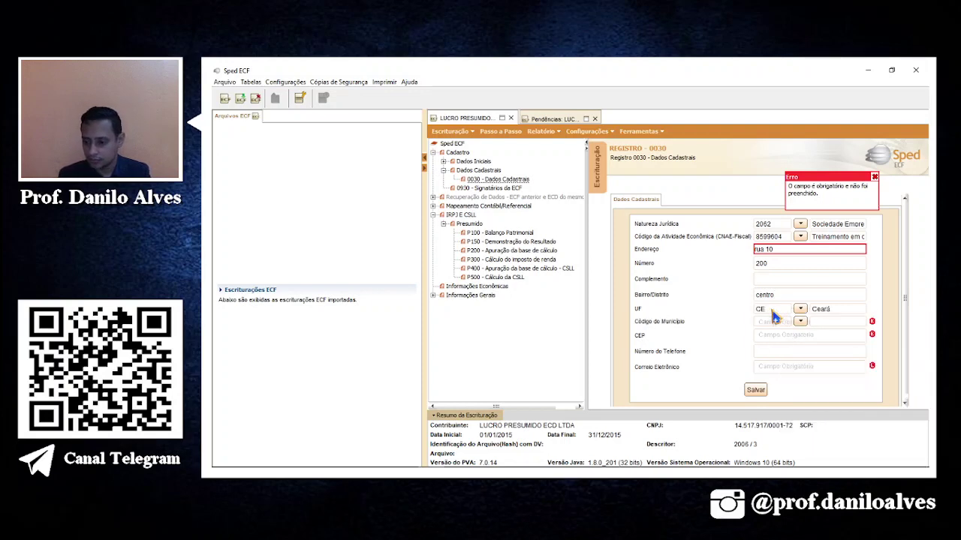
Set the municipality to Fortaleza from the valid municipality codes.
type("23")
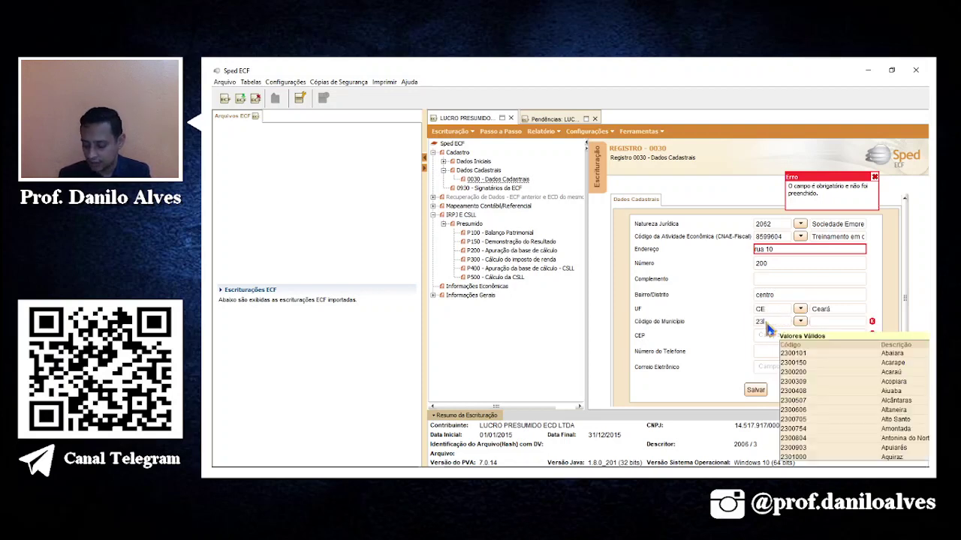
type("04")
key("BackSpace")
key("BackSpace")
key("BackSpace")
key("BackSpace")
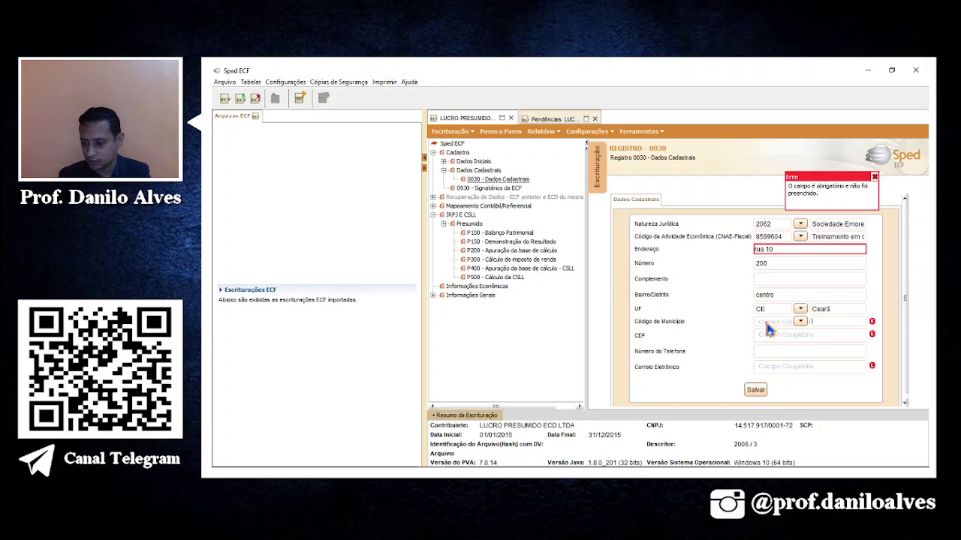
left_click(800, 321)
left_click(822, 329)
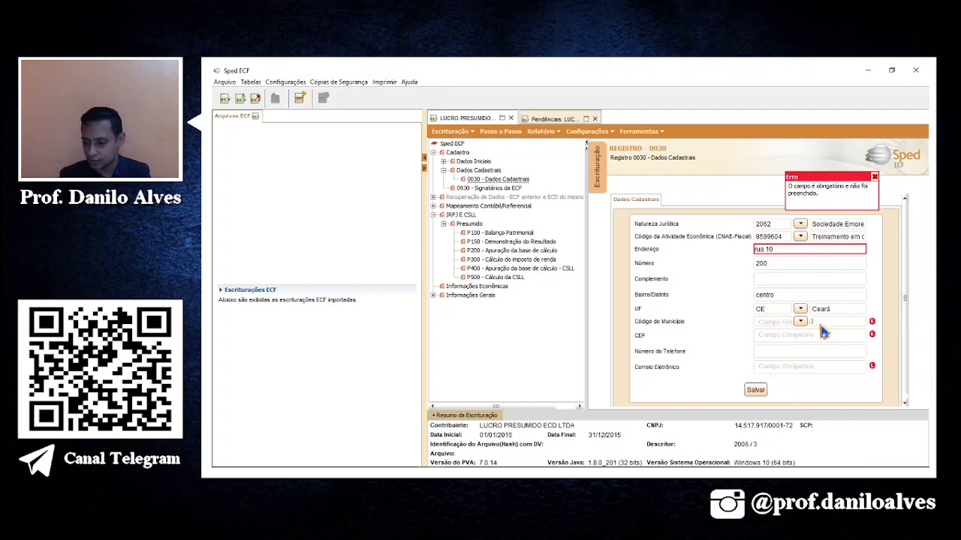
type("fol")
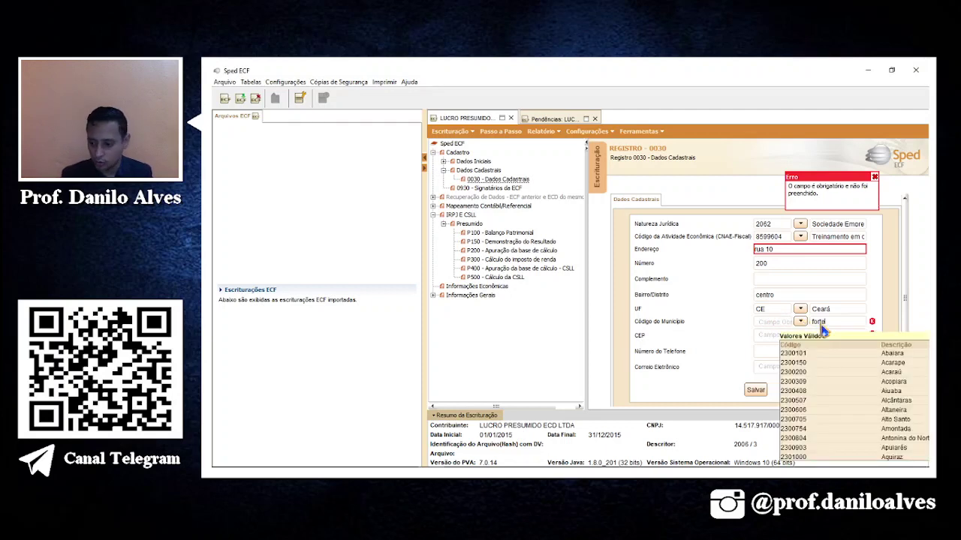
type("e")
type("leza")
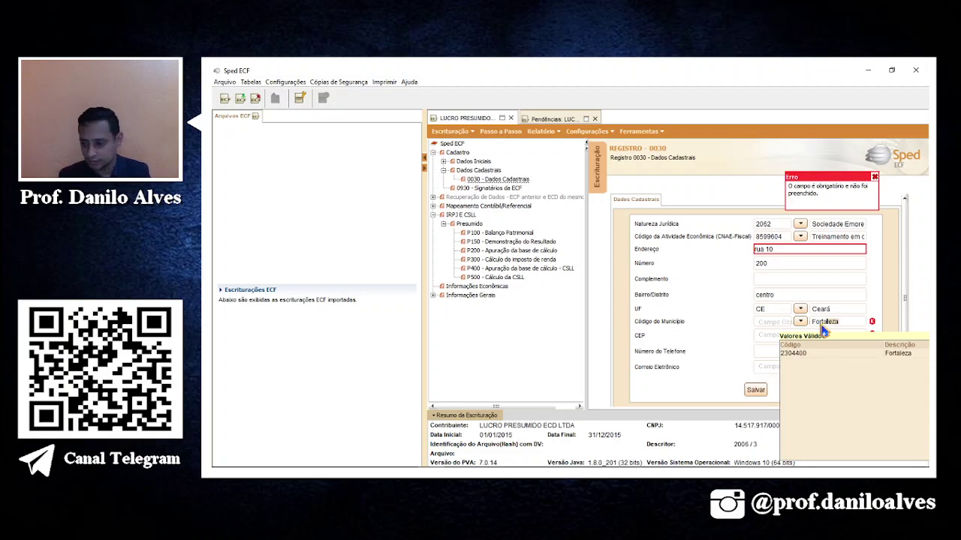
left_click(792, 352)
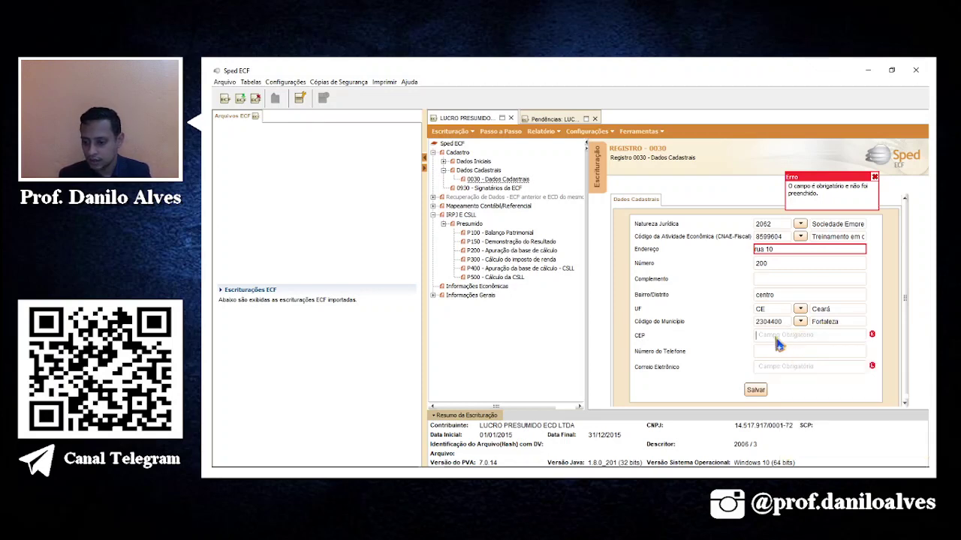
Enter the company's postal code, phone and e-mail, then save register 0030.
left_click(780, 336)
type("6001")
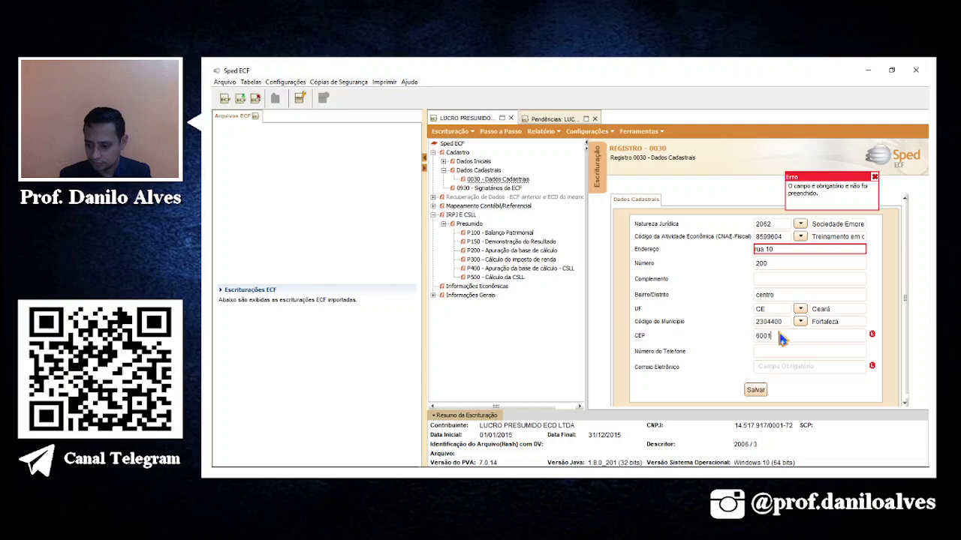
type("0400")
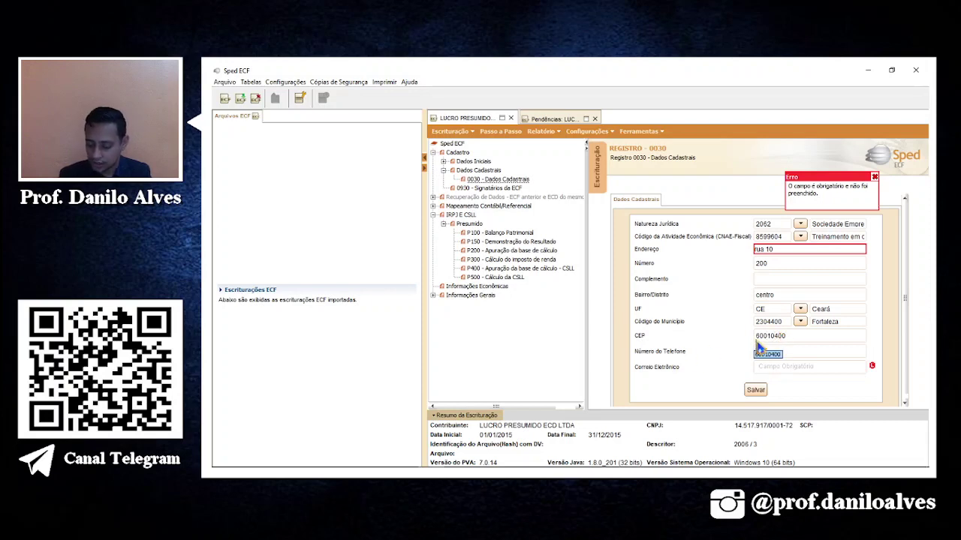
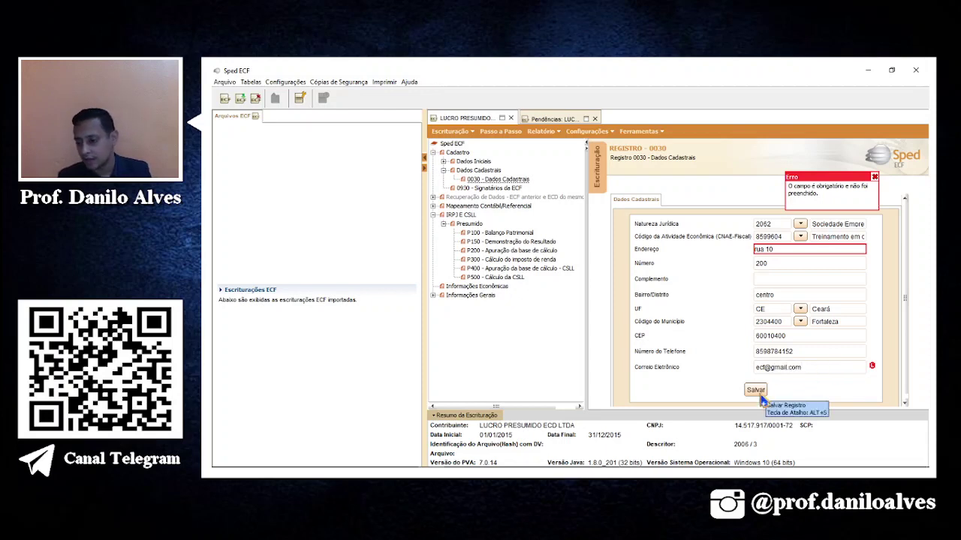
left_click(755, 390)
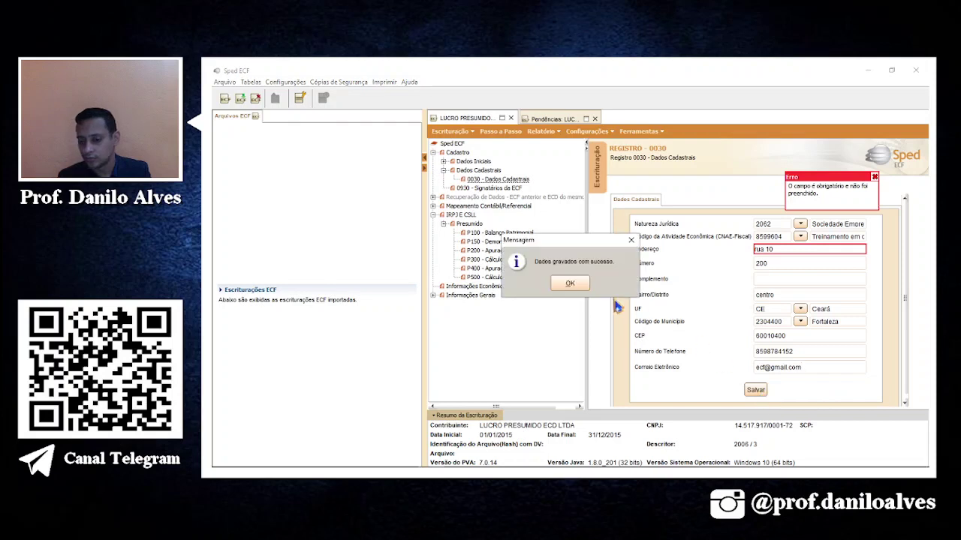
left_click(570, 284)
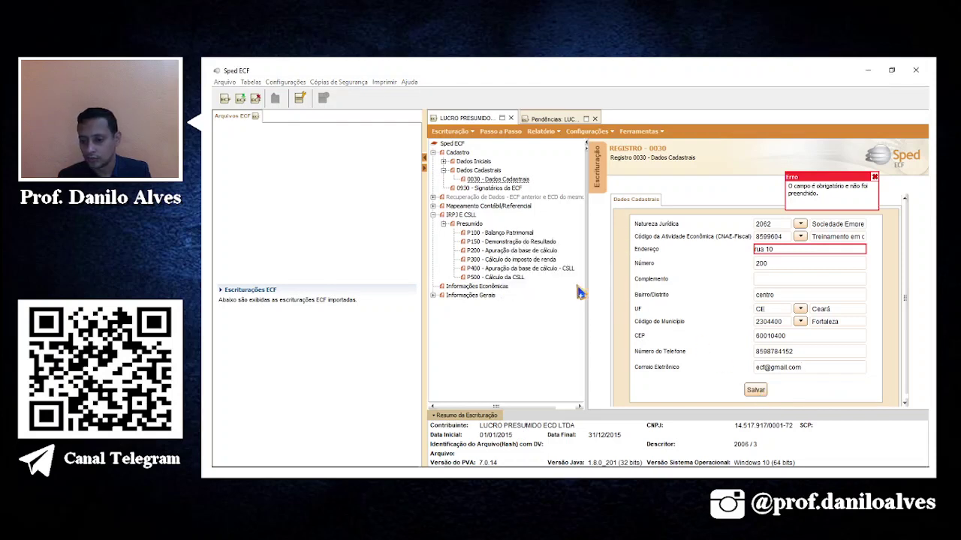
left_click(549, 119)
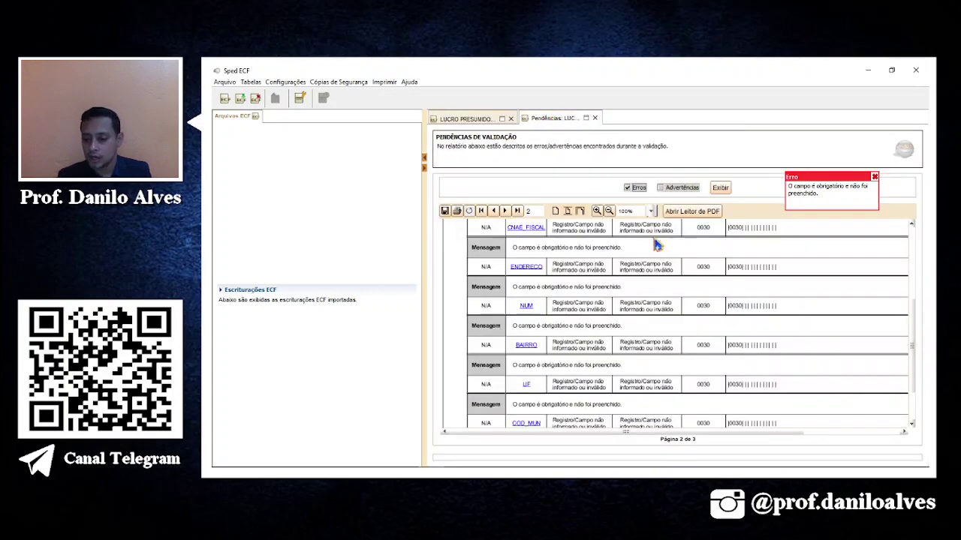
Go to page 1 of the pendências report and follow the missing register 0930 link.
scroll(658, 243, "up", 3)
left_click(496, 211)
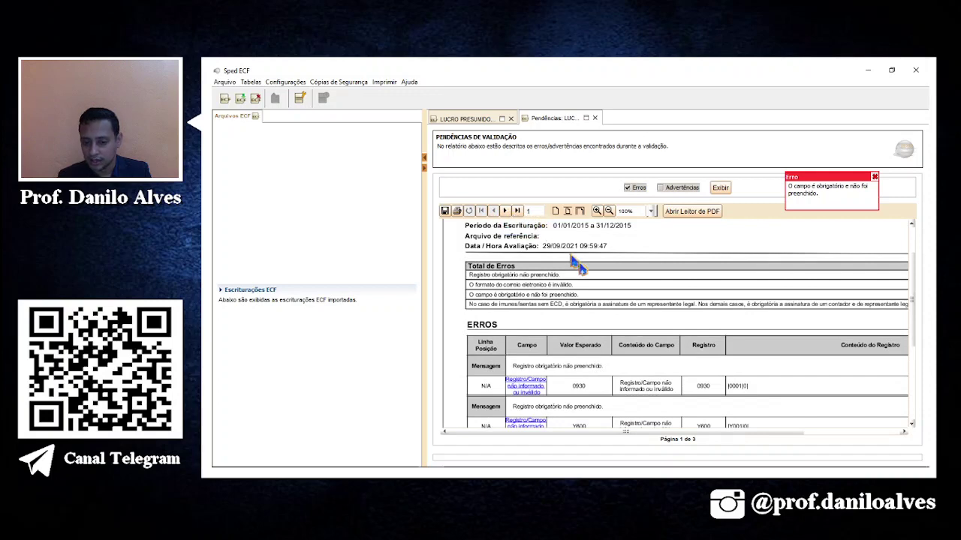
scroll(570, 315, "down", 3)
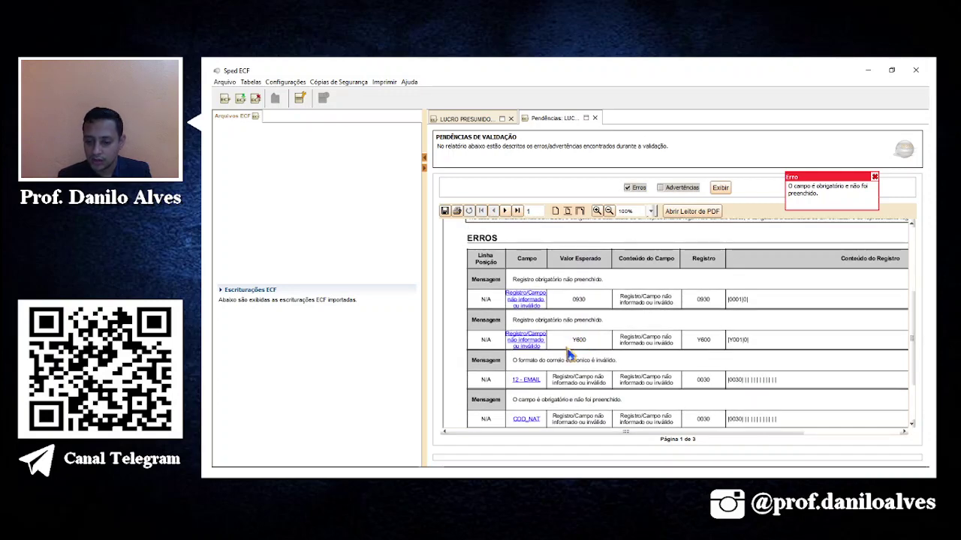
left_click(525, 302)
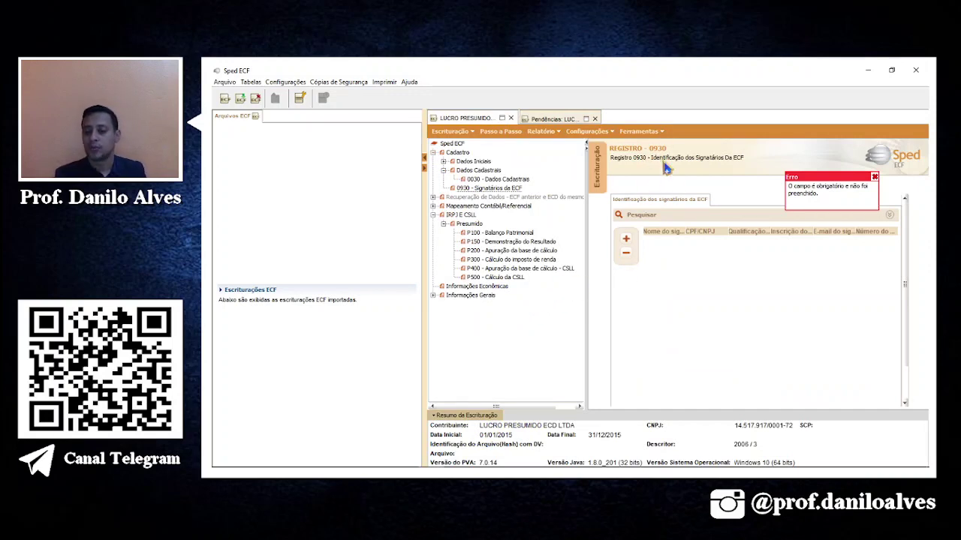
Start a new register 0930 signatory entry, then bring OBS Studio to the front.
left_click(626, 241)
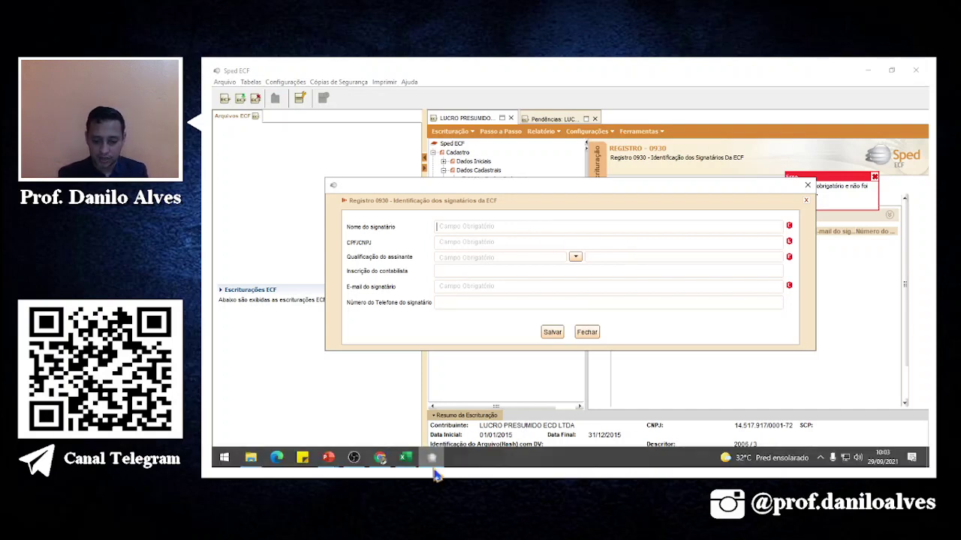
mouse_move(435, 473)
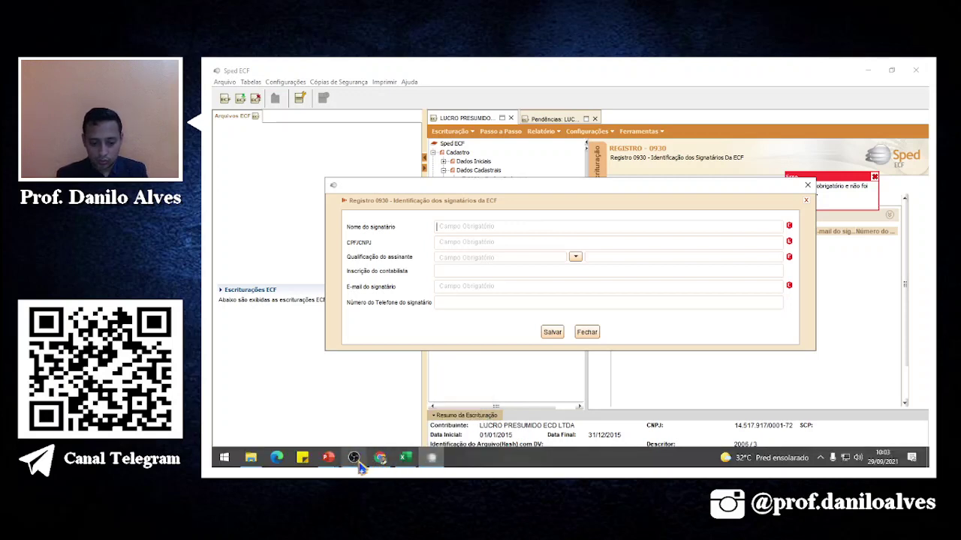
mouse_move(359, 467)
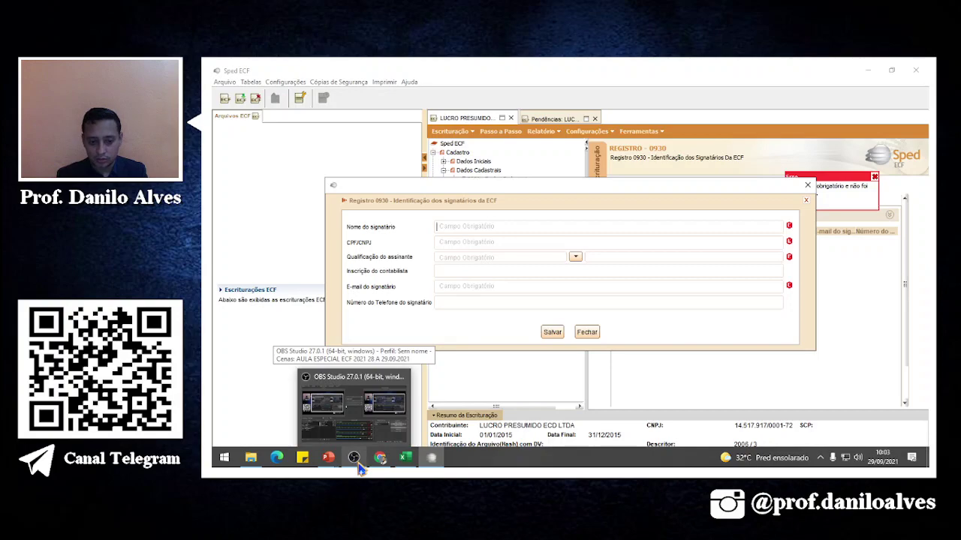
left_click(359, 465)
left_click(559, 157)
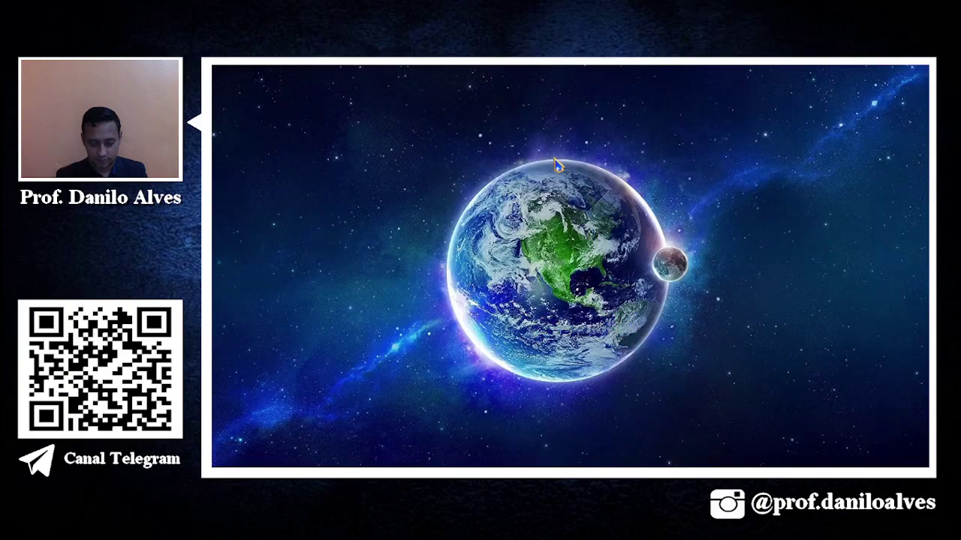
Enter the signatory's name and CPF and qualify them as 205 Administrador.
left_click(405, 459)
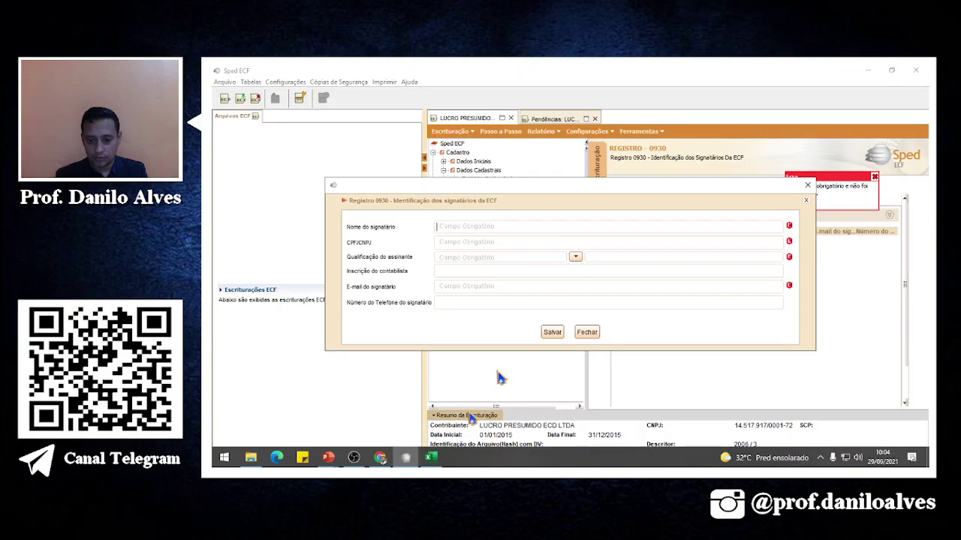
left_click(522, 228)
type("da")
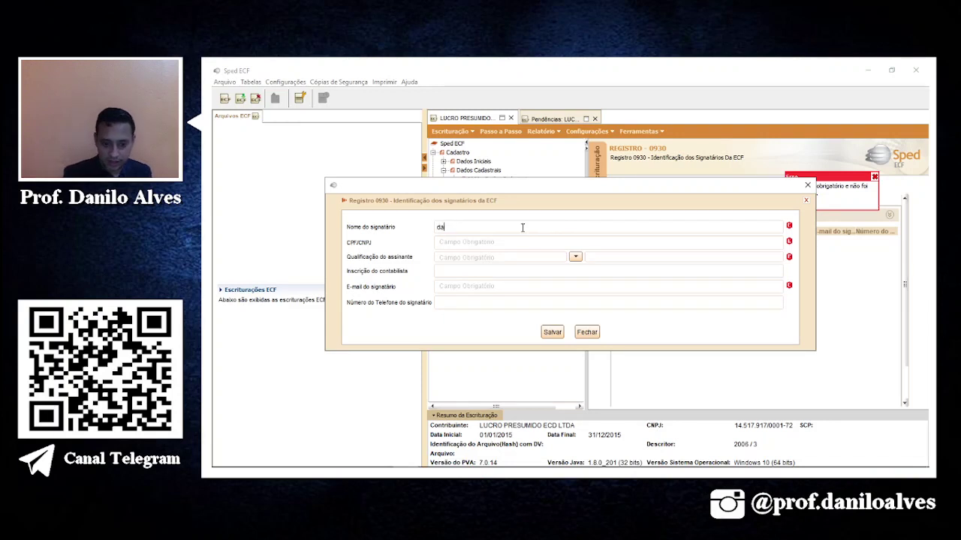
key("BackSpace")
key("BackSpace")
key("Tab")
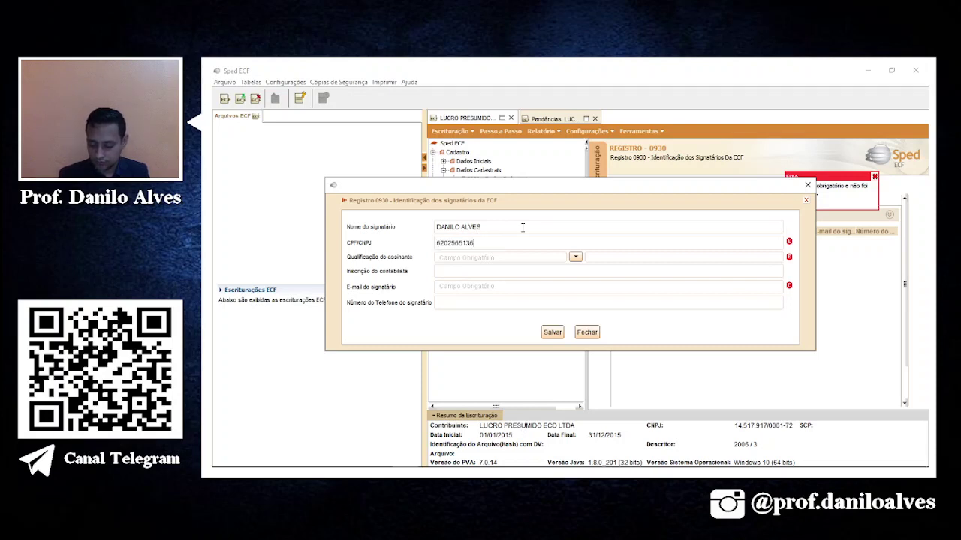
left_click(575, 256)
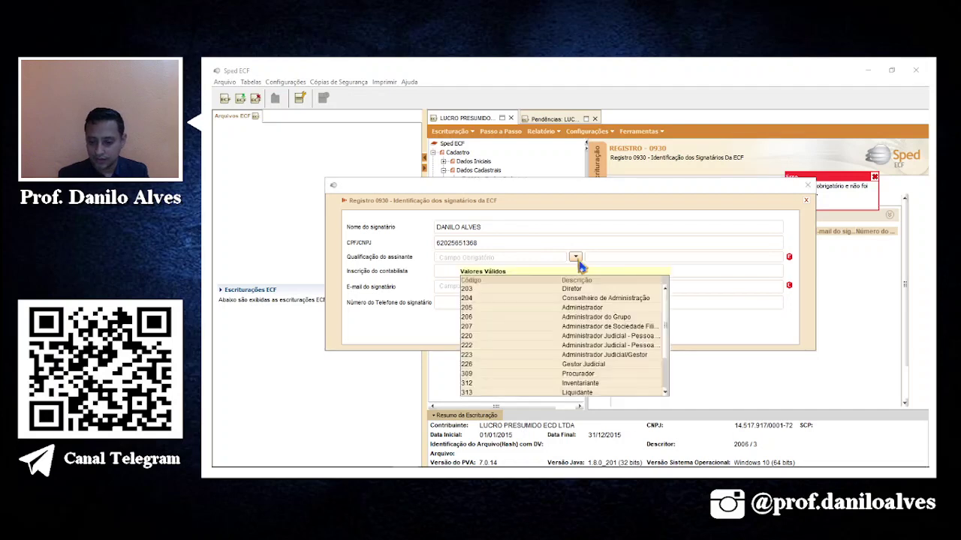
left_click(589, 308)
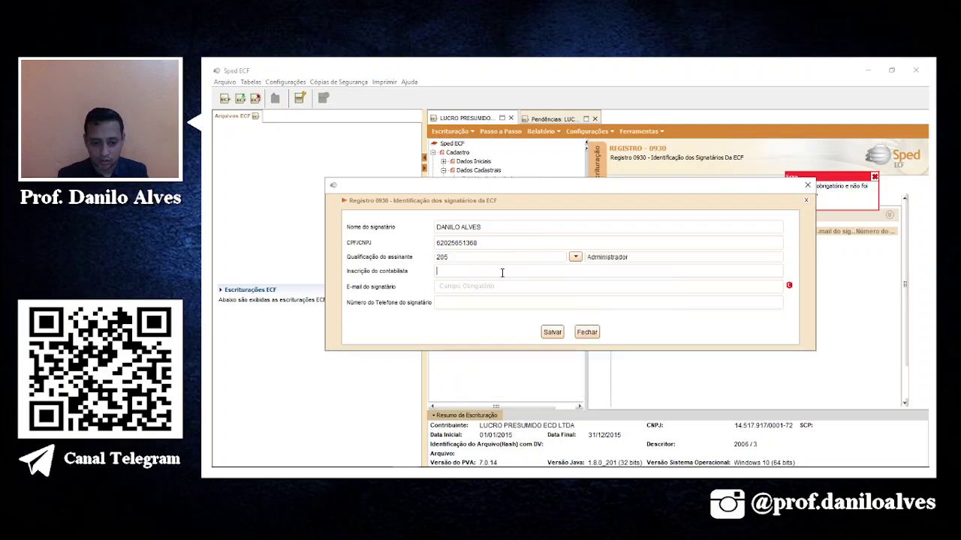
Clear the accountant registration, fill in the signatory's e-mail and phone, and save.
key("alt+Tab")
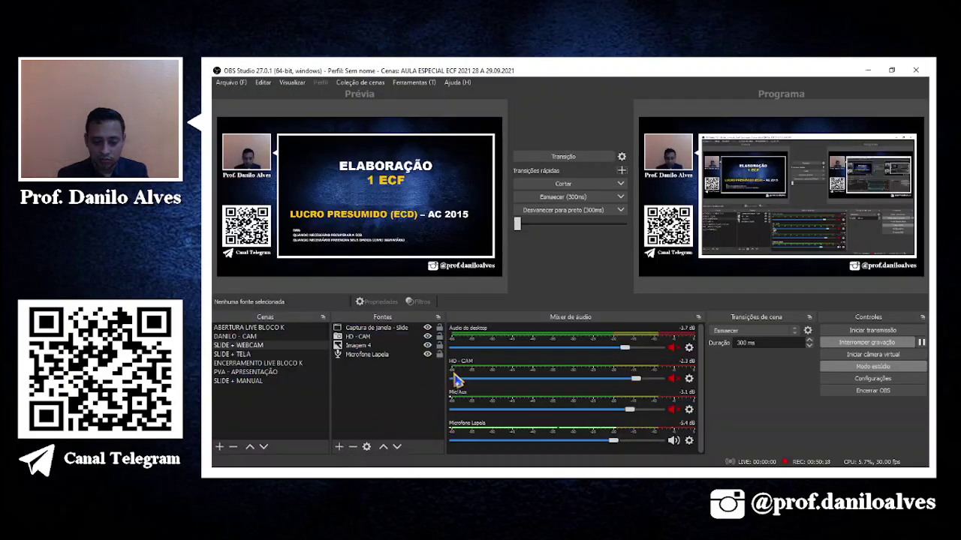
left_click(867, 70)
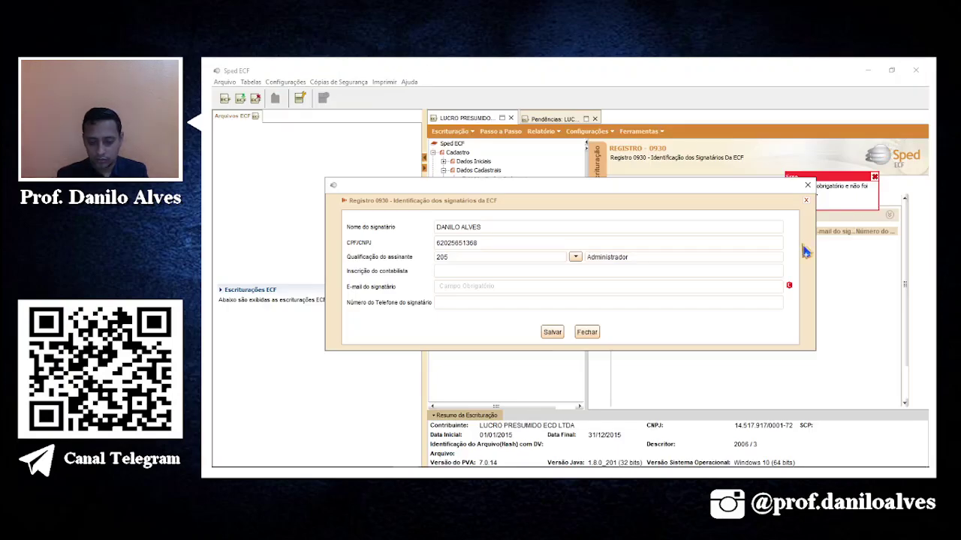
type("10000")
key("Tab")
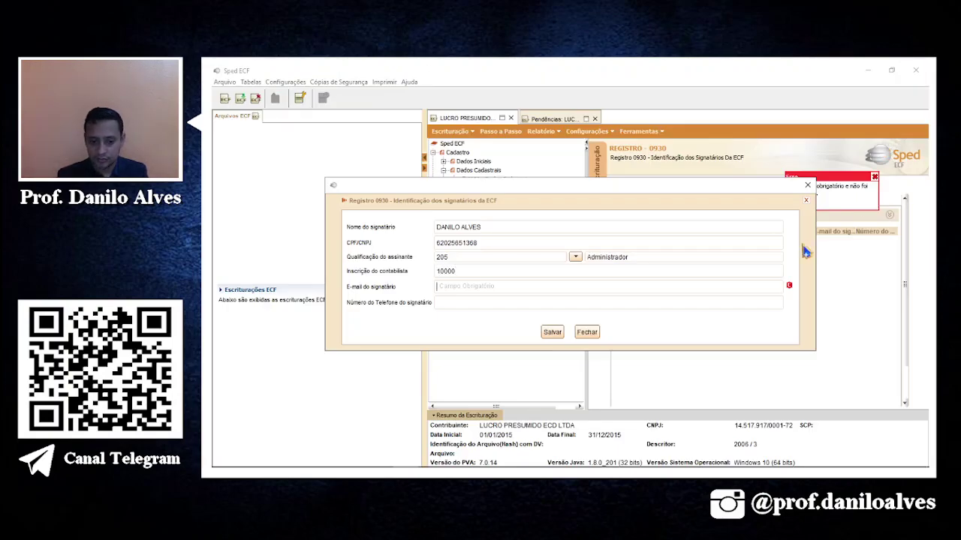
left_click(458, 270)
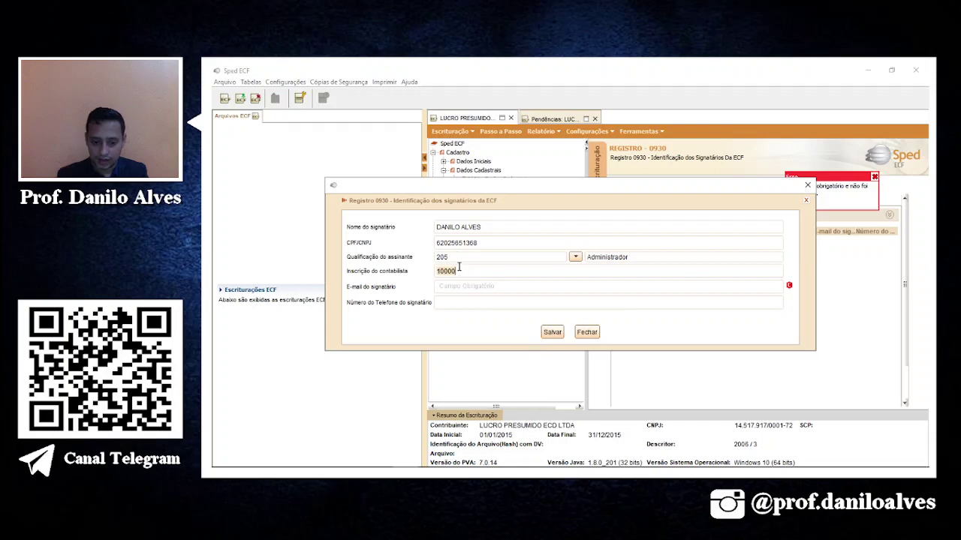
key("BackSpace")
key("BackSpace")
key("BackSpace")
key("BackSpace")
key("BackSpace")
left_click(452, 290)
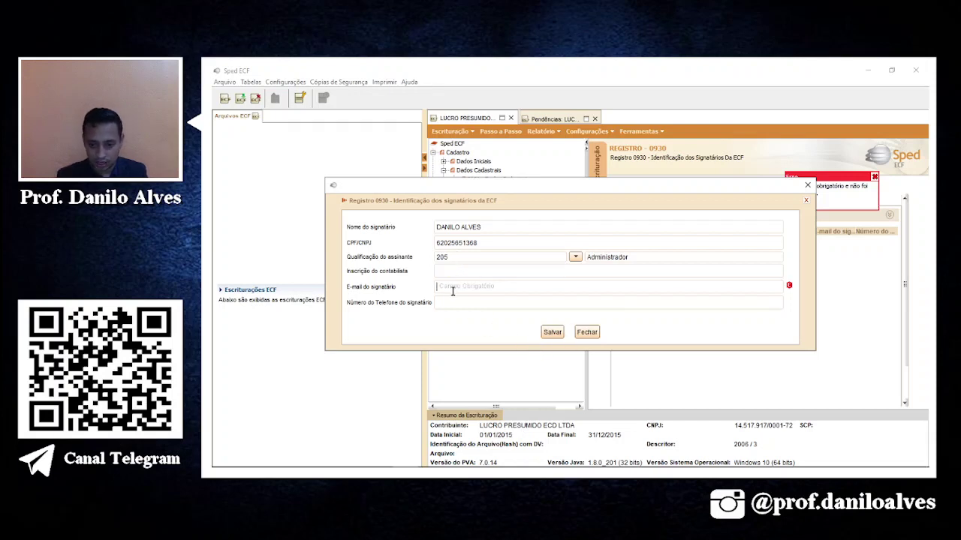
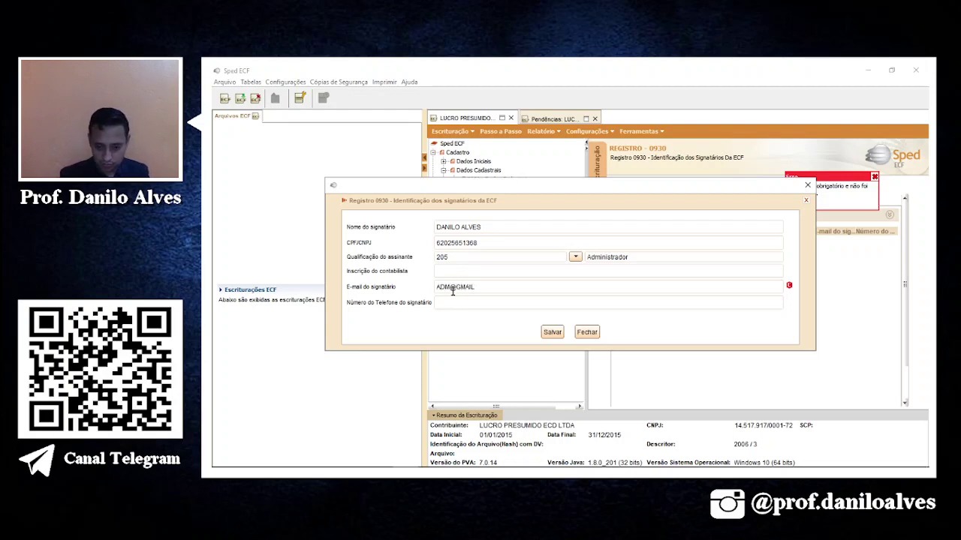
key("Tab")
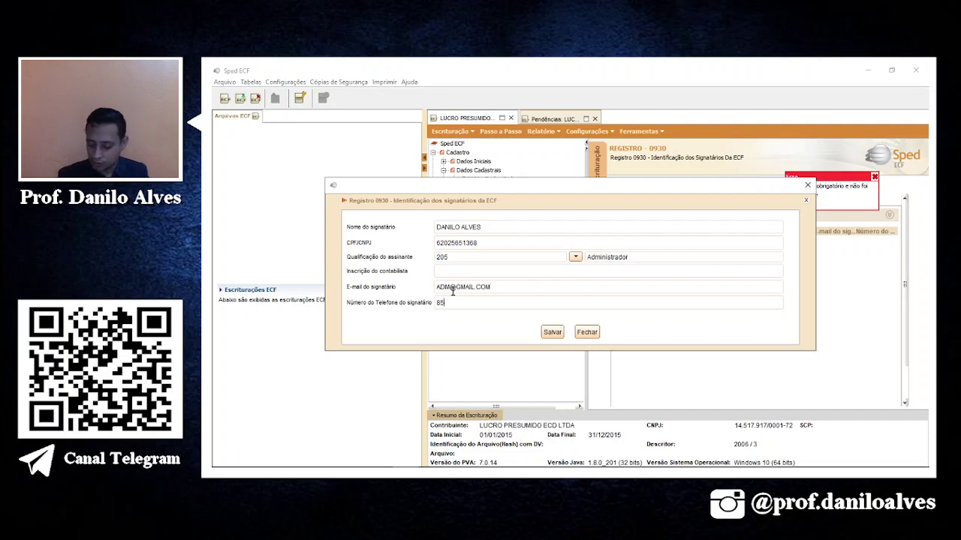
left_click(559, 335)
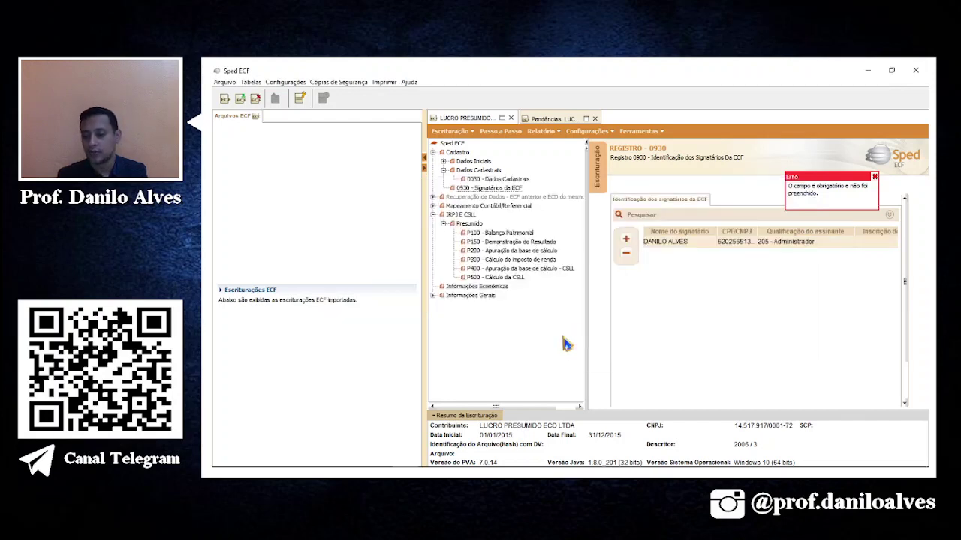
Add another signatory with name and CPF, qualified as 900 Contador/Contabilista.
left_click(628, 238)
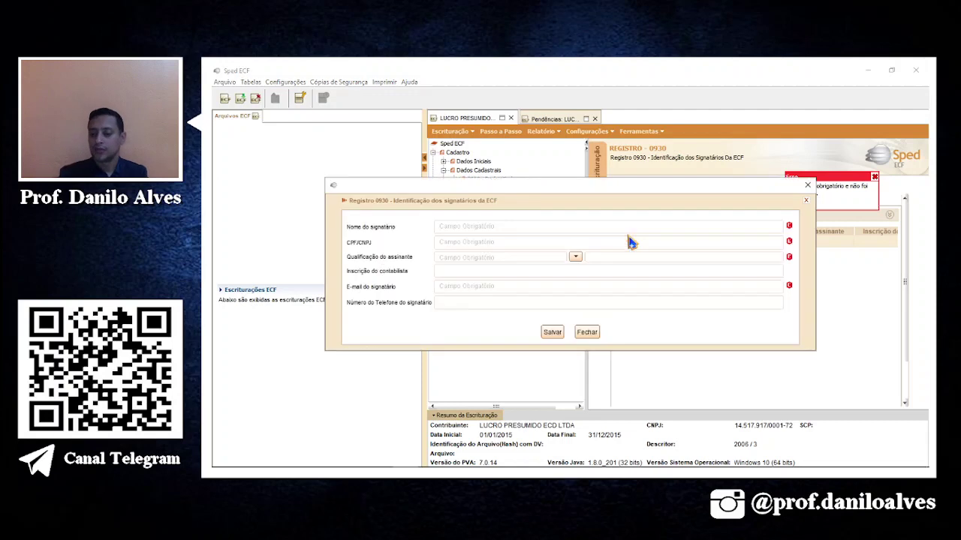
left_click(479, 224)
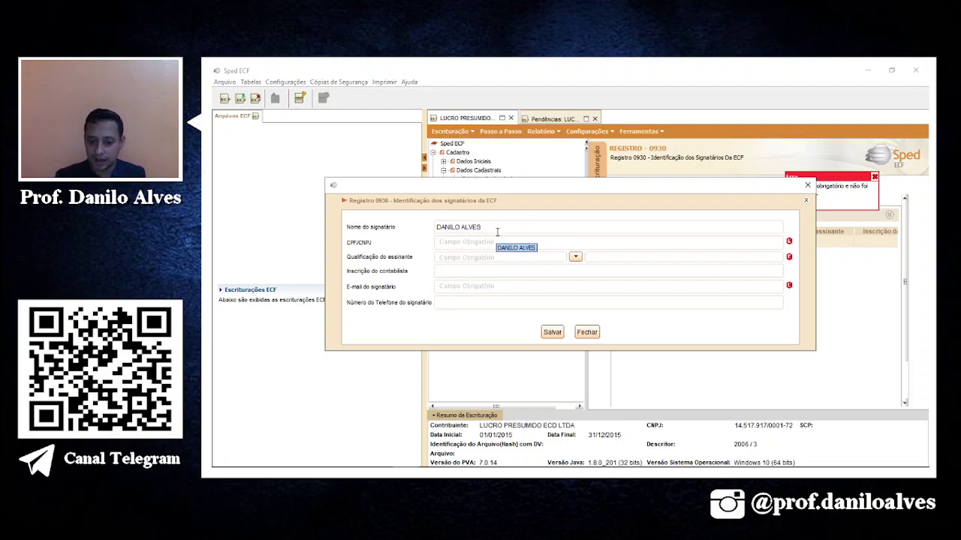
triple_click(499, 229)
left_click(500, 230)
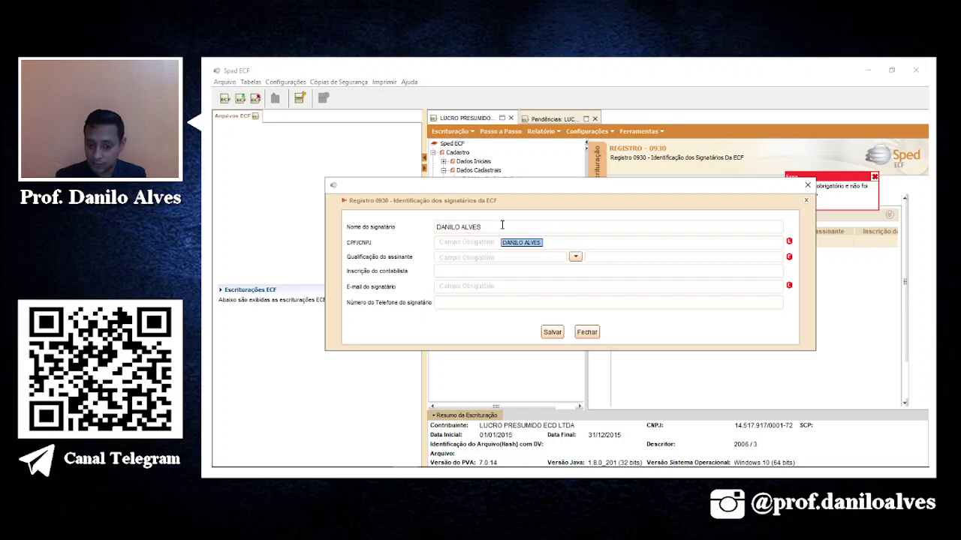
left_click(469, 241)
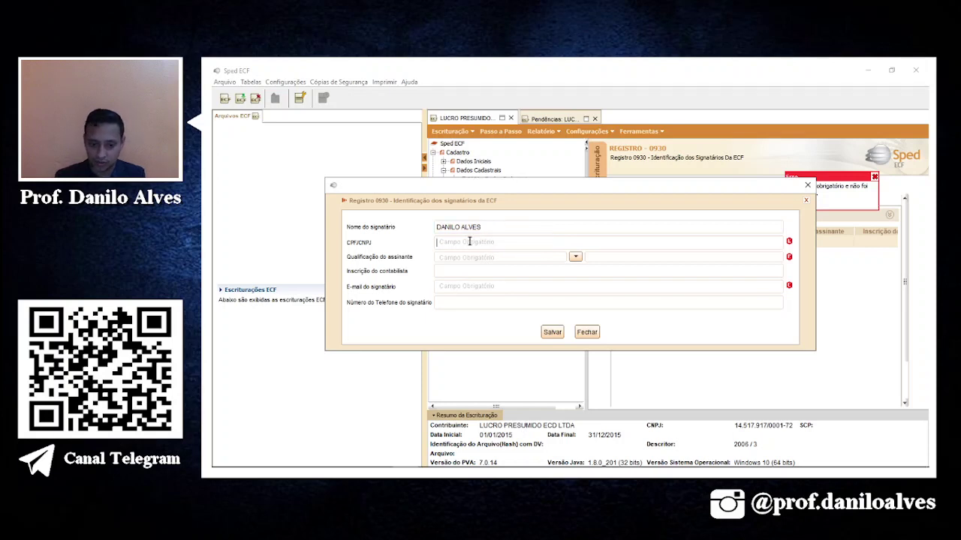
type("9620")
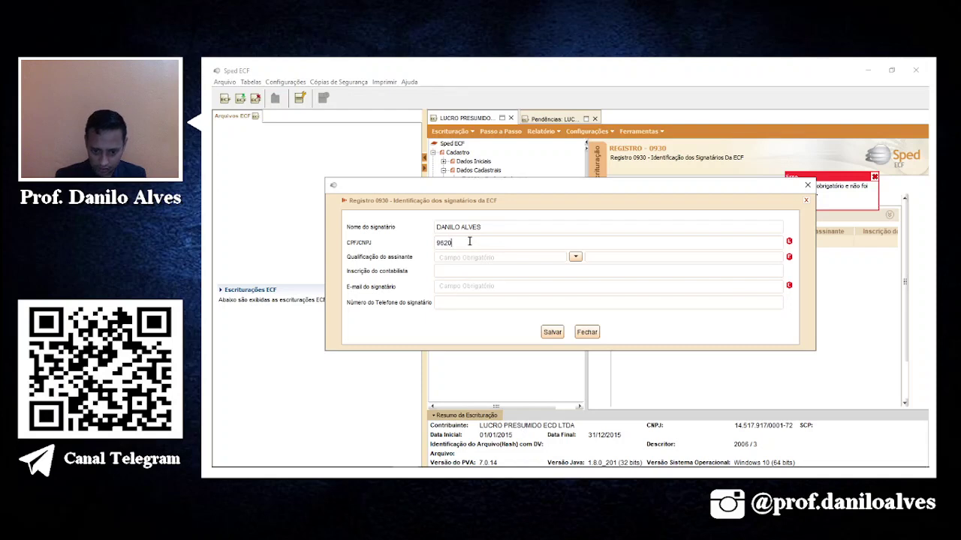
key("BackSpace")
key("BackSpace")
key("BackSpace")
key("BackSpace")
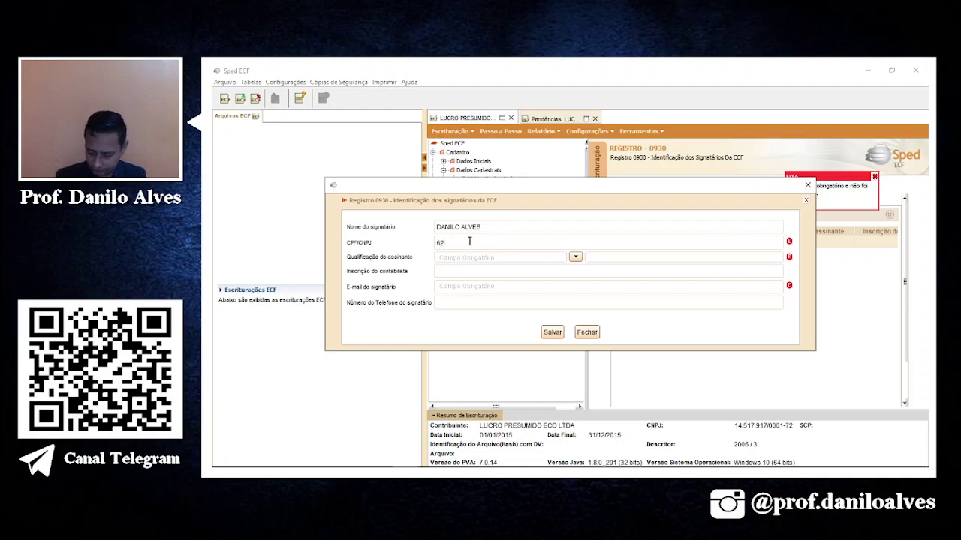
left_click(575, 256)
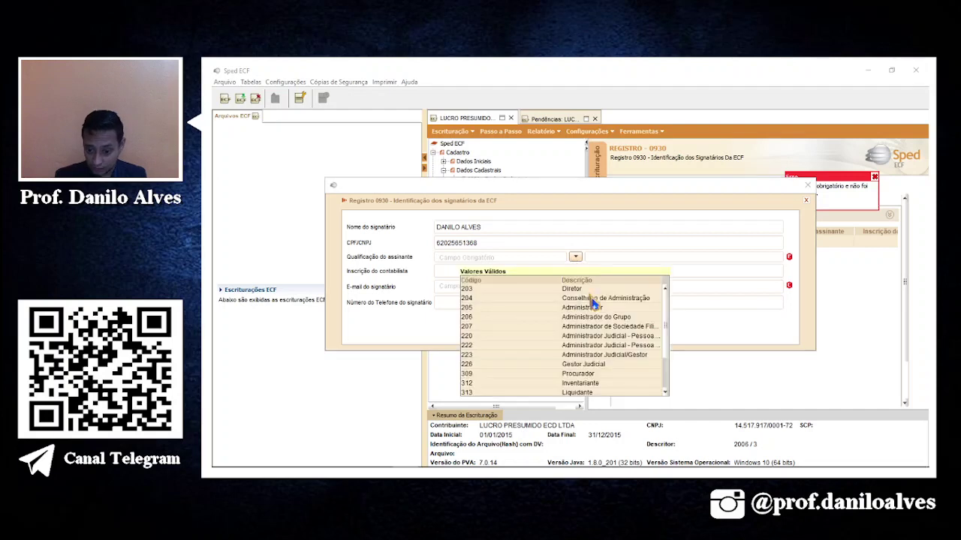
scroll(592, 346, "down", 2)
left_click(598, 389)
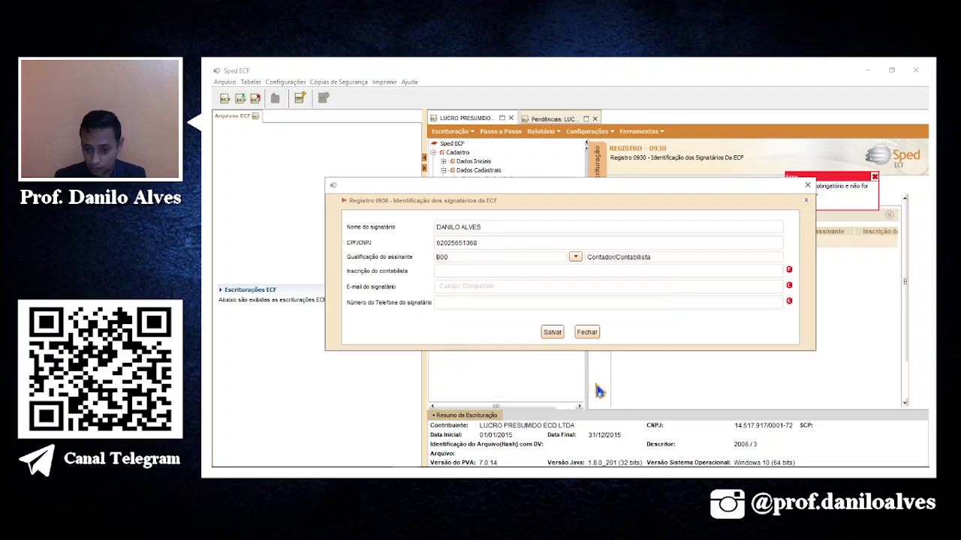
Enter accountant registration 1000, the signatory's e-mail and phone, and save.
left_click(506, 270)
type("1000")
key("Tab")
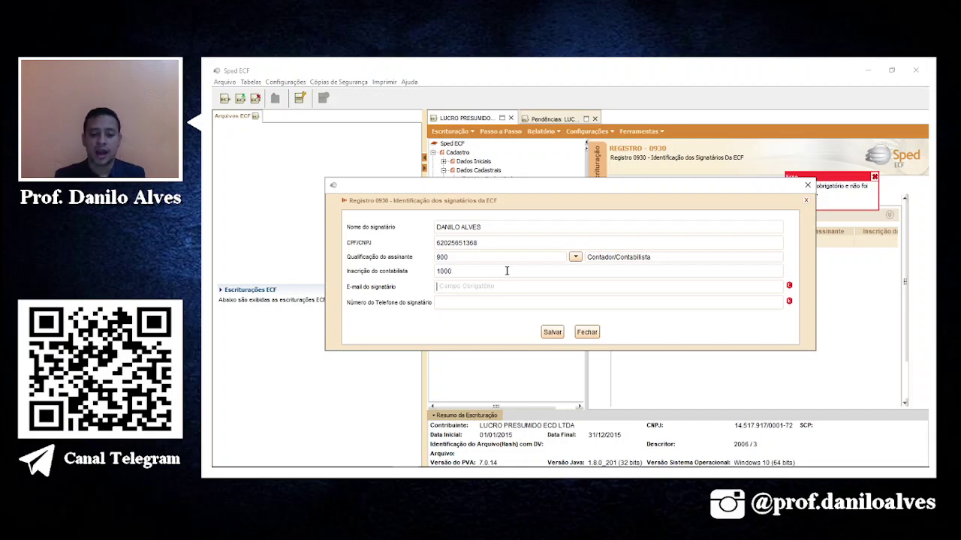
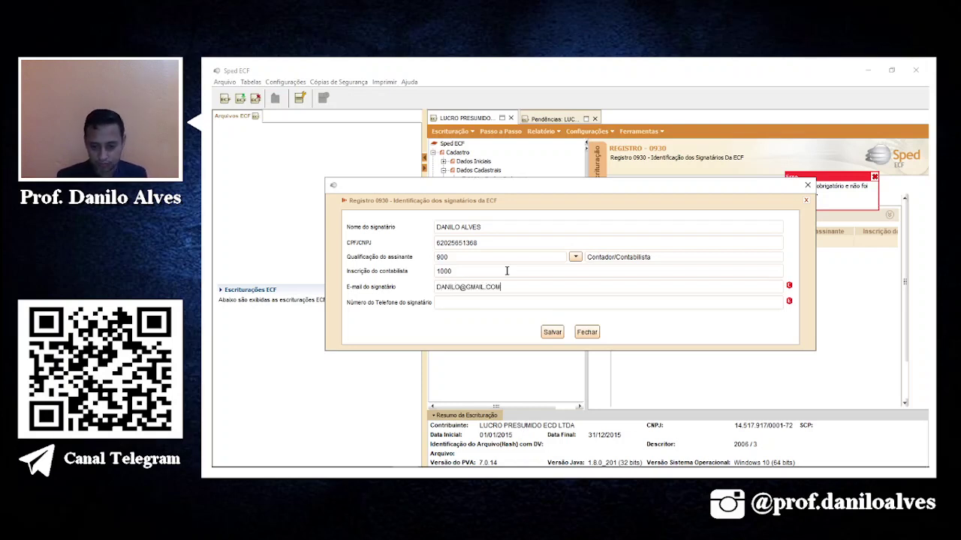
key("Tab")
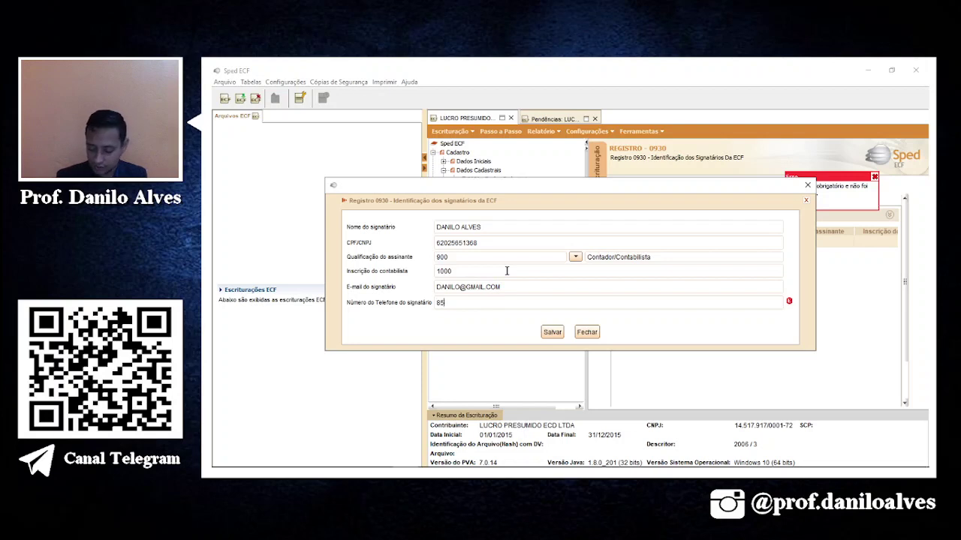
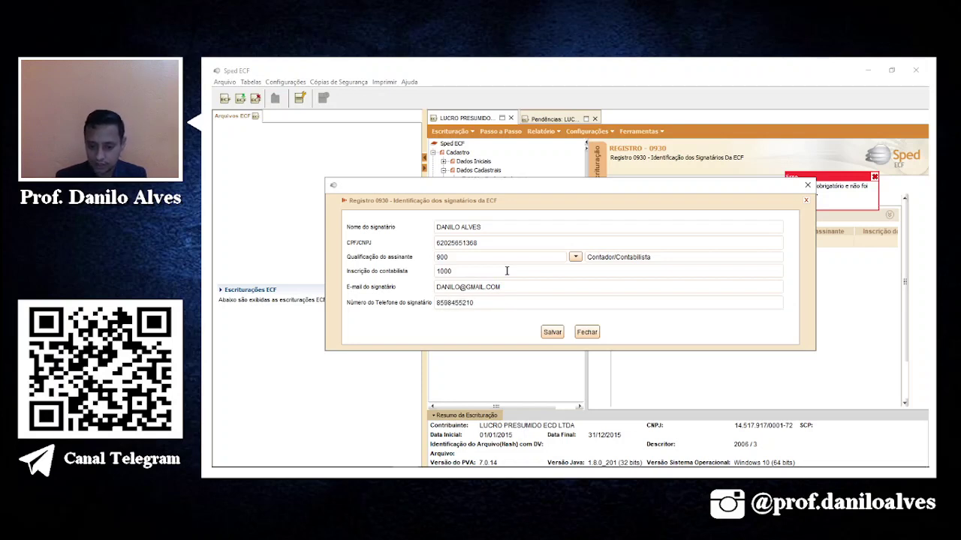
left_click(552, 332)
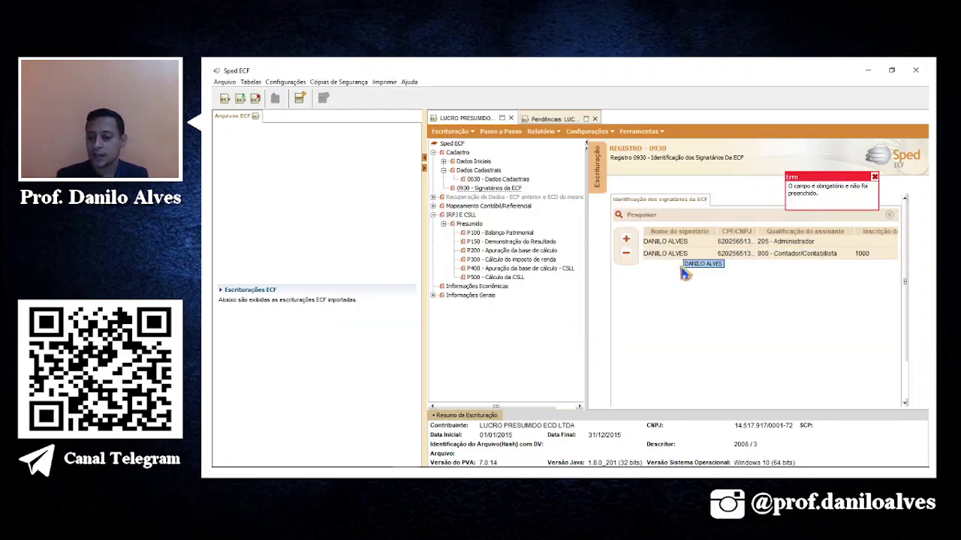
Page the pendências report from its last page back to page 1 and scroll the errors.
left_click(552, 118)
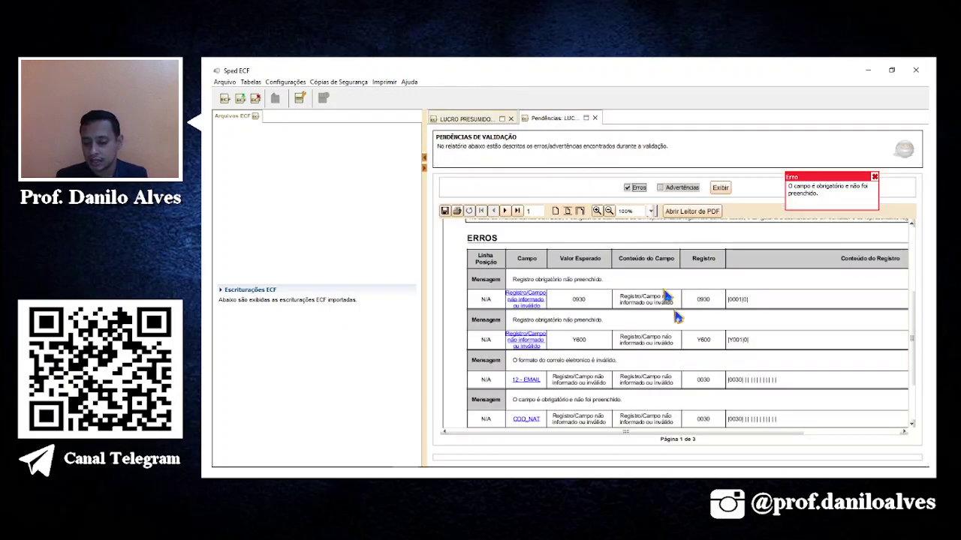
scroll(583, 306, "down", 2)
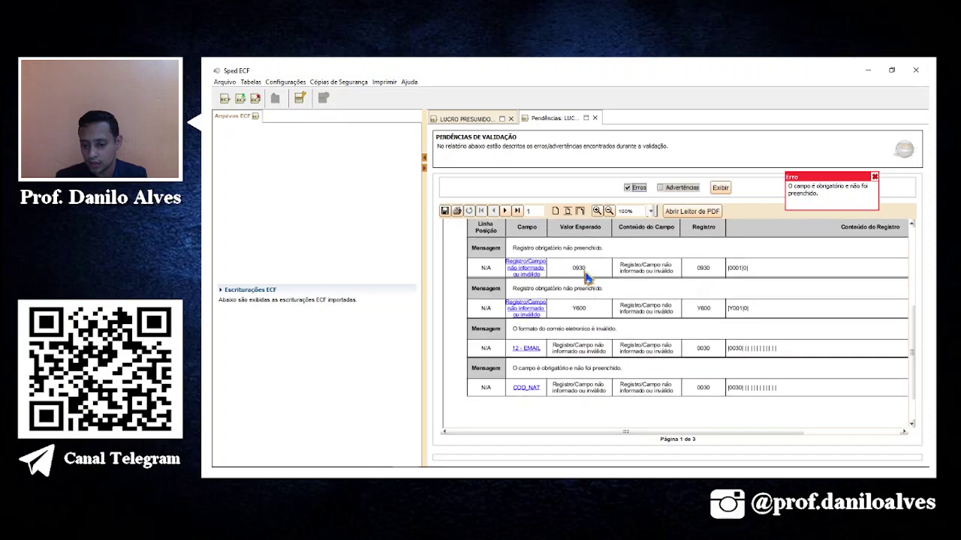
left_click(517, 211)
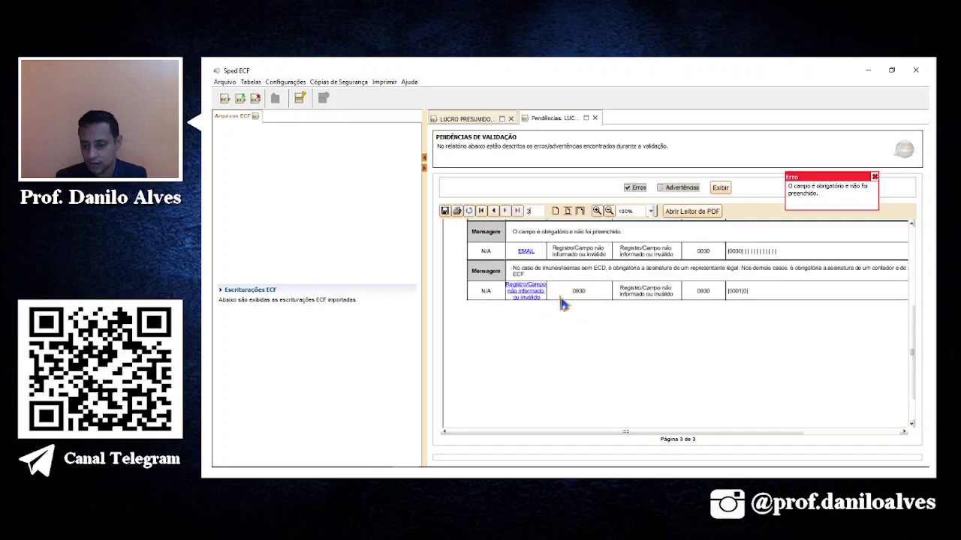
scroll(657, 304, "up", 3)
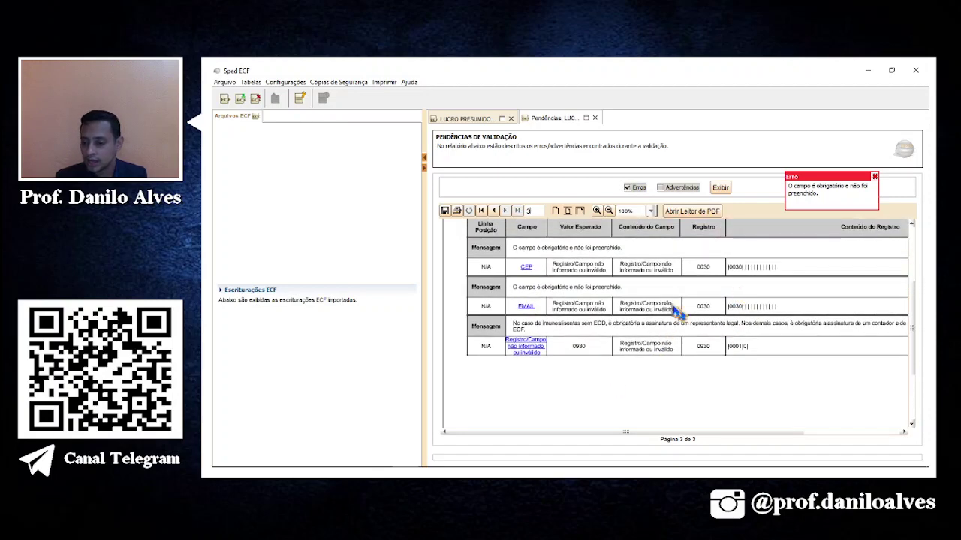
left_click(493, 211)
scroll(488, 251, "up", 5)
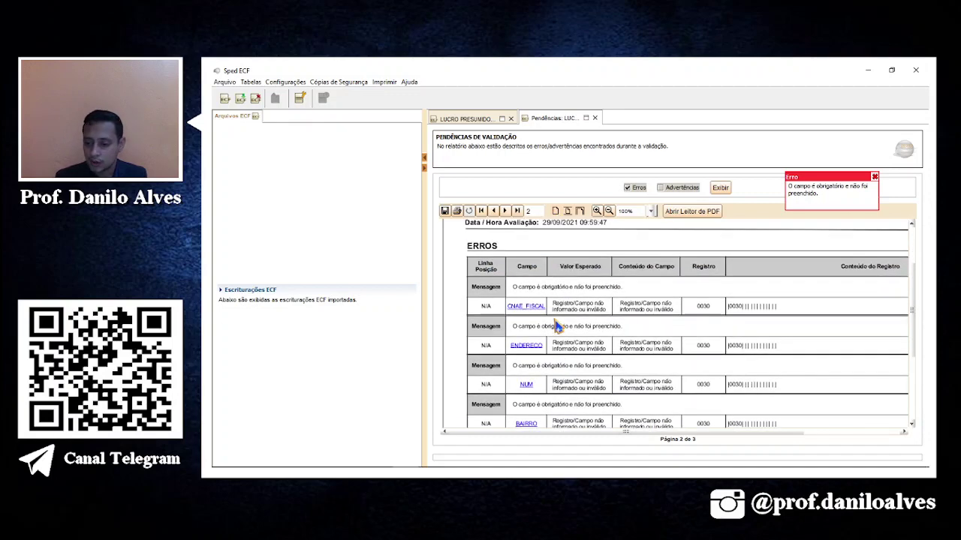
left_click(493, 211)
scroll(654, 360, "down", 5)
scroll(653, 362, "down", 3)
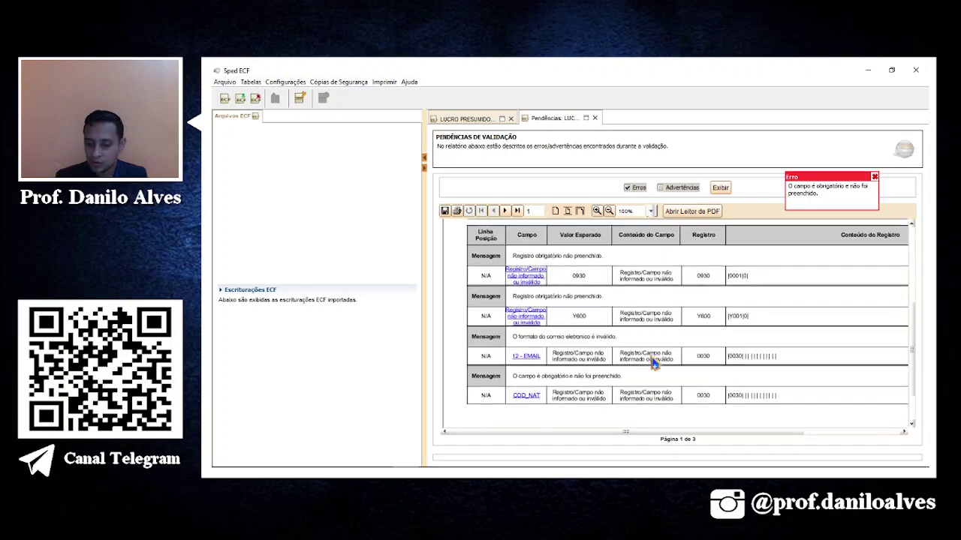
Open register Y600 and add a partner dated 01/01/2010, country 105 Brasil, type PF.
left_click(531, 287)
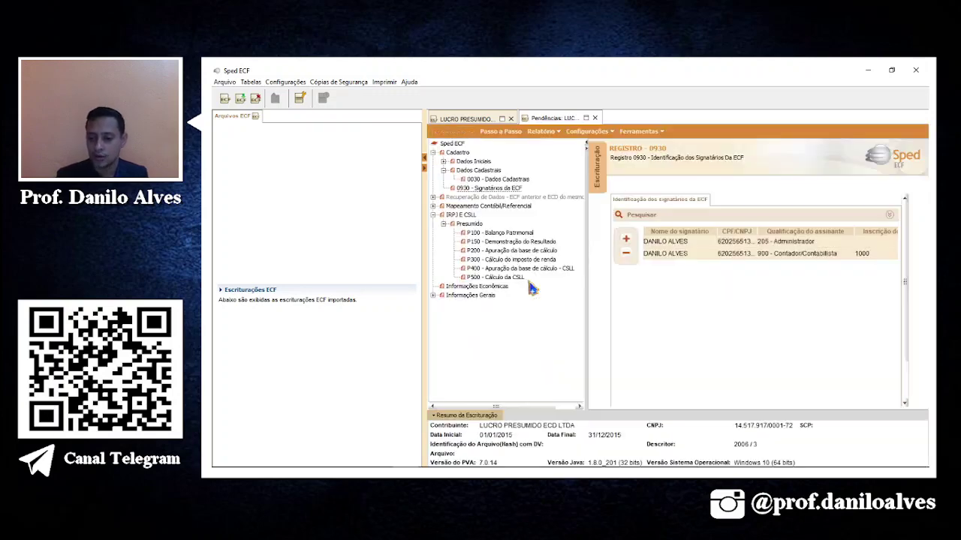
left_click(624, 238)
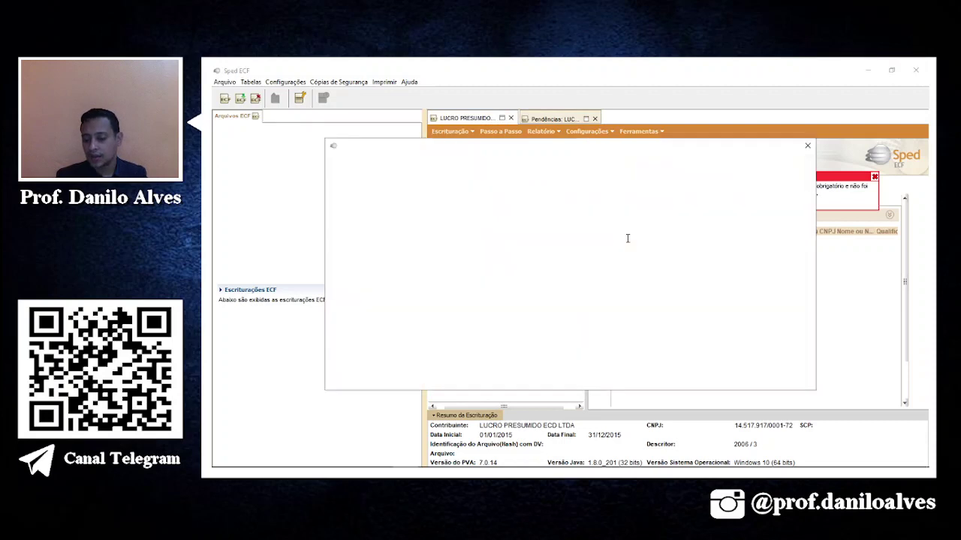
left_click(560, 183)
type("01012010")
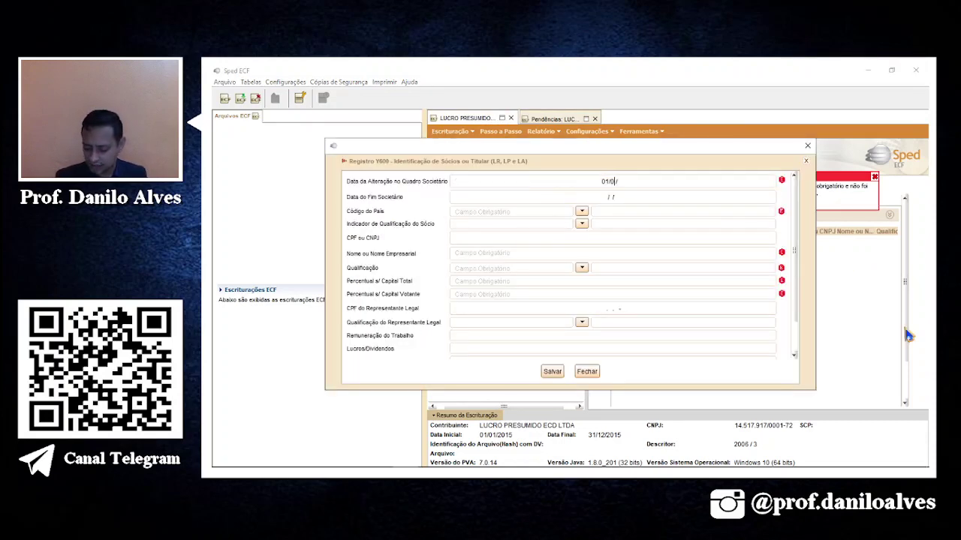
key("Tab")
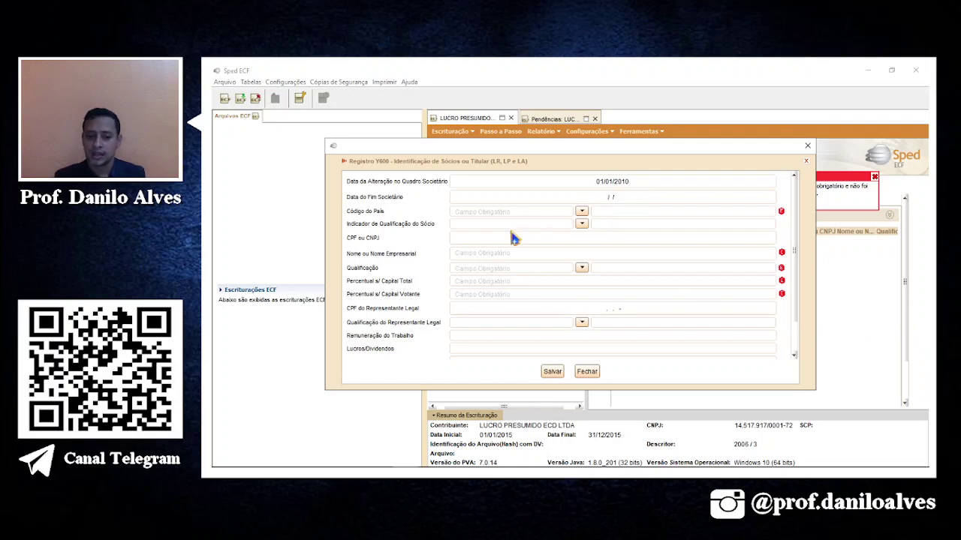
key("Tab")
type("105")
key("Return")
left_click(529, 223)
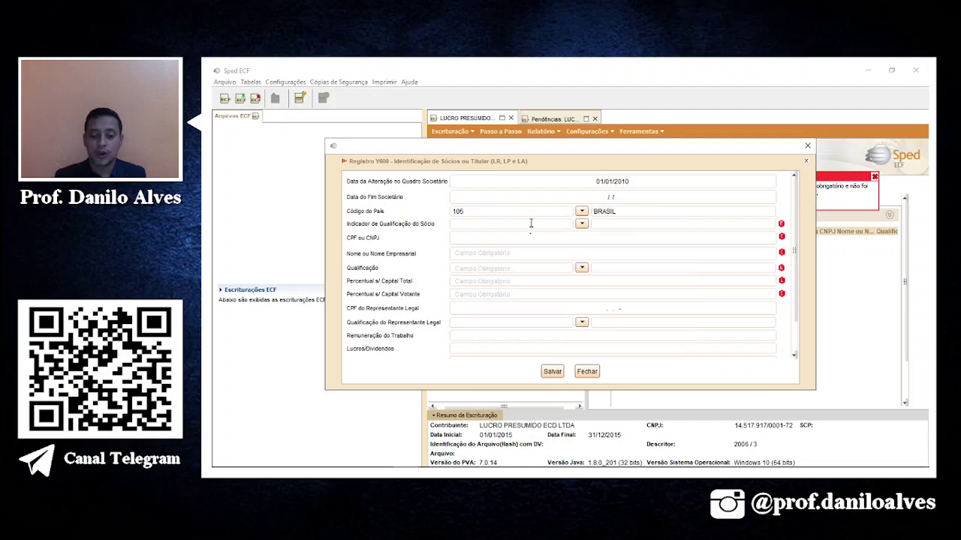
left_click(581, 224)
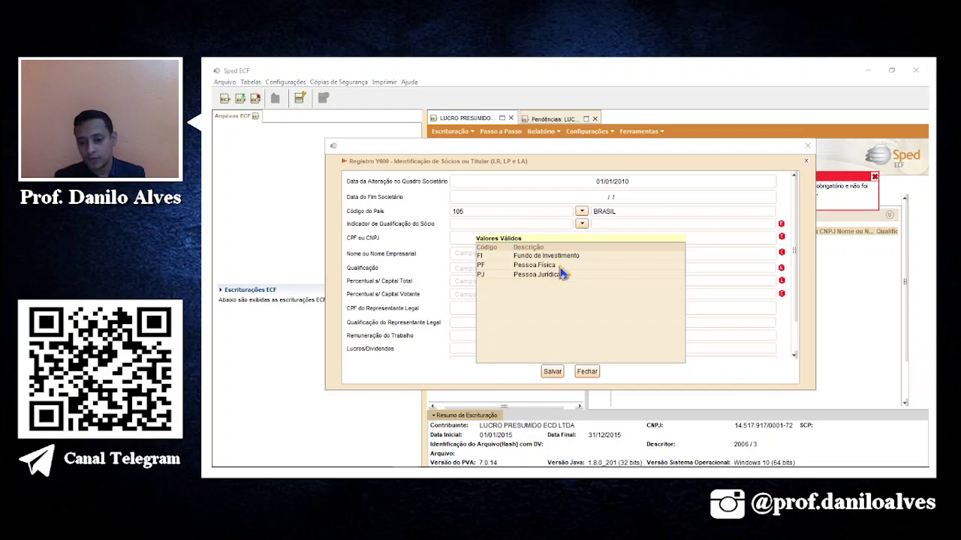
double_click(534, 265)
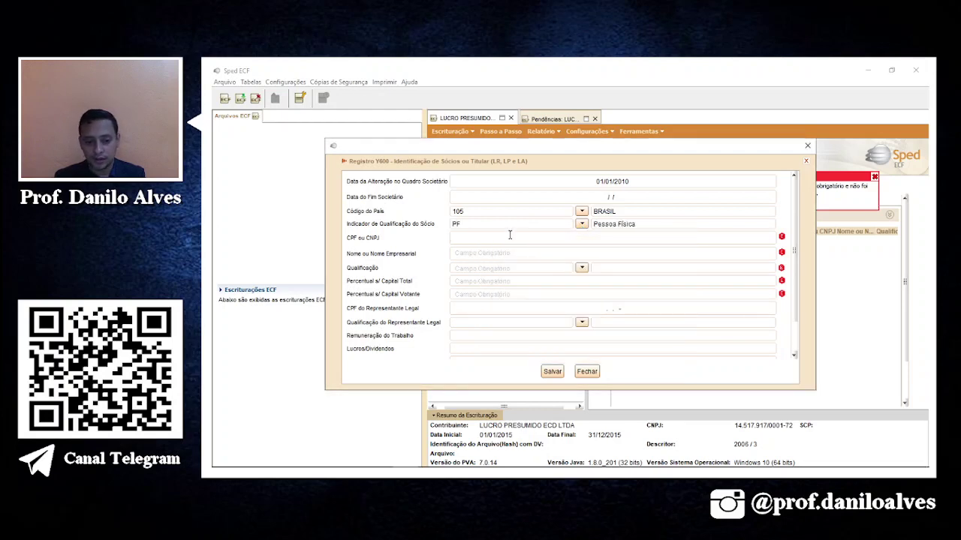
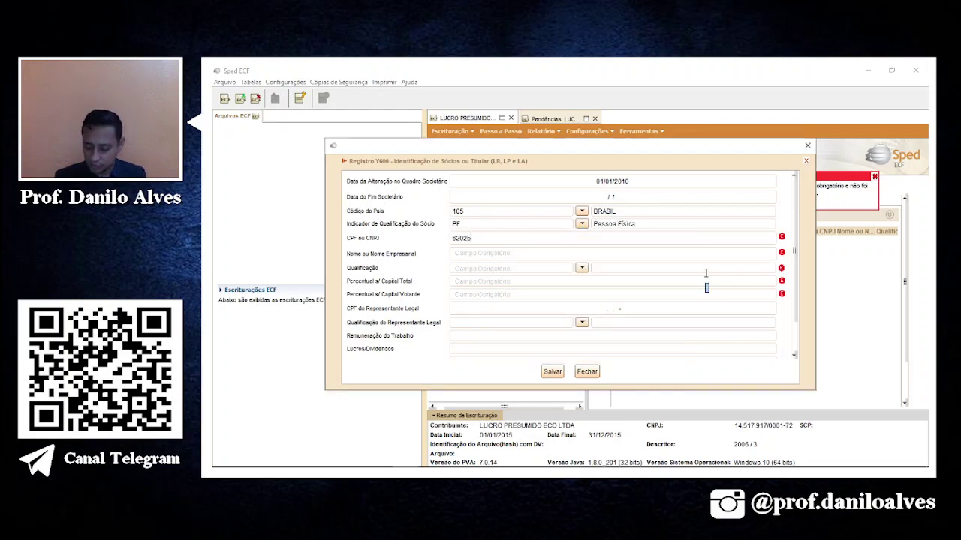
Enter the partner's CPF and name, qualification 02, and 100% total and voting capital.
key("Tab")
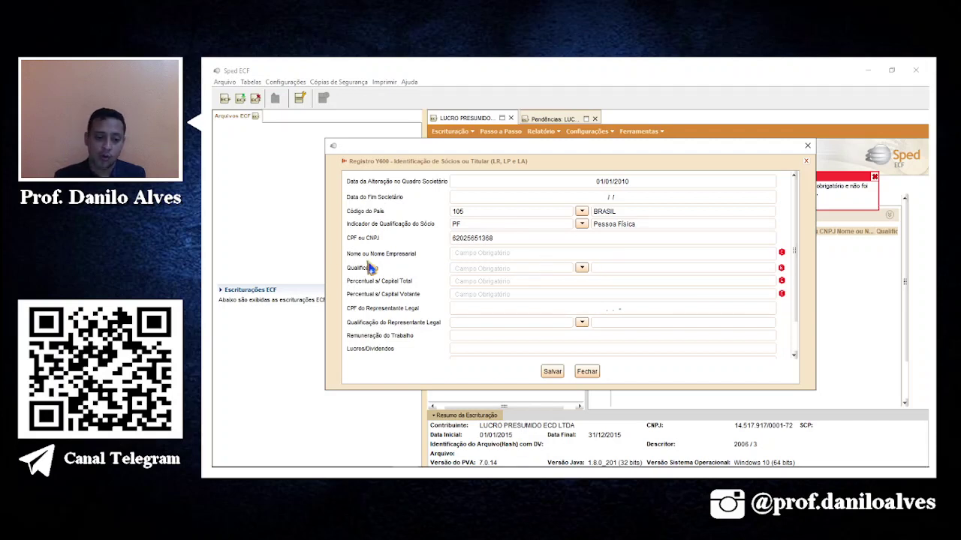
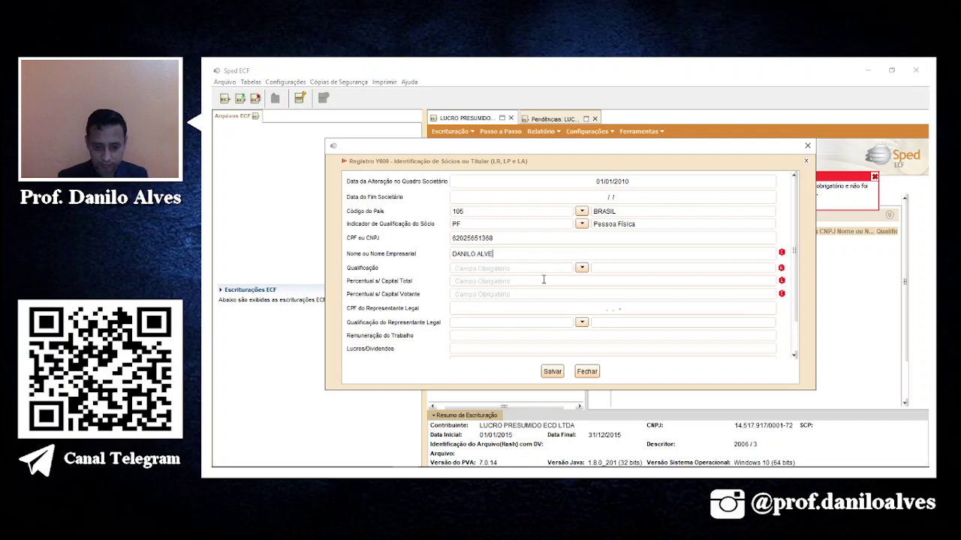
left_click(582, 268)
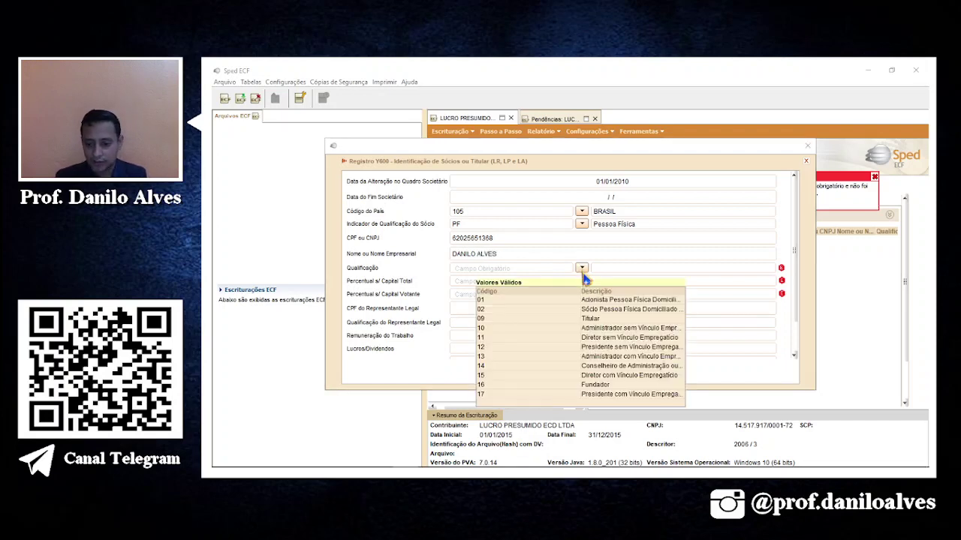
left_click(652, 310)
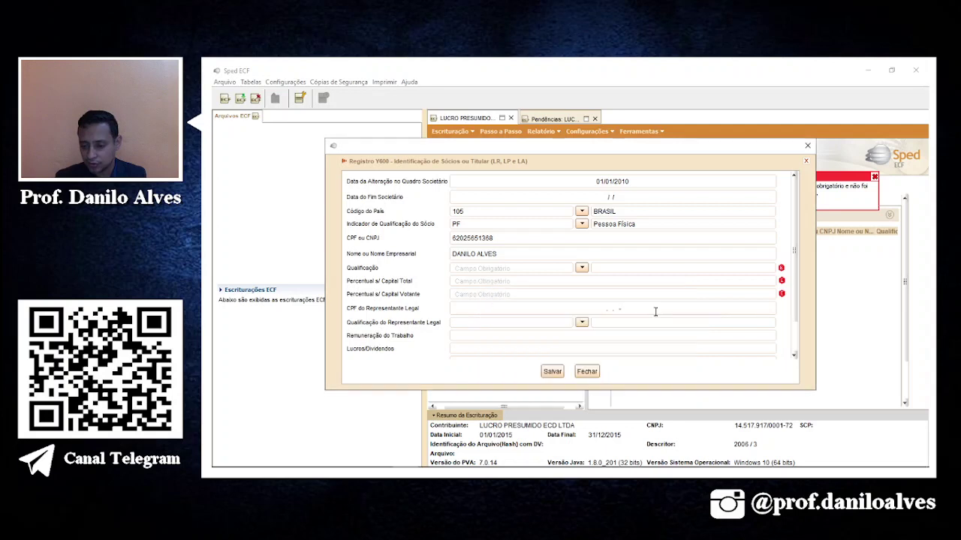
left_click(489, 324)
left_click(550, 280)
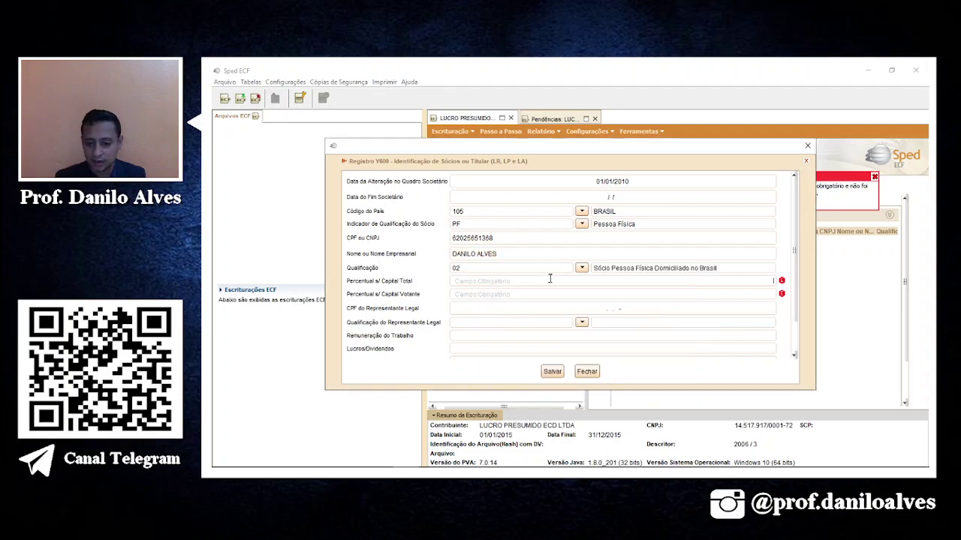
type("100")
key("Tab")
type("100")
key("Tab")
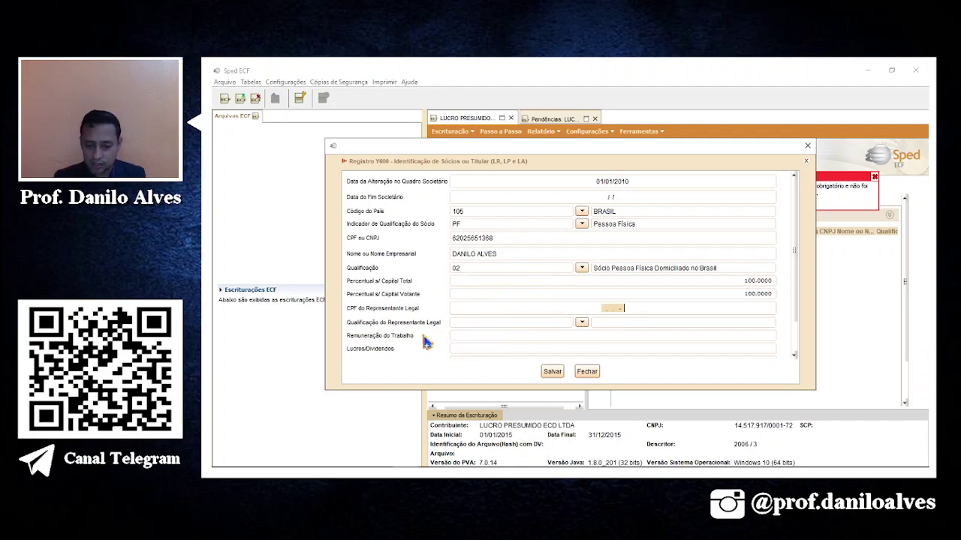
left_click(487, 335)
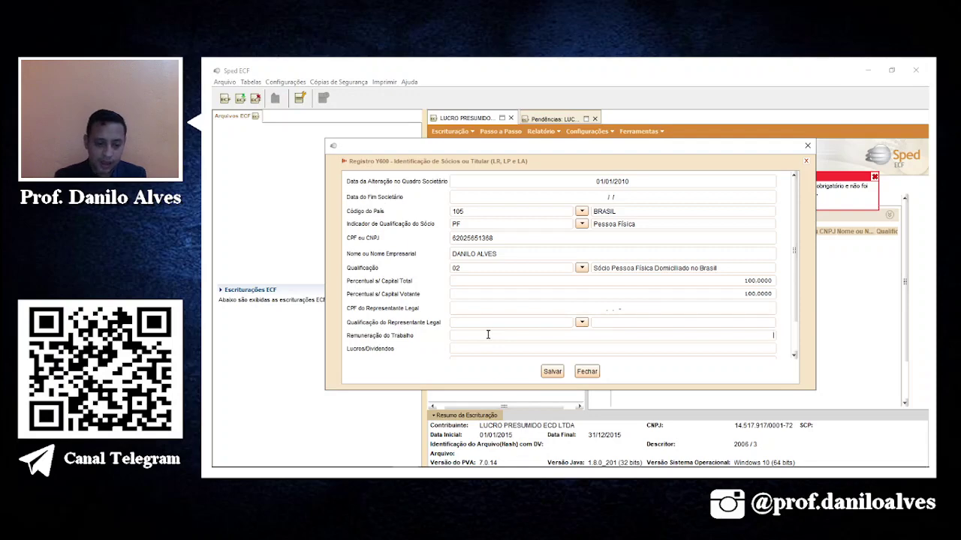
scroll(486, 335, "down", 3)
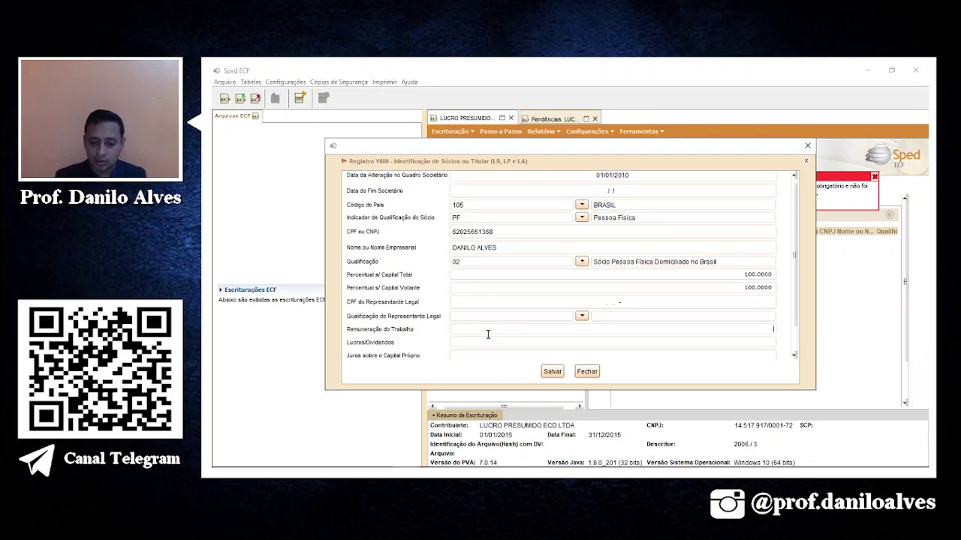
key("alt+Tab")
key("alt+Tab")
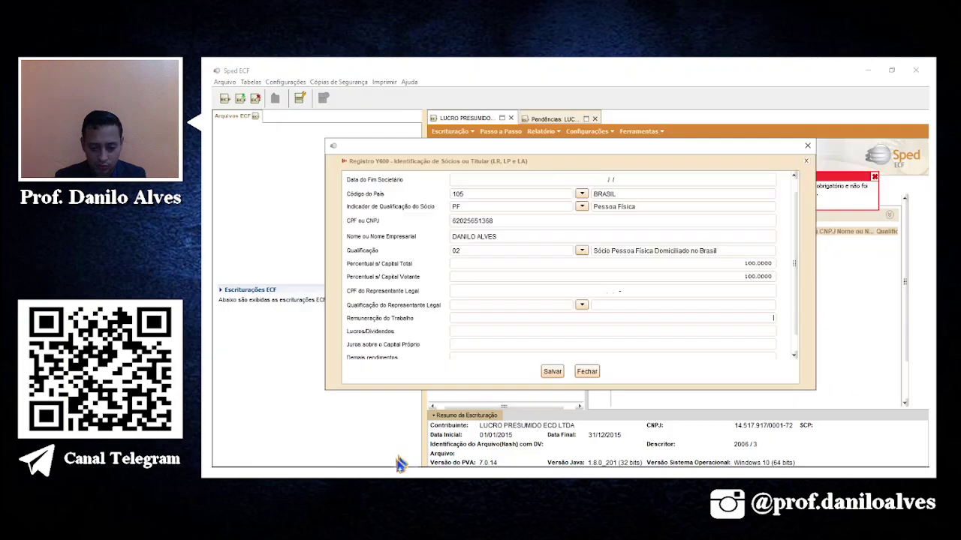
Enter 20.000,00 labour remuneration in the Y600 partner form, checked against workbook row 28.
left_click(433, 458)
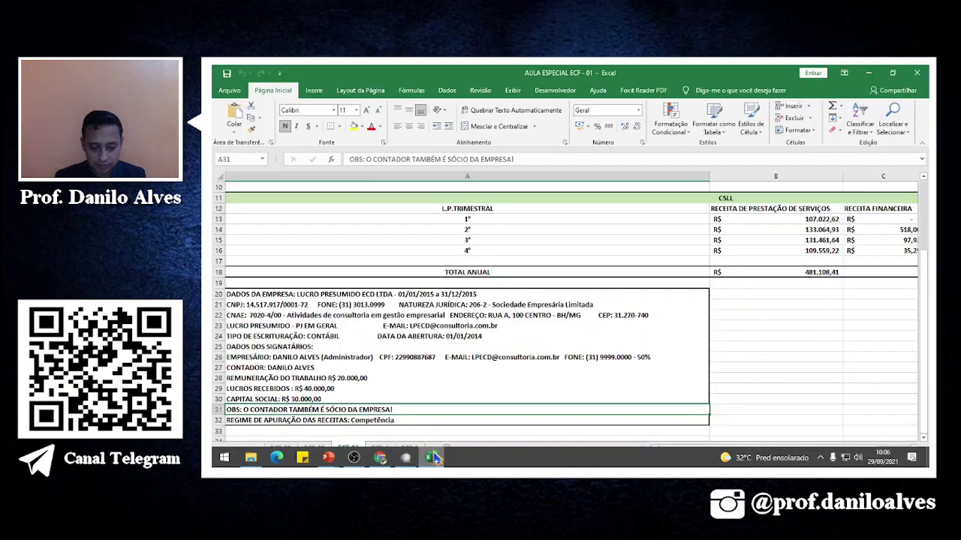
left_click(350, 379)
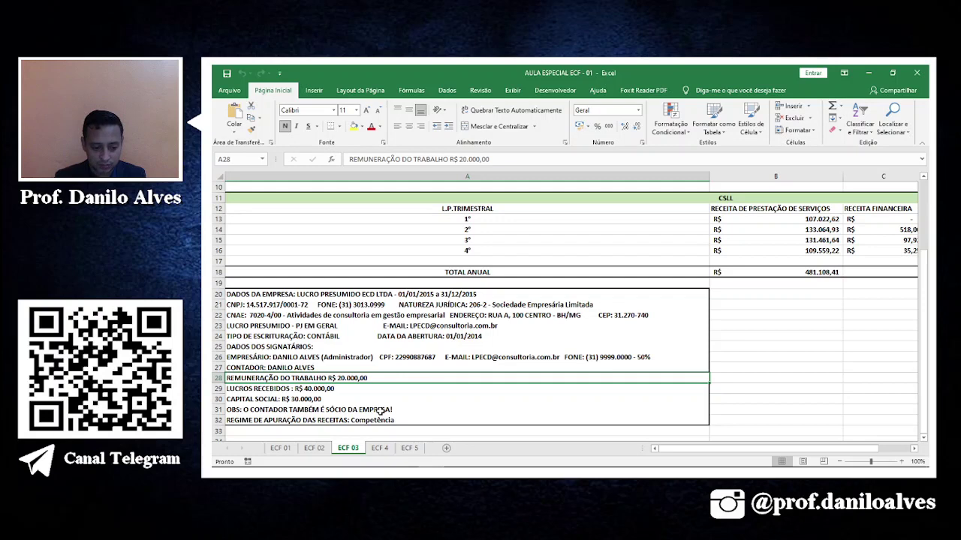
key("alt+Tab")
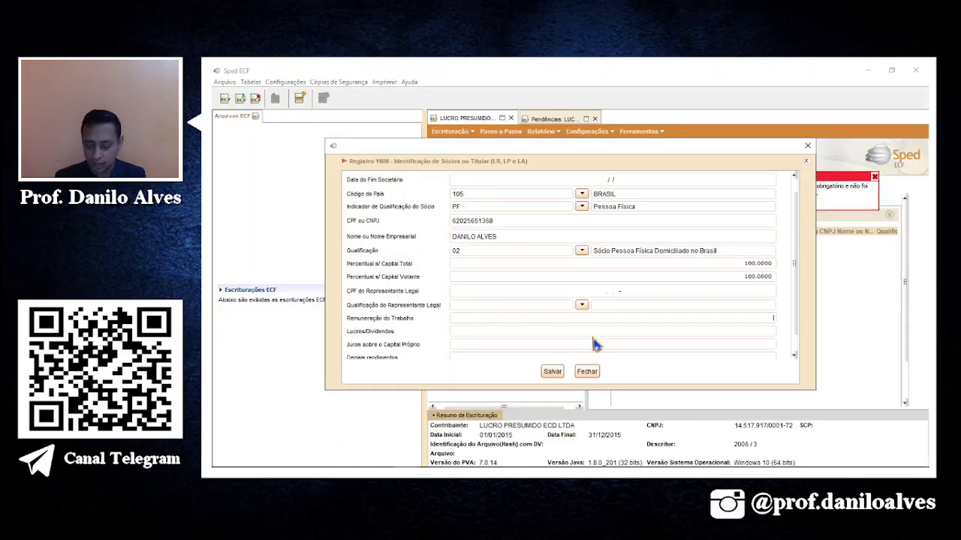
key("Tab")
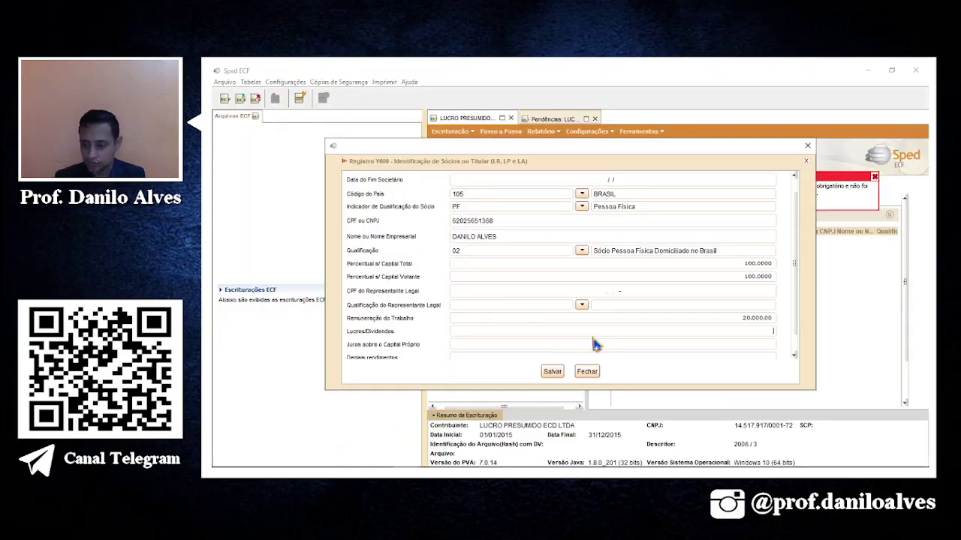
Enter 40.000,00 profits/dividends from workbook row 29 and save the Y600 partner record.
key("alt+Tab")
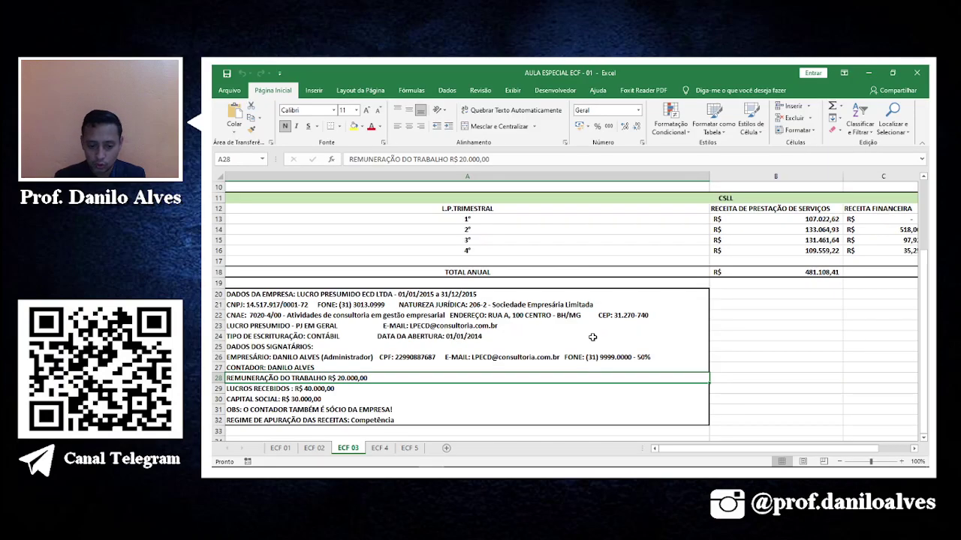
left_click(321, 392)
key("alt+Tab")
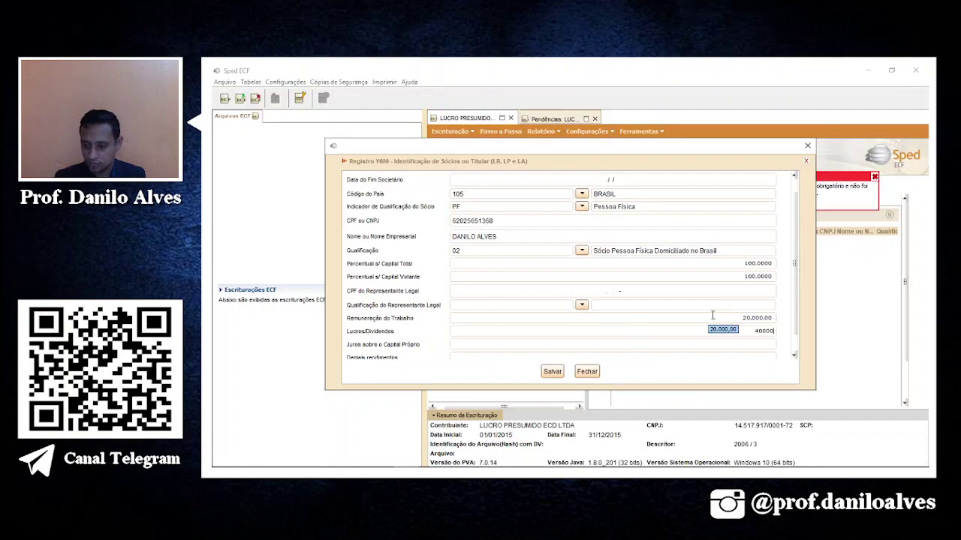
key("Tab")
key("alt+Tab")
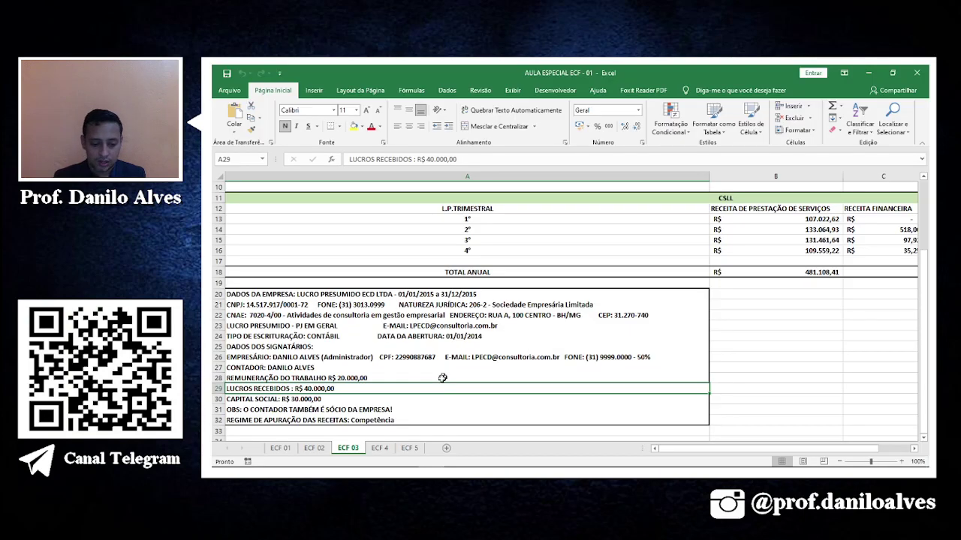
key("alt+Tab")
scroll(584, 338, "down", 2)
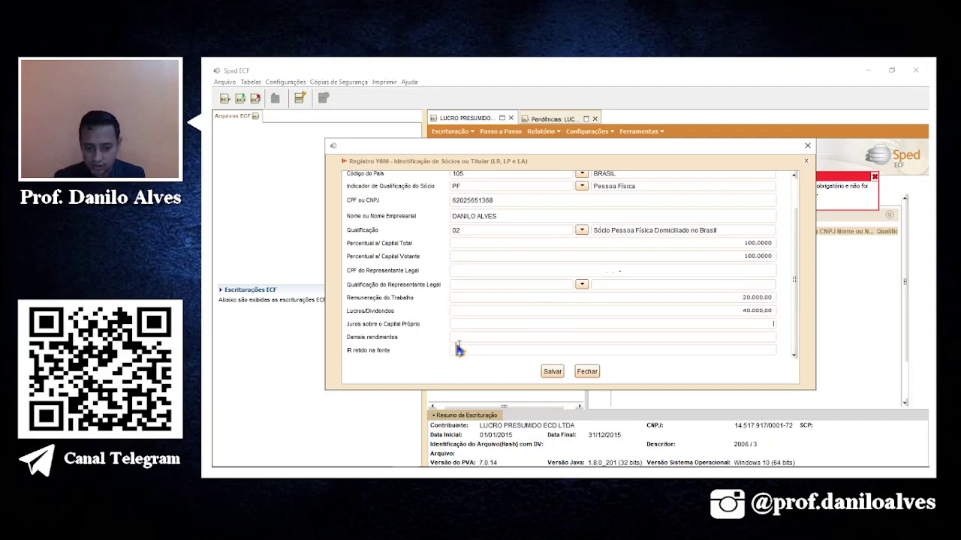
scroll(545, 274, "up", 5)
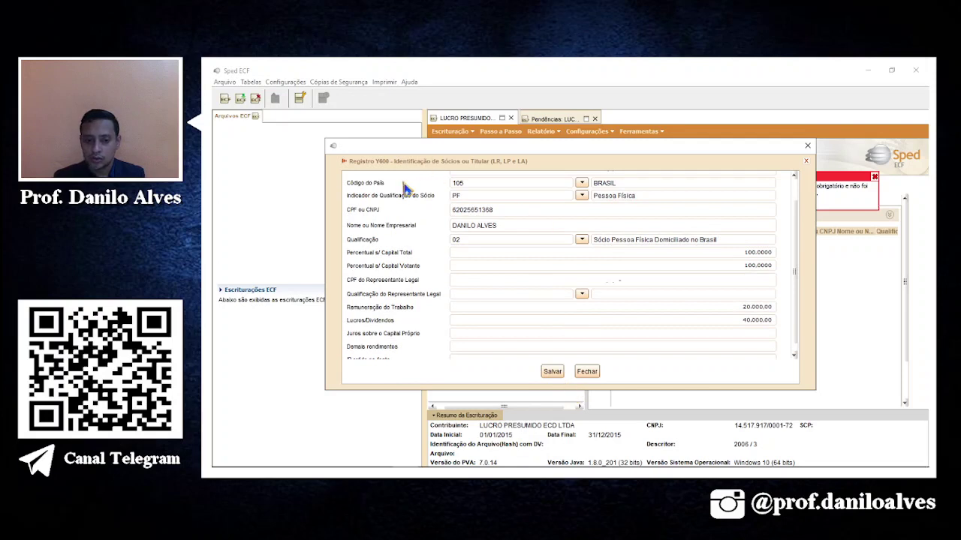
left_click(552, 373)
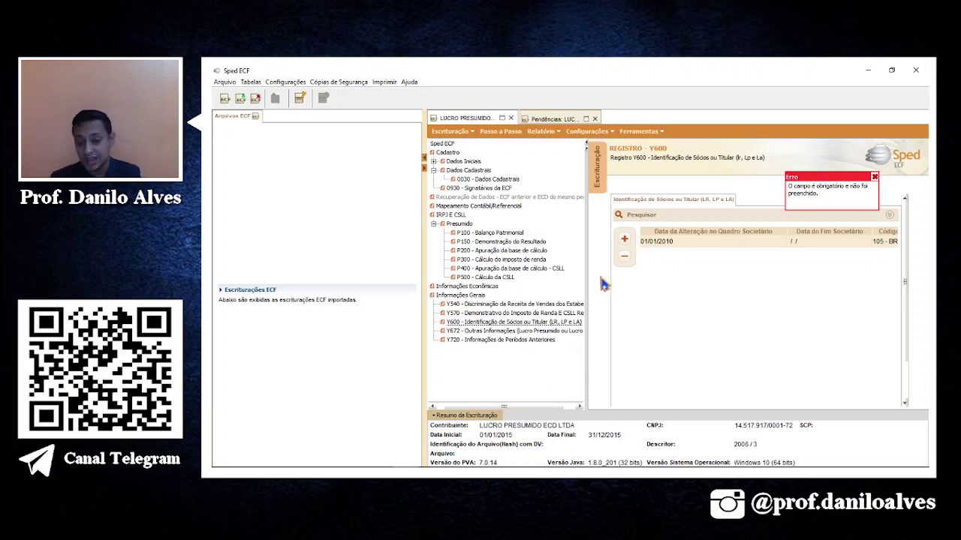
Run Validar ECF from Passo a Passo and dismiss the warnings notice to show the Pendências report.
left_click(508, 139)
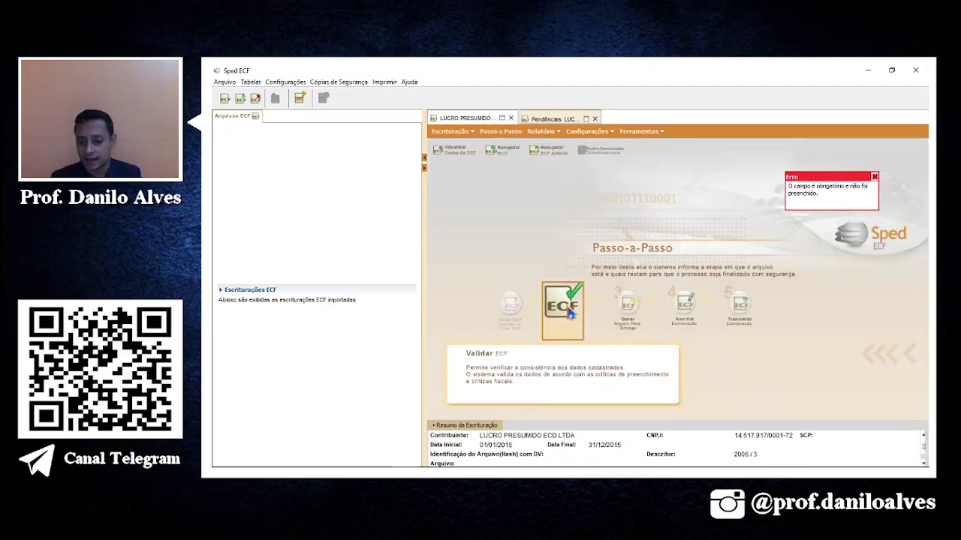
left_click(570, 315)
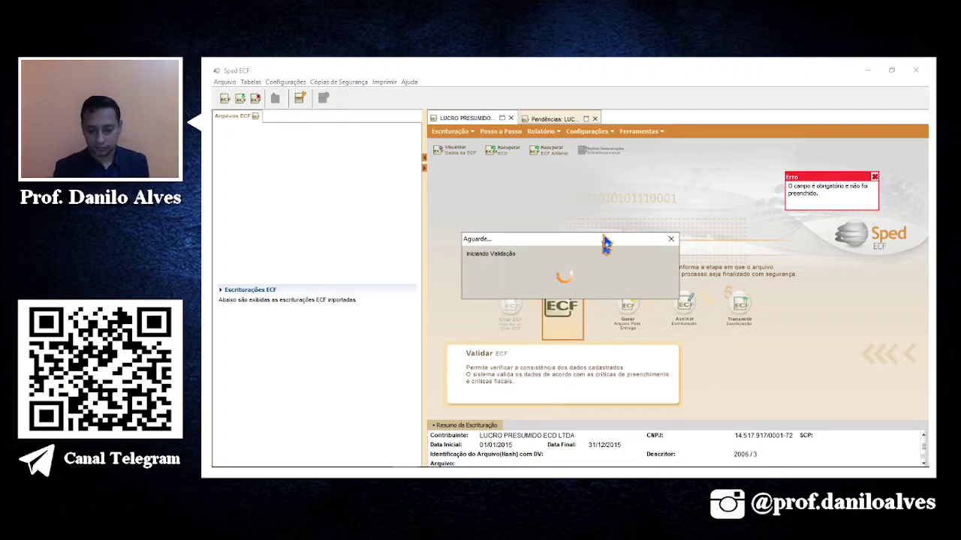
mouse_move(474, 467)
left_click(434, 459)
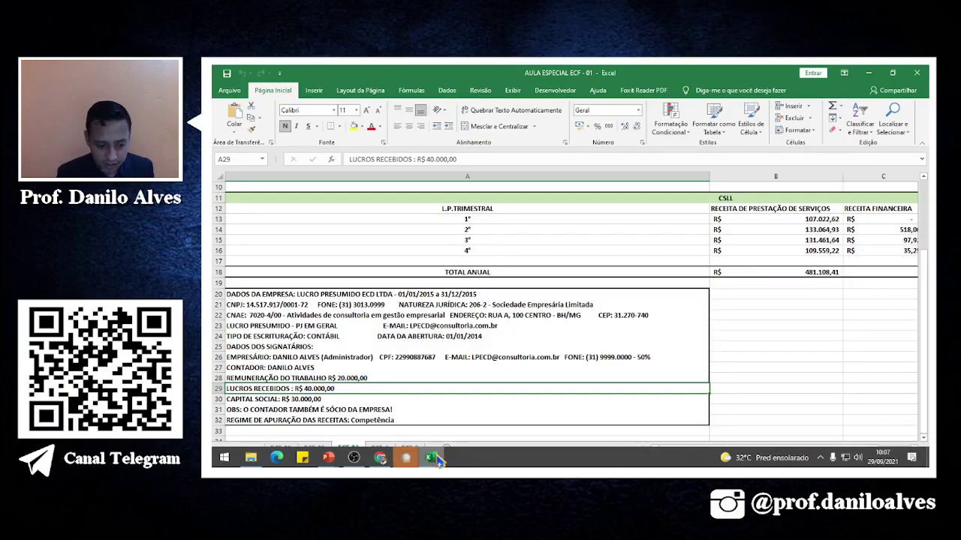
left_click(438, 465)
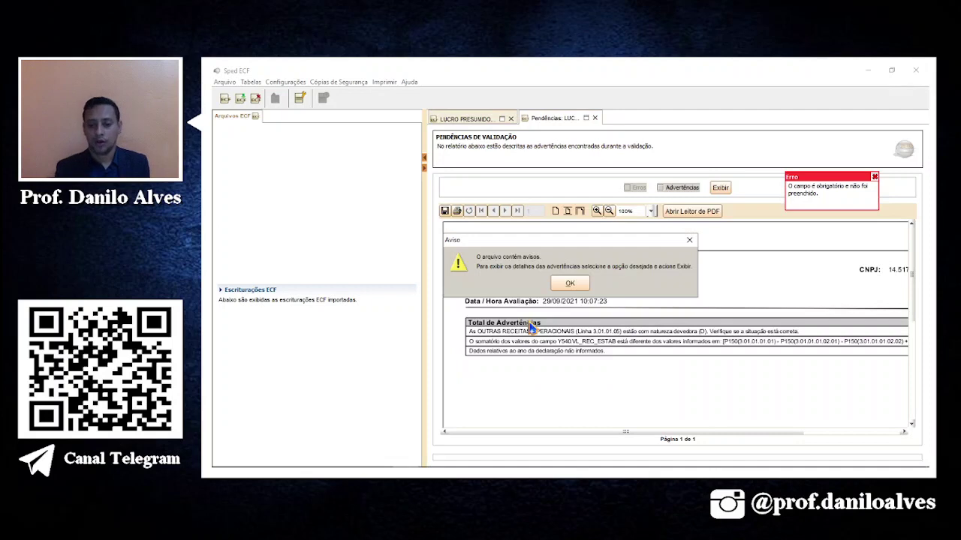
left_click(570, 284)
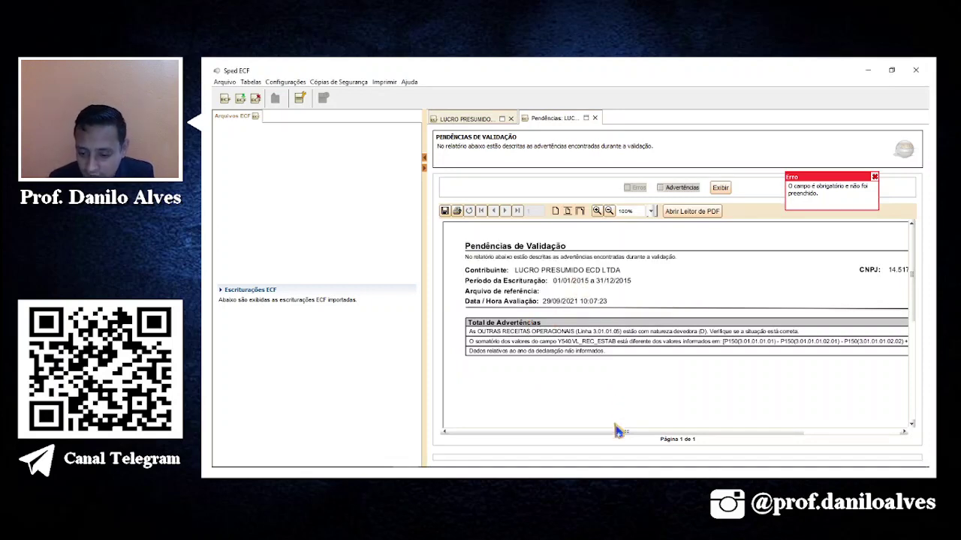
mouse_move(617, 428)
left_mouse_down()
mouse_move(730, 428)
mouse_move(607, 431)
left_mouse_up()
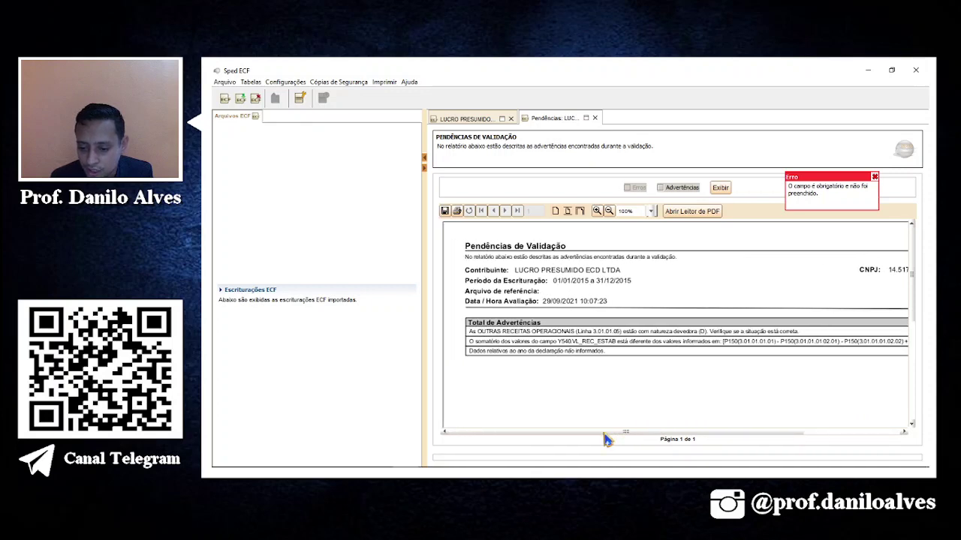
Regenerate the Pendências report including Advertências and view the warnings table at 100% zoom.
left_click(672, 190)
left_click(720, 188)
scroll(675, 285, "down", 1)
scroll(664, 298, "down", 3)
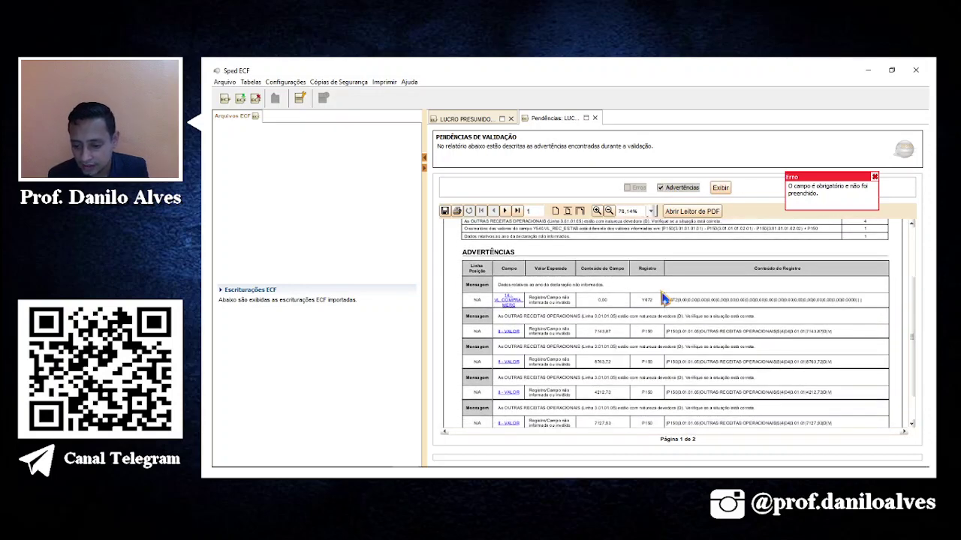
left_click(596, 211)
scroll(659, 328, "down", 2)
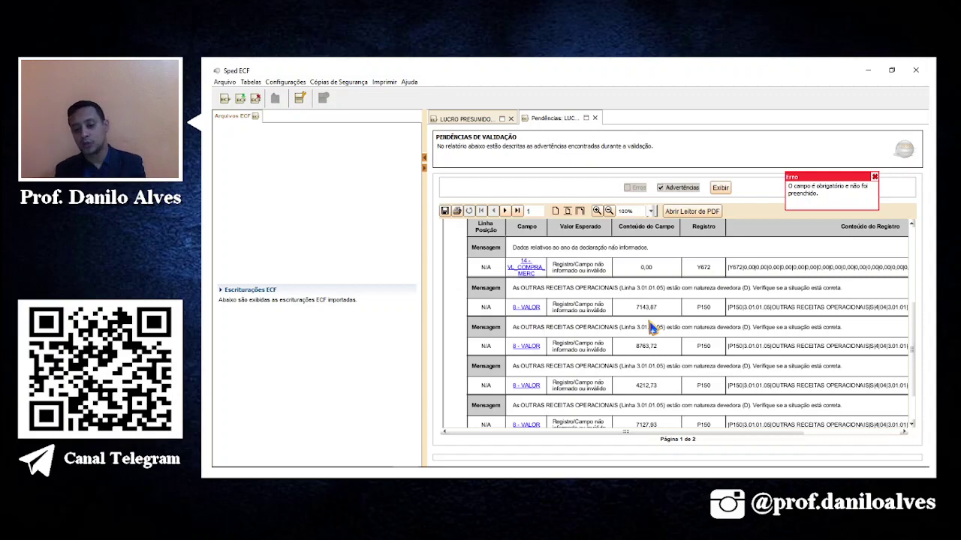
scroll(638, 330, "down", 3)
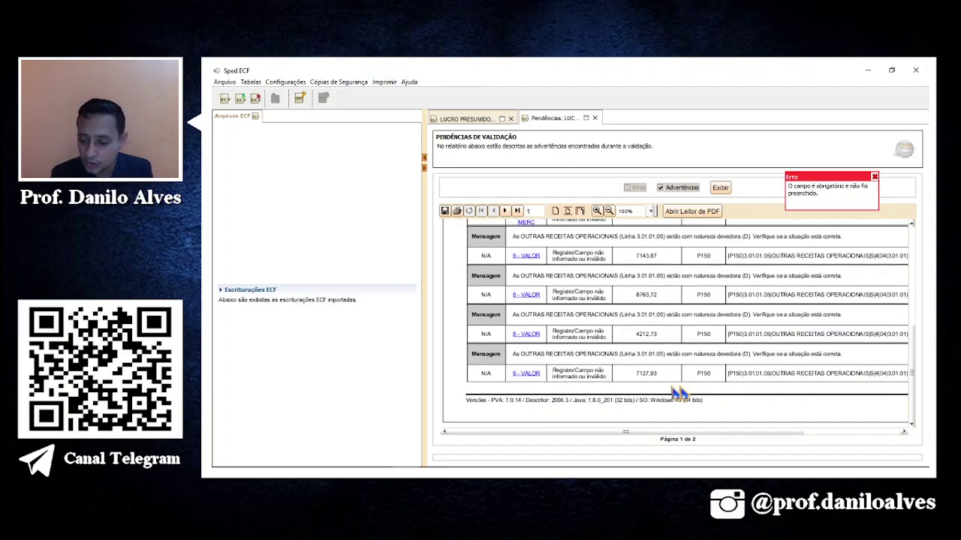
scroll(574, 318, "up", 3)
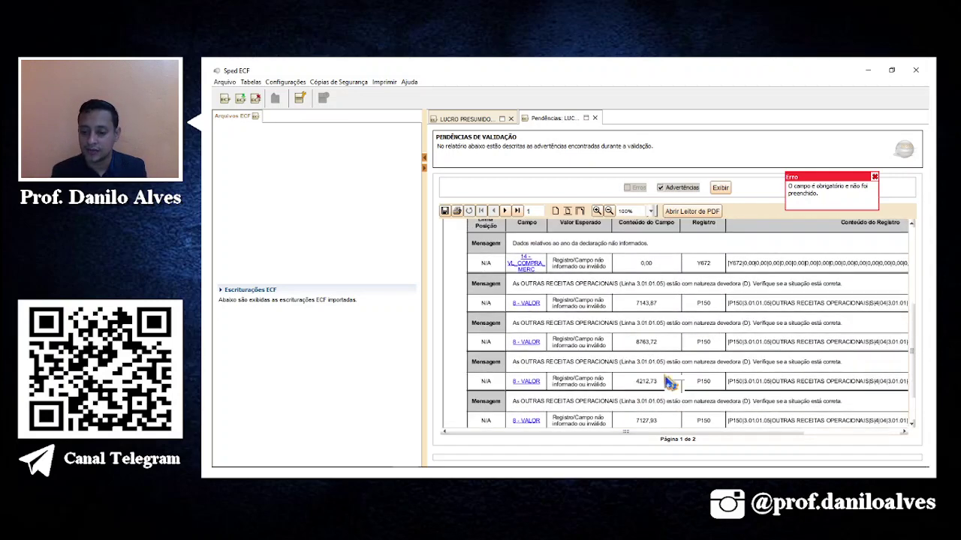
Follow the 14 - VL_COMPRA_MERC warning link to open register Y672 and dismiss its note.
left_click(535, 276)
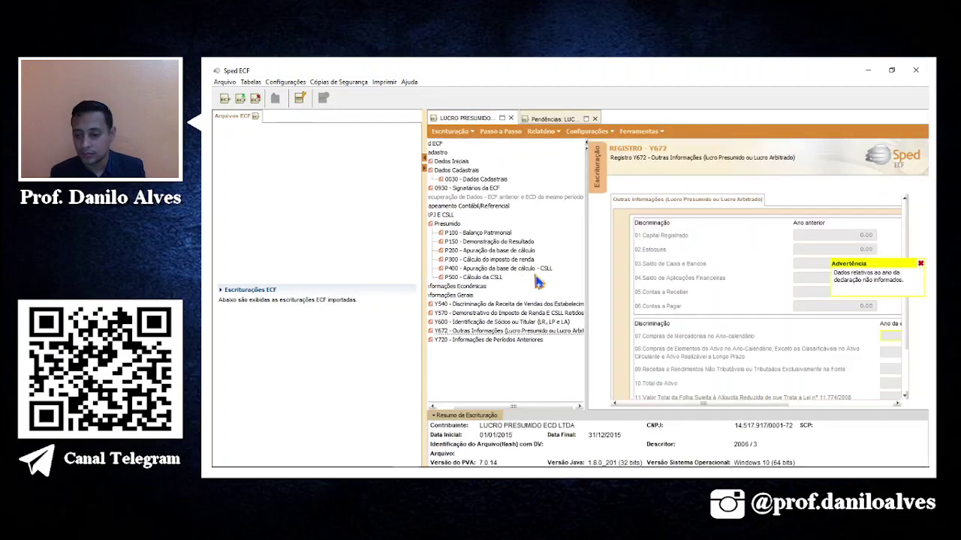
left_click(919, 265)
left_click_drag(636, 405, 759, 405)
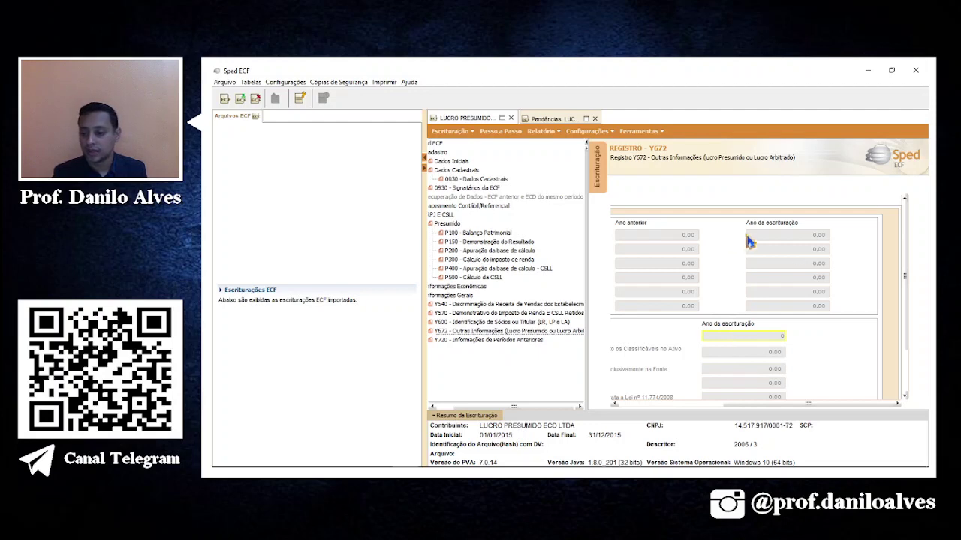
Choose Escrituração > Editar Escrituração and confirm Sim to reopen the bookkeeping for editing.
left_click(629, 132)
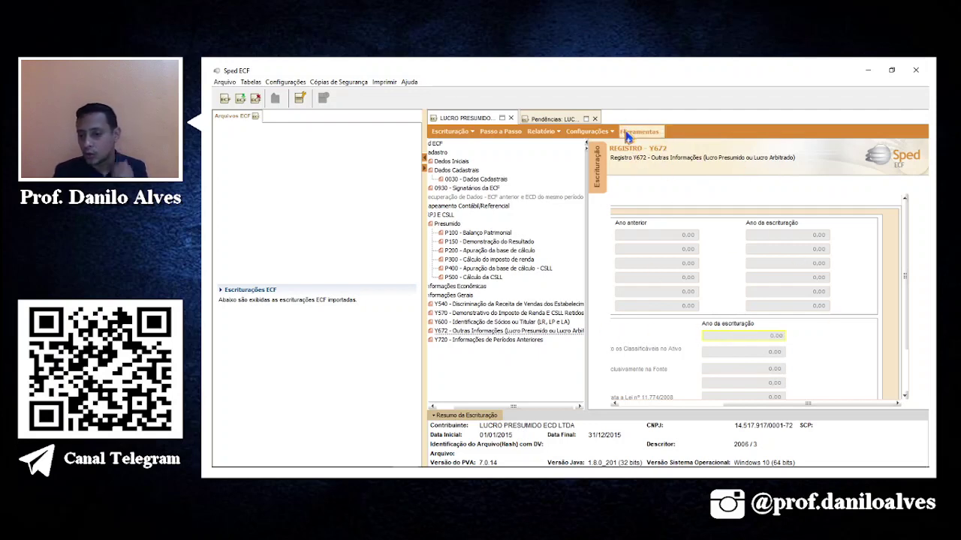
left_click(449, 133)
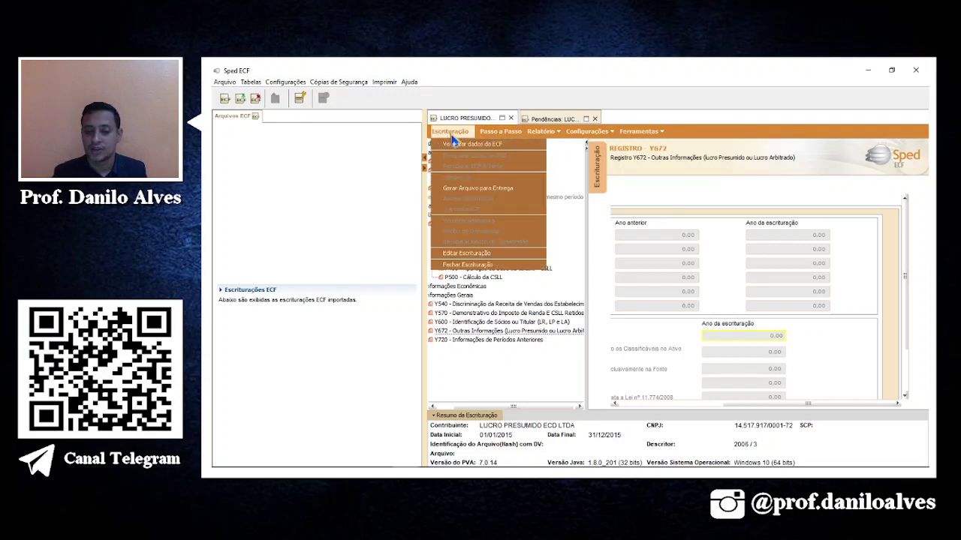
left_click(476, 255)
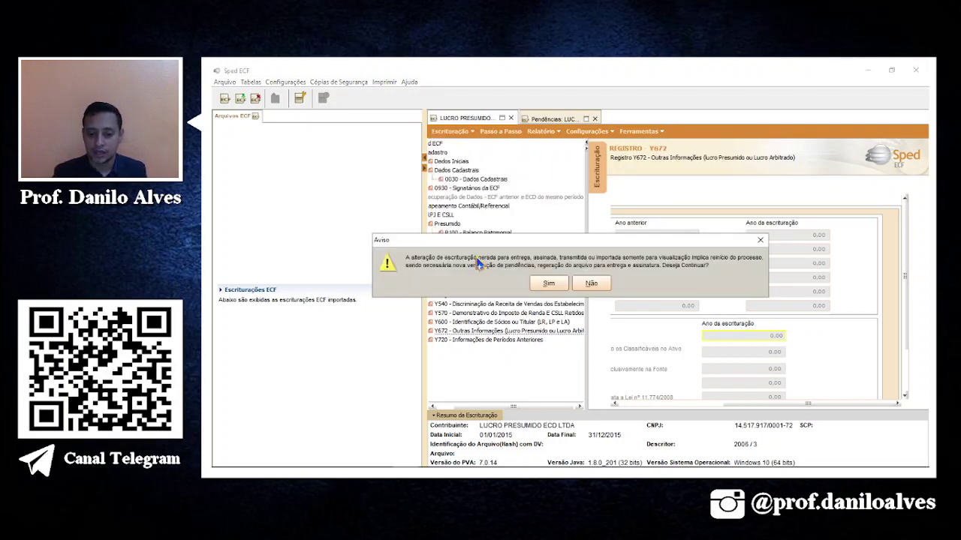
left_click(547, 284)
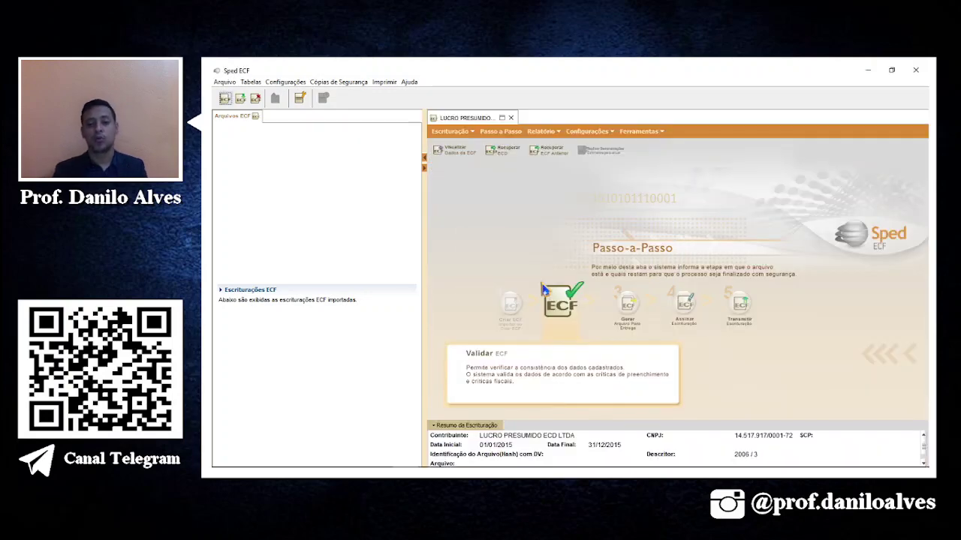
Expand Informações Gerais in the record tree and open register Y672 Outras Informações.
left_click(449, 131)
left_click(450, 147)
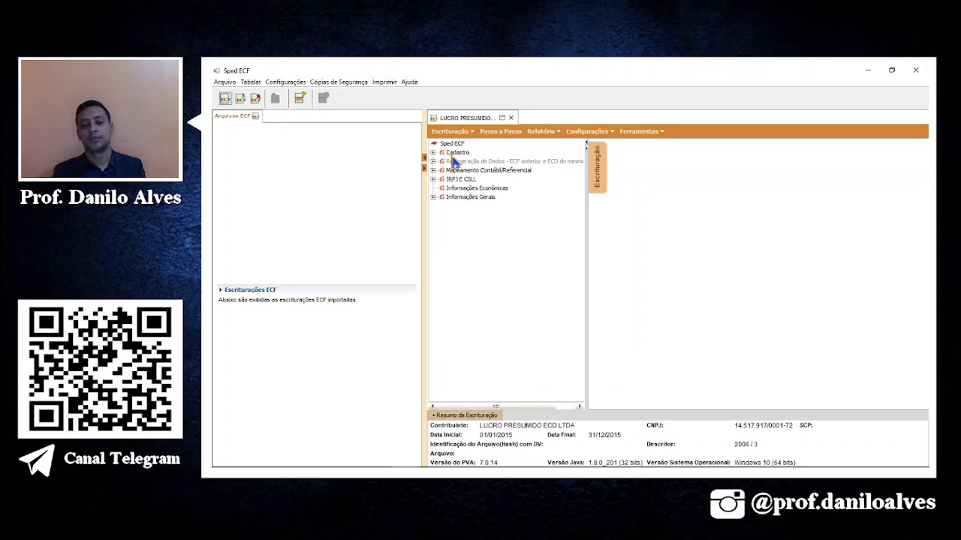
double_click(467, 197)
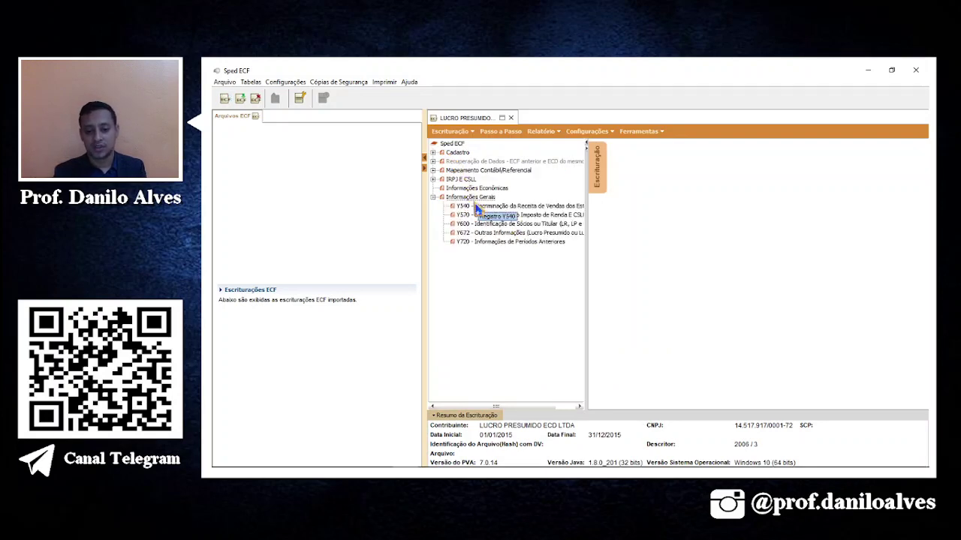
left_click(510, 235)
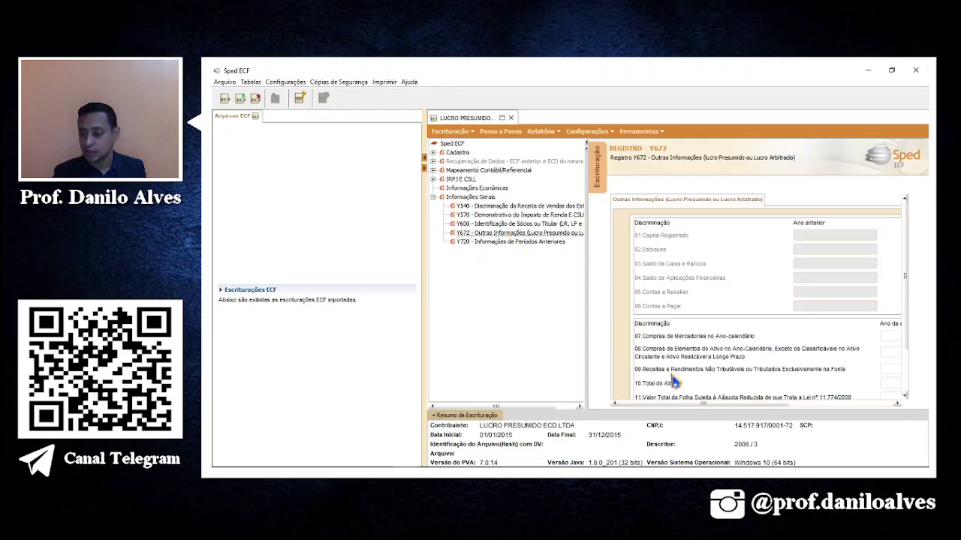
left_click(750, 405)
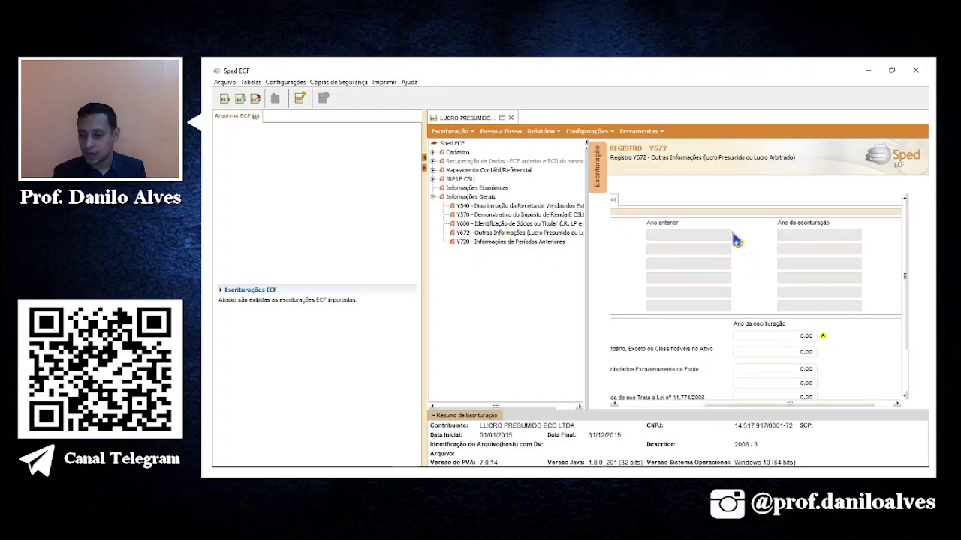
Enter 500.000,00 as current-year purchases of goods on line 07 of Y672.
left_click(777, 339)
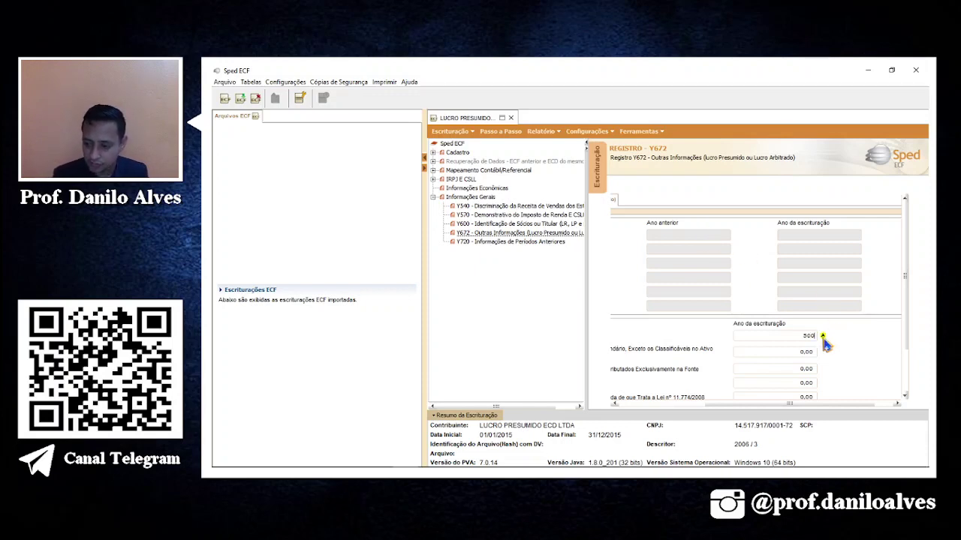
key("Tab")
left_click(763, 370)
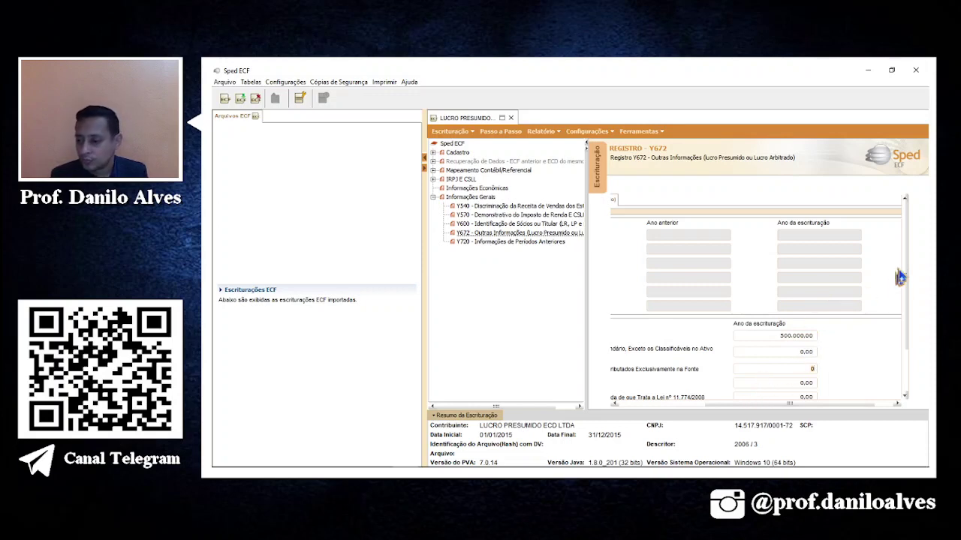
scroll(908, 291, "down", 1)
scroll(908, 291, "down", 2)
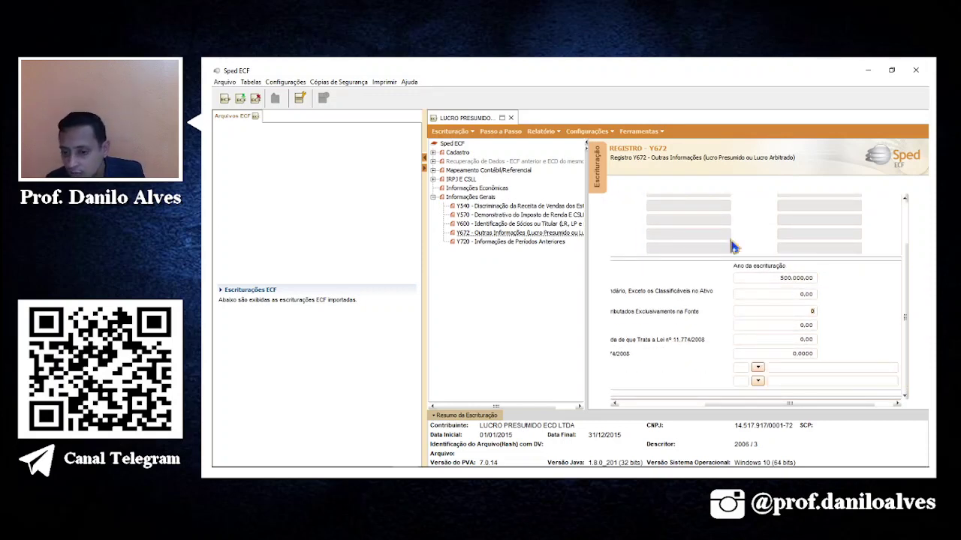
left_click(509, 226)
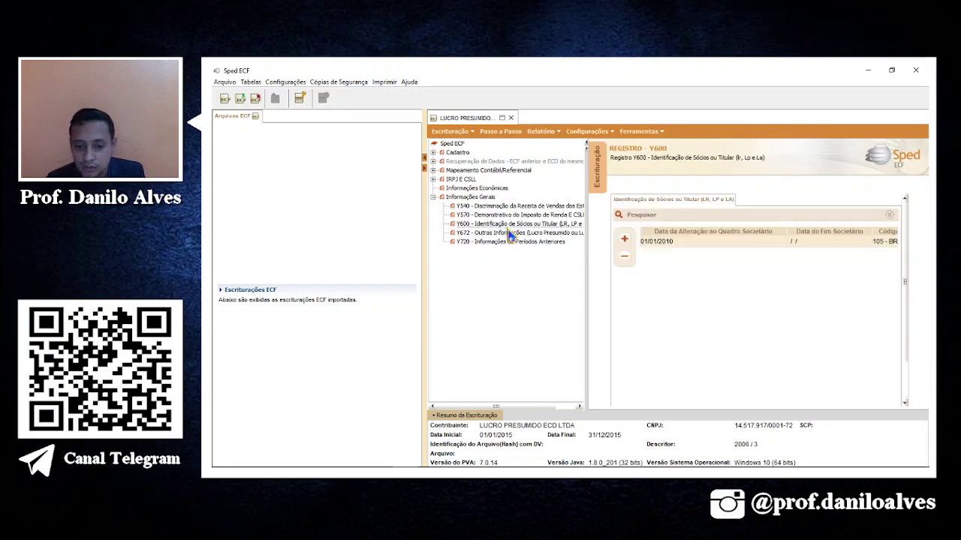
left_click(509, 234)
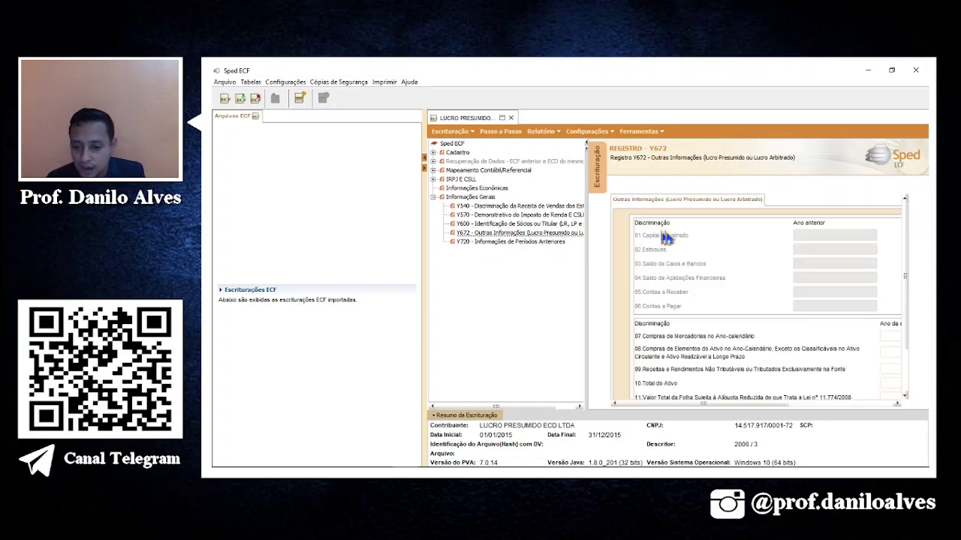
left_click_drag(775, 403, 863, 404)
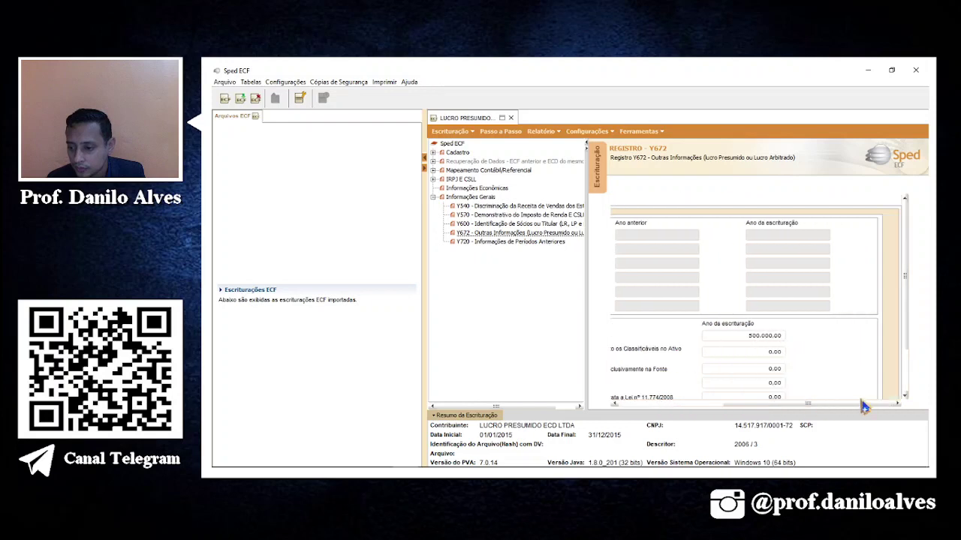
left_click(500, 131)
Run the validation again and dismiss the notice that the file has warnings.
left_click(672, 360)
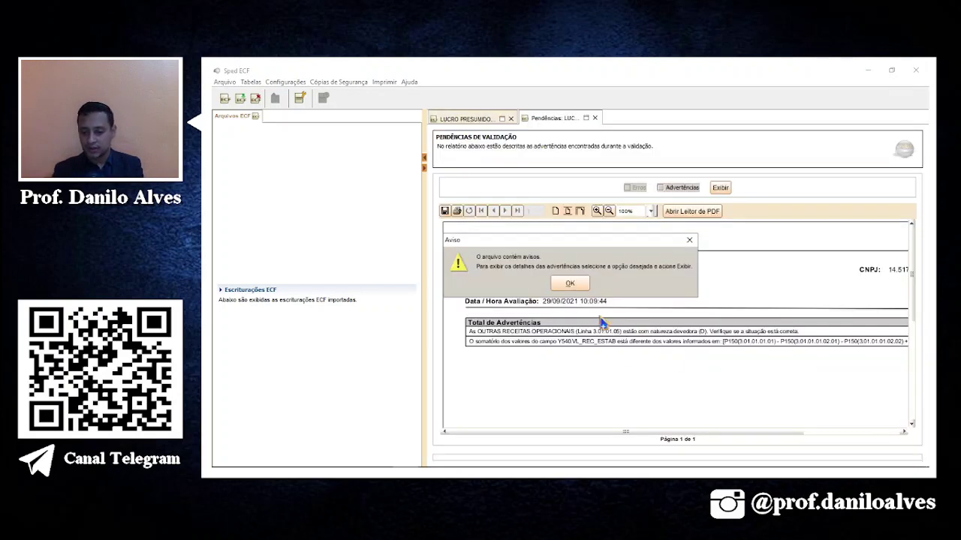
left_click(573, 286)
left_click_drag(629, 436, 746, 443)
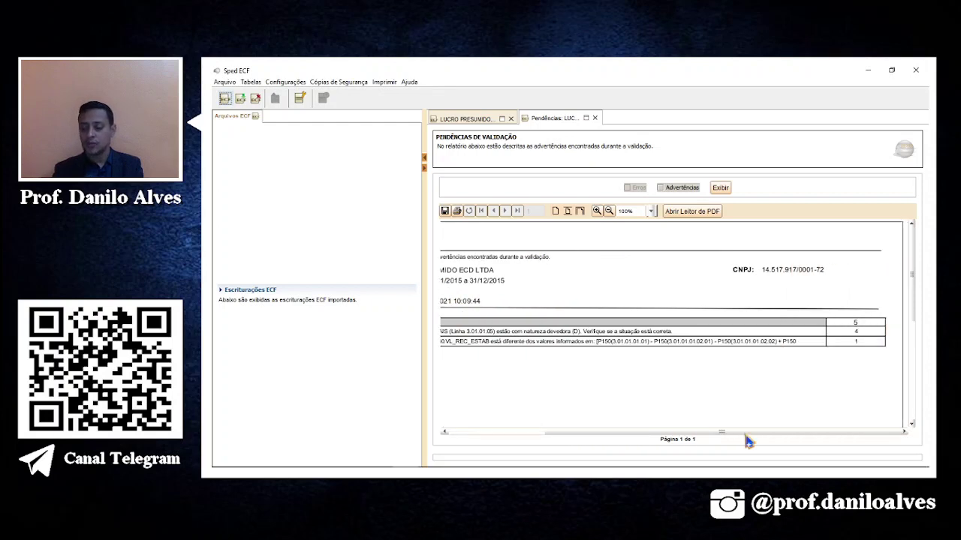
left_click_drag(738, 442, 666, 443)
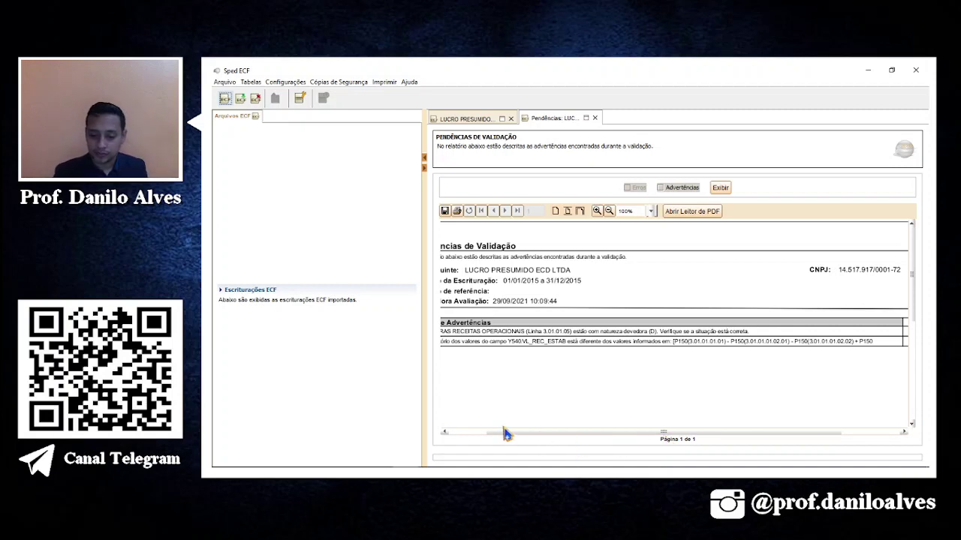
left_click_drag(511, 435, 453, 434)
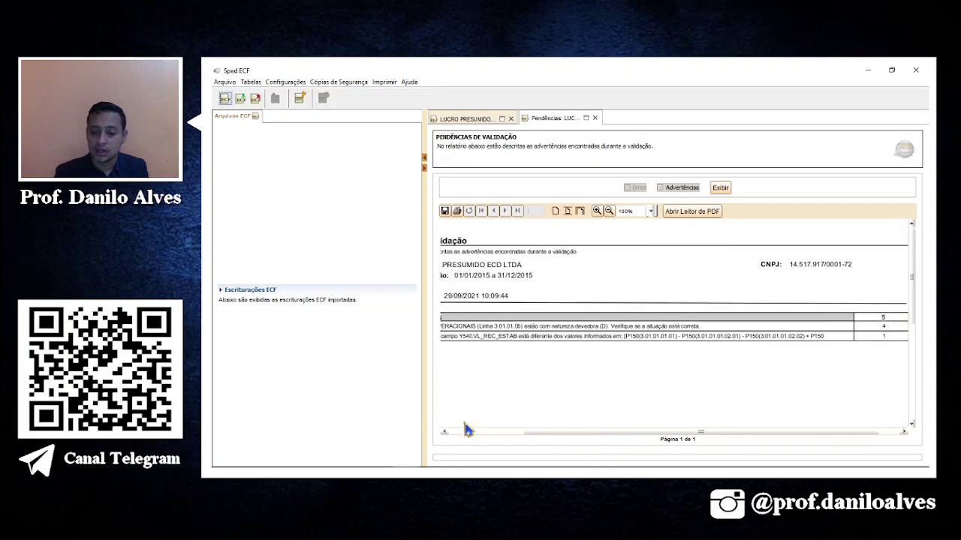
Regenerate the report with Advertências at 100% zoom, review it, then return to LUCRO PRESUMIDO.
left_click(671, 187)
left_click(721, 188)
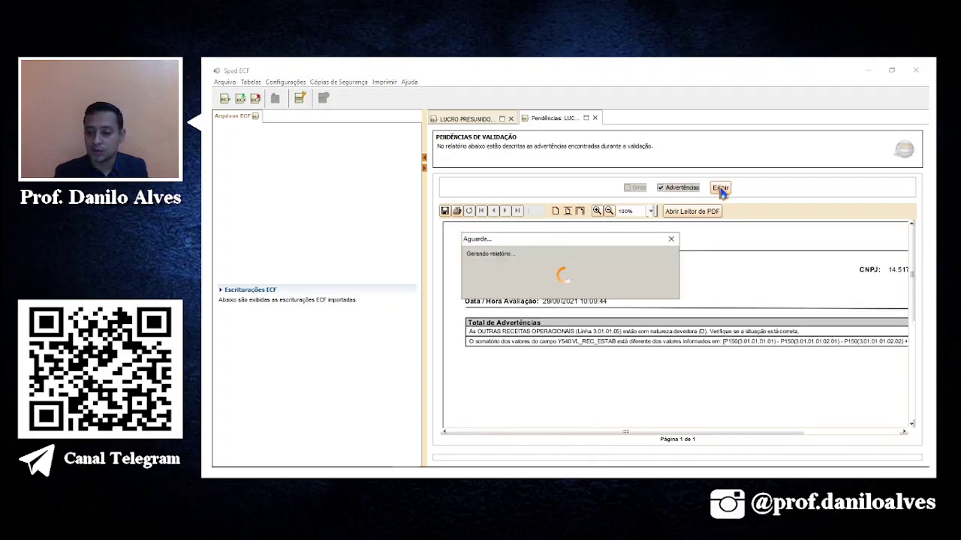
scroll(724, 289, "down", 3)
scroll(686, 353, "down", 1)
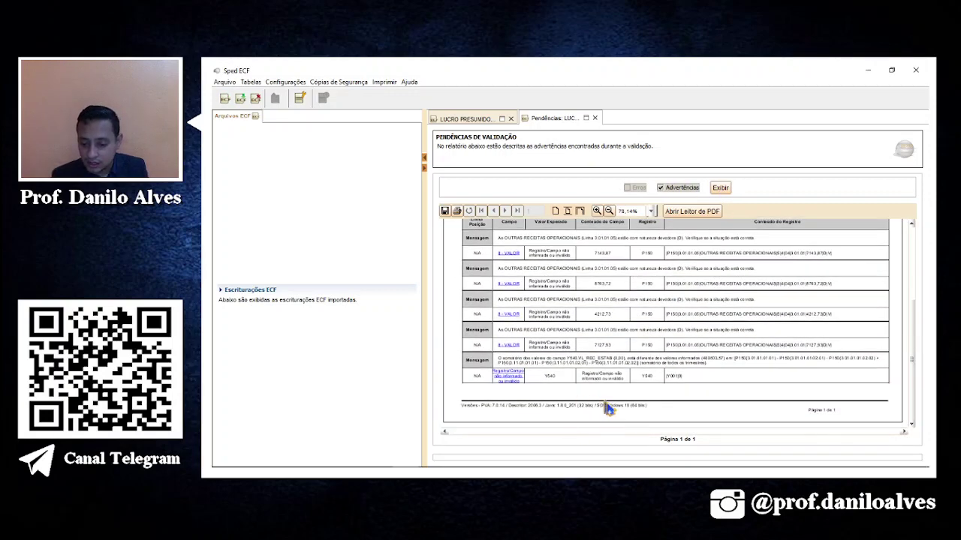
left_click(597, 211)
scroll(598, 320, "down", 2)
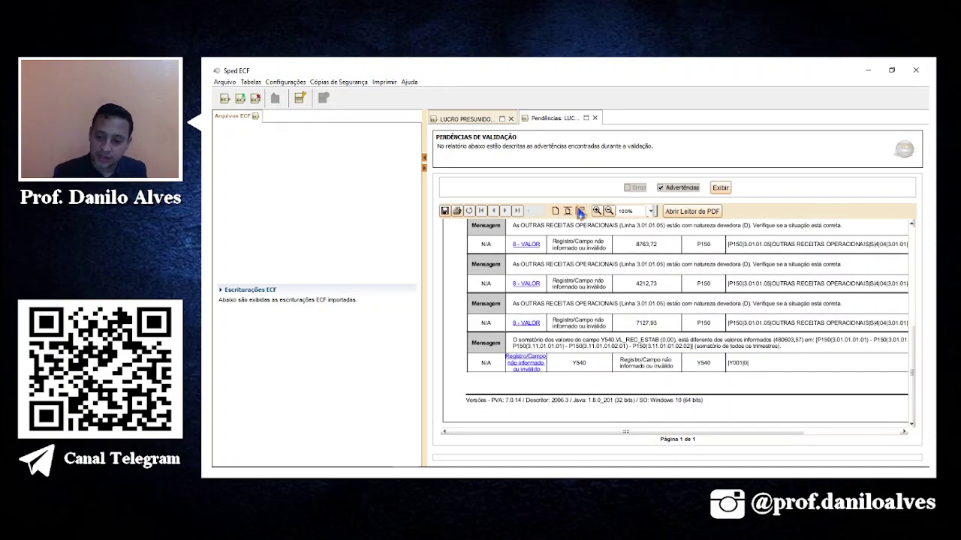
scroll(675, 357, "up", 1)
scroll(606, 365, "up", 1)
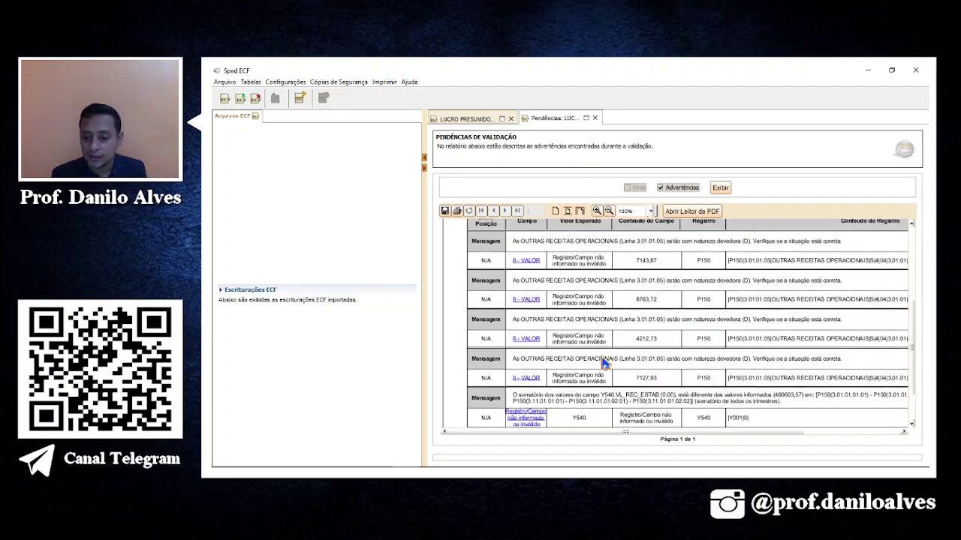
scroll(755, 380, "up", 1)
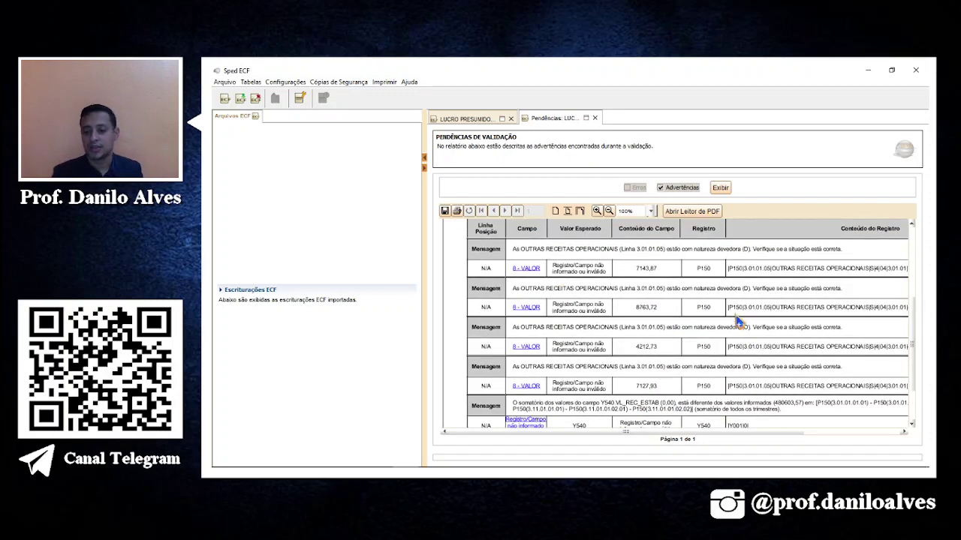
left_click(473, 121)
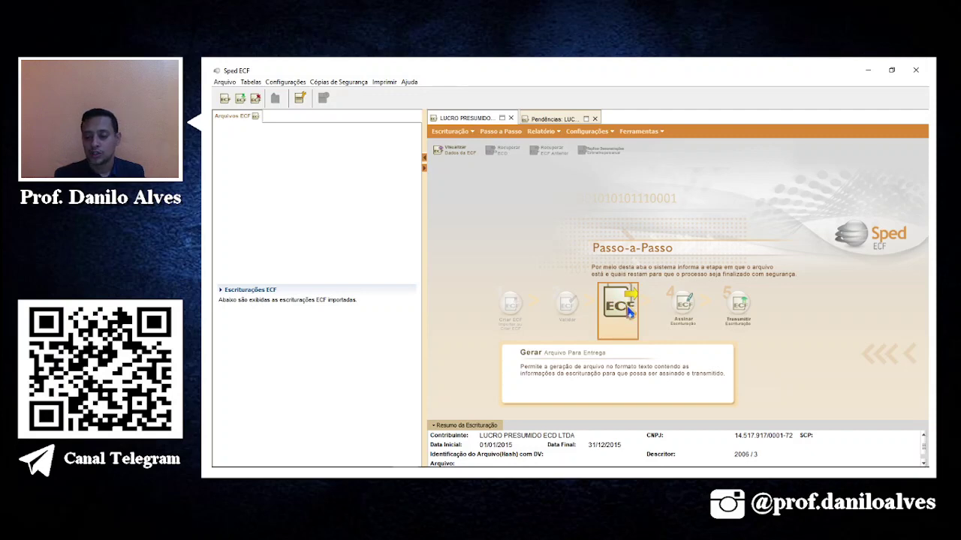
Generate the ECF delivery file into the AULA 02 folder and close the success message.
left_click(629, 312)
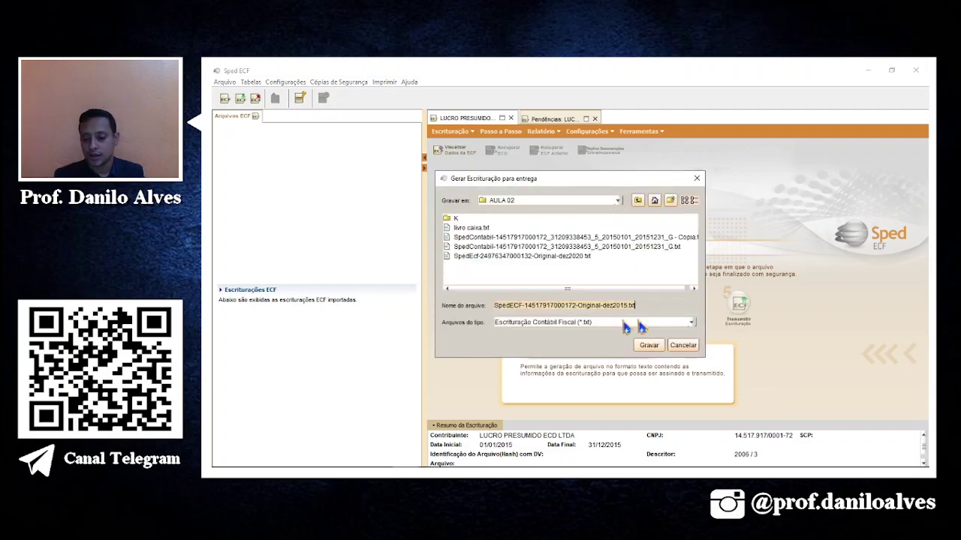
left_click(647, 347)
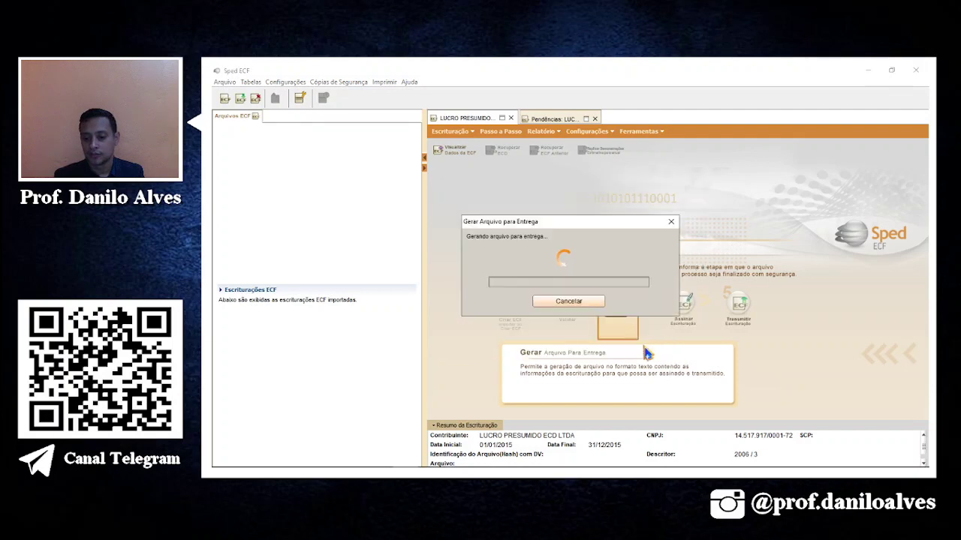
key("Return")
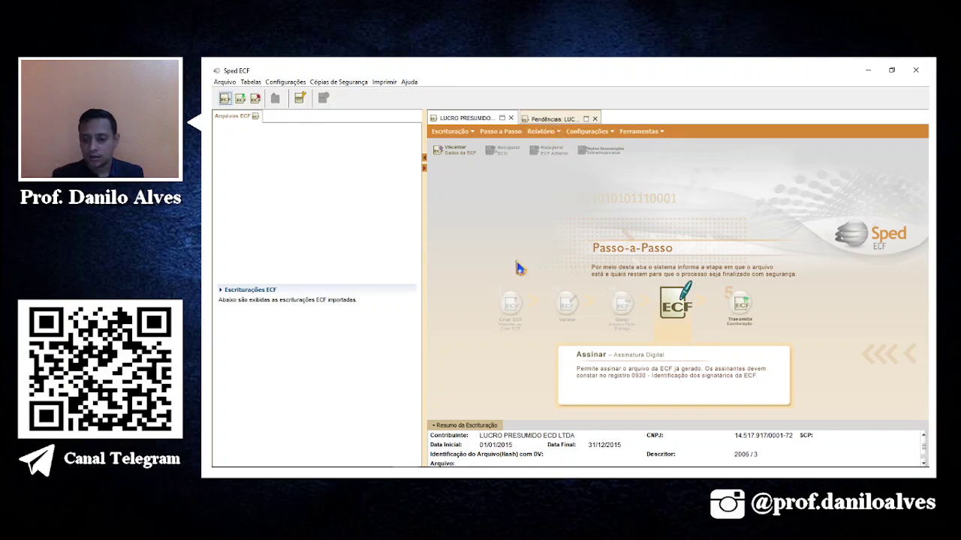
Display the DRE – Contas Contábeis report for T01 – Primeiro Trimestre, showing receitas of R$ 89.779,06.
left_click(542, 132)
mouse_move(564, 201)
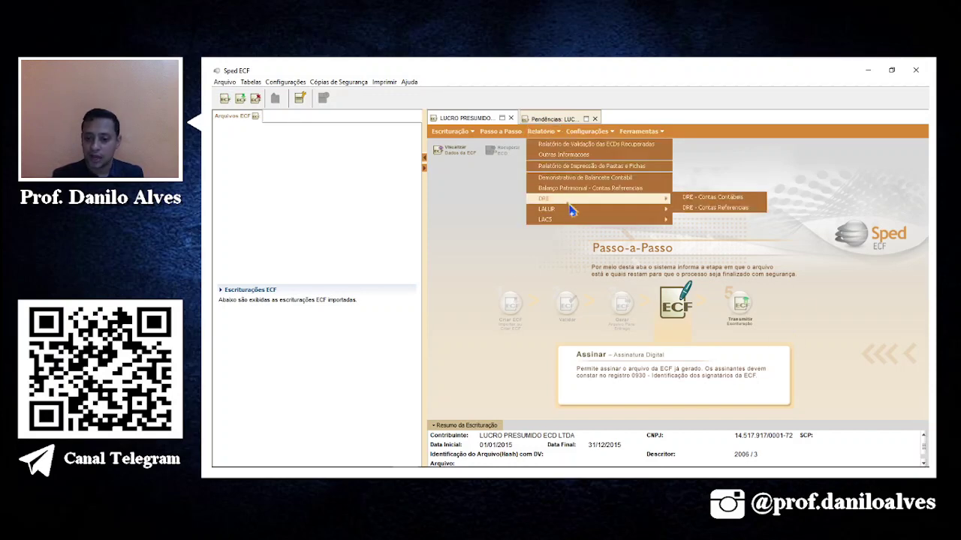
left_click(709, 207)
left_click(677, 186)
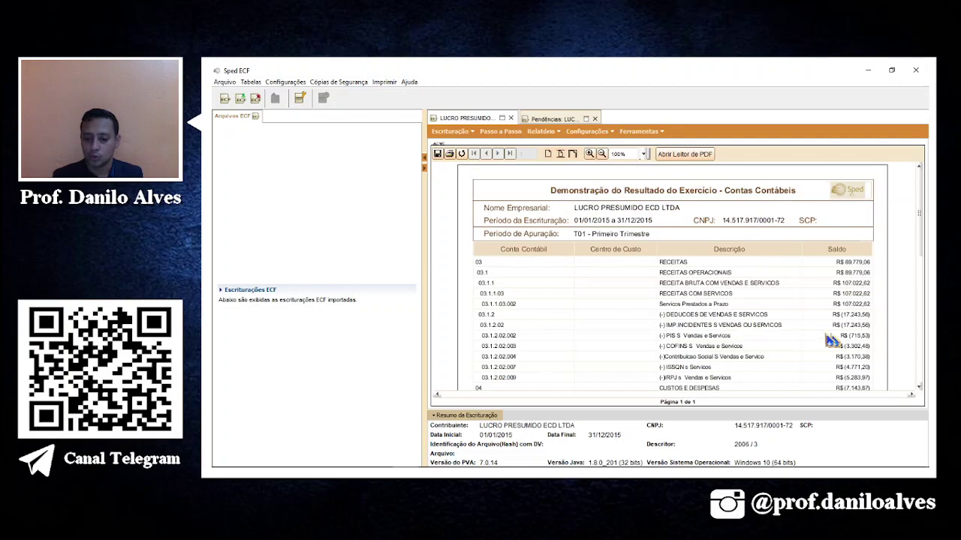
scroll(779, 362, "down", 2)
scroll(779, 362, "down", 2)
scroll(766, 355, "down", 2)
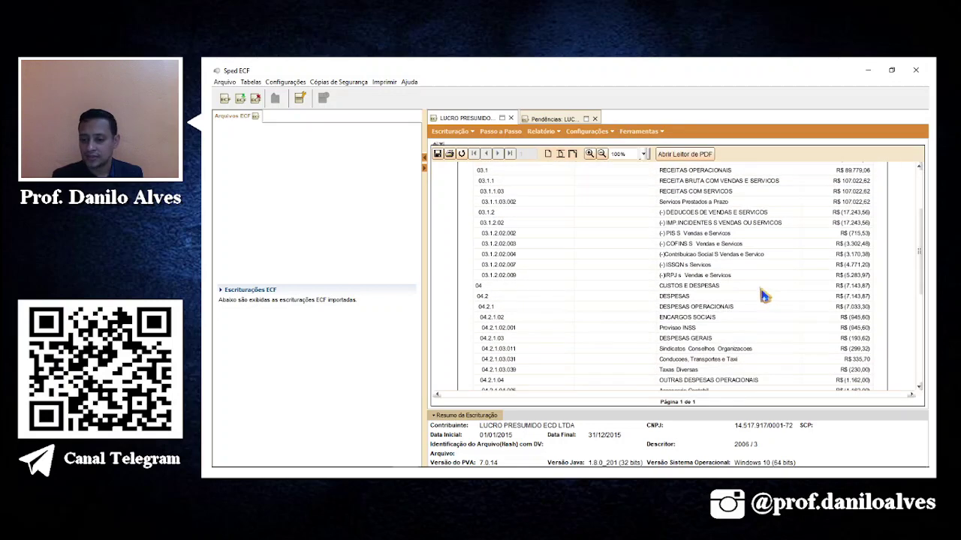
scroll(605, 203, "up", 3)
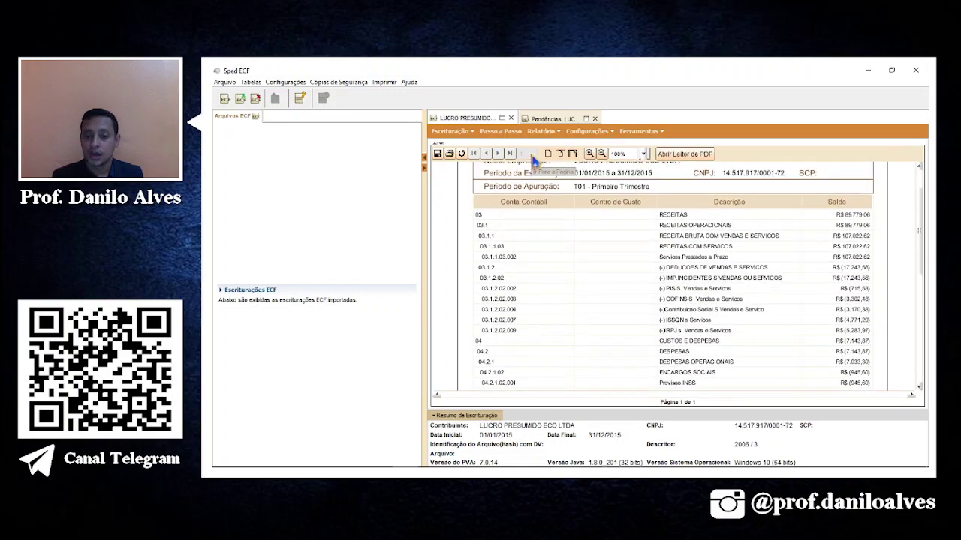
left_click(541, 132)
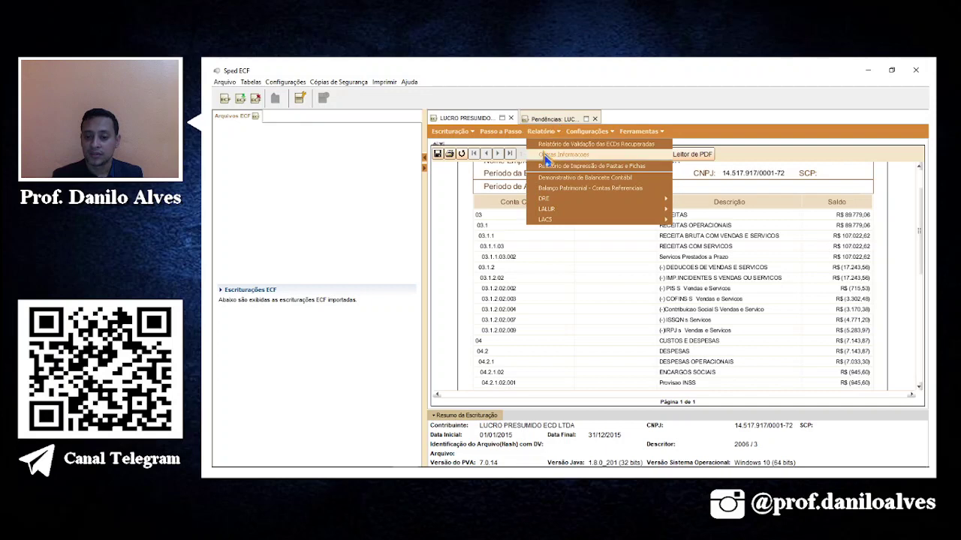
Generate the Relatório de Impressão de Pastas e Fichas for 01/01/2015 to 31/12/2015.
left_click(608, 166)
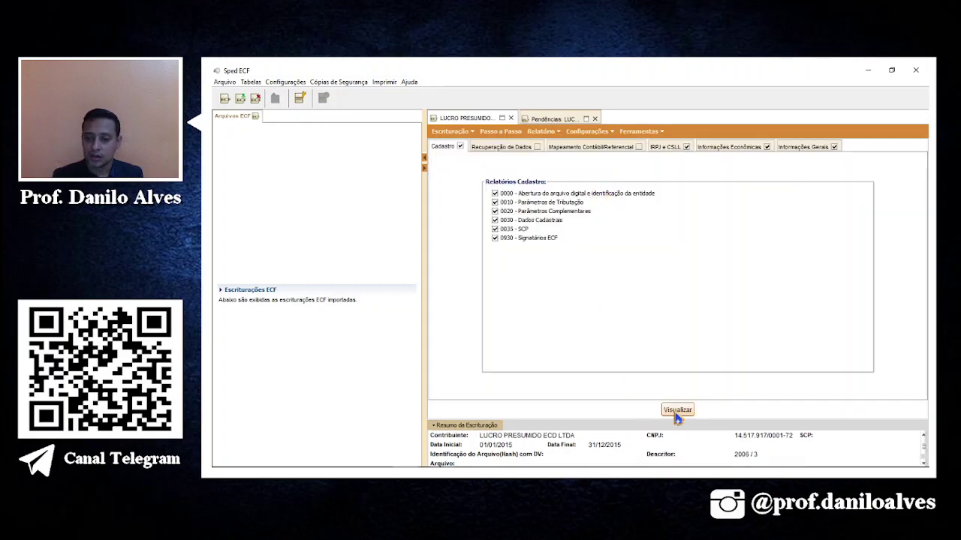
left_click(542, 132)
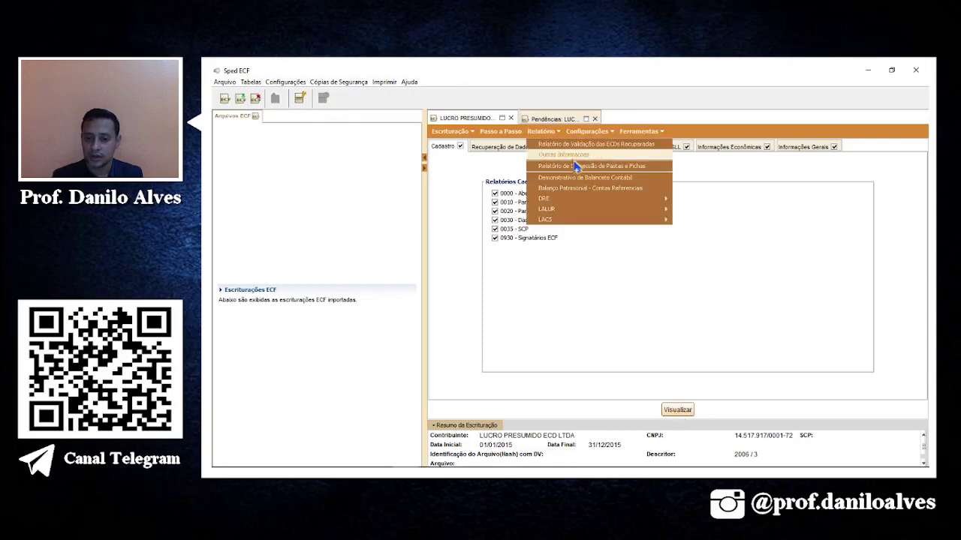
left_click(685, 419)
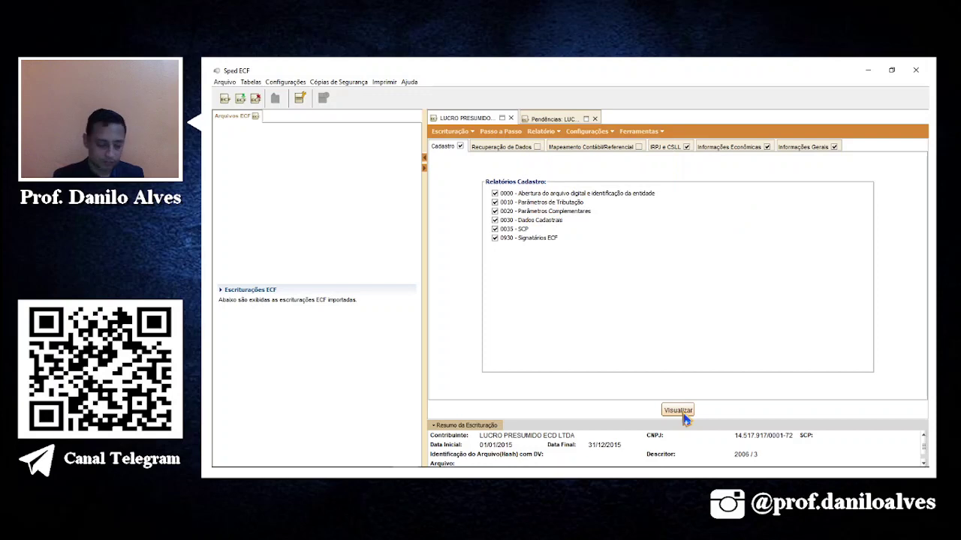
left_click(677, 410)
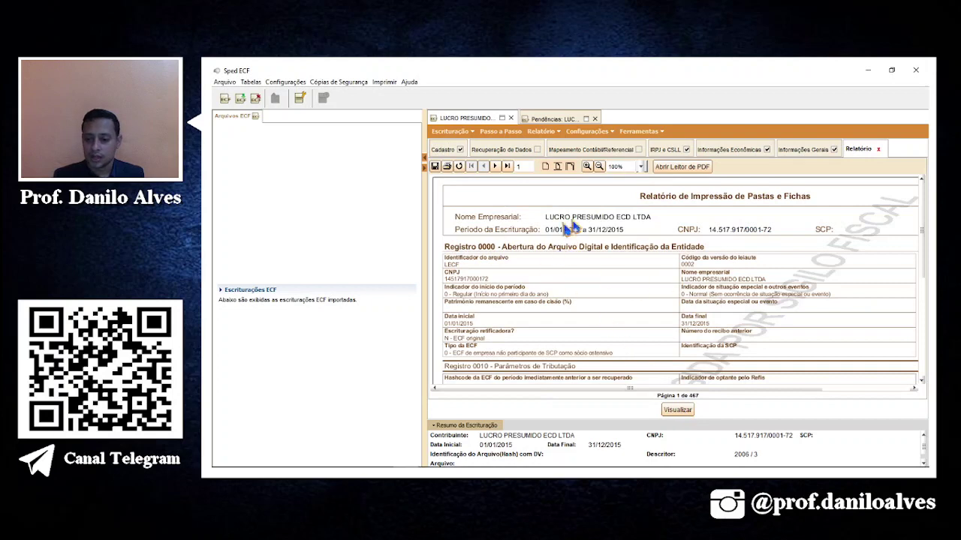
Save the Pastas e Fichas report as a PDF named FICHAS ECF 3 in AULA 02.
left_click(435, 166)
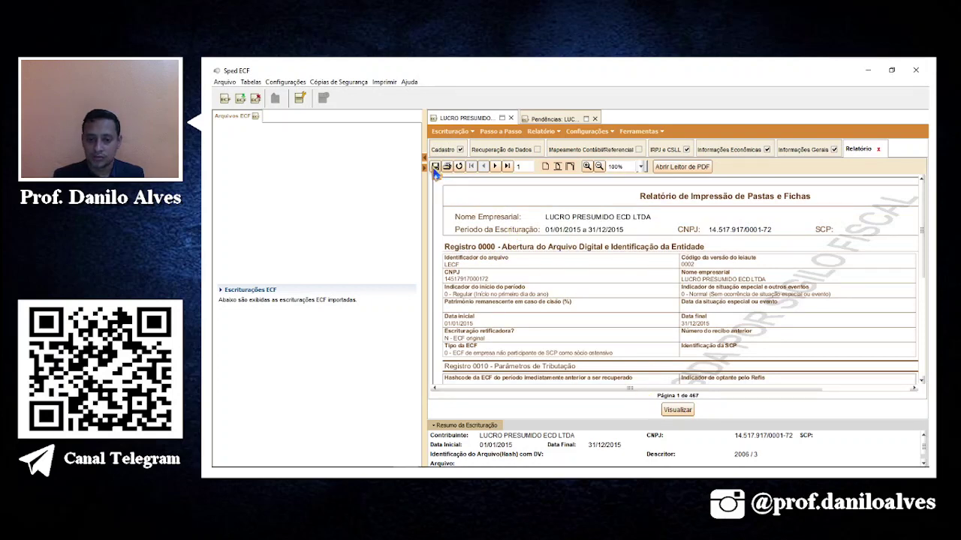
type("FICHAS ECF 3")
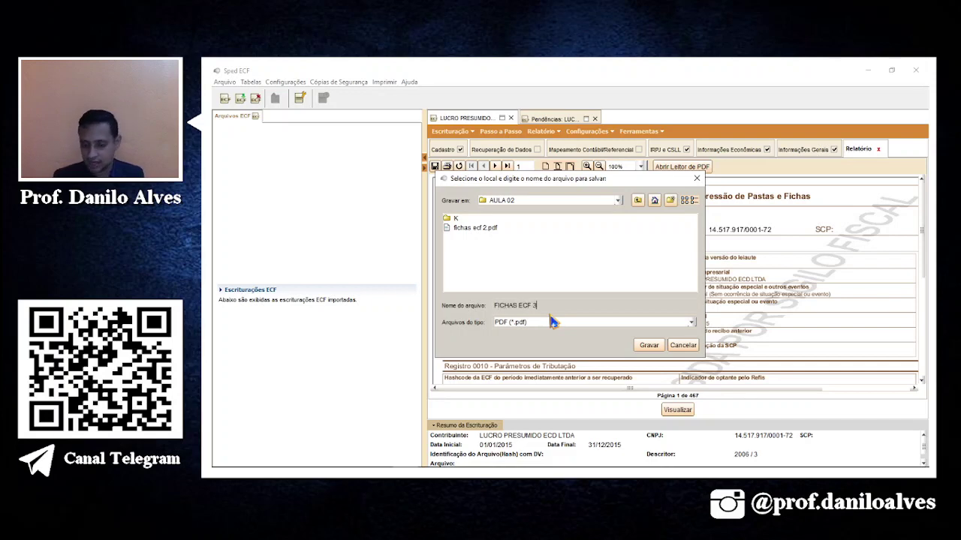
key("Return")
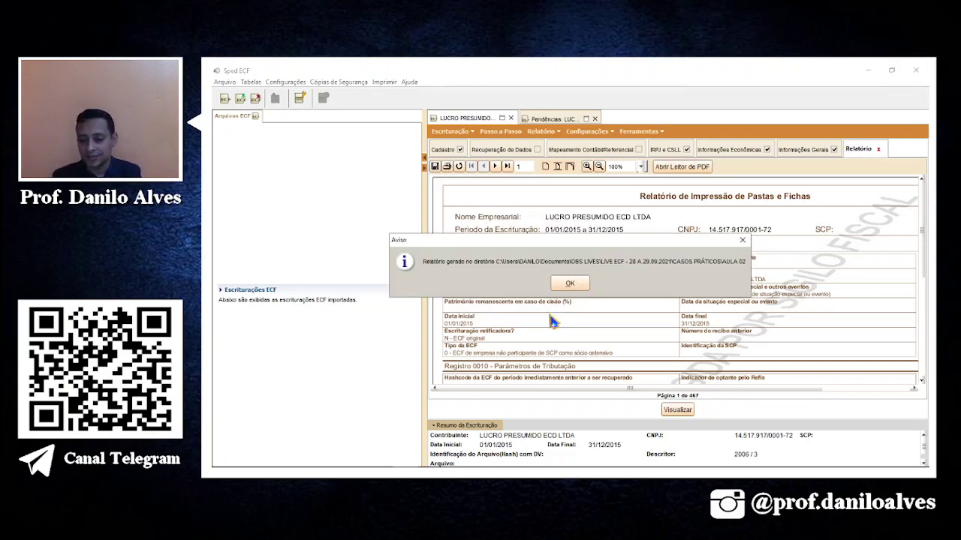
left_click(570, 283)
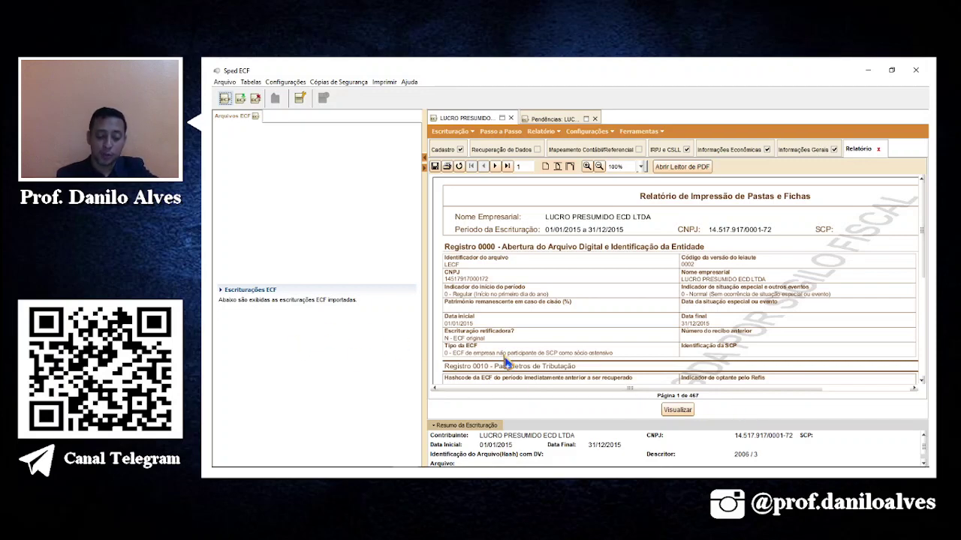
mouse_move(523, 474)
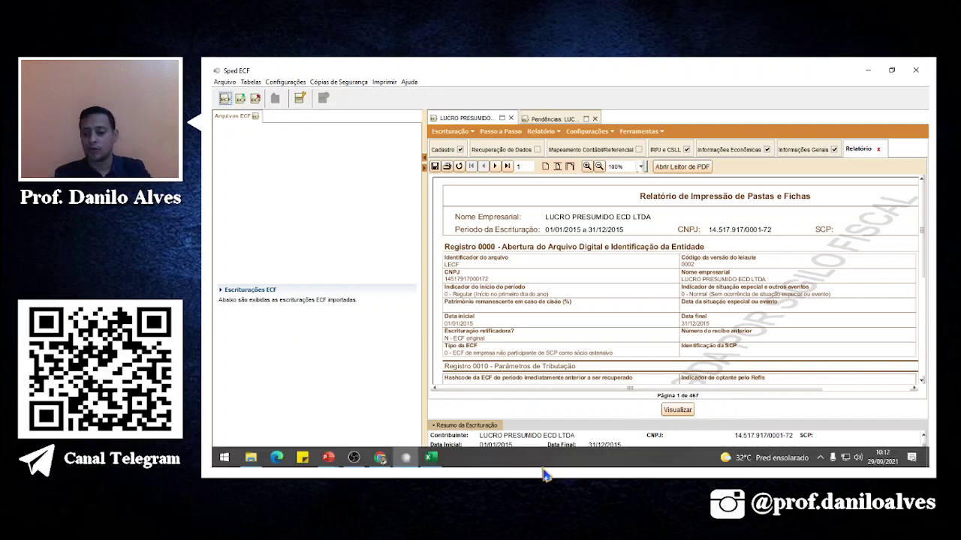
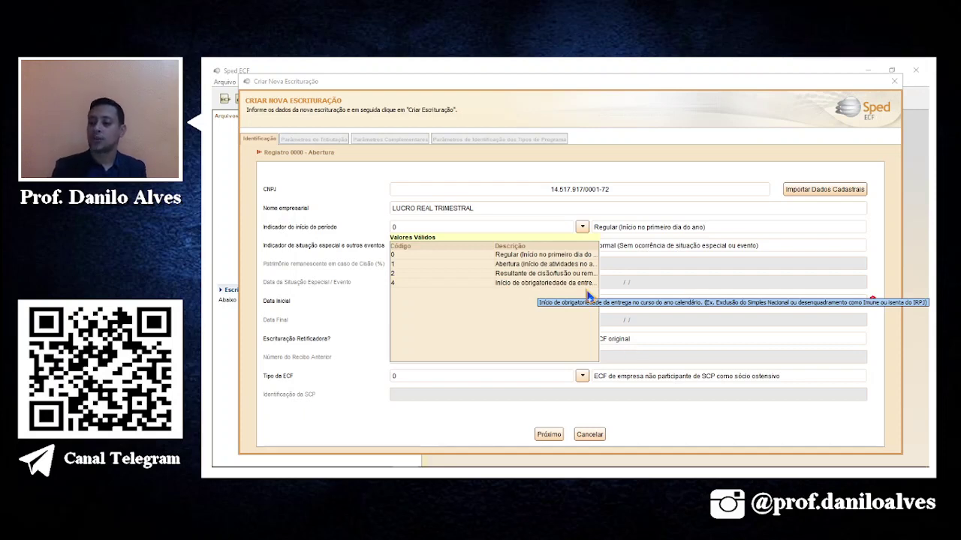
Enter 01/01/2015 as Data Inicial so the period runs to 31/12/2015, and proceed.
left_click(714, 278)
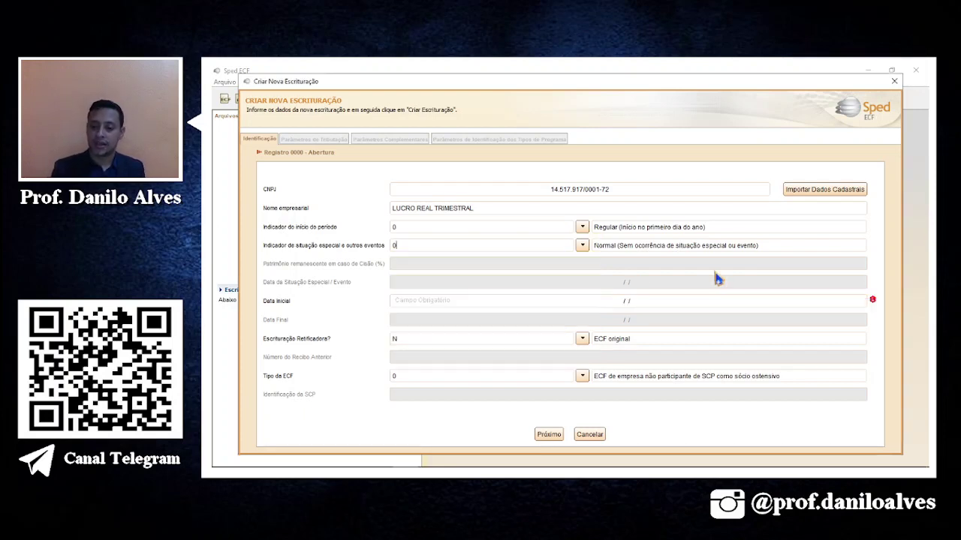
left_click(599, 301)
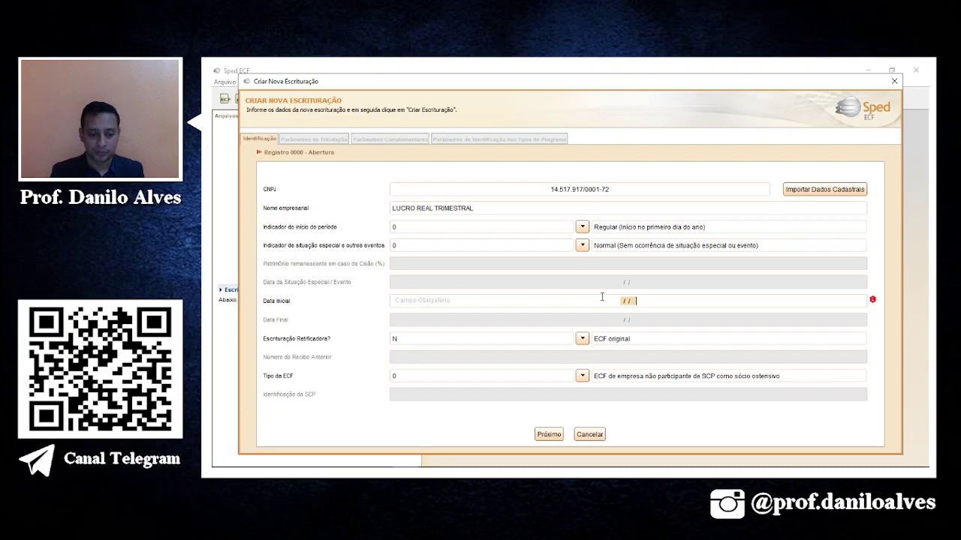
type("01012015")
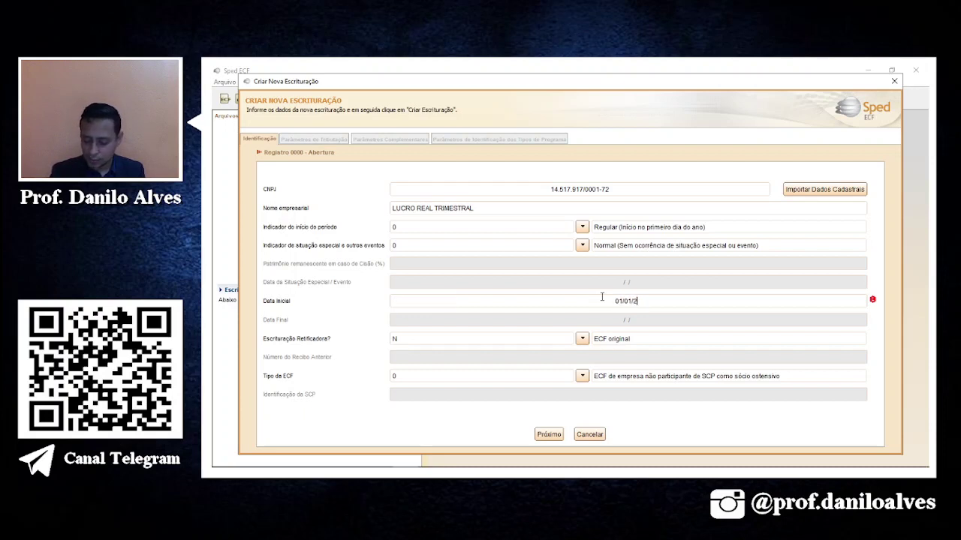
key("Tab")
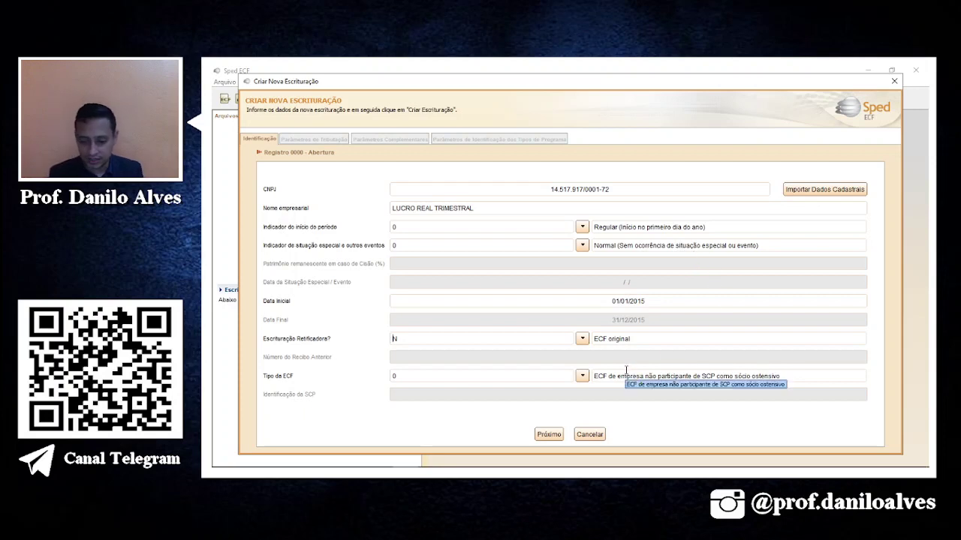
left_click(548, 435)
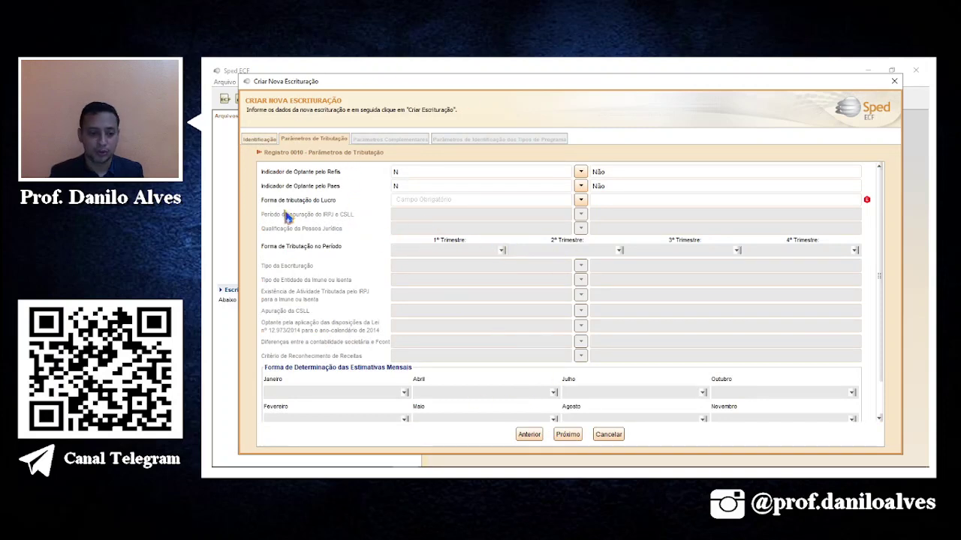
Set taxation to 1 – Lucro Real, period T – Trimestral, qualification 01 – PJ em Geral.
left_click(580, 201)
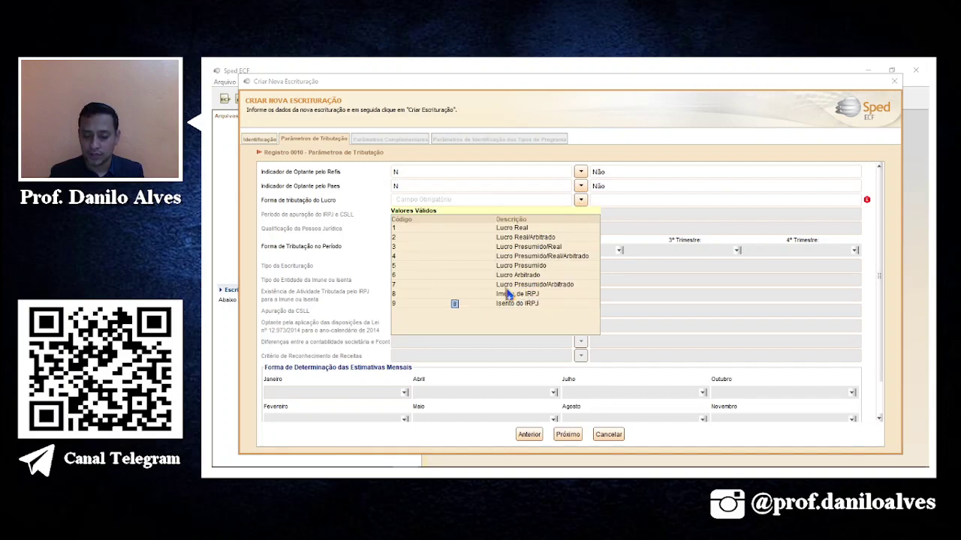
left_click(503, 227)
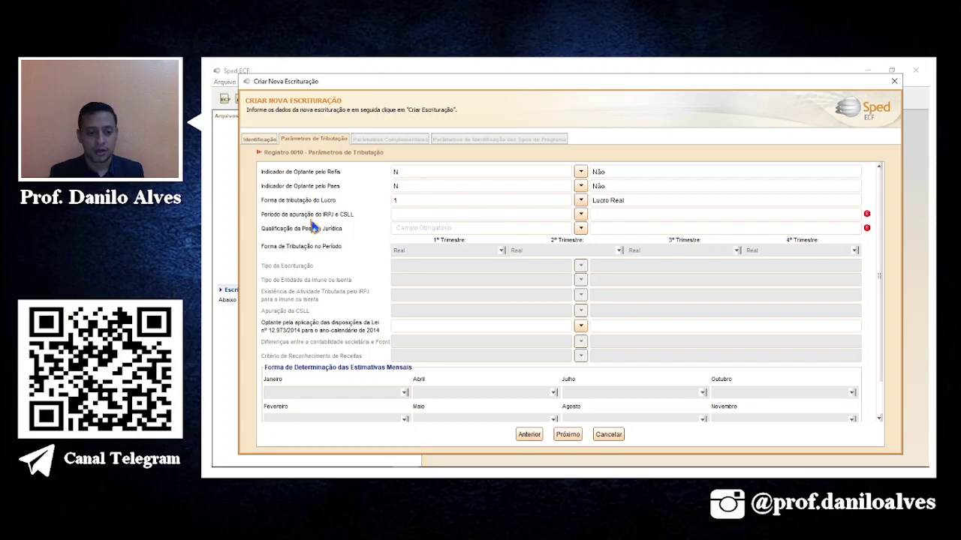
left_click(580, 215)
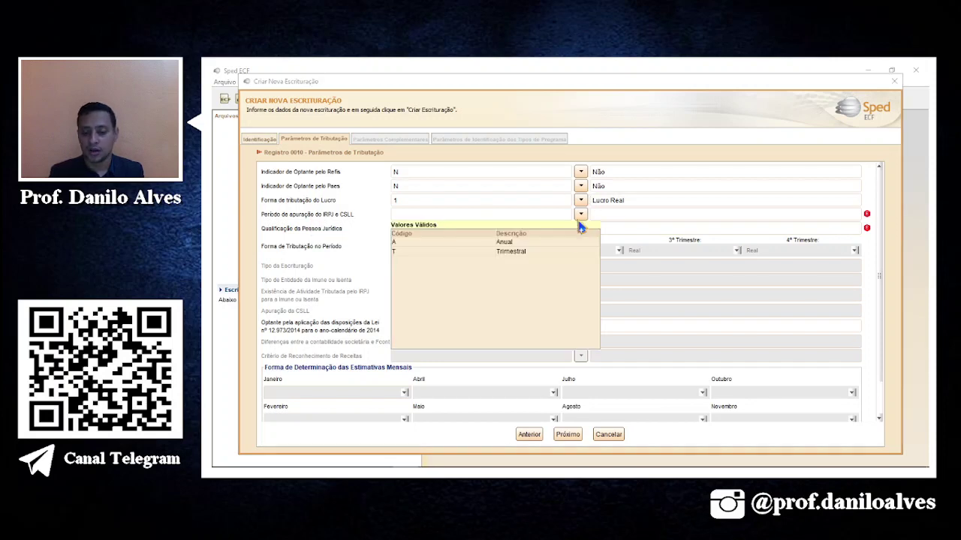
left_click(537, 253)
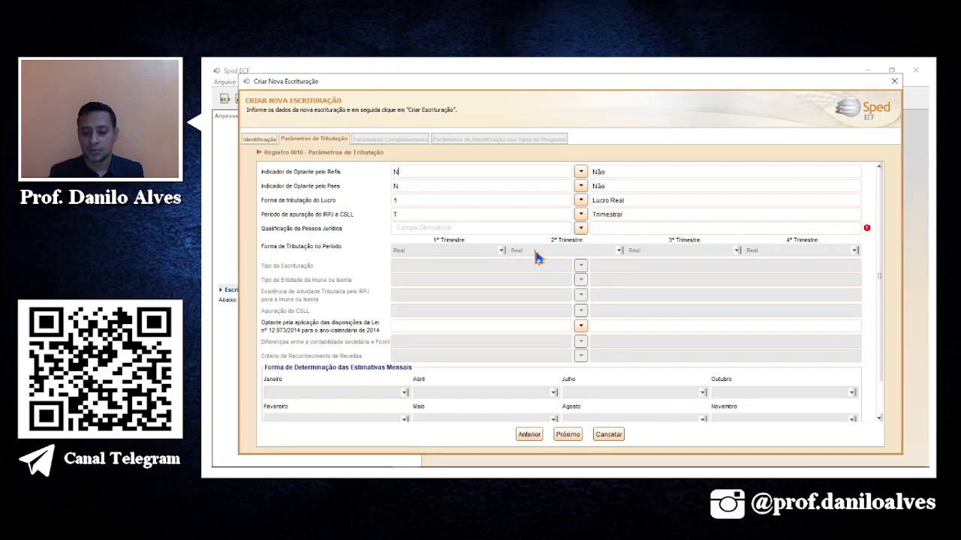
left_click(580, 229)
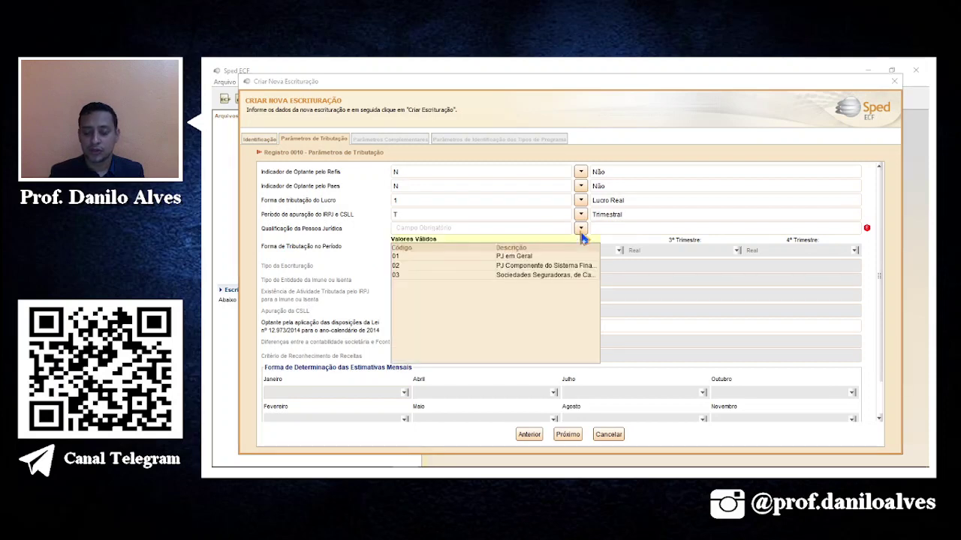
left_click(517, 256)
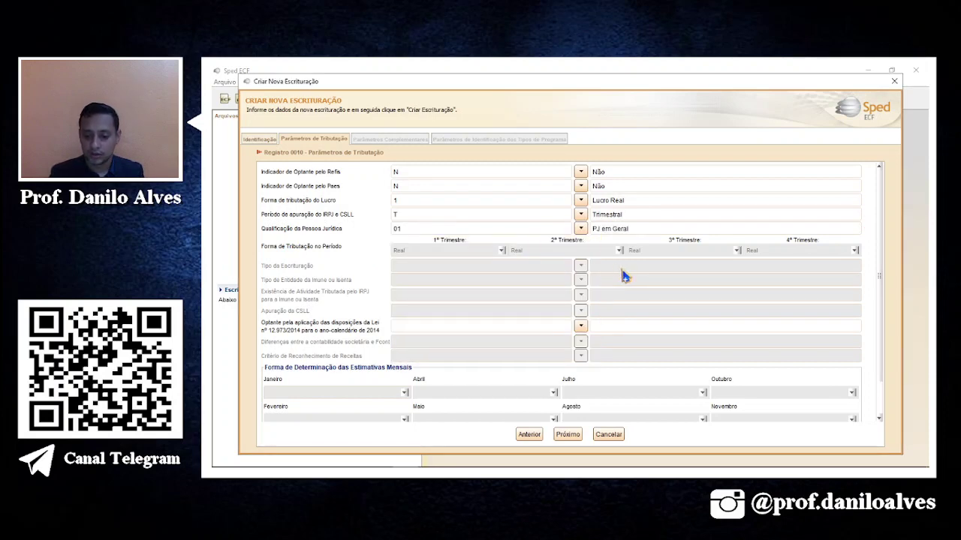
Answer Não for the Lei 12.973/2014 option and the accounting differences question, then continue.
scroll(321, 339, "down", 1)
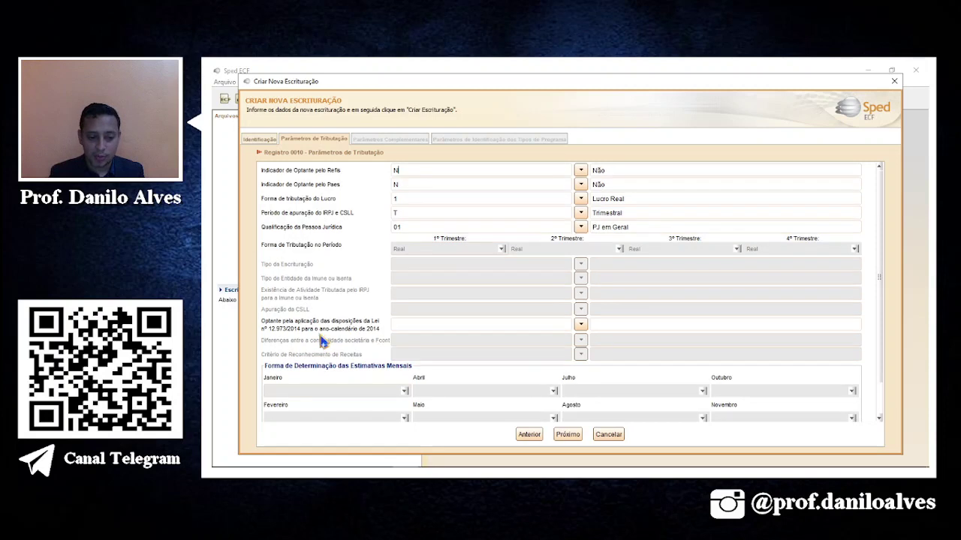
left_click(579, 324)
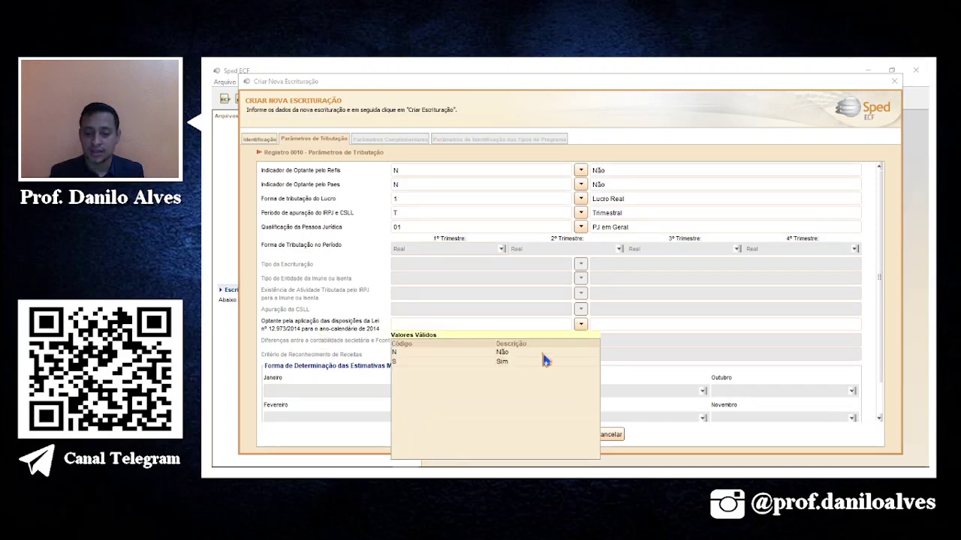
left_click(528, 353)
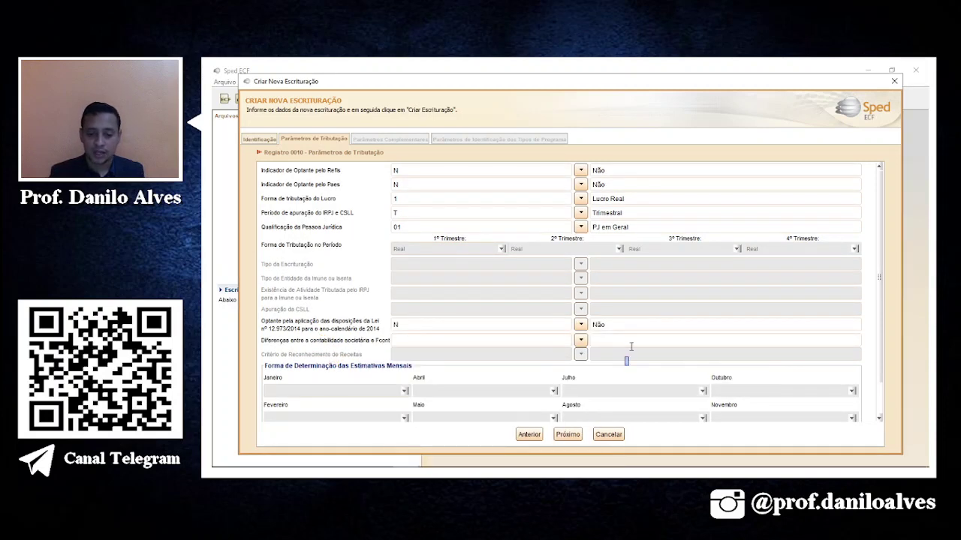
left_click(580, 340)
left_click(525, 369)
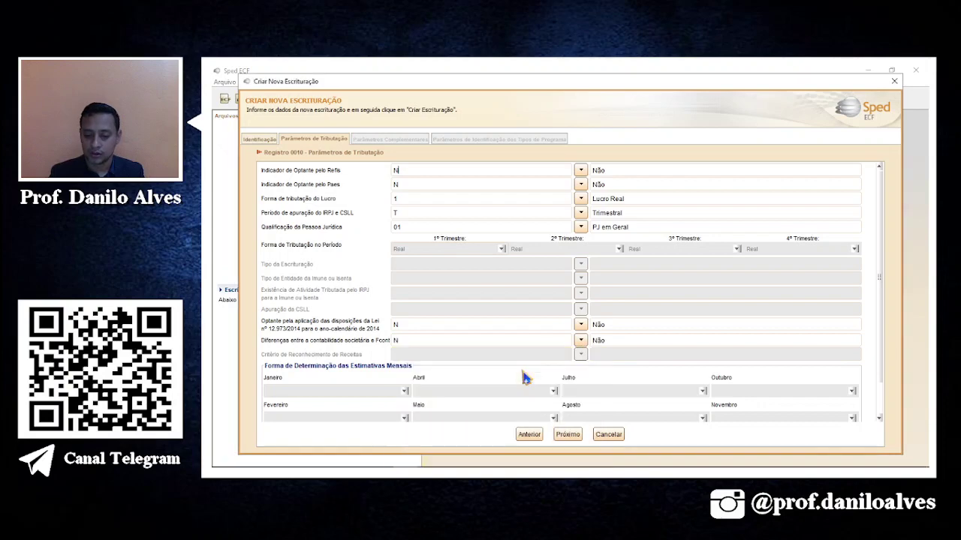
scroll(538, 376, "down", 1)
scroll(538, 376, "down", 3)
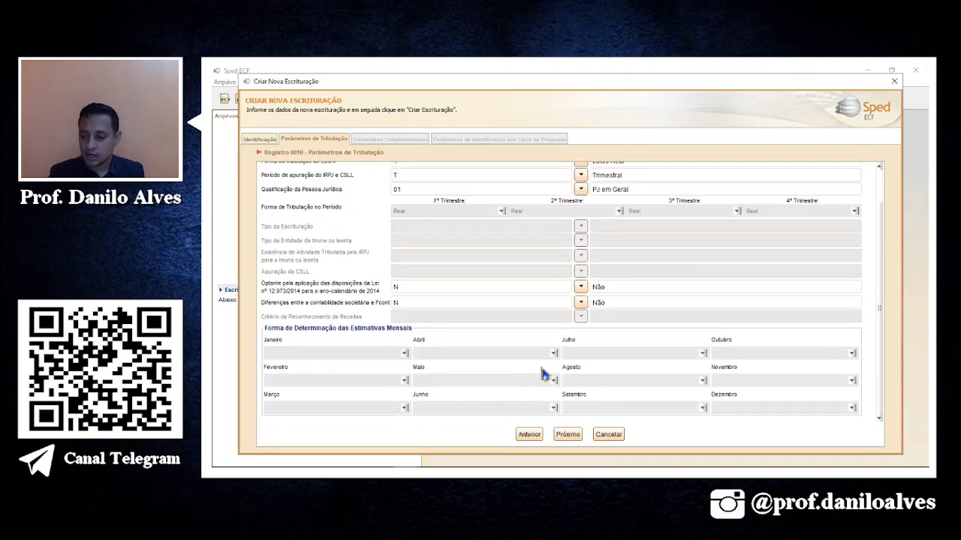
scroll(575, 235, "up", 4)
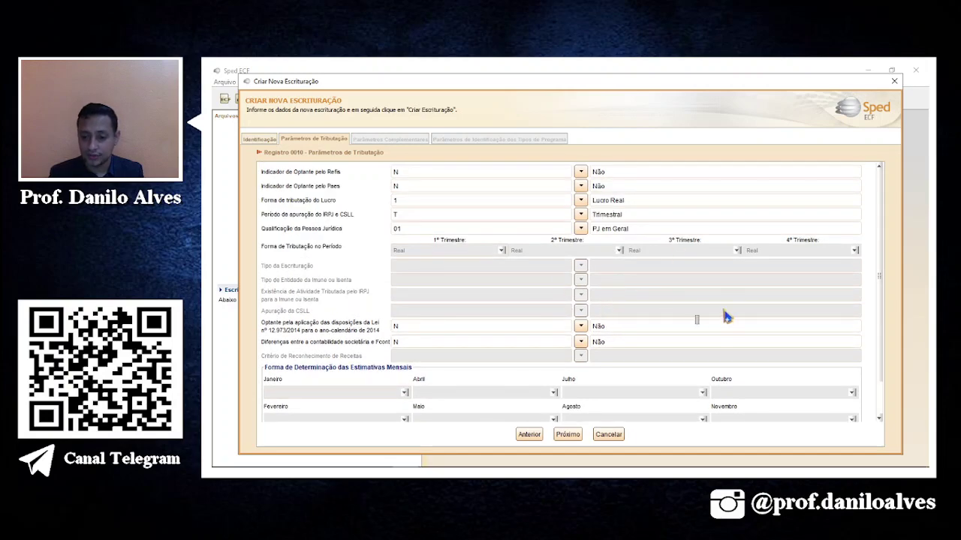
scroll(725, 317, "down", 3)
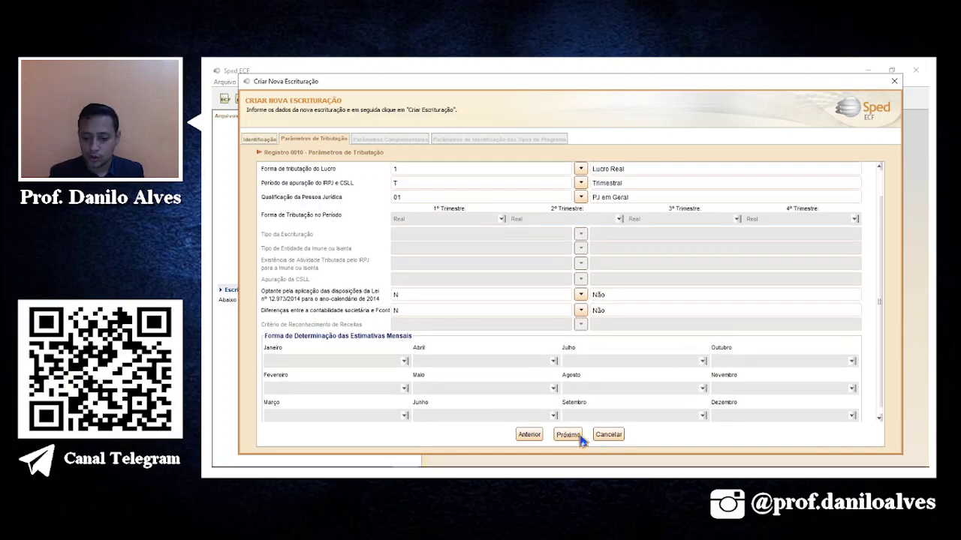
left_click(572, 436)
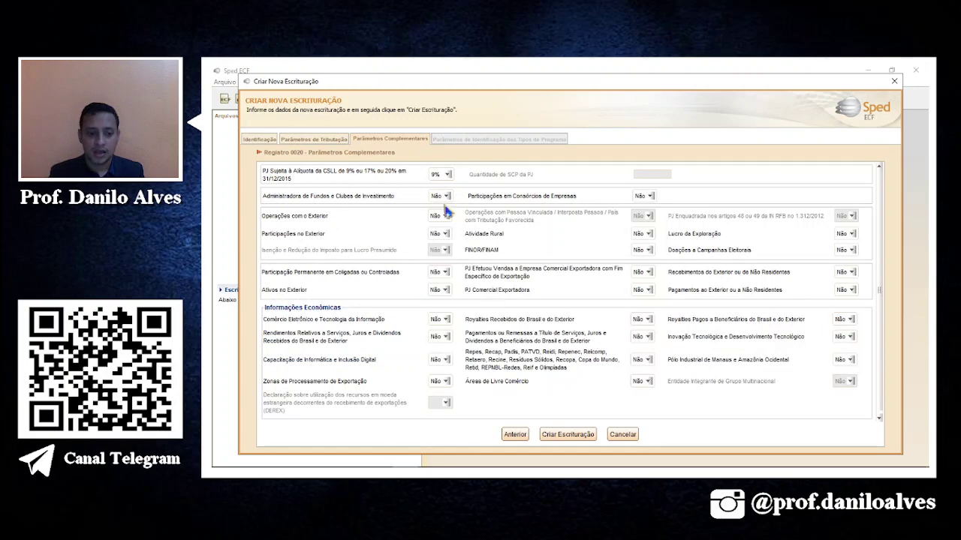
Create the LUCRO REAL TRIMESTRAL bookkeeping with default complementary parameters.
left_click(575, 438)
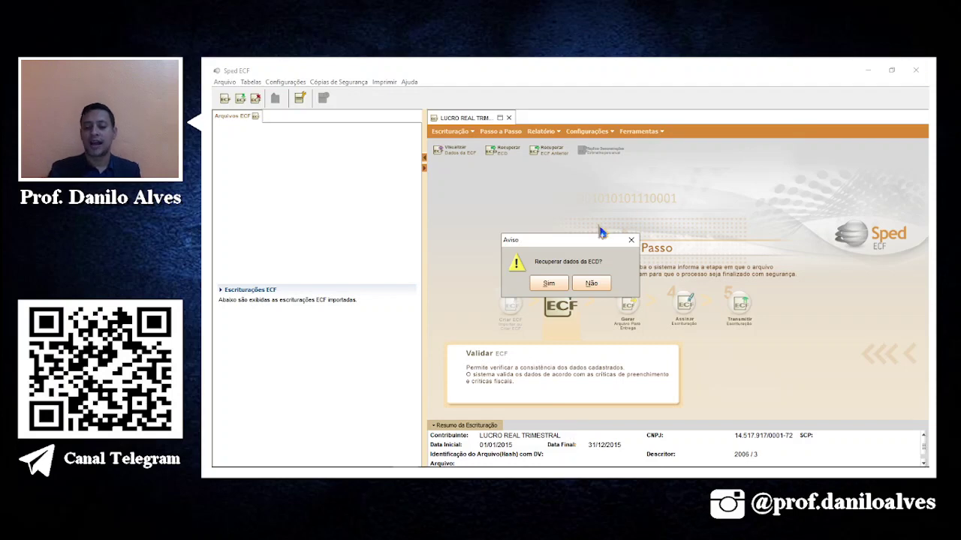
Accept ECD recovery and include the copied SpedContabil 2015 file.
left_click(547, 287)
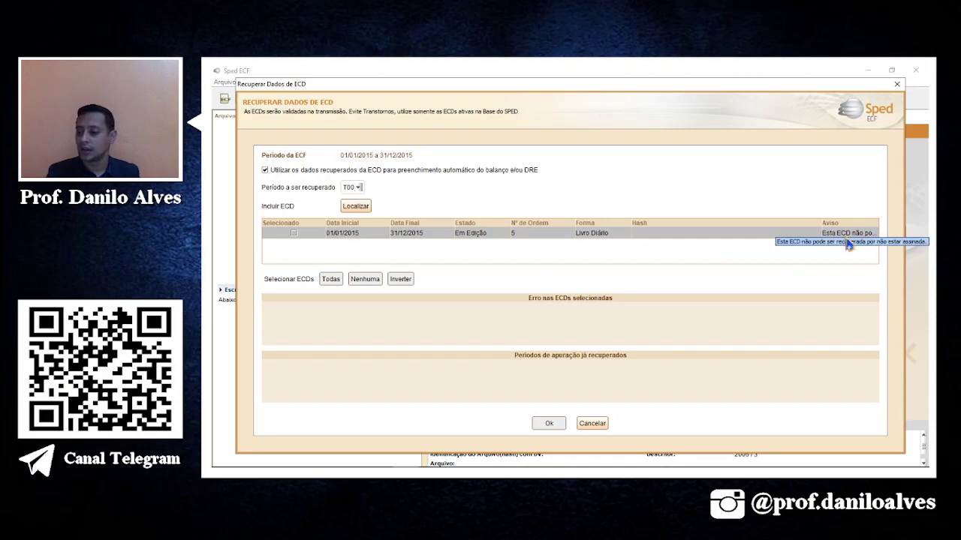
left_click(356, 206)
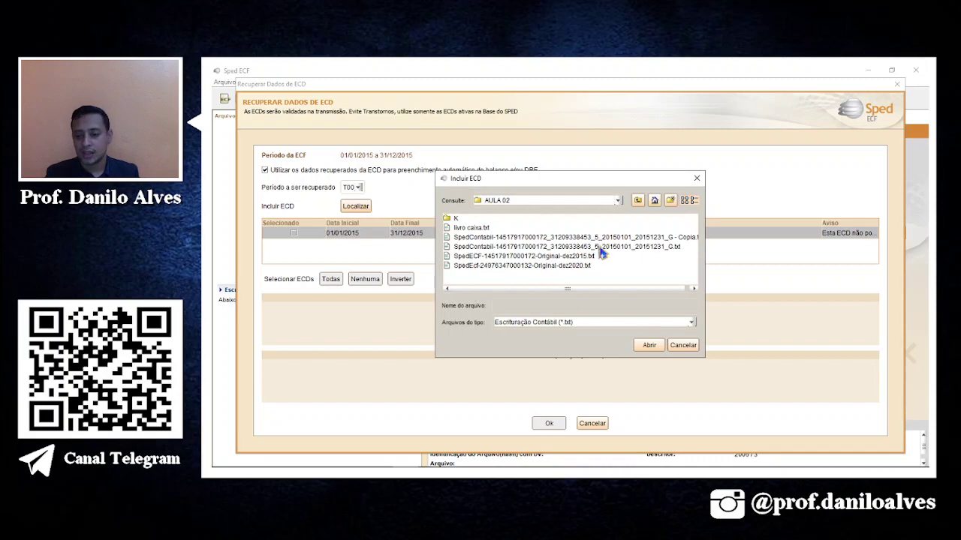
left_click(637, 238)
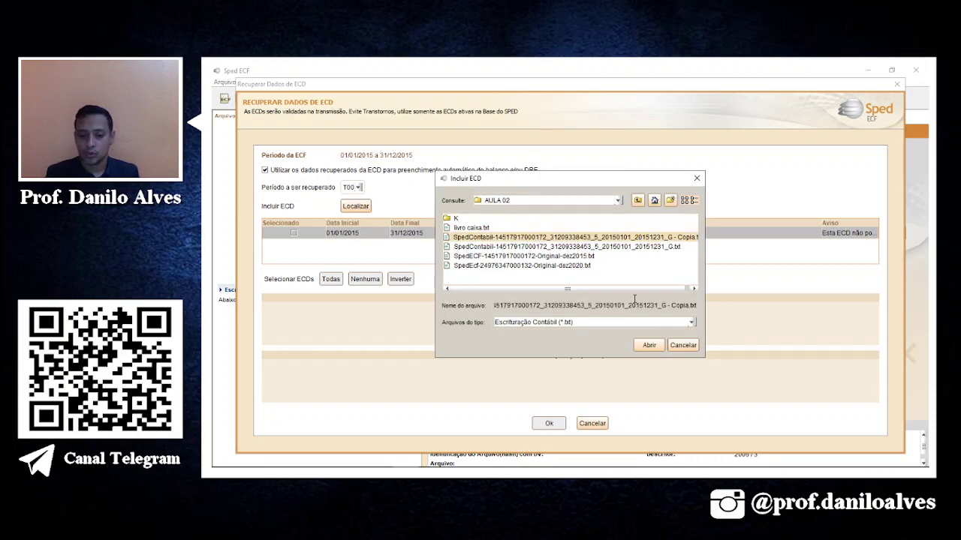
left_click(650, 347)
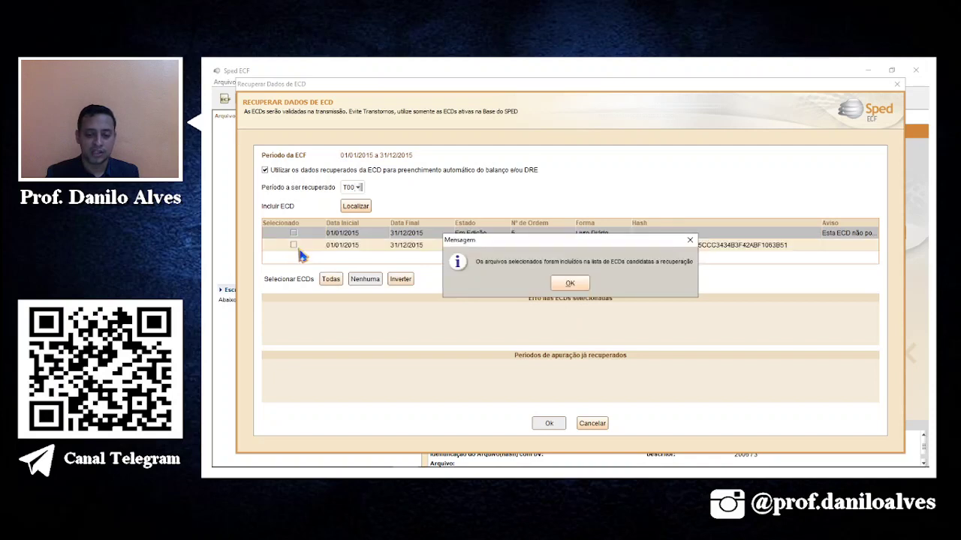
left_click(583, 285)
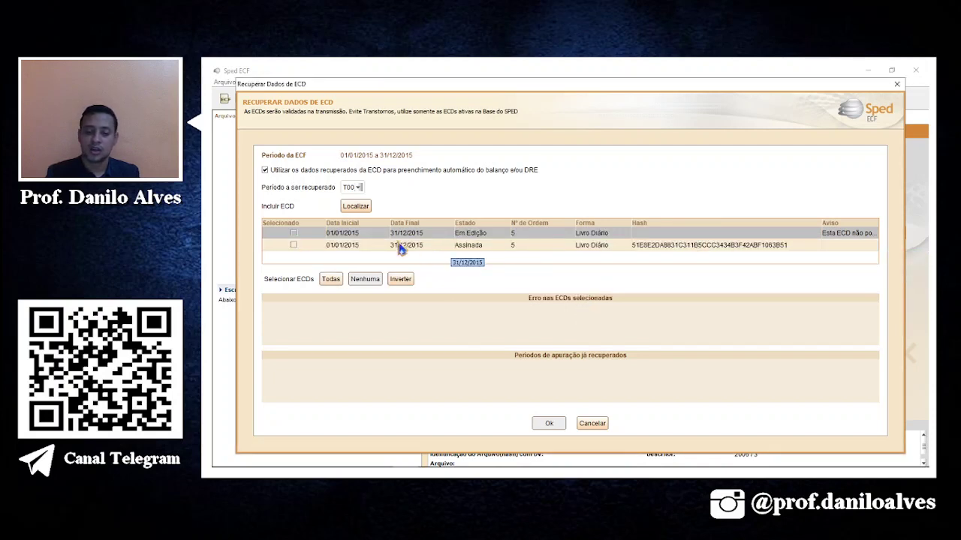
Recover the signed ECD, overwriting the existing mapping and balance/DRE data.
left_click(293, 246)
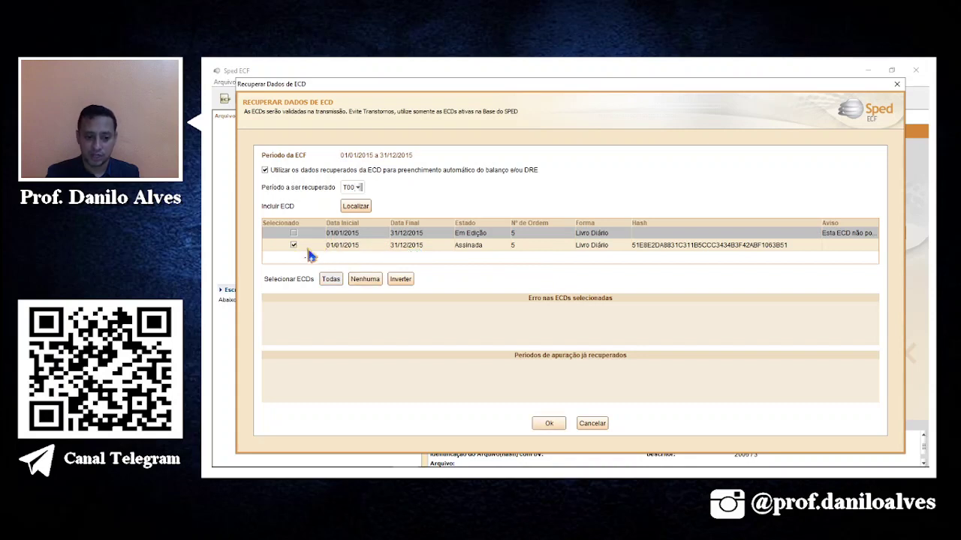
left_click(548, 425)
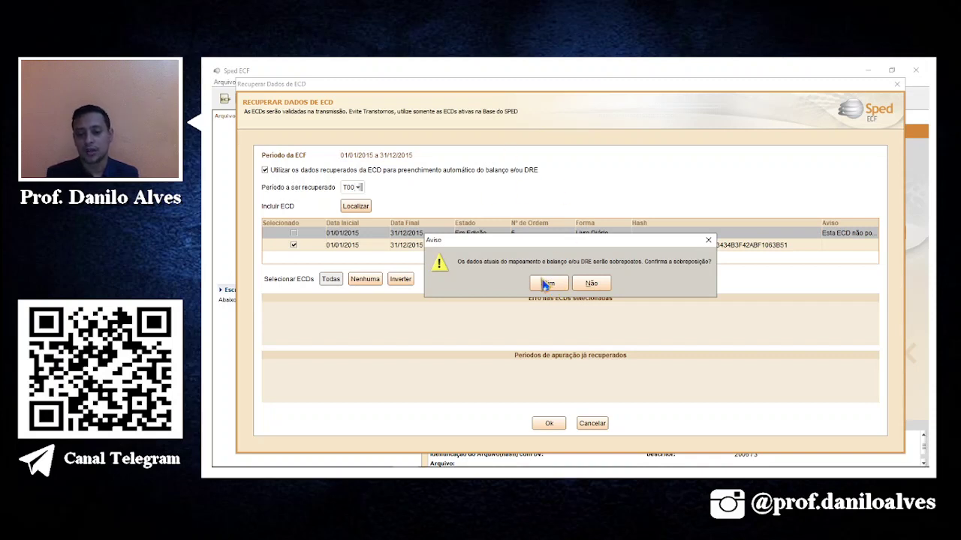
left_click(545, 283)
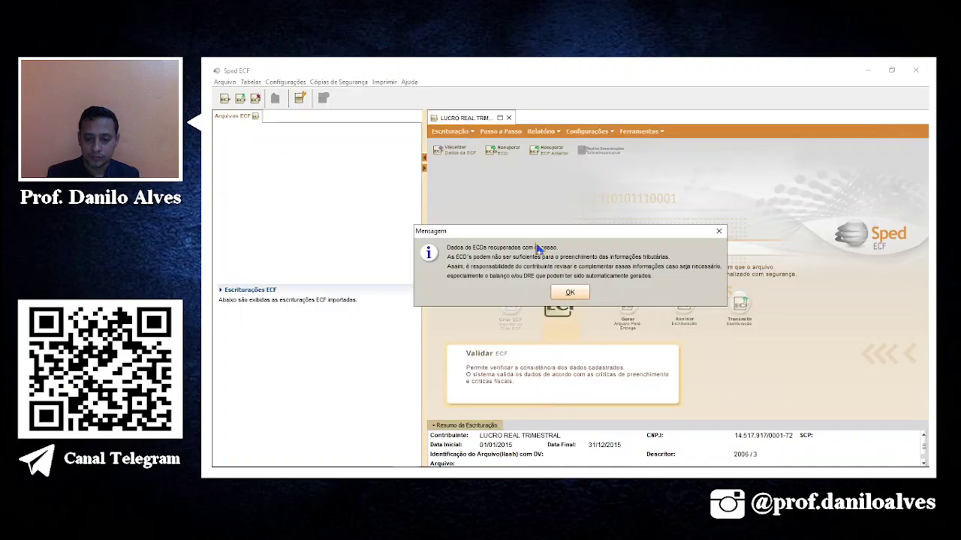
left_click(573, 292)
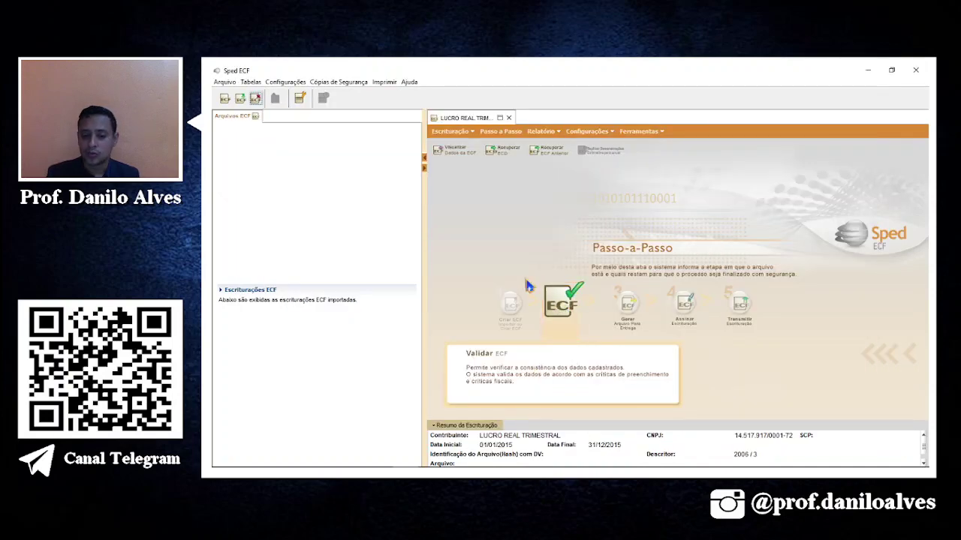
Review registers 0000, 0010 and 0020, then open 0030 Dados Cadastrais.
left_click(458, 151)
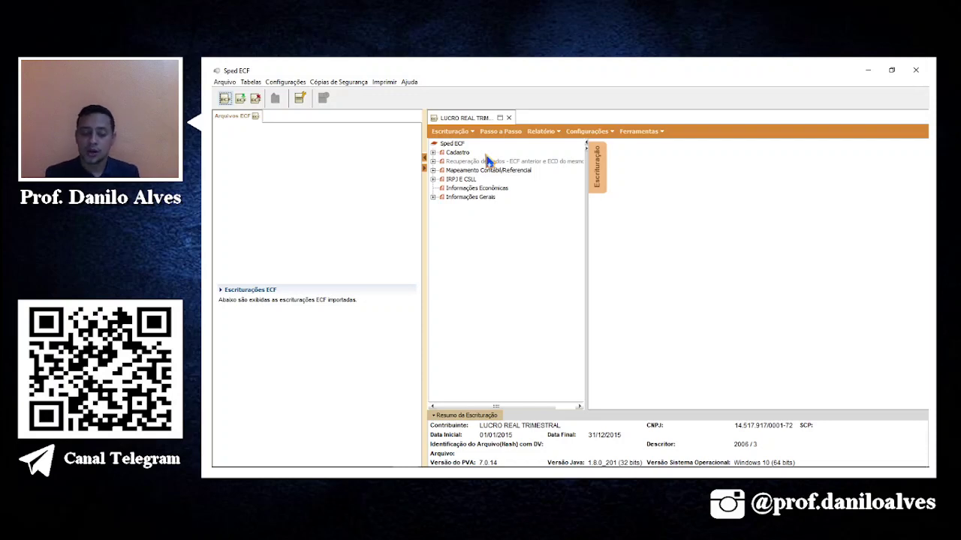
double_click(448, 152)
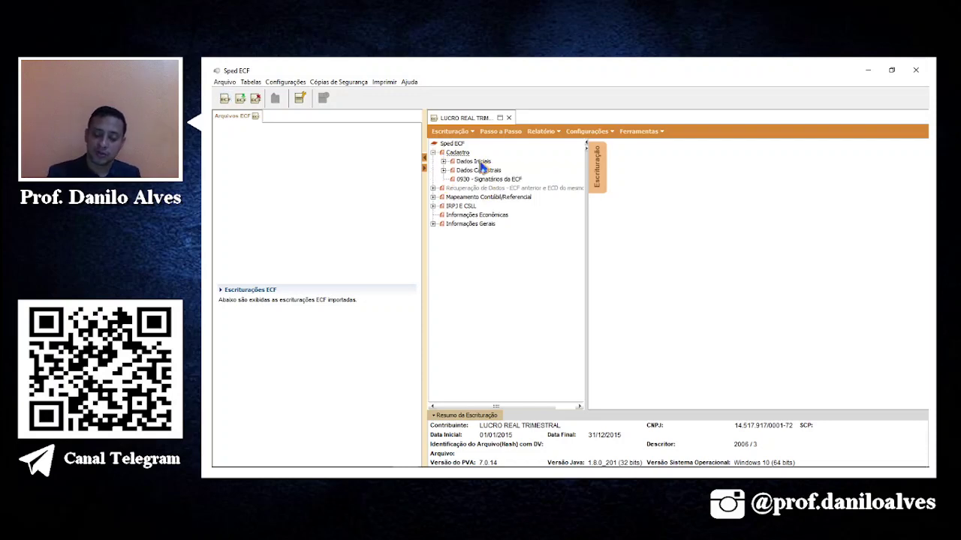
double_click(480, 164)
left_click(508, 170)
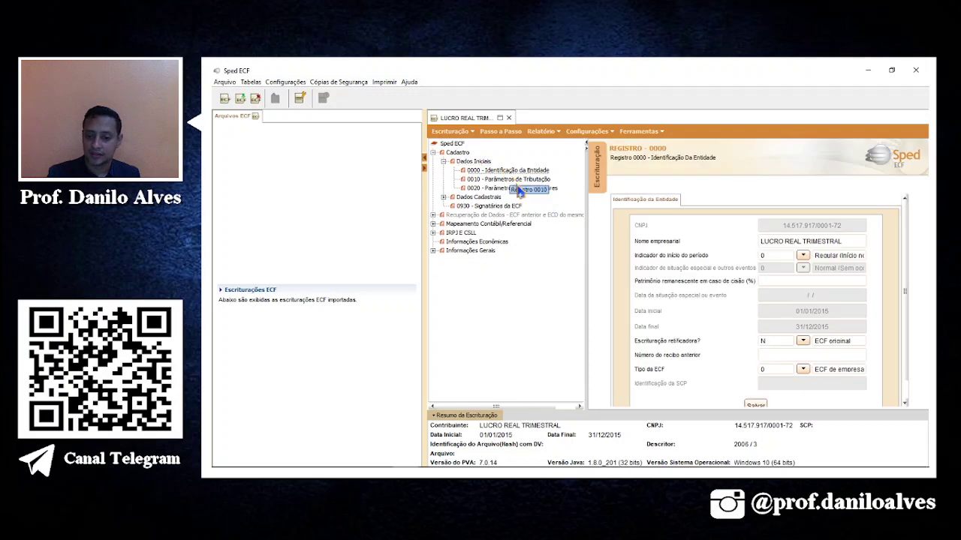
left_click(526, 180)
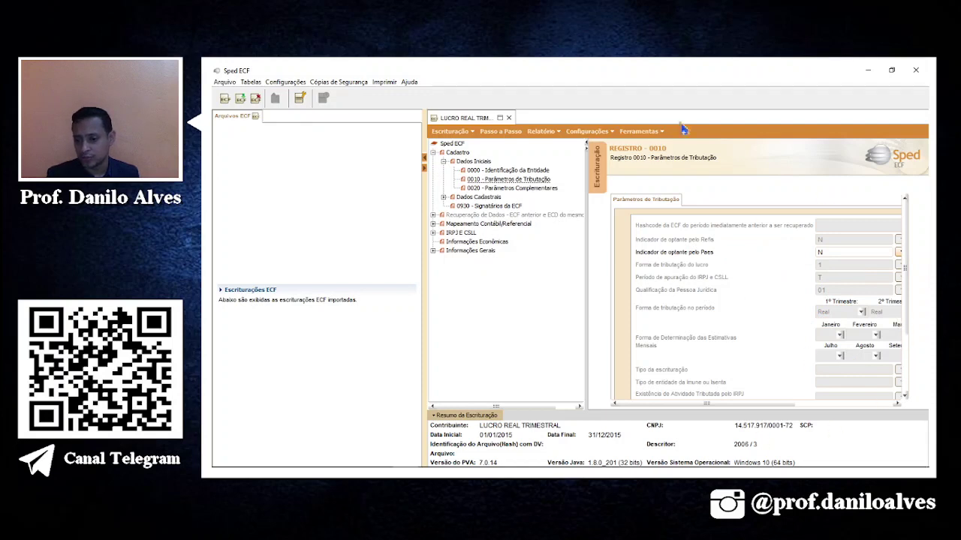
left_click(518, 190)
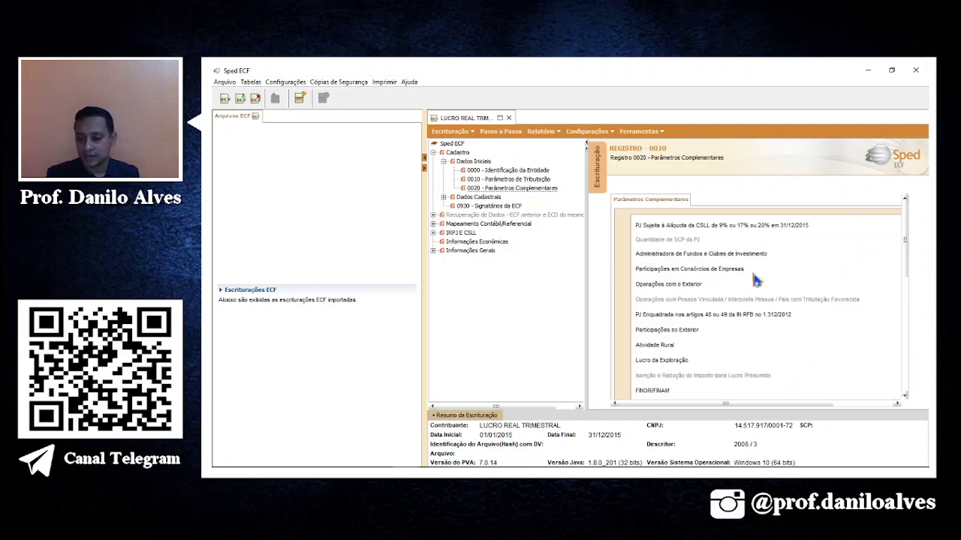
double_click(488, 198)
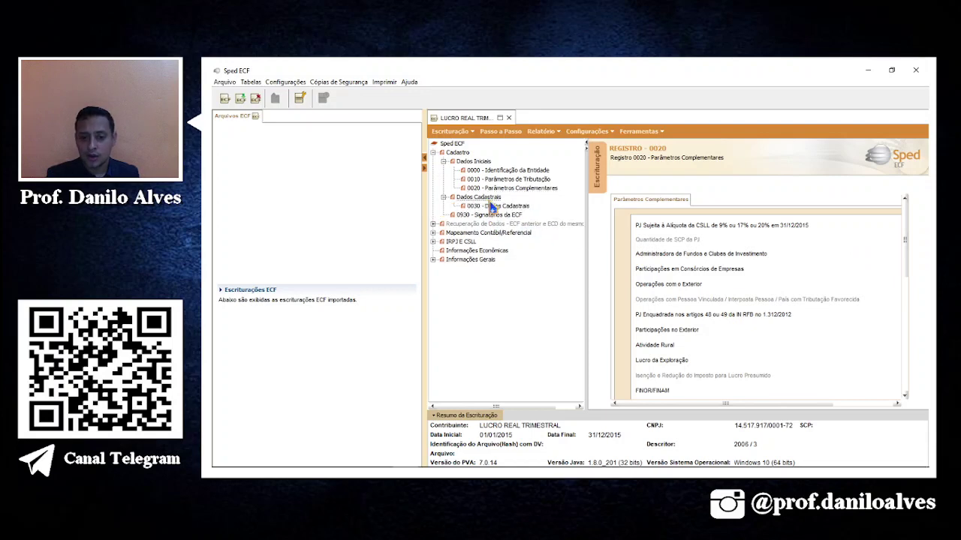
left_click(492, 206)
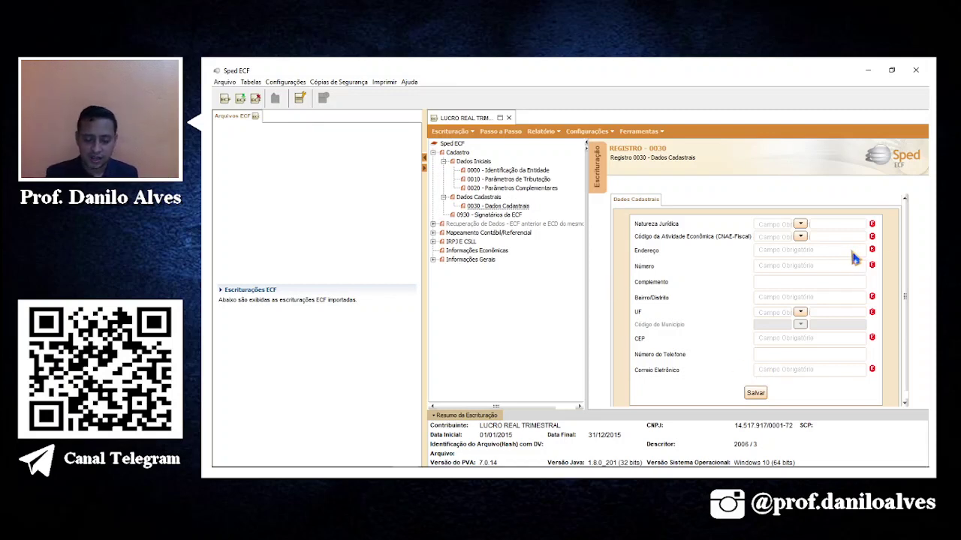
Check signatories in 0930 and the recovered prior ECF balances in E010.
left_click(486, 216)
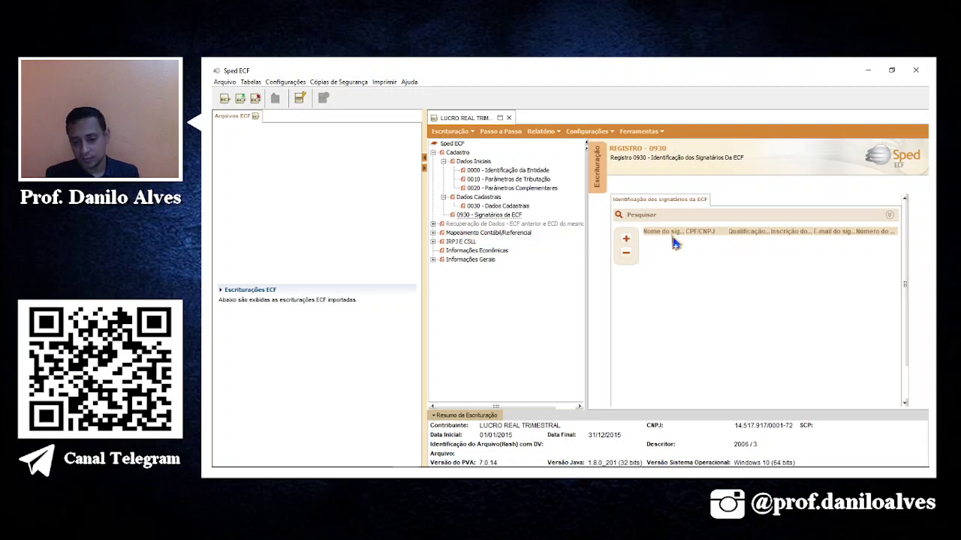
double_click(480, 224)
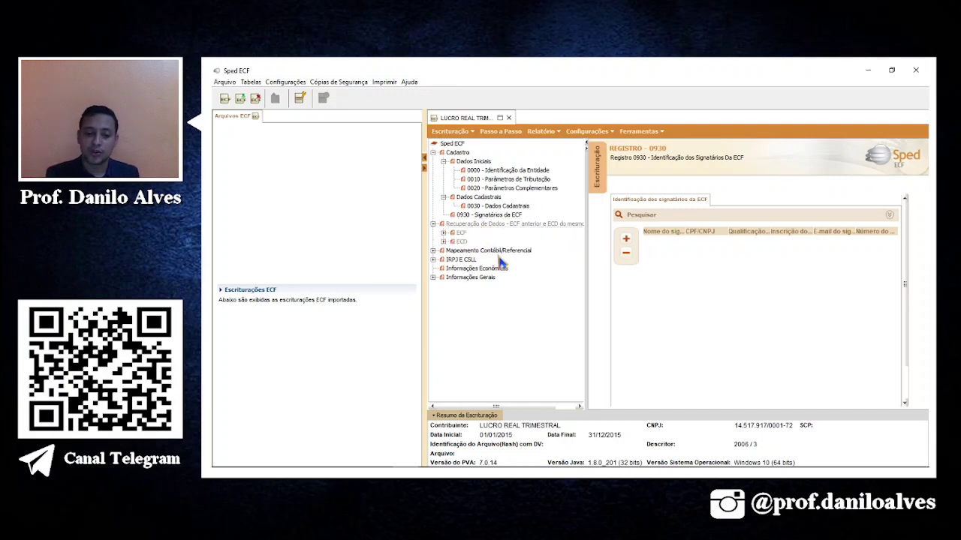
double_click(459, 234)
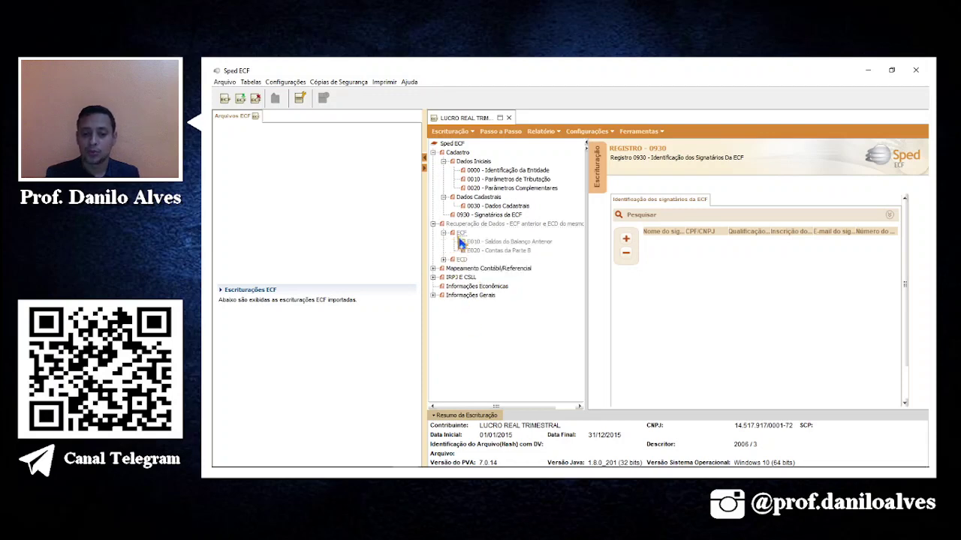
left_click(536, 243)
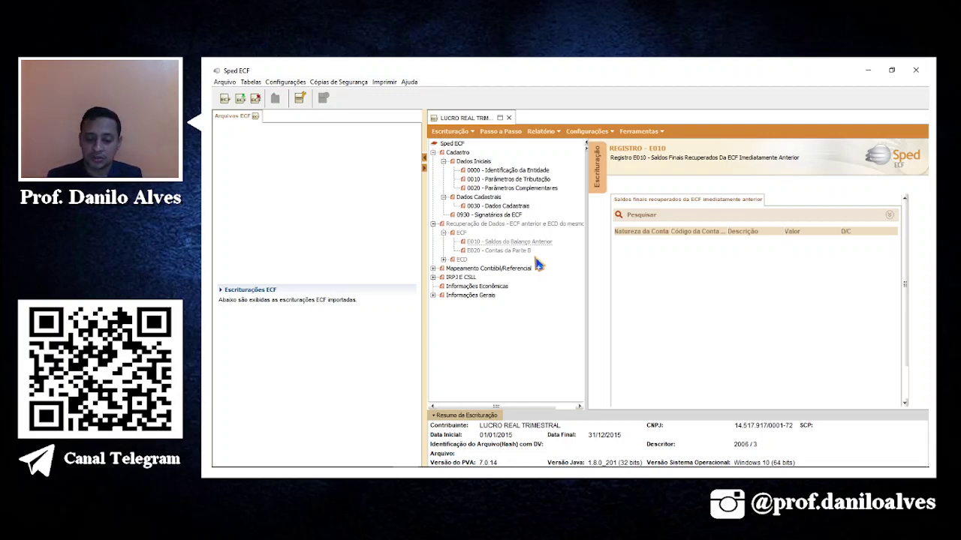
Inspect the recovered 2015 ECD in C040, including its cost centres, balance dates and chart of accounts.
left_click(443, 259)
left_click(484, 269)
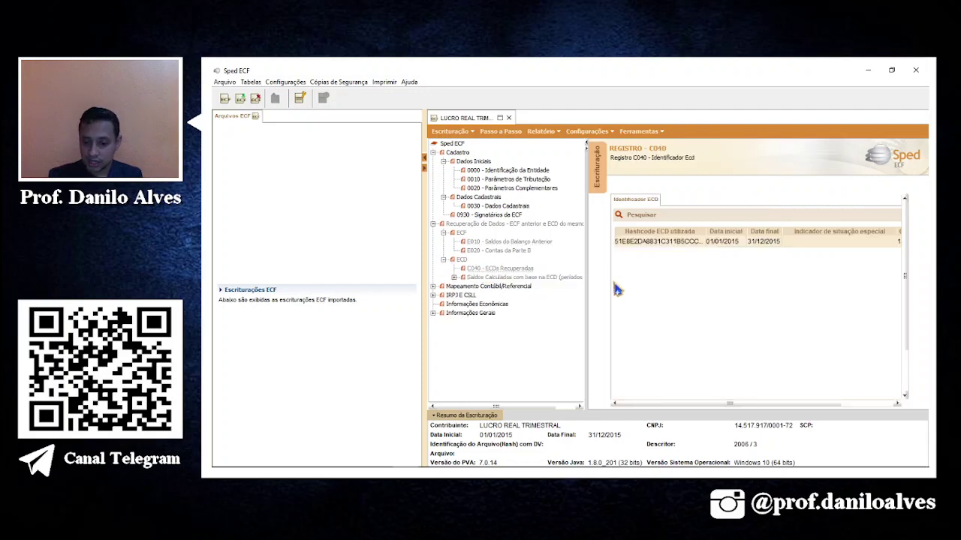
left_click(746, 243)
left_click(740, 327)
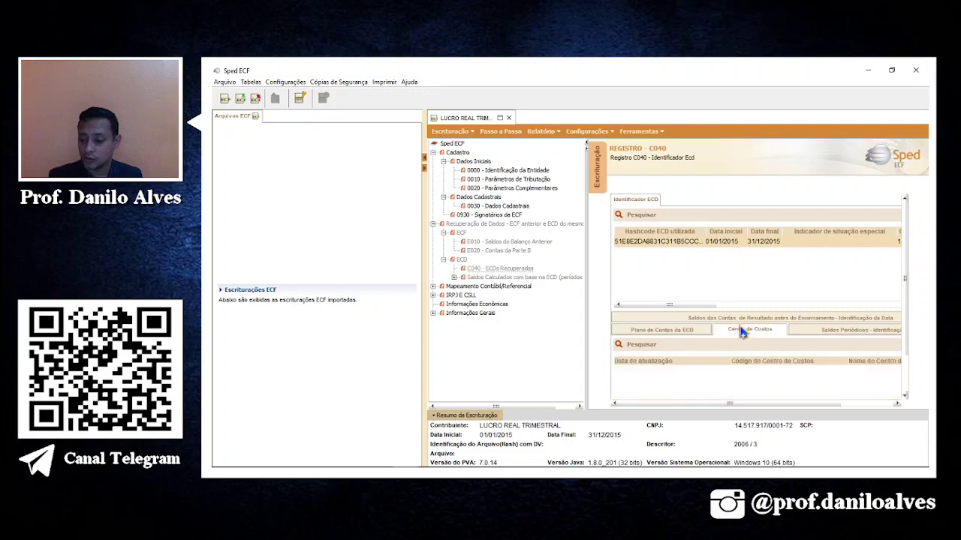
left_click(830, 332)
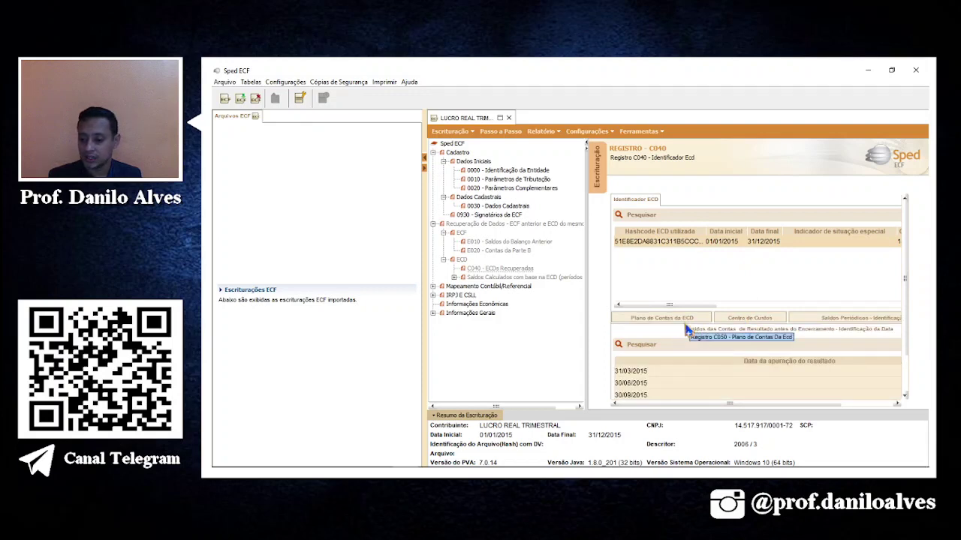
left_click(672, 330)
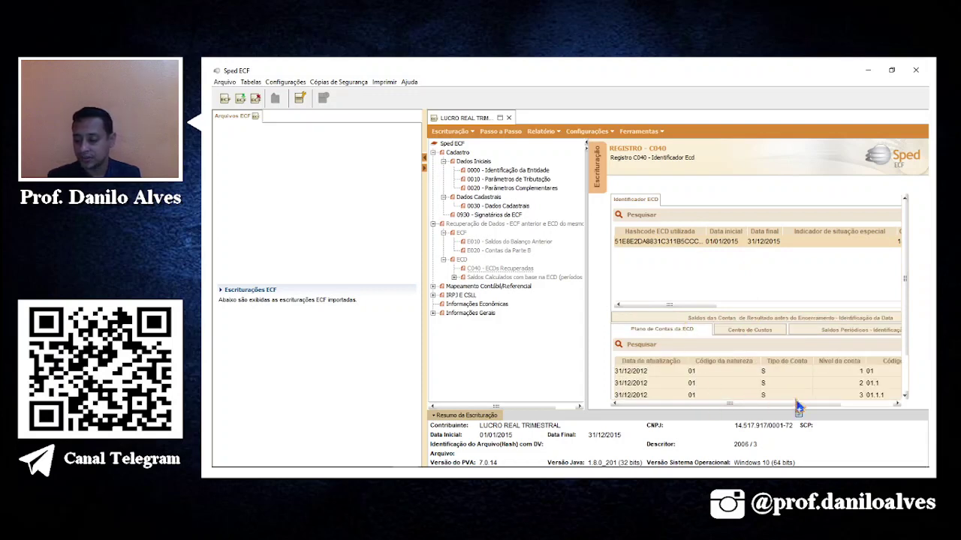
scroll(759, 385, "down", 5)
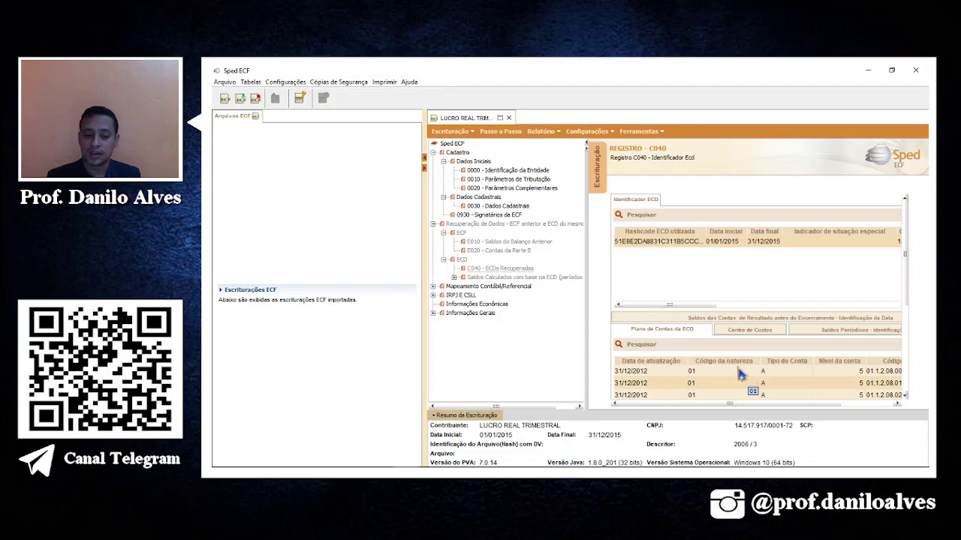
View calculated balances in E155 and E355, then expand Mapeamento Contábil/Referencial.
double_click(507, 277)
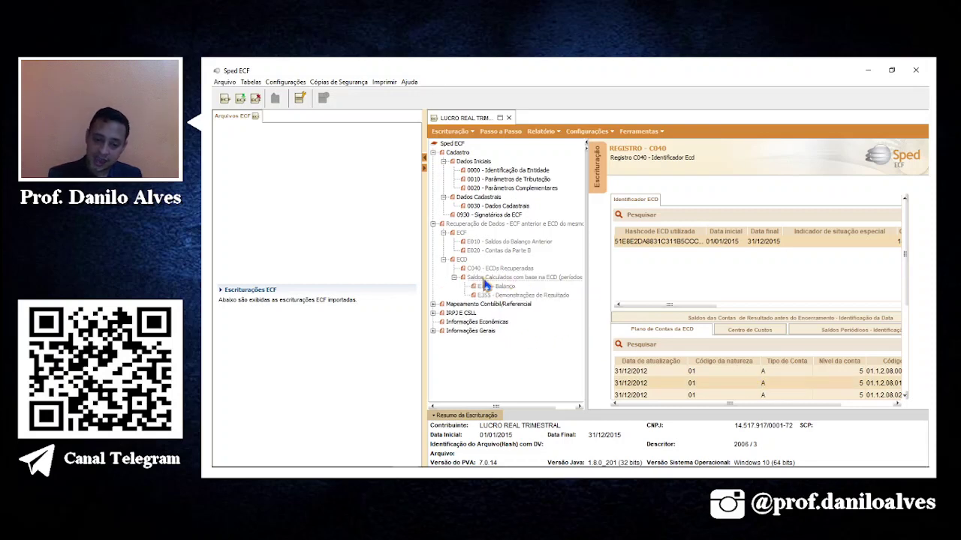
left_click(510, 288)
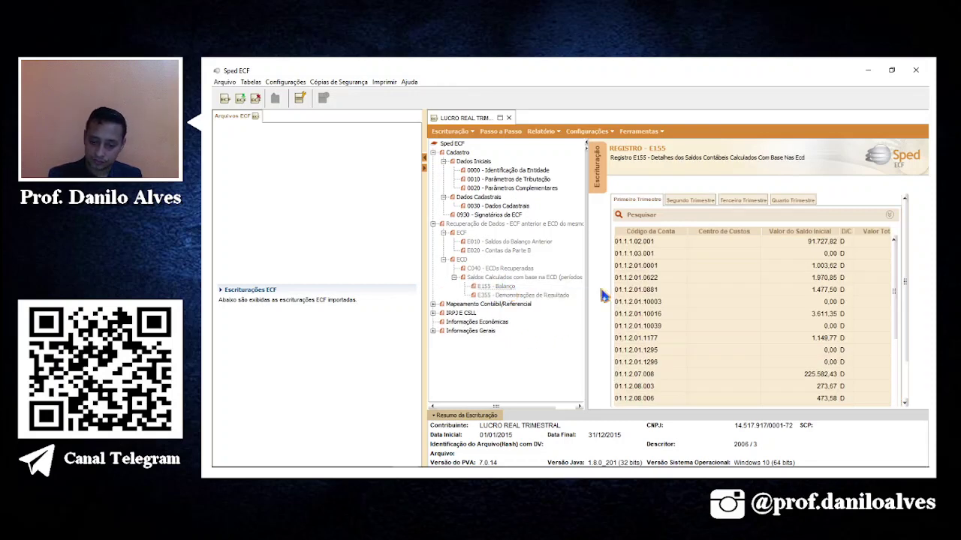
left_click(788, 266)
left_click(548, 298)
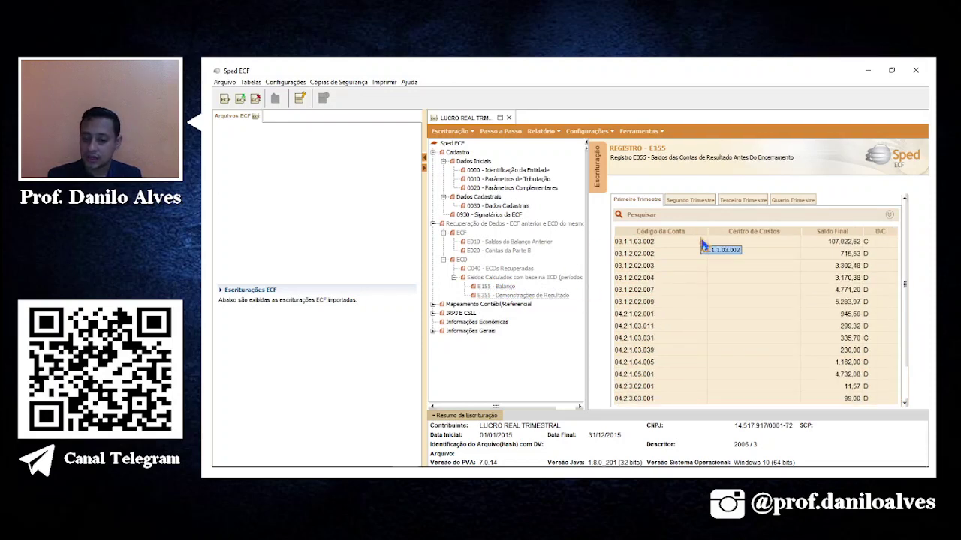
double_click(491, 305)
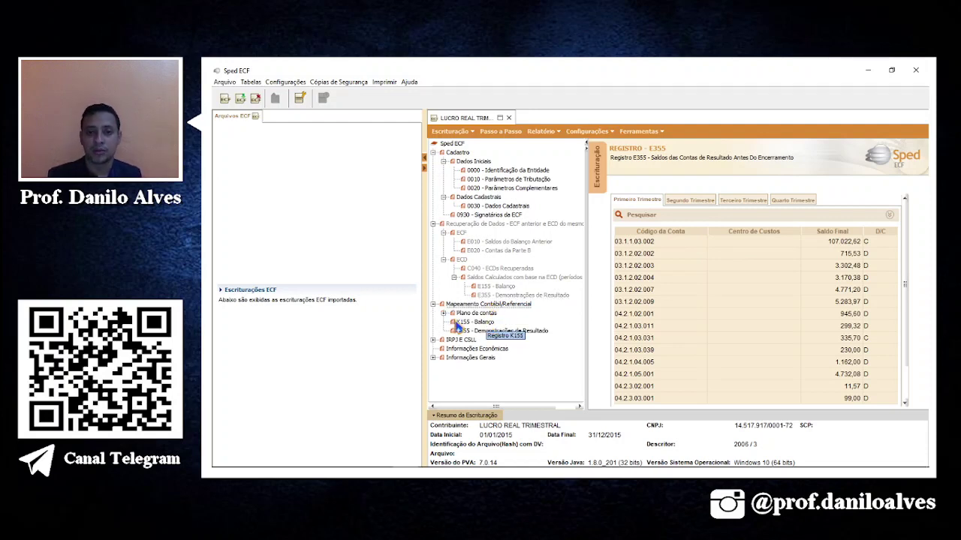
mouse_move(430, 471)
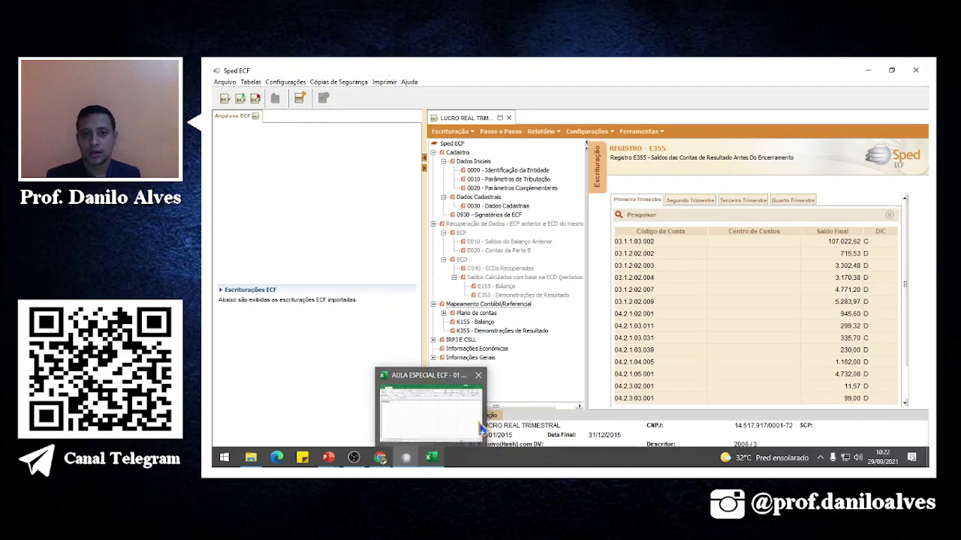
Review the J050 chart of accounts and the Bancos Conta Movimento referential mapping.
double_click(488, 314)
left_click(490, 322)
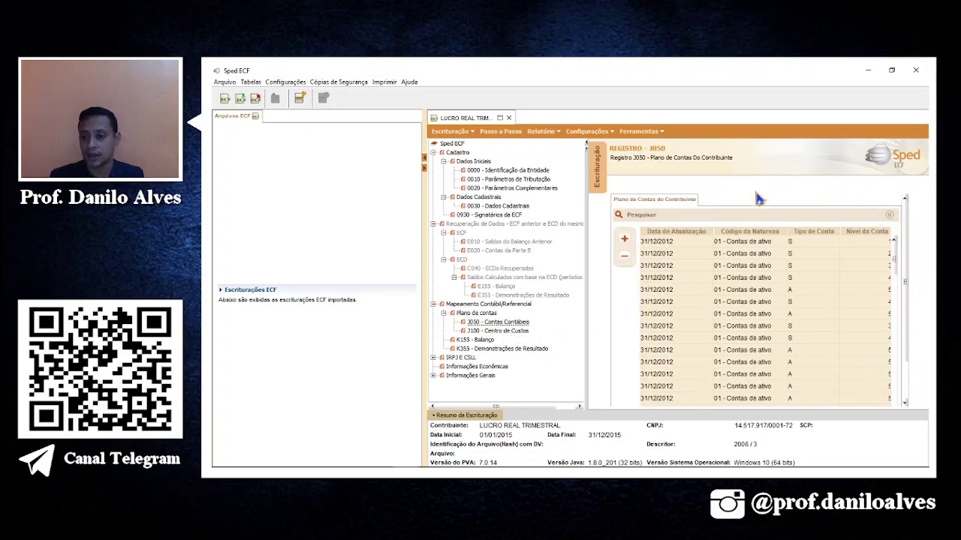
left_click(794, 290)
scroll(805, 292, "down", 2)
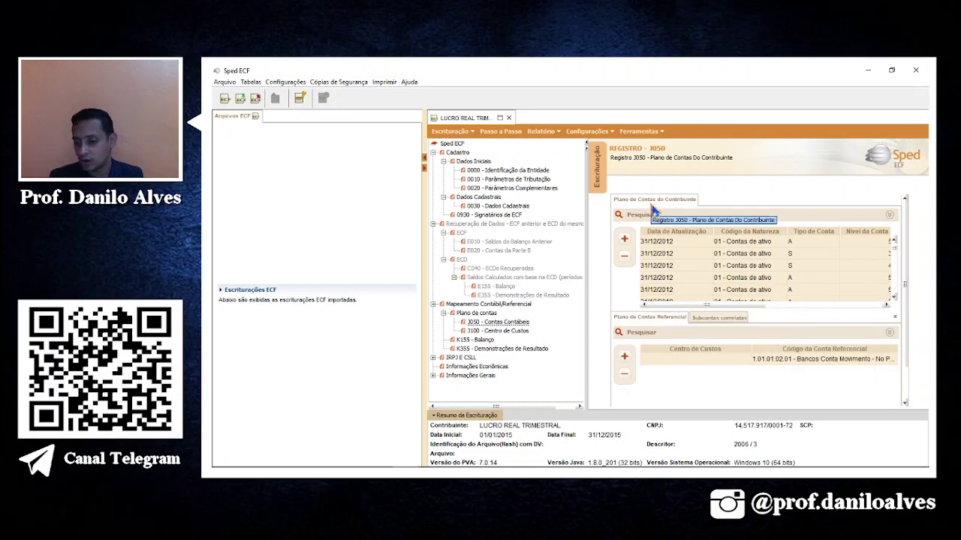
left_click(810, 363)
double_click(813, 366)
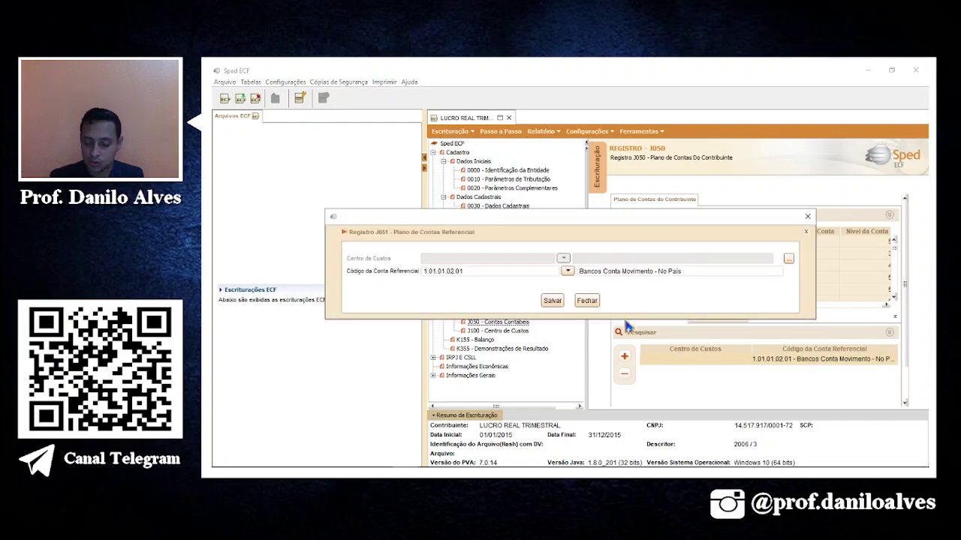
left_click(588, 301)
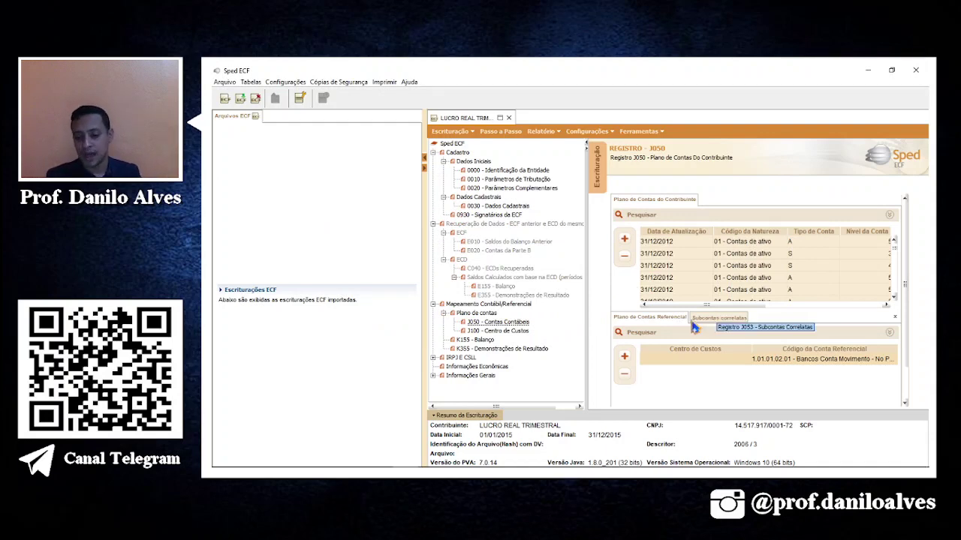
Check J100 cost centres and the Banco do Brasil balance details in K155.
left_click(502, 331)
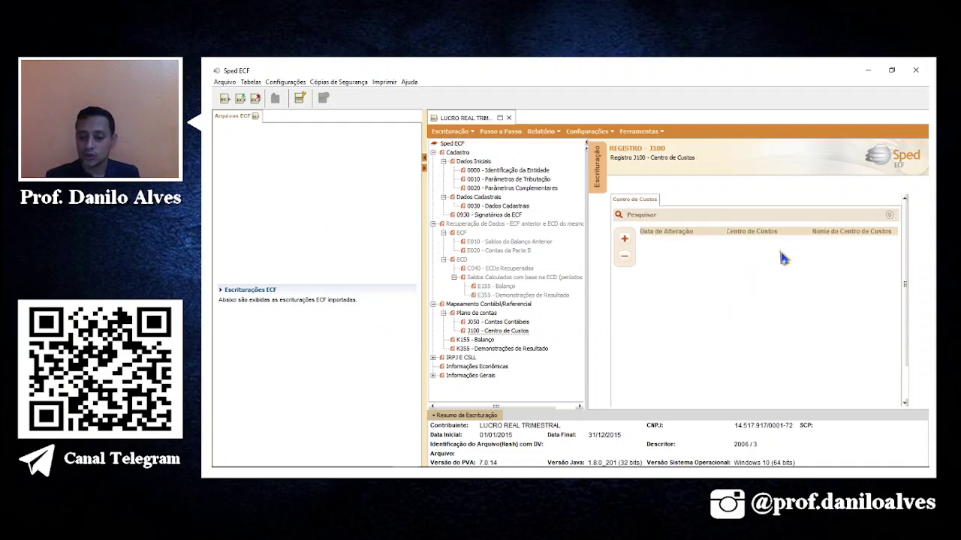
left_click(476, 341)
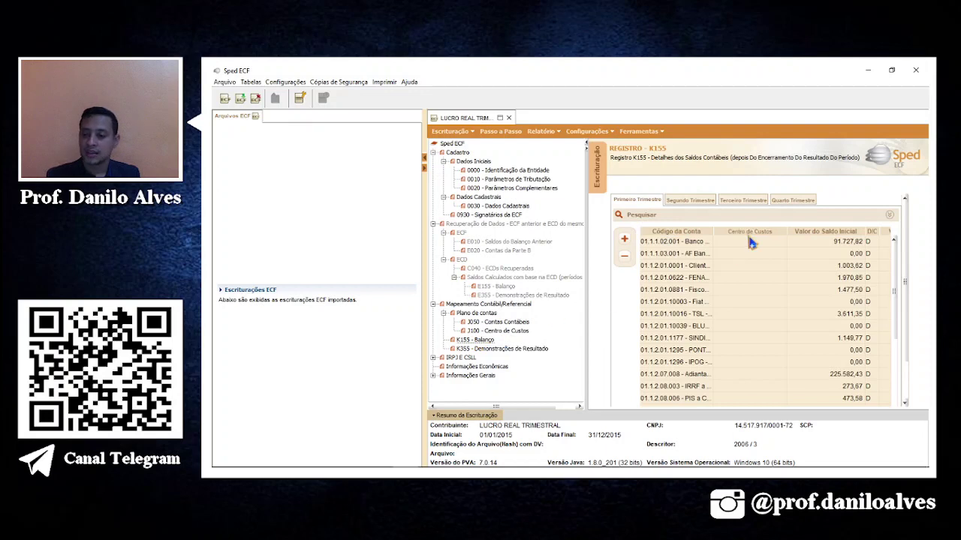
double_click(831, 250)
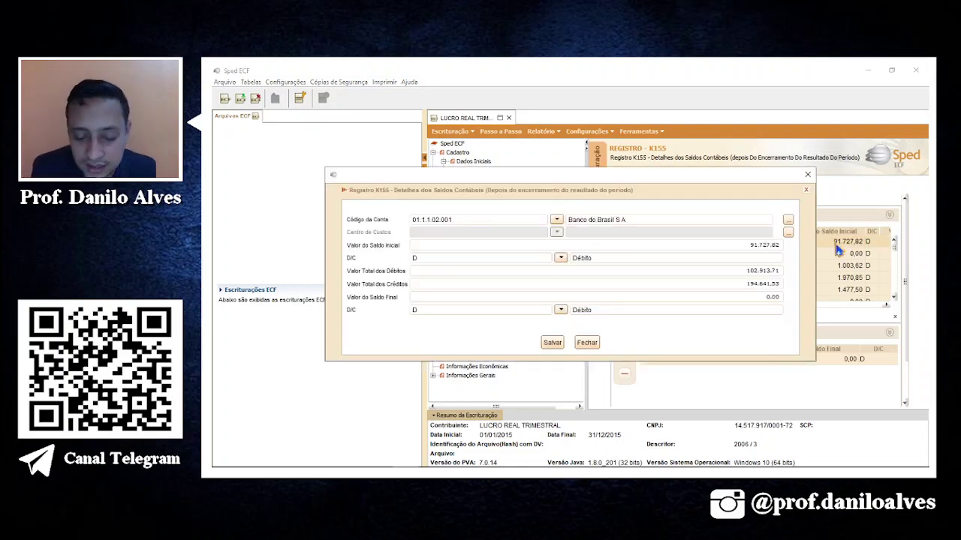
left_click(589, 342)
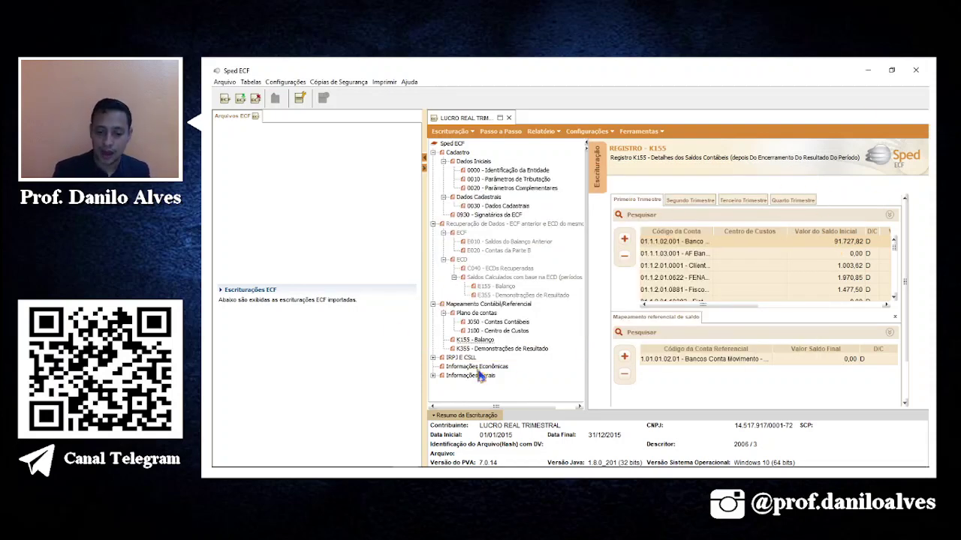
Compare K355 result balances across the first, second and fourth quarters, then expand IRPJ e CSLL.
left_click(523, 350)
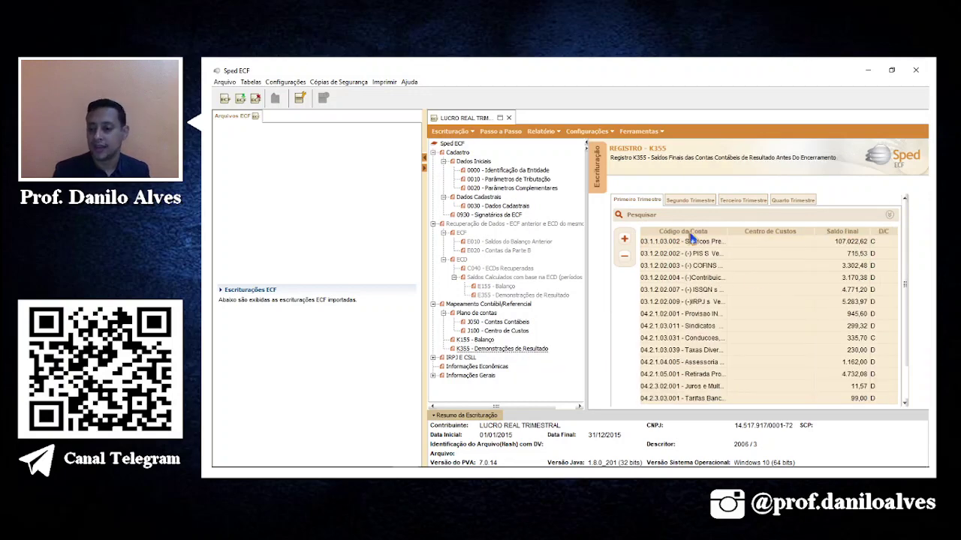
left_click(842, 248)
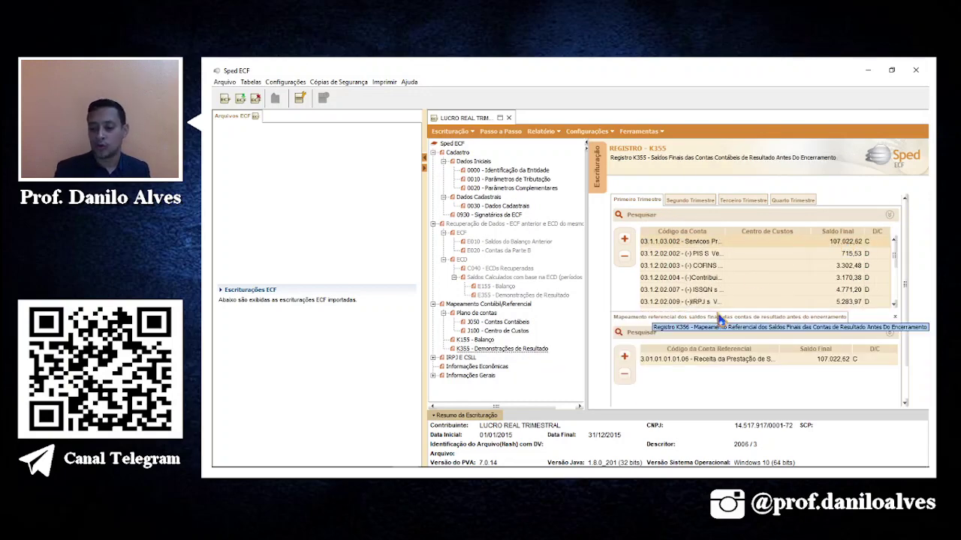
left_click(698, 200)
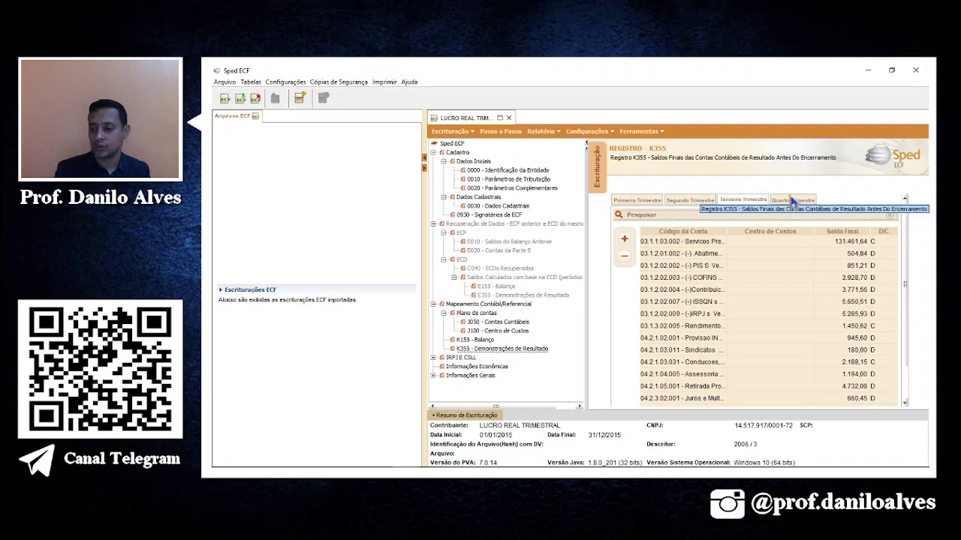
left_click(652, 202)
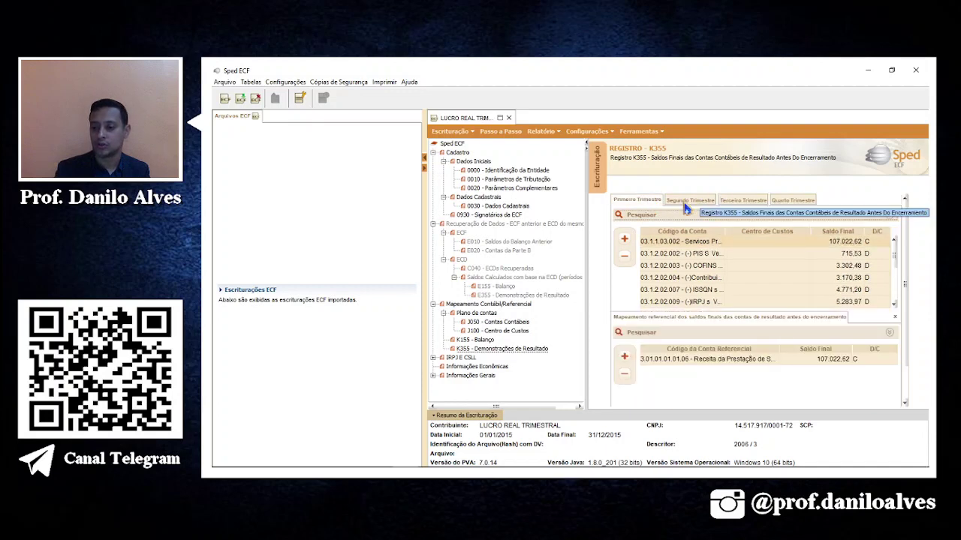
left_click(687, 203)
left_click(793, 200)
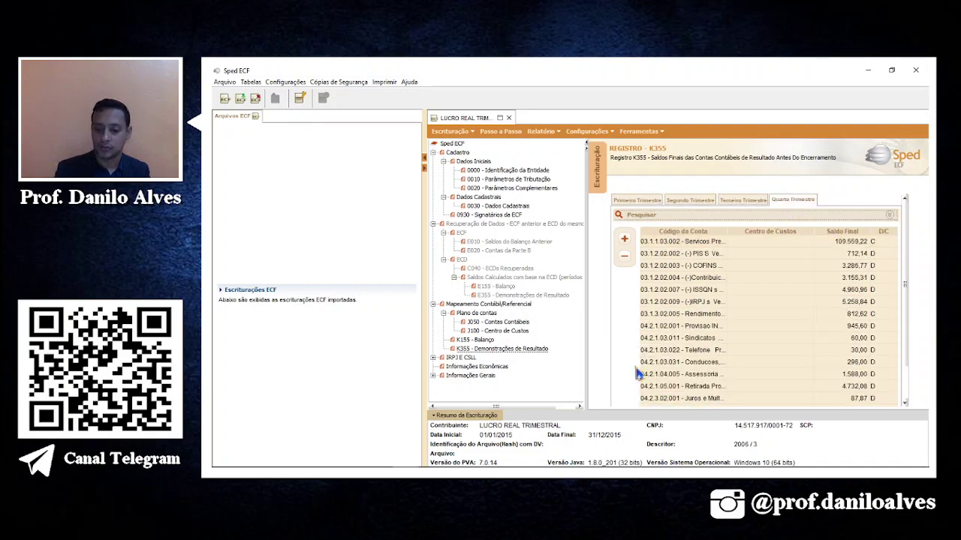
double_click(467, 359)
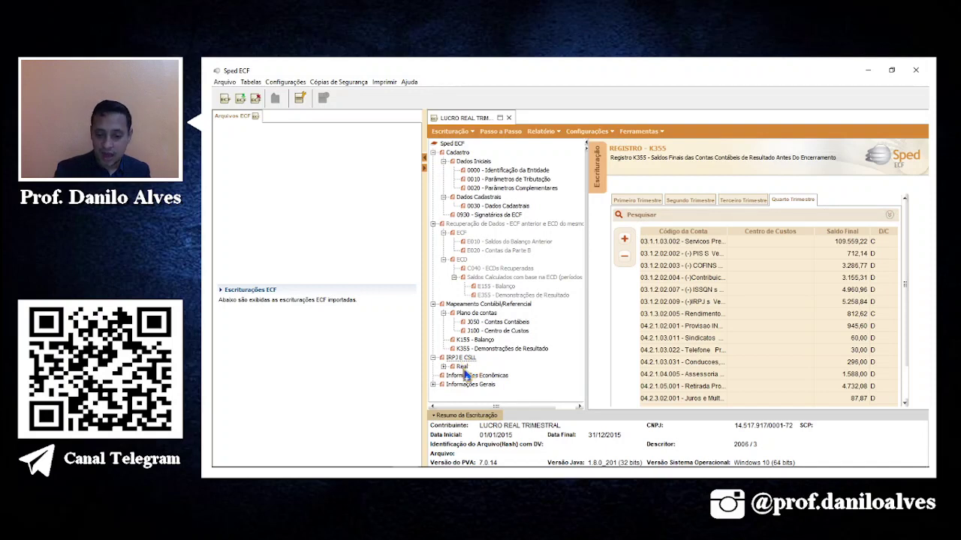
Set L200 valuation method to 1 – Custo Médio Ponderado and save, replicating to other periods.
double_click(463, 368)
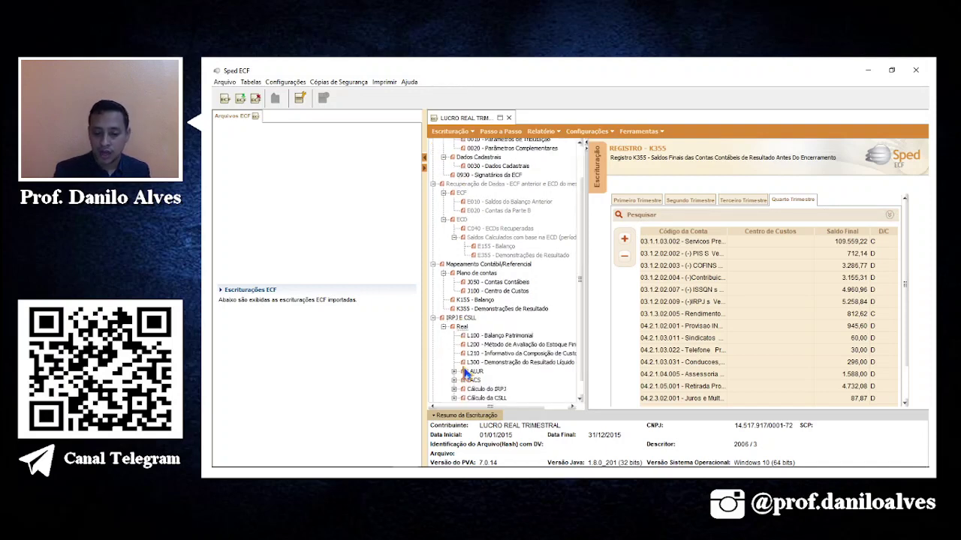
left_click(498, 335)
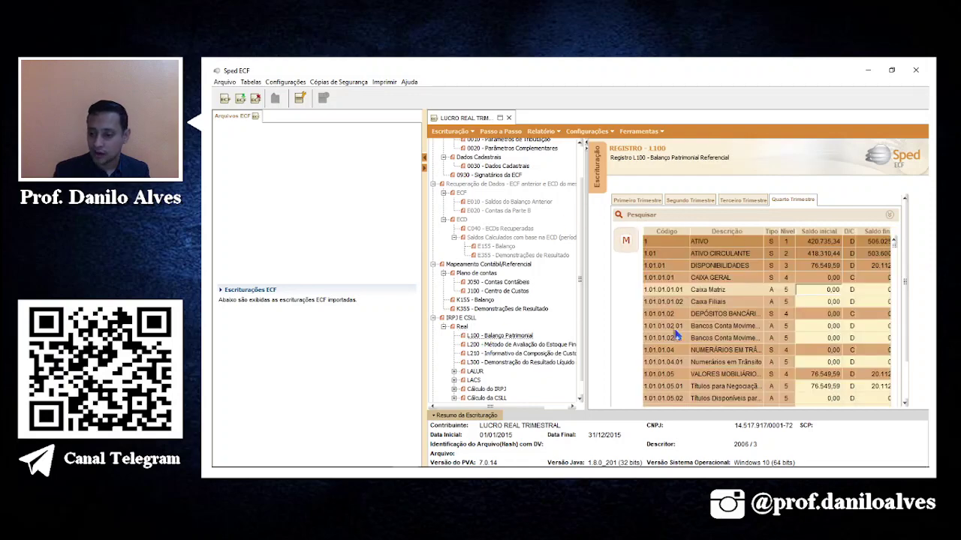
left_click(556, 345)
left_click(791, 221)
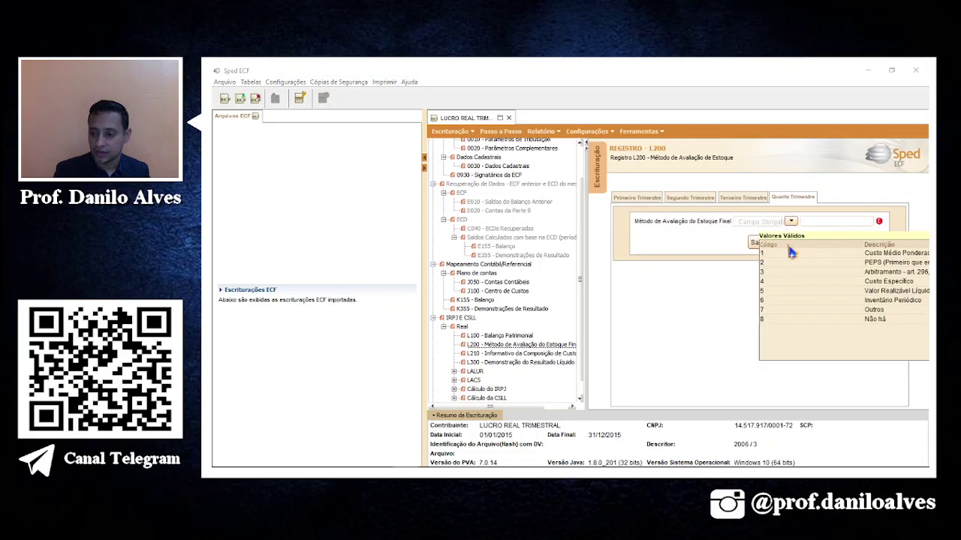
left_click(867, 258)
left_click(761, 244)
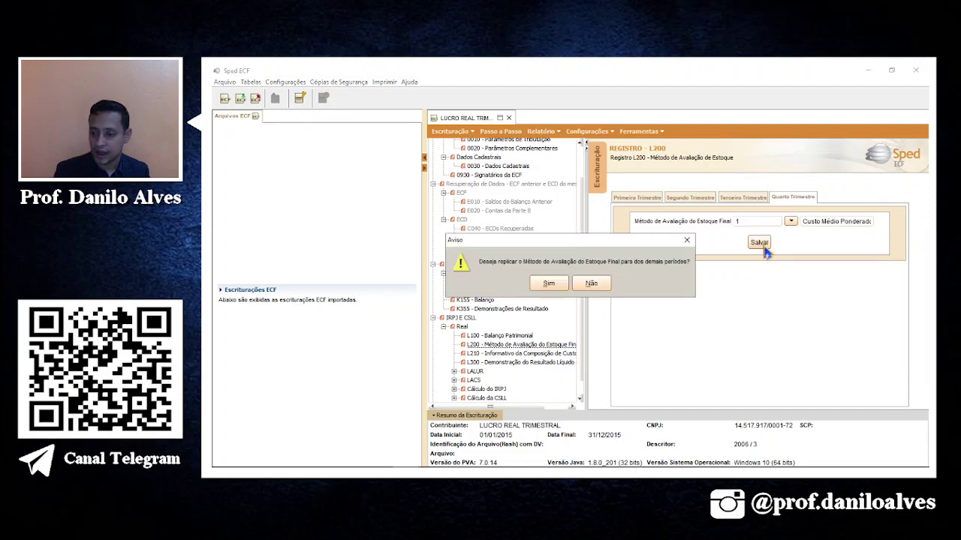
left_click(550, 285)
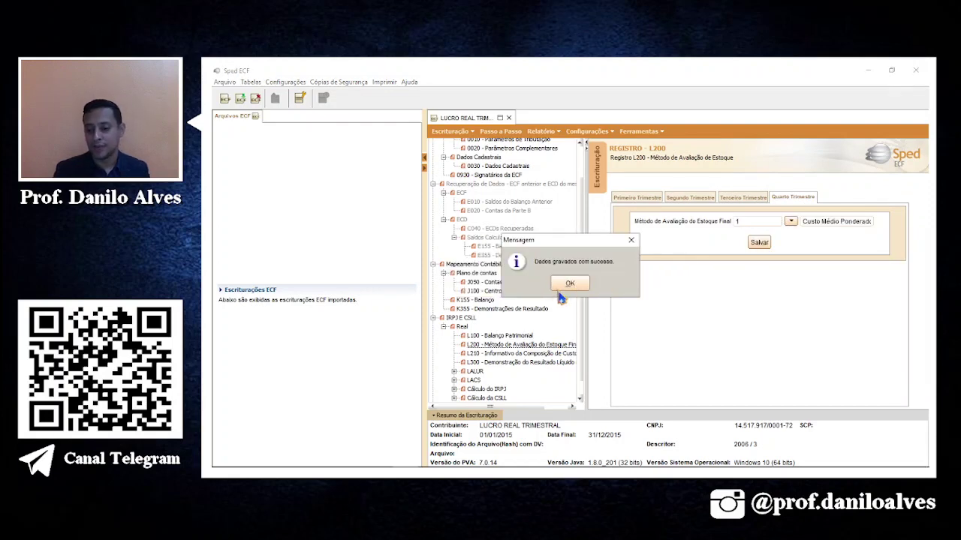
left_click(567, 286)
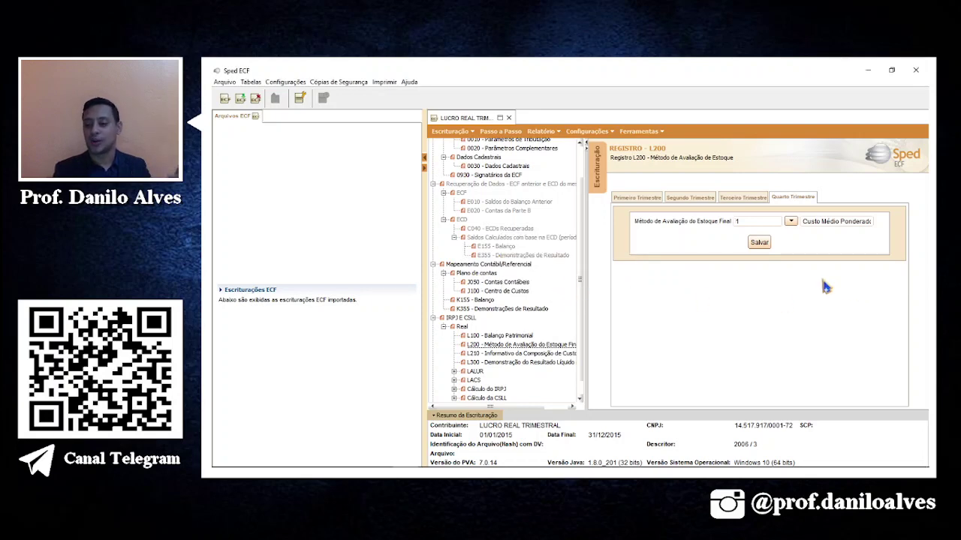
Save L200 again without replicating, then move on to register L210.
left_click(764, 245)
left_click(592, 285)
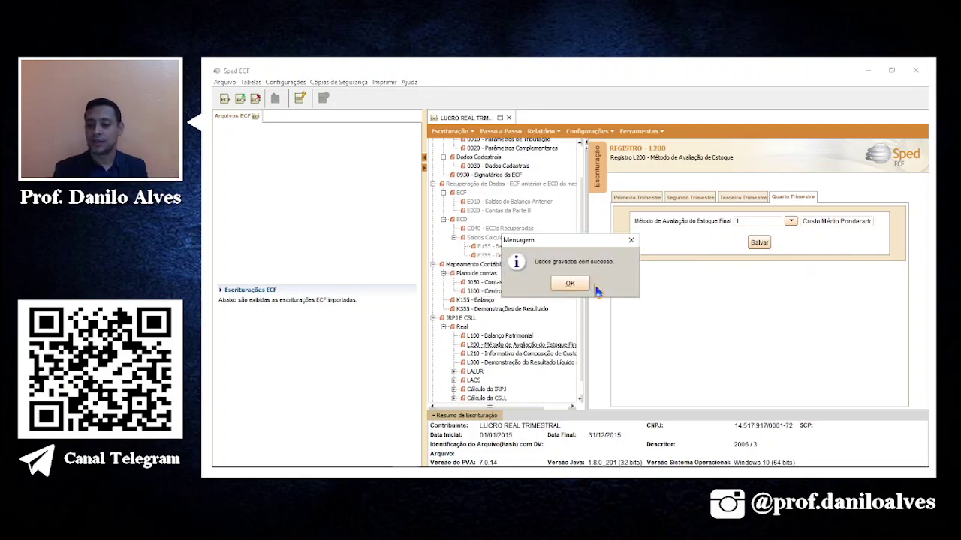
left_click(585, 286)
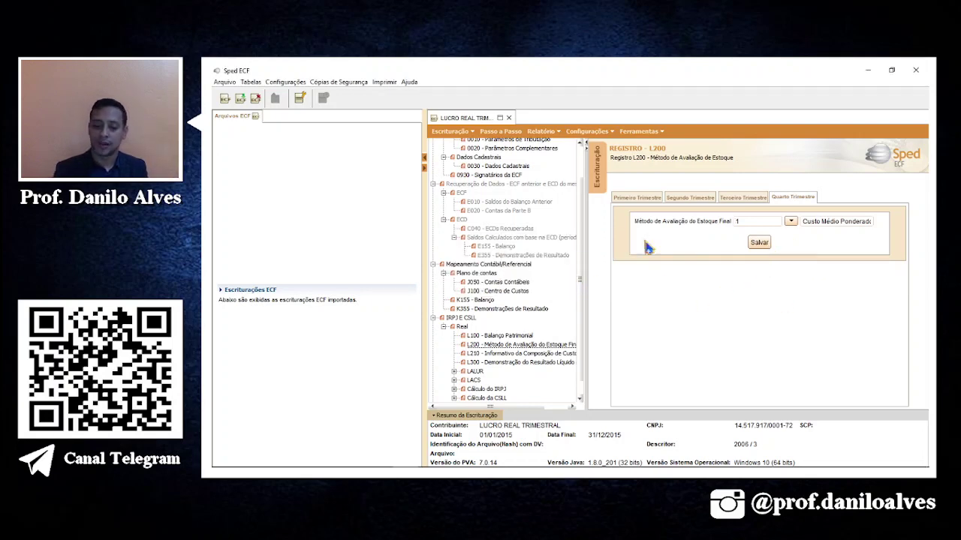
left_click(485, 354)
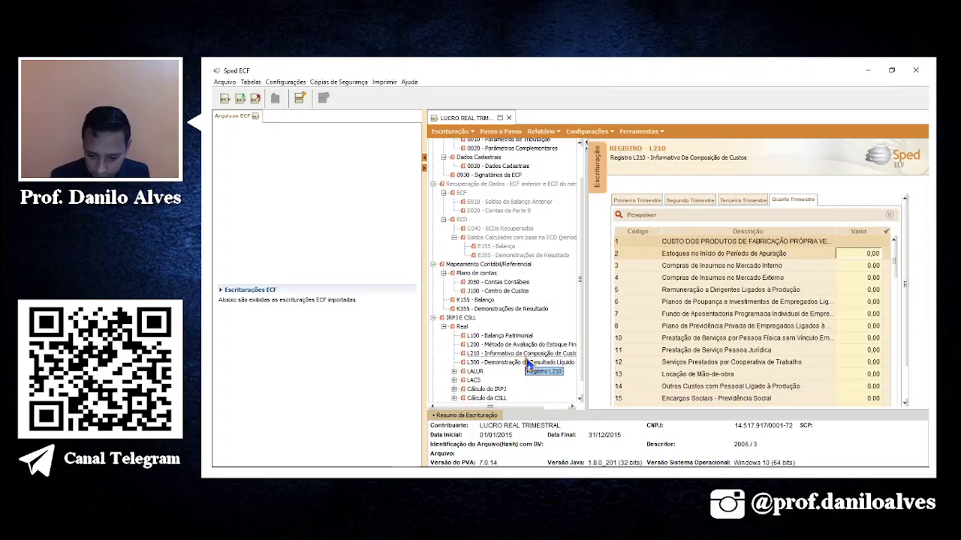
Review L300 net result, then open the LALUR Part A M300 Lucro Real statement.
scroll(487, 390, "down", 1)
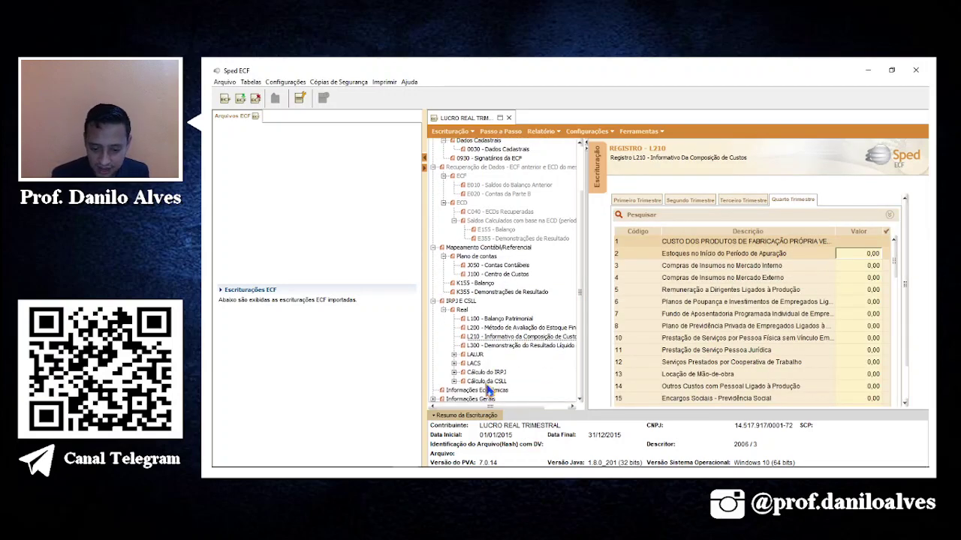
left_click(491, 347)
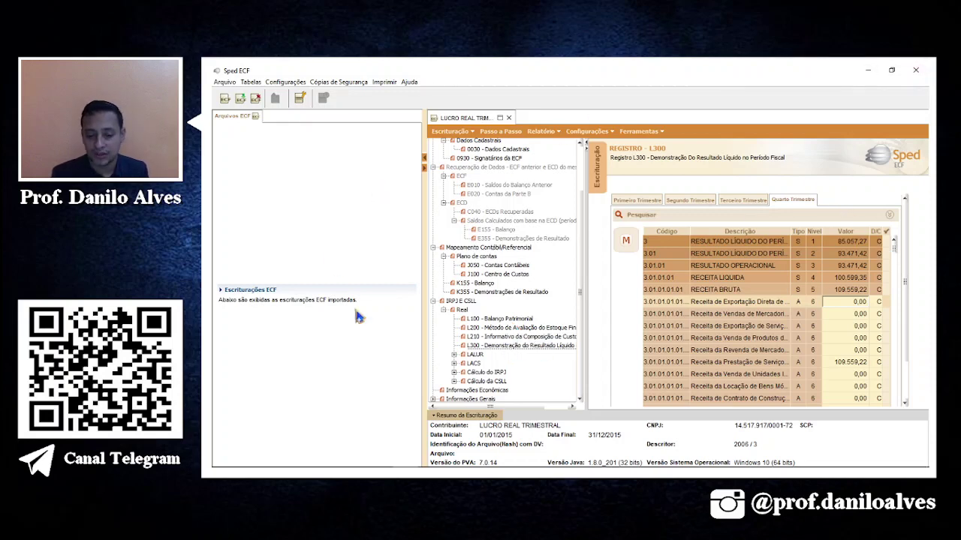
left_click(454, 355)
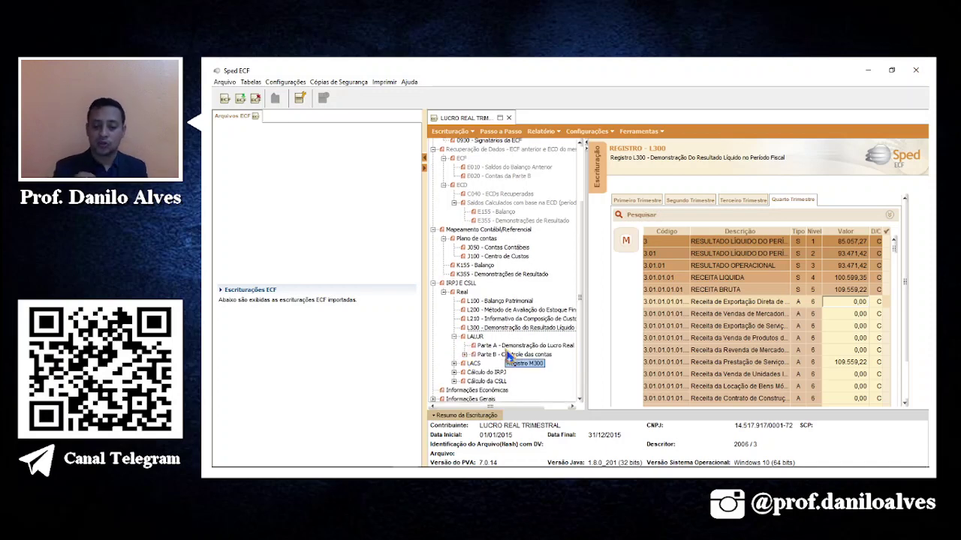
left_click(514, 348)
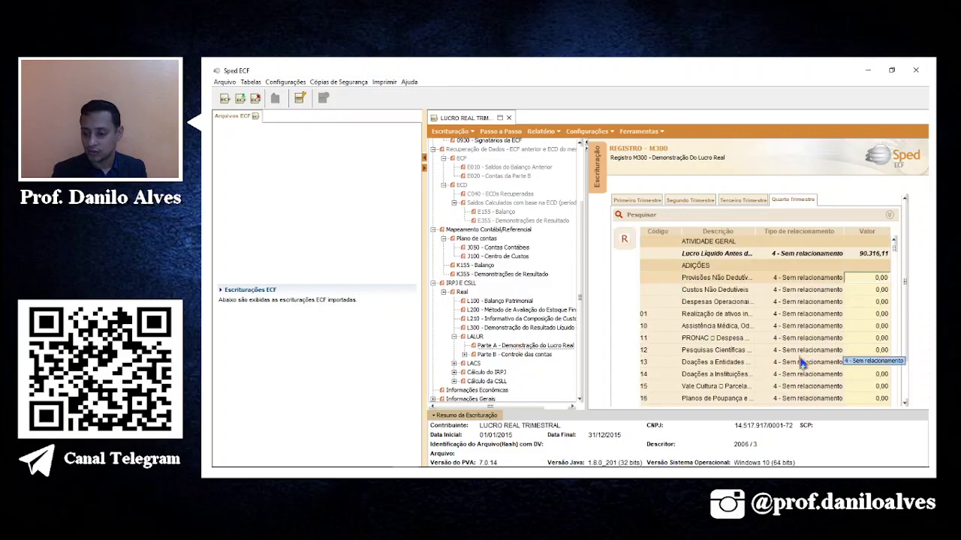
Scroll through the M300 rows to the fourth-quarter lines, resizing panels to widen the table.
scroll(801, 363, "down", 8)
scroll(801, 363, "down", 10)
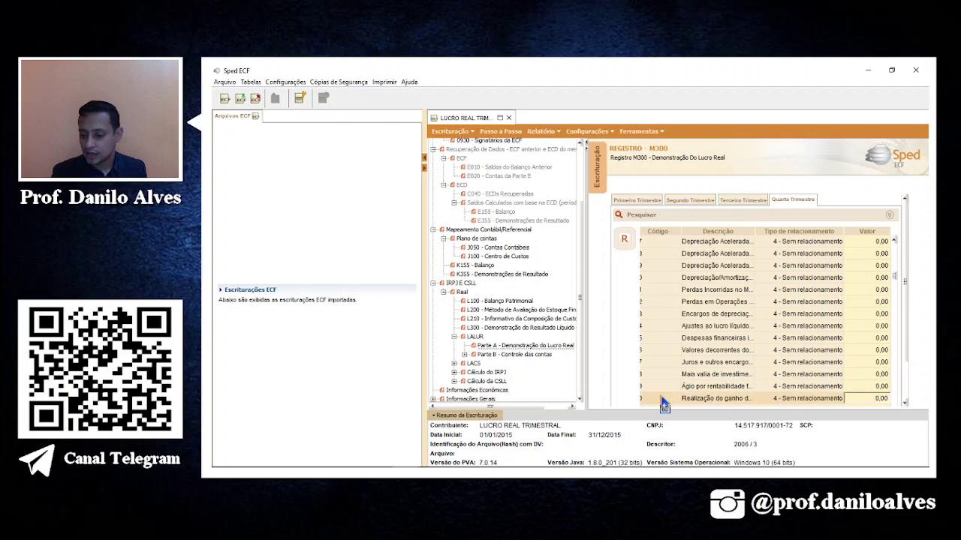
left_click(665, 387)
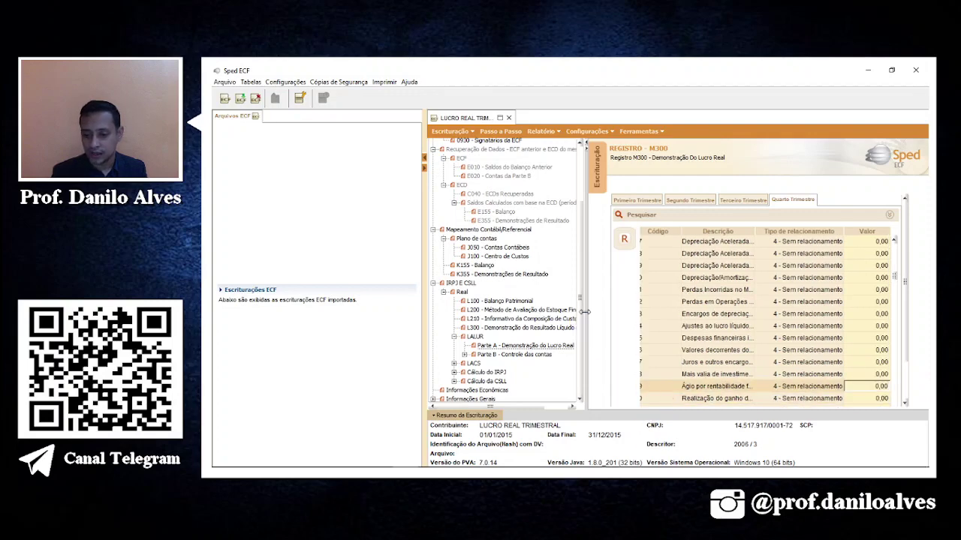
left_click_drag(584, 312, 528, 319)
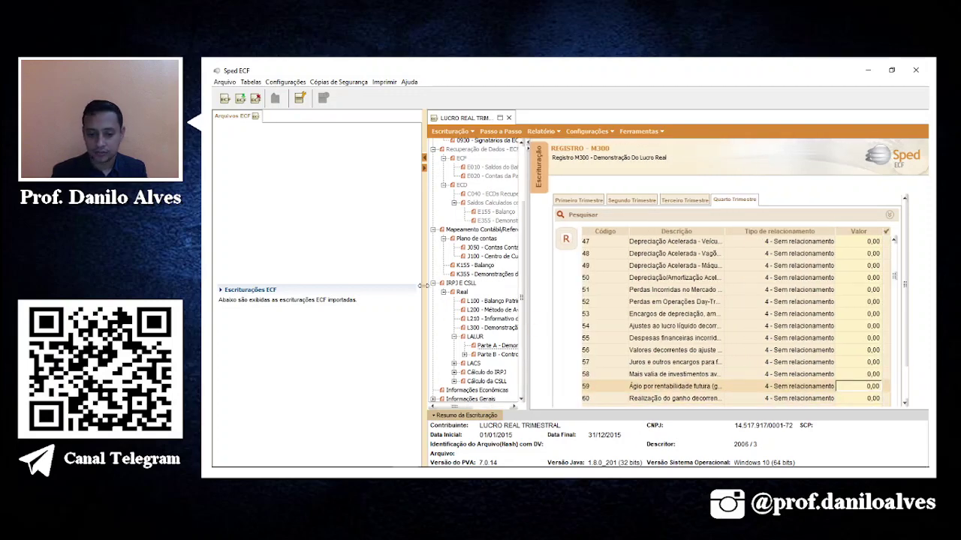
left_click_drag(423, 282, 349, 299)
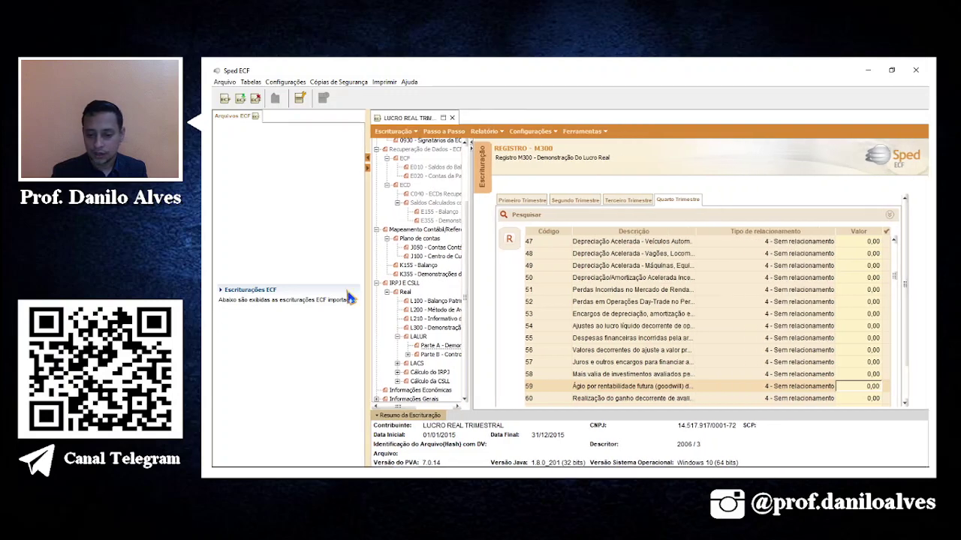
scroll(708, 375, "down", 5)
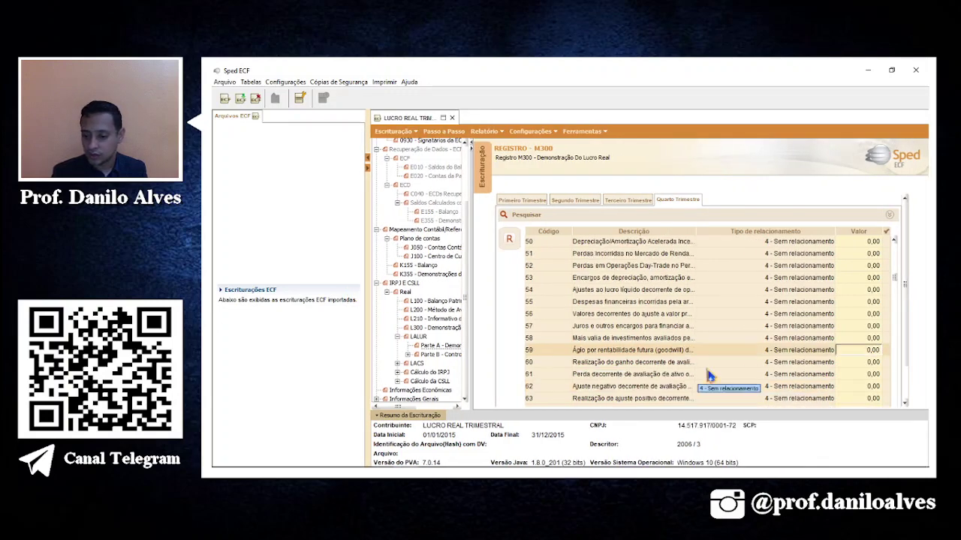
scroll(708, 375, "down", 20)
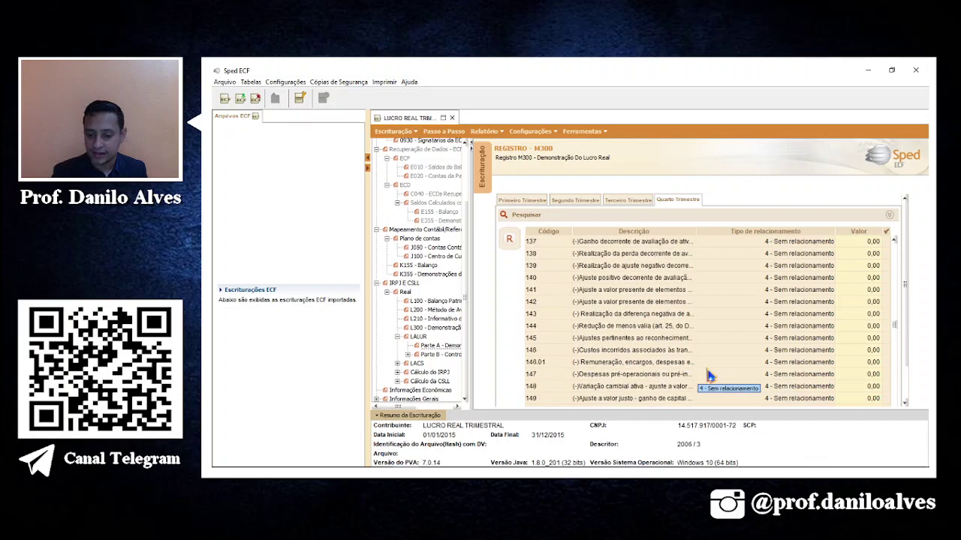
scroll(708, 376, "down", 20)
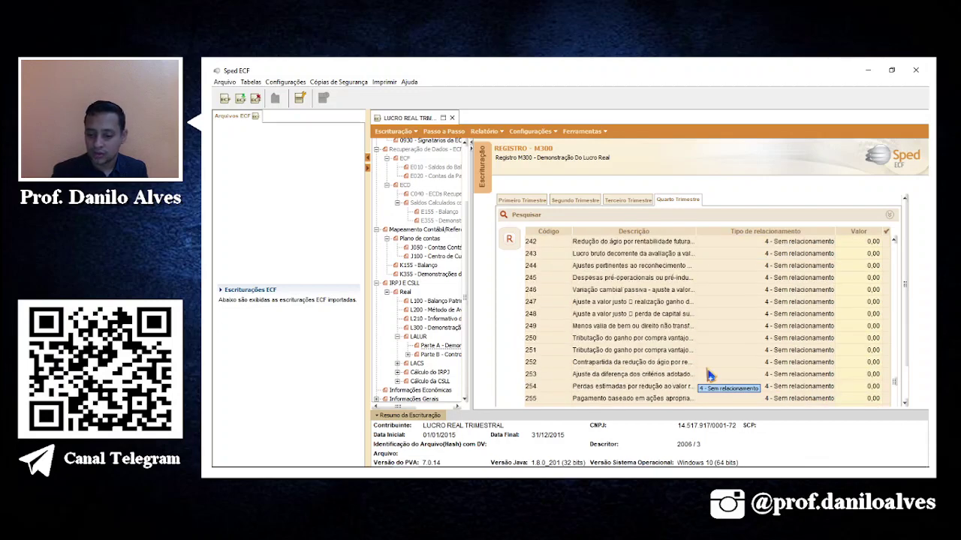
scroll(710, 375, "down", 10)
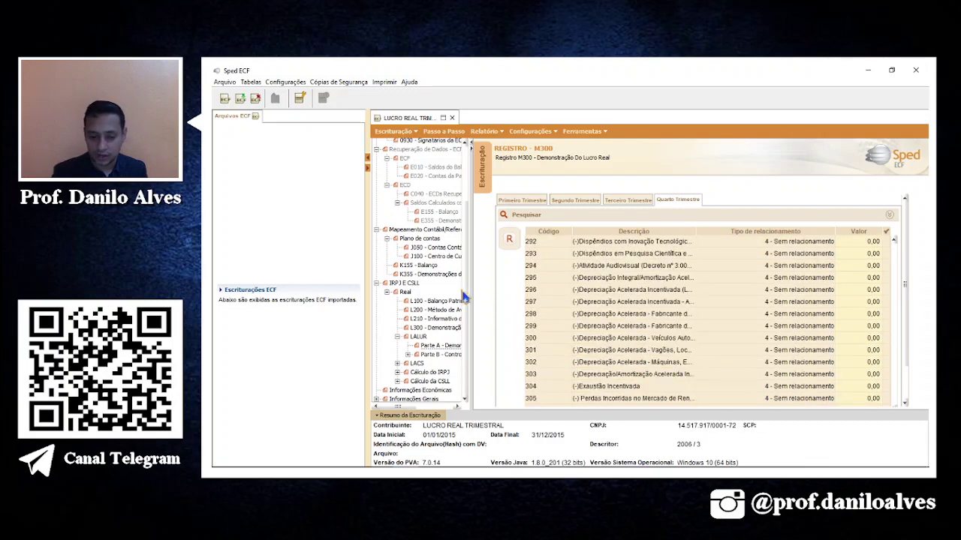
left_click_drag(468, 256, 529, 256)
Browse the LALUR Part B registers, including entries without effect on Part A, then return to Part A.
double_click(447, 355)
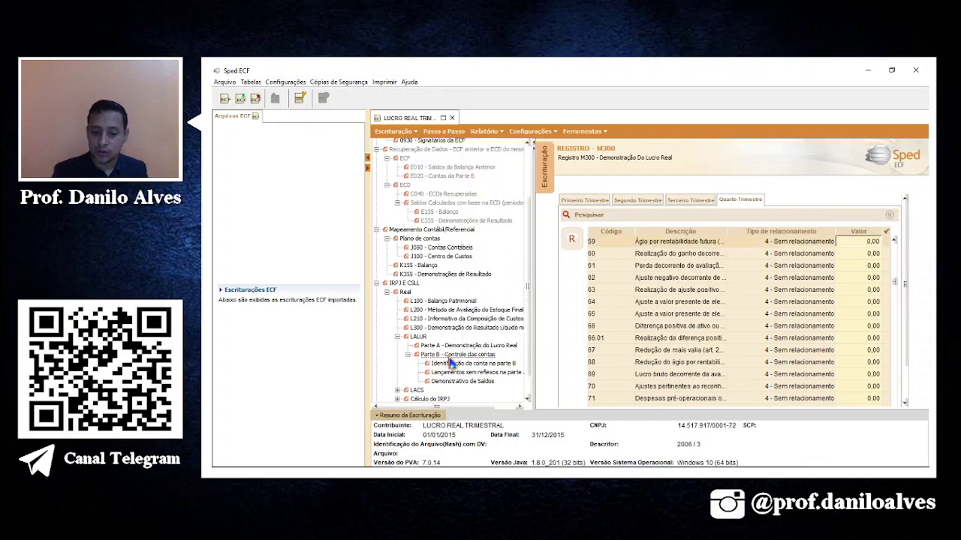
left_click(464, 364)
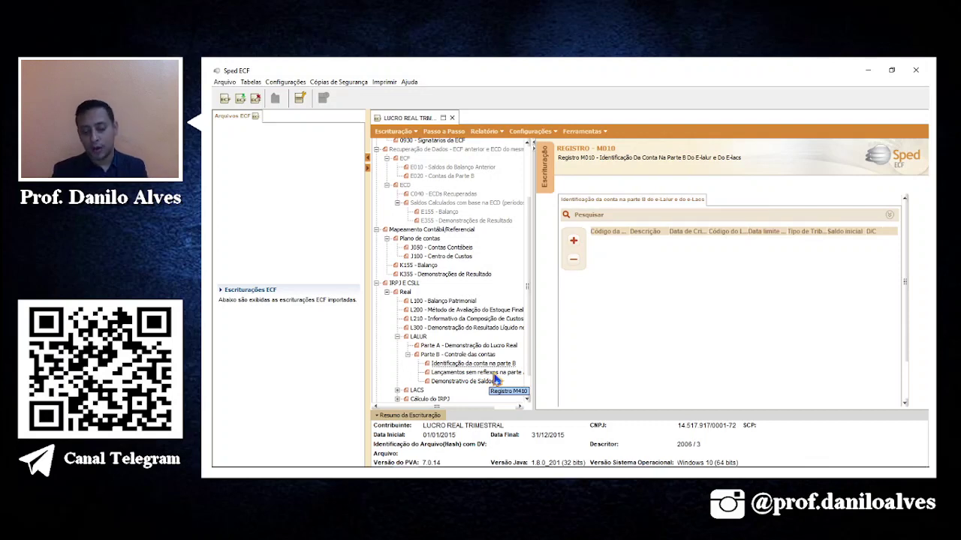
left_click(494, 375)
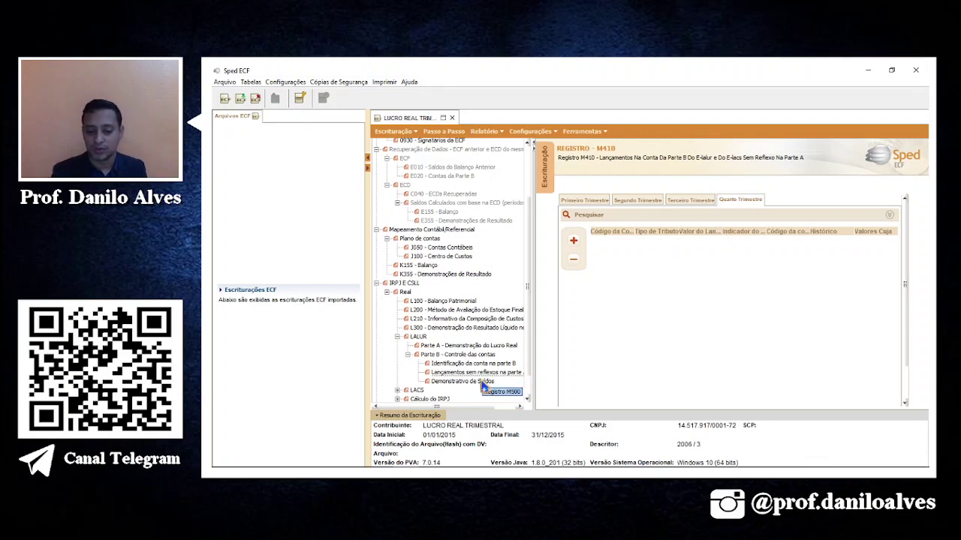
left_click(455, 364)
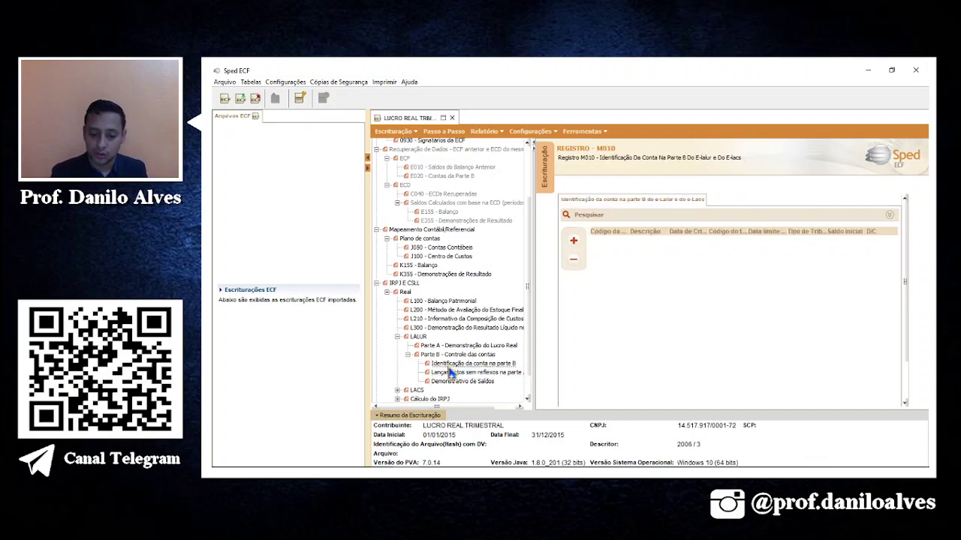
double_click(448, 354)
left_click(450, 345)
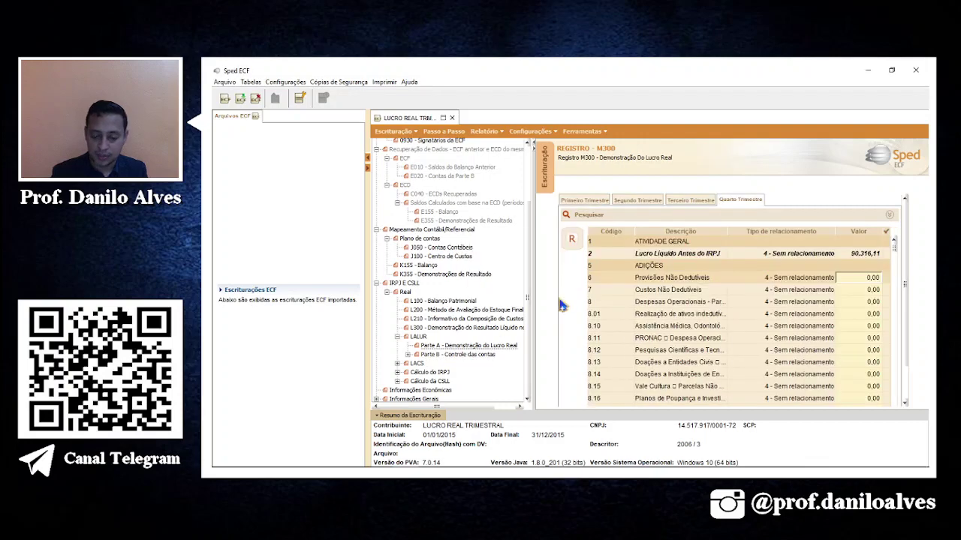
Open LACS Part A, then M500 first-quarter balances, and expand Cálculo do IRPJ.
double_click(418, 363)
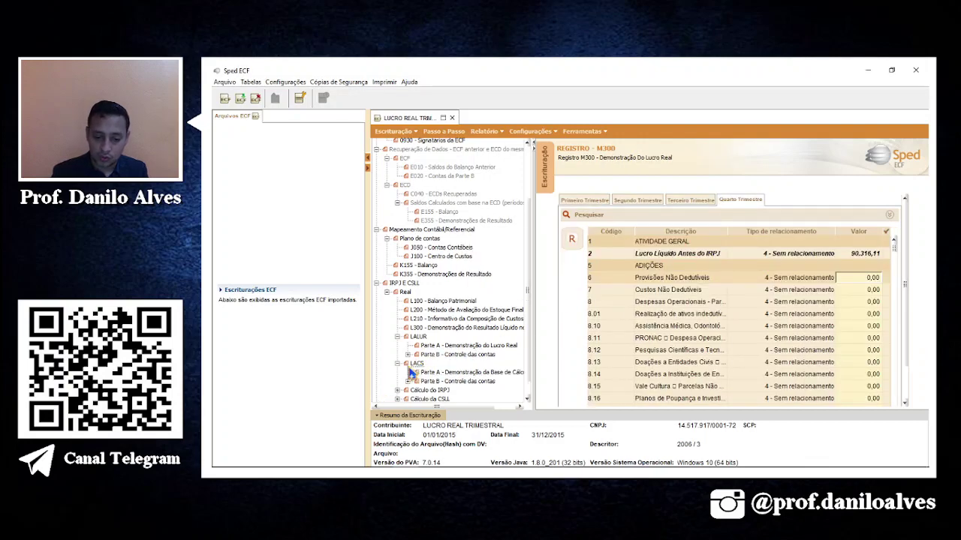
left_click(433, 375)
double_click(445, 382)
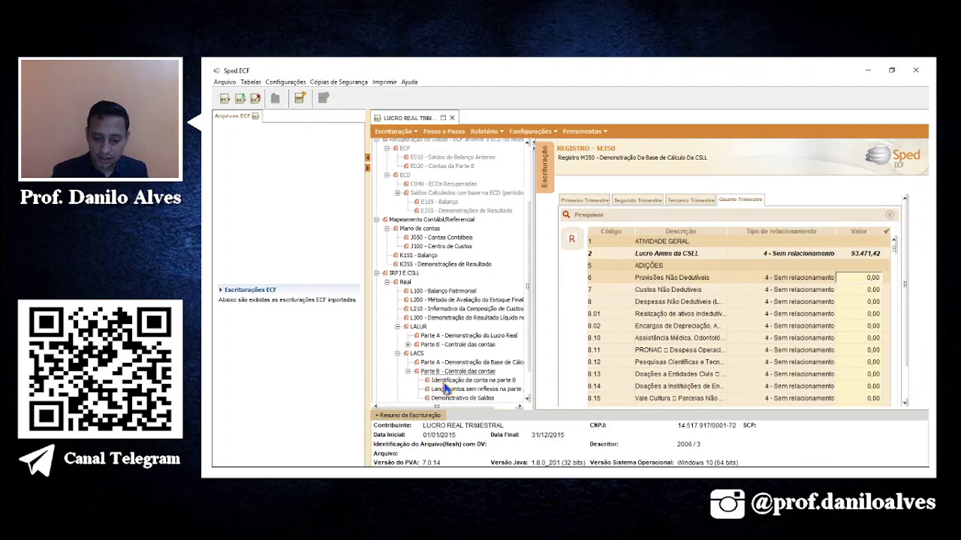
scroll(453, 380, "down", 1)
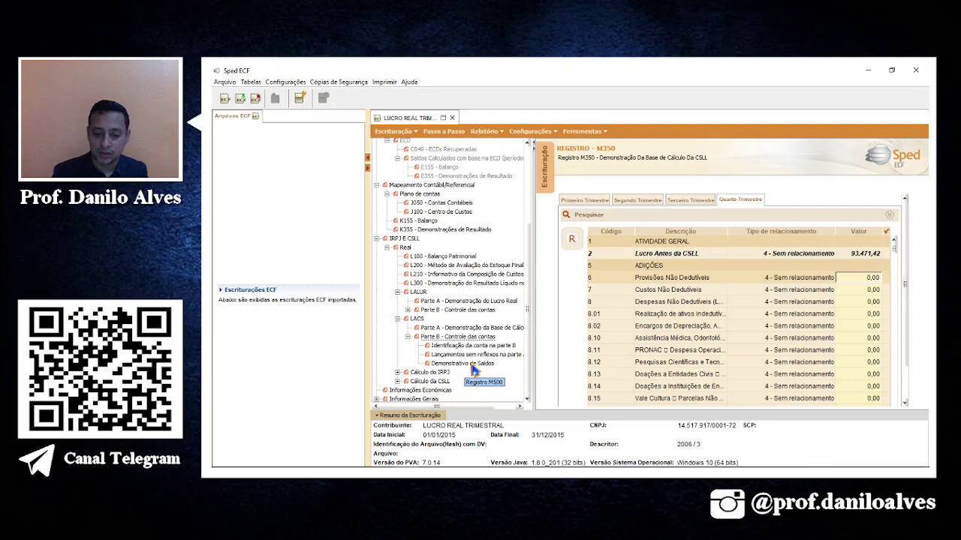
left_click(472, 365)
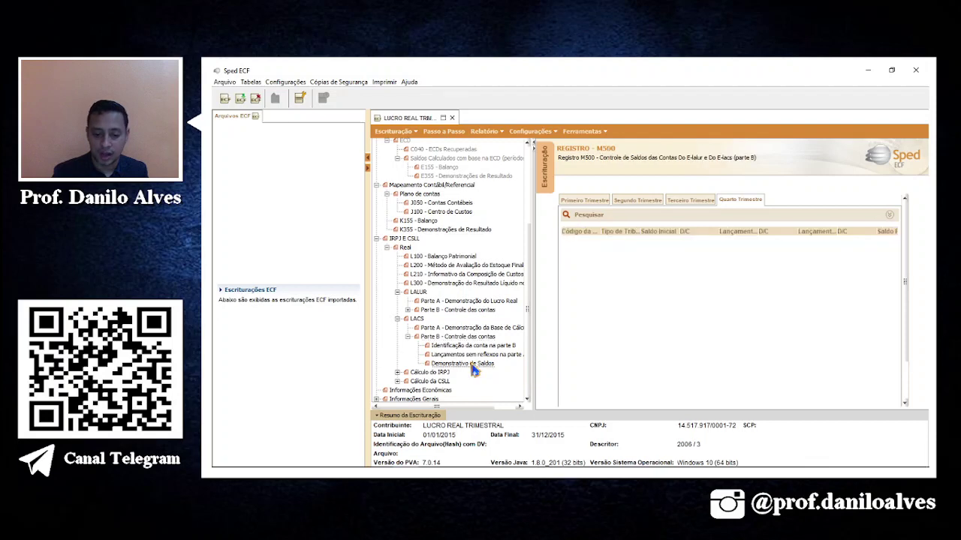
left_click(599, 201)
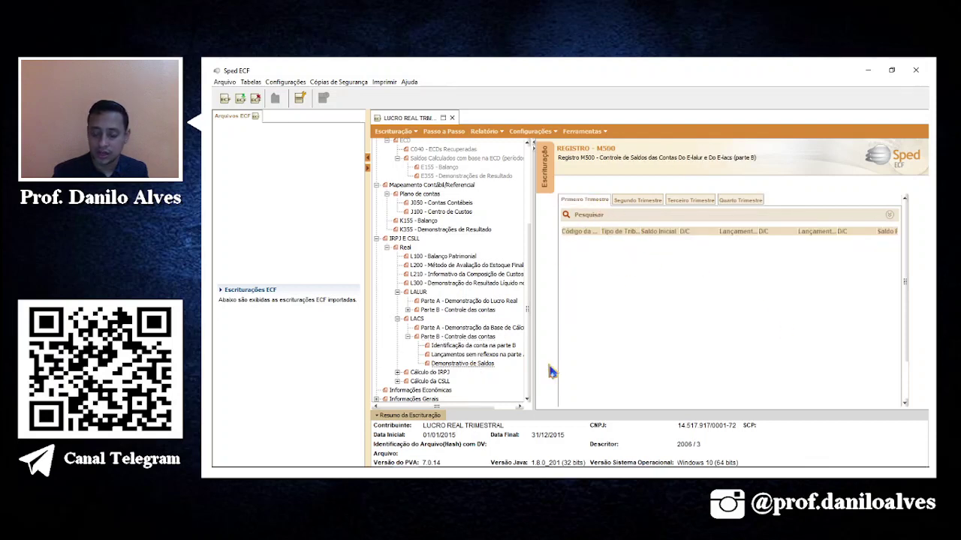
double_click(439, 373)
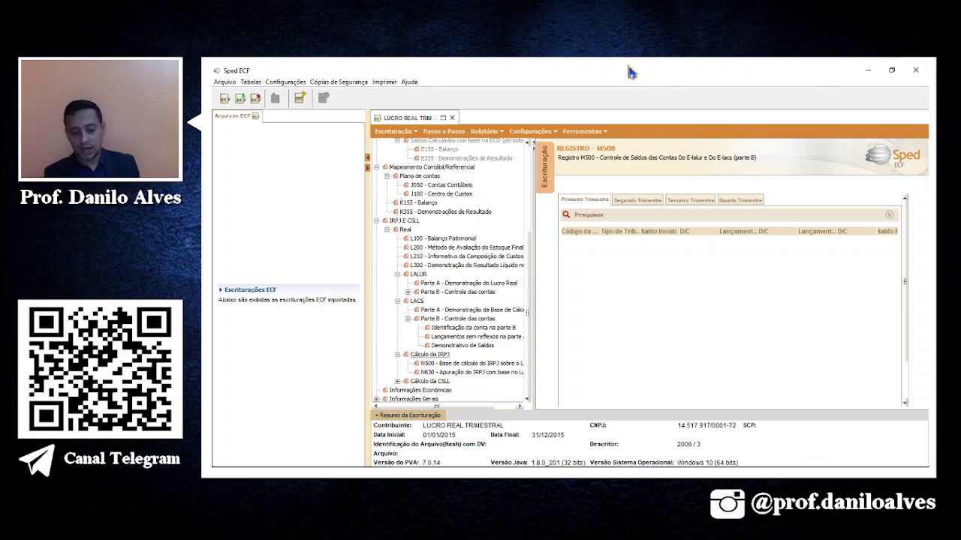
Review IRPJ registers N500 and N630, where IRPJ to pay reads 16.772,38.
left_click(493, 363)
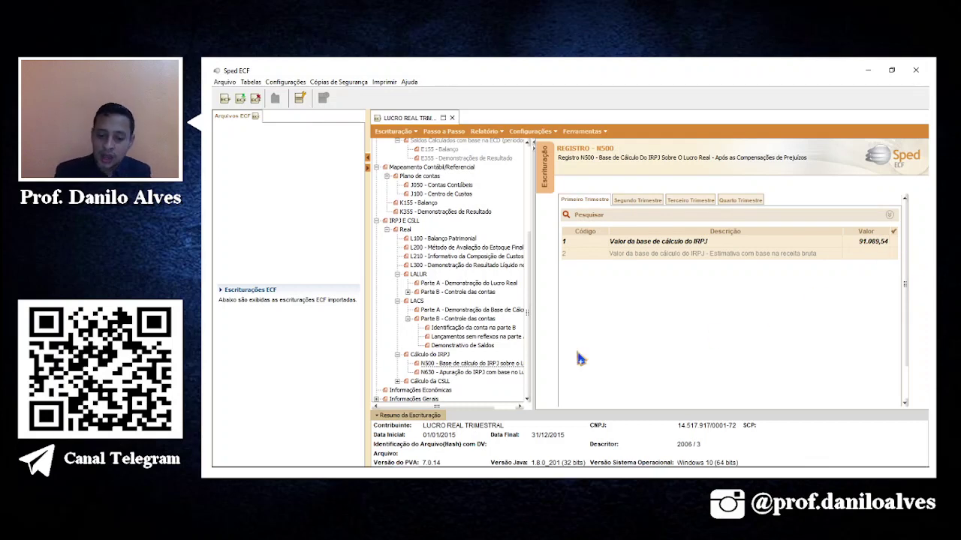
left_click(505, 374)
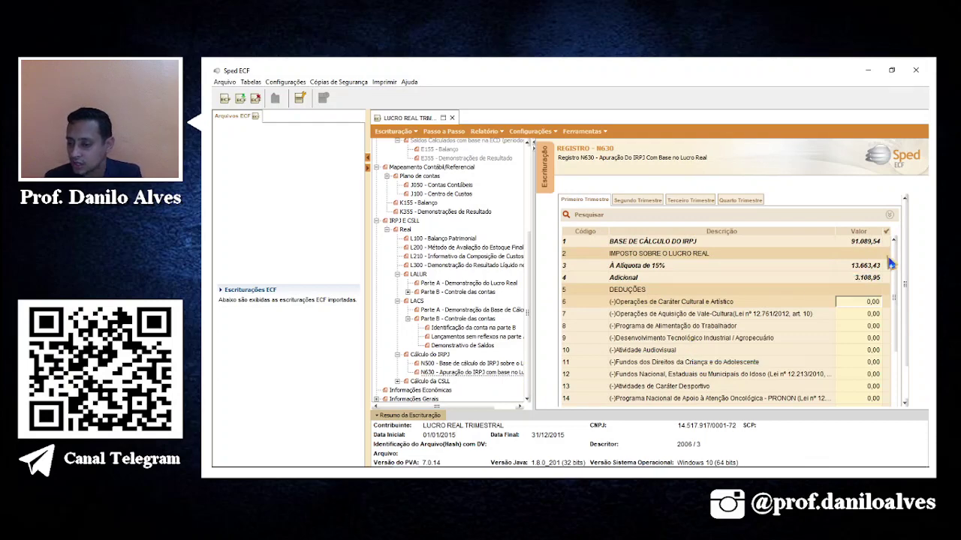
scroll(897, 270, "down", 5)
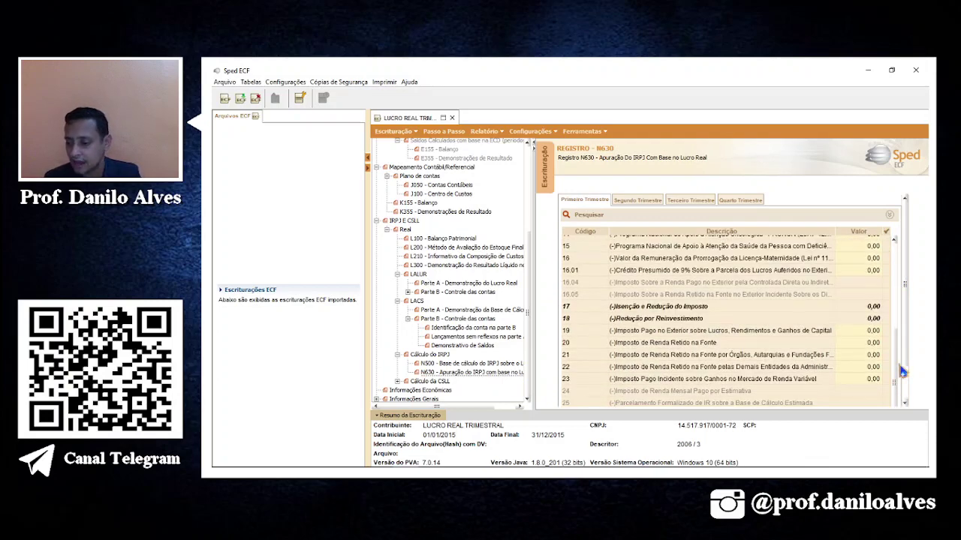
scroll(901, 353, "down", 2)
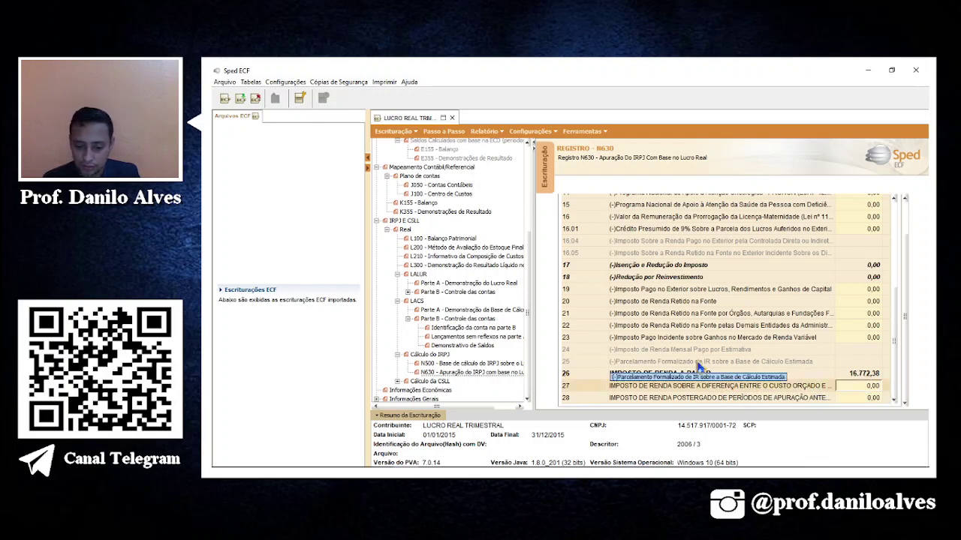
Expand Cálculo da CSLL and open register N670, showing CSLL a pagar 8.198,06.
double_click(421, 381)
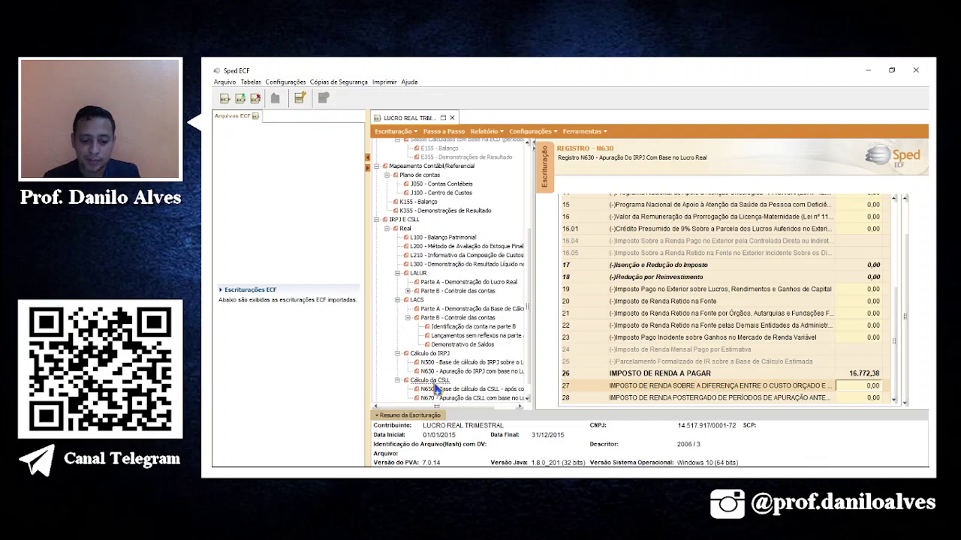
scroll(439, 390, "down", 1)
left_click(449, 383)
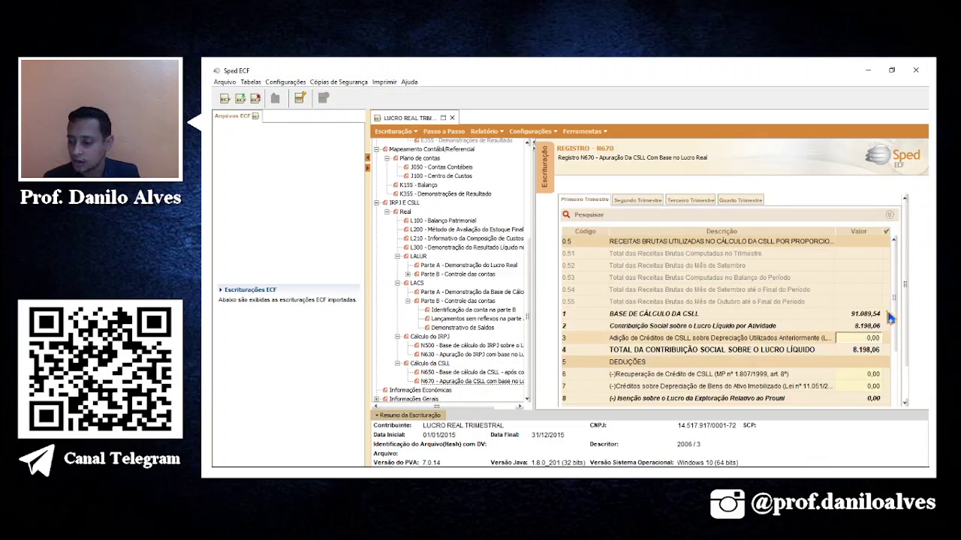
left_click_drag(895, 315, 891, 435)
scroll(908, 368, "down", 1)
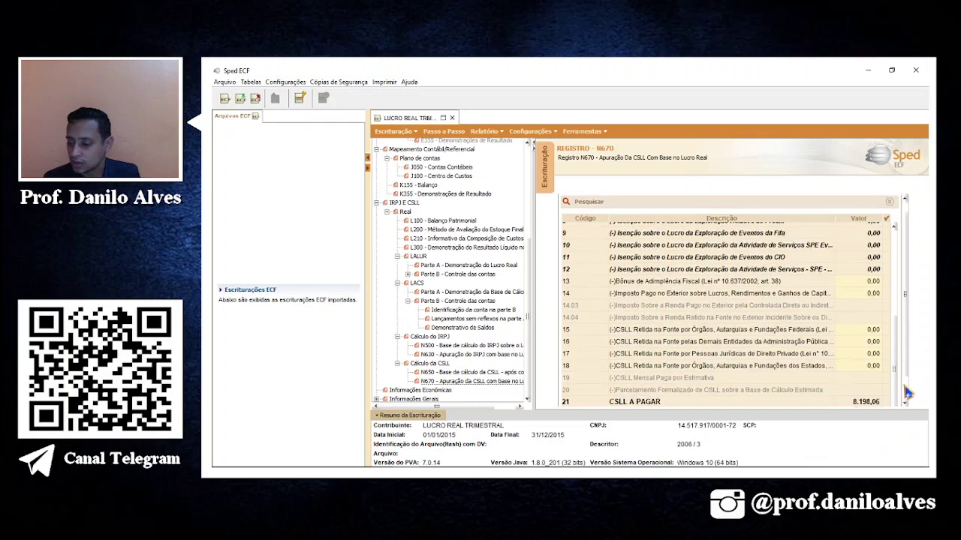
scroll(906, 391, "down", 1)
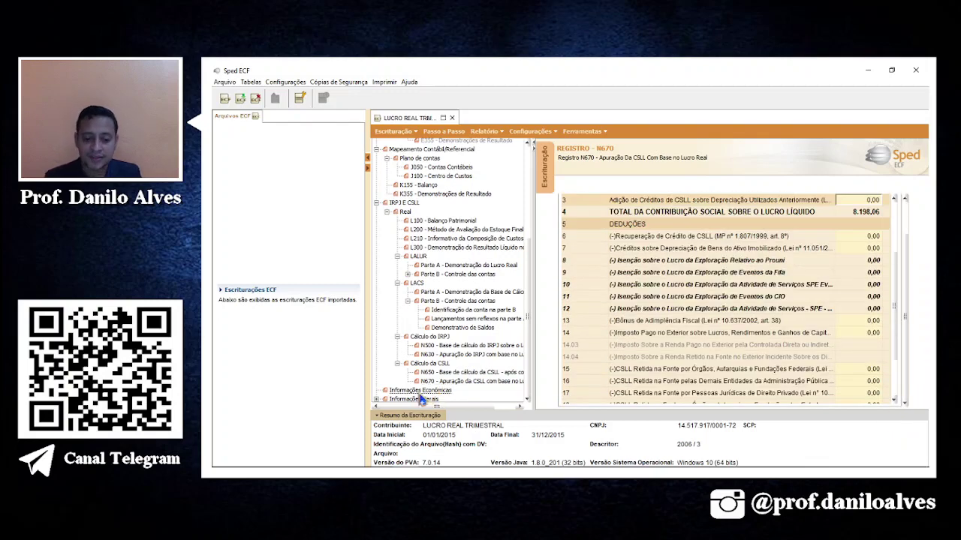
Open register L300 under Informações Gerais, showing first-quarter net result 82.635,19, and collapse LACS Parte B.
left_click(377, 400)
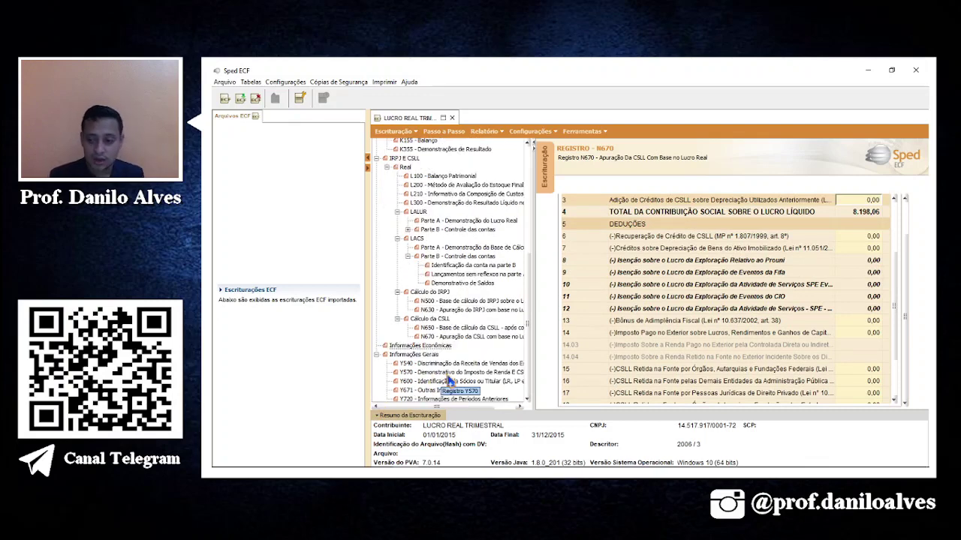
scroll(450, 387, "up", 5)
scroll(459, 381, "up", 3)
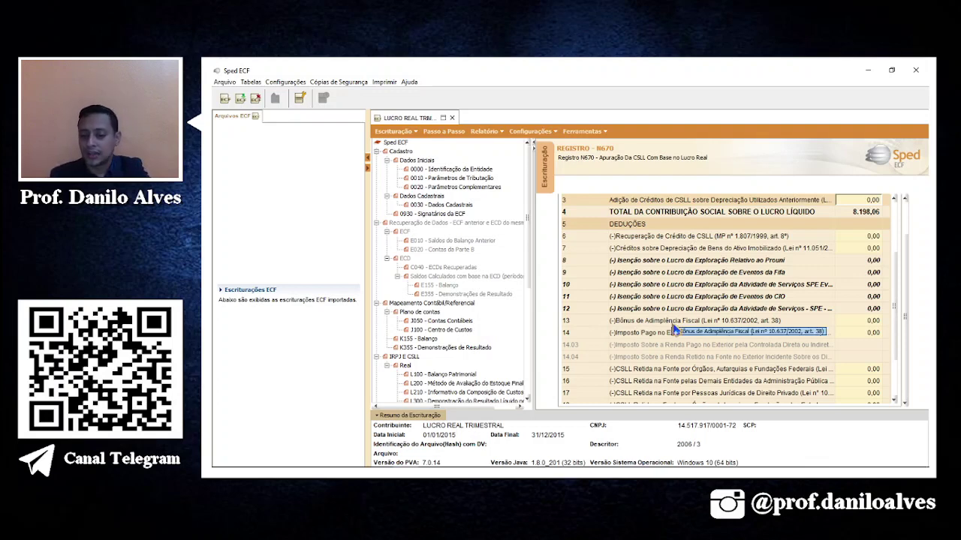
left_click_drag(529, 266, 523, 373)
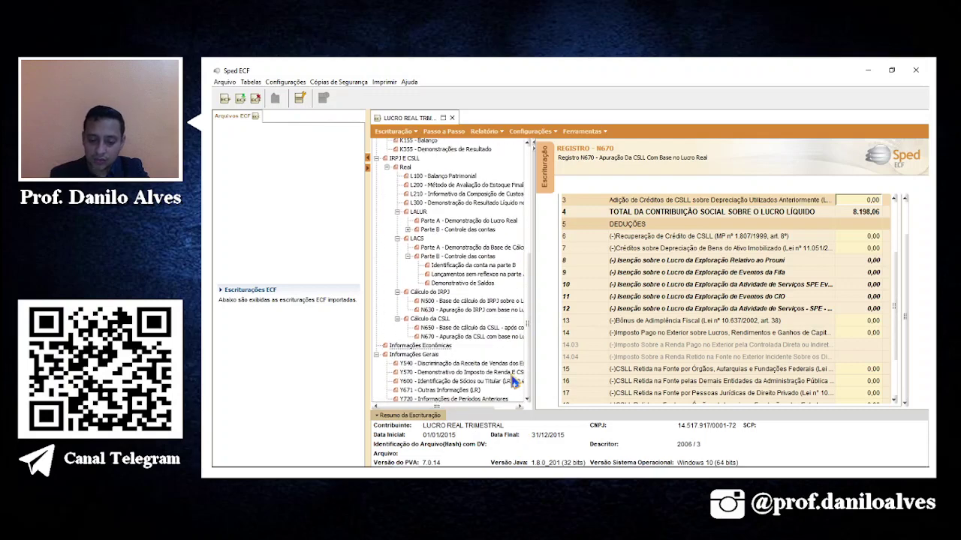
scroll(514, 373, "up", 7)
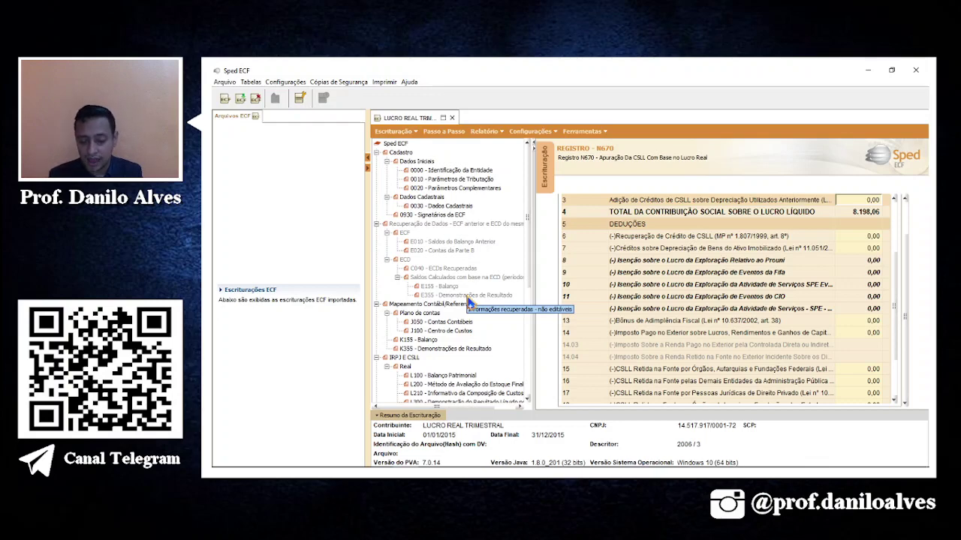
scroll(450, 338, "down", 5)
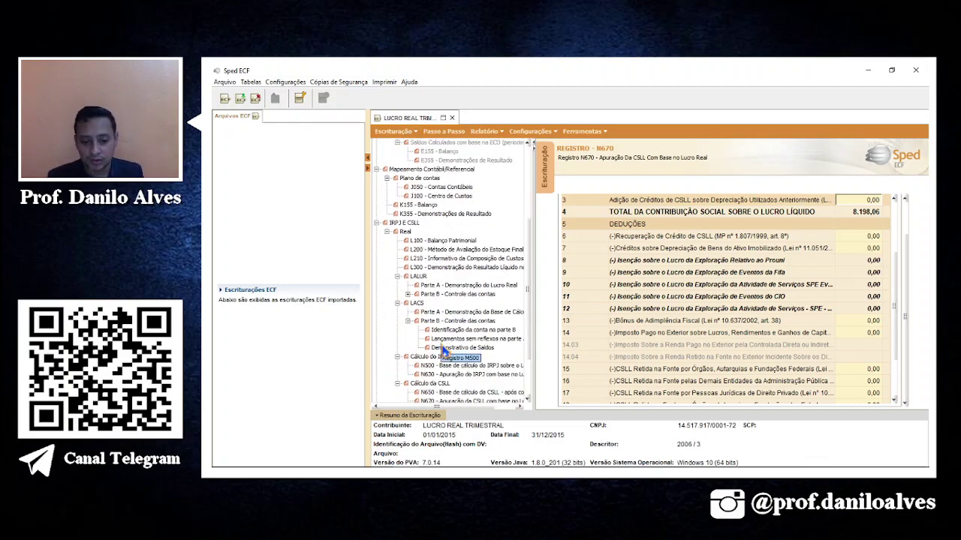
left_click(474, 269)
double_click(469, 321)
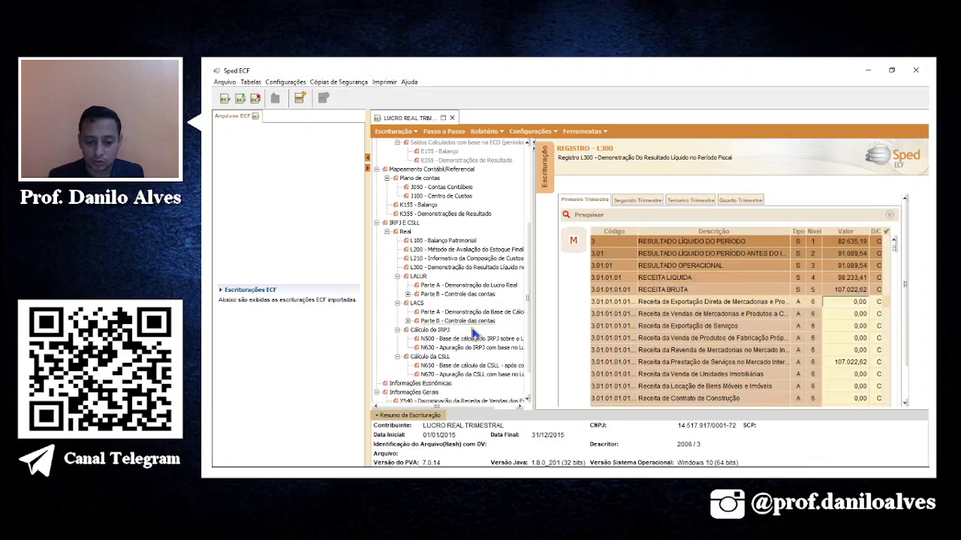
scroll(500, 308, "down", 1)
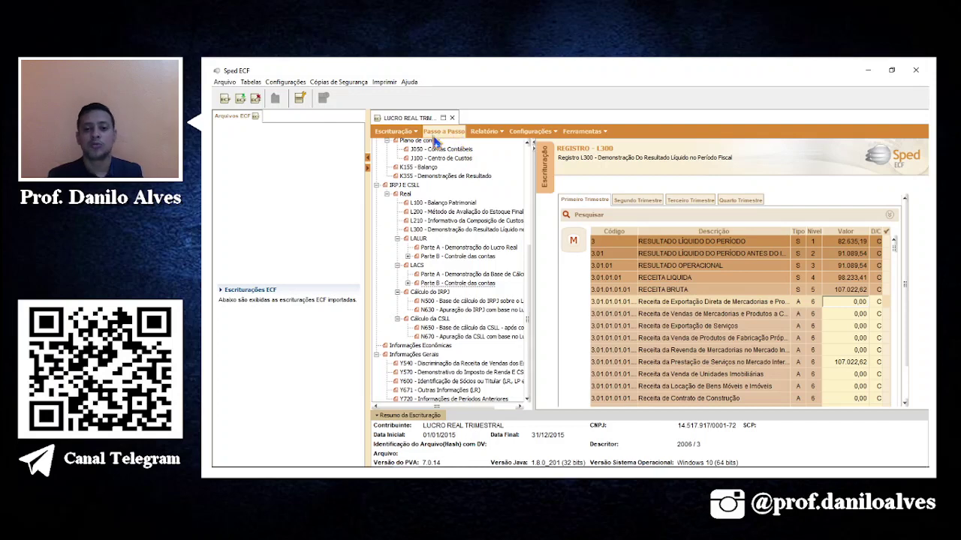
Generate and preview the Relatório de Impressão de Pastas e Fichas (1.255 pages).
left_click(484, 131)
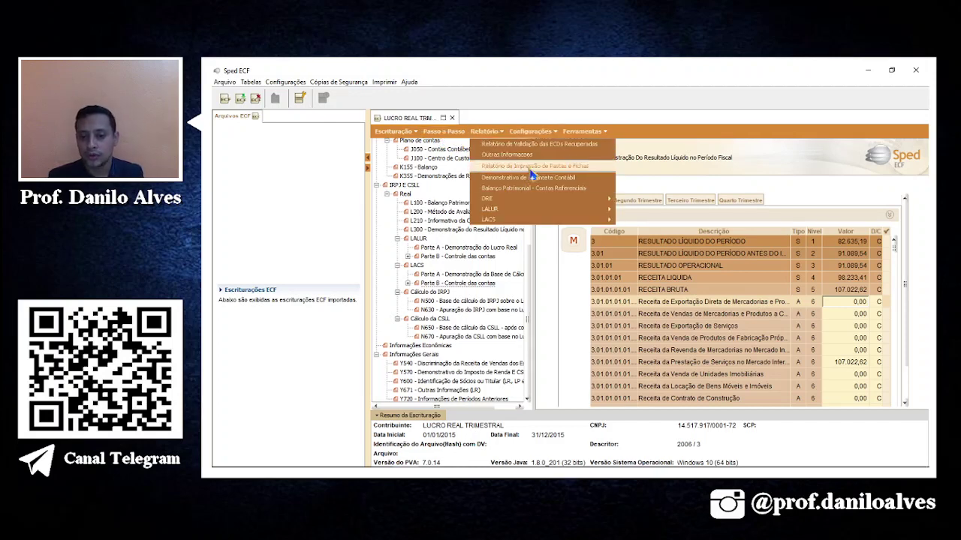
left_click(530, 166)
left_click(653, 413)
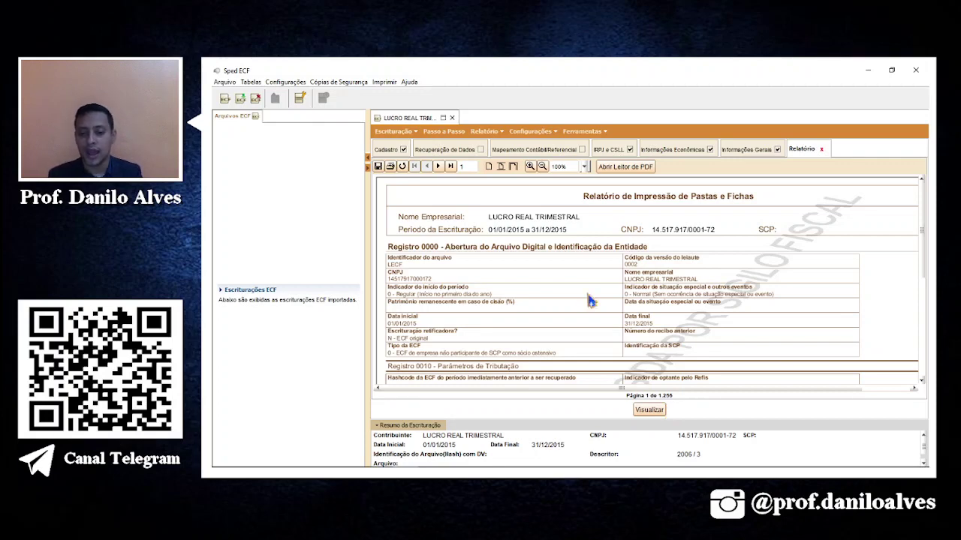
Save the report as the PDF FICHA 4 in the AULA 02 folder.
left_click(378, 166)
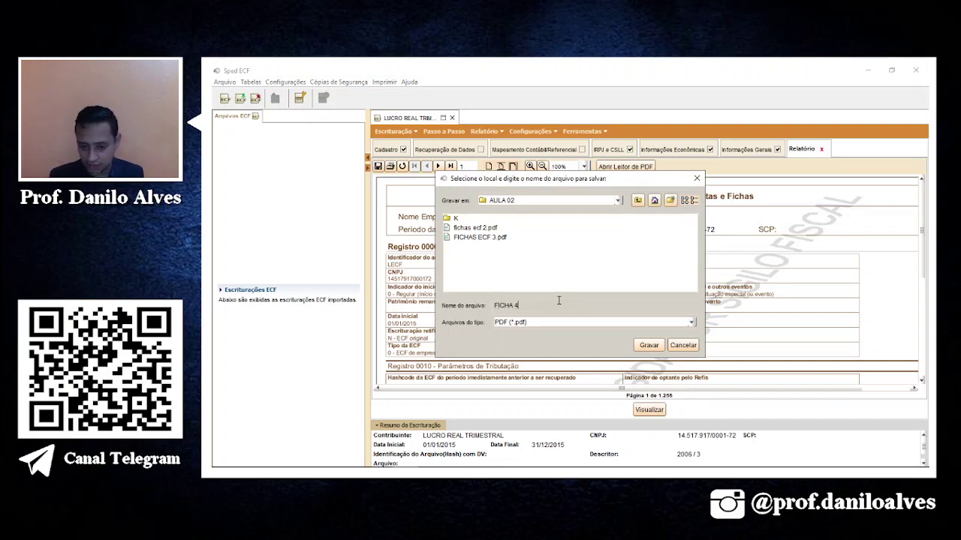
key("Return")
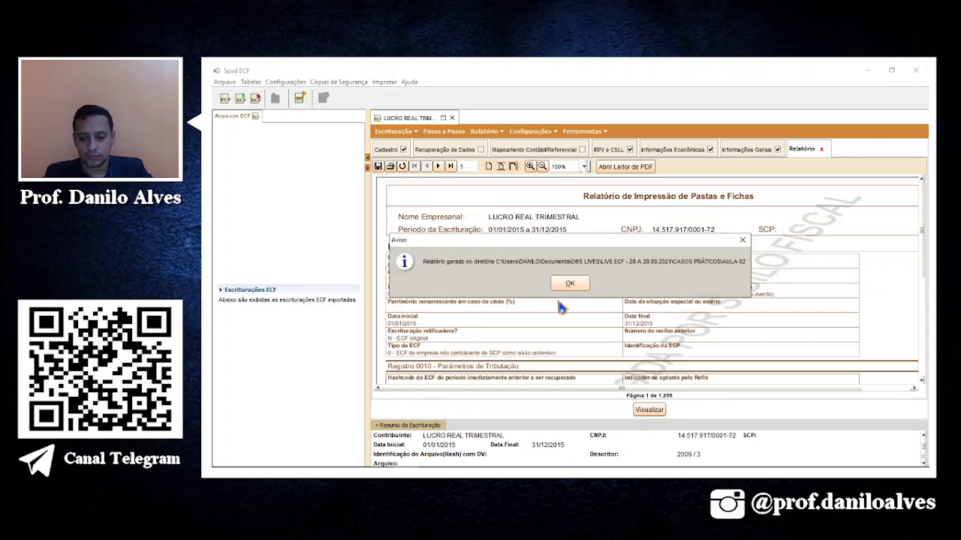
left_click(569, 283)
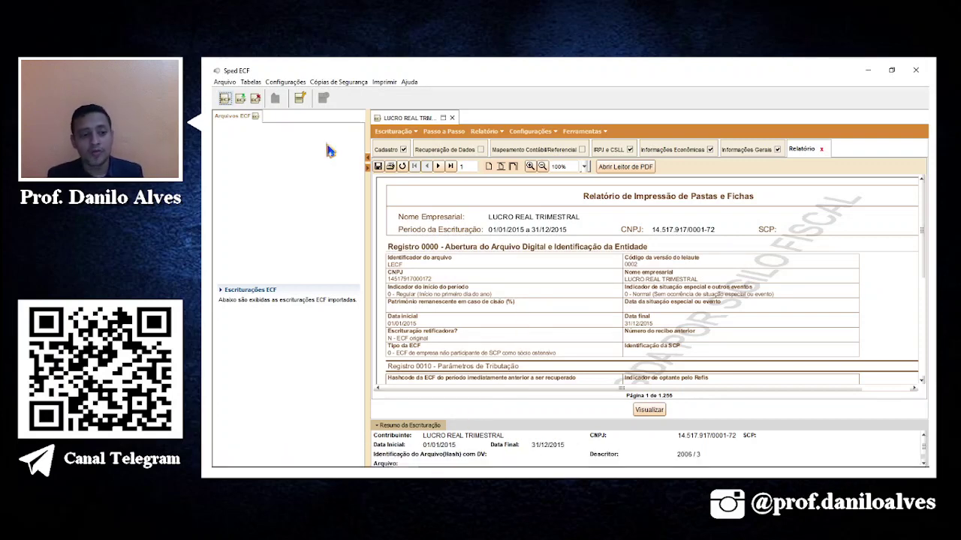
In Excel, look over the ECF 5 sheet's resources table, selecting A4, G20 and I7.
left_click(440, 468)
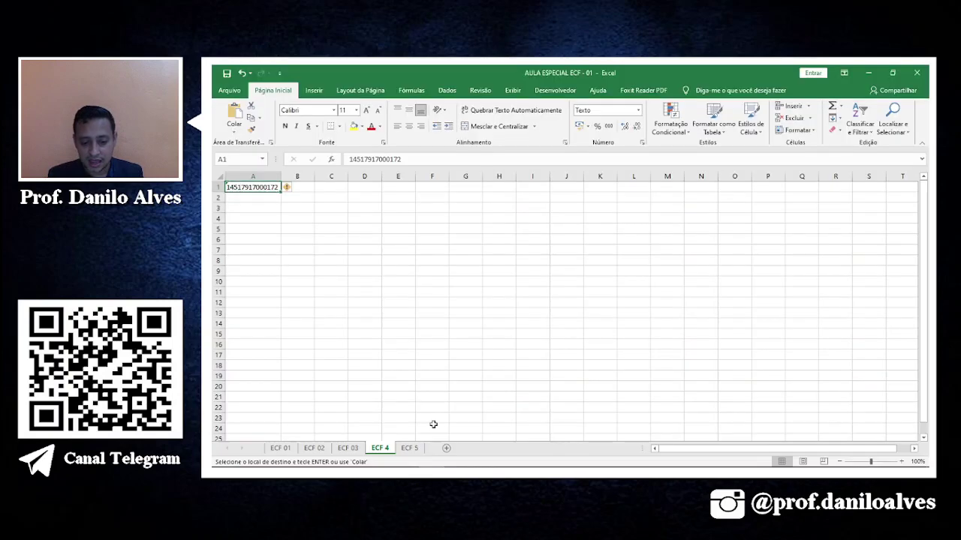
left_click(411, 449)
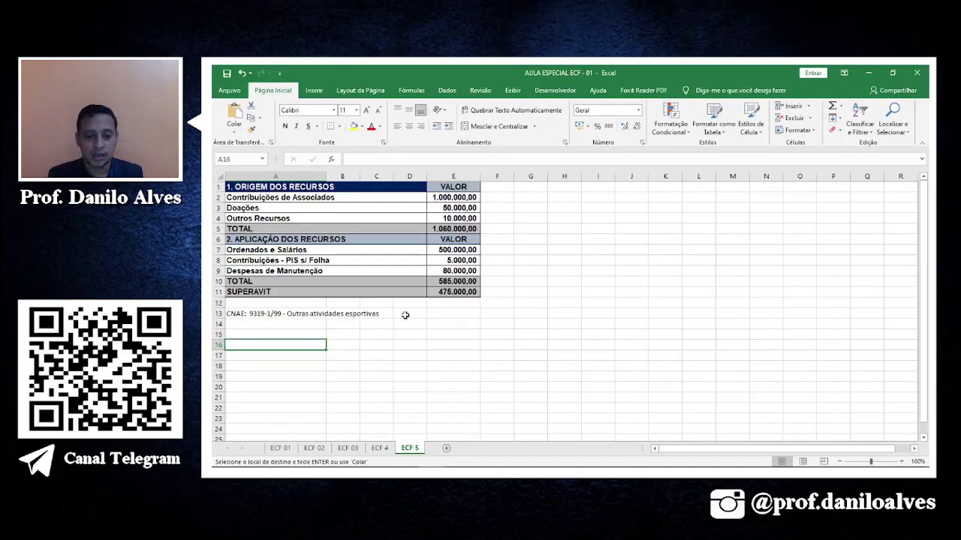
left_click(398, 219)
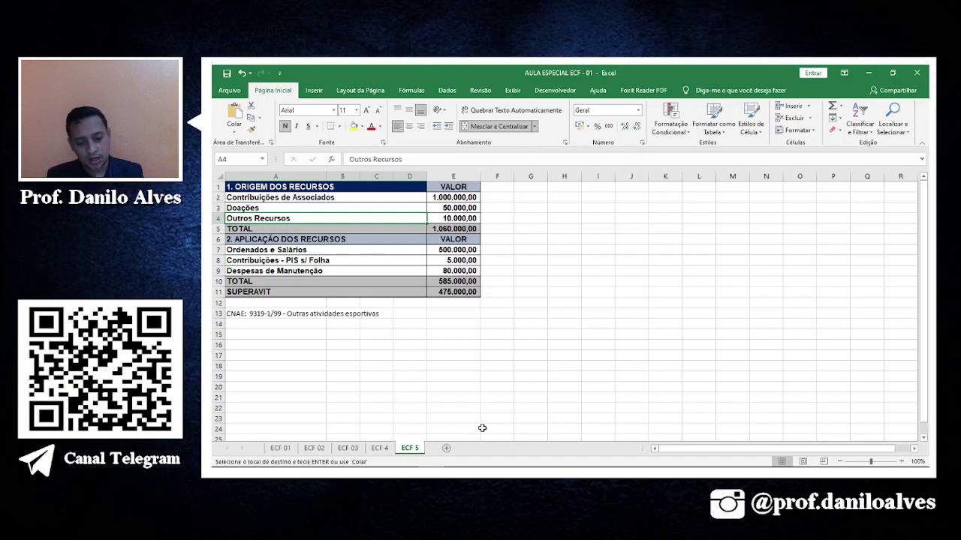
left_click(519, 383)
mouse_move(443, 463)
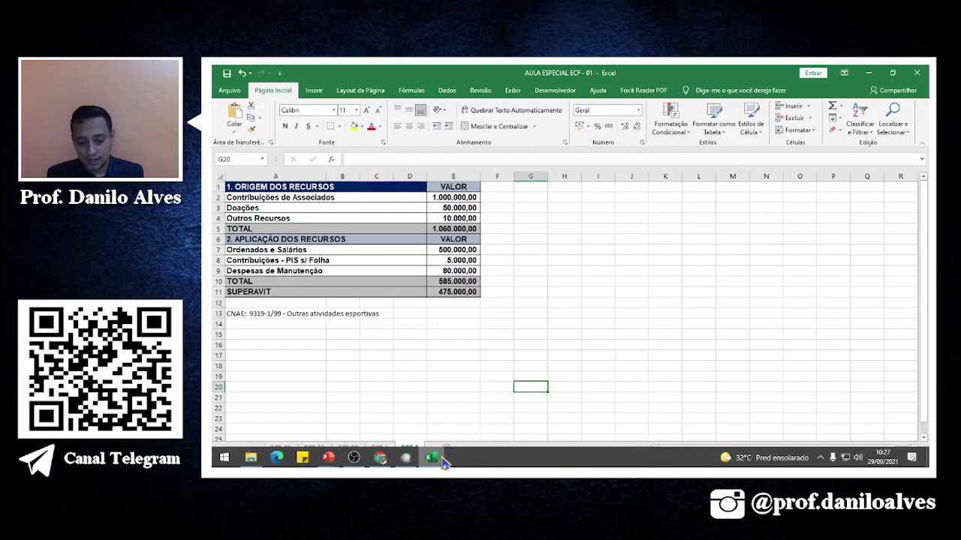
left_click(597, 249)
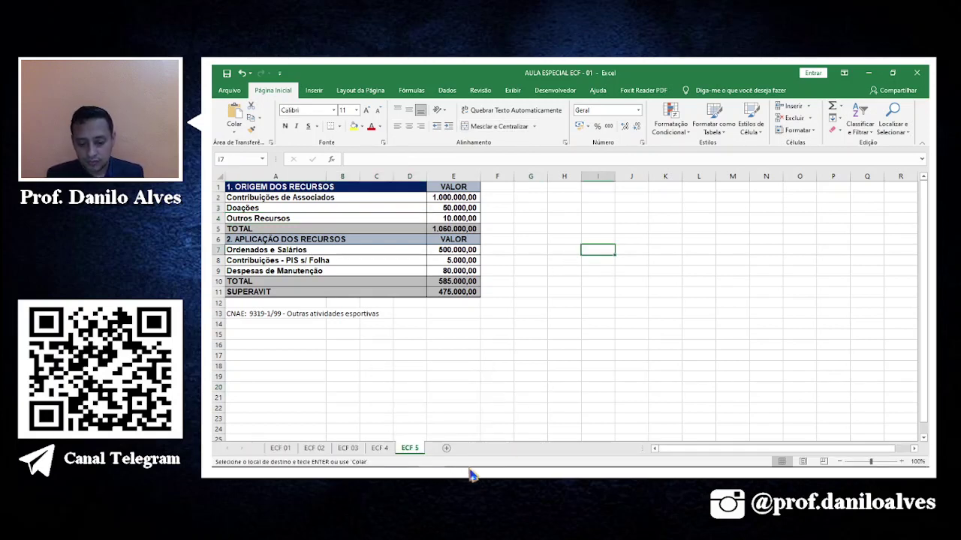
Return to Sped ECF and show the Arquivo menu's file commands.
mouse_move(472, 475)
left_click(418, 459)
left_click(225, 82)
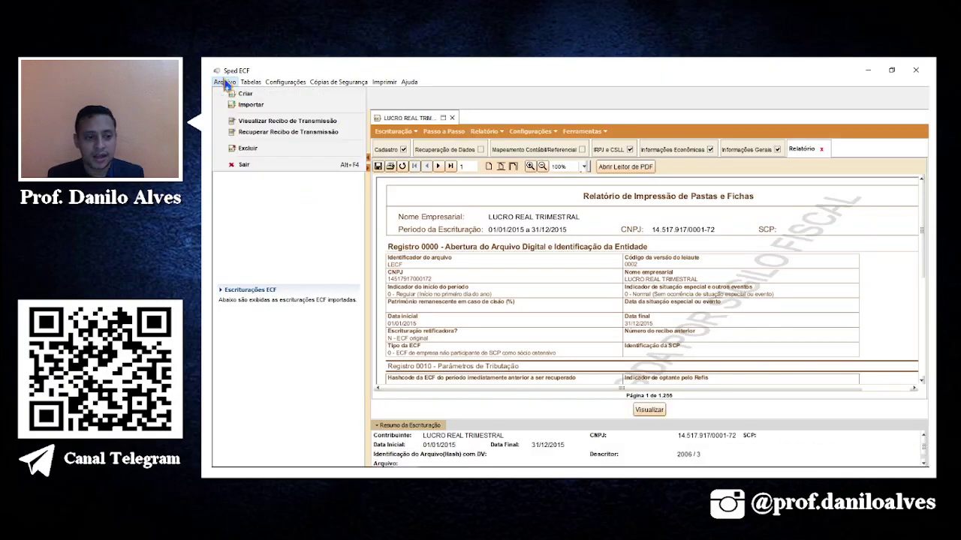
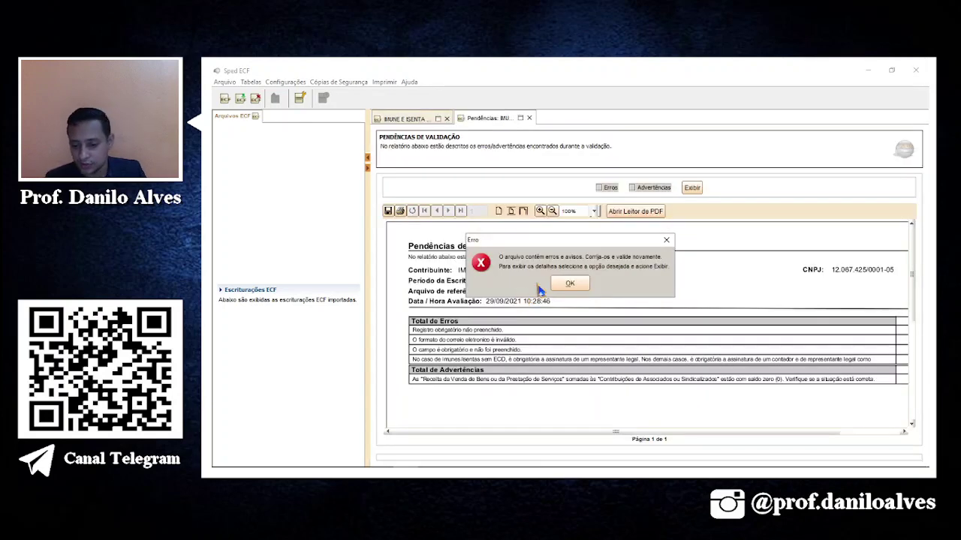
Dismiss the error message and display the validation report with Erros included.
left_click(564, 288)
mouse_move(653, 437)
left_mouse_down()
mouse_move(759, 447)
mouse_move(635, 438)
left_mouse_up()
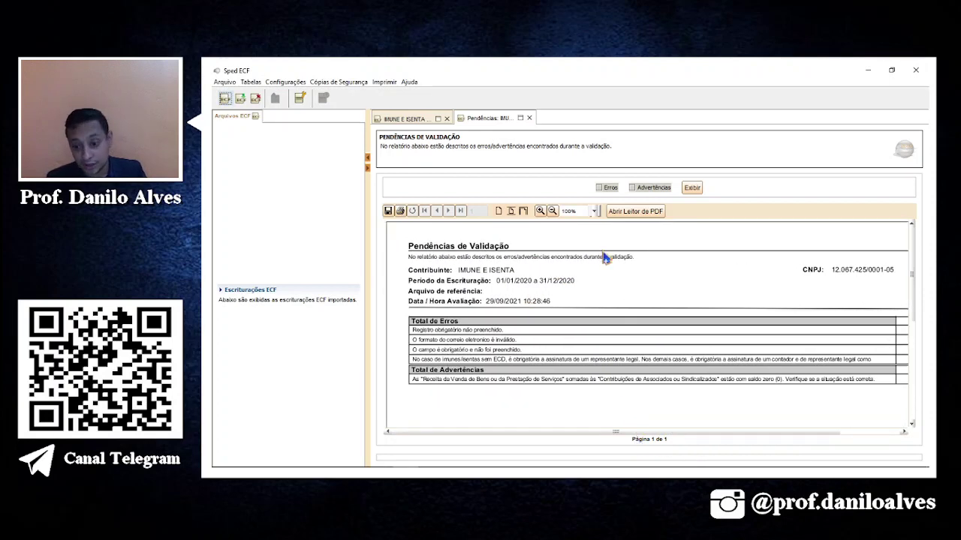
left_click(600, 187)
left_click(689, 192)
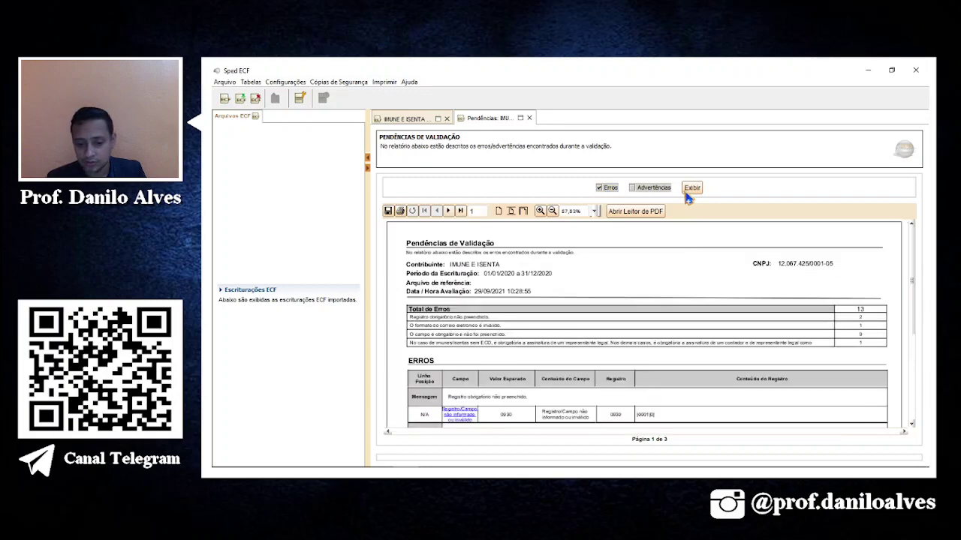
scroll(545, 368, "down", 3)
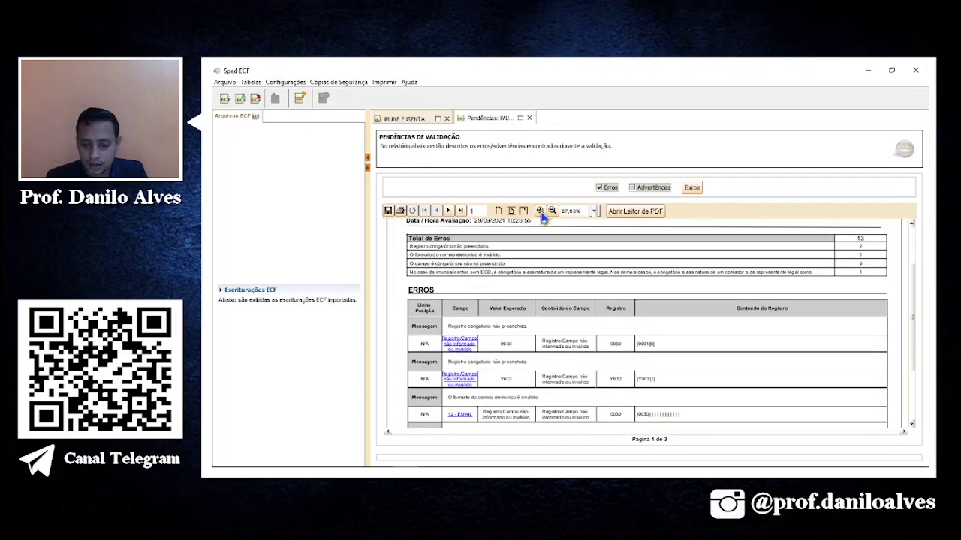
Zoom the error report to 125% and page through pages 1 and 2.
left_click(540, 210)
scroll(583, 400, "down", 5)
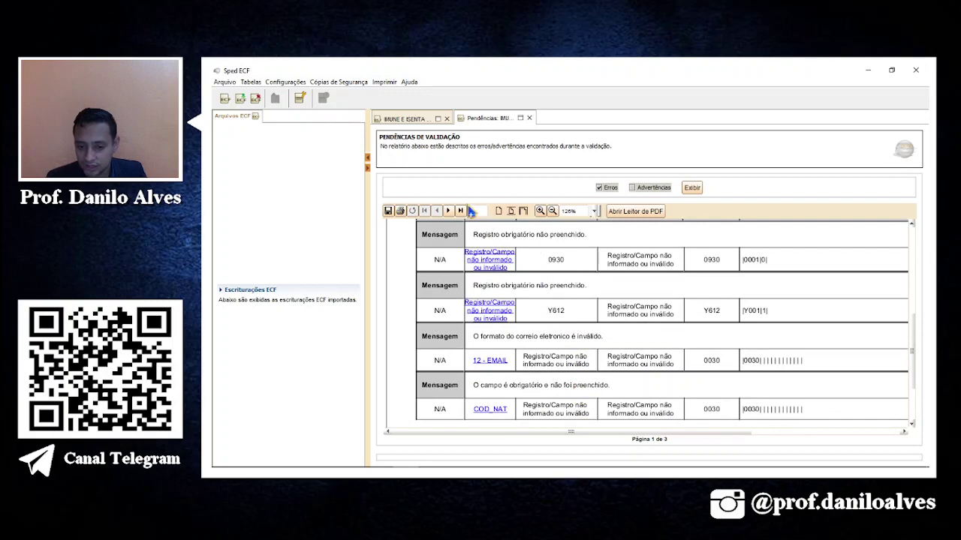
left_click(450, 215)
scroll(630, 367, "down", 5)
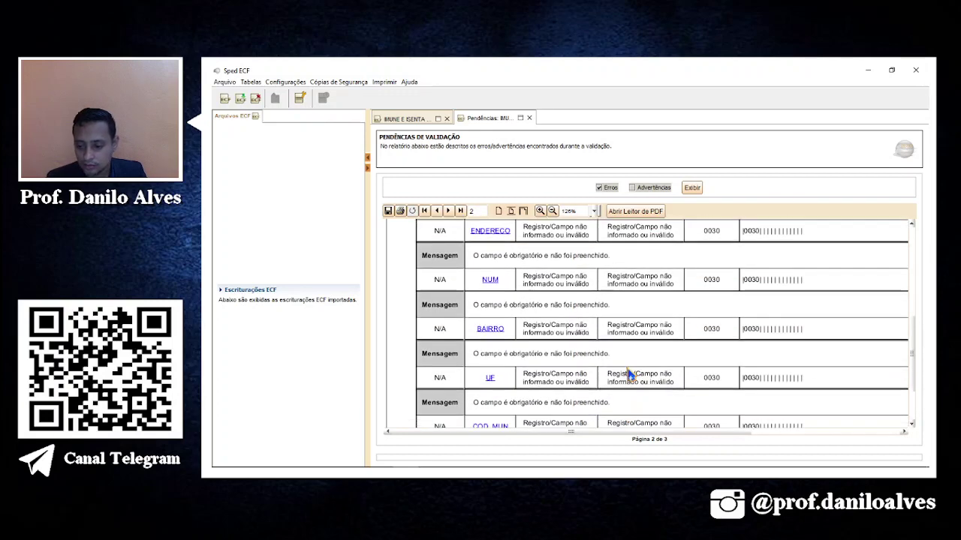
scroll(654, 400, "up", 5)
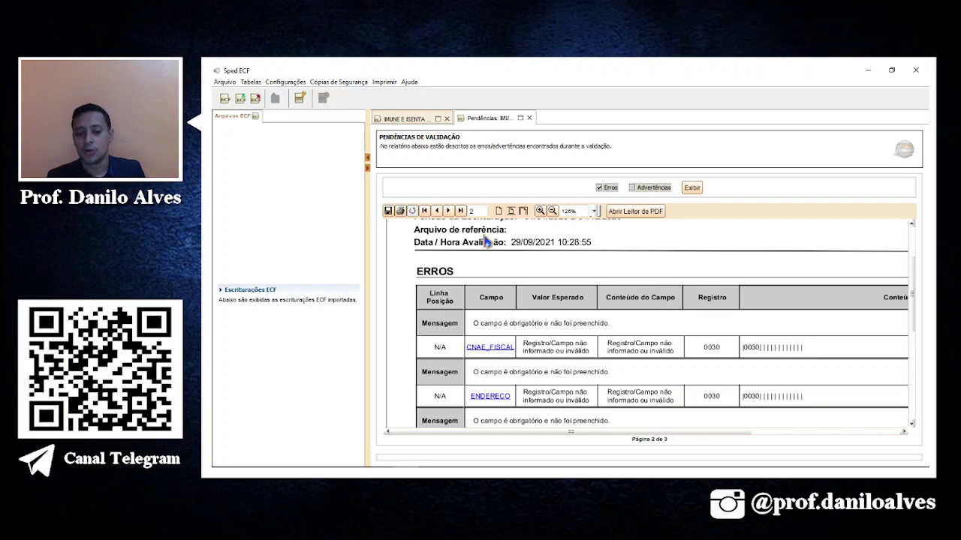
left_click(437, 210)
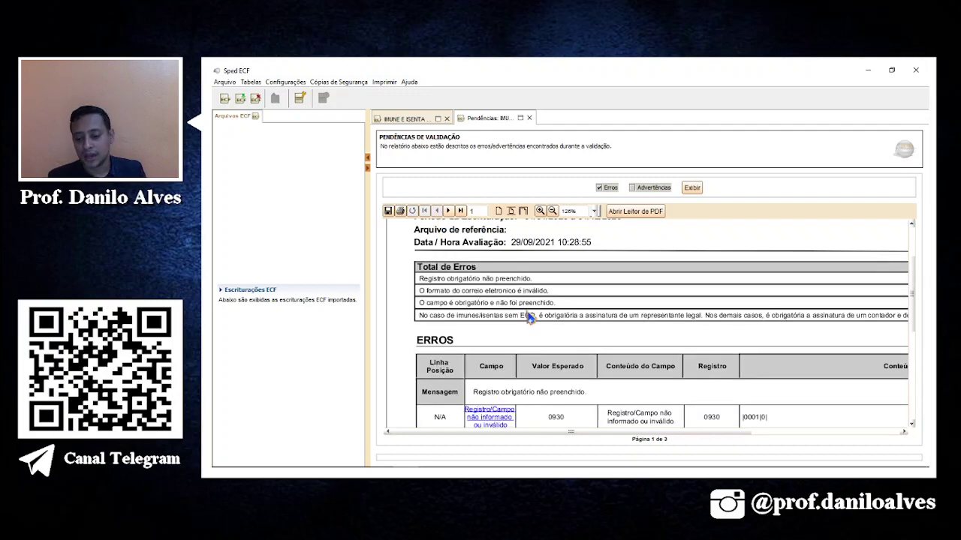
scroll(529, 315, "down", 3)
Open register 0930 from the error and add a new signatory, entering the name.
left_click(508, 308)
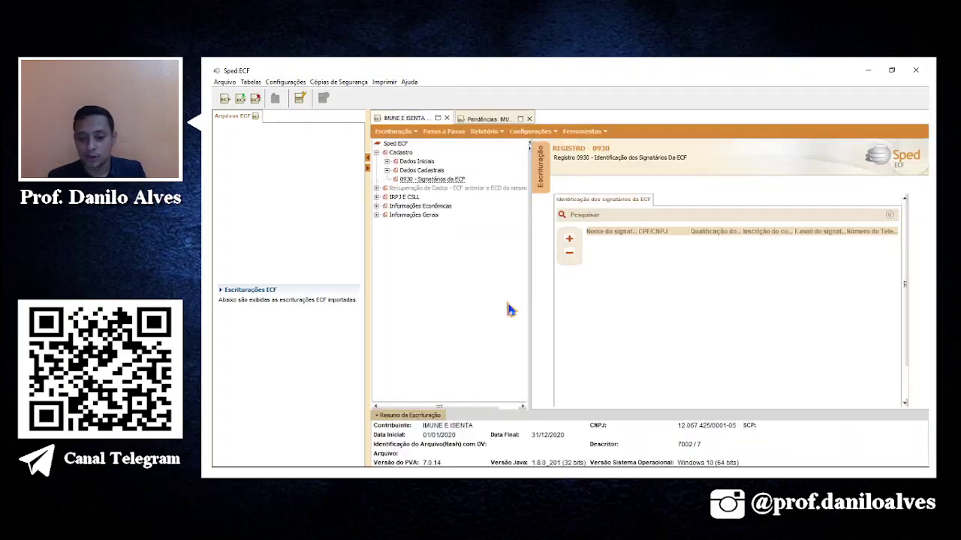
left_click(575, 242)
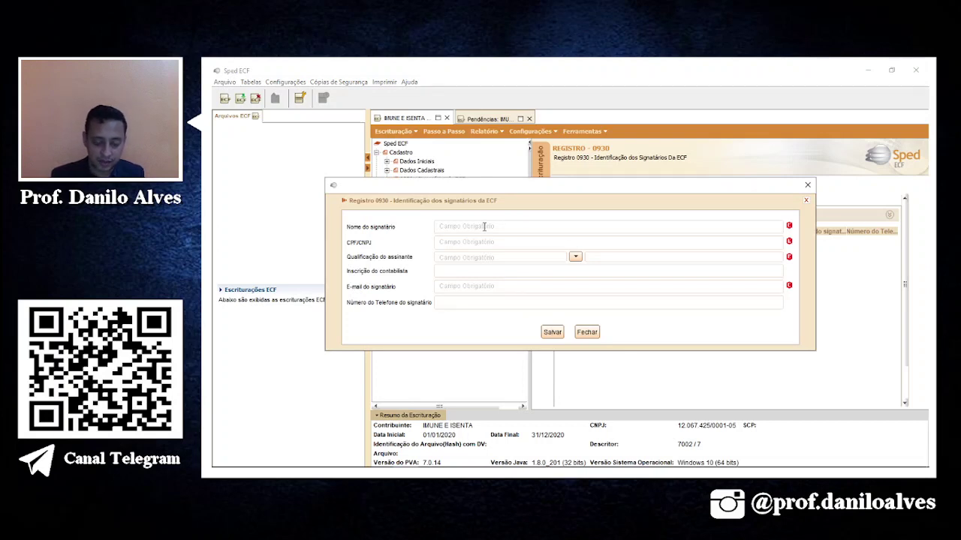
left_click(484, 226)
type("MARIO")
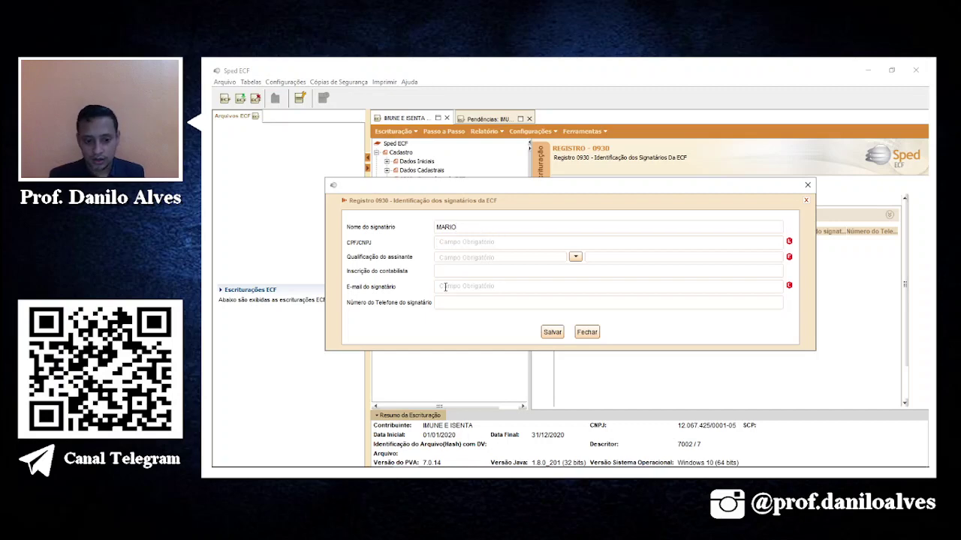
Generate a valid CPF on the 4devs site in Chrome and copy it.
left_click(379, 459)
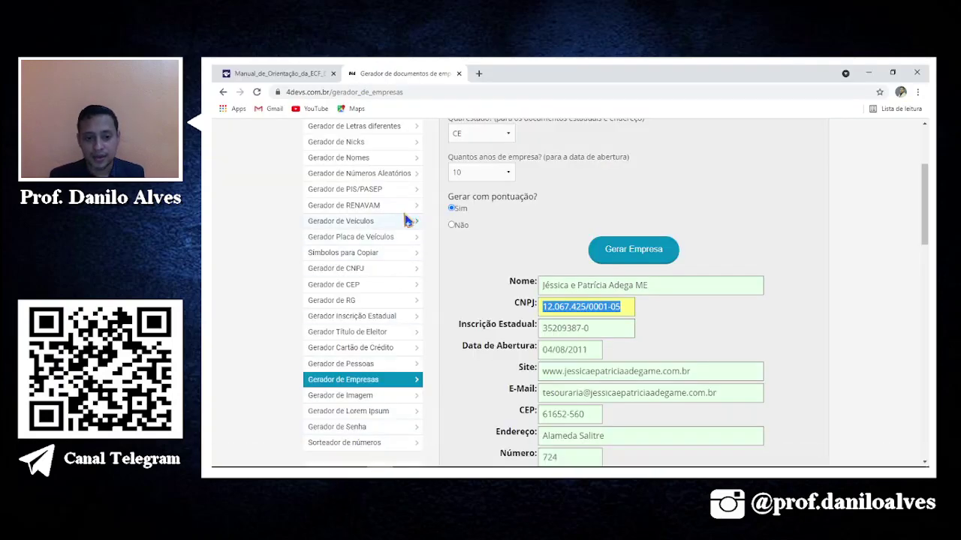
scroll(394, 435, "up", 3)
left_click(350, 252)
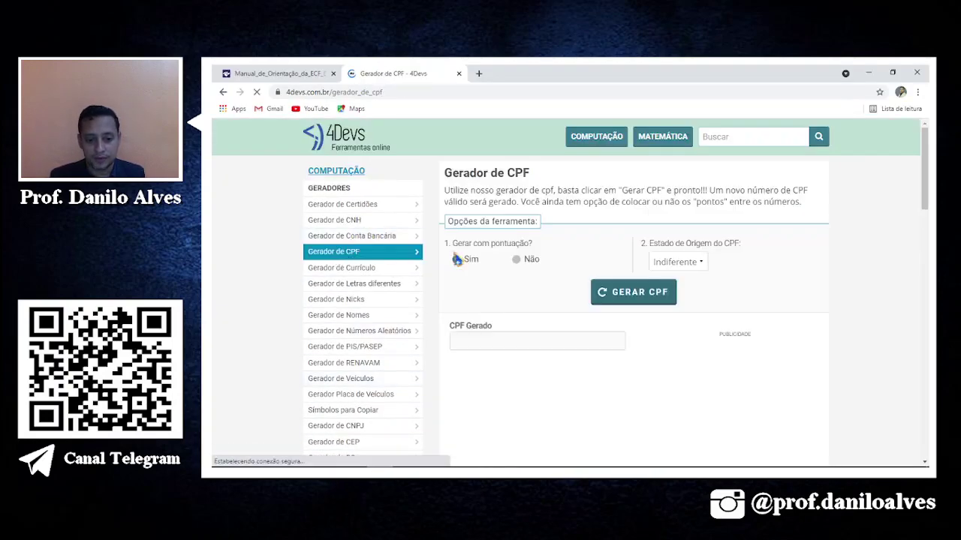
left_click(652, 290)
left_click(545, 349)
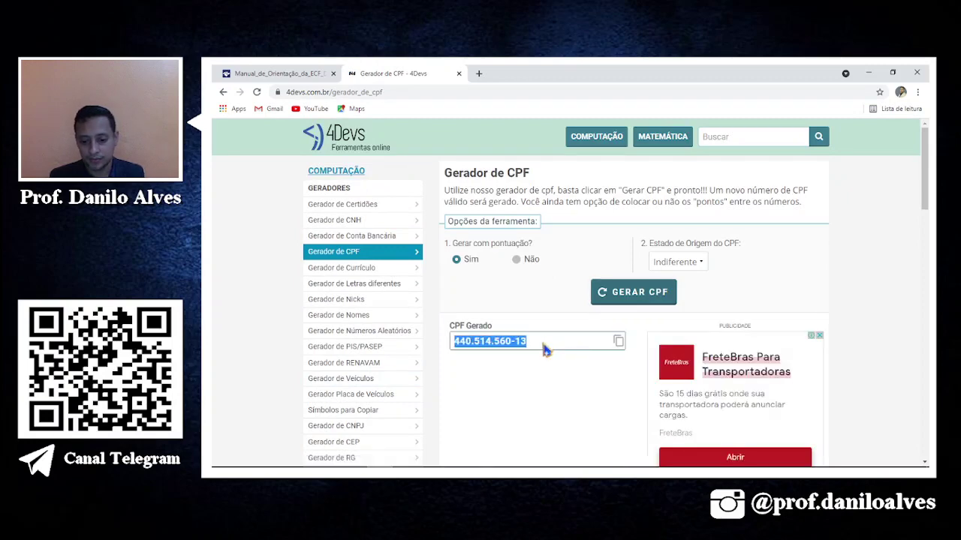
key("alt+Tab")
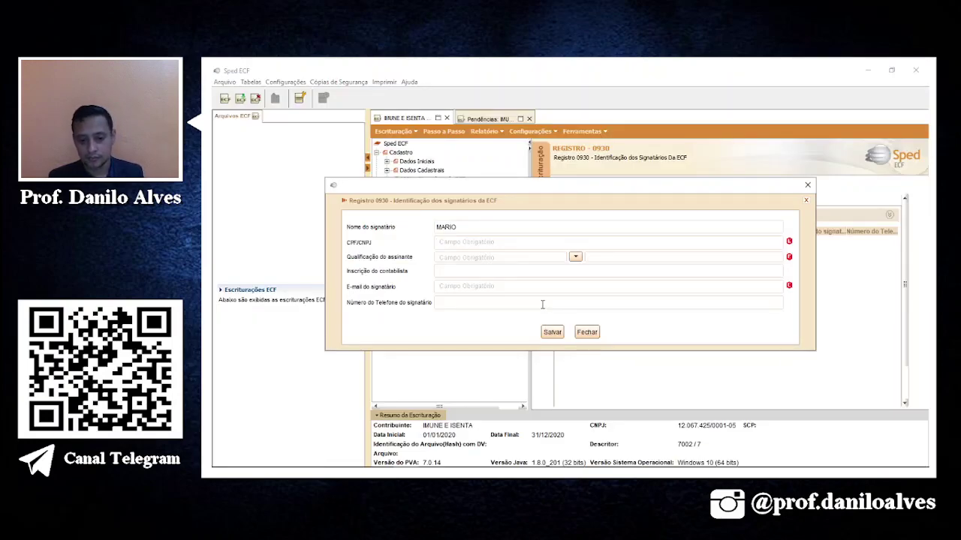
Save the signatory with the pasted CPF, qualification 205 Administrador, an e-mail and a phone number.
key("ctrl+v")
left_click(576, 259)
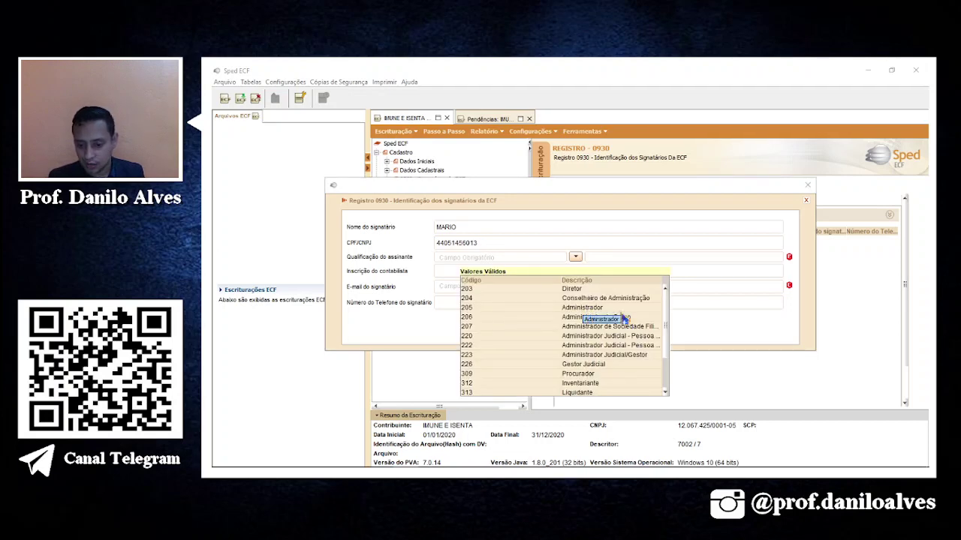
left_click(582, 308)
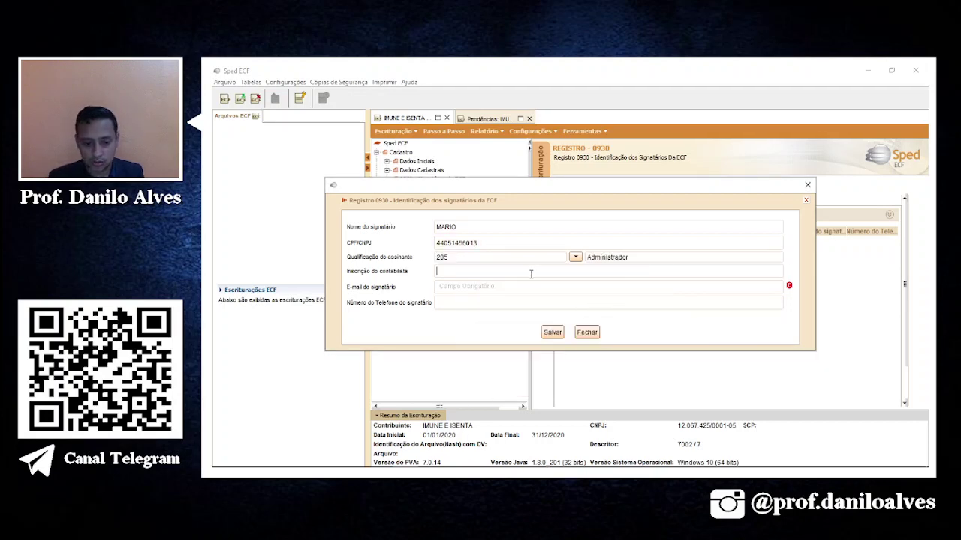
left_click(509, 288)
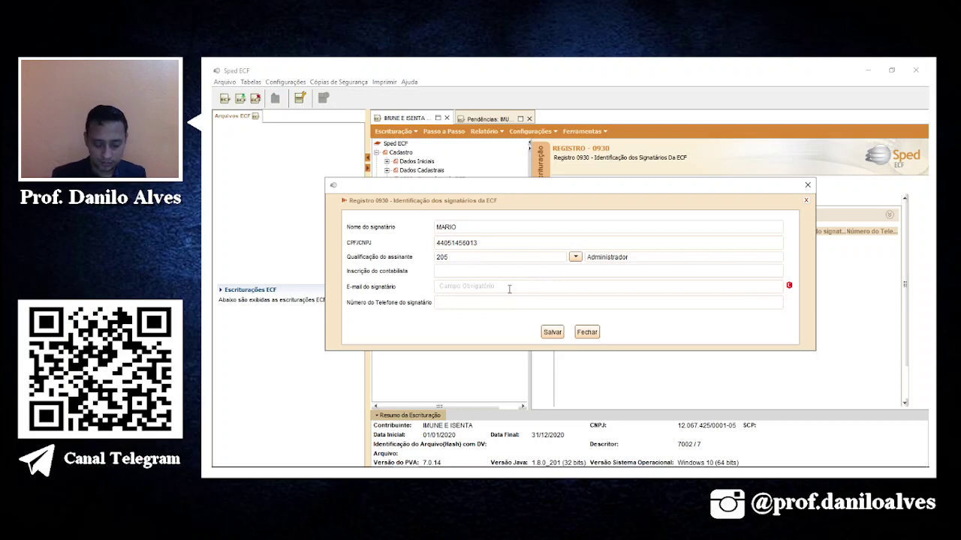
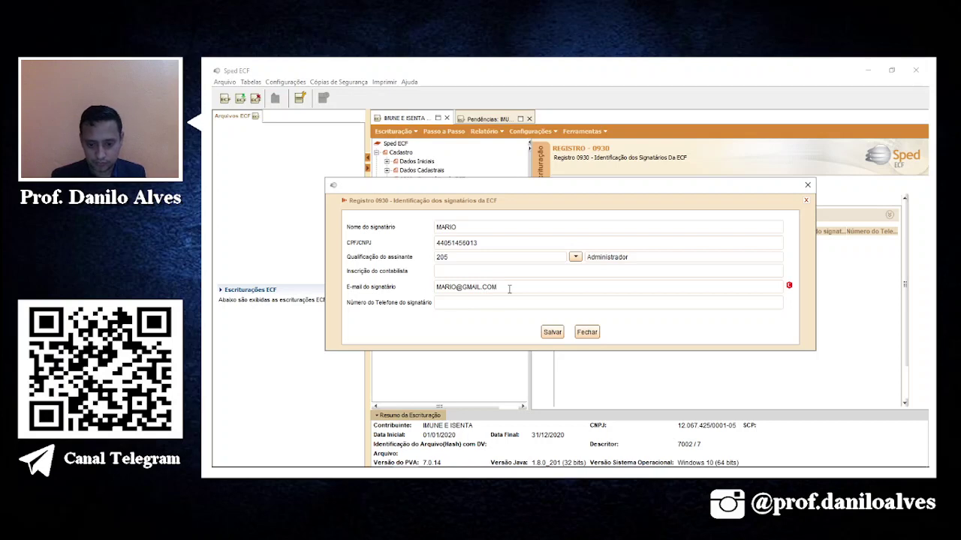
left_click(497, 304)
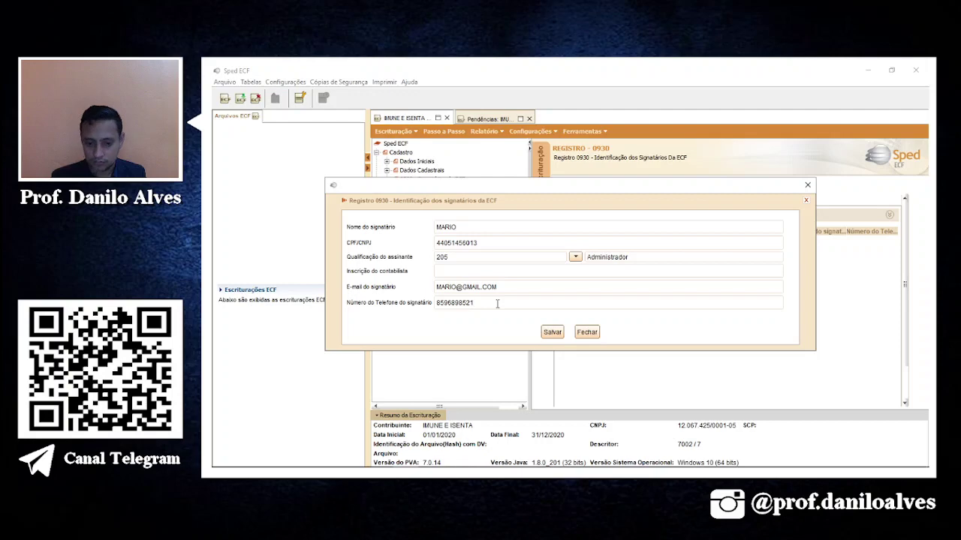
key("Return")
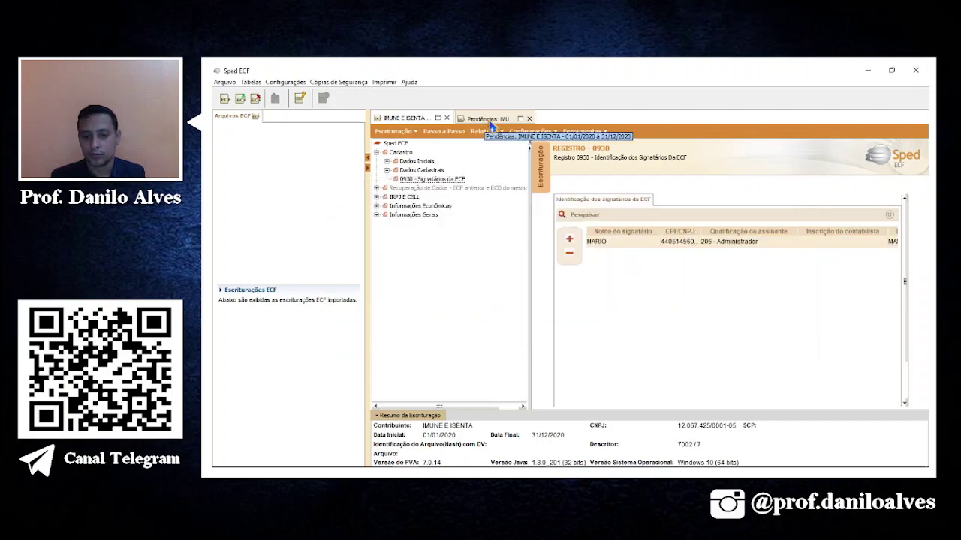
From the Pendências report, open register 0030 via the 12 - EMAIL error link.
left_click(490, 119)
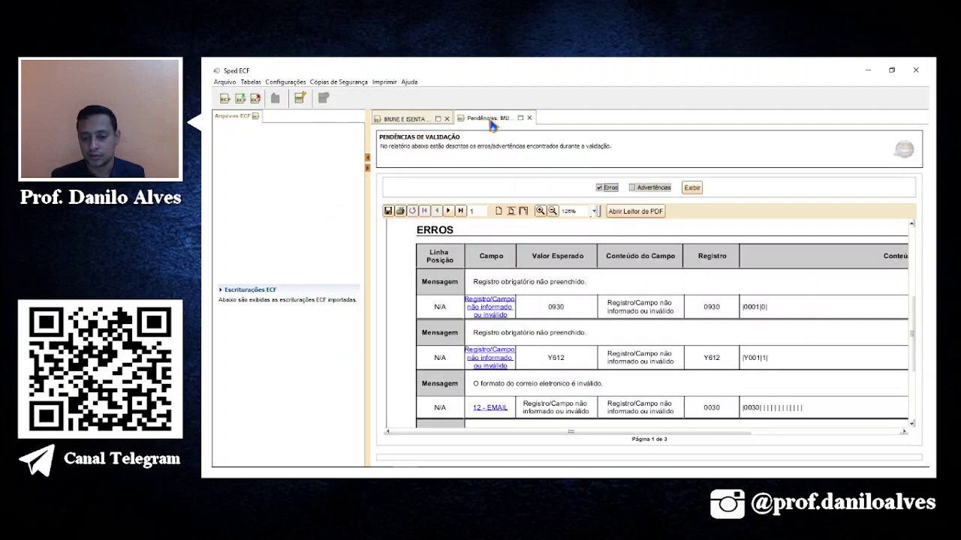
scroll(540, 308, "down", 3)
scroll(540, 308, "down", 1)
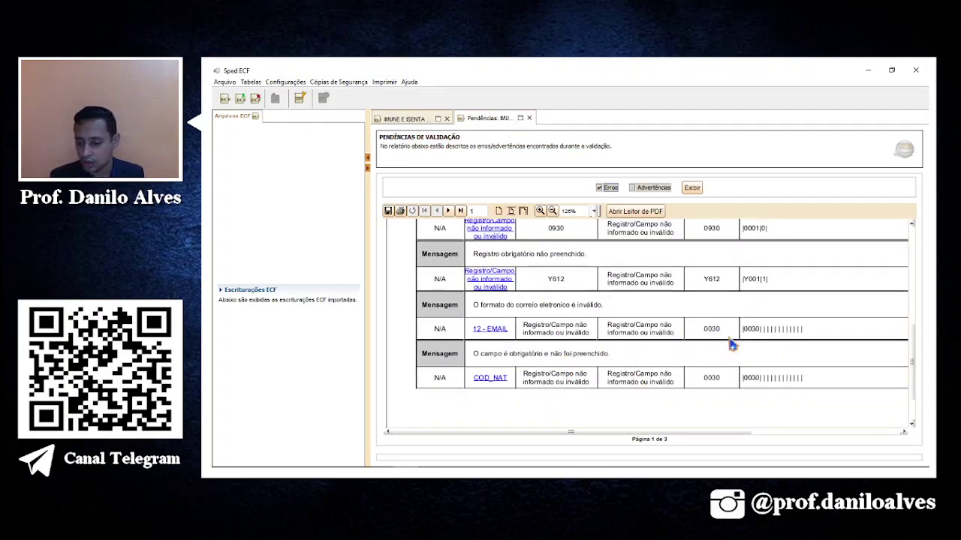
left_click(489, 330)
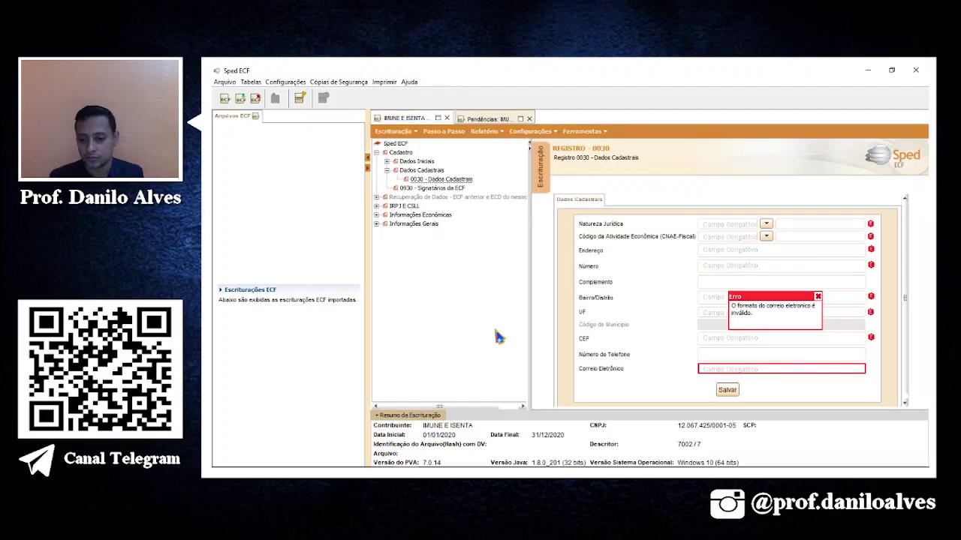
left_click(766, 225)
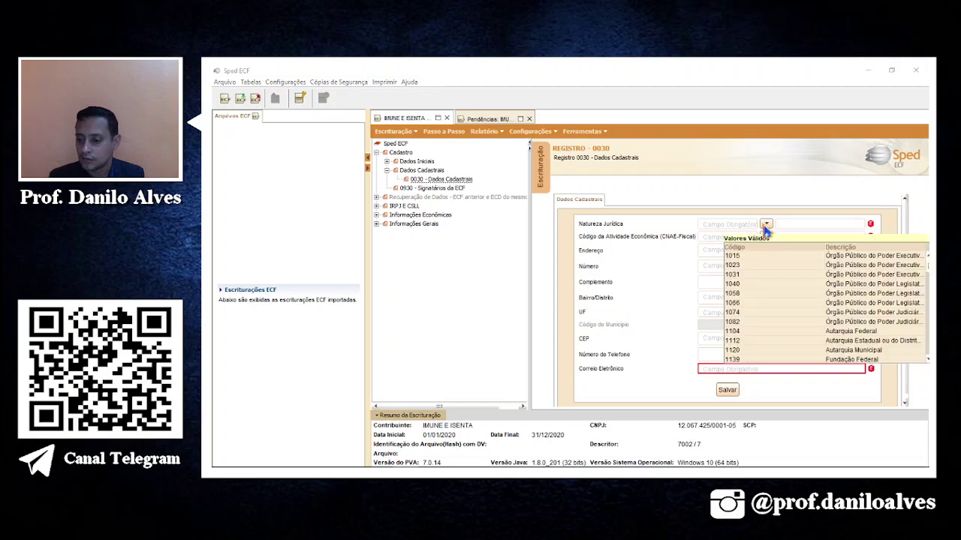
scroll(835, 341, "down", 9)
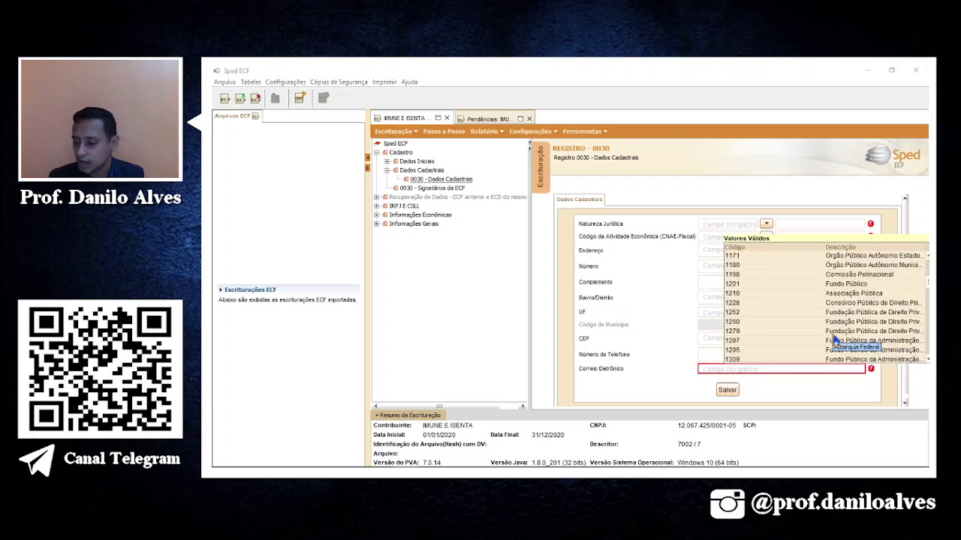
scroll(834, 342, "down", 1)
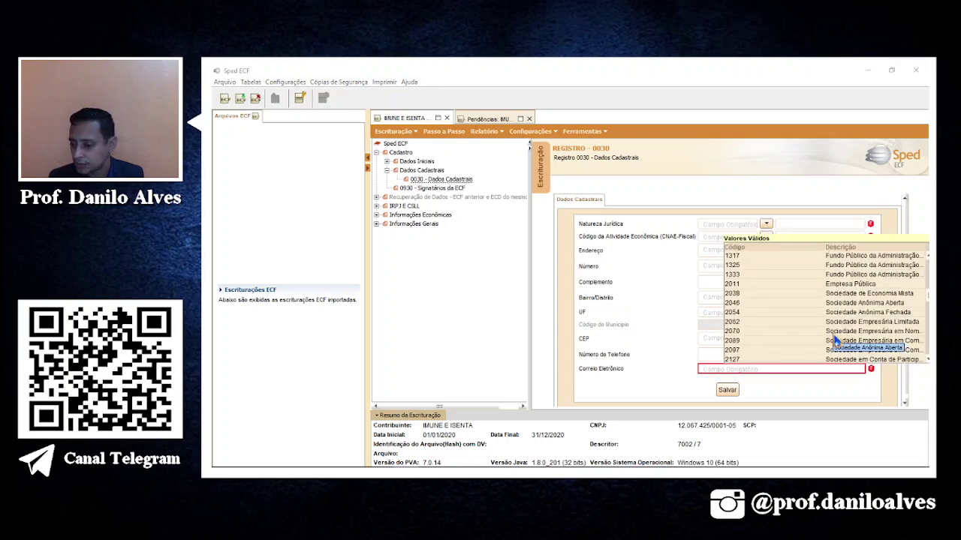
scroll(839, 346, "down", 2)
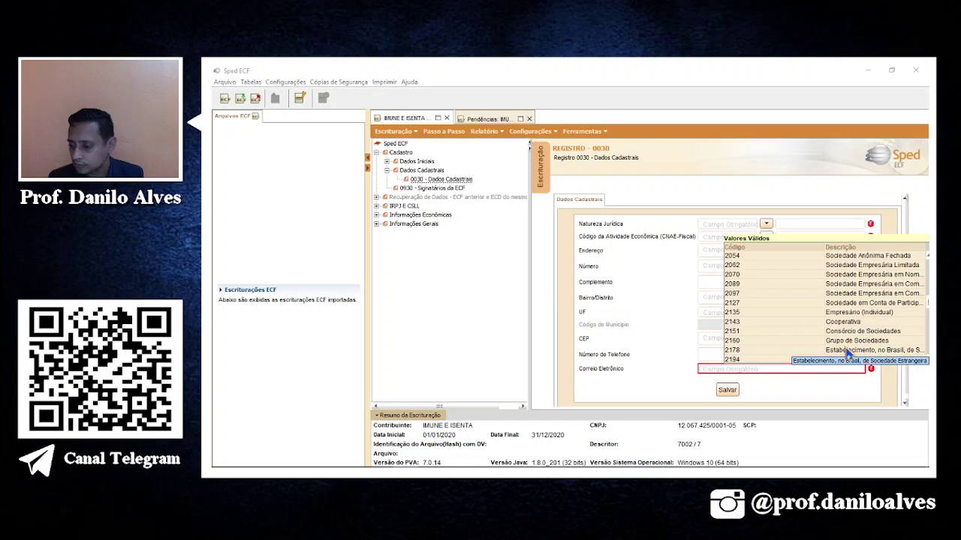
scroll(848, 353, "down", 8)
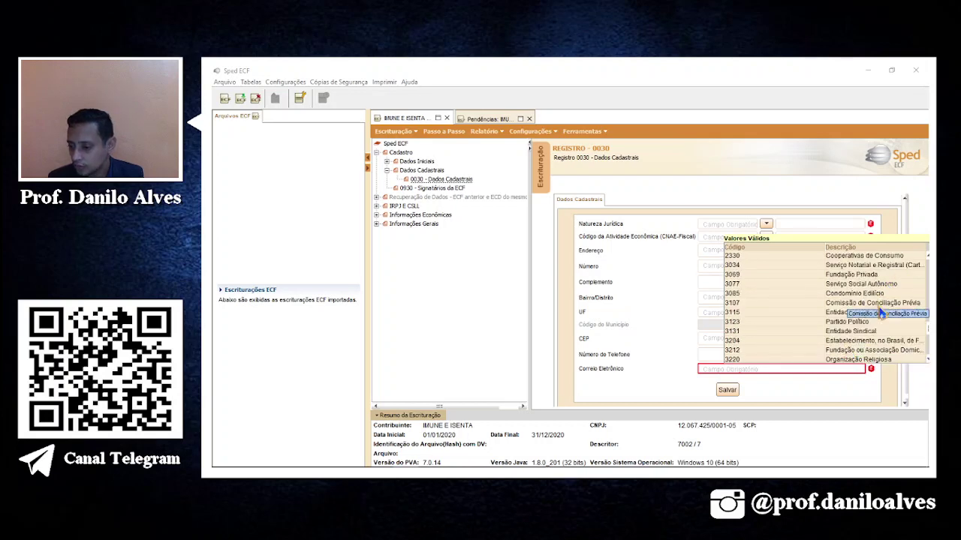
scroll(884, 357, "down", 3)
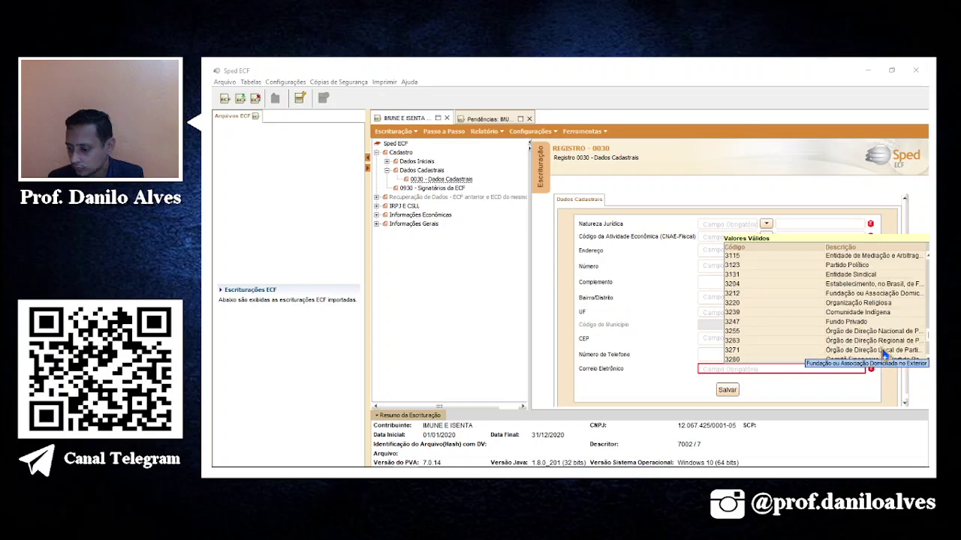
scroll(884, 356, "down", 1)
scroll(884, 355, "down", 2)
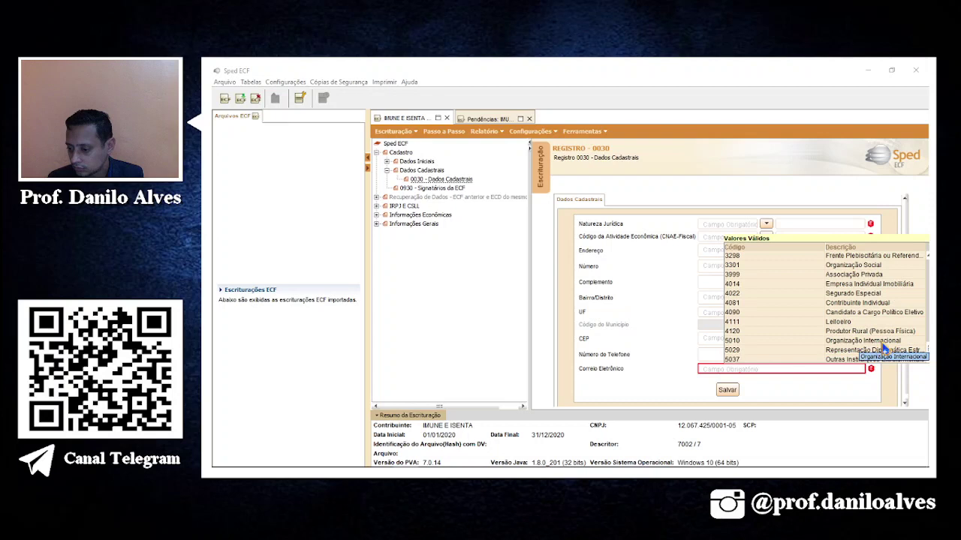
left_click(863, 266)
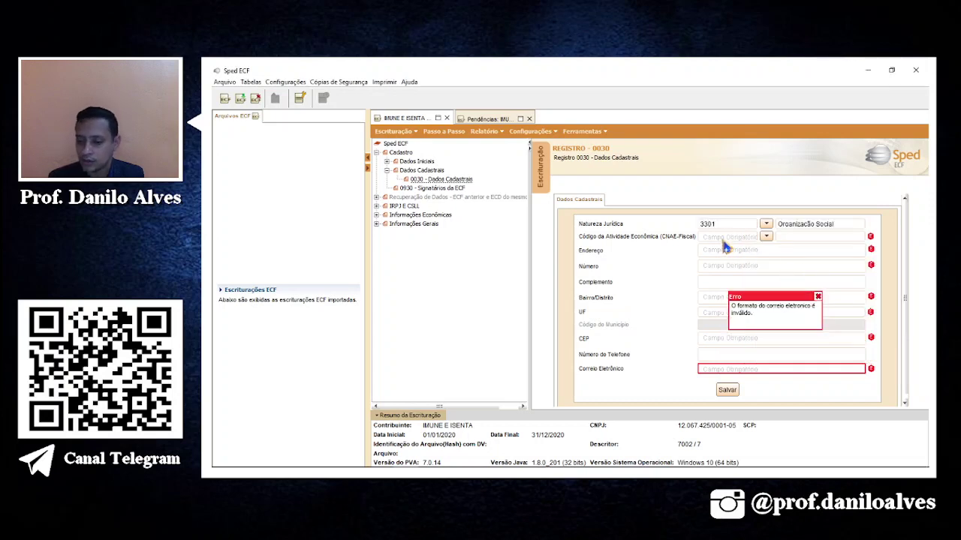
mouse_move(401, 473)
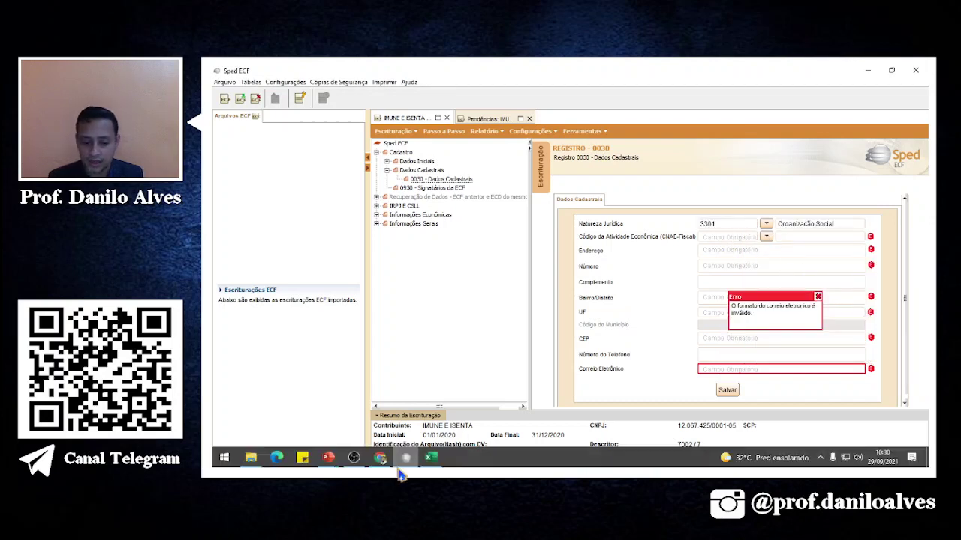
left_click(430, 457)
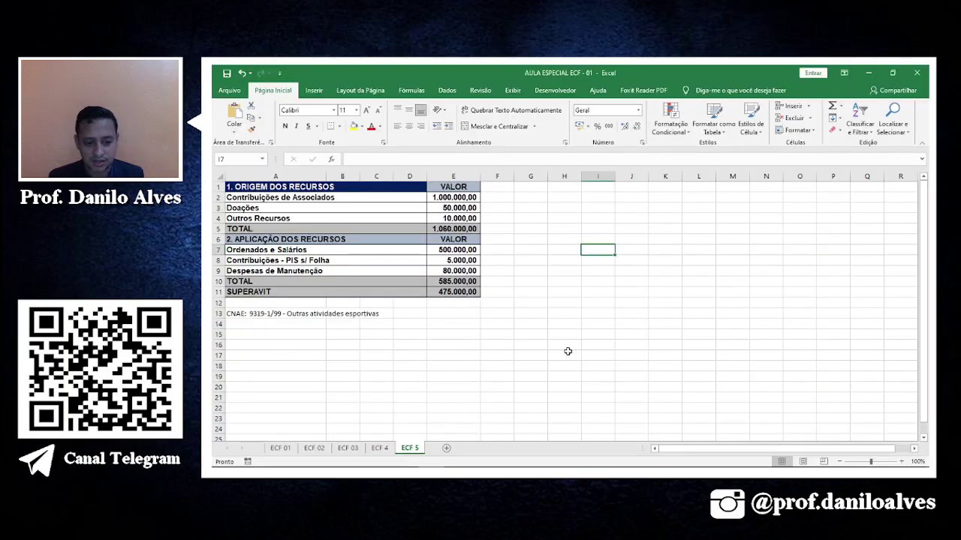
key("alt+Tab")
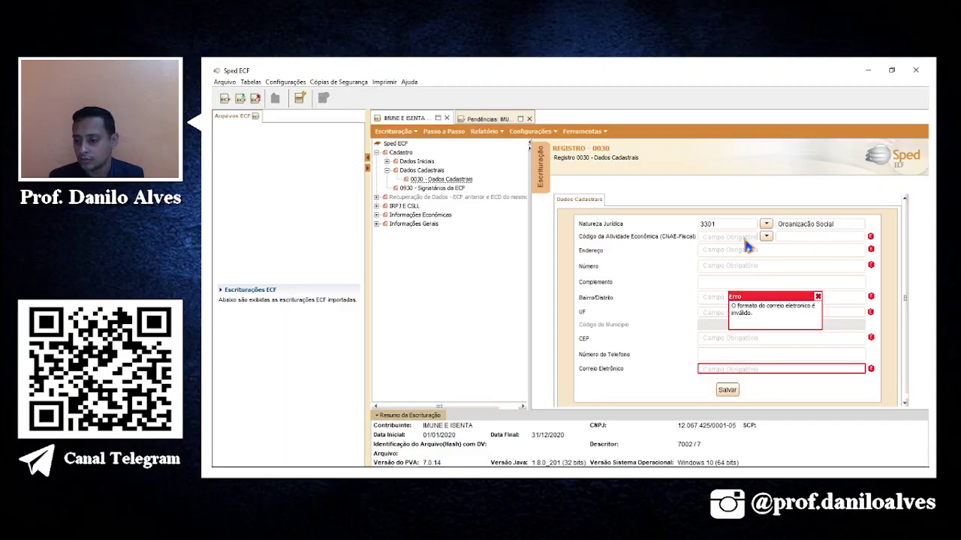
Enter CNAE 9319199 and the entity's street address and number.
left_click(745, 241)
type("931919")
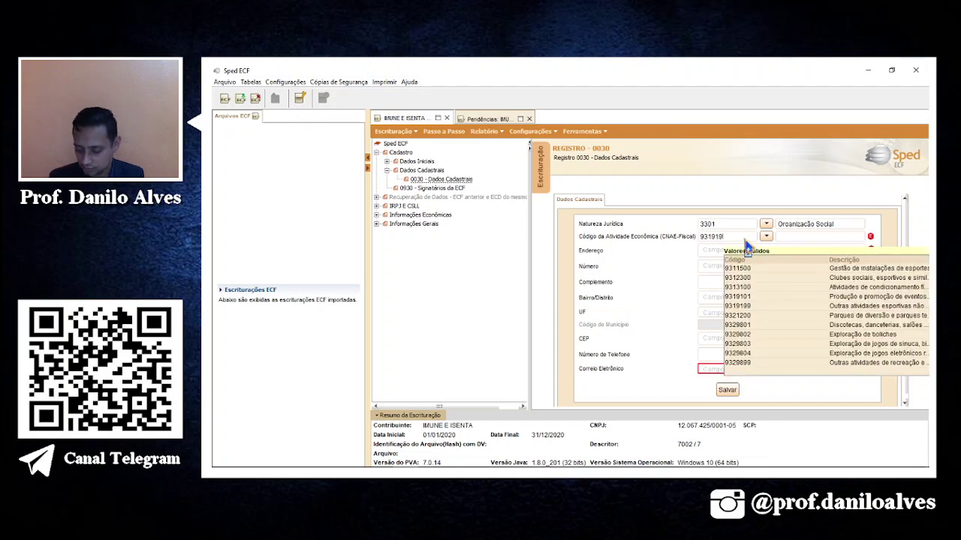
type("9")
key("Tab")
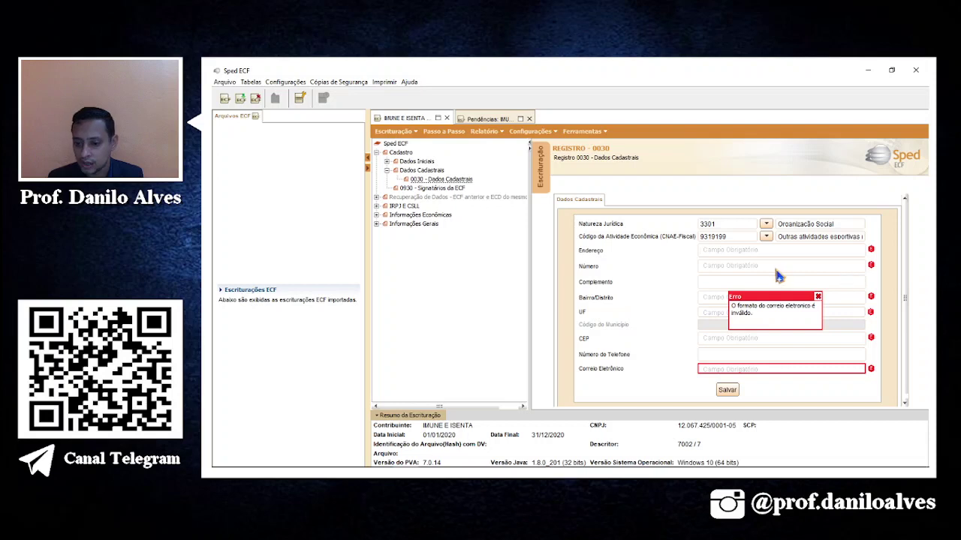
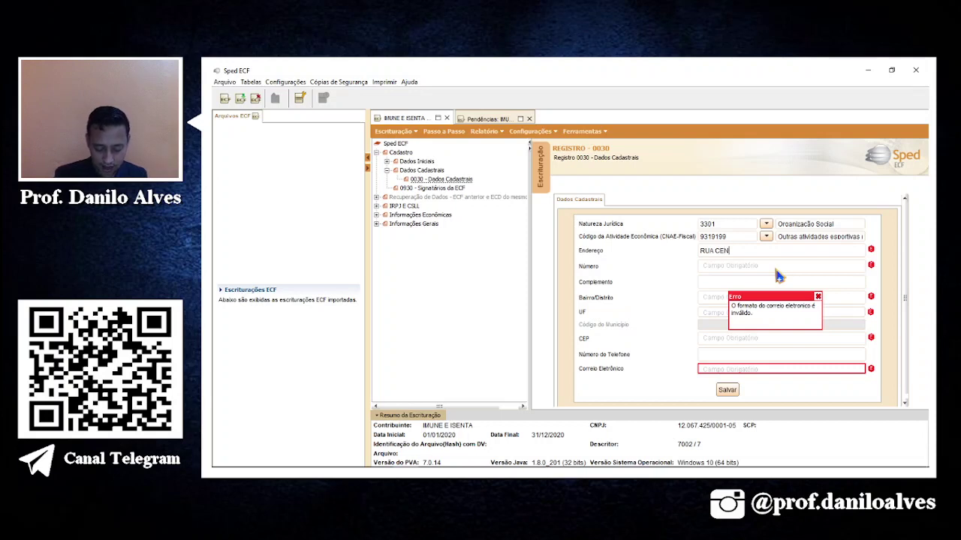
key("Tab")
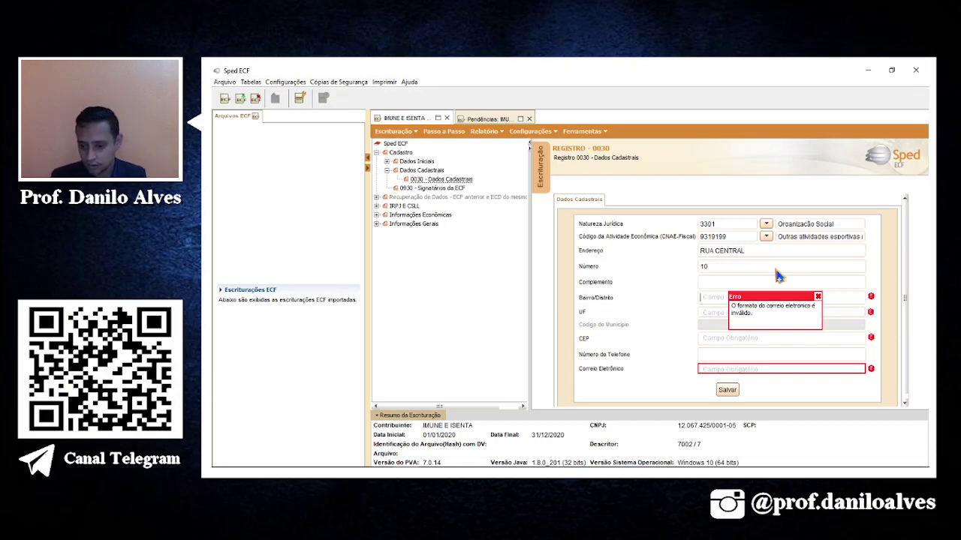
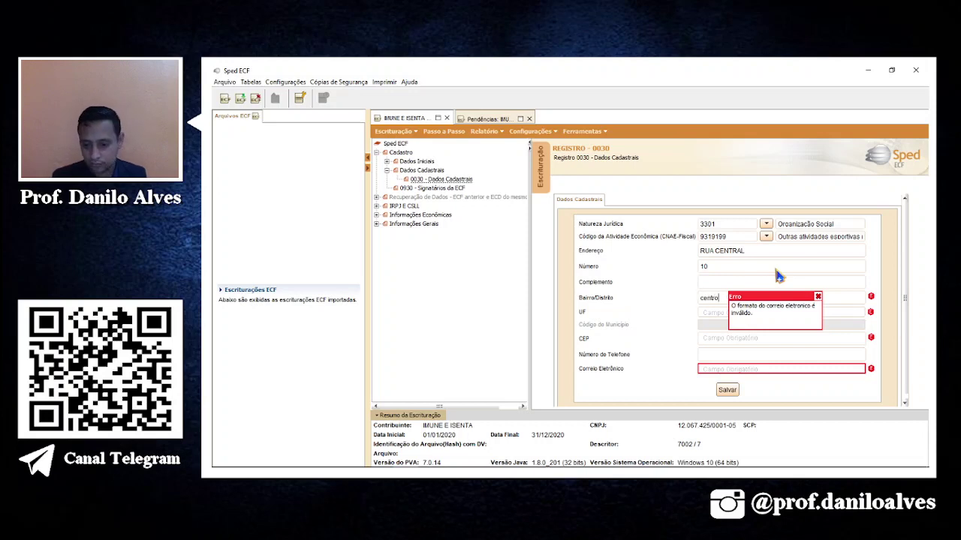
key("Tab")
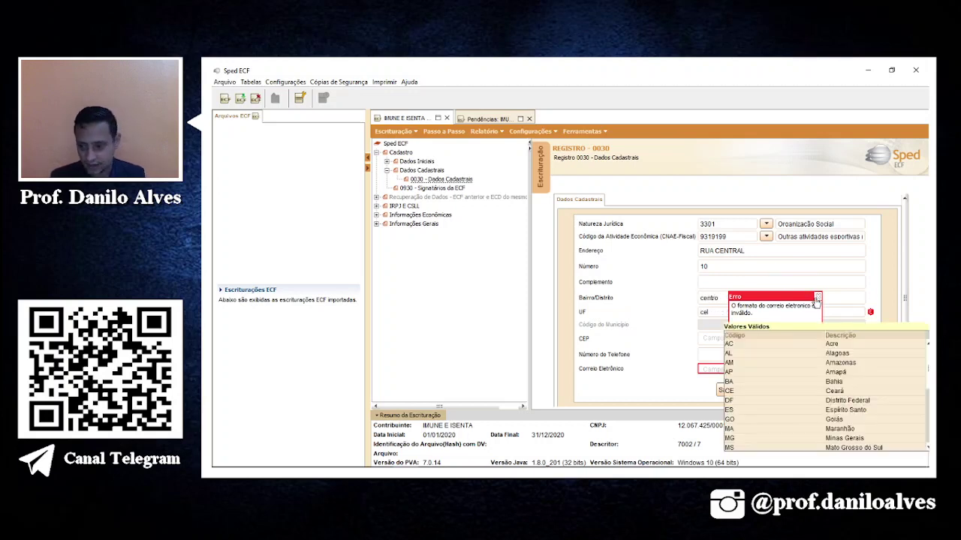
Set state CE, municipality Fortaleza, CEP, phone and e-mail, then save the 0030 data.
type("CE")
key("Tab")
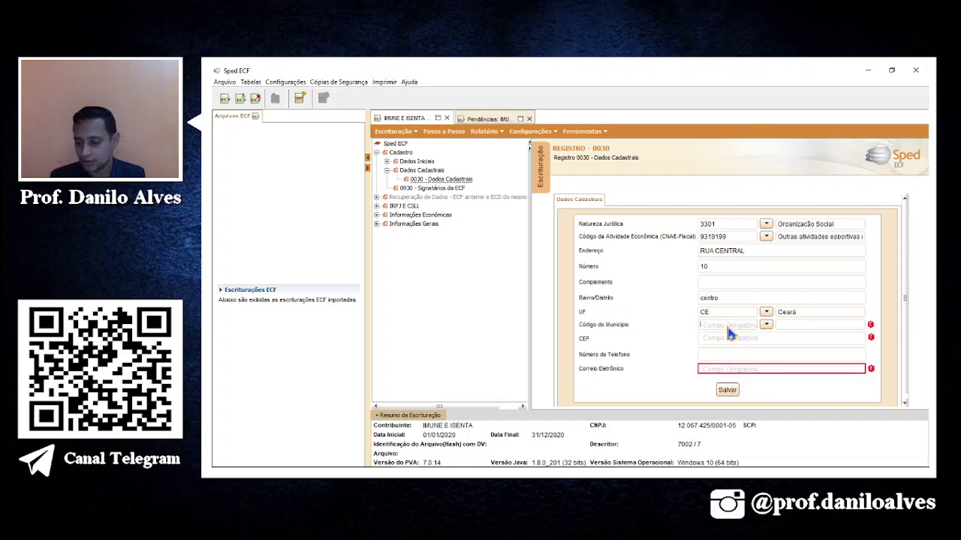
type("2304400")
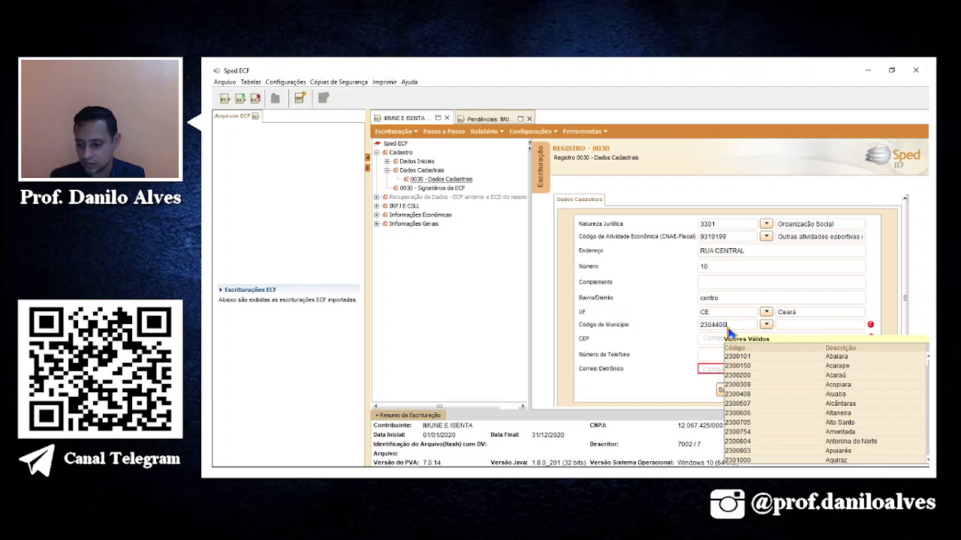
key("Tab")
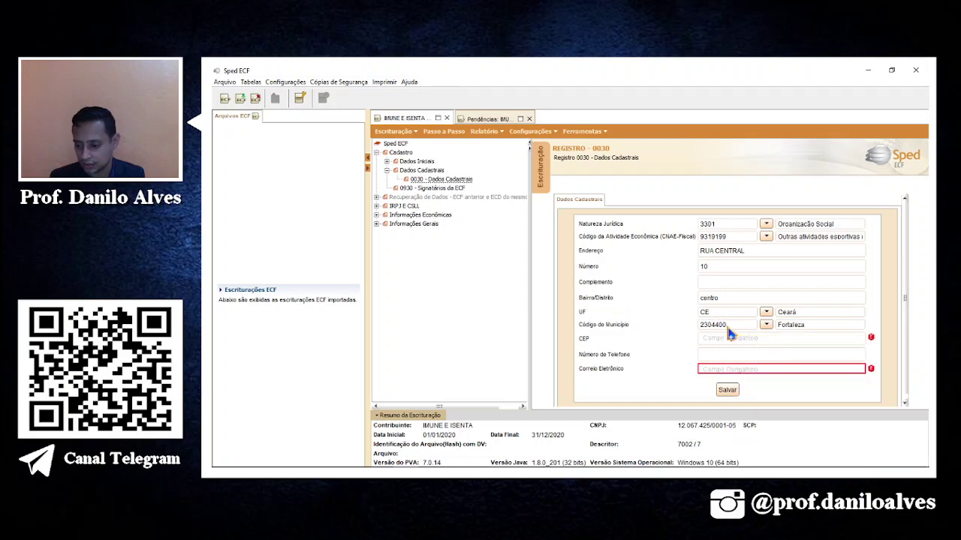
type("60010400")
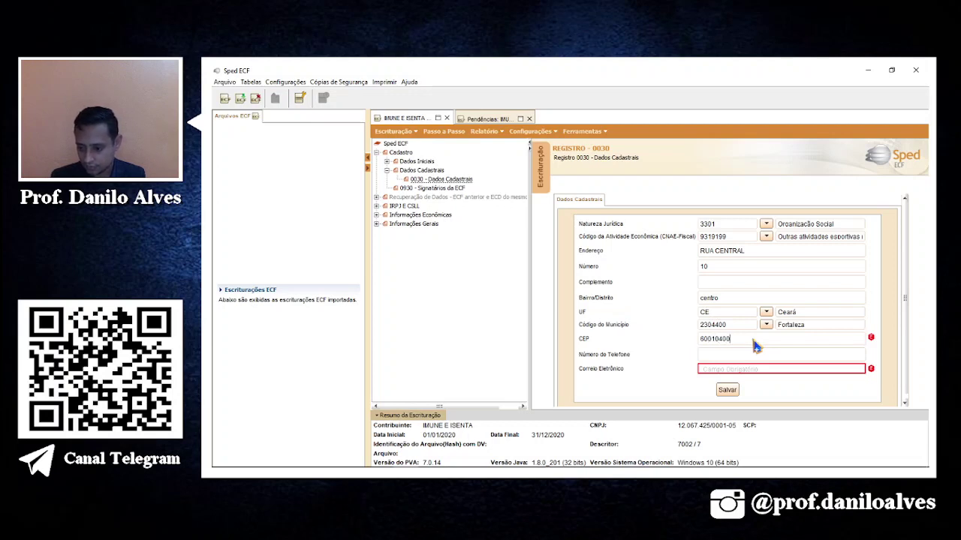
key("Tab")
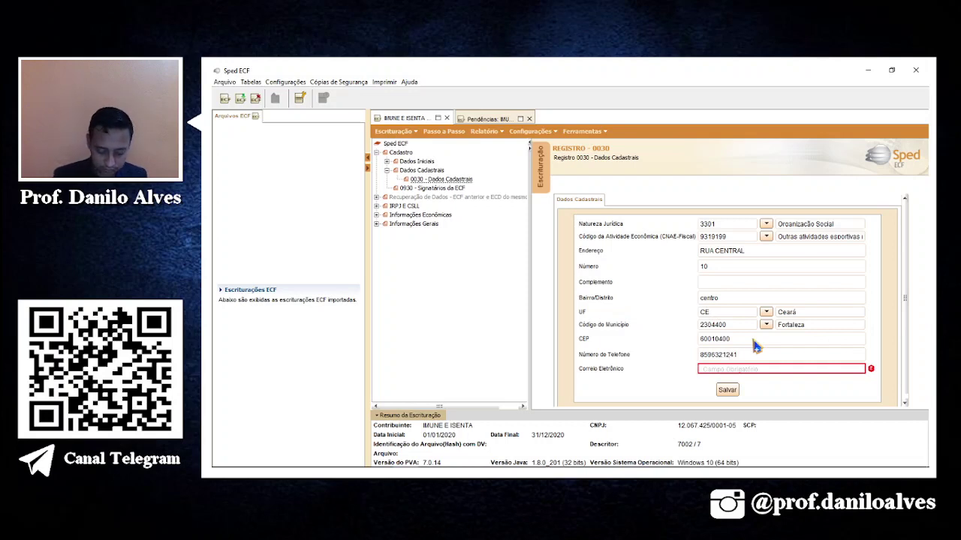
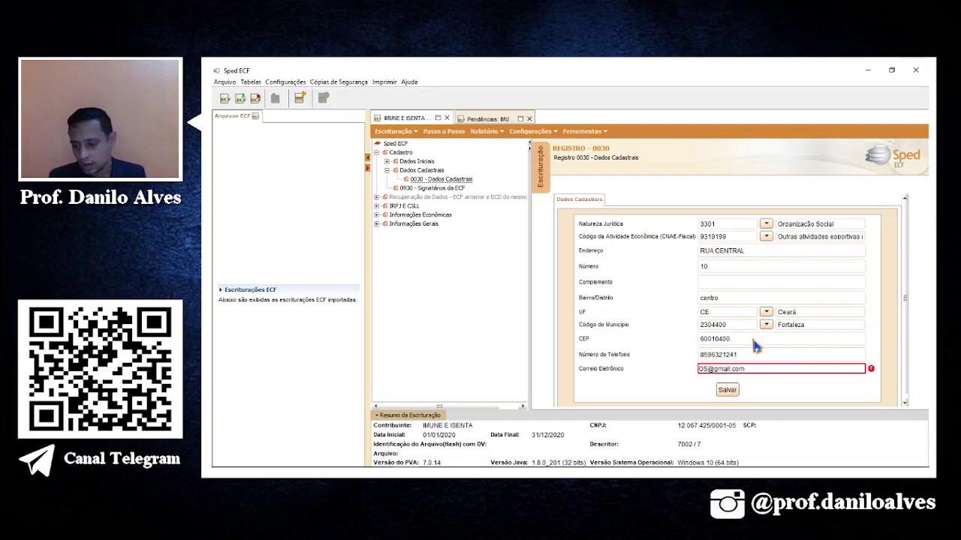
left_click(728, 390)
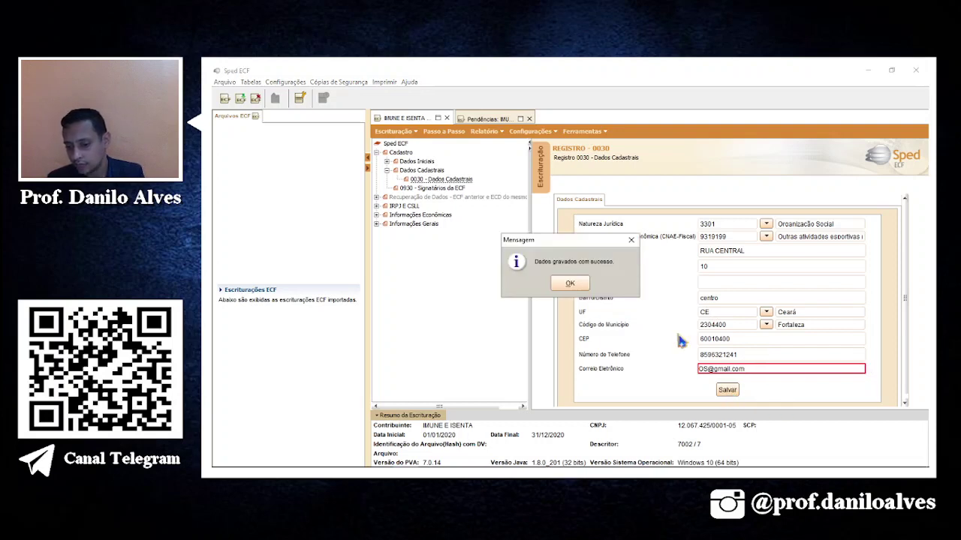
left_click(575, 287)
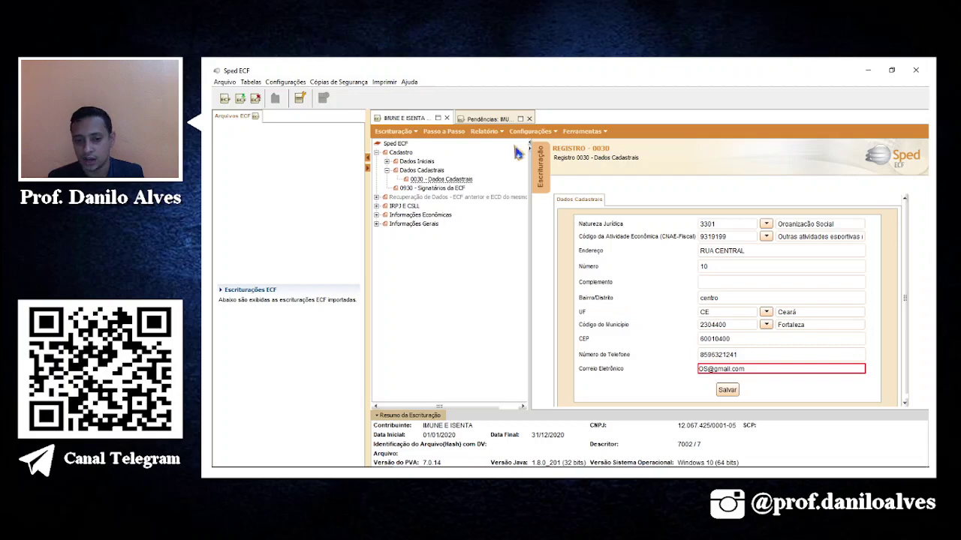
Jump from Pendências to register Y612 and start a new record.
left_click(495, 120)
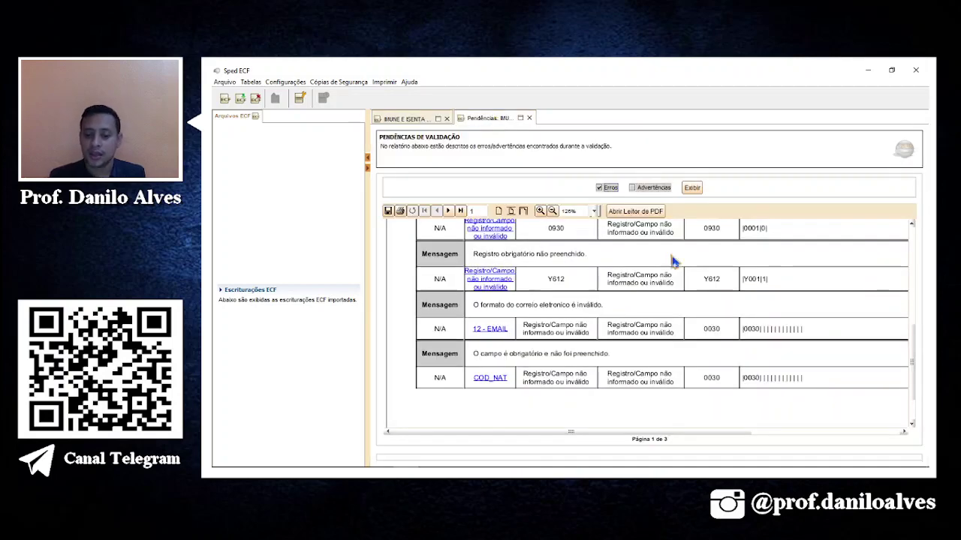
left_click(489, 283)
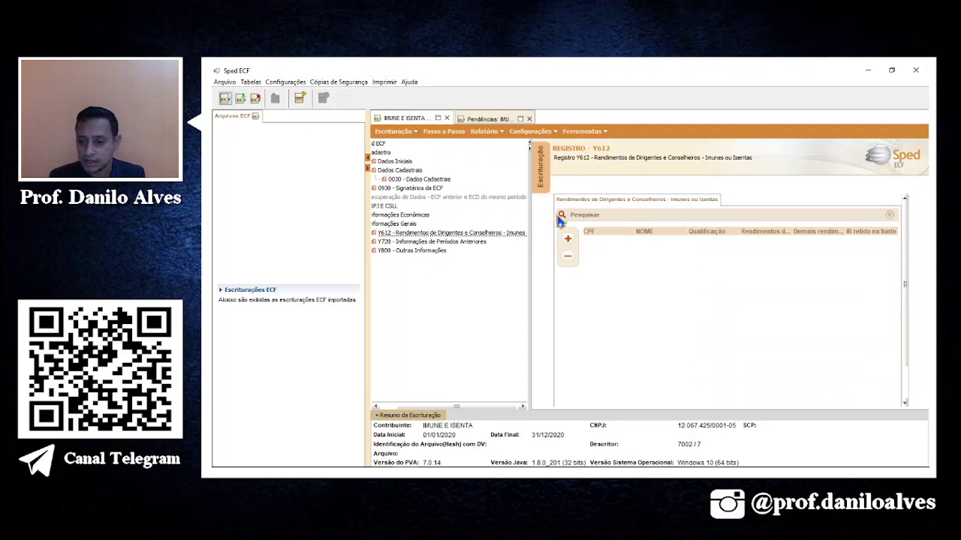
left_click(568, 239)
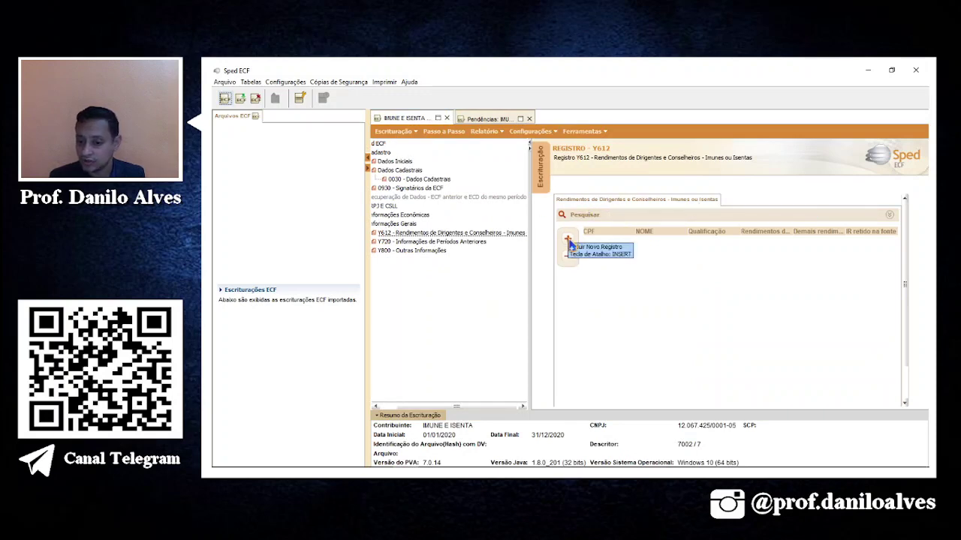
left_click(571, 247)
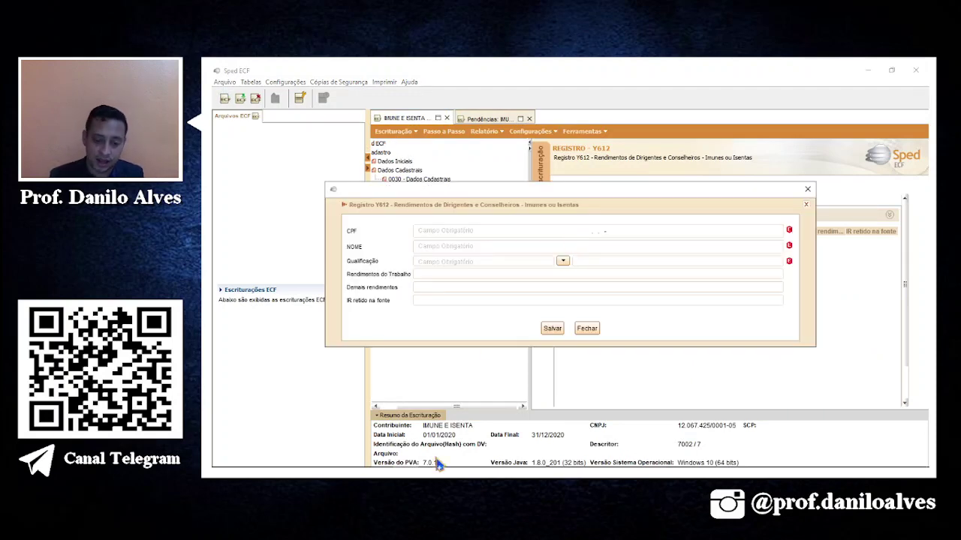
mouse_move(385, 459)
Save the president's CPF, name and qualification 12 – Presidente sem Vínculo Empregatício.
left_click(442, 230)
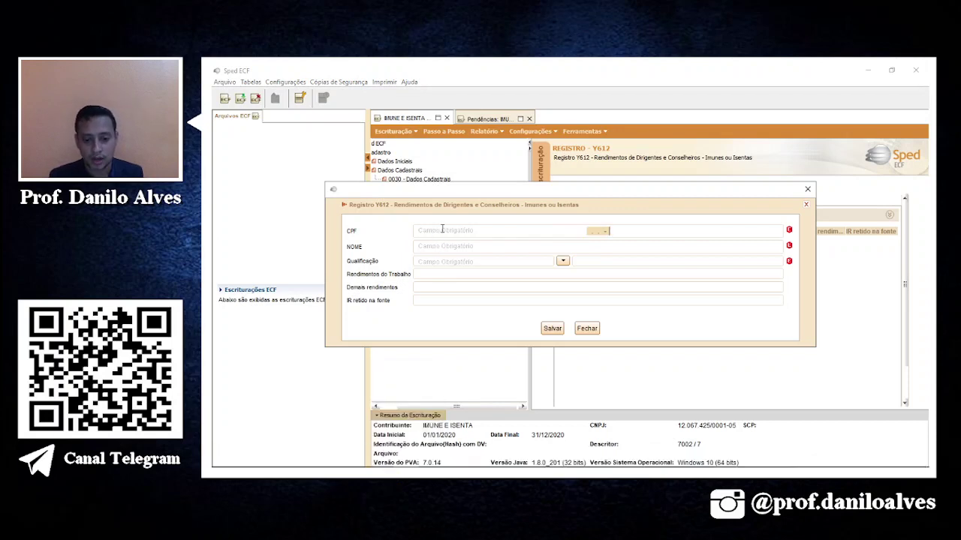
left_click(439, 247)
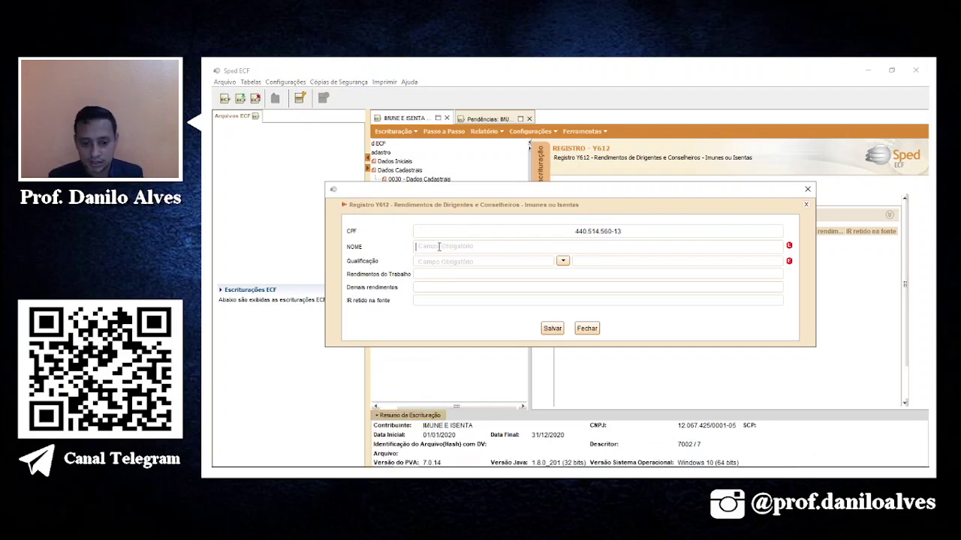
type("m")
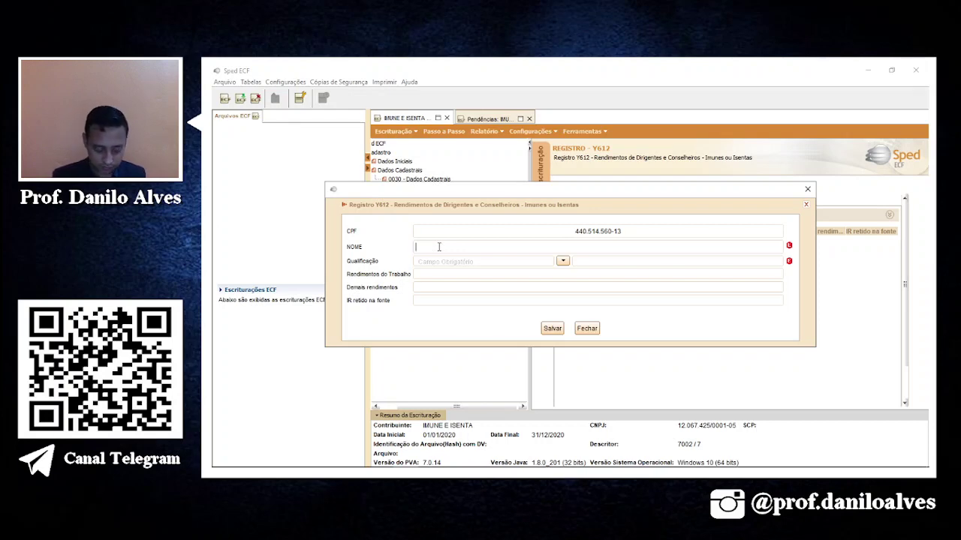
key("Tab")
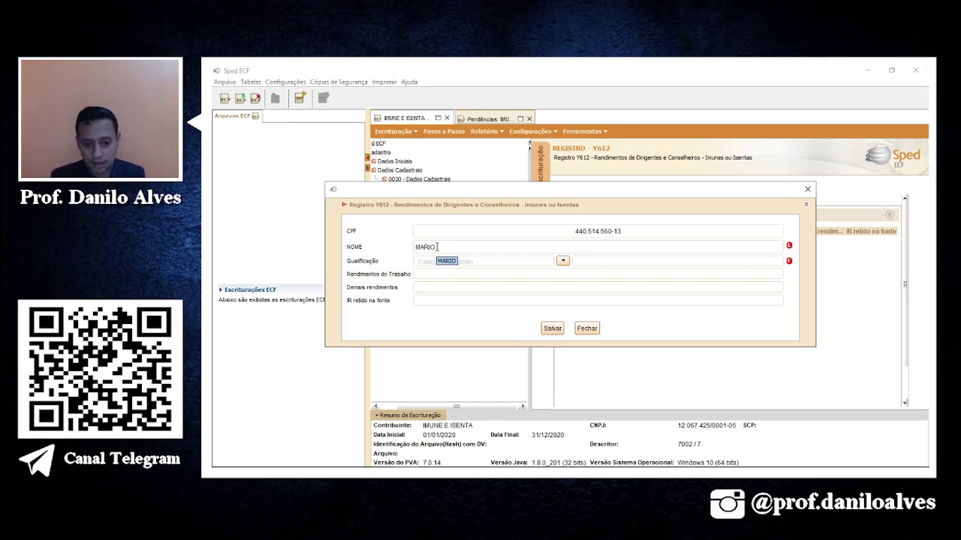
left_click(564, 262)
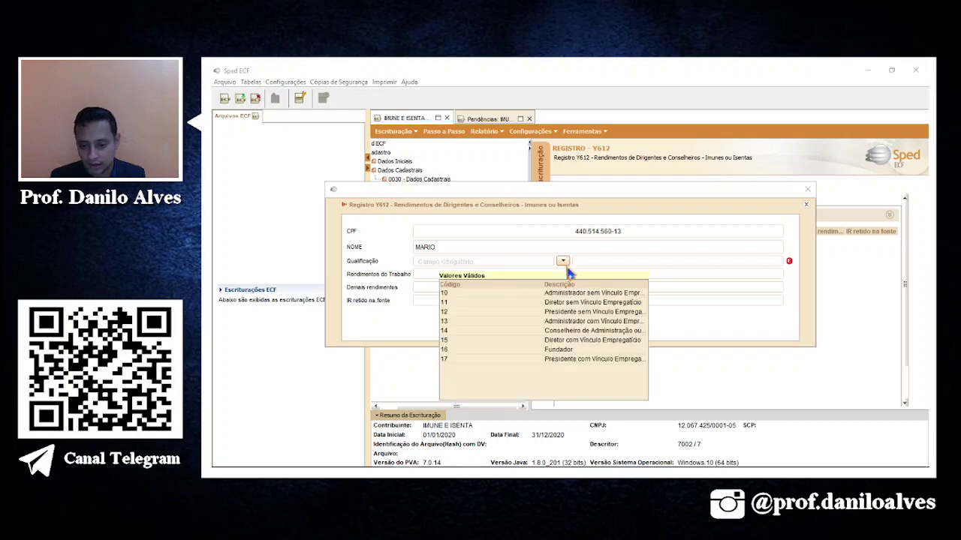
left_click(610, 314)
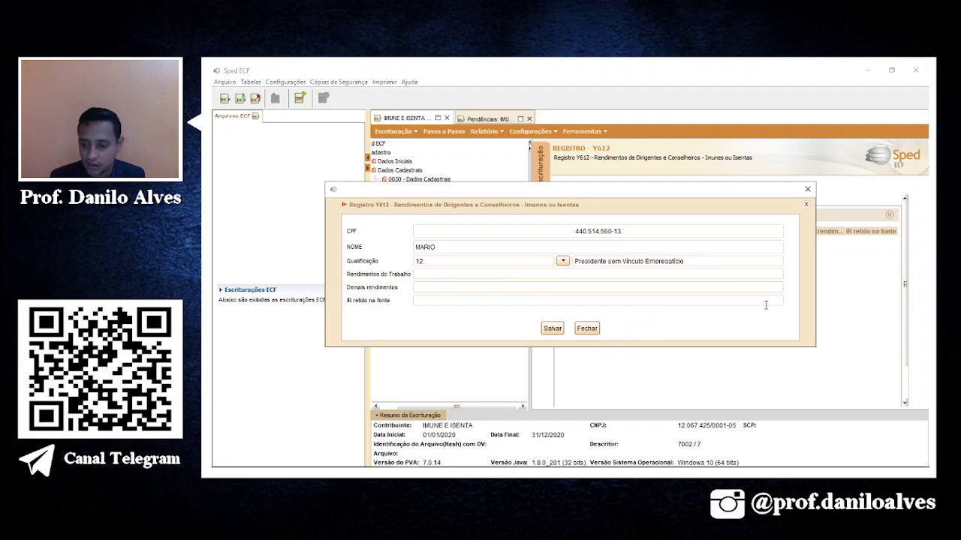
left_click(552, 329)
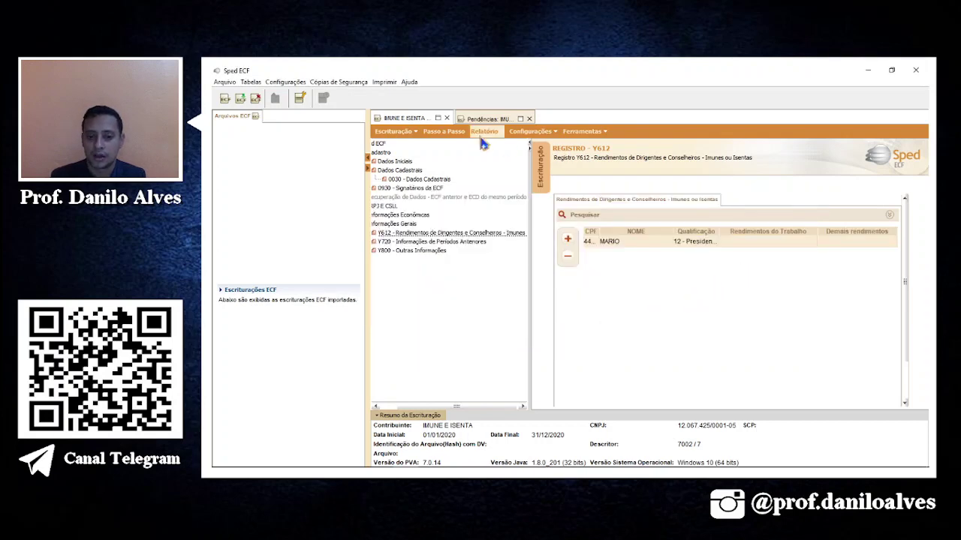
left_click(444, 131)
Revalidate the file and list the Advertências, including the zero-revenue warning.
left_click(505, 304)
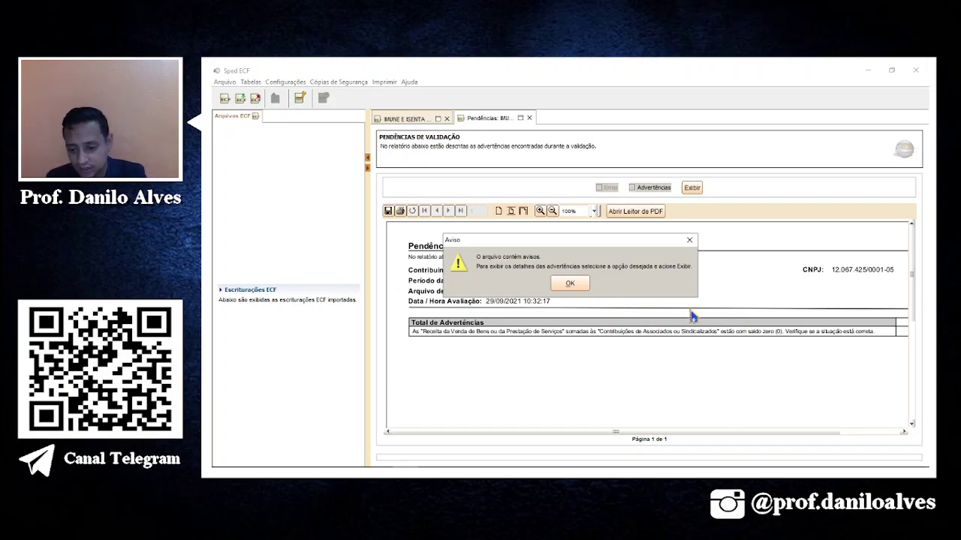
left_click(568, 283)
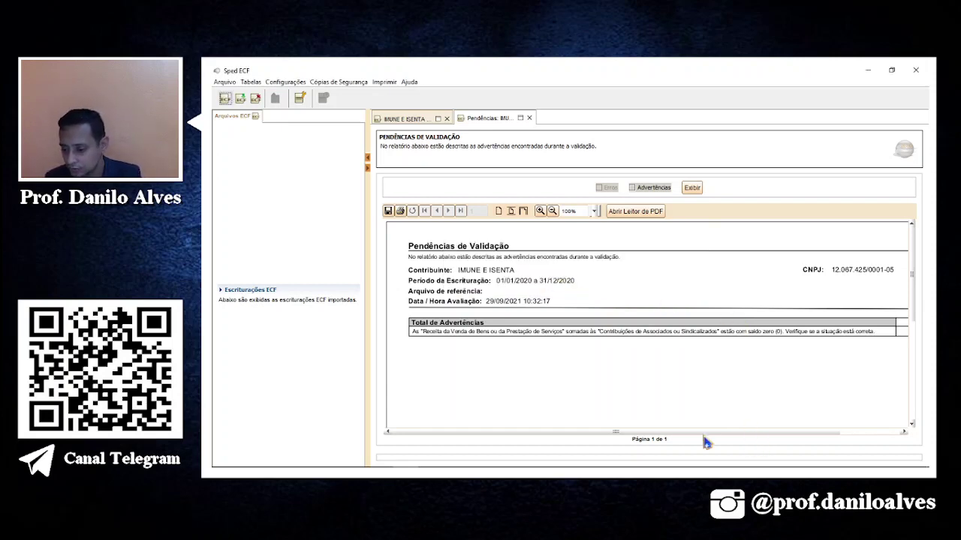
left_click_drag(703, 432, 629, 429)
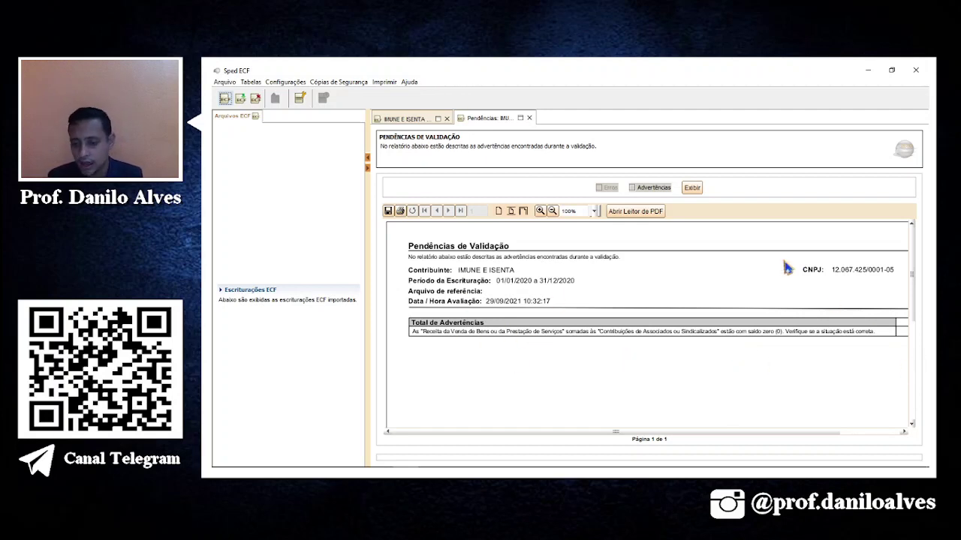
left_click(656, 192)
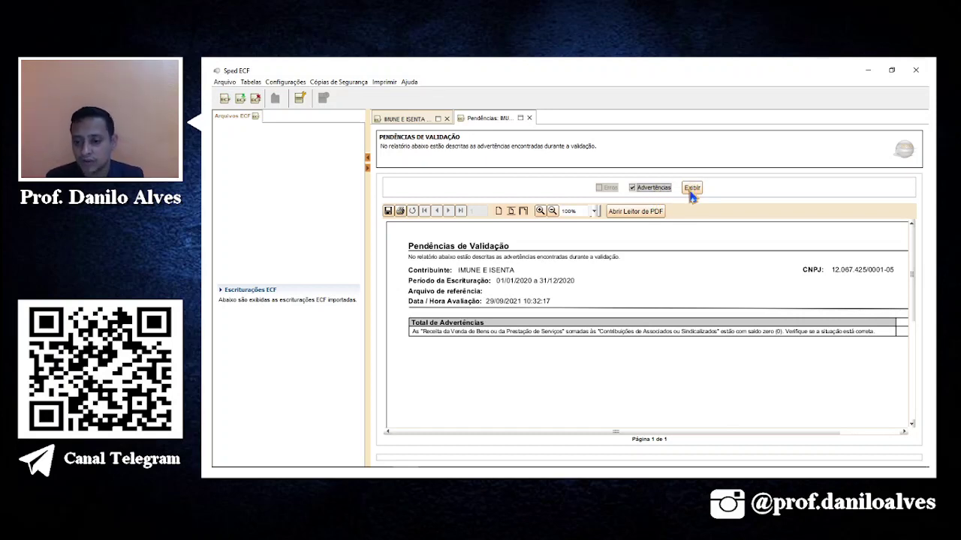
left_click(428, 124)
Reopen the IMUNE E ISENTA filing for editing and open register X390 under Informações Econômicas.
left_click(582, 131)
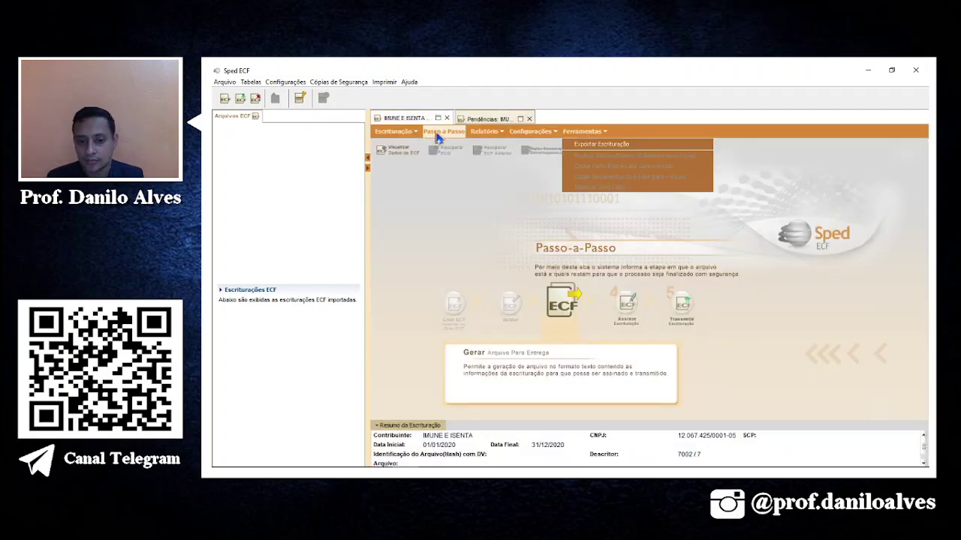
left_click(394, 133)
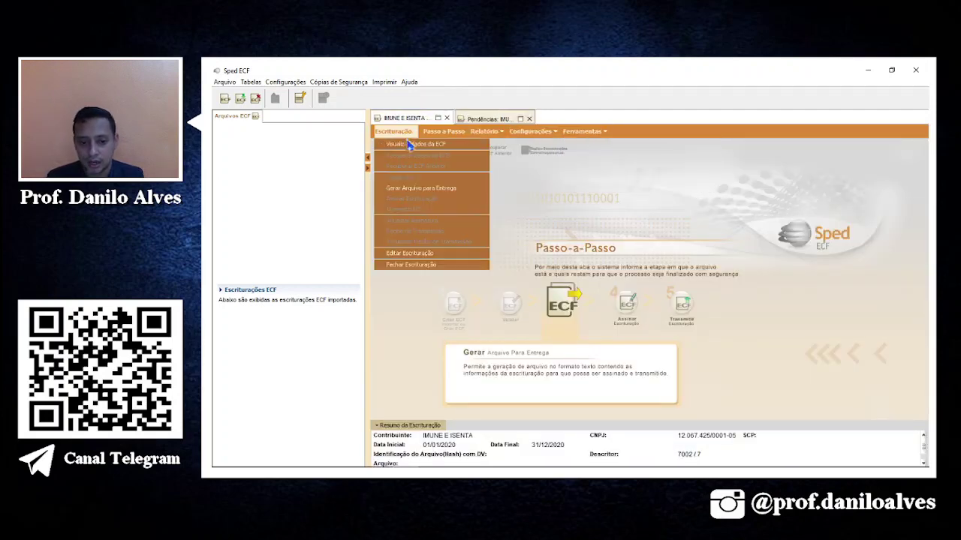
left_click(412, 257)
left_click(546, 283)
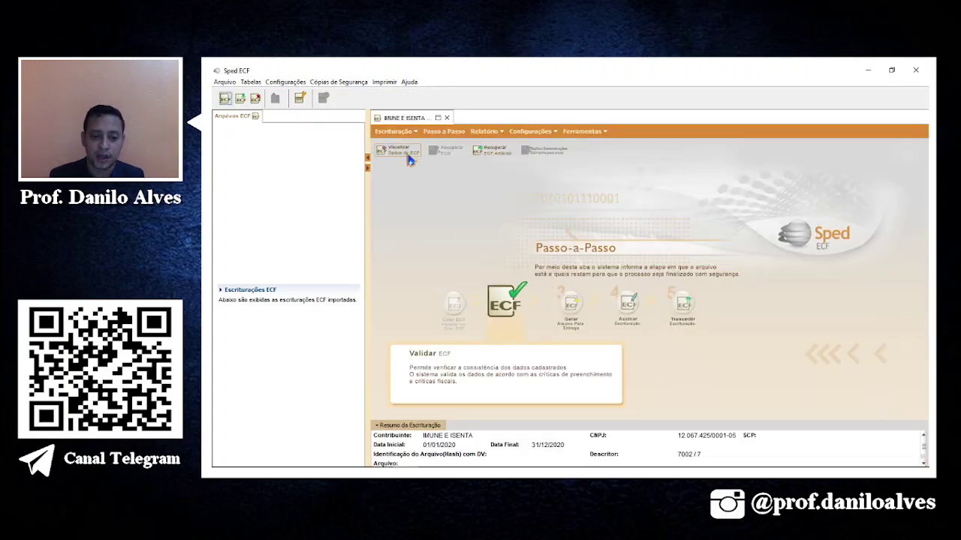
left_click(399, 151)
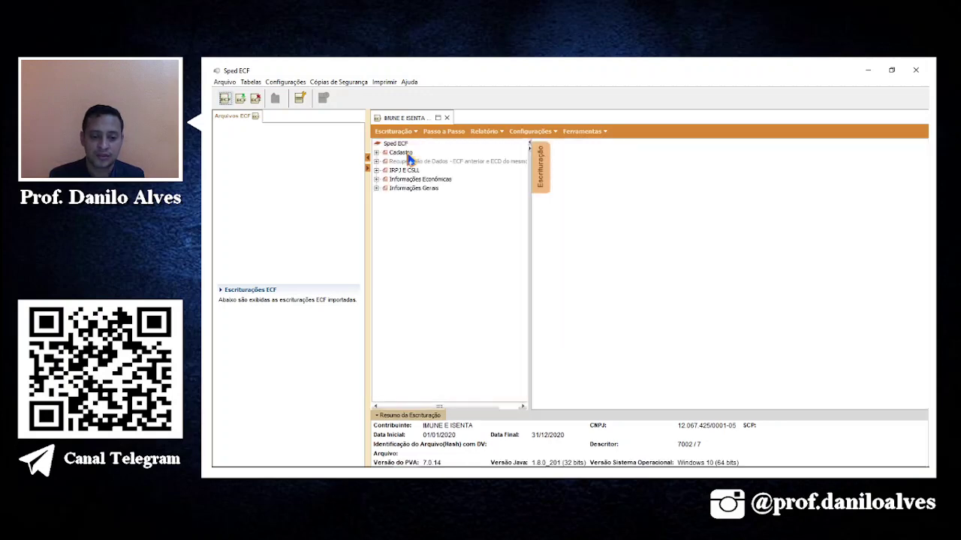
double_click(397, 180)
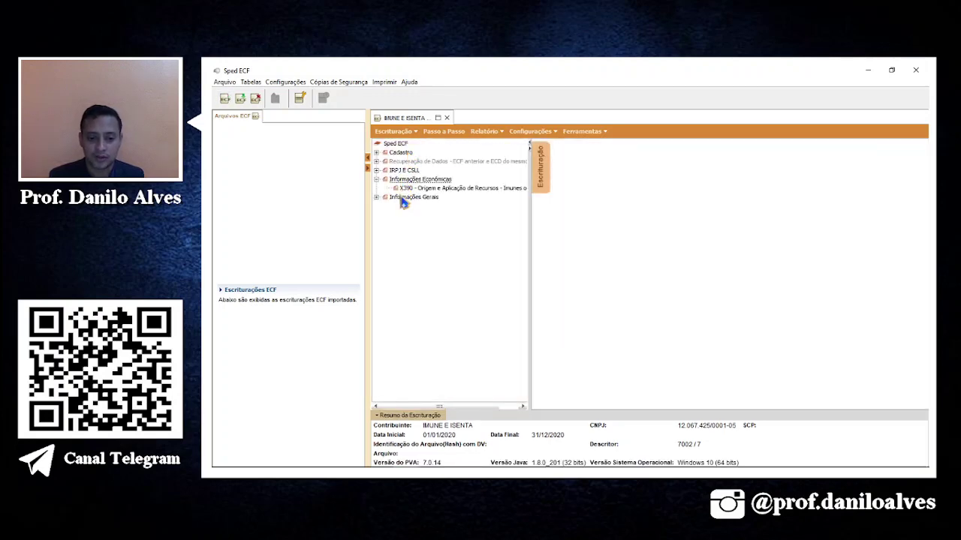
left_click(448, 191)
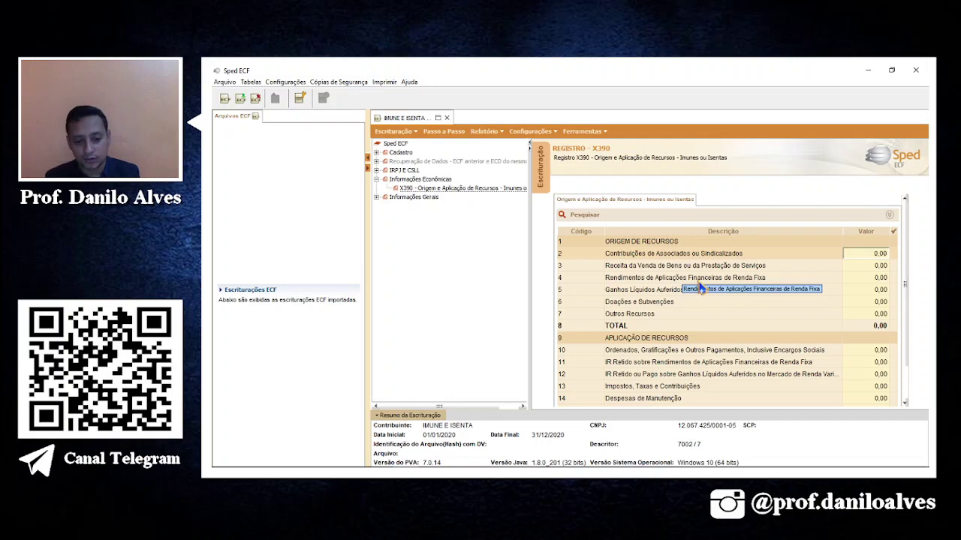
key("alt+Tab")
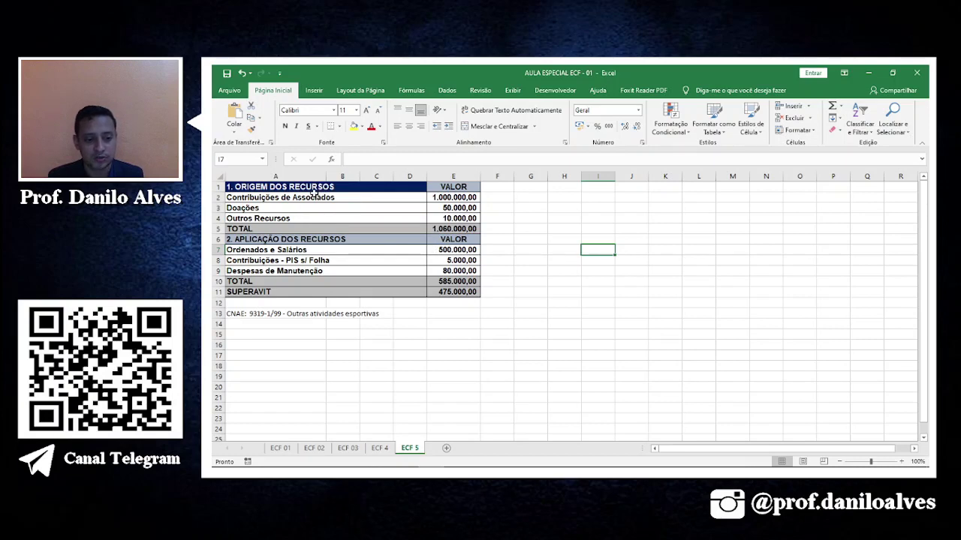
Enter 1.000.000,00 for Contribuições de Associados, copied from the Excel sheet.
left_click(354, 196)
left_click(448, 197)
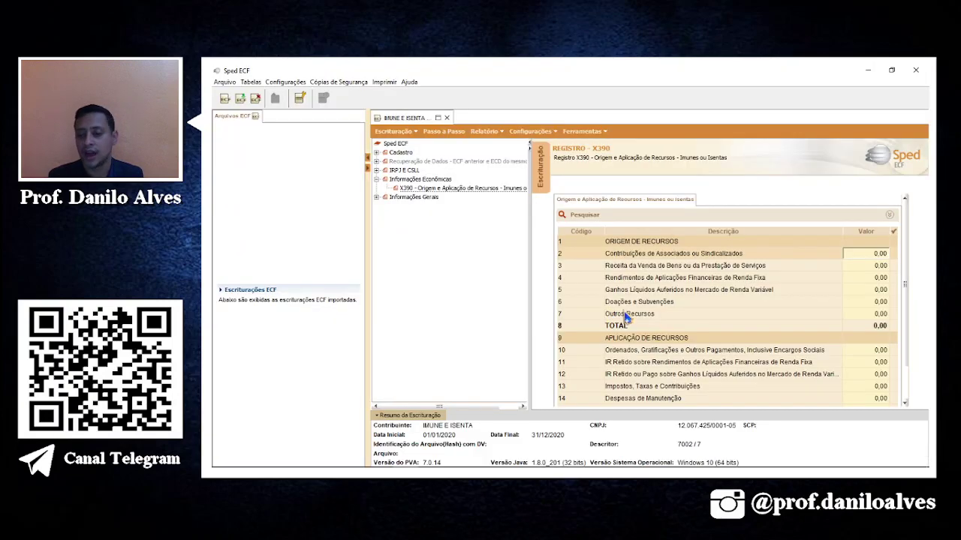
key("alt+Tab")
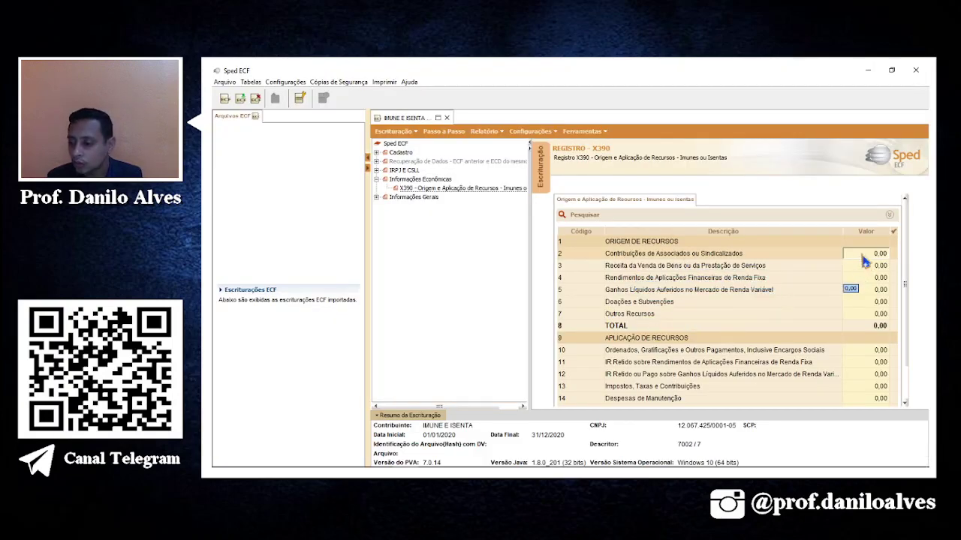
type("10")
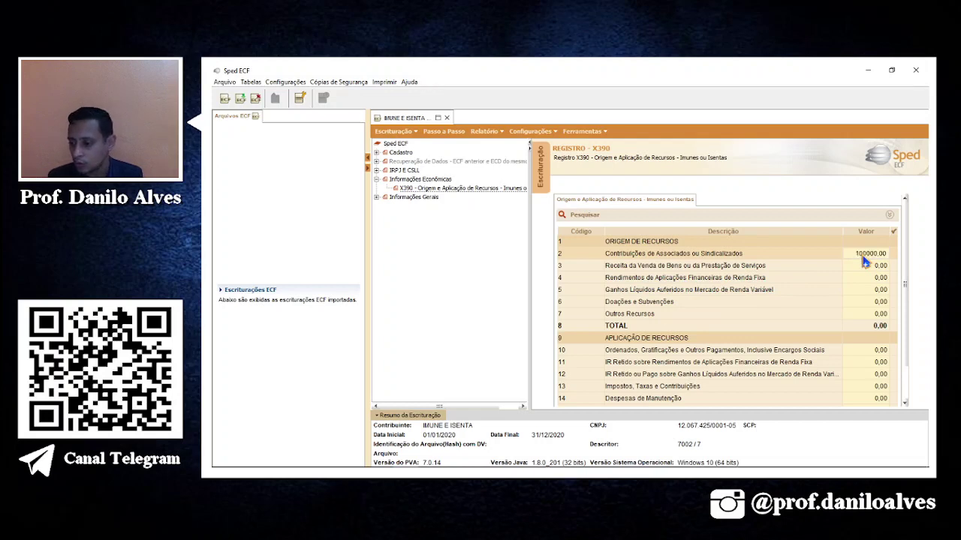
key("Return")
type("10,00")
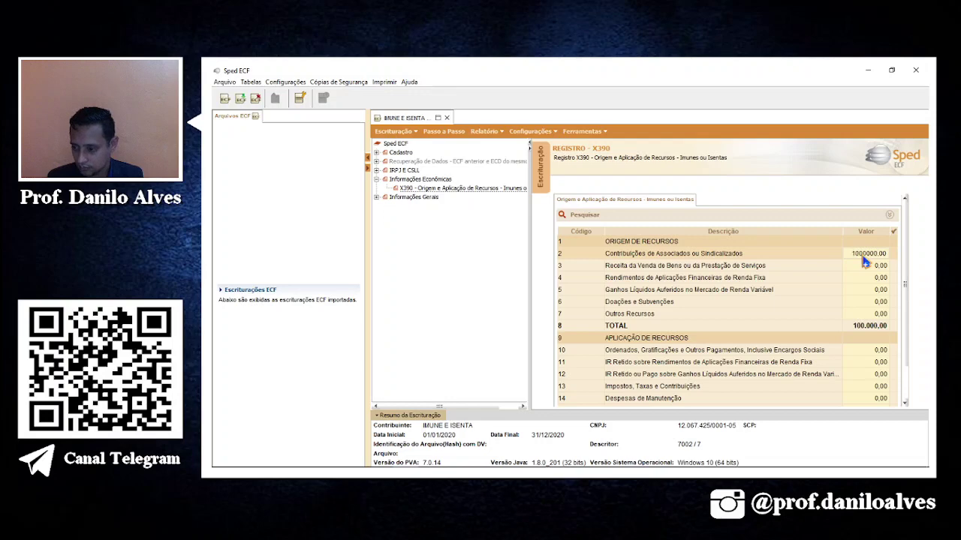
key("Return")
Enter 50.000,00 for Doações e Subvenções, correcting a mistaken 500.000,00.
key("alt+Tab")
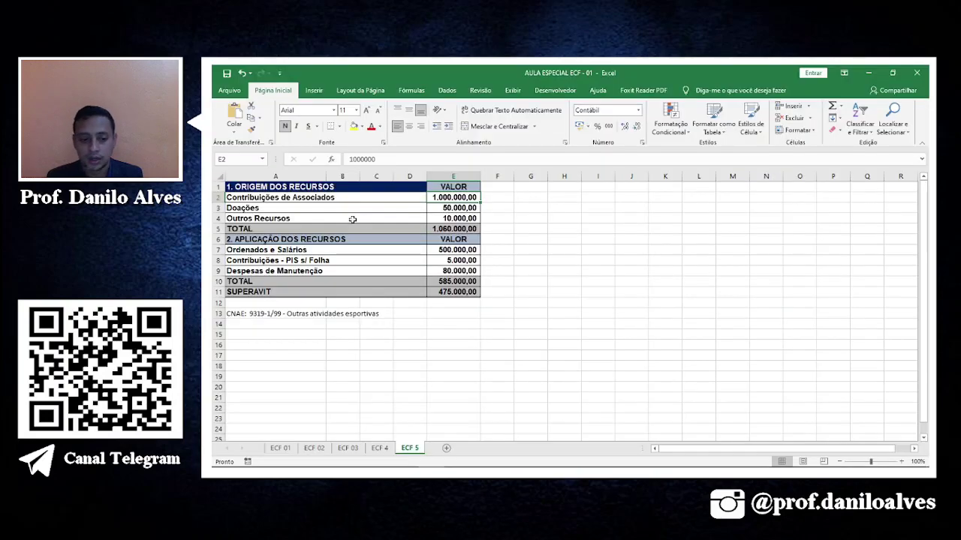
left_click(323, 211)
key("alt+Tab")
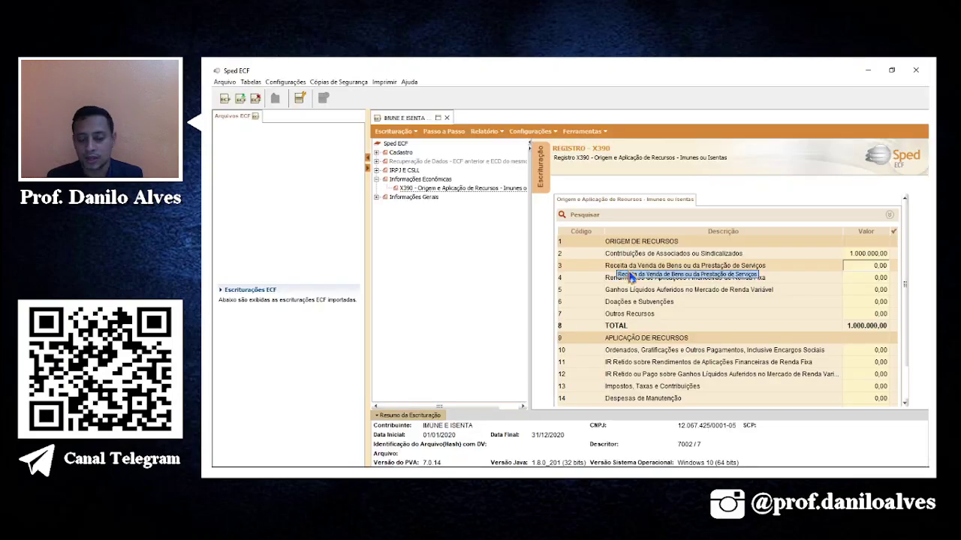
left_click(863, 302)
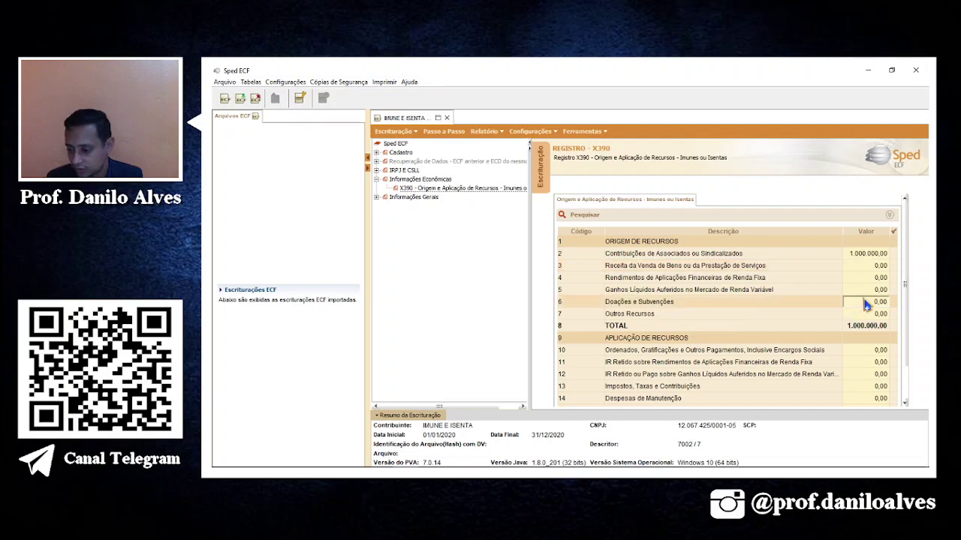
type("5")
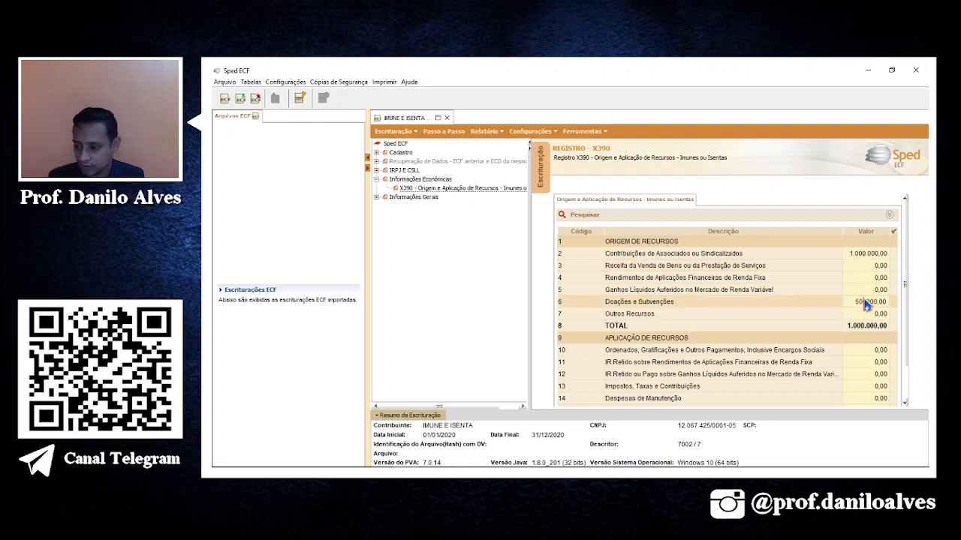
type("00.000")
key("Return")
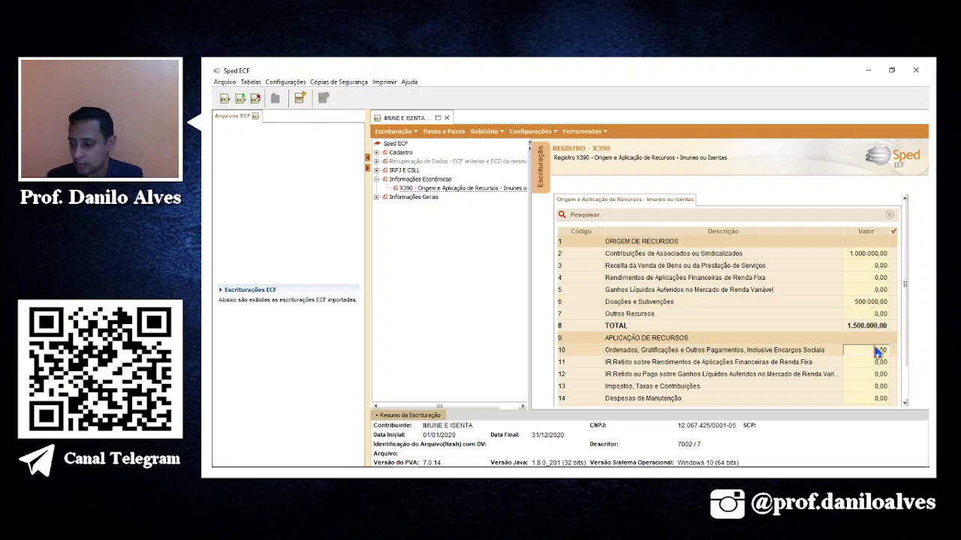
key("Delete")
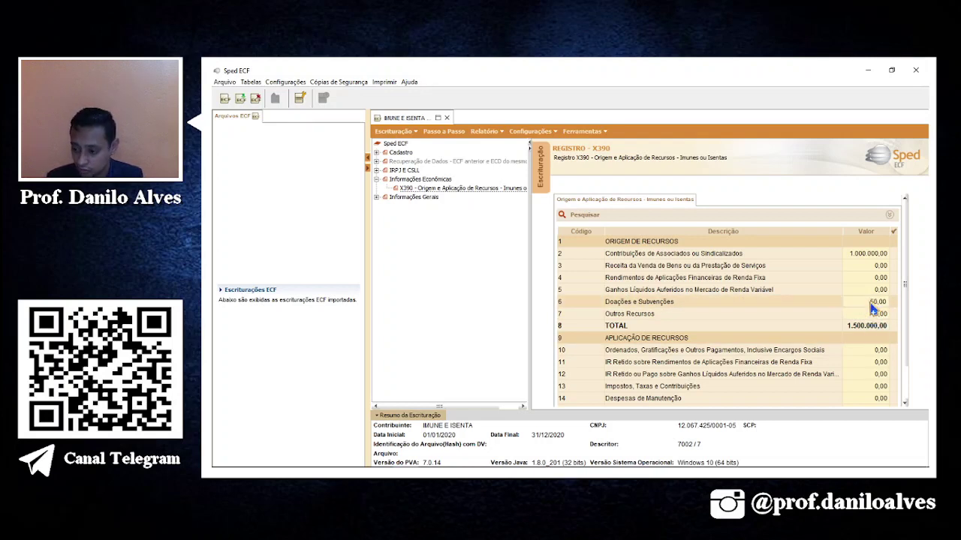
type("50000")
key("Return")
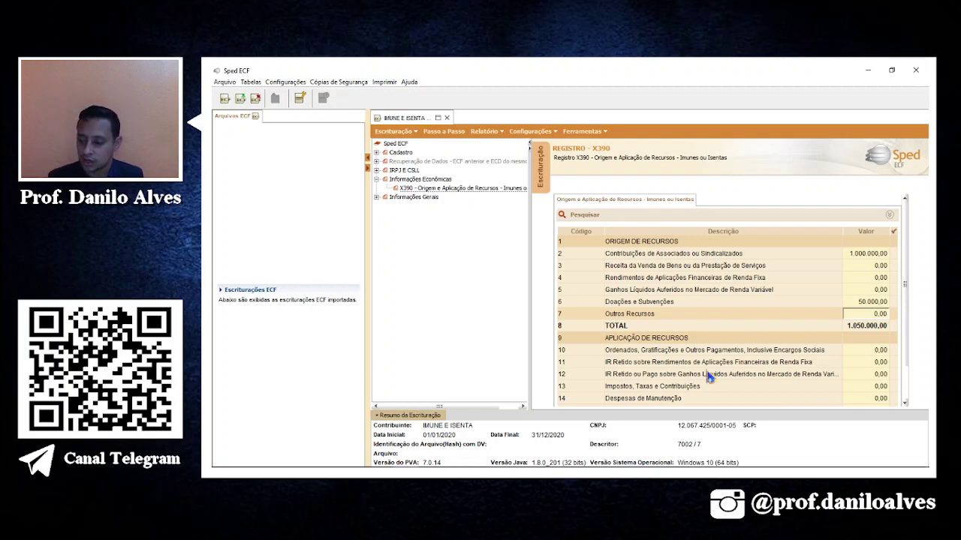
left_click(851, 303)
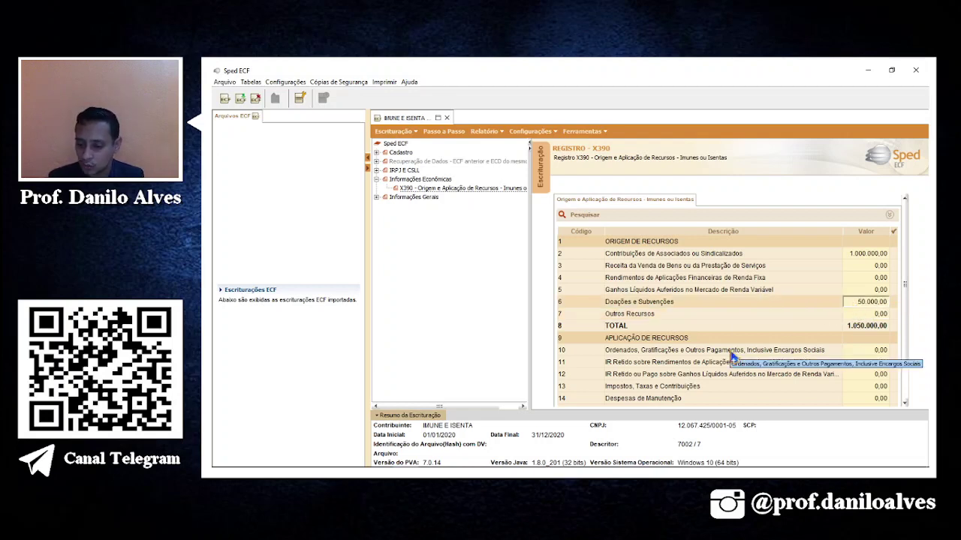
Enter 10.000,00 for Outros Recursos and highlight the origins total E5 in Excel yellow.
key("alt+Tab")
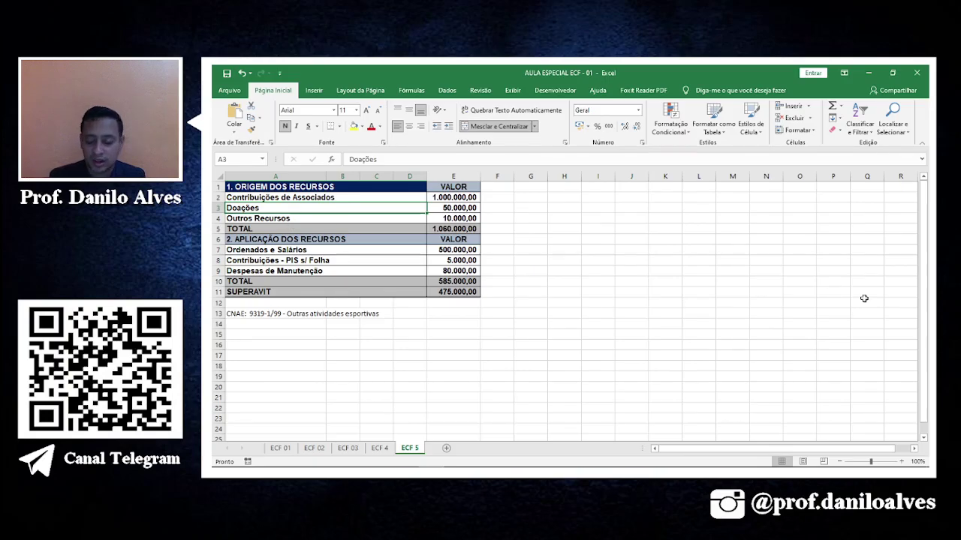
key("alt+Tab")
left_click(870, 315)
type("1")
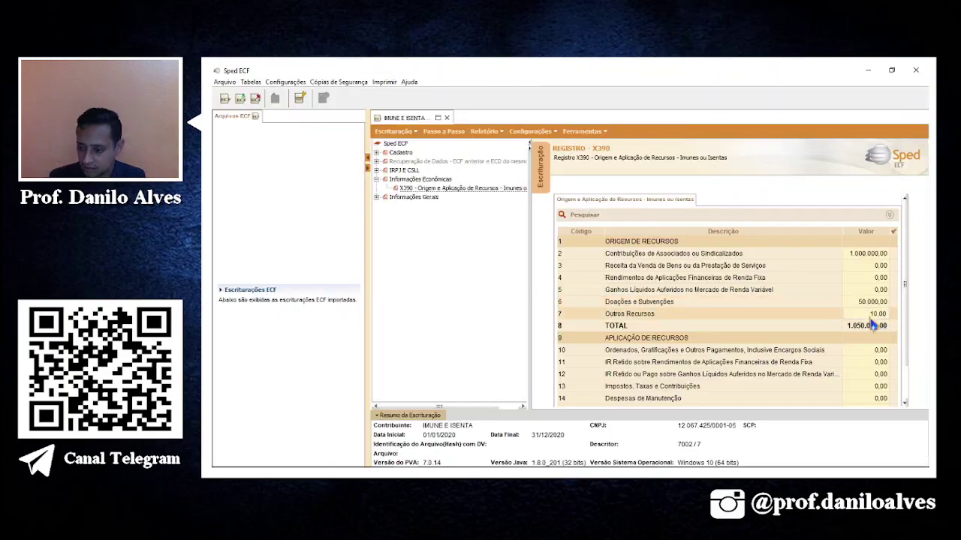
type("0.00")
key("Return")
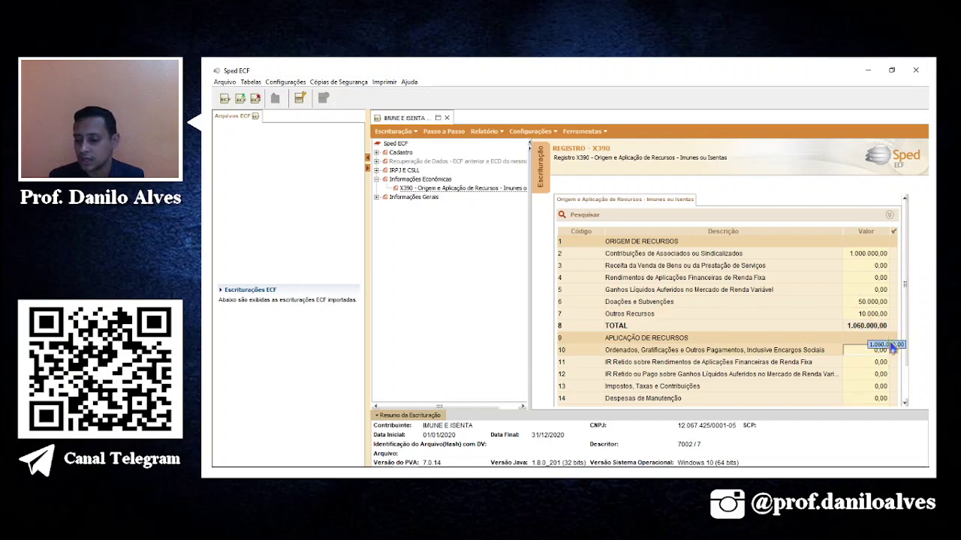
key("alt+Tab")
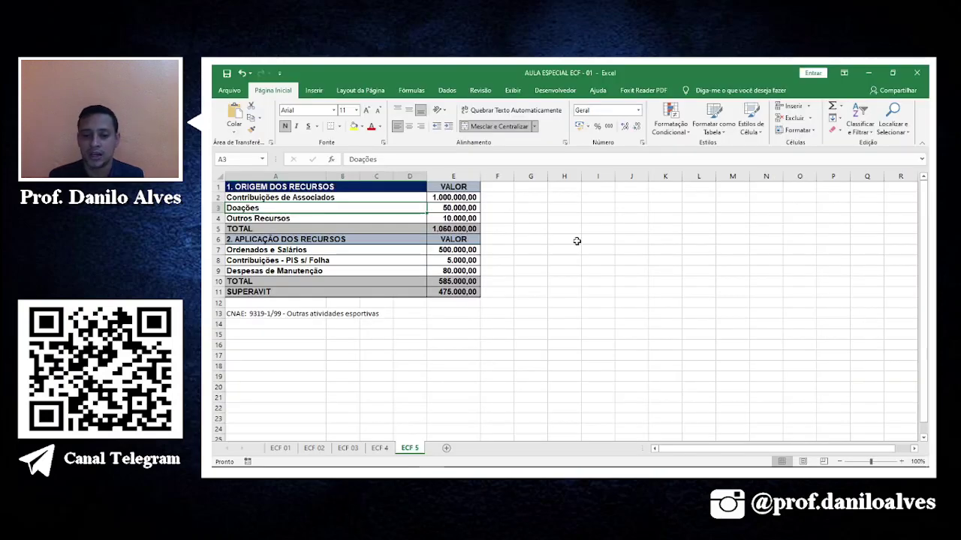
left_click(453, 240)
left_click(458, 229)
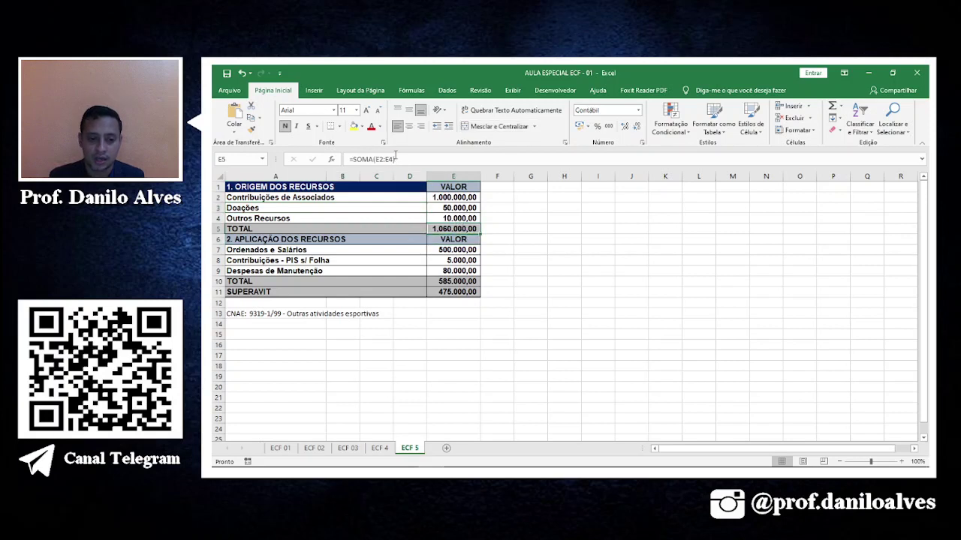
left_click(354, 126)
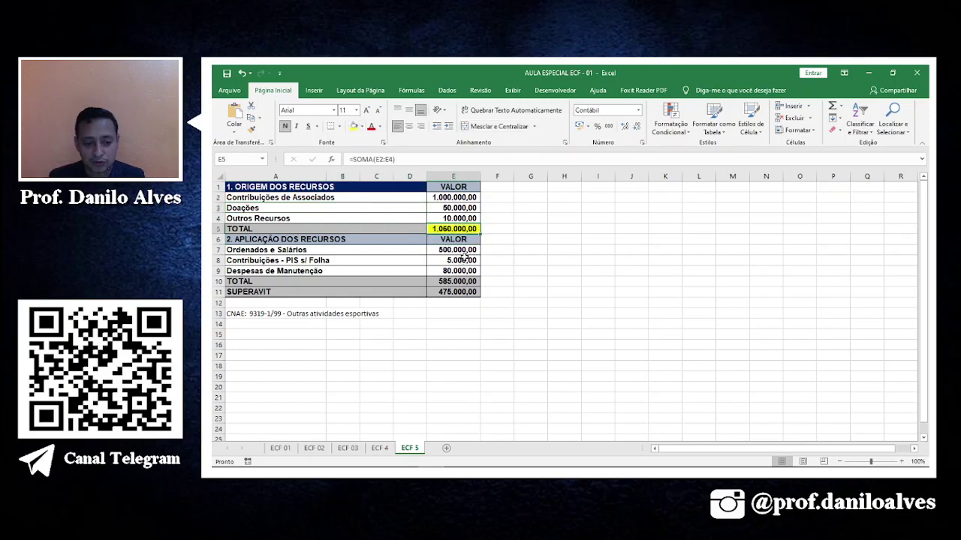
left_click(304, 251)
key("alt+Tab")
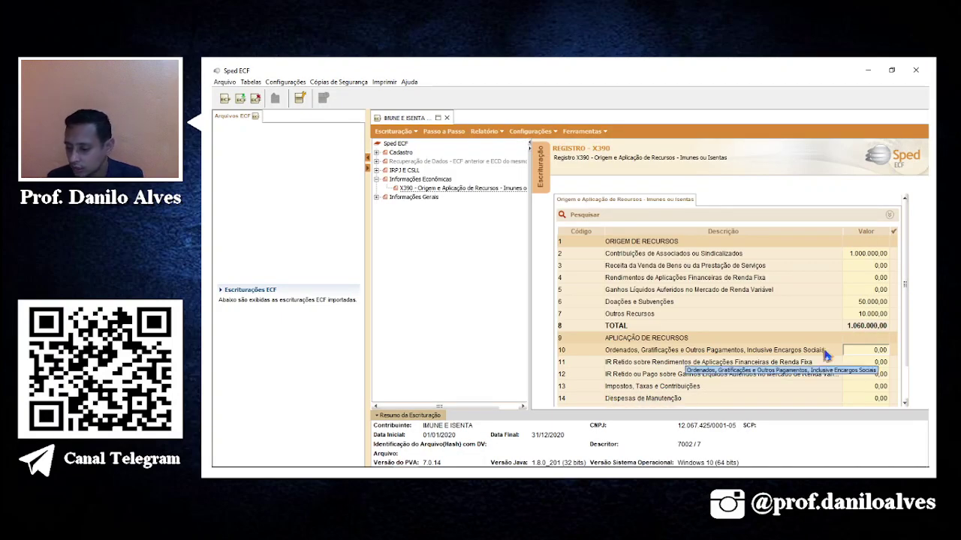
Enter 50.000,00 for salaries and charges in the X390 grid.
type("50.00")
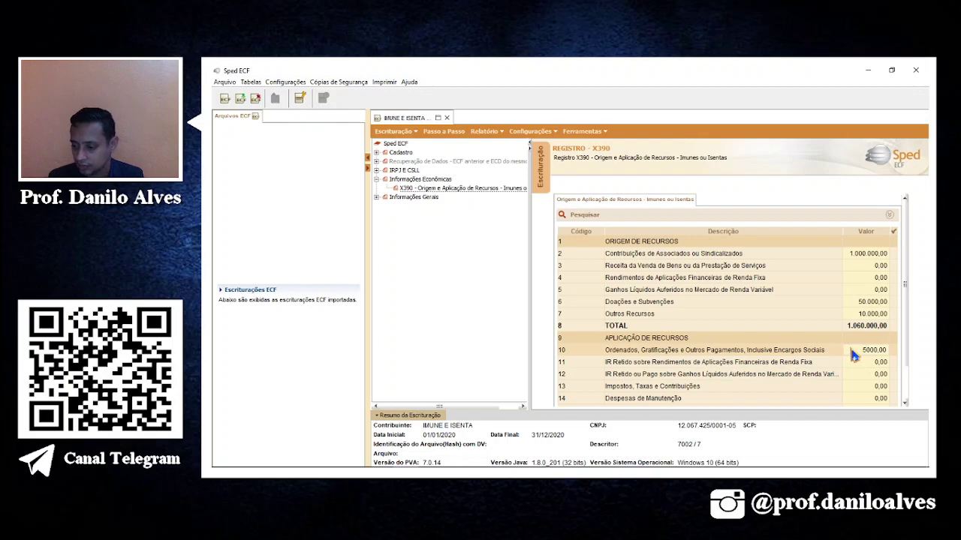
type("0")
key("Return")
left_click(852, 351)
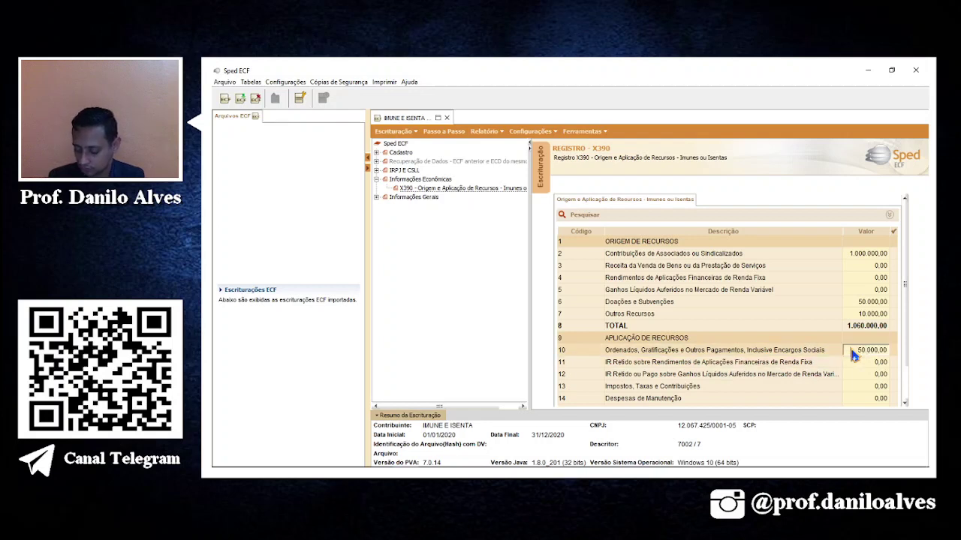
Enter 5.000,00 for taxes and contributions in row 13, checking Excel's E8 formula.
type("500")
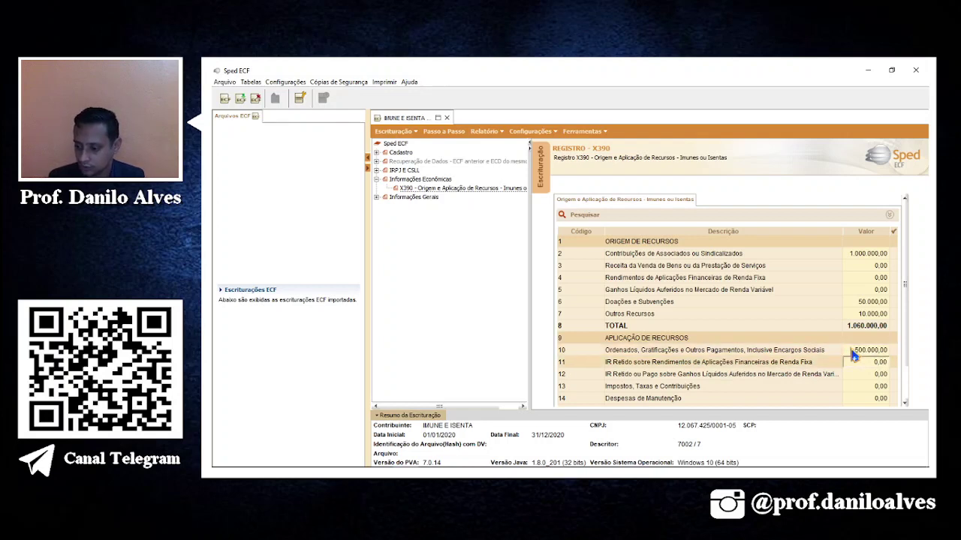
key("alt+Tab")
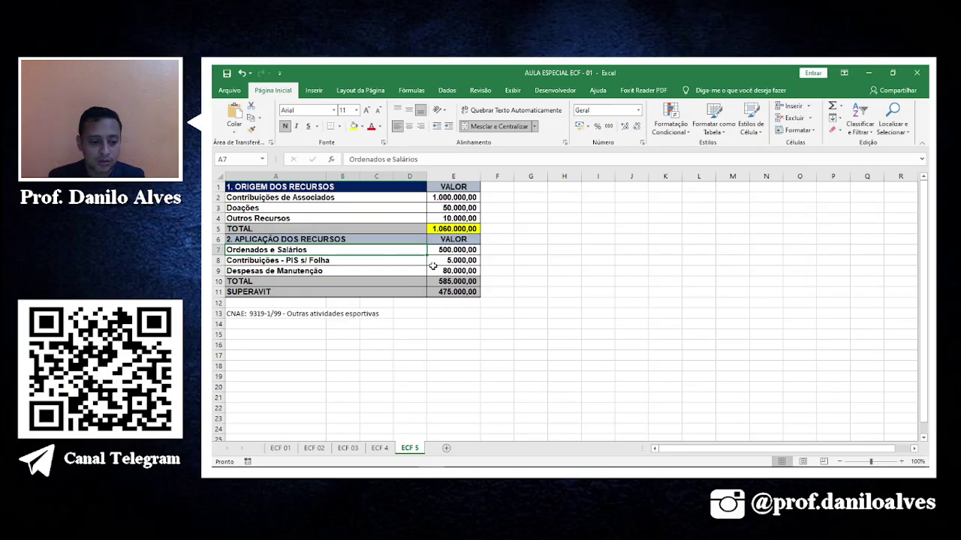
left_click(454, 260)
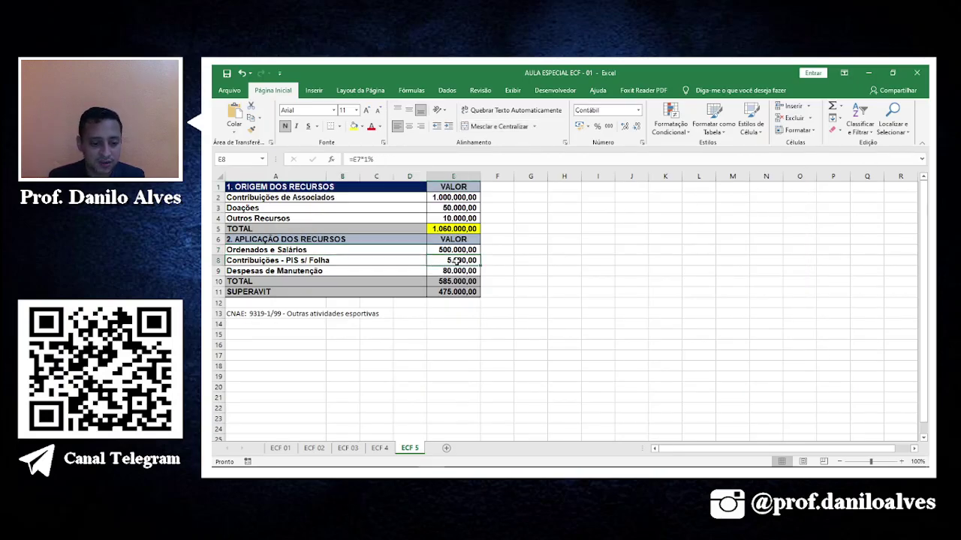
key("alt+Tab")
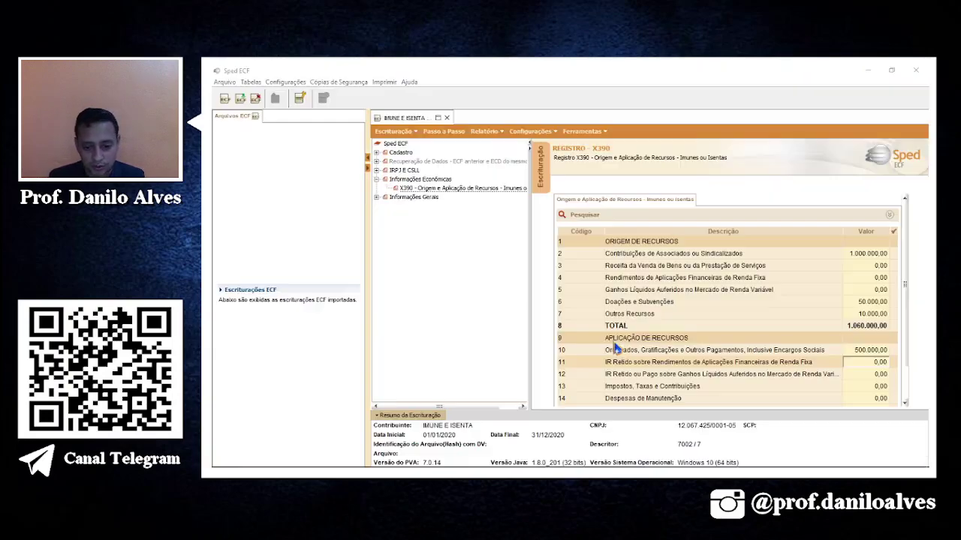
left_click(717, 387)
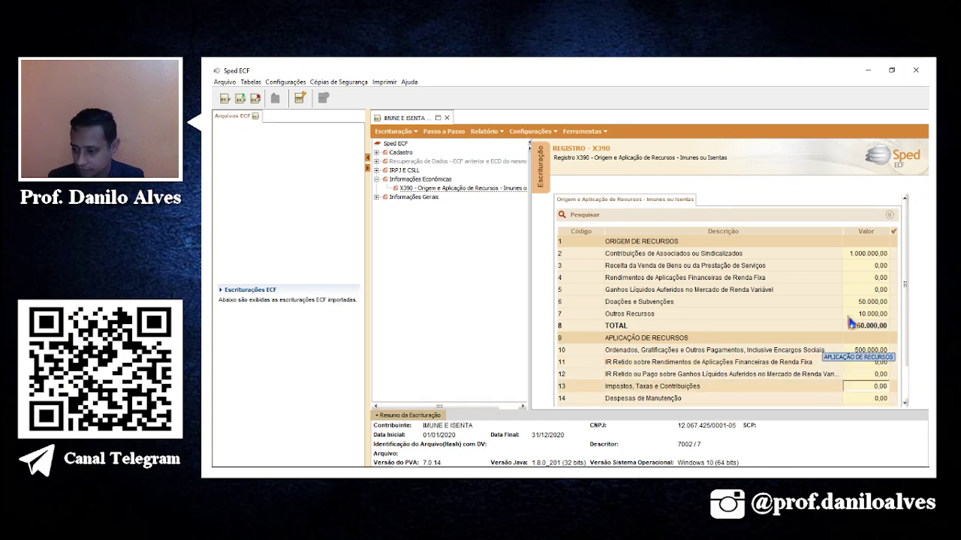
left_click_drag(905, 299, 907, 373)
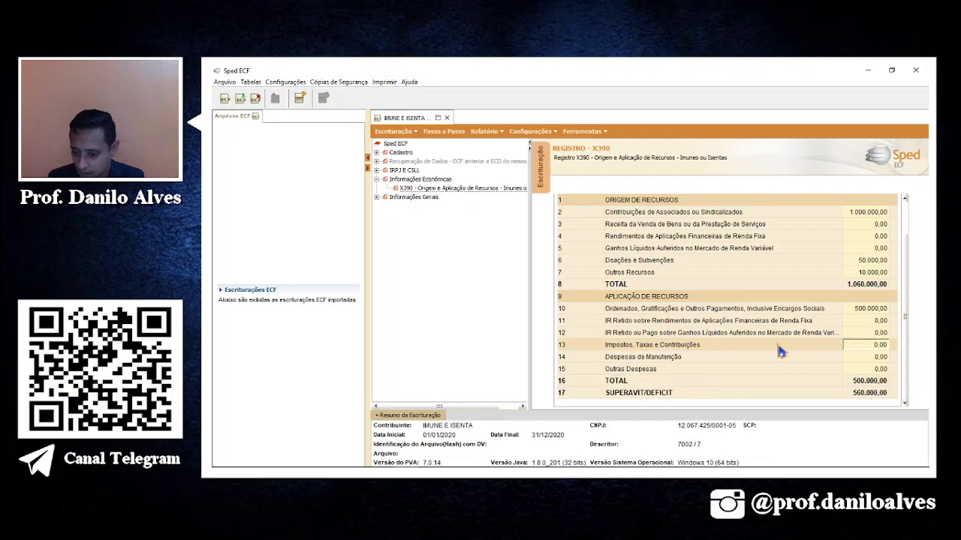
key("alt+Tab")
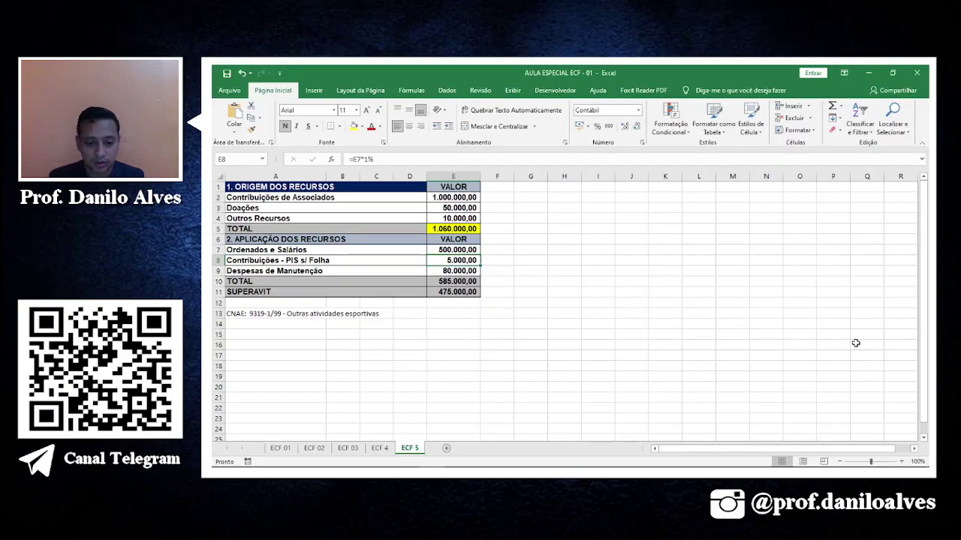
key("alt+Tab")
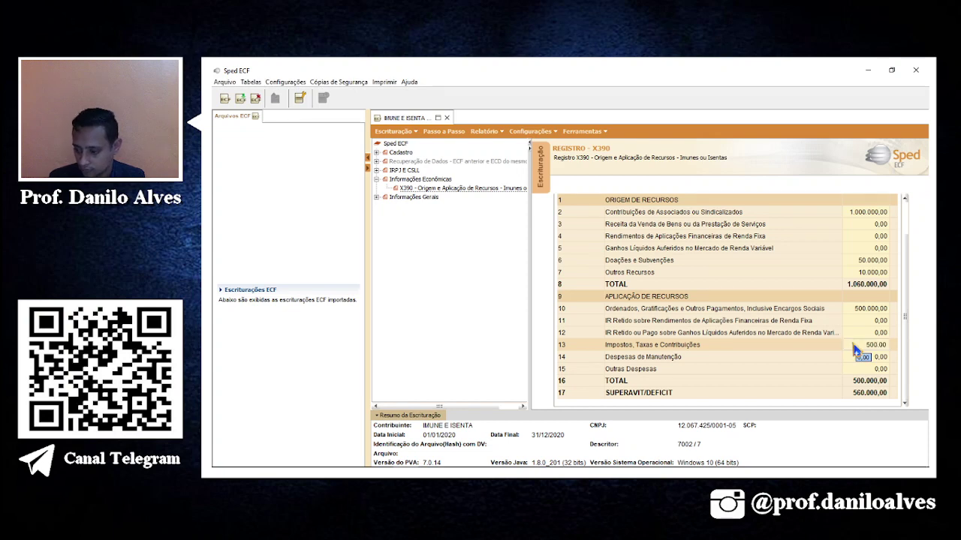
type("0")
key("Return")
Enter 80.000,00 for maintenance expenses, matching Excel cell E9.
key("alt+Tab")
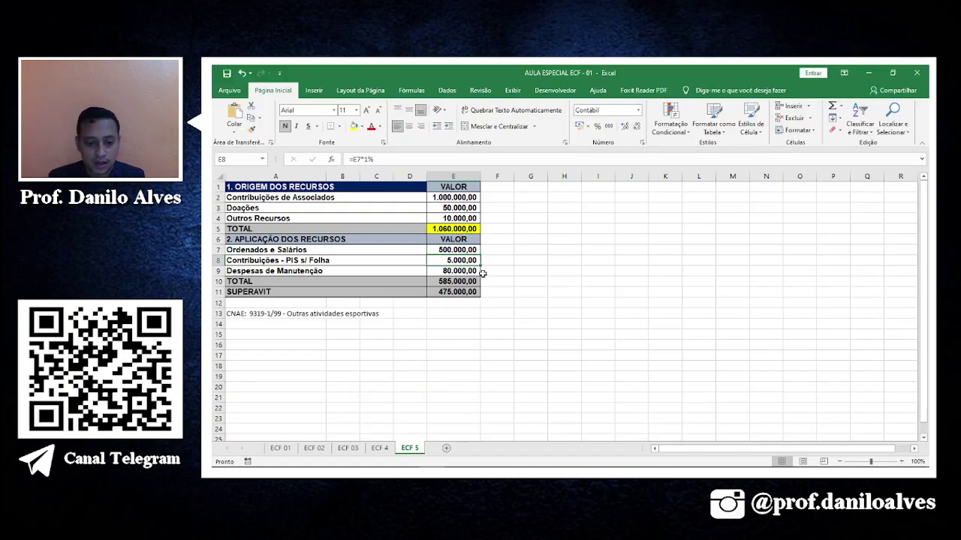
left_click(383, 273)
left_click(452, 272)
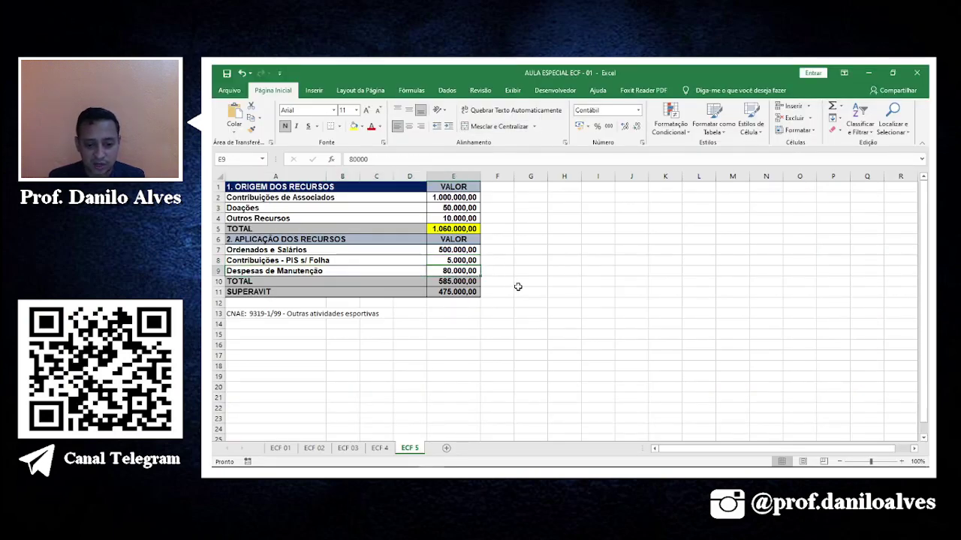
key("alt+Tab")
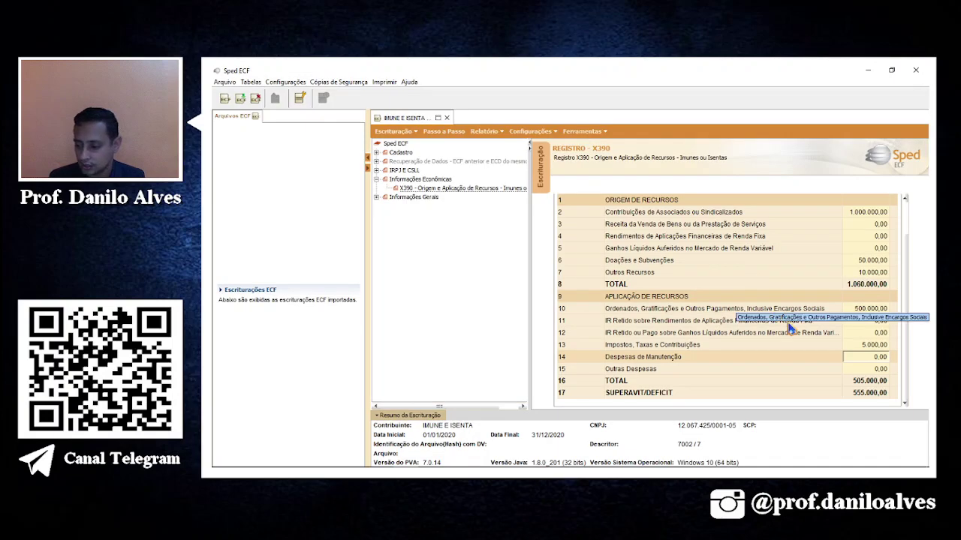
type("8")
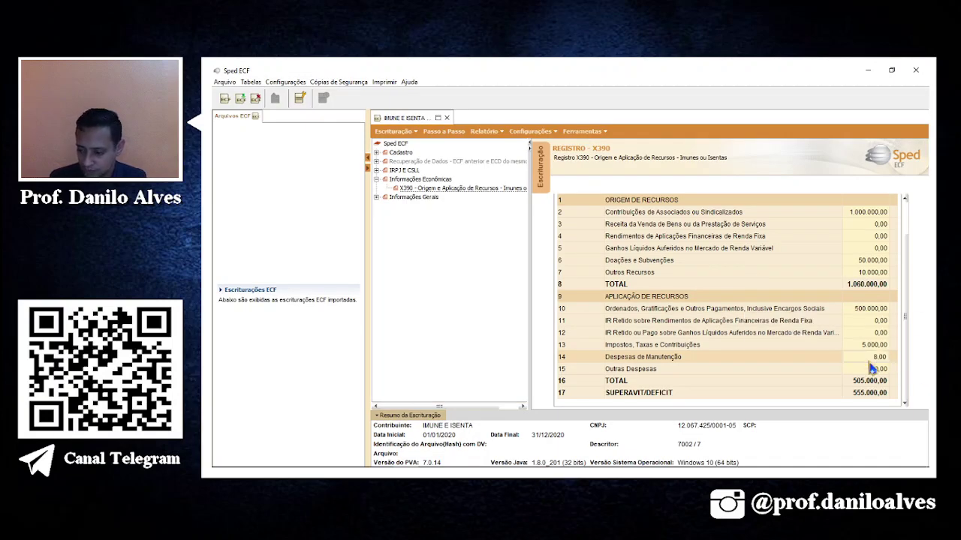
type("0.000")
left_click(872, 368)
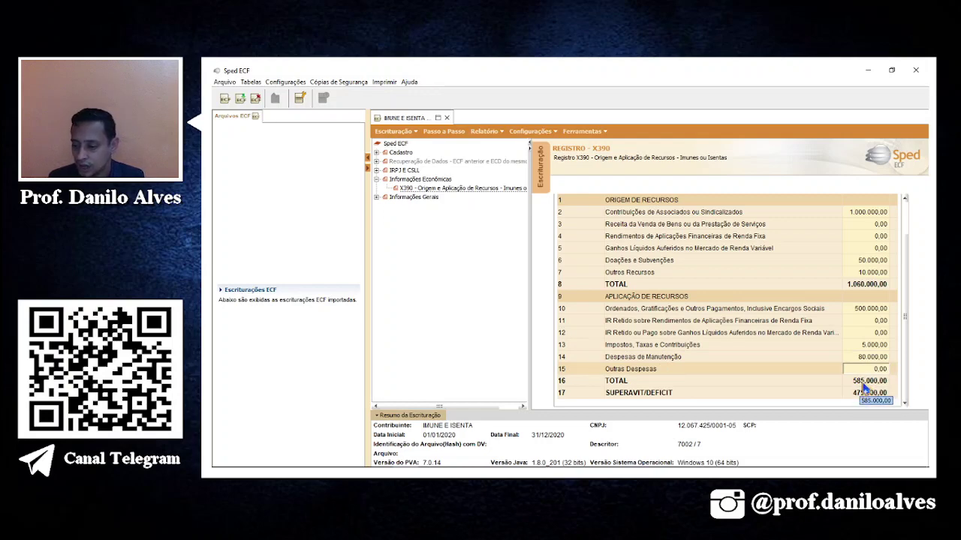
key("alt+Tab")
Fill E10 (585.000,00 applications) and E11 (475.000,00 SUPERAVIT) yellow on sheet ECF 5, then return to Sped ECF.
left_click(458, 281)
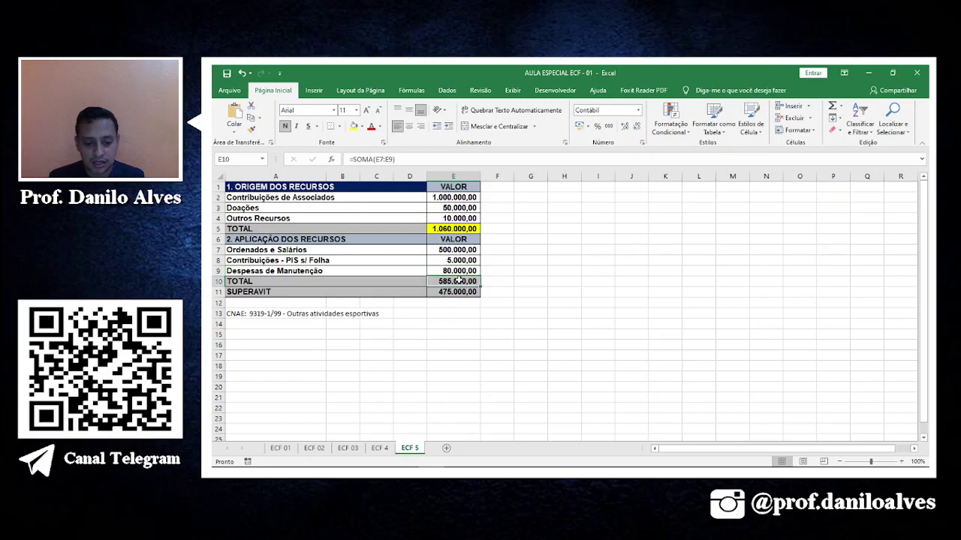
left_click(354, 127)
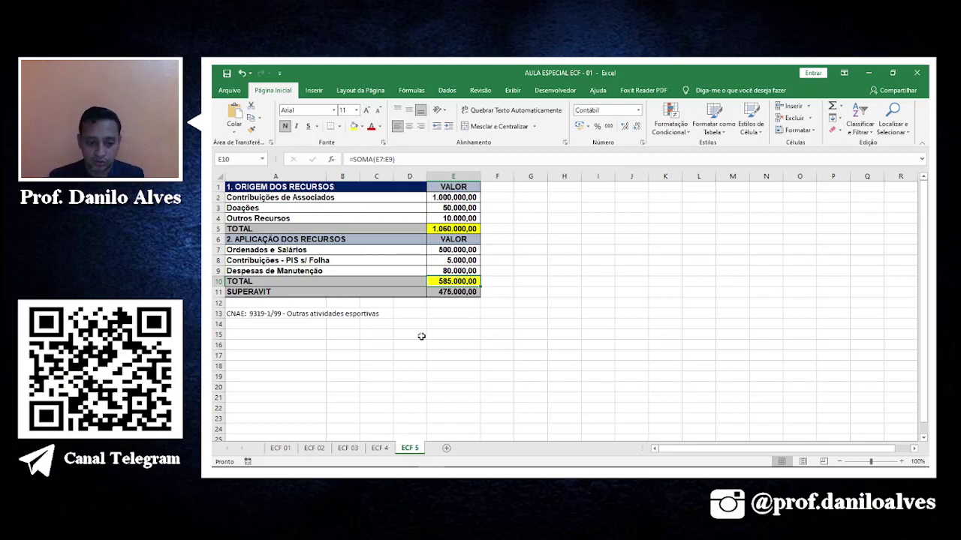
left_click(446, 231)
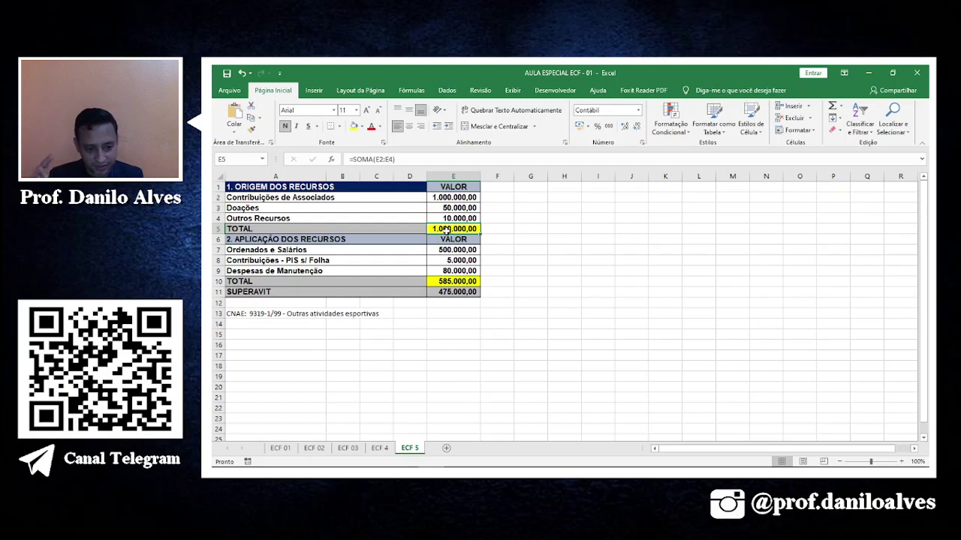
left_click(476, 281)
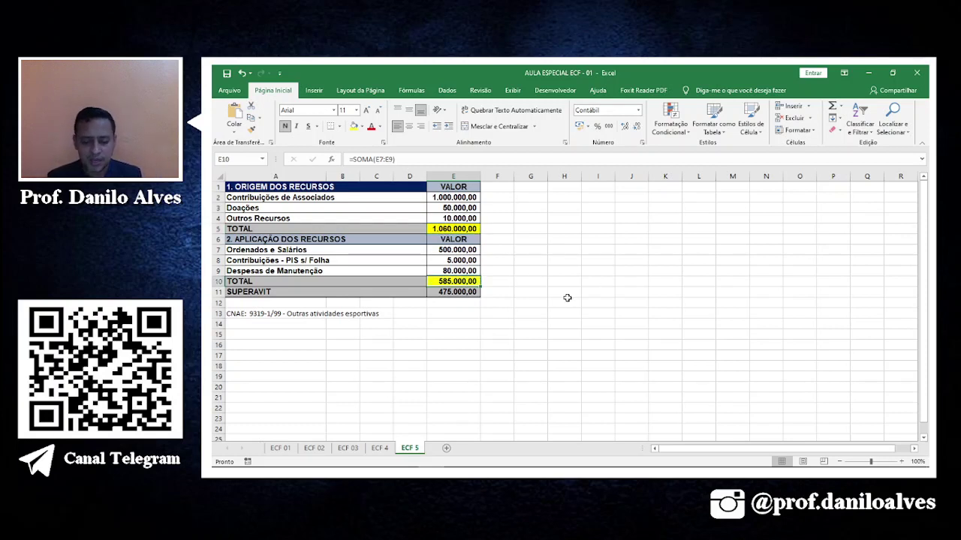
left_click(458, 292)
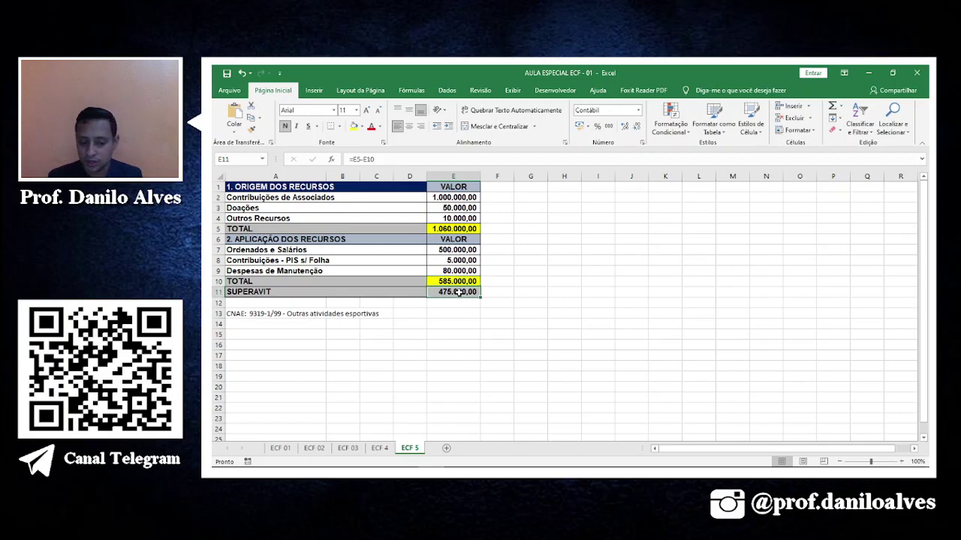
left_click(354, 128)
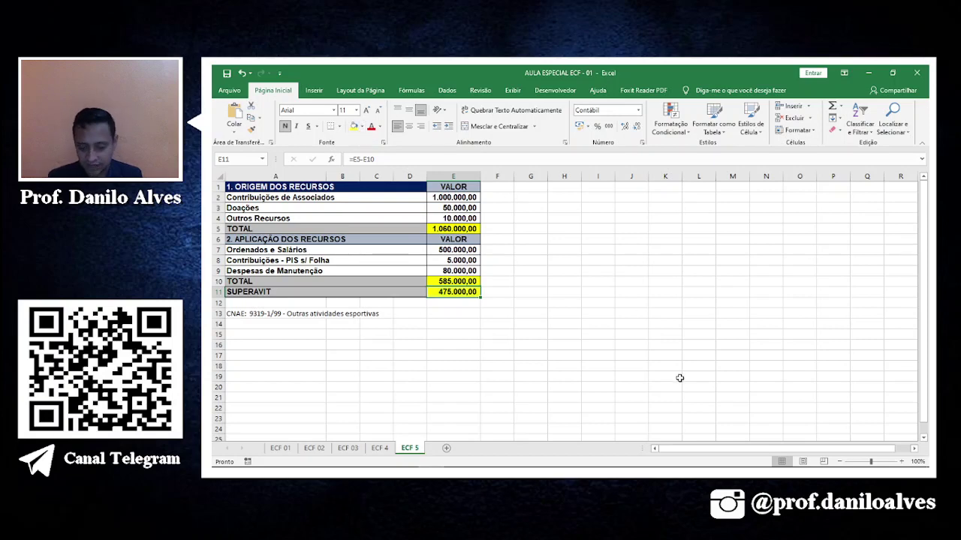
key("alt+Tab")
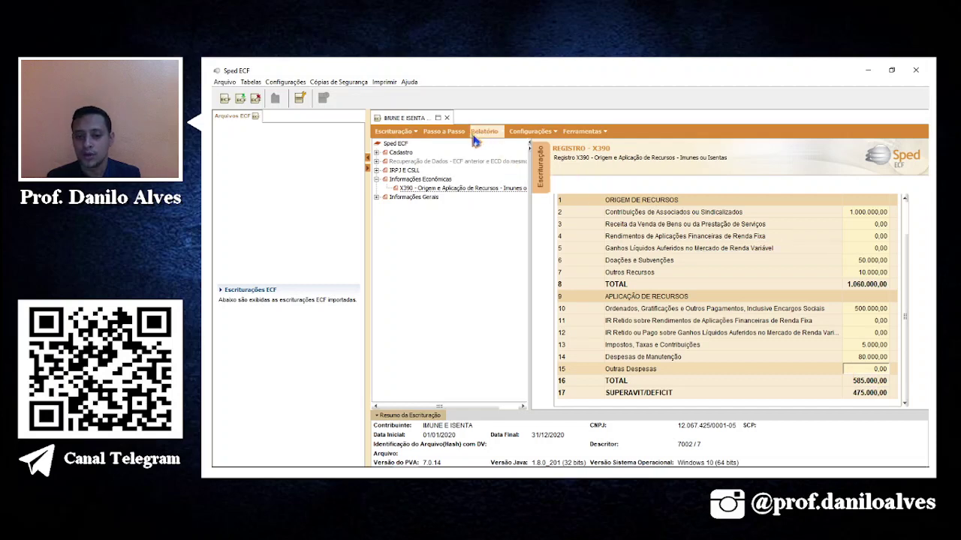
Validate the return from the Passo a Passo screen and confirm it passes without errors.
left_click(443, 132)
left_click(526, 308)
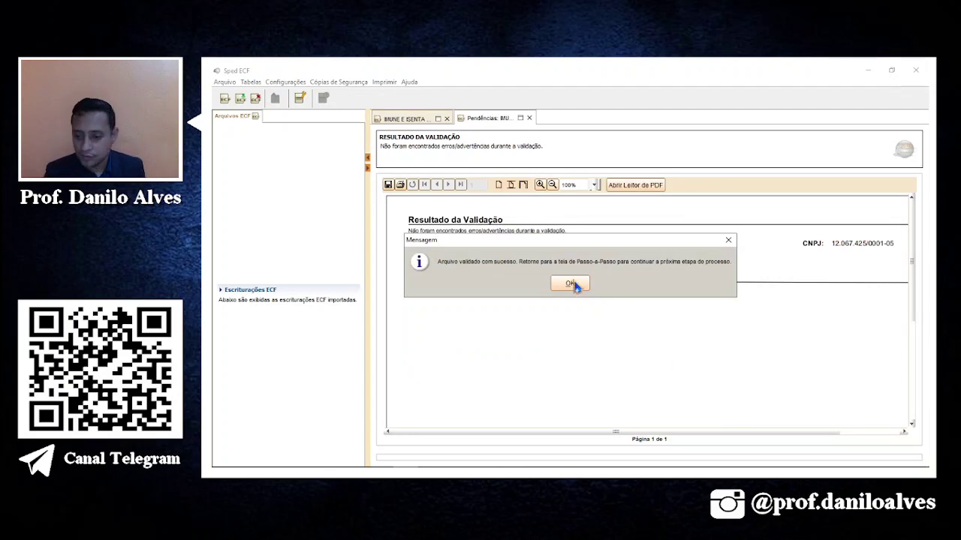
left_click(570, 286)
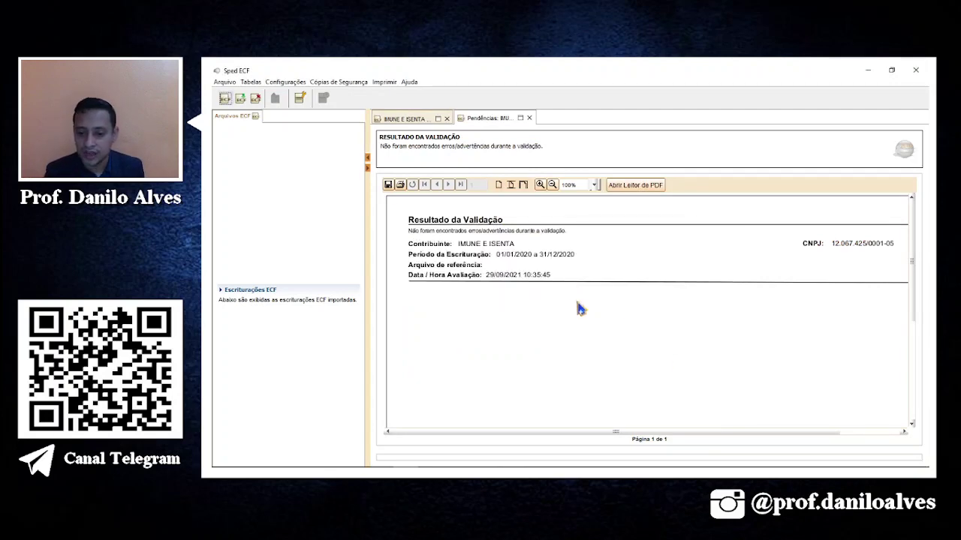
Generate and save the ECF delivery file.
left_click(417, 119)
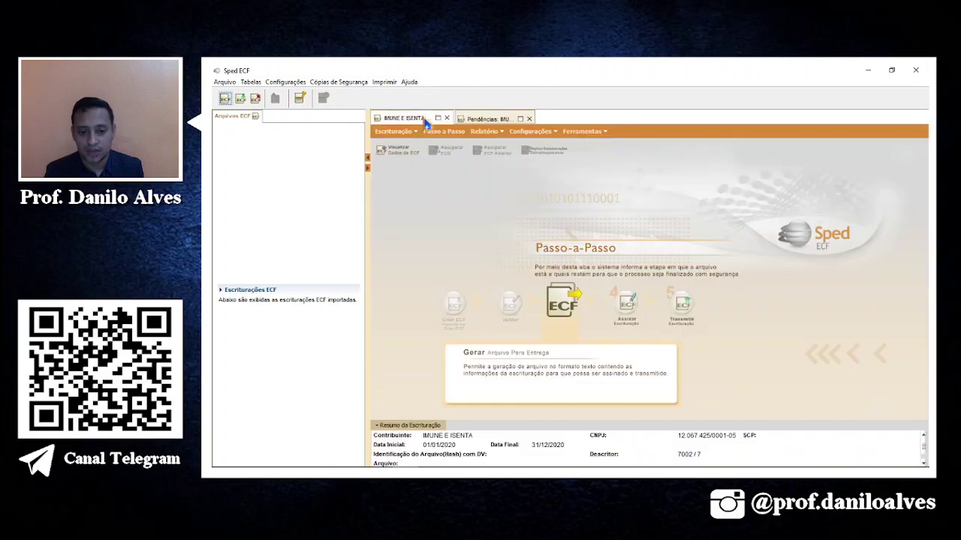
left_click(572, 319)
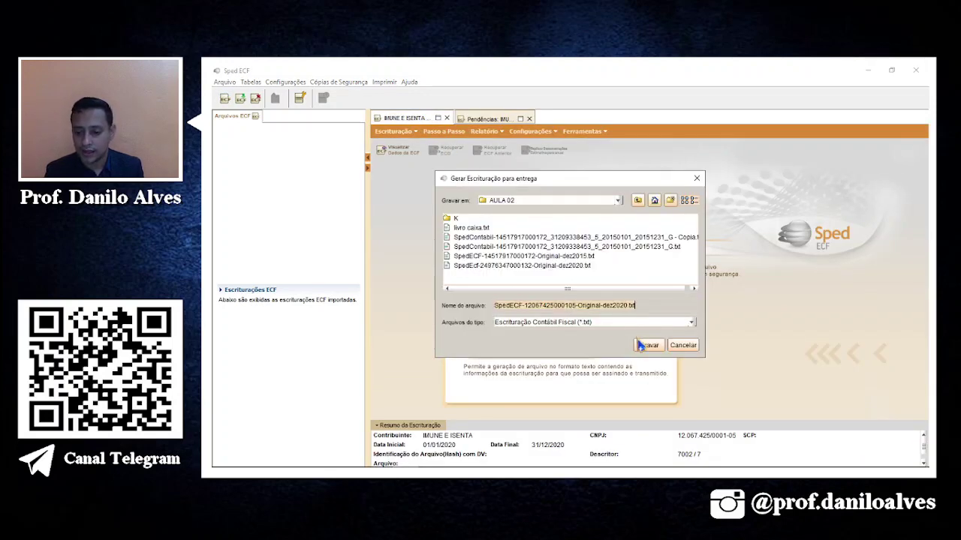
left_click(639, 347)
left_click(572, 285)
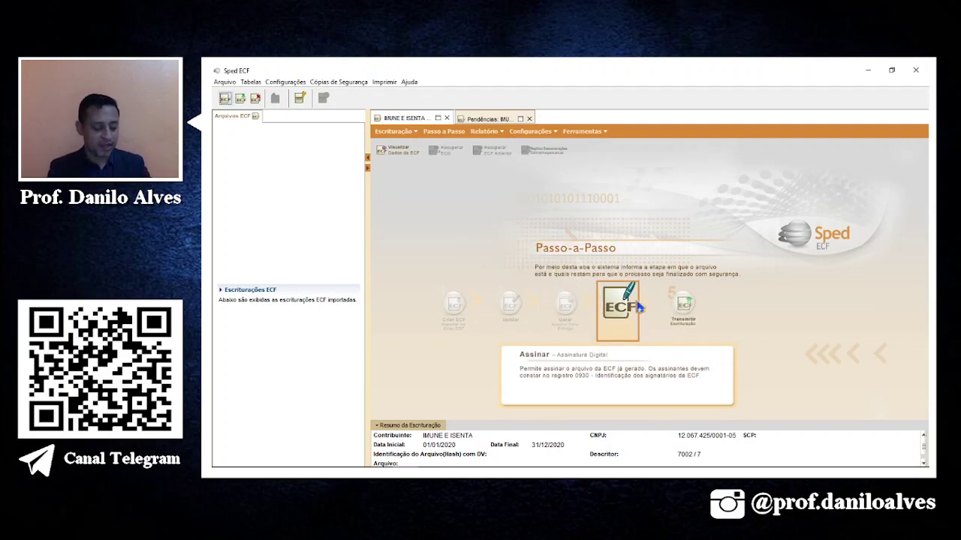
Save the Pastas e Fichas print report as the PDF FICHAS 4 in the AULA 02 folder.
left_click(484, 131)
left_click(486, 166)
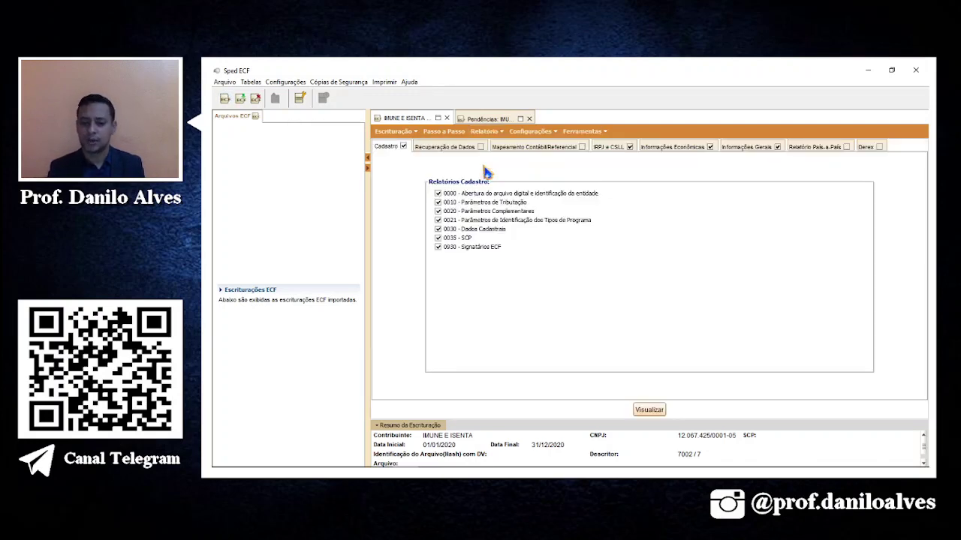
left_click(635, 410)
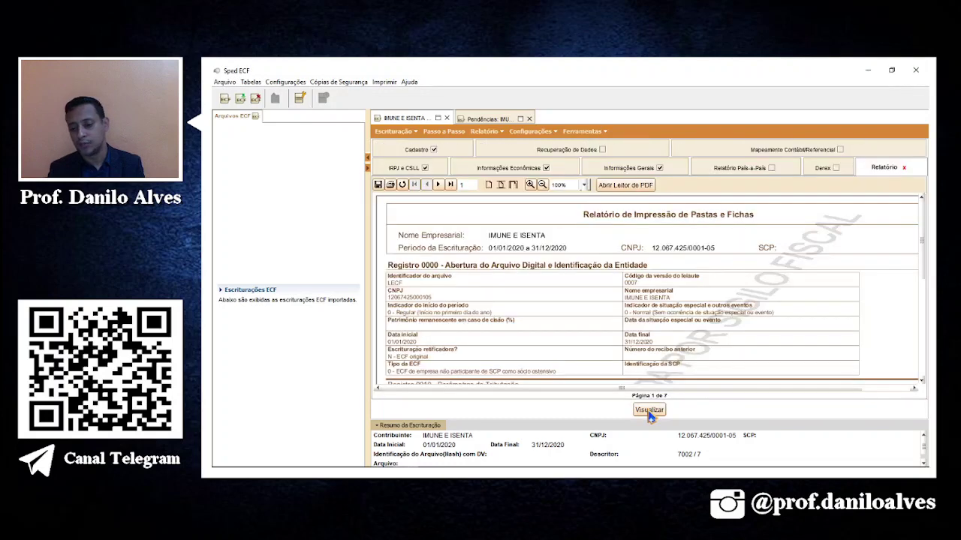
left_click(378, 185)
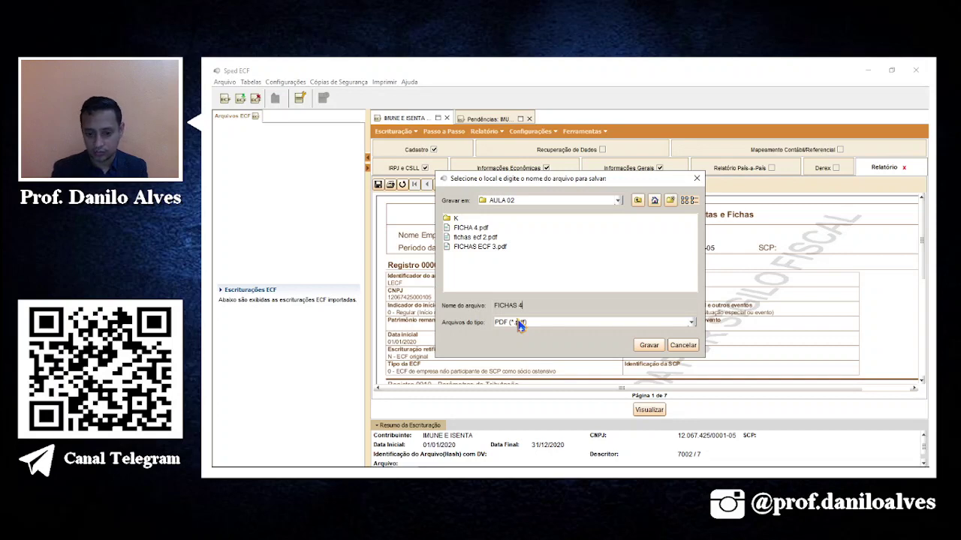
key("Return")
left_click(570, 283)
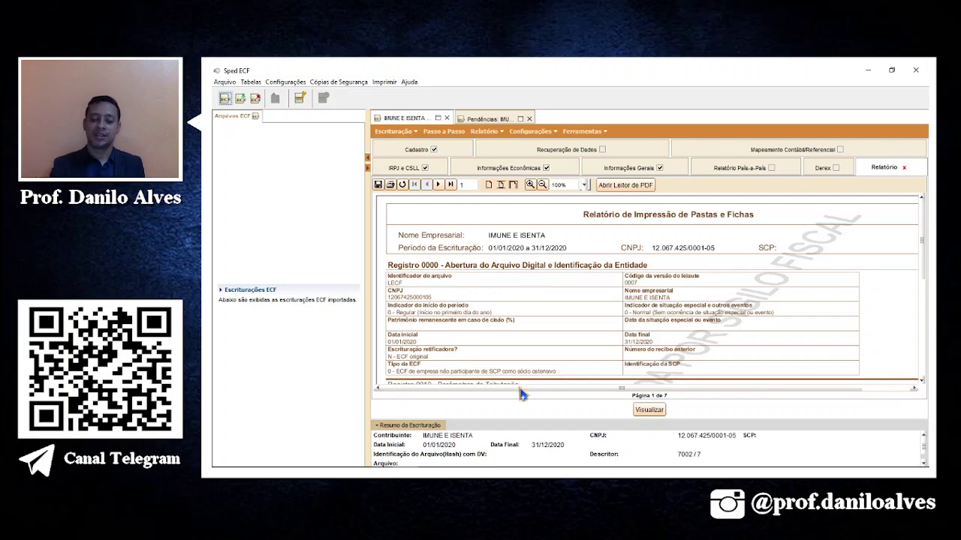
Switch over to OBS Studio.
scroll(598, 342, "down", 3)
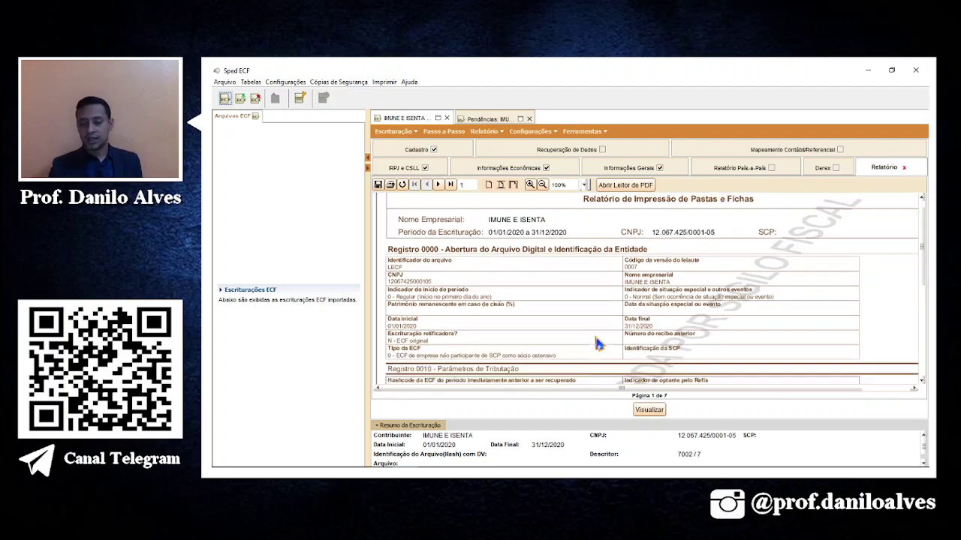
mouse_move(489, 476)
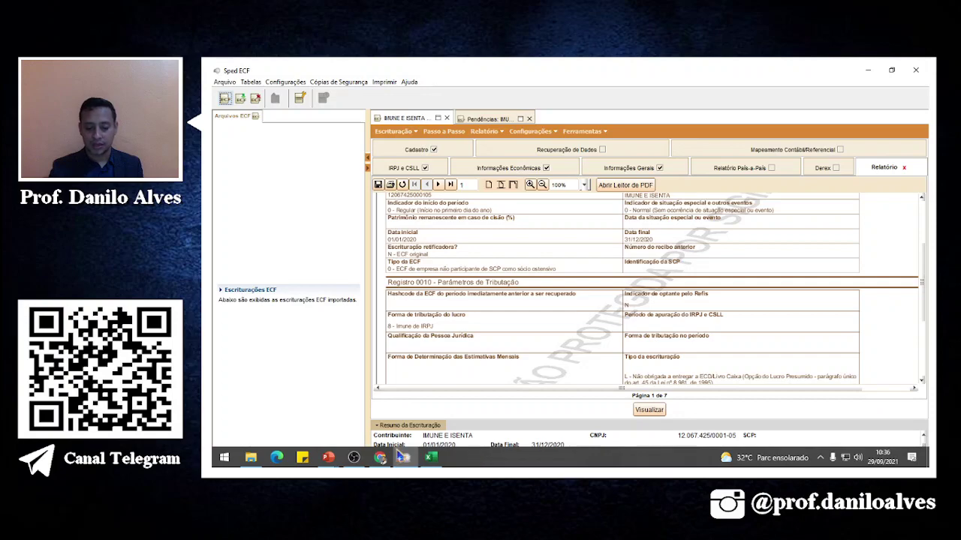
left_click(354, 457)
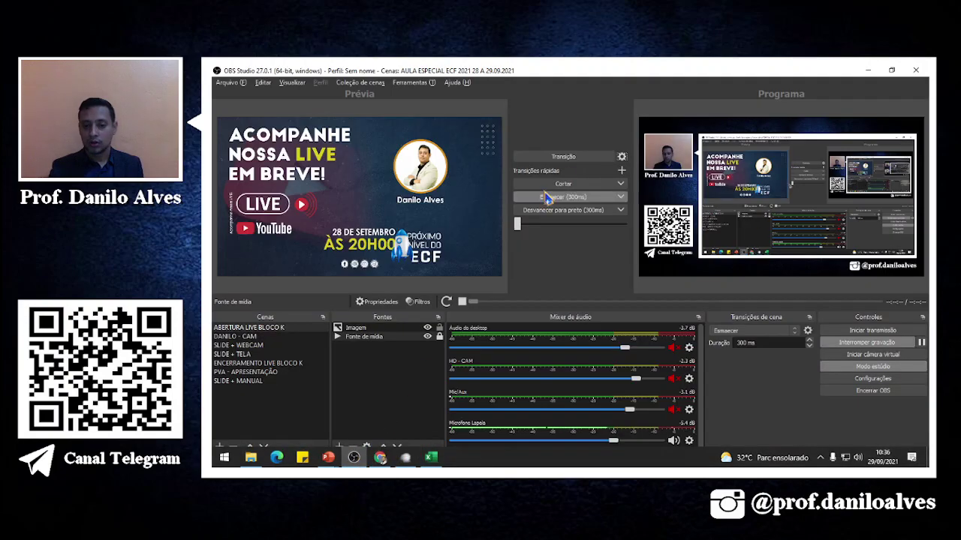